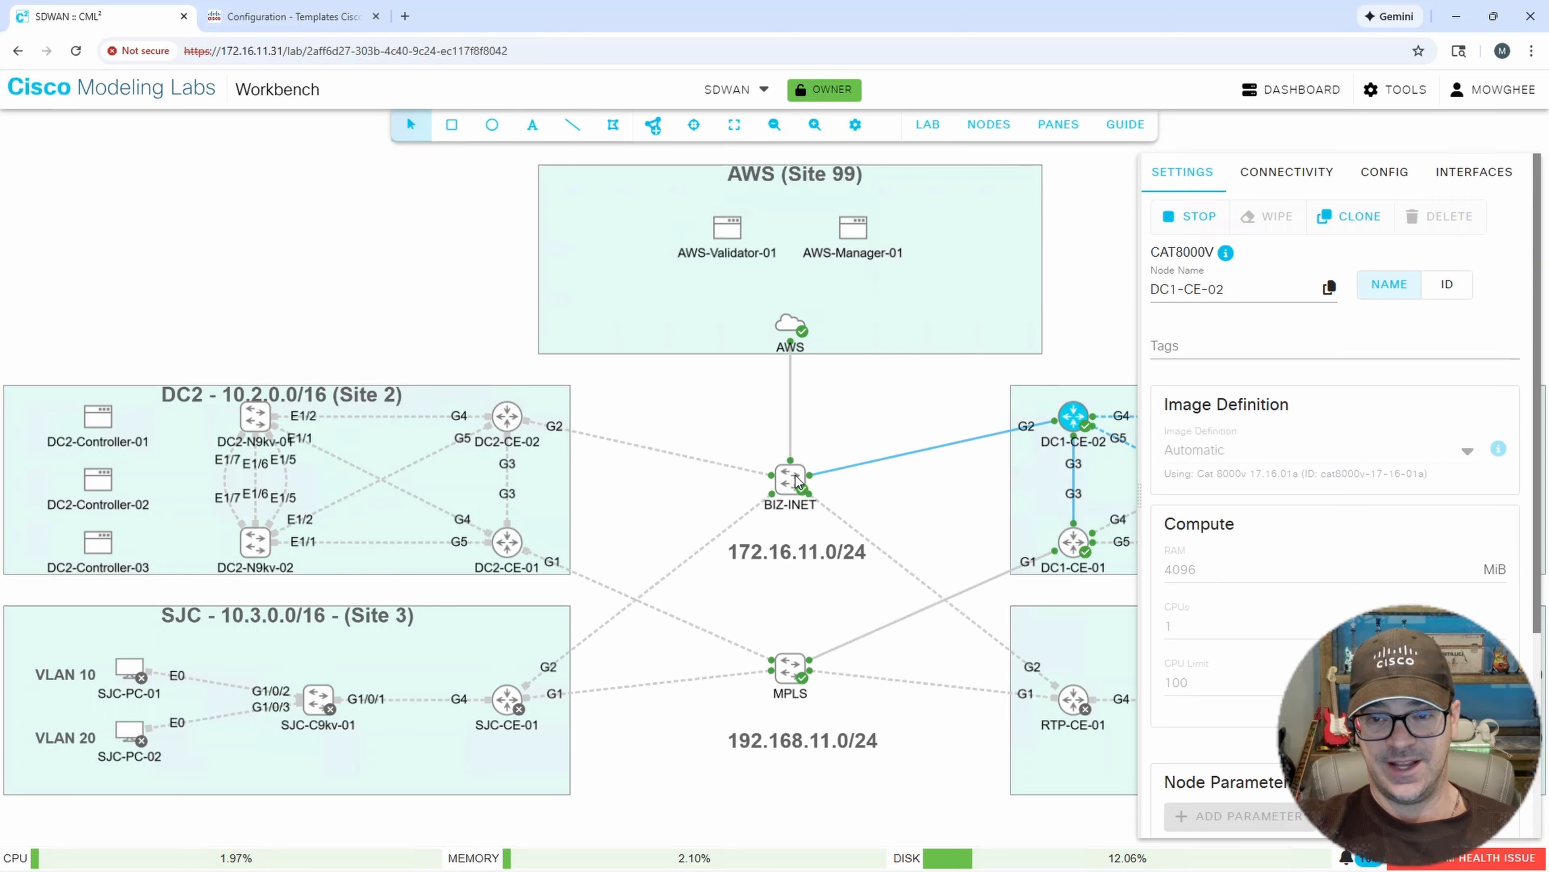
# Inspect the DC1-CE-01 router node in the lab topology.
pyautogui.click(1077, 544)
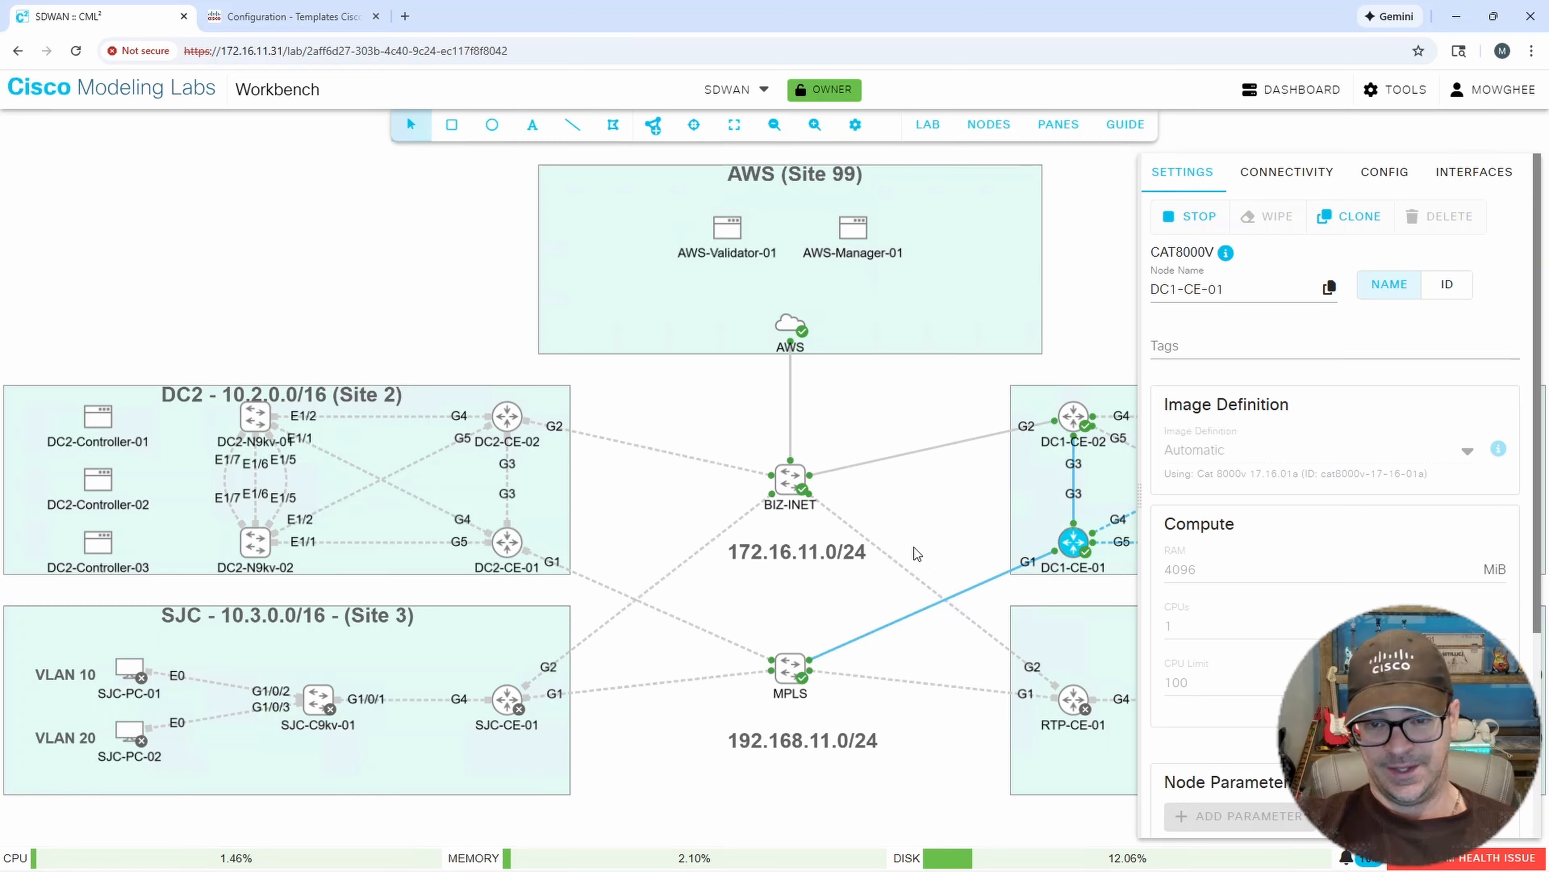
pyautogui.click(1116, 326)
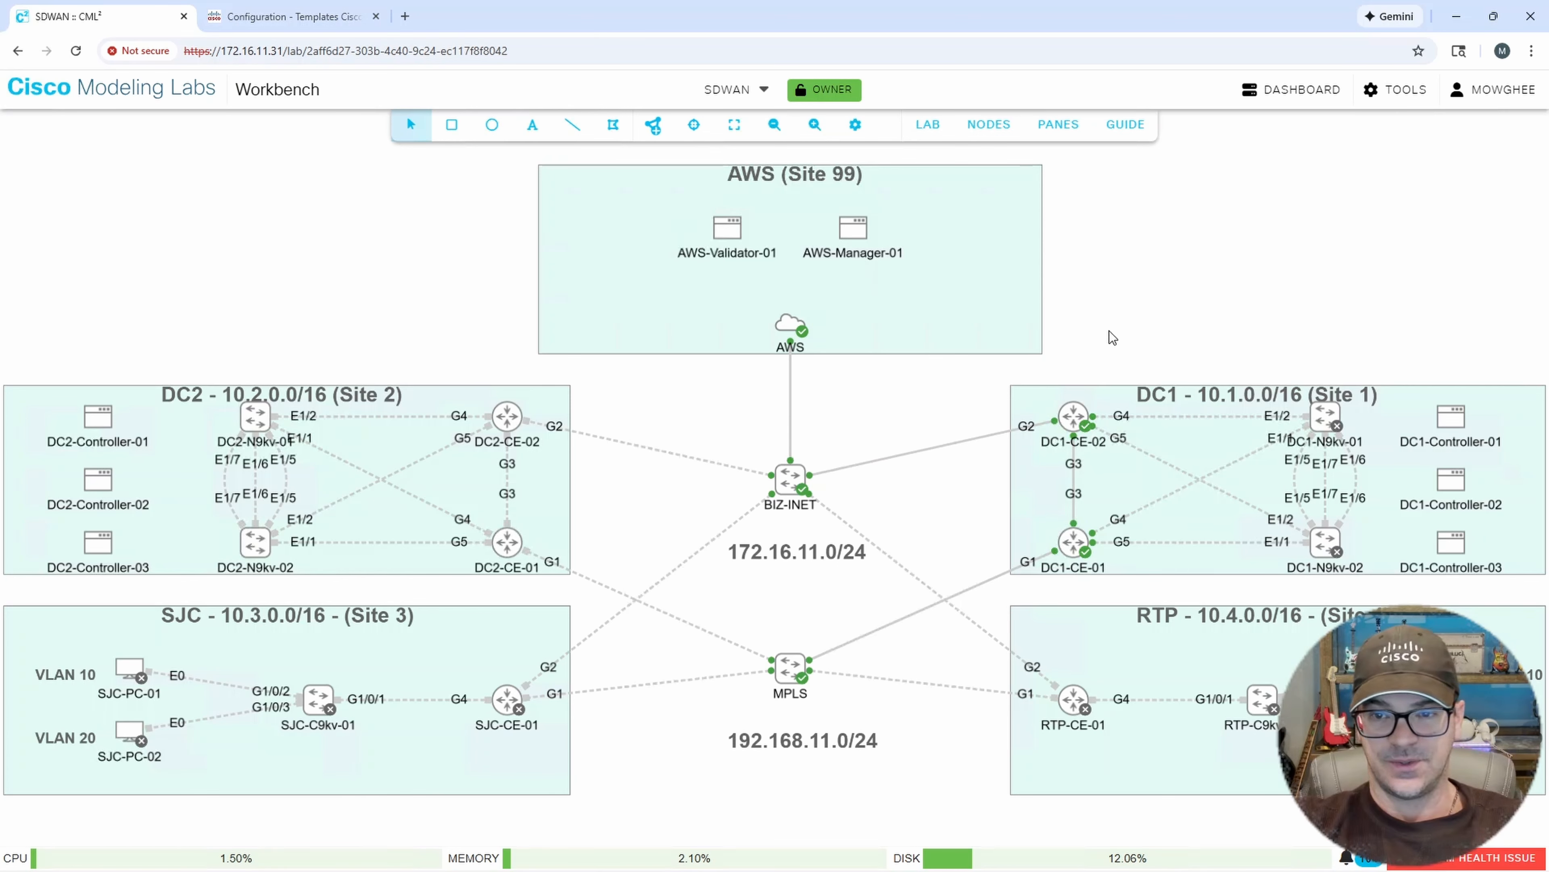
# Switch to the Catalyst SD-WAN tab and review the WAN Edge list entry for DC1-CE-02.
pyautogui.click(220, 8)
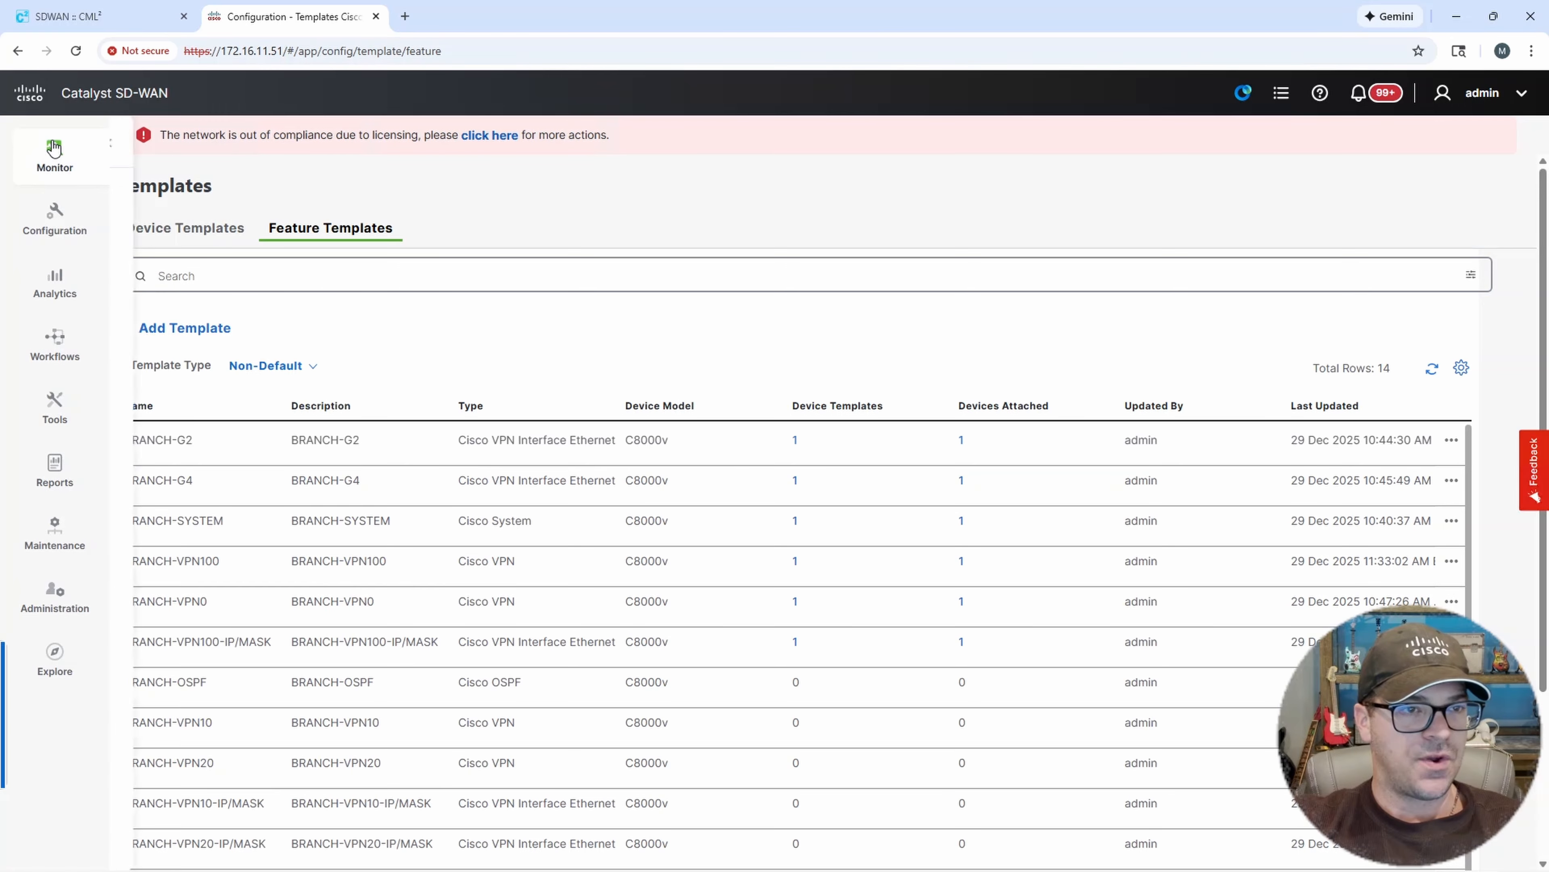
pyautogui.click(55, 213)
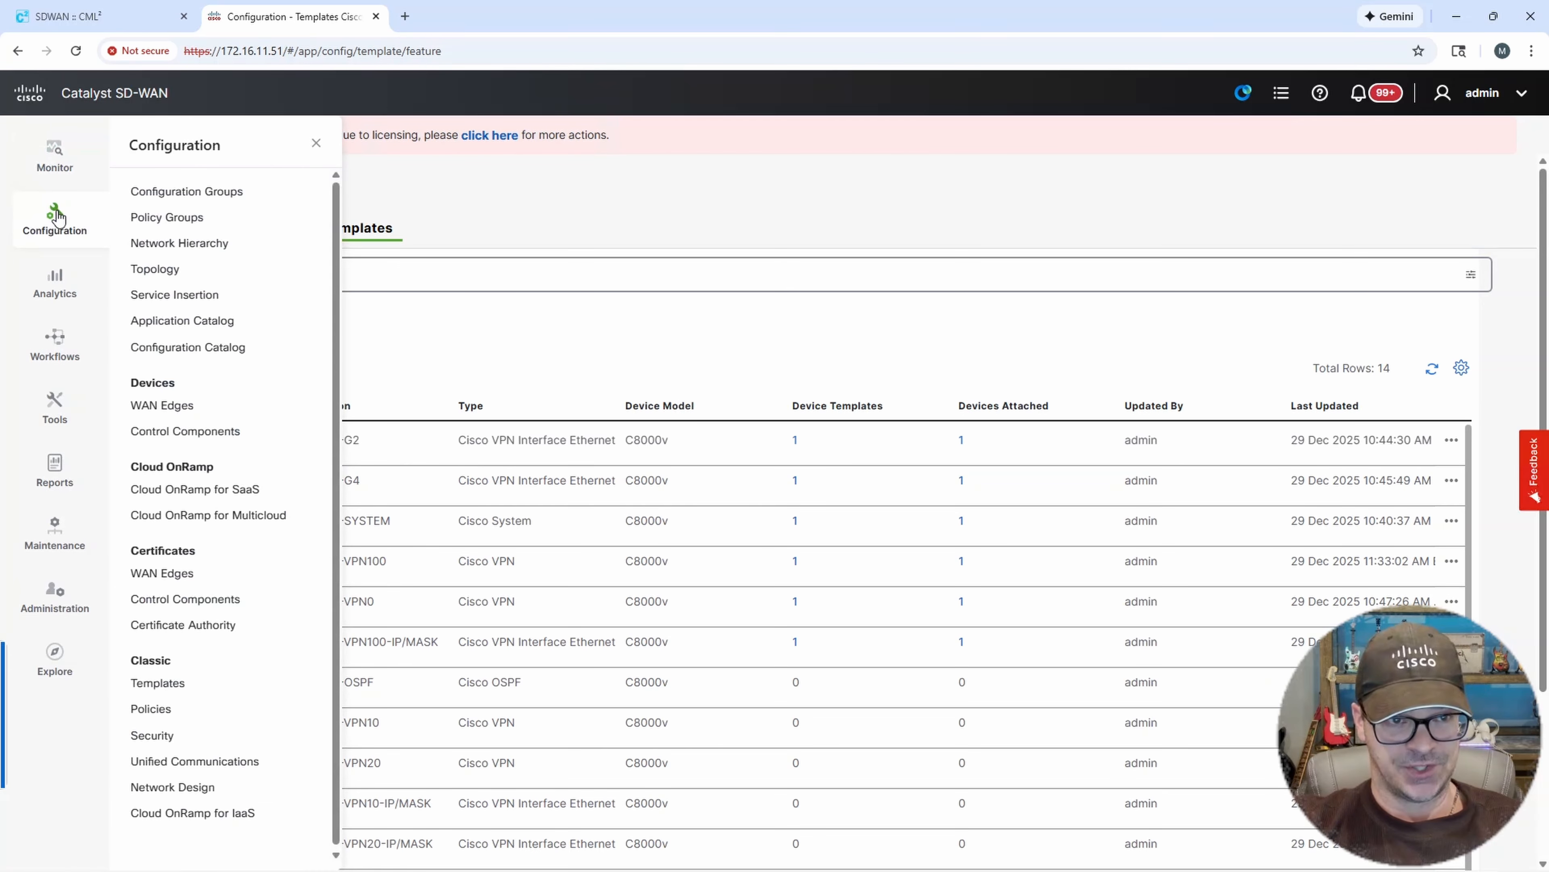
pyautogui.click(164, 405)
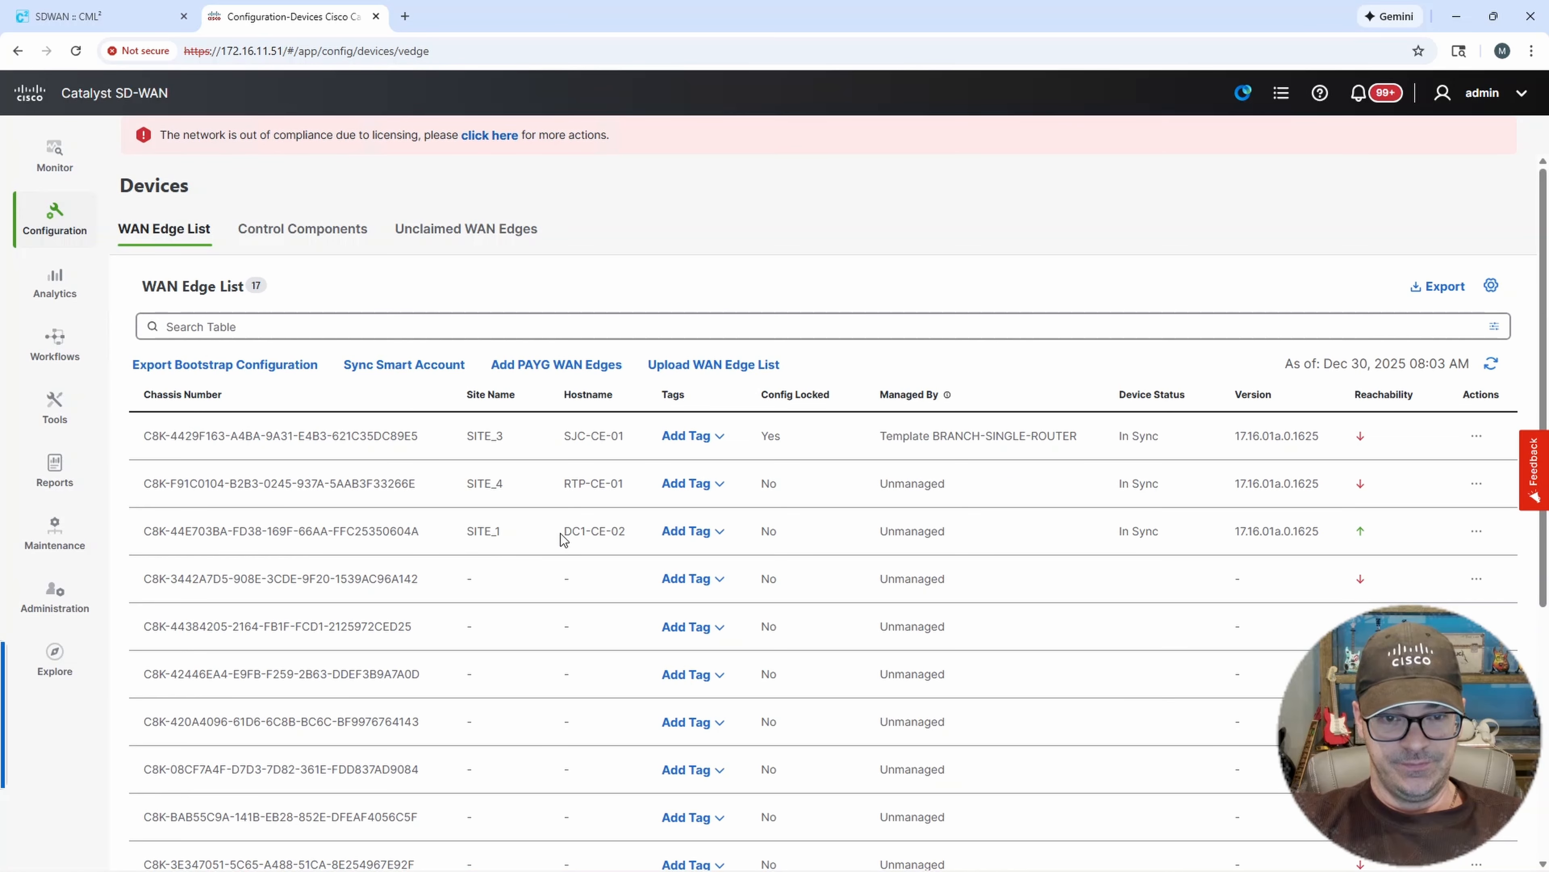
pyautogui.moveTo(561, 532); pyautogui.dragTo(634, 538)
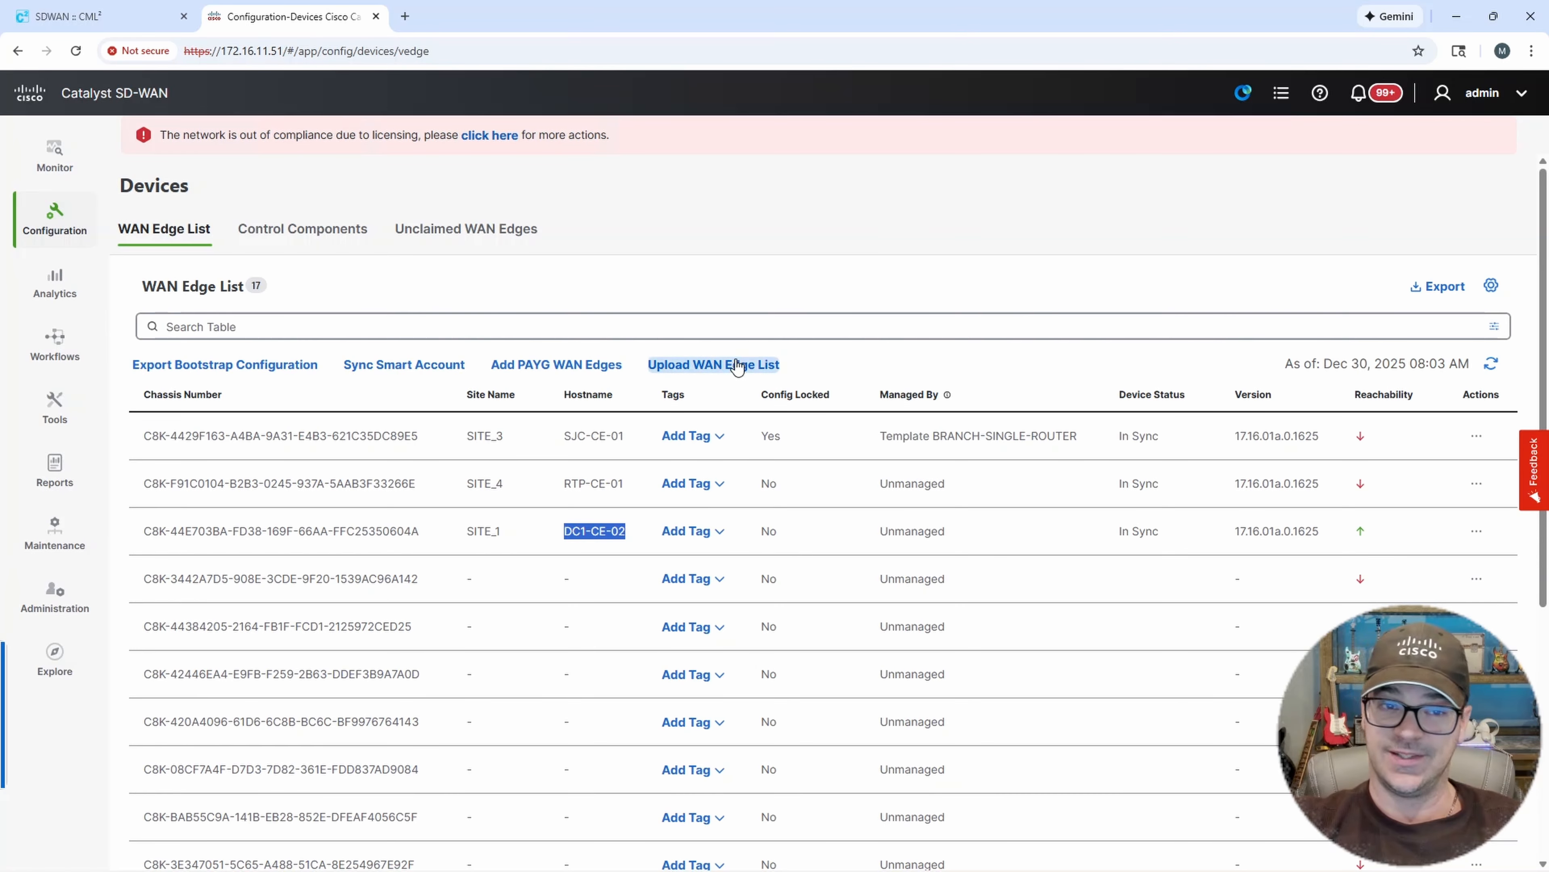
pyautogui.tripleClick(1138, 531)
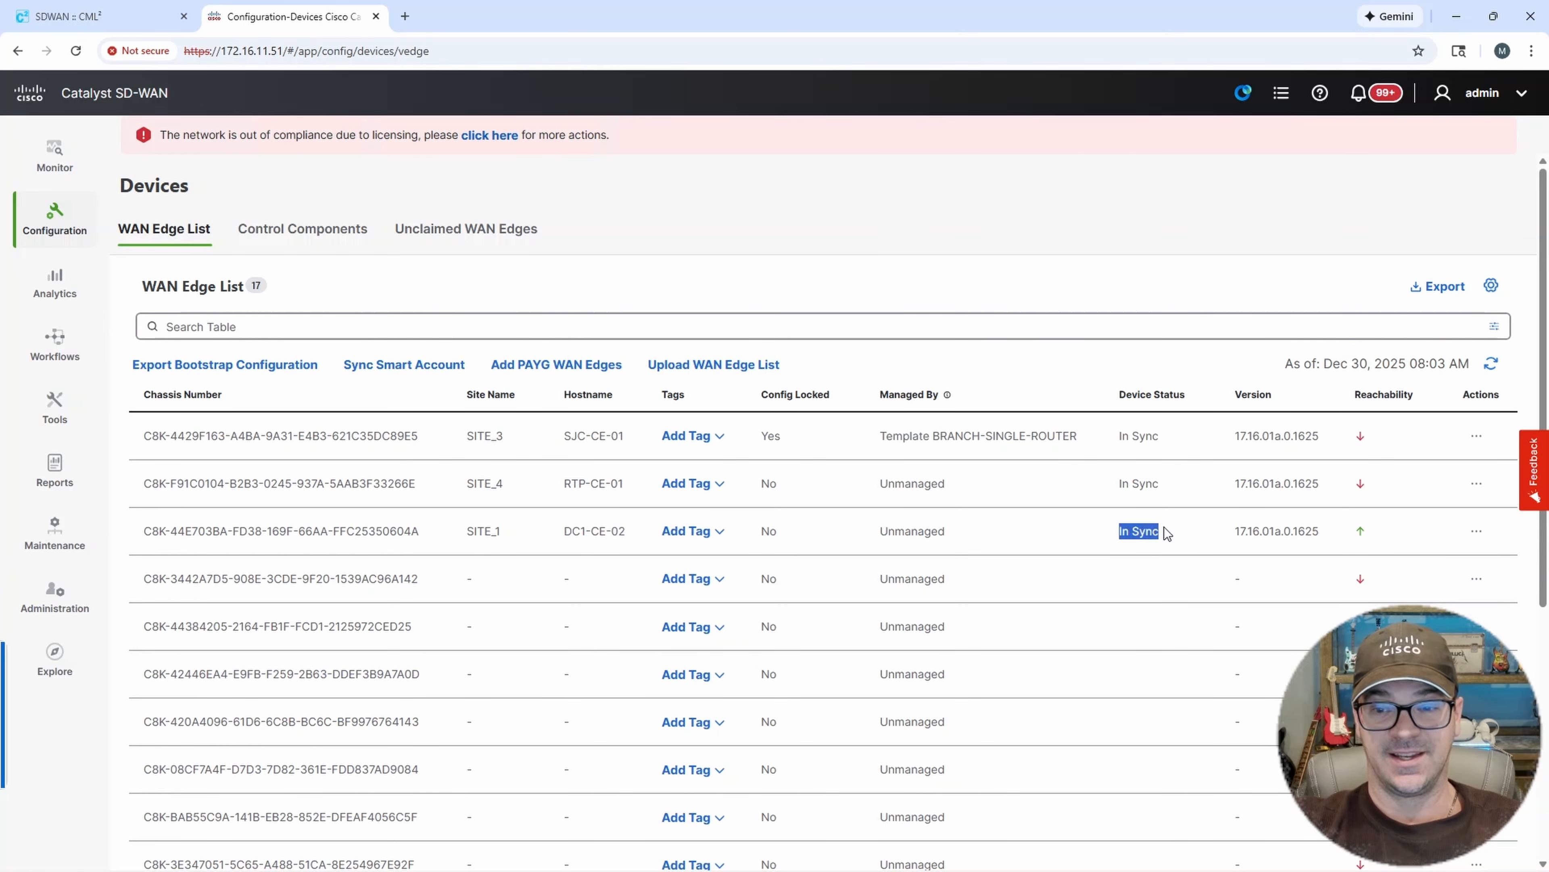
# Open the device templates and view which devices are attached to BRANCH-SINGLE-ROUTER.
pyautogui.click(45, 232)
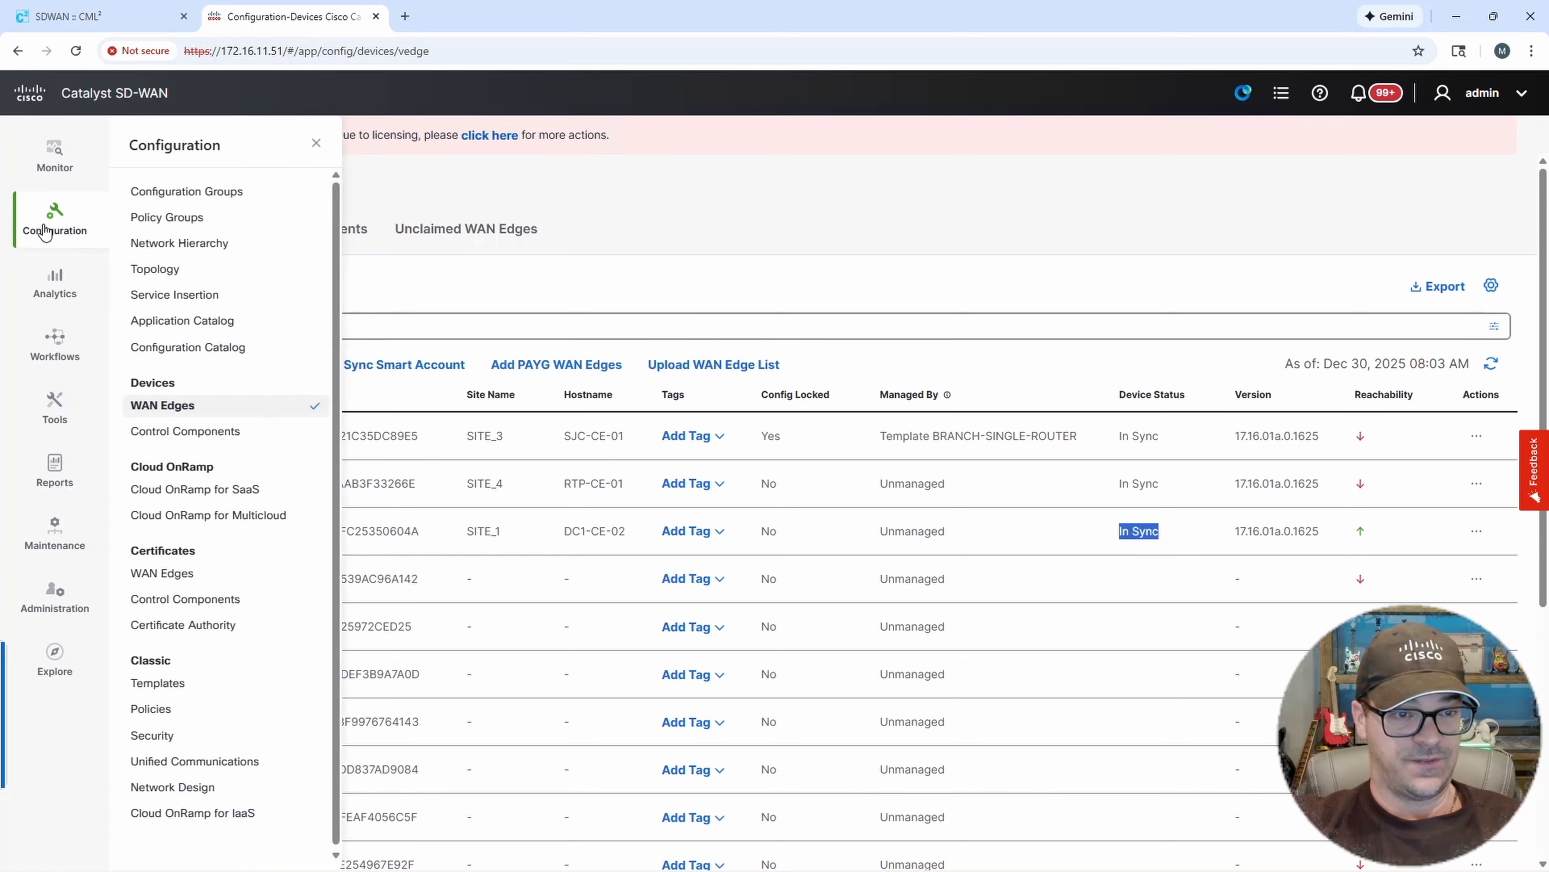
pyautogui.click(185, 685)
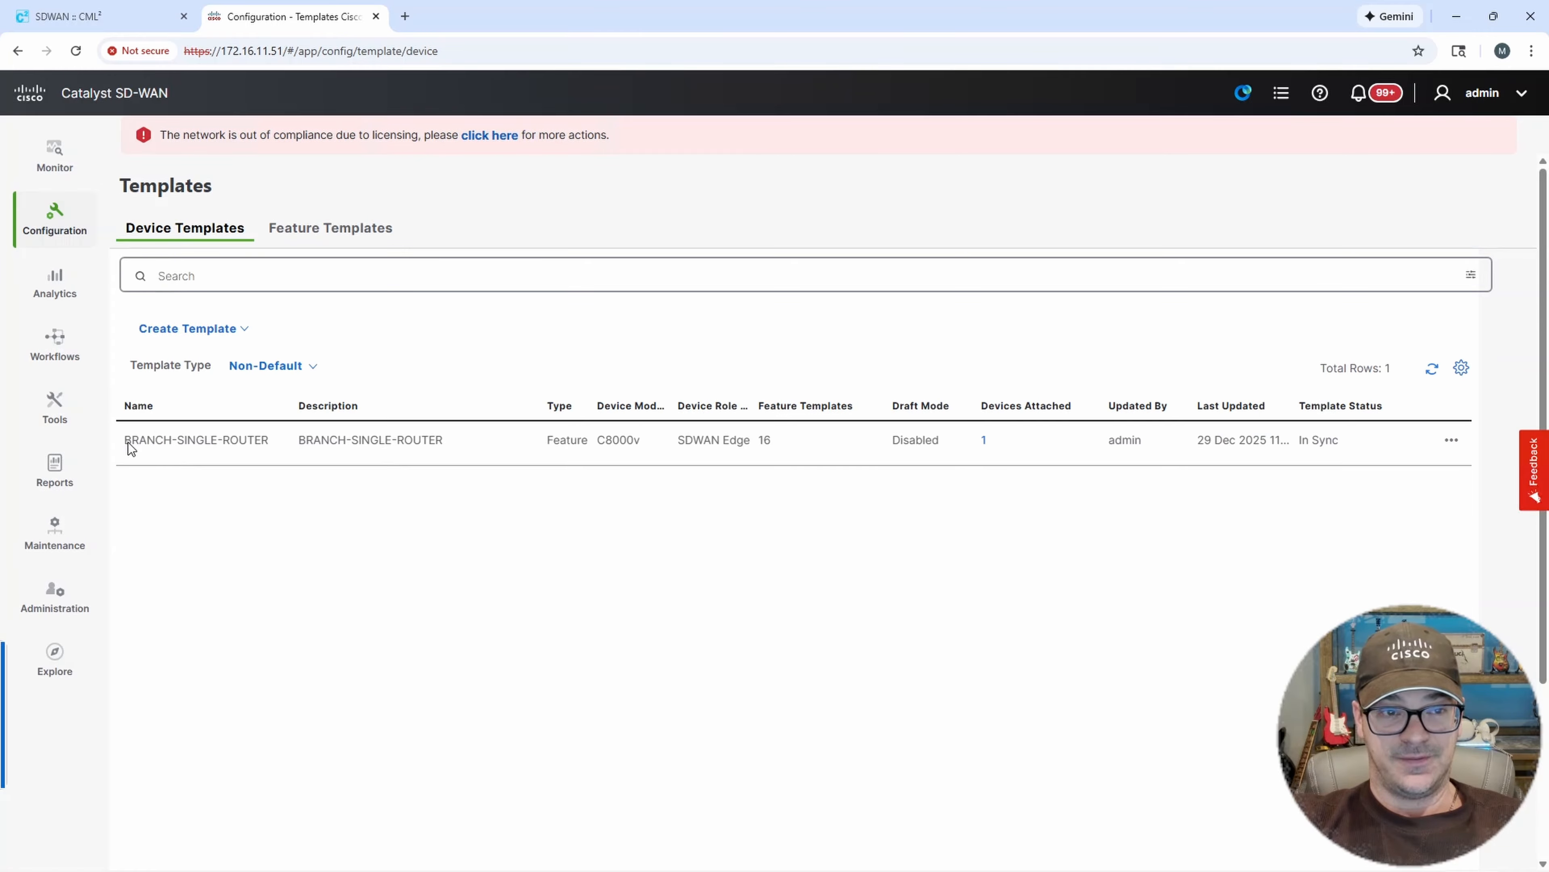
pyautogui.moveTo(130, 449); pyautogui.dragTo(270, 449)
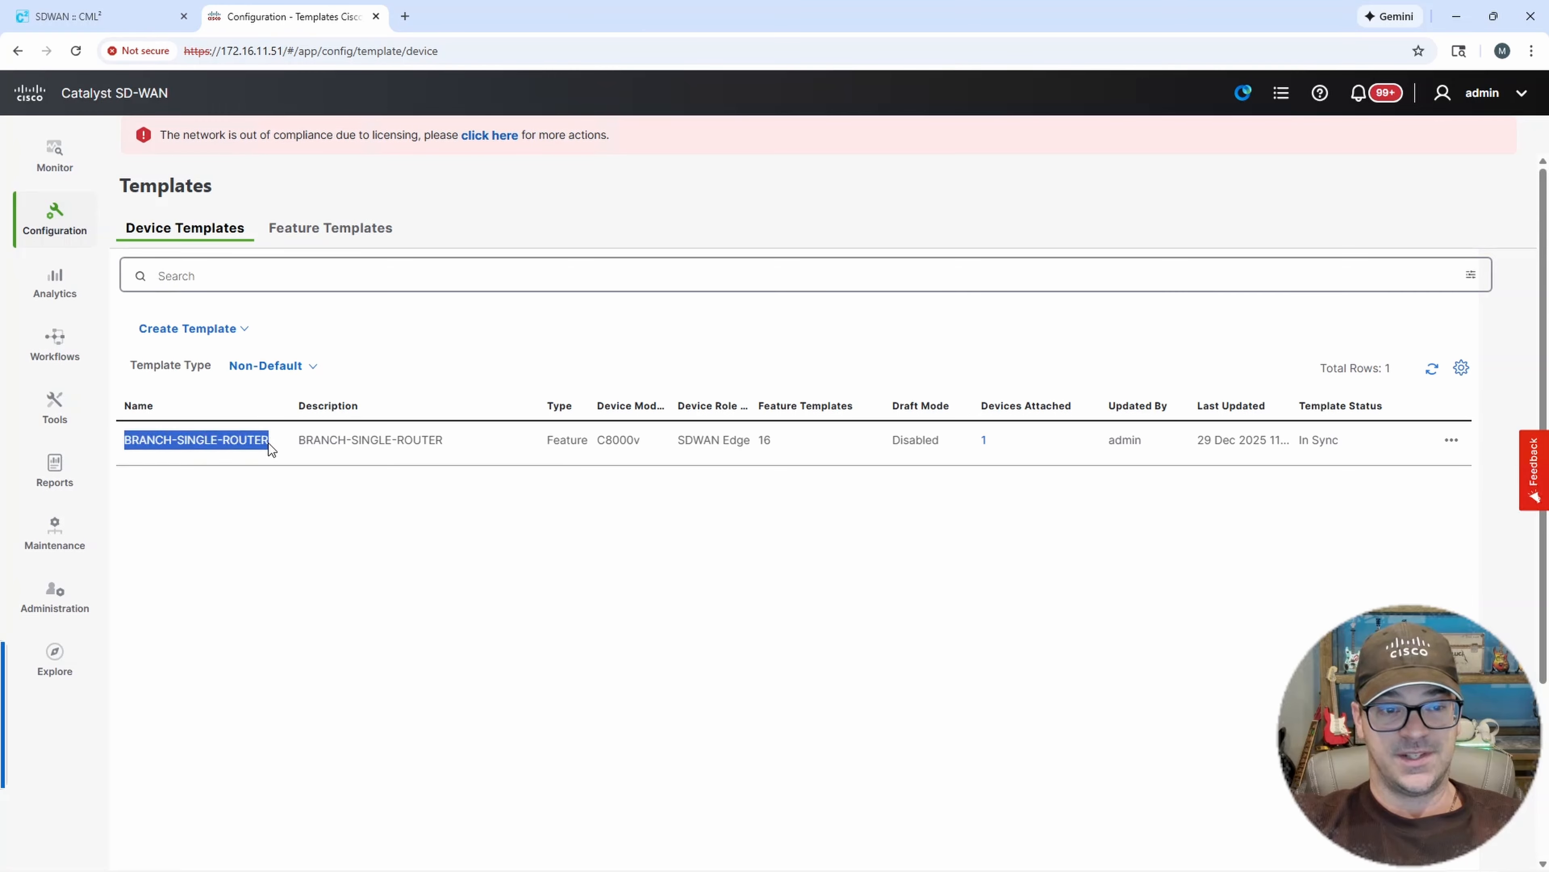
pyautogui.click(983, 439)
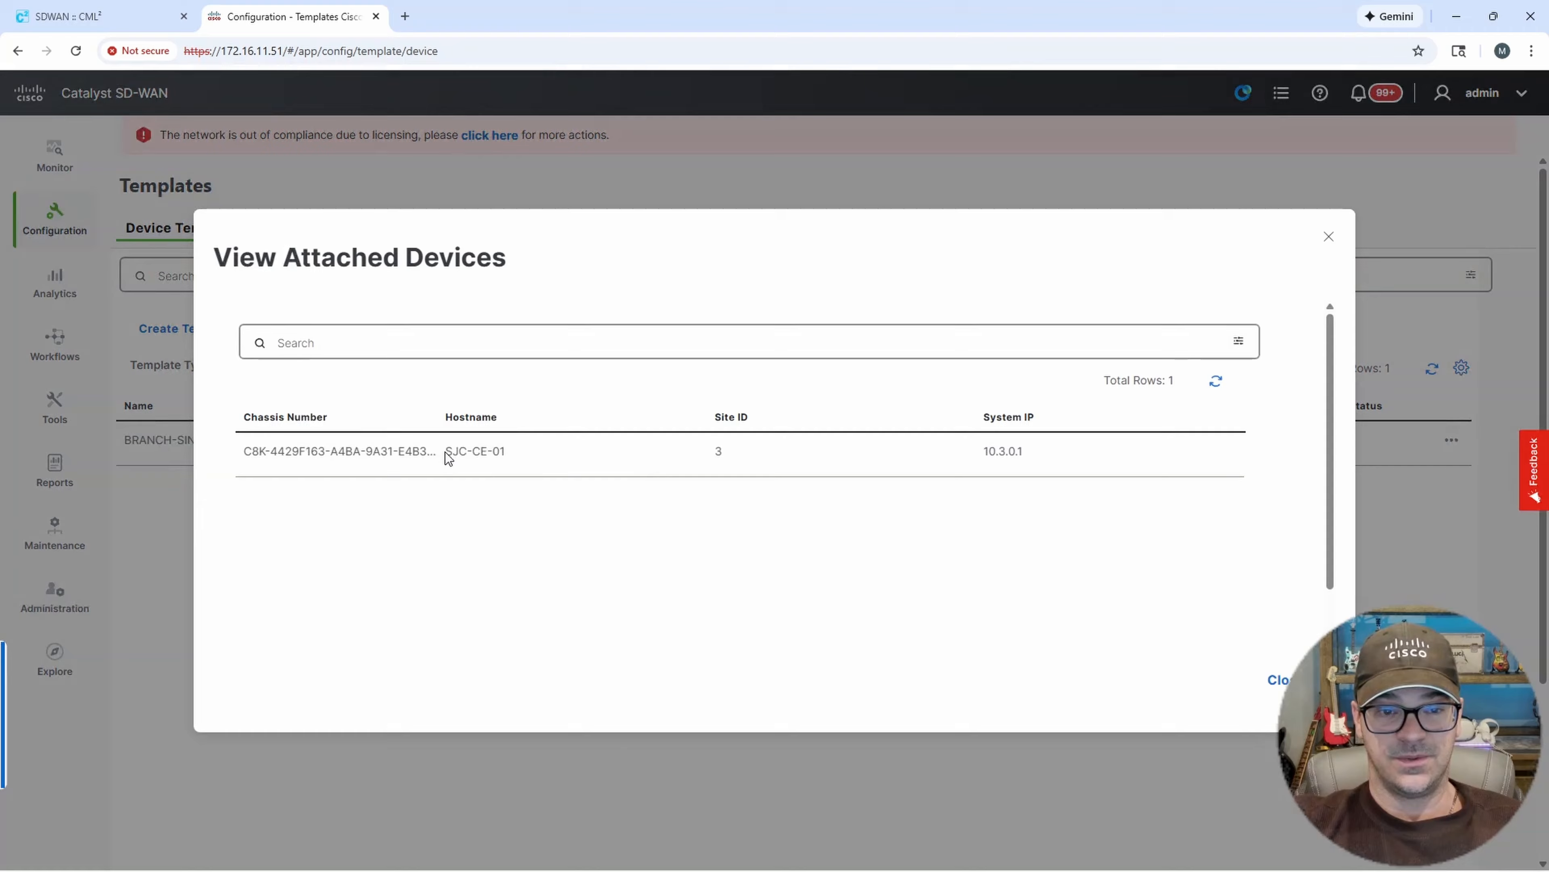
pyautogui.moveTo(446, 452); pyautogui.dragTo(506, 450)
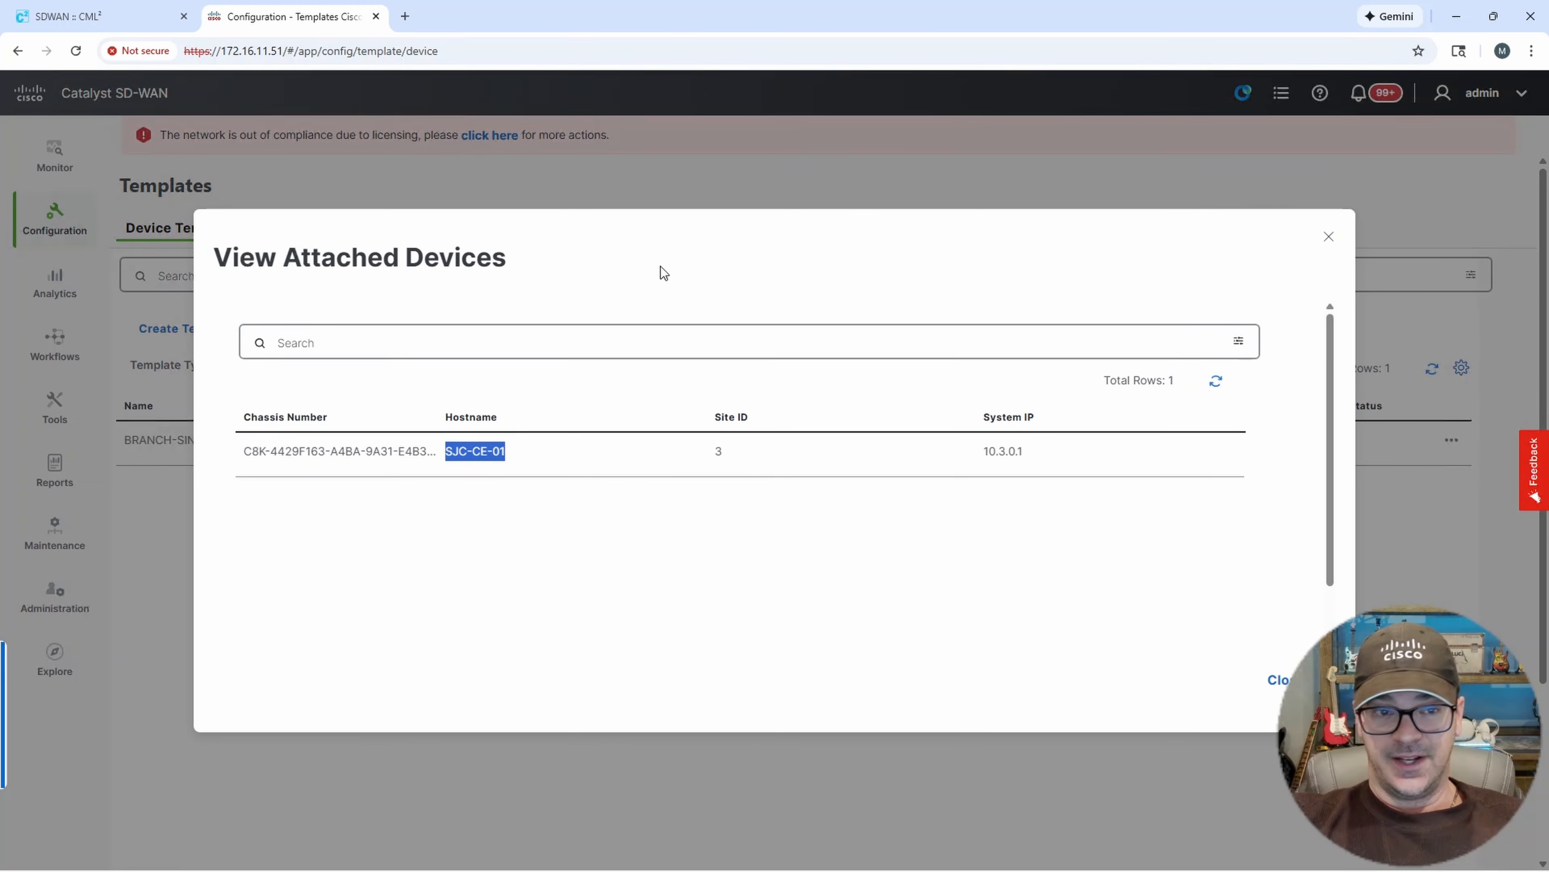
pyautogui.click(1273, 679)
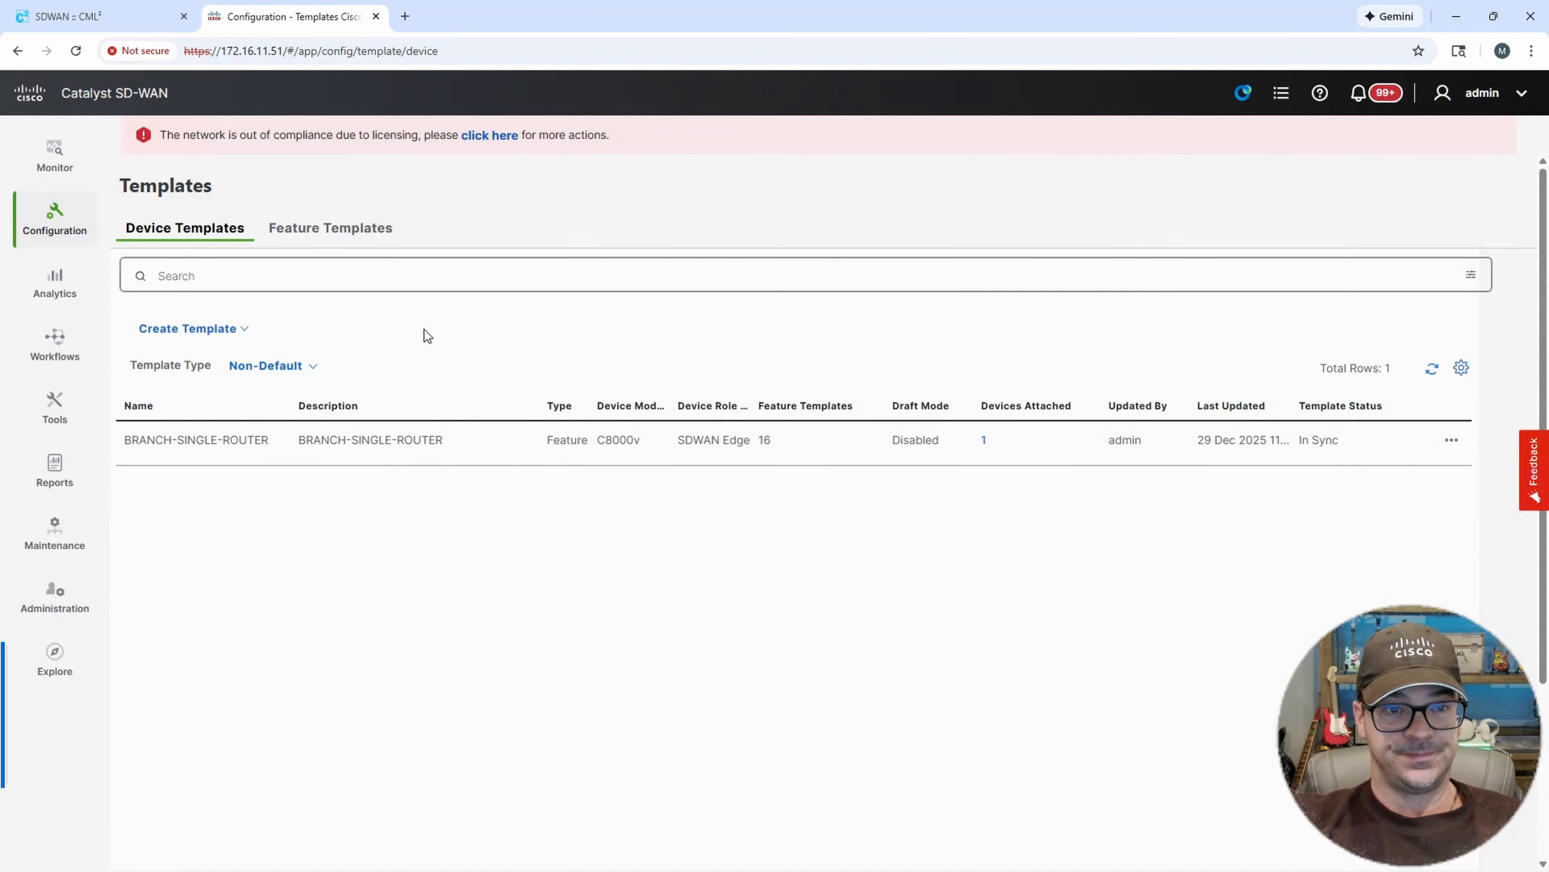
# Review the list of existing feature templates.
pyautogui.click(359, 238)
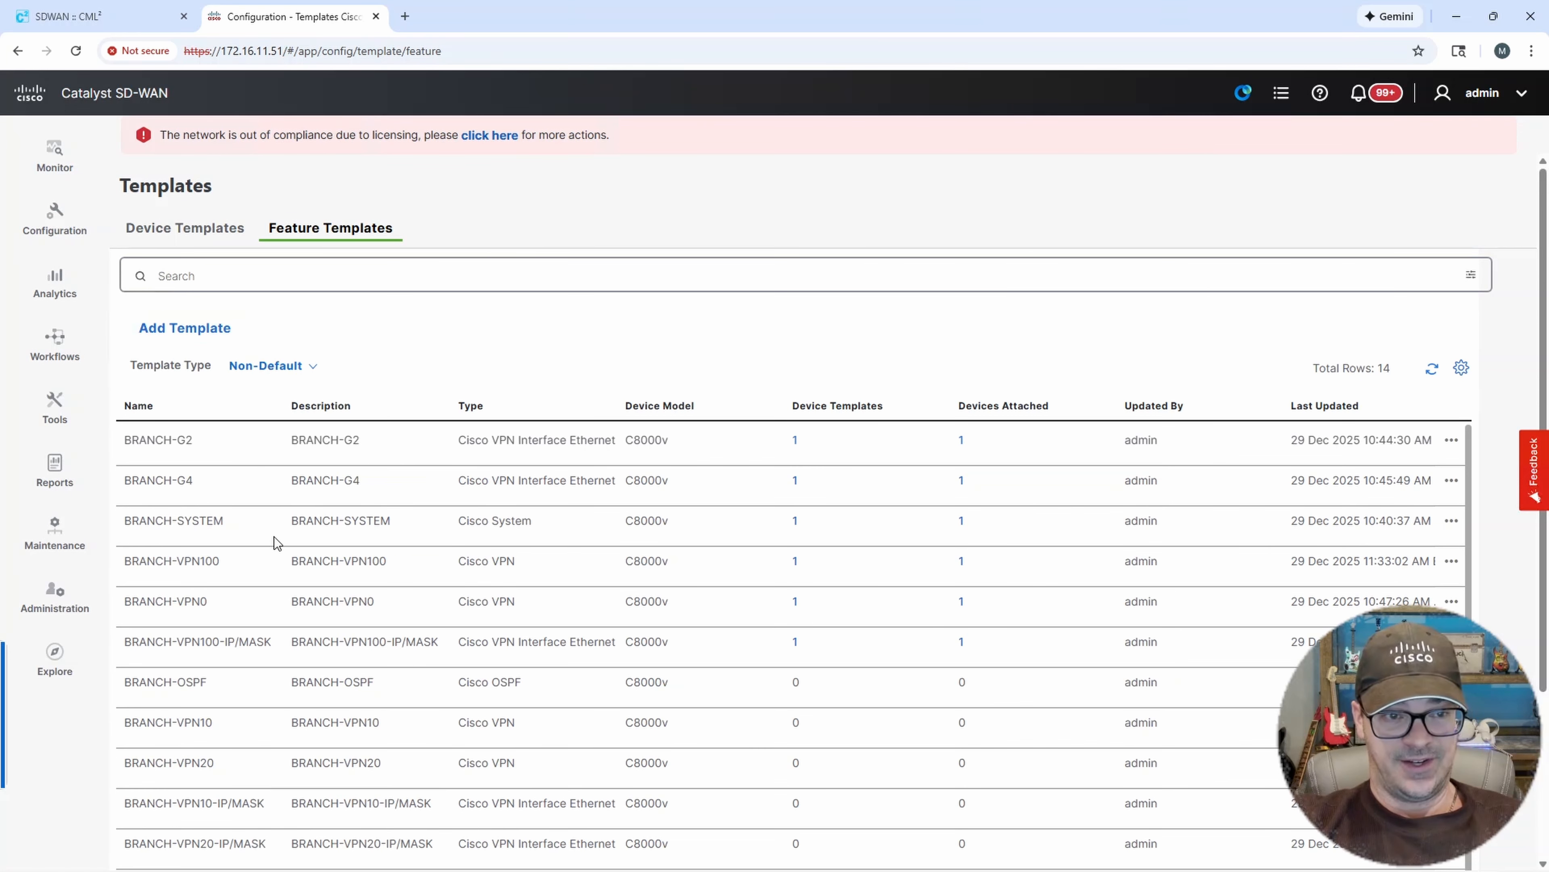
pyautogui.scroll(-3, 274, 536)
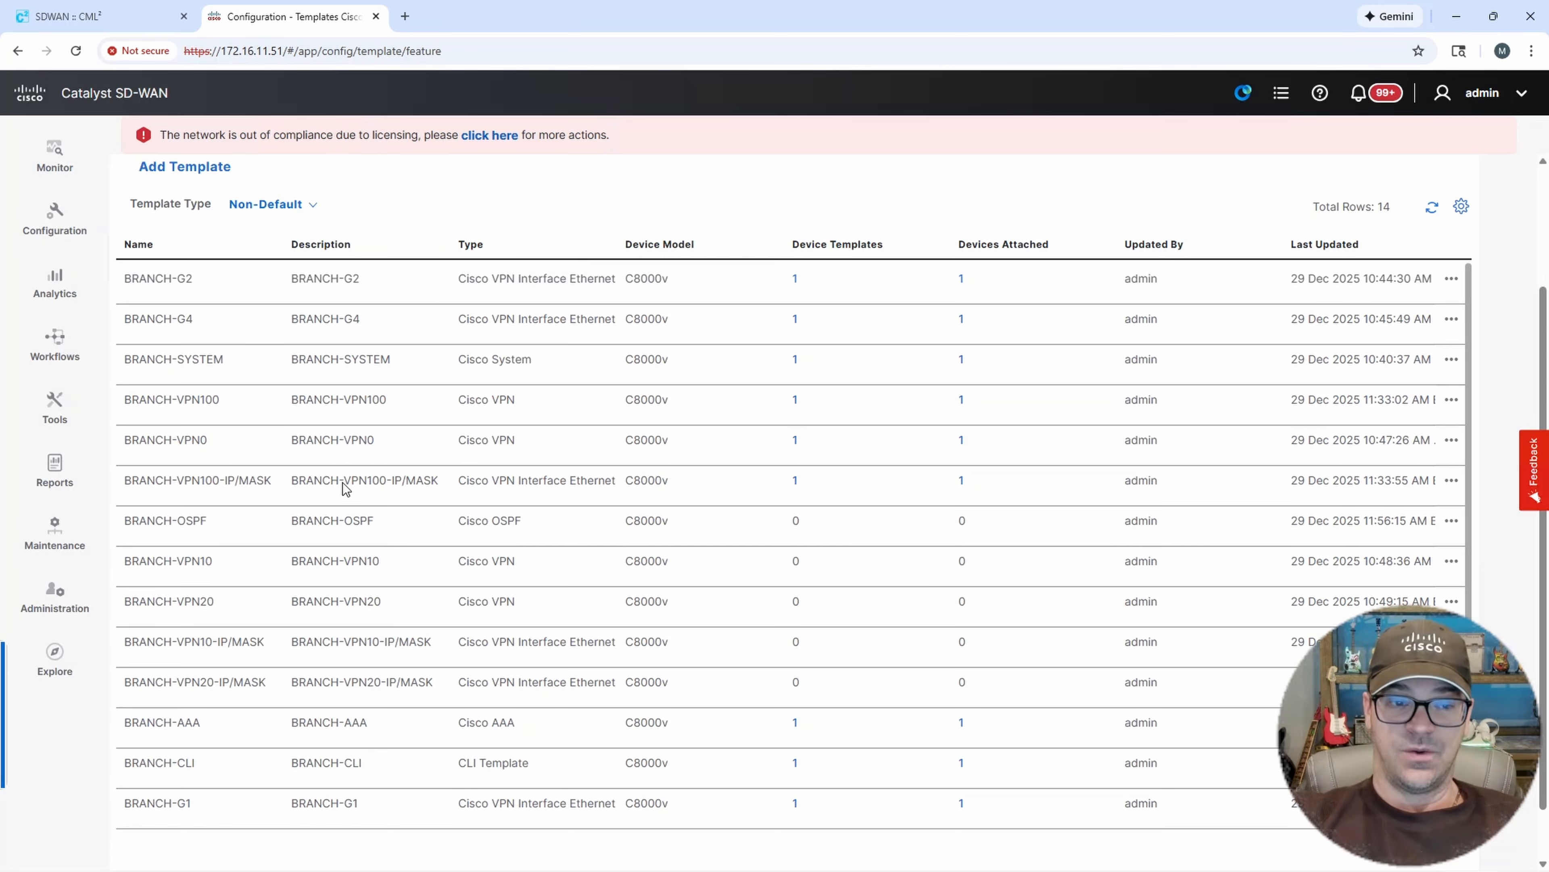
pyautogui.scroll(3, 644, 468)
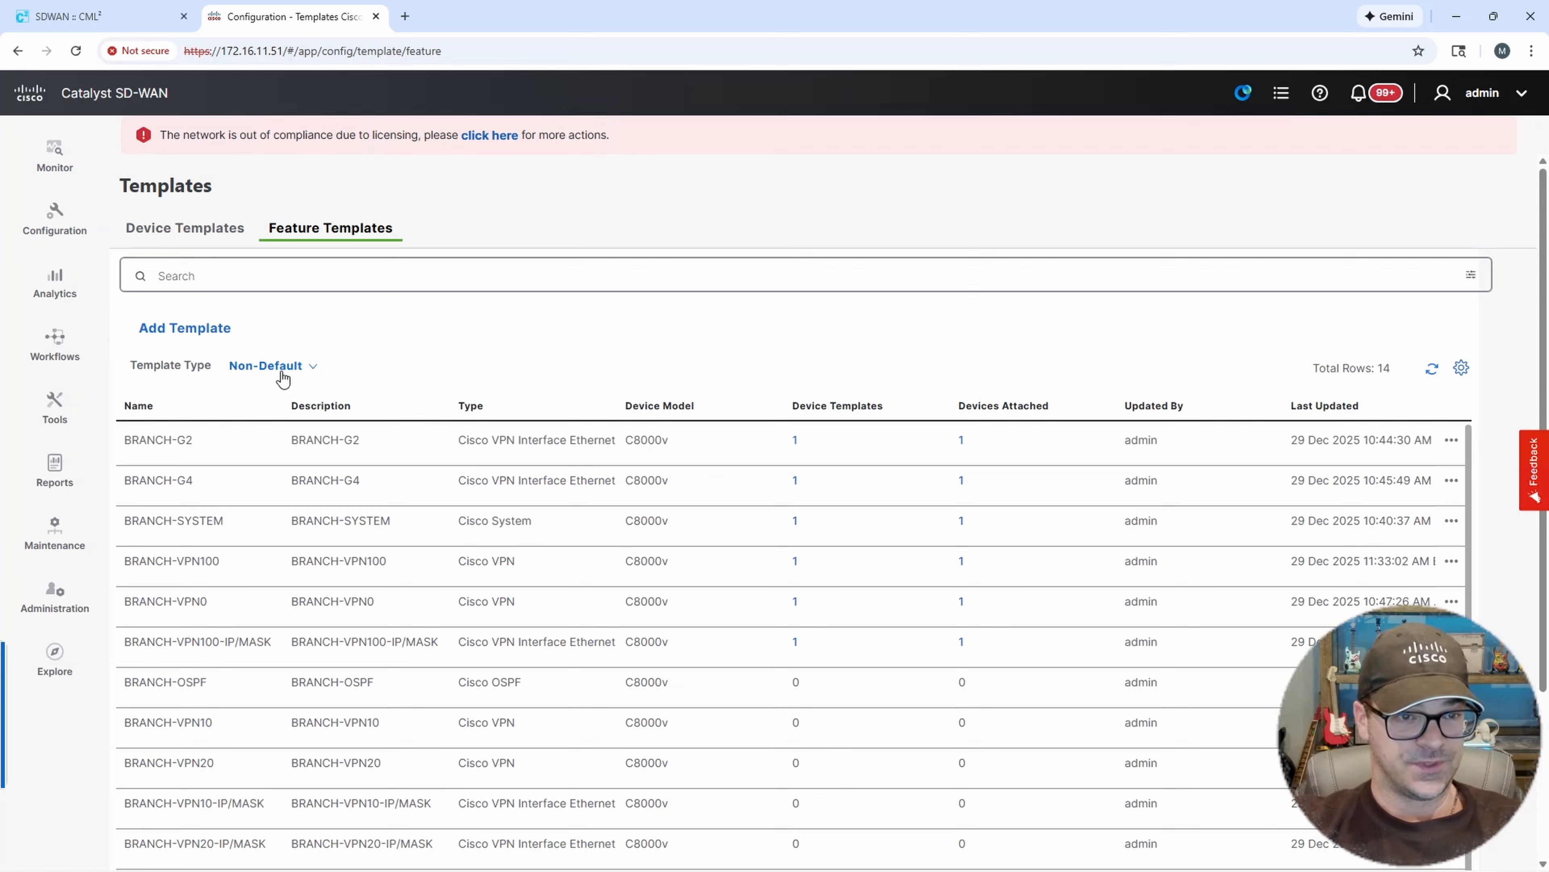
# Start adding a new feature template for the C8000v device model.
pyautogui.click(182, 330)
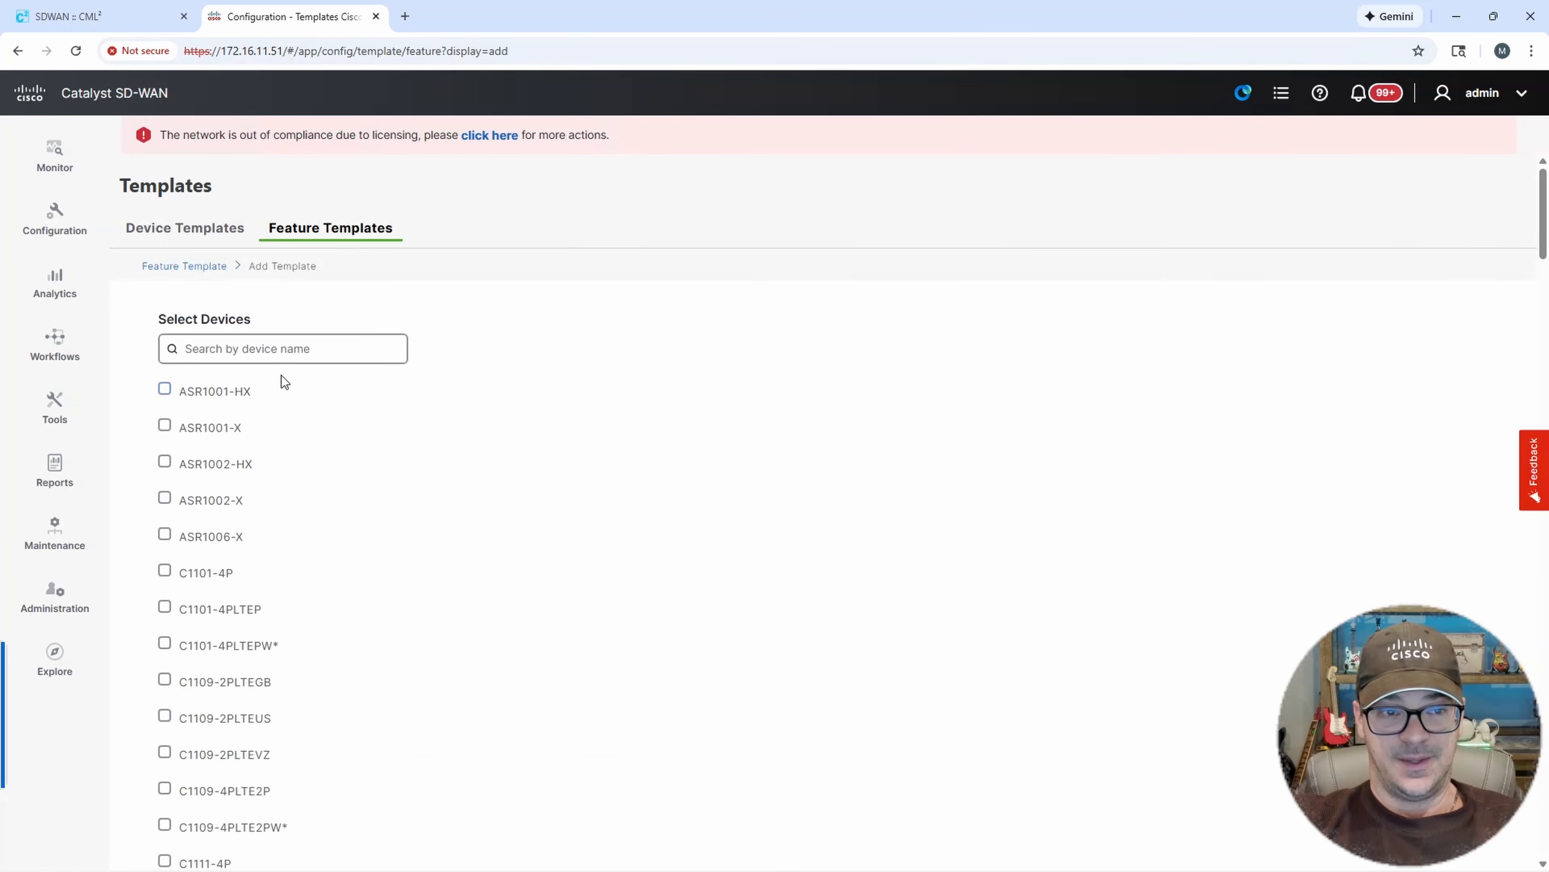
pyautogui.click(238, 346)
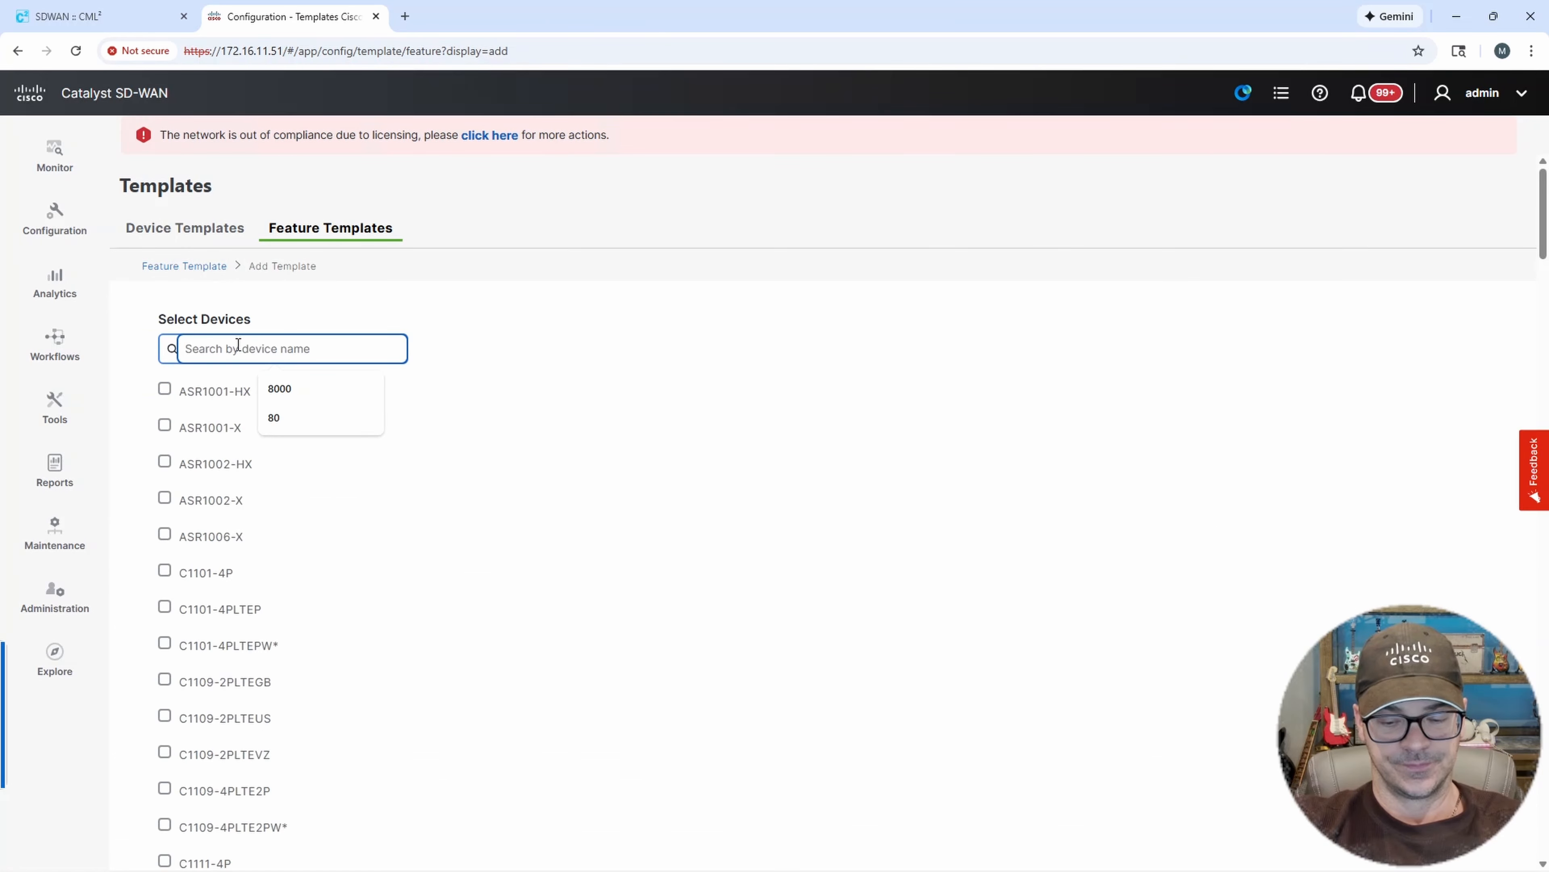
pyautogui.write('8000')
pyautogui.click(164, 389)
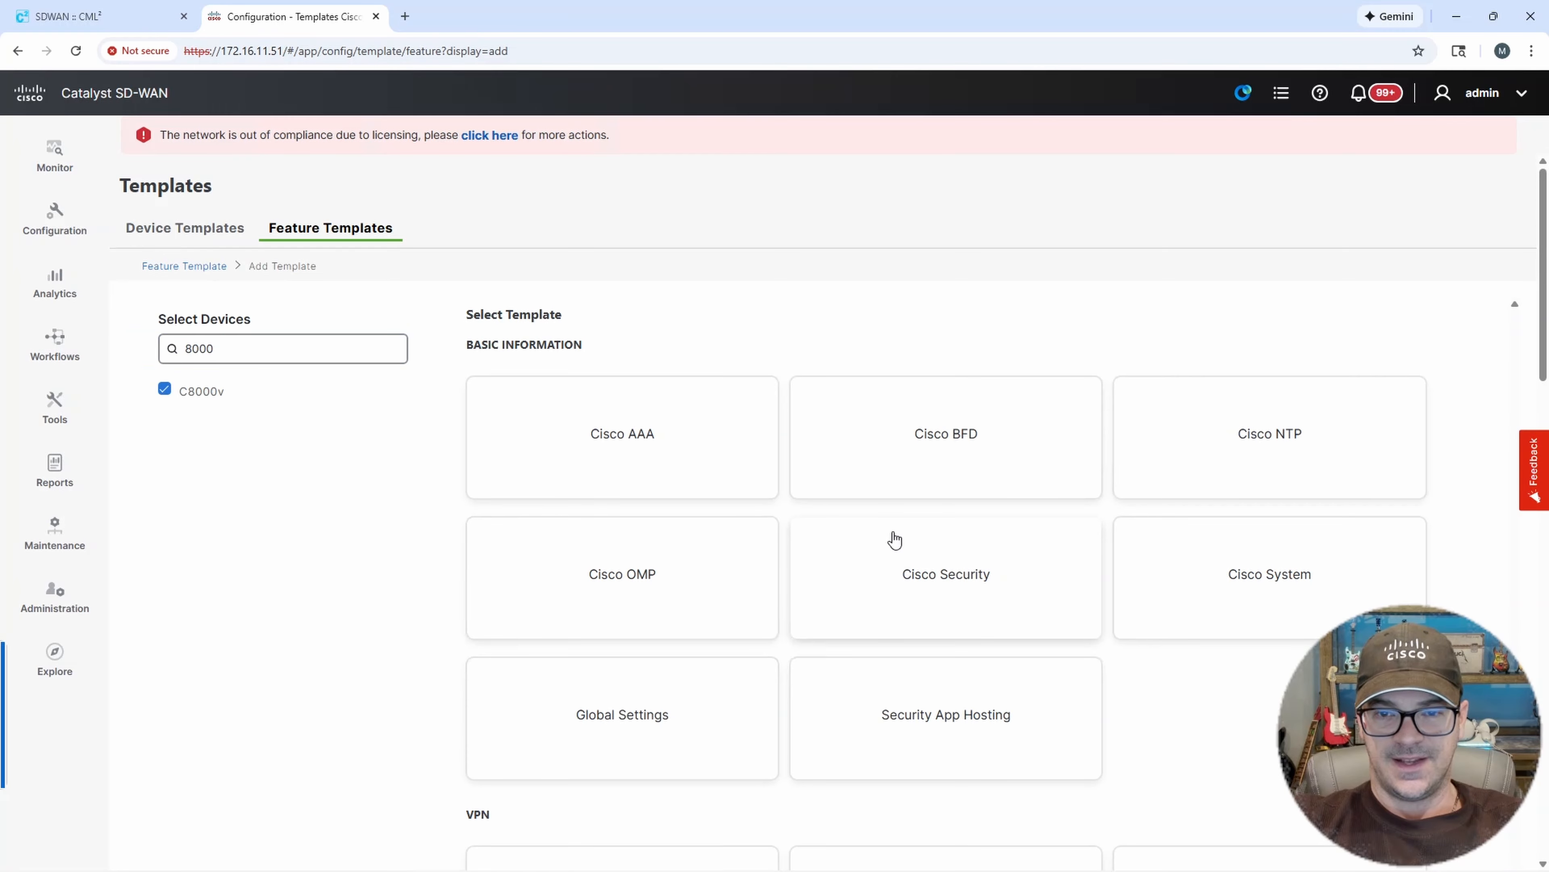
# Choose the Cisco AAA template and name it DC1-CE-02-AAA.
pyautogui.click(643, 447)
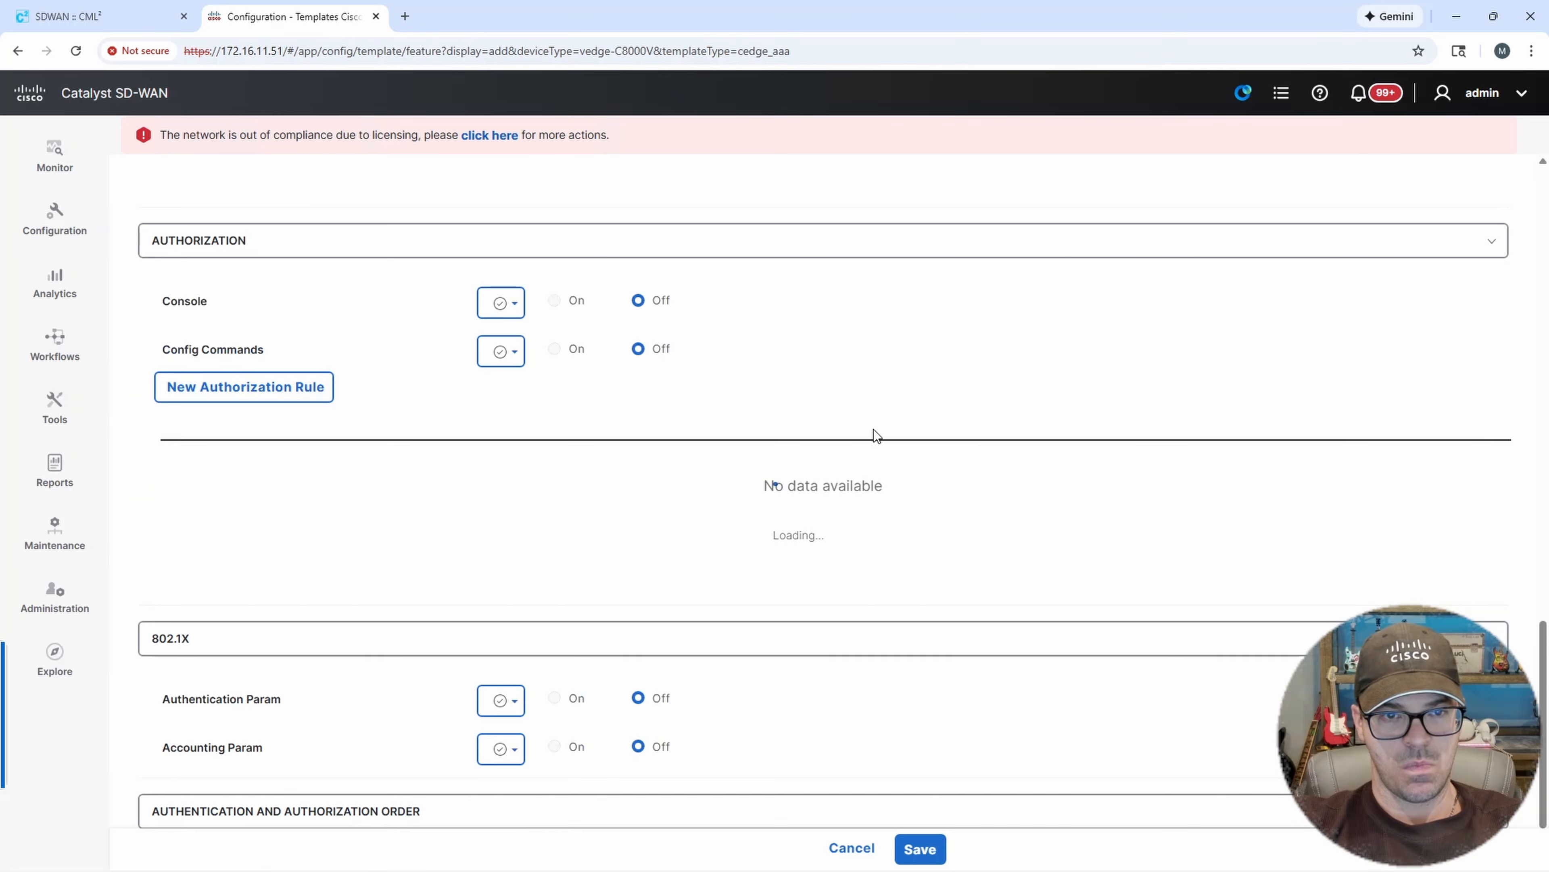
pyautogui.scroll(5, 1544, 312)
pyautogui.scroll(10, 1543, 311)
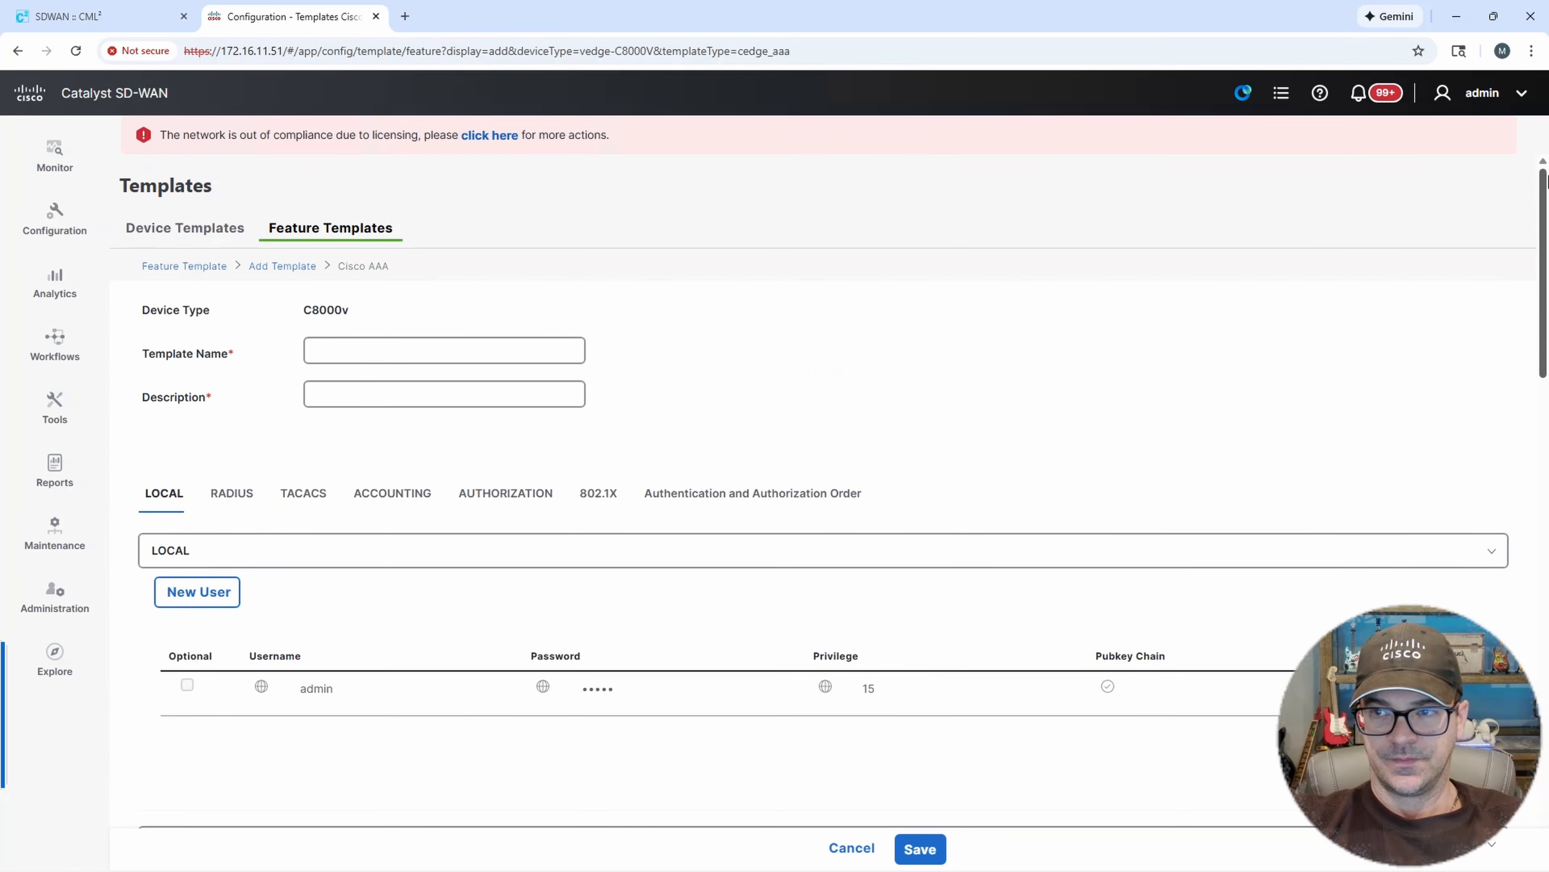
pyautogui.click(364, 350)
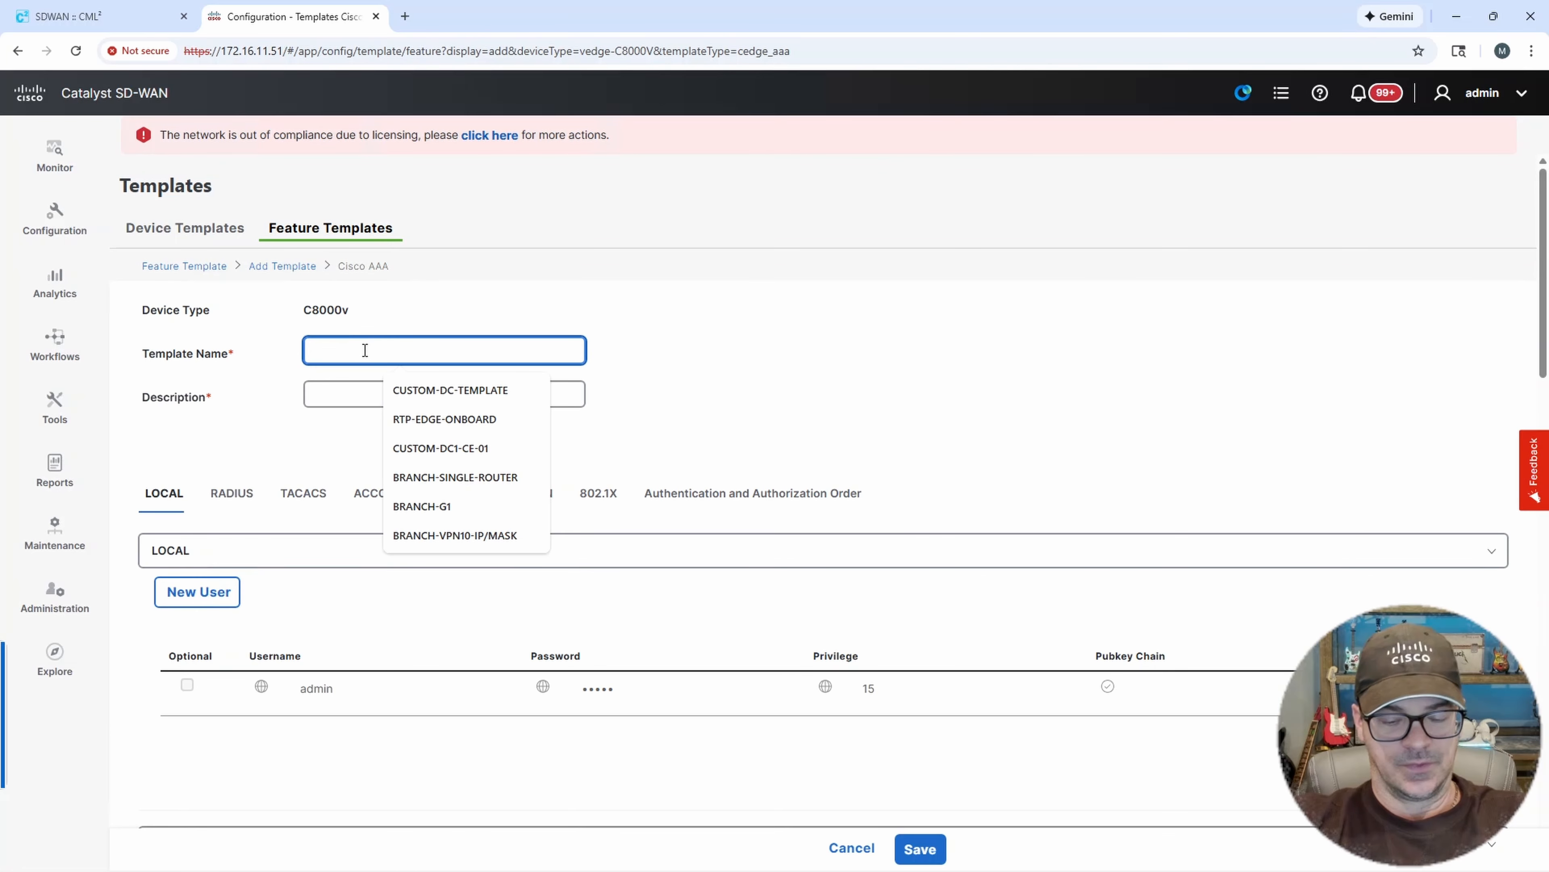
pyautogui.write('DC1-CE-02-AAA')
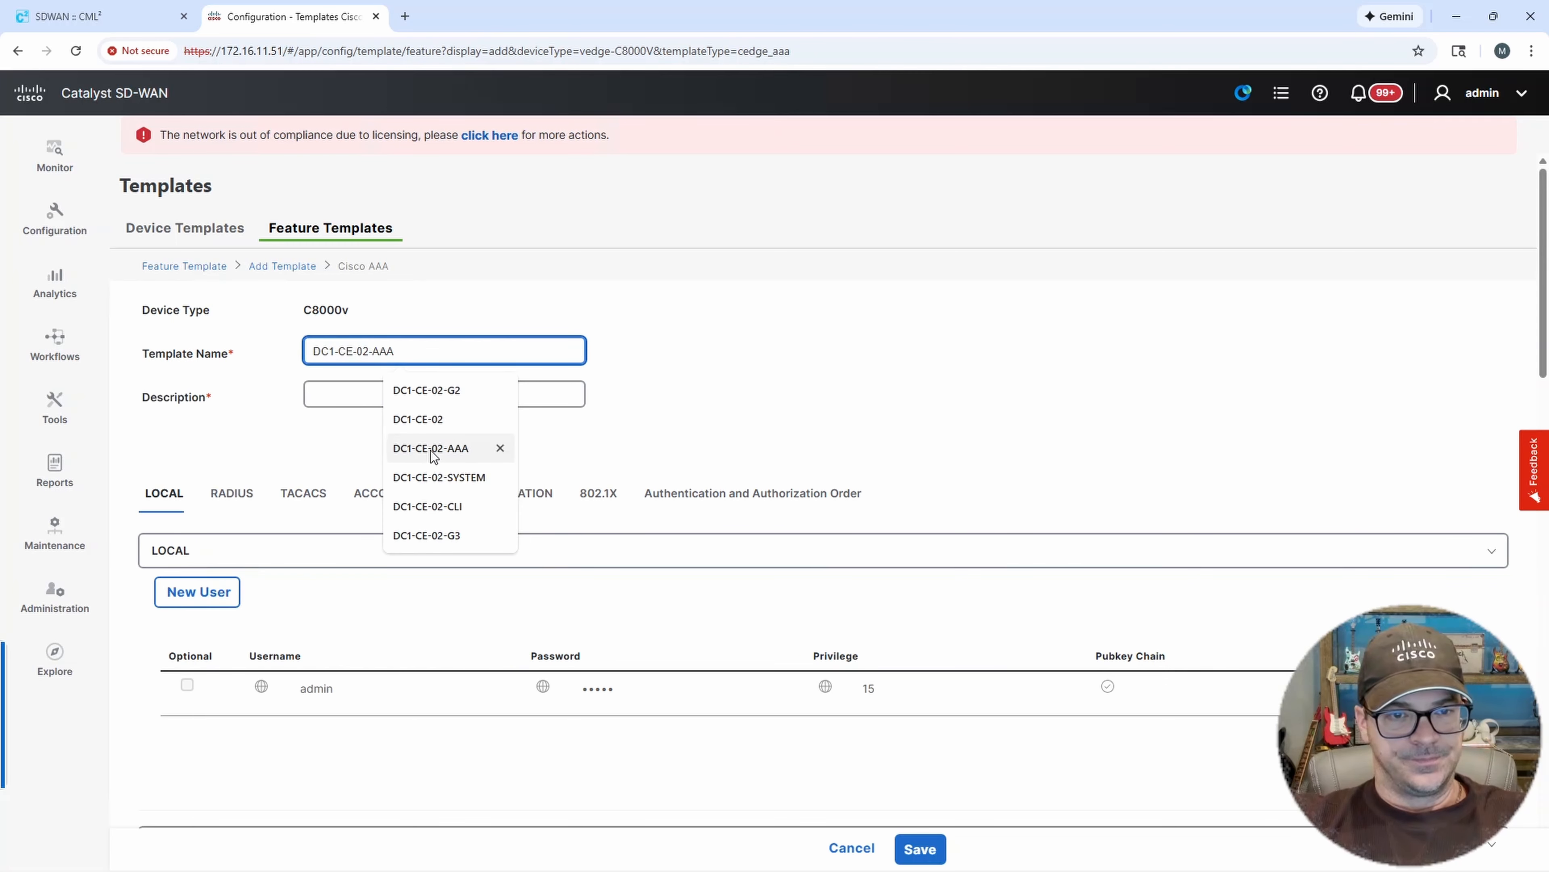
pyautogui.click(430, 448)
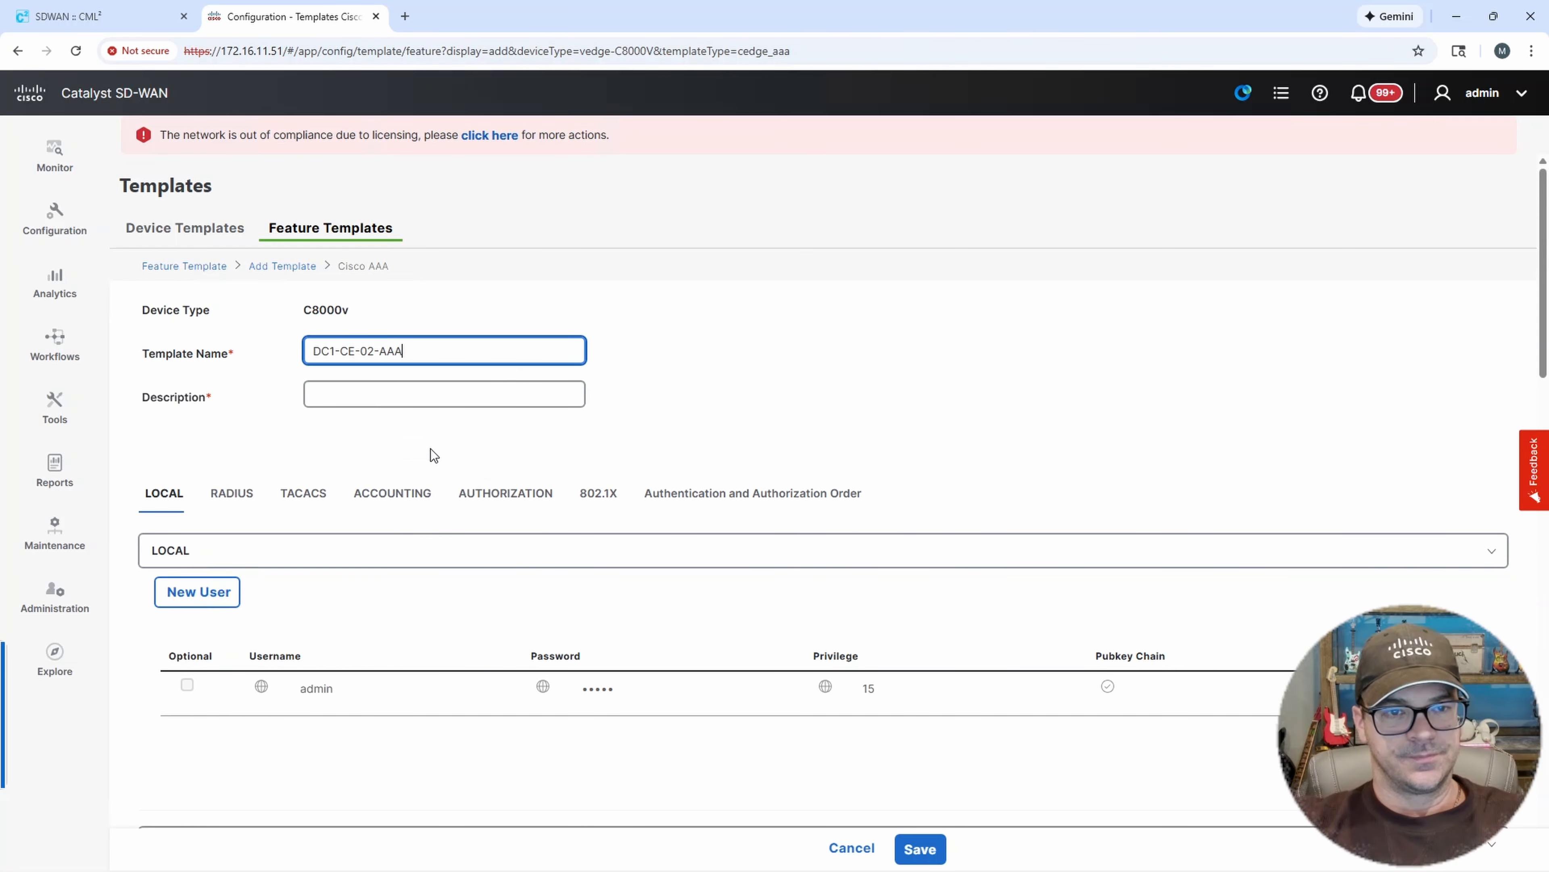
# Copy the template name into the Description field.
pyautogui.hotkey('ctrl', 'a')
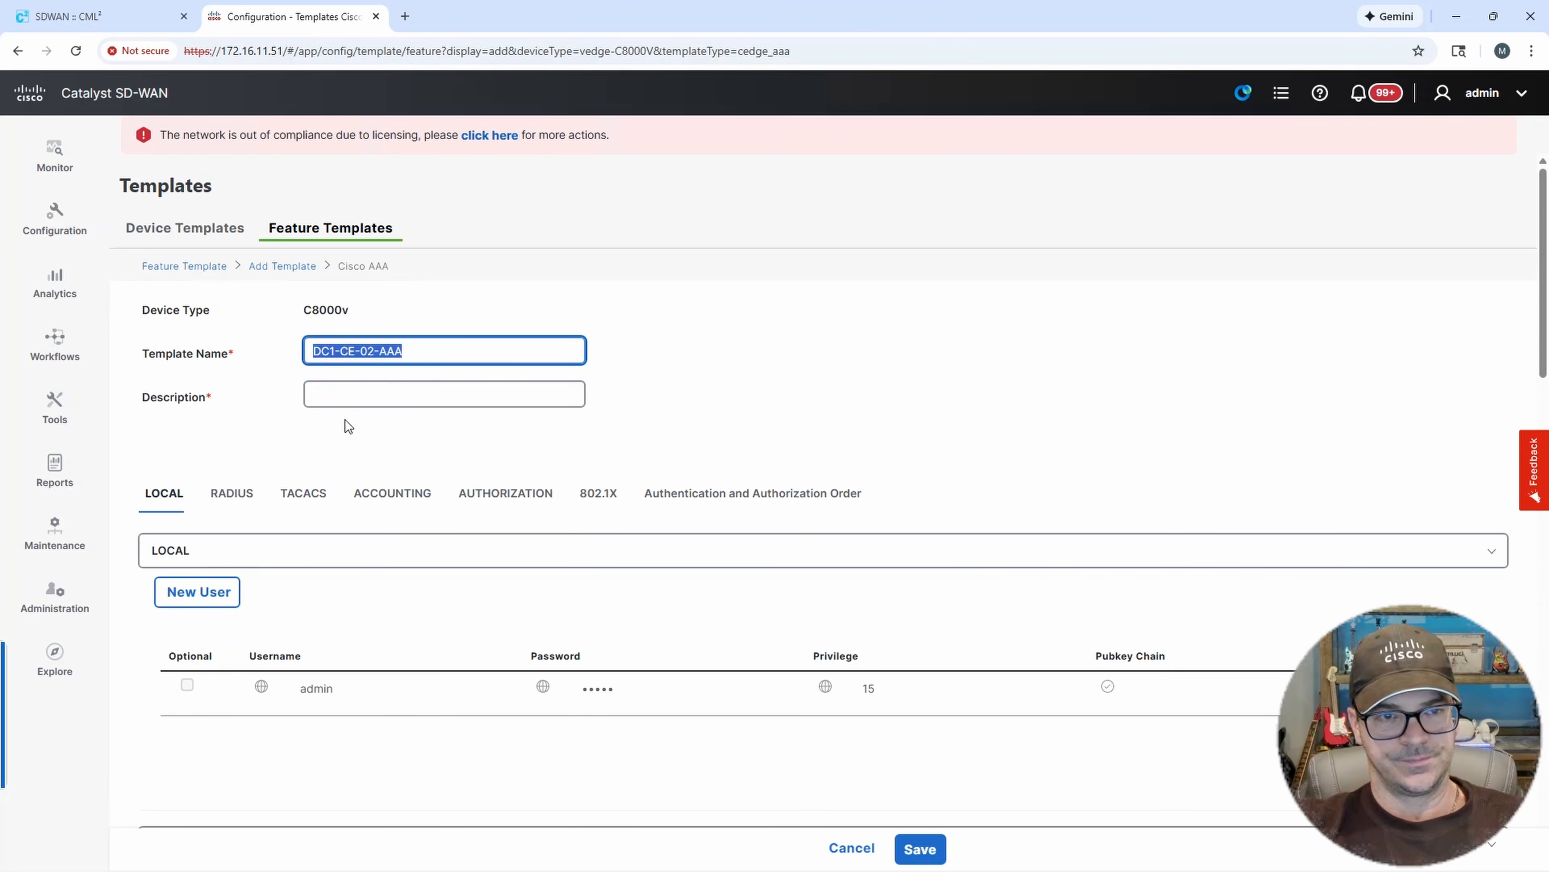
pyautogui.hotkey('ctrl', 'c')
pyautogui.click(373, 397)
pyautogui.hotkey('ctrl', 'v')
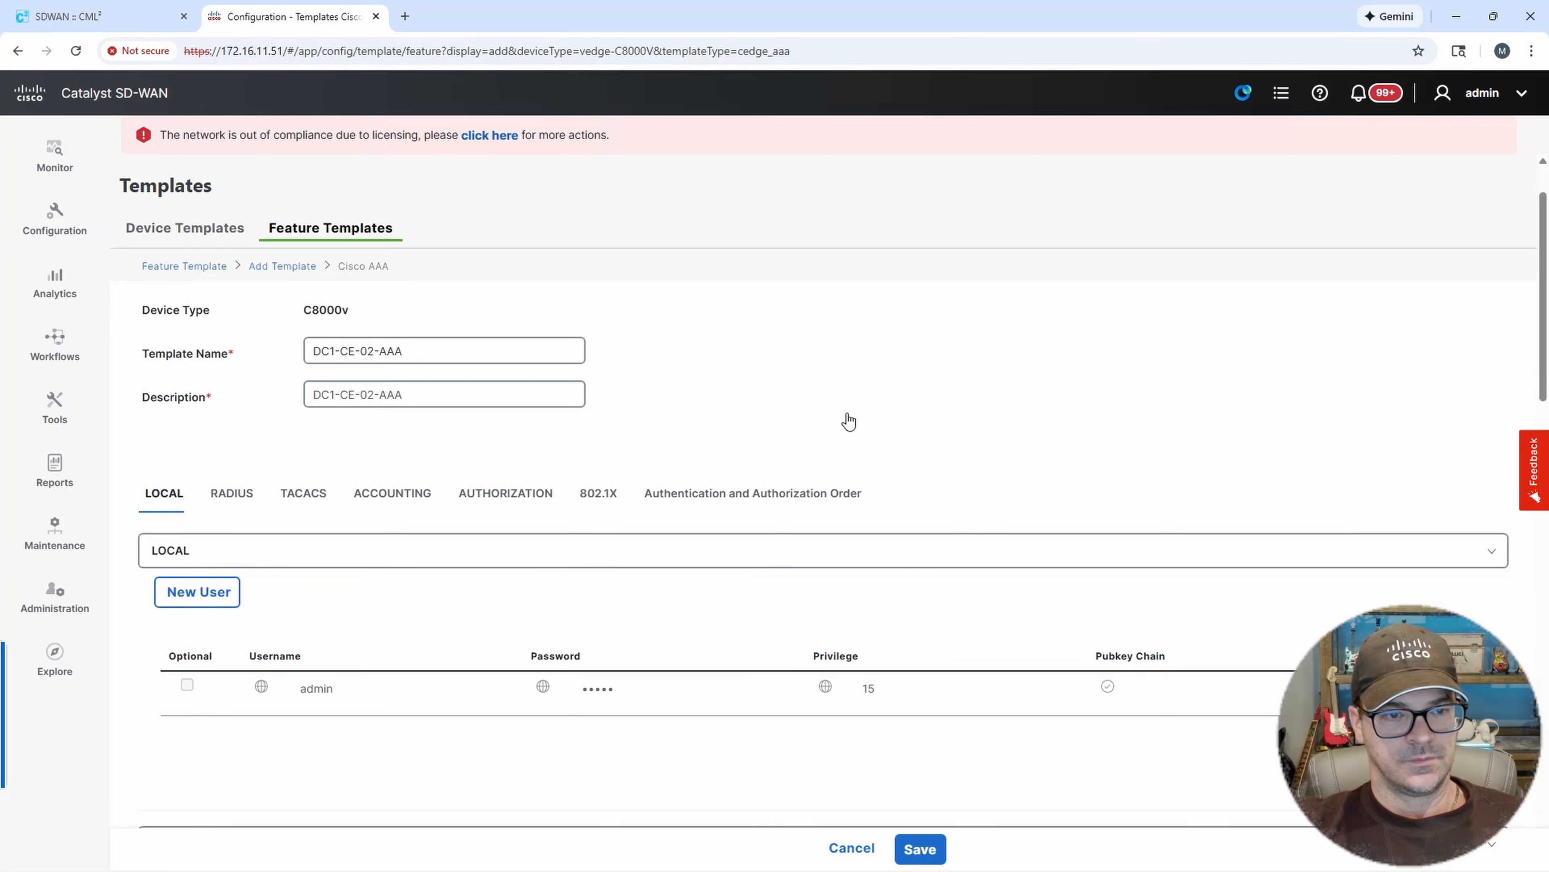
# Edit the local admin user, entering and confirming a new account password.
pyautogui.scroll(-1, 847, 419)
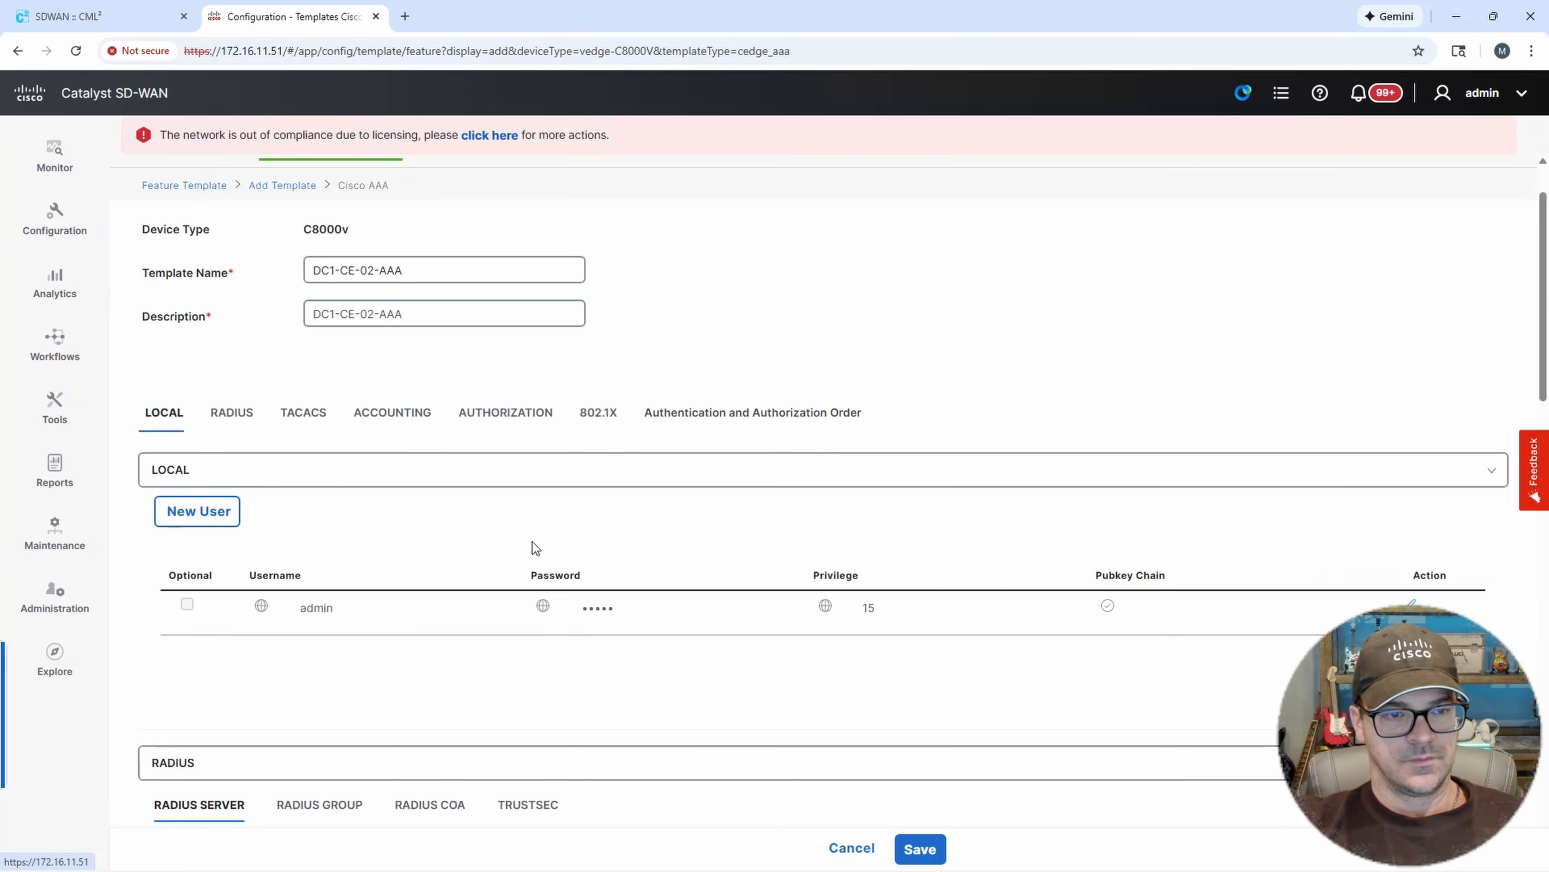
pyautogui.click(1410, 603)
pyautogui.moveTo(618, 419); pyautogui.dragTo(459, 421)
pyautogui.write('admin')
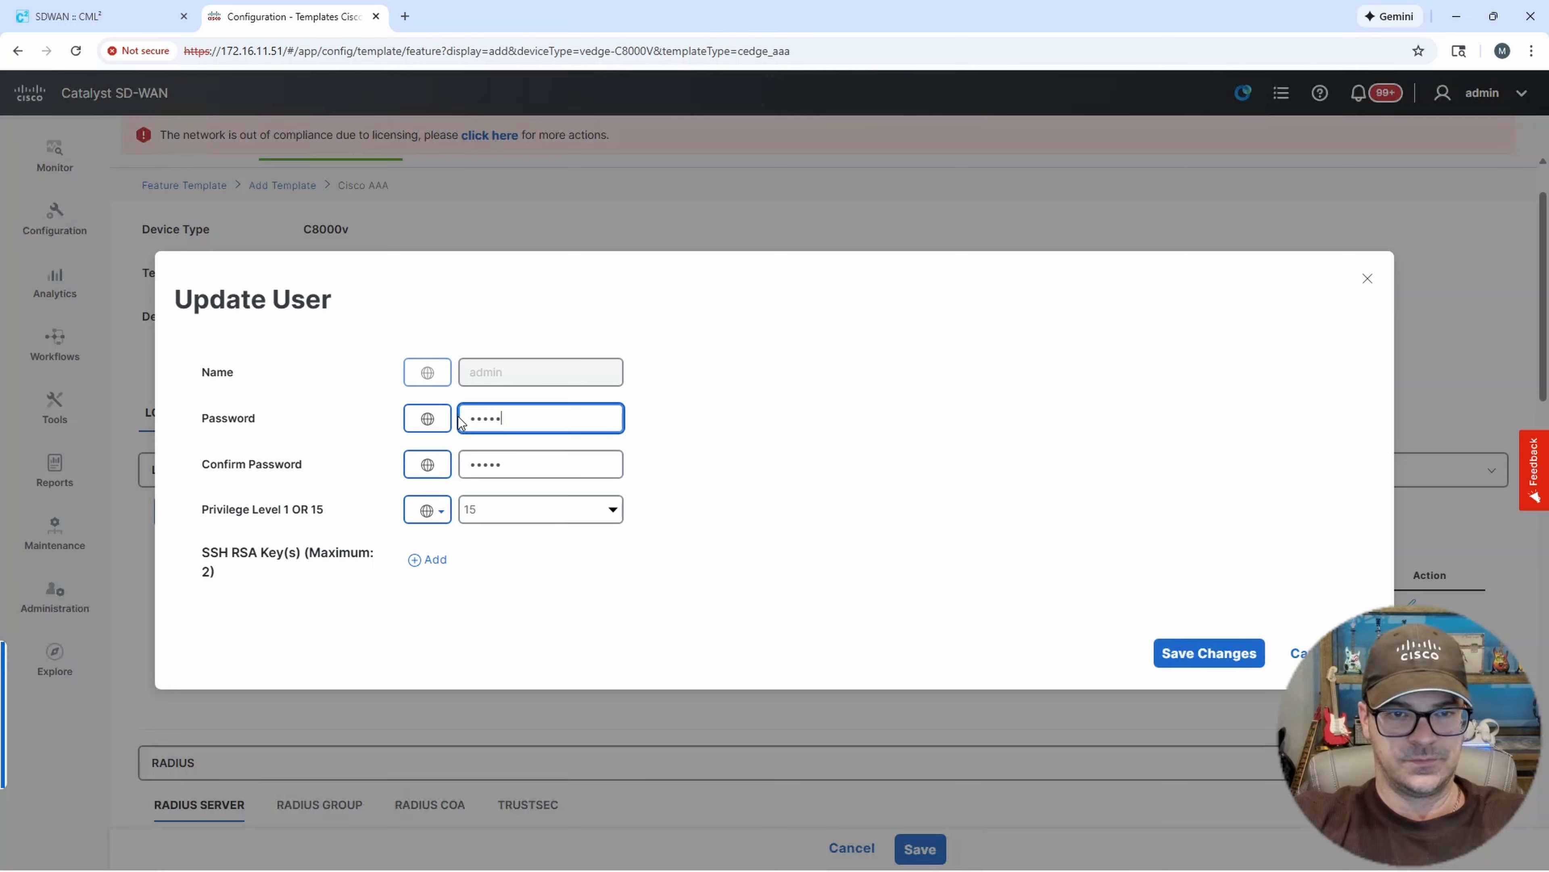
pyautogui.press('Tab')
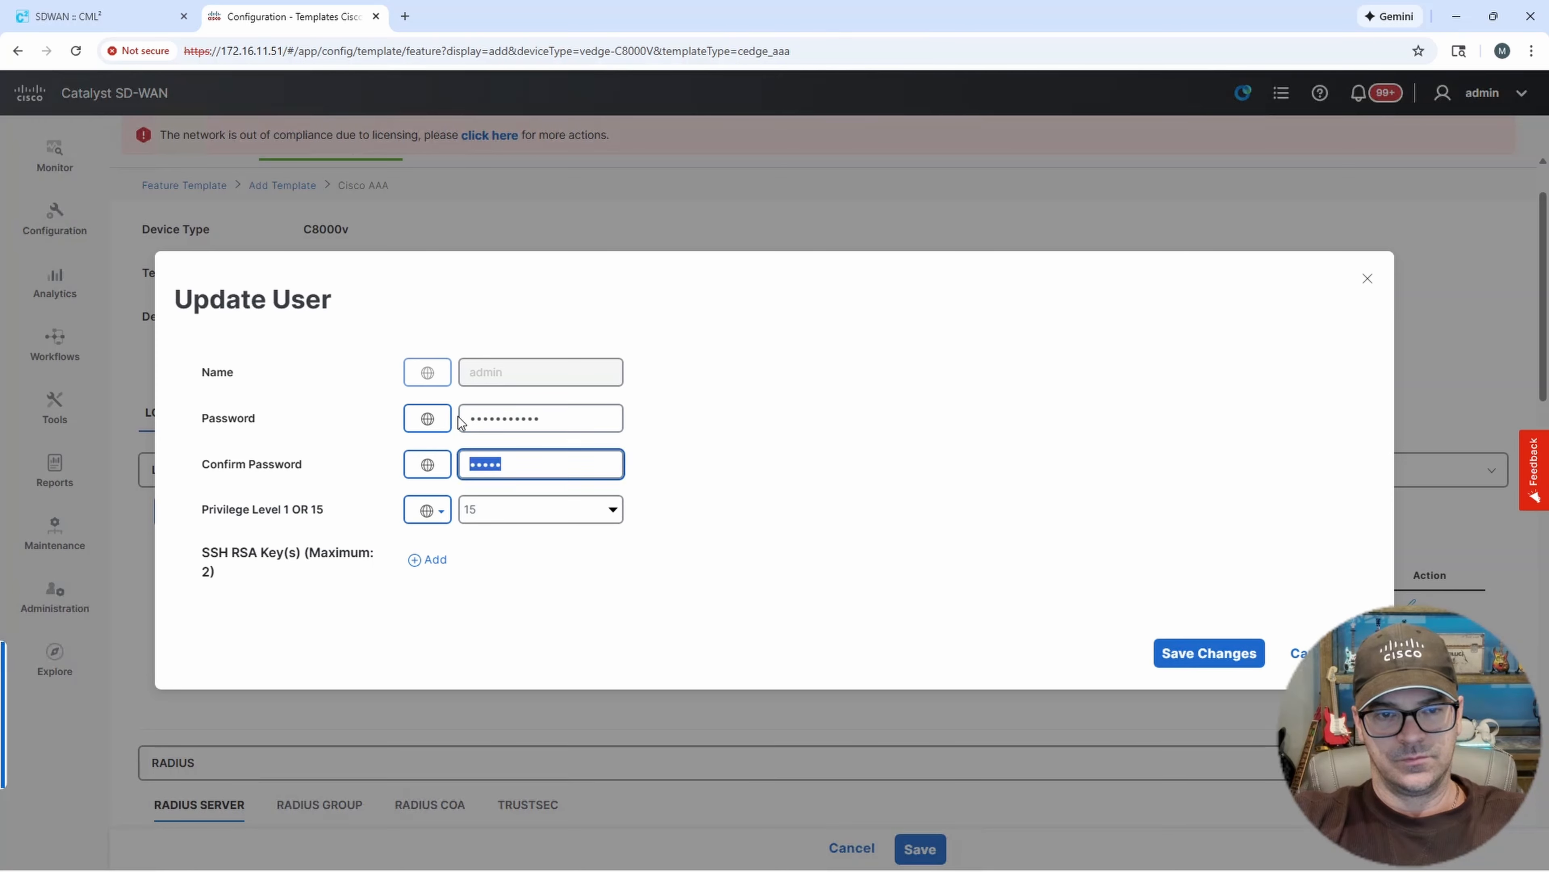
pyautogui.press('BackSpace')
pyautogui.write('••••••••')
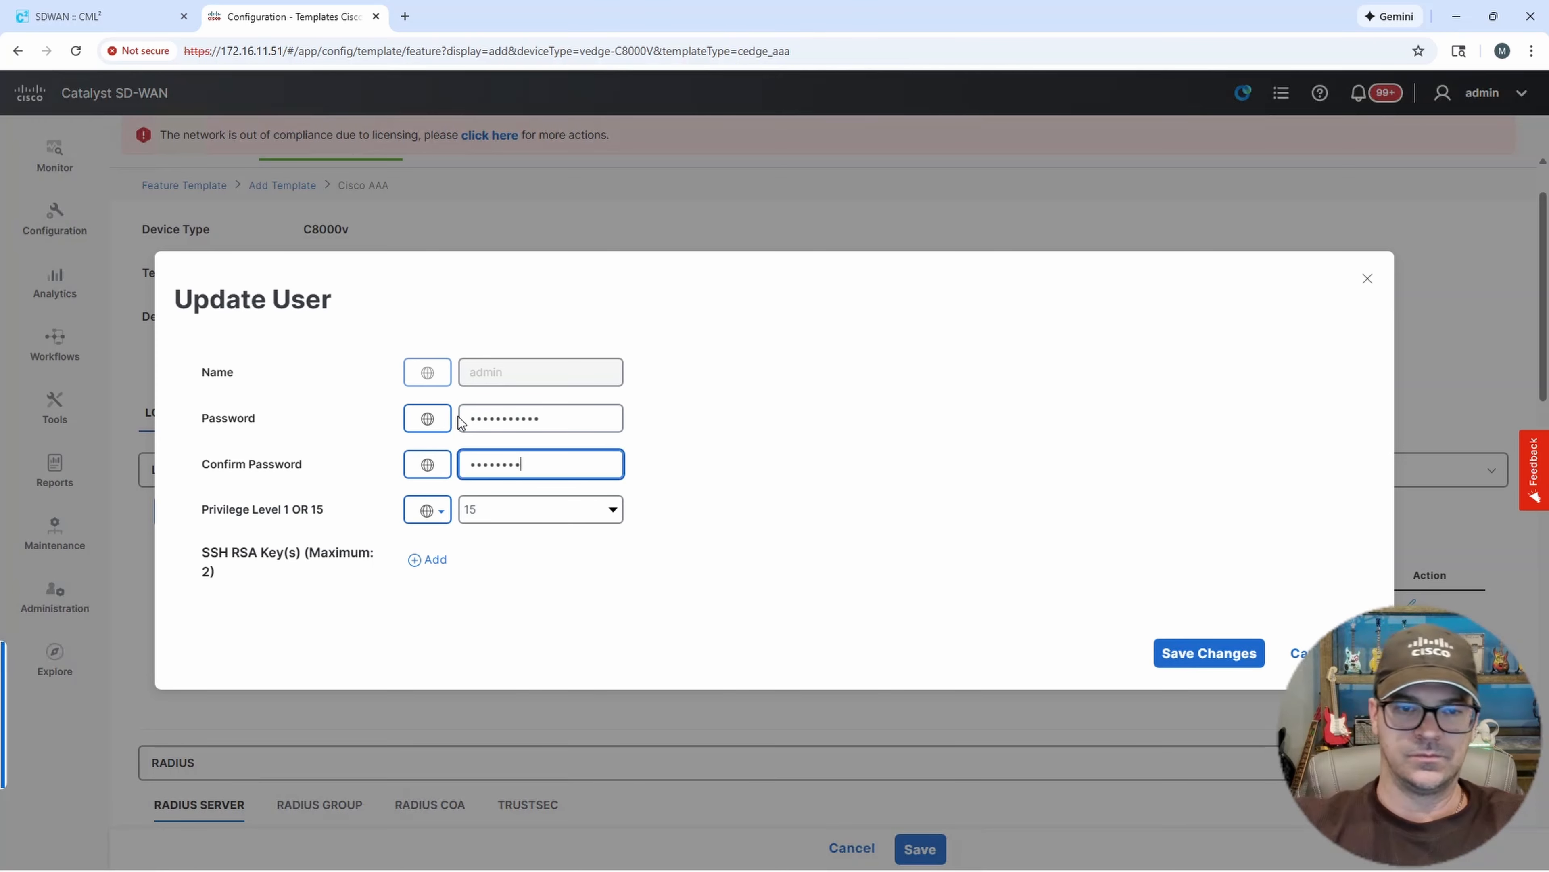
pyautogui.click(1200, 652)
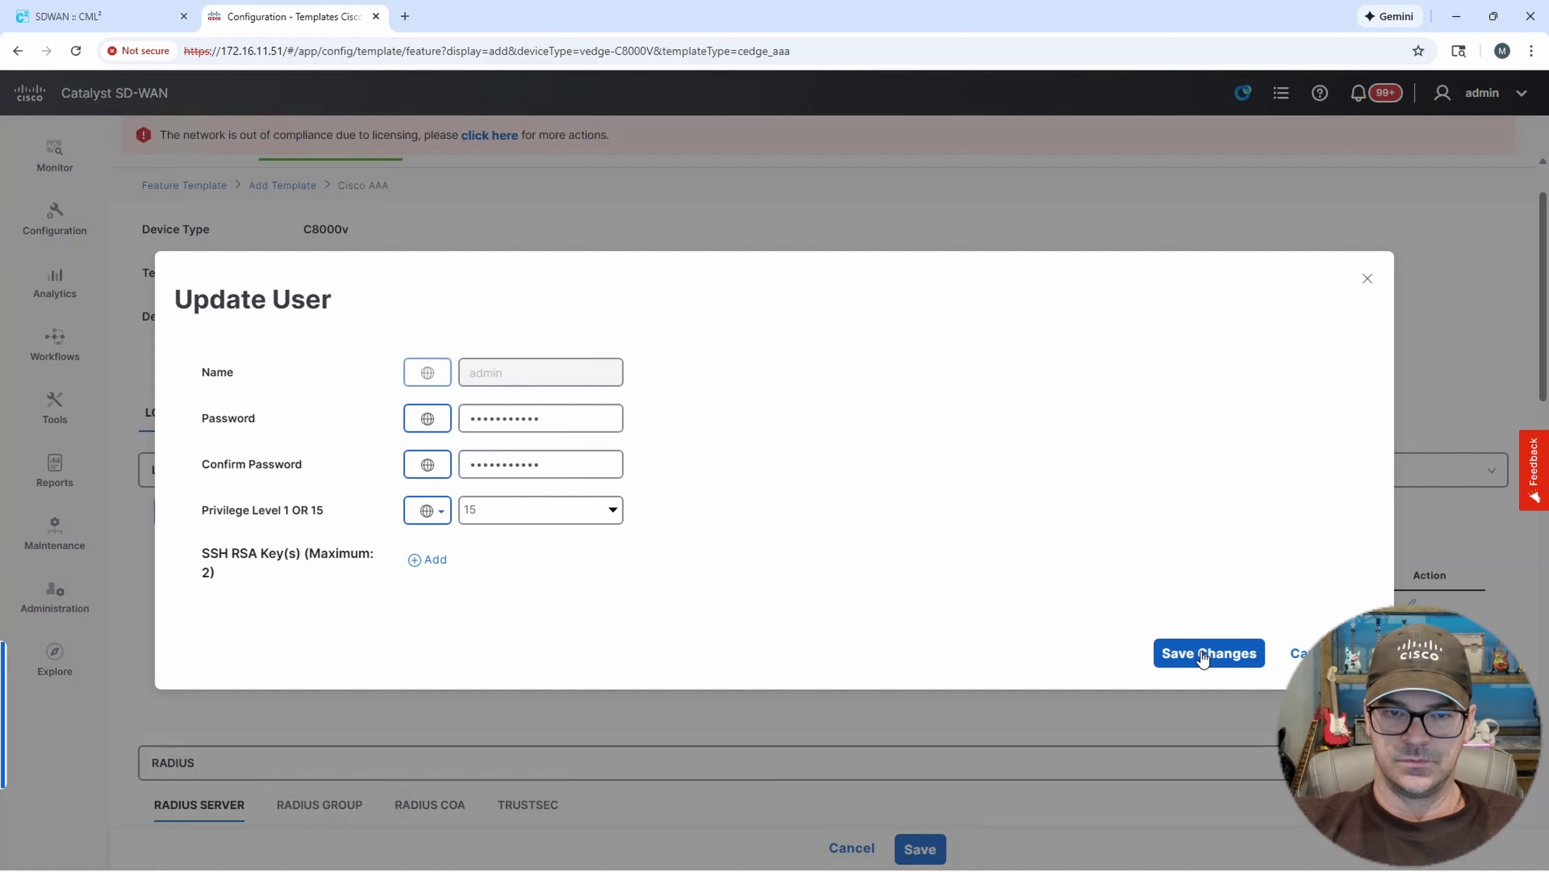
# Set the server groups priority order to local and save the AAA feature template.
pyautogui.scroll(-20, 1204, 568)
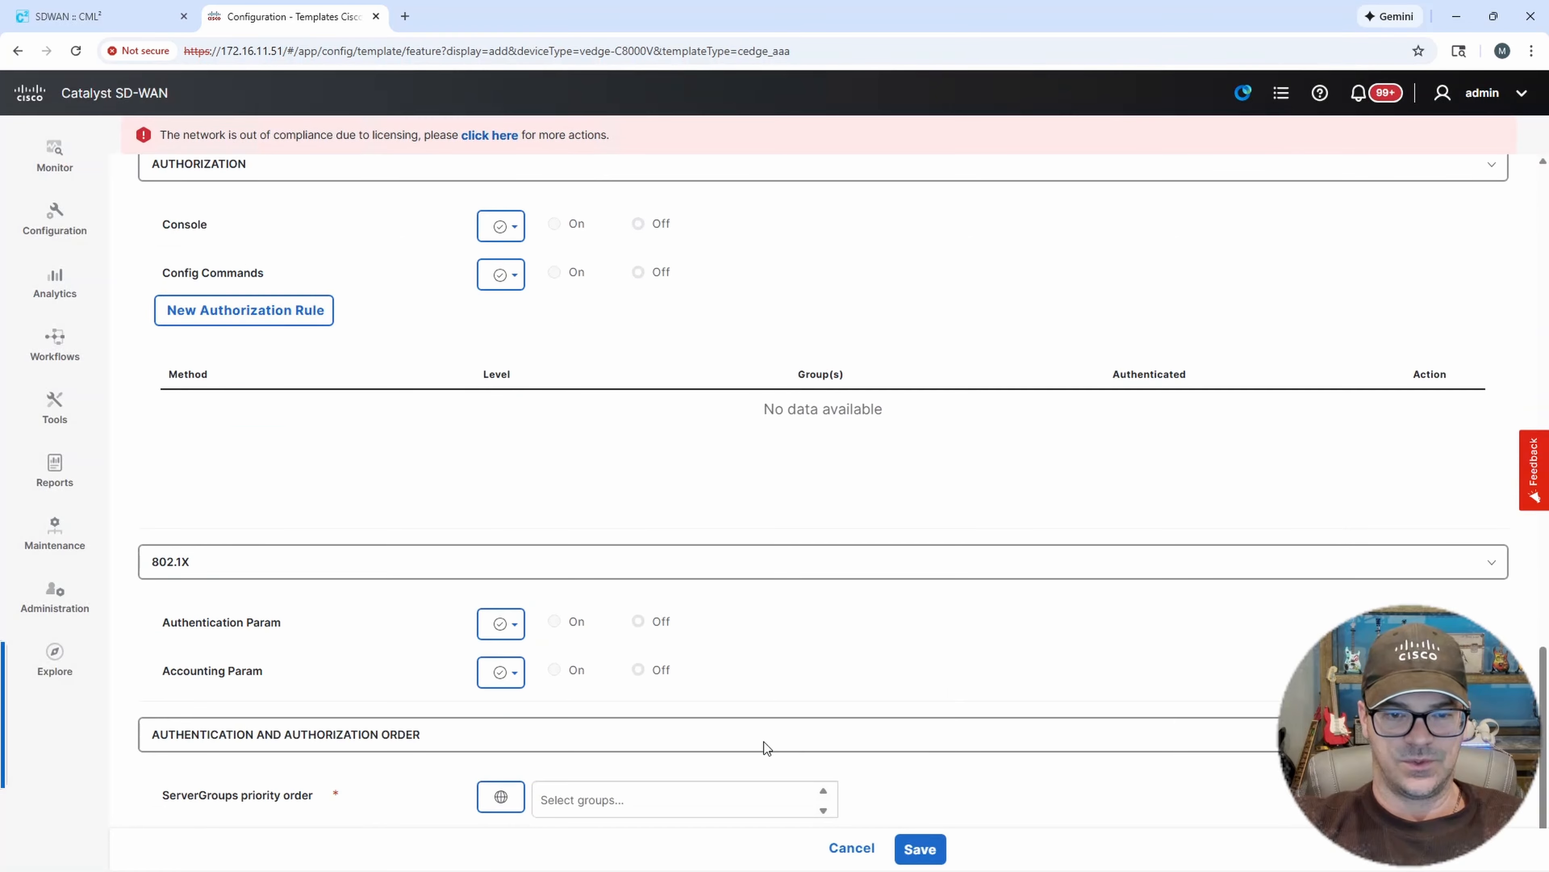
pyautogui.click(609, 789)
pyautogui.click(587, 841)
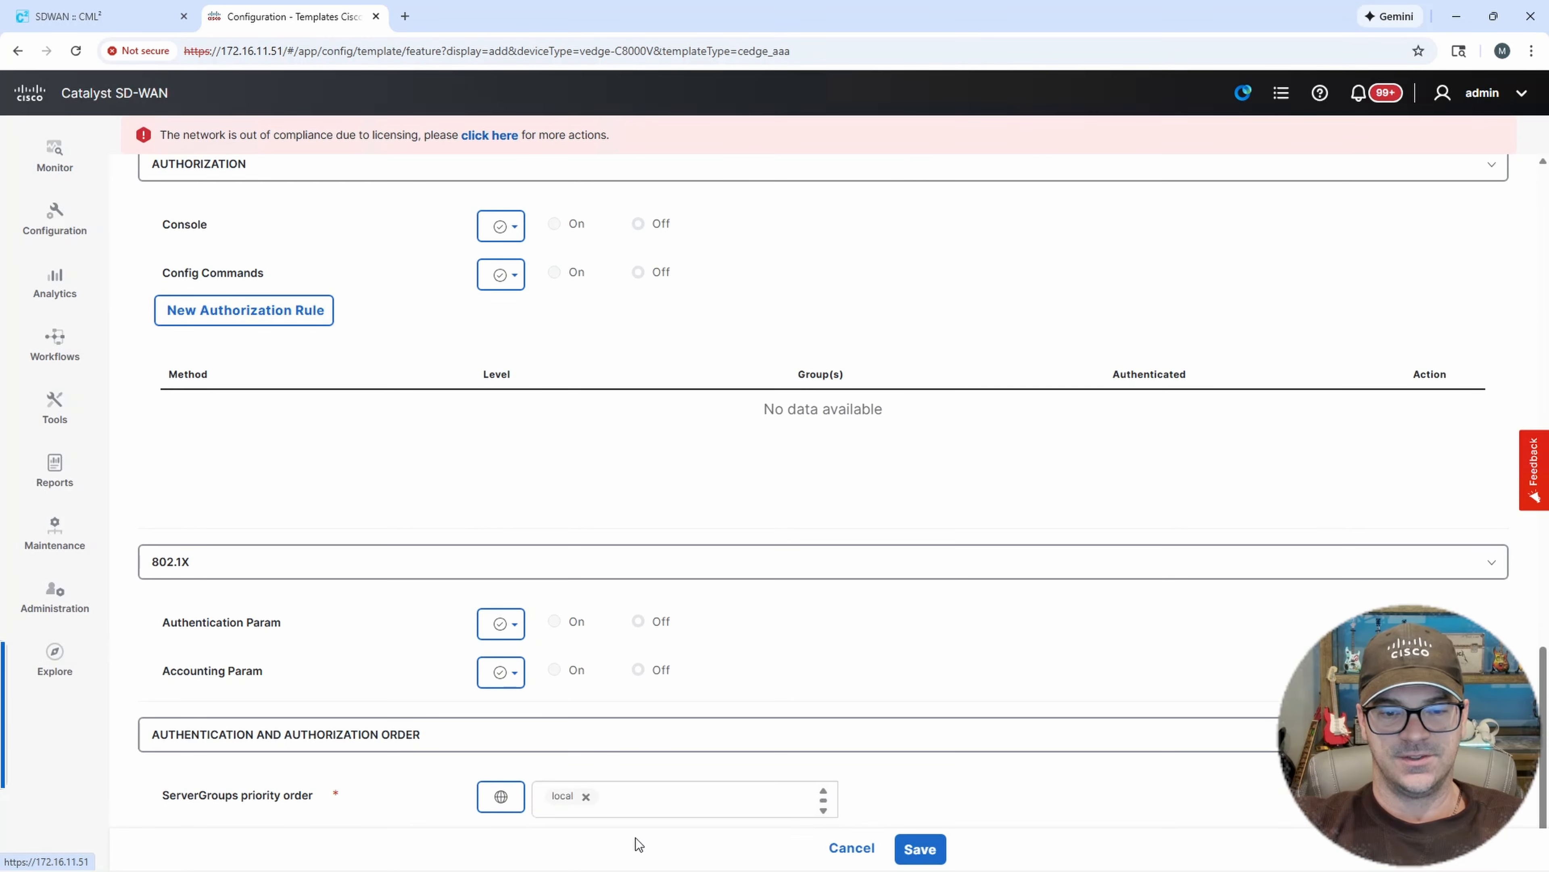
pyautogui.click(920, 849)
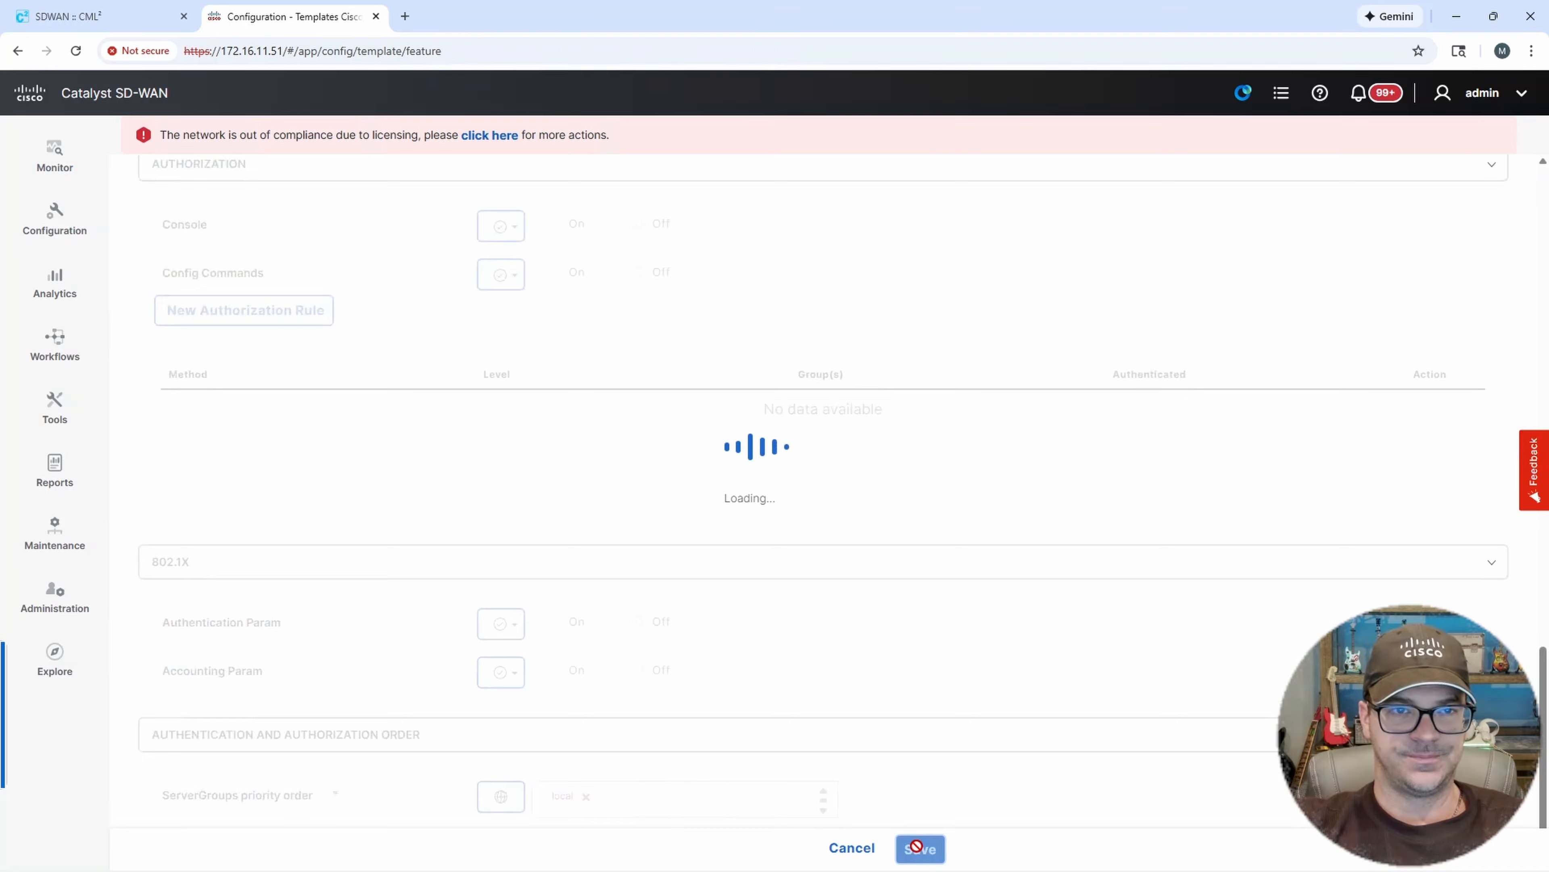
pyautogui.scroll(-2, 342, 309)
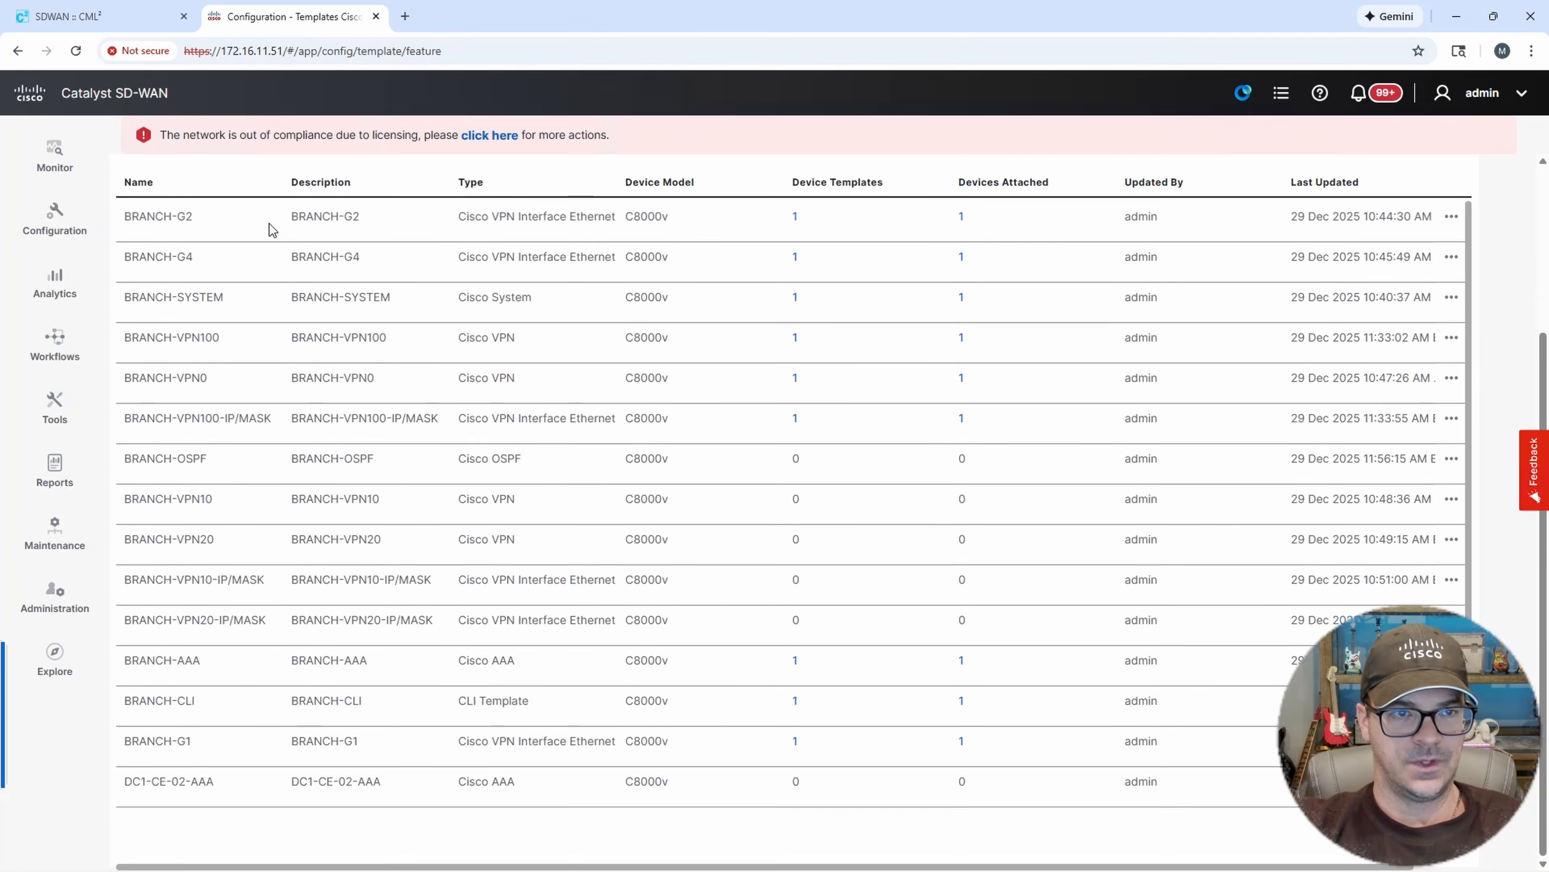
# Start a new feature template for the C8000v device and choose the Cisco System template.
pyautogui.scroll(4, 371, 455)
pyautogui.click(207, 327)
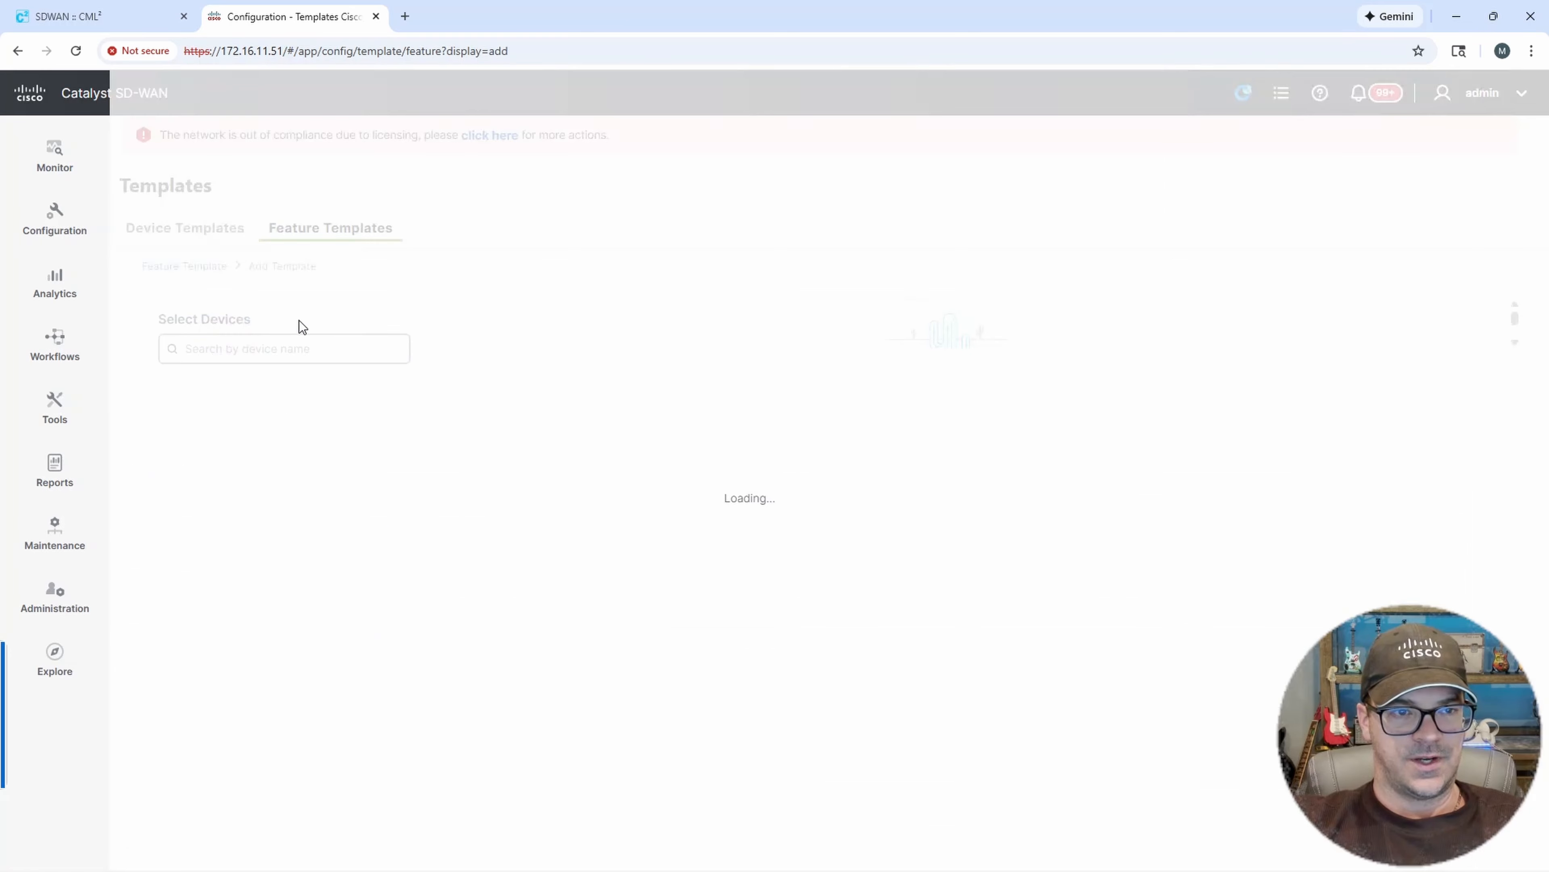
pyautogui.click(215, 348)
pyautogui.write('8000')
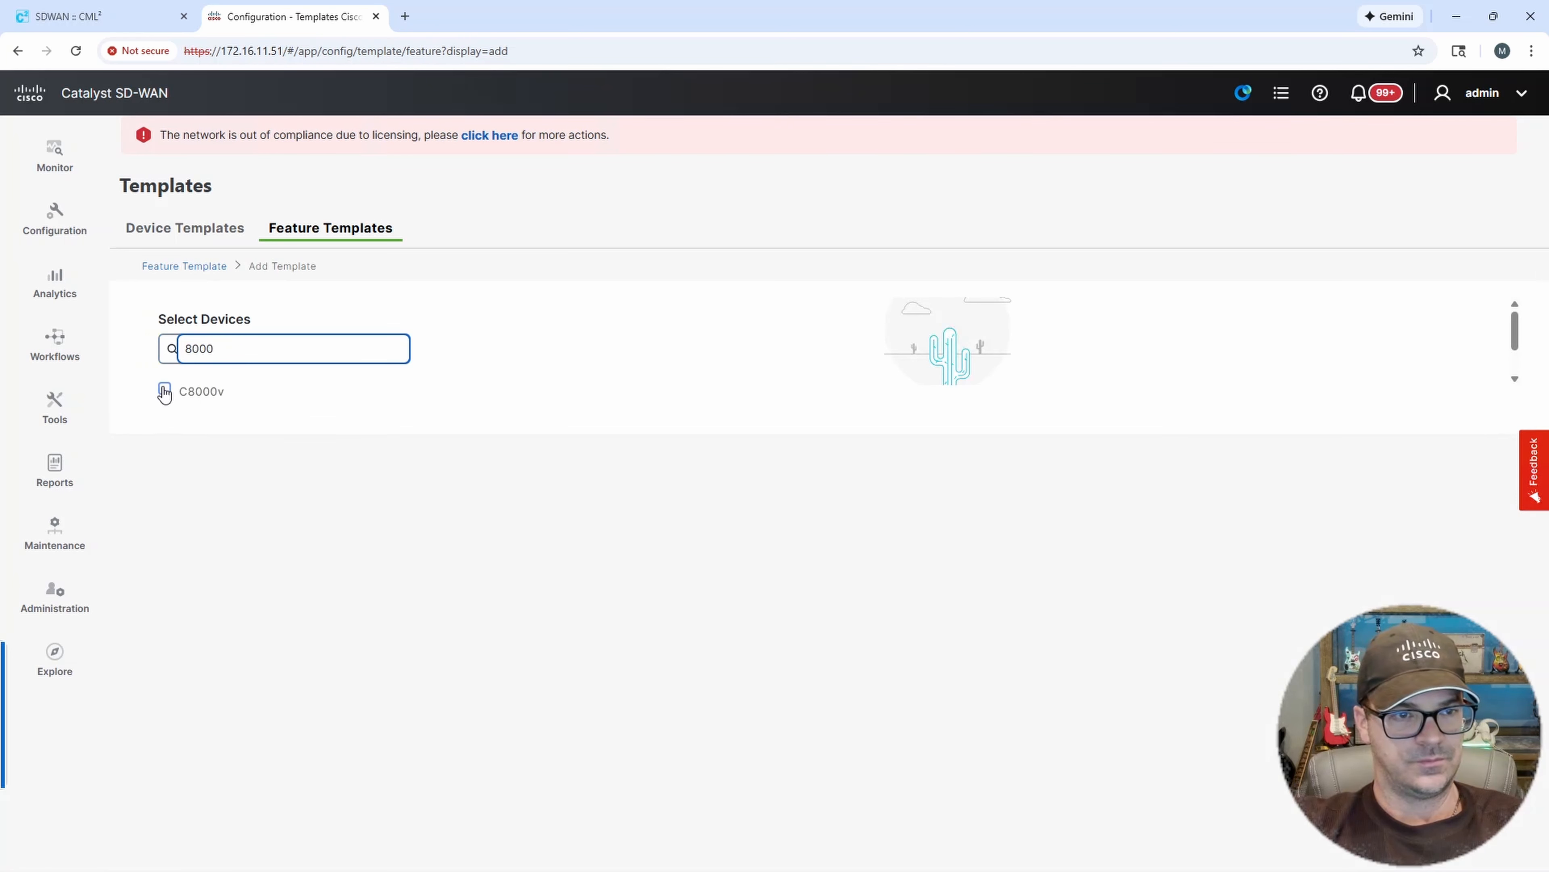
pyautogui.click(204, 396)
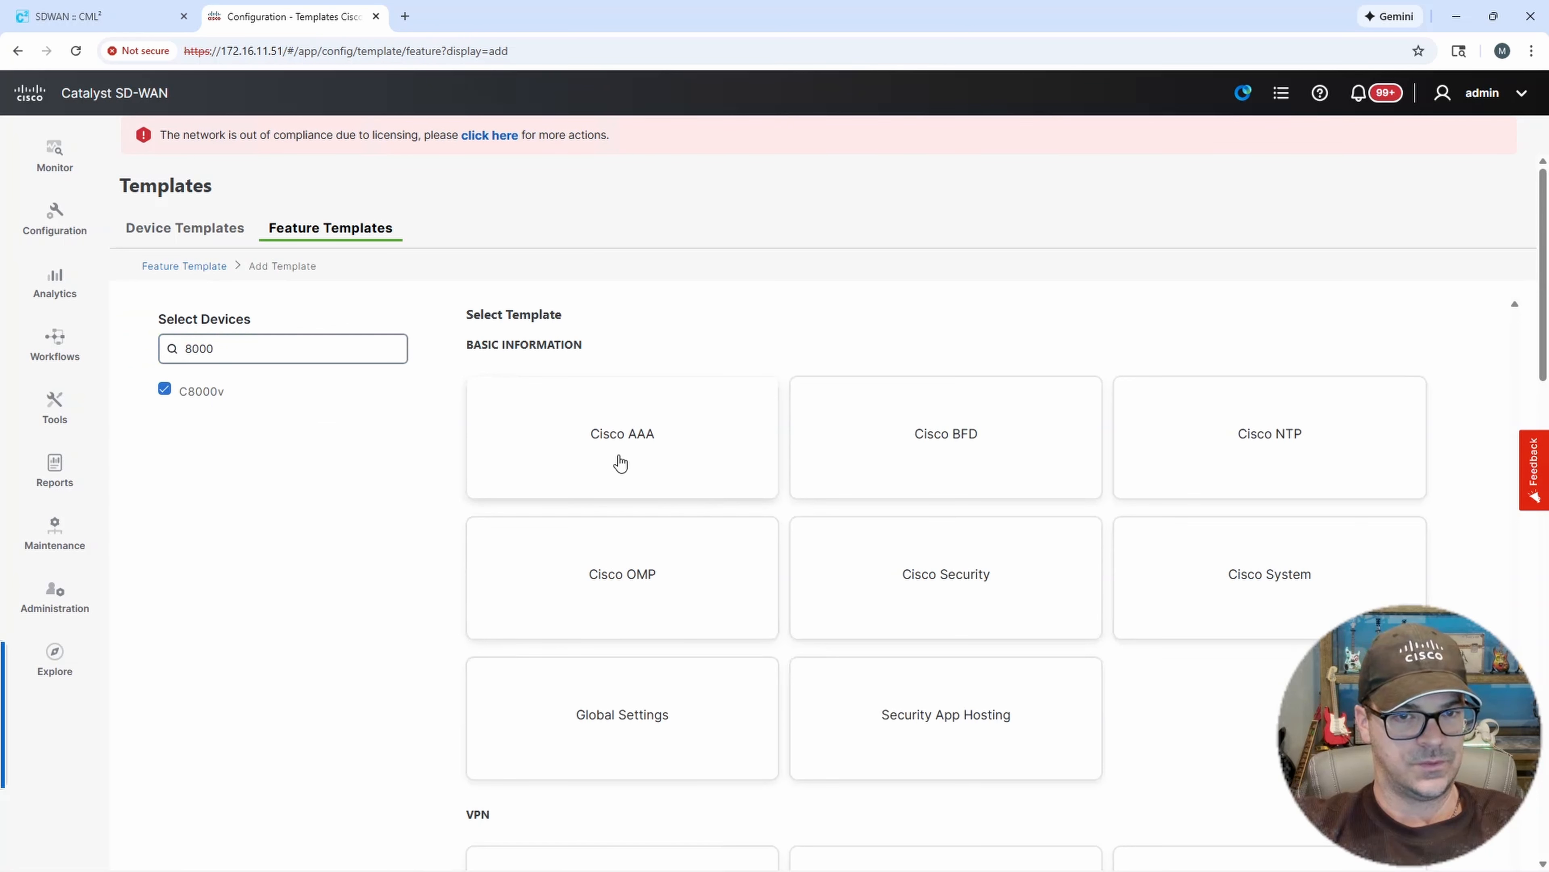
pyautogui.click(1252, 569)
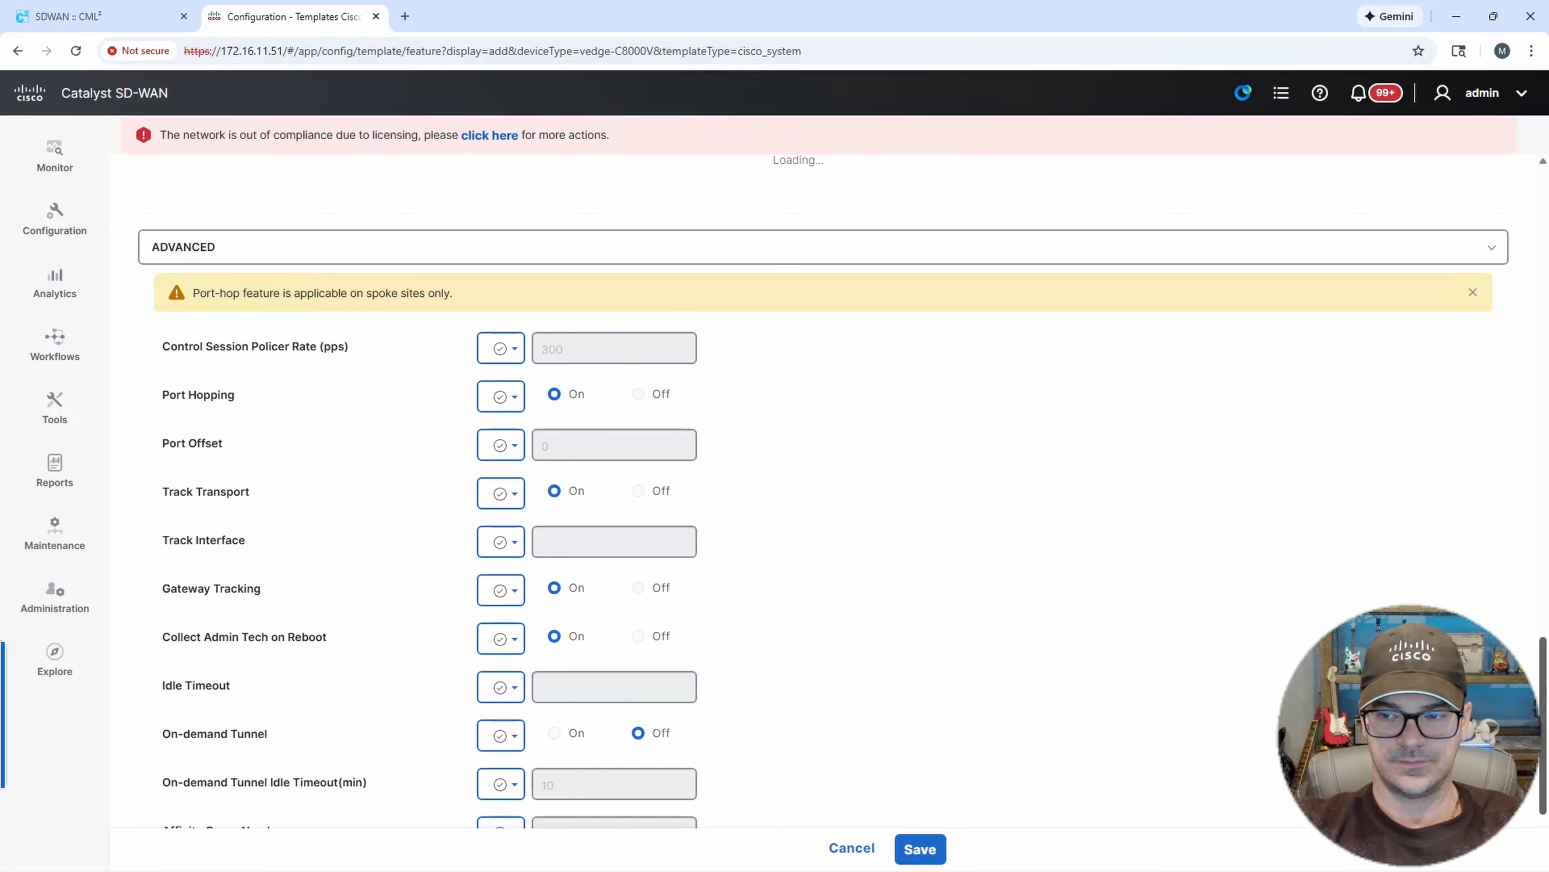
# Name the system template DC1-CE-02-SYSTEM and copy the name into the Description field.
pyautogui.moveTo(1544, 677); pyautogui.dragTo(1538, 207)
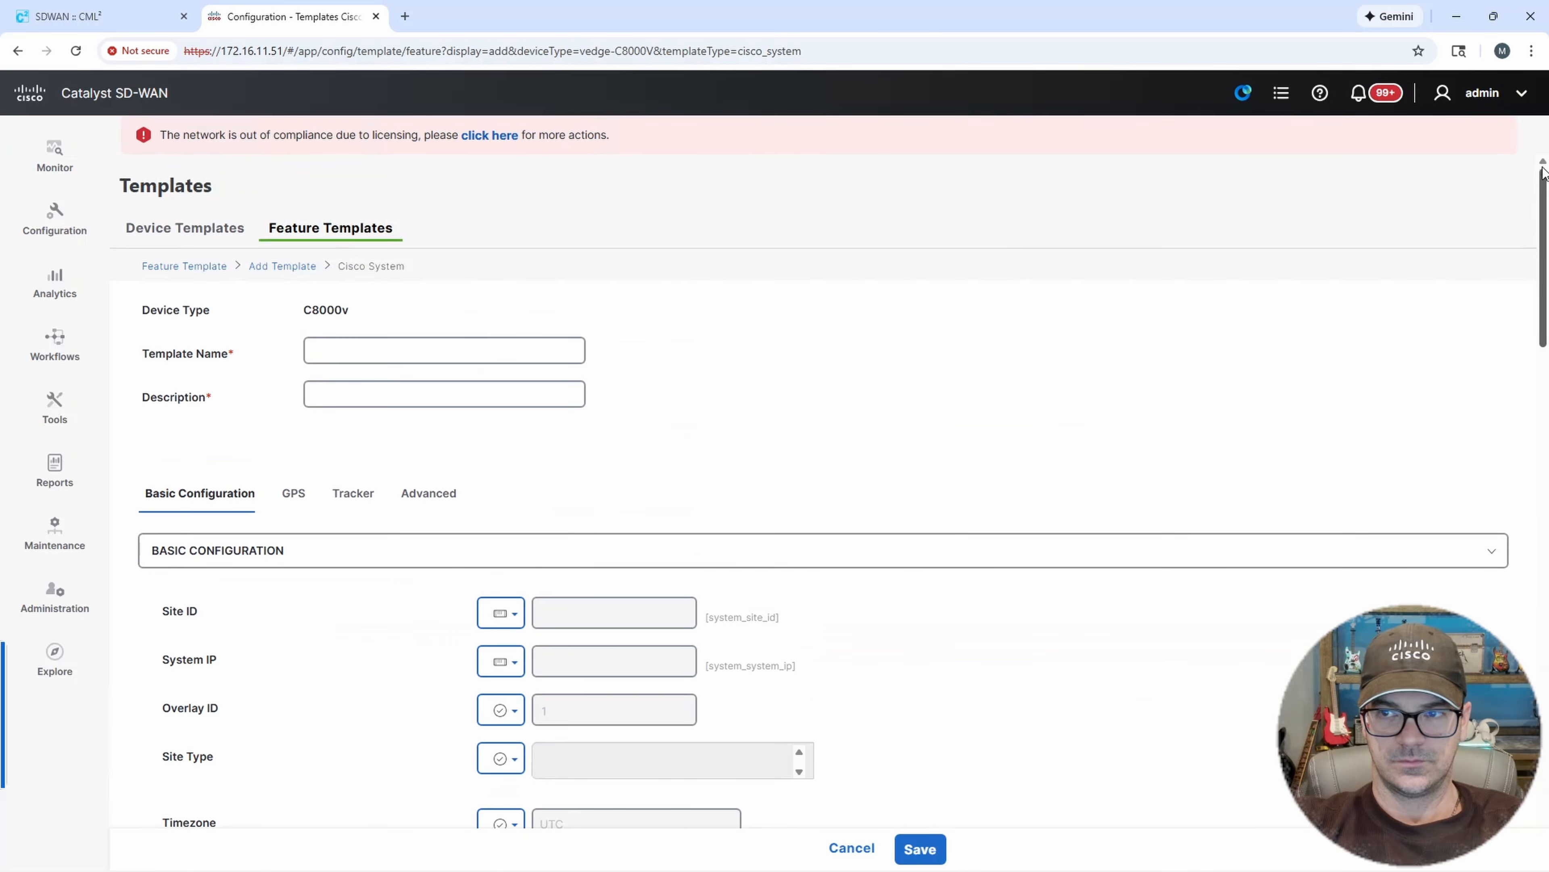
pyautogui.click(366, 344)
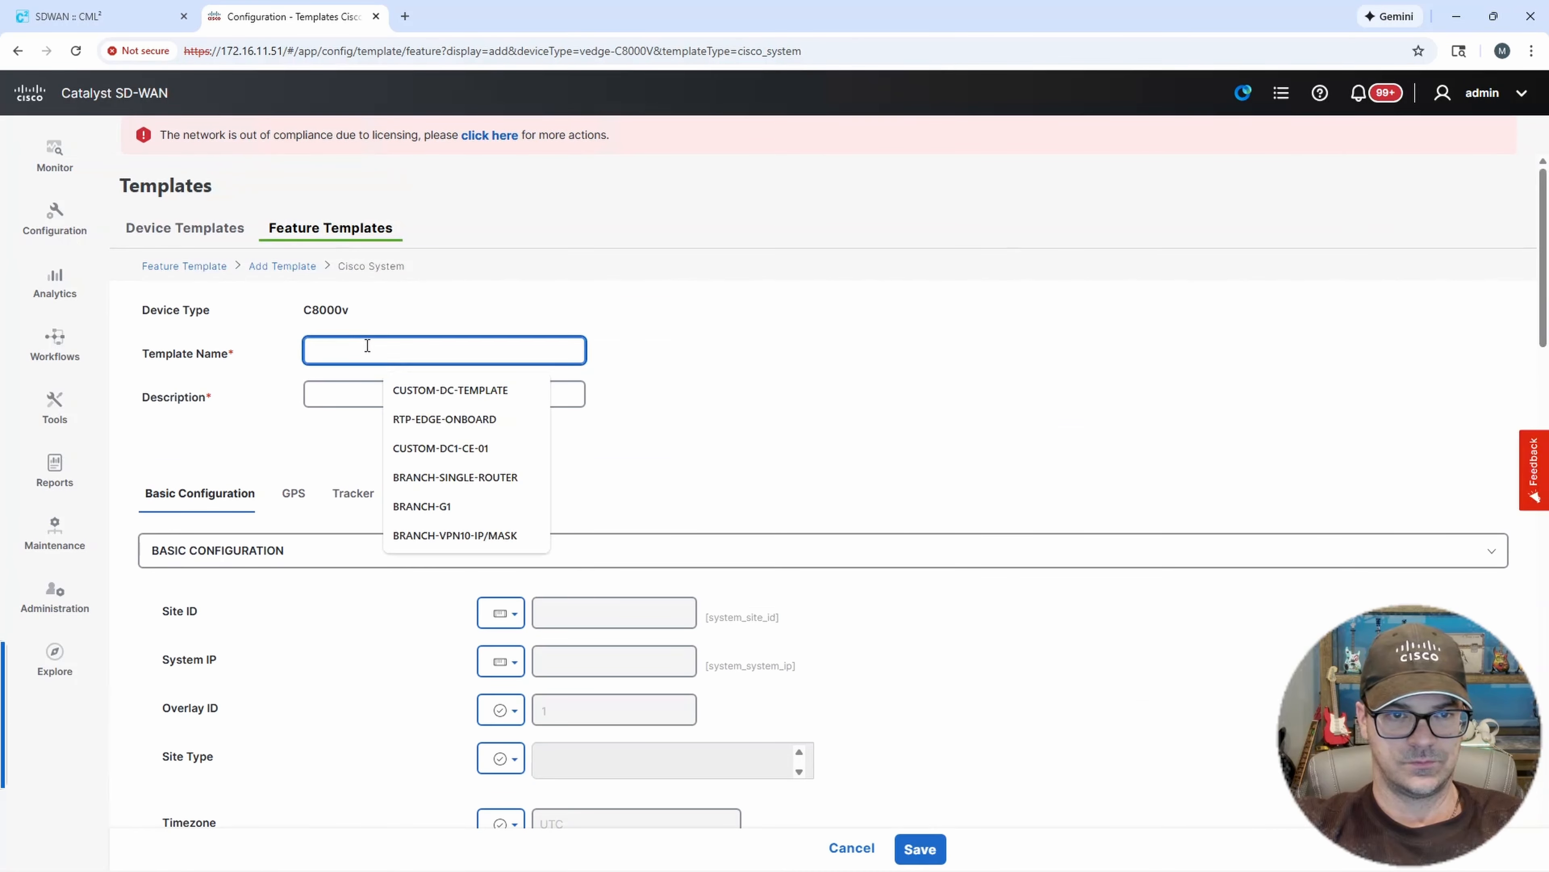
pyautogui.write('DC1-CE-02')
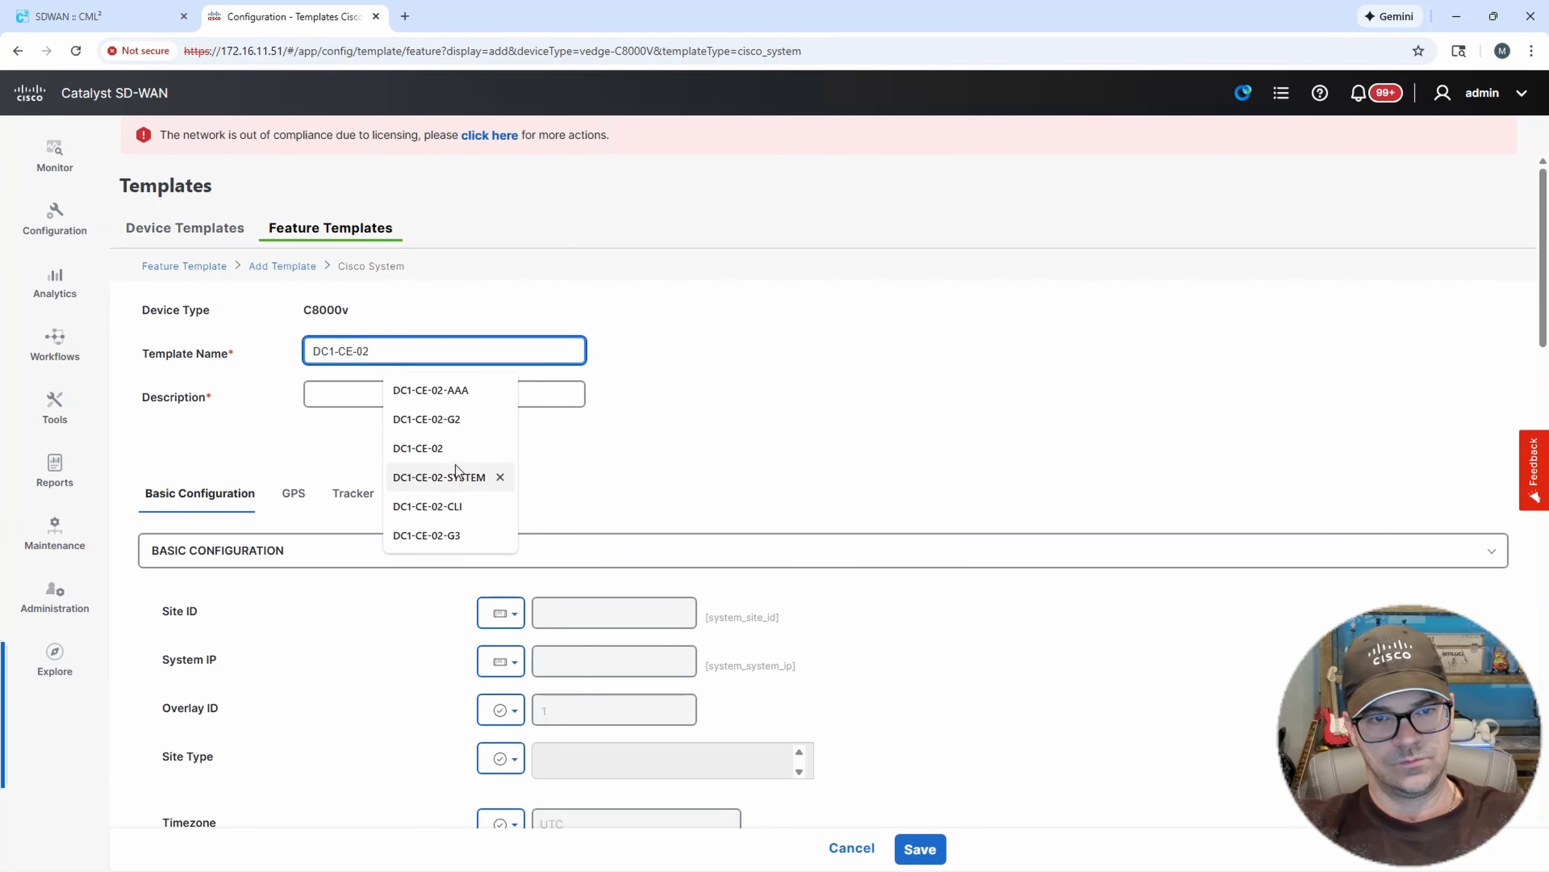
pyautogui.click(455, 465)
pyautogui.moveTo(460, 346); pyautogui.dragTo(276, 350)
pyautogui.hotkey('ctrl', 'c')
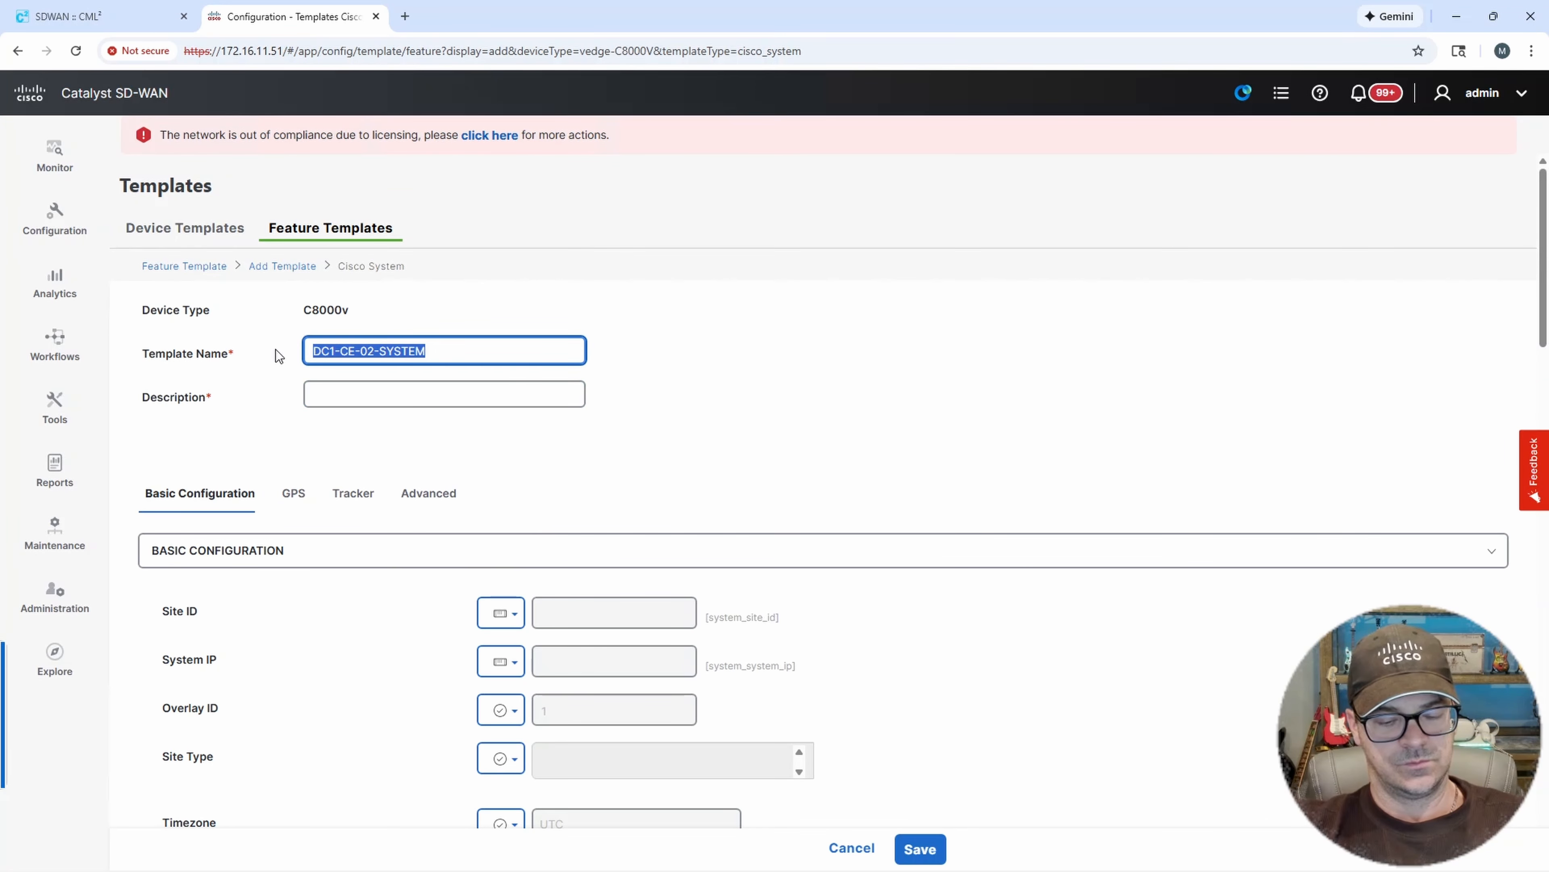
pyautogui.click(345, 395)
pyautogui.hotkey('ctrl', 'v')
pyautogui.click(809, 400)
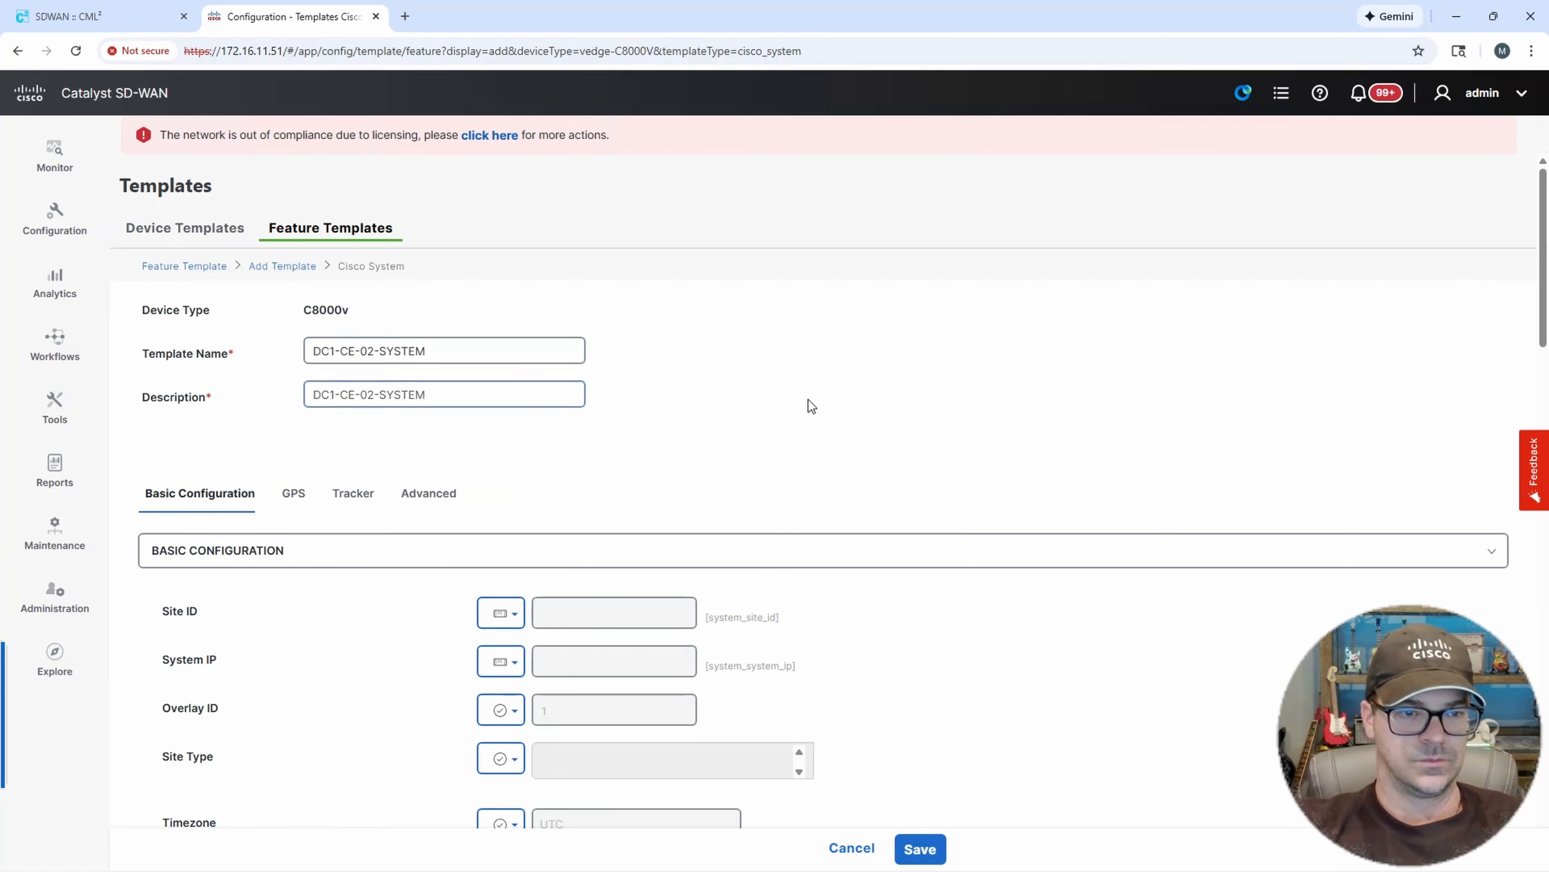
# Make Site ID device specific with the variable key SYSTEM-ID.
pyautogui.scroll(-3, 809, 400)
pyautogui.click(506, 459)
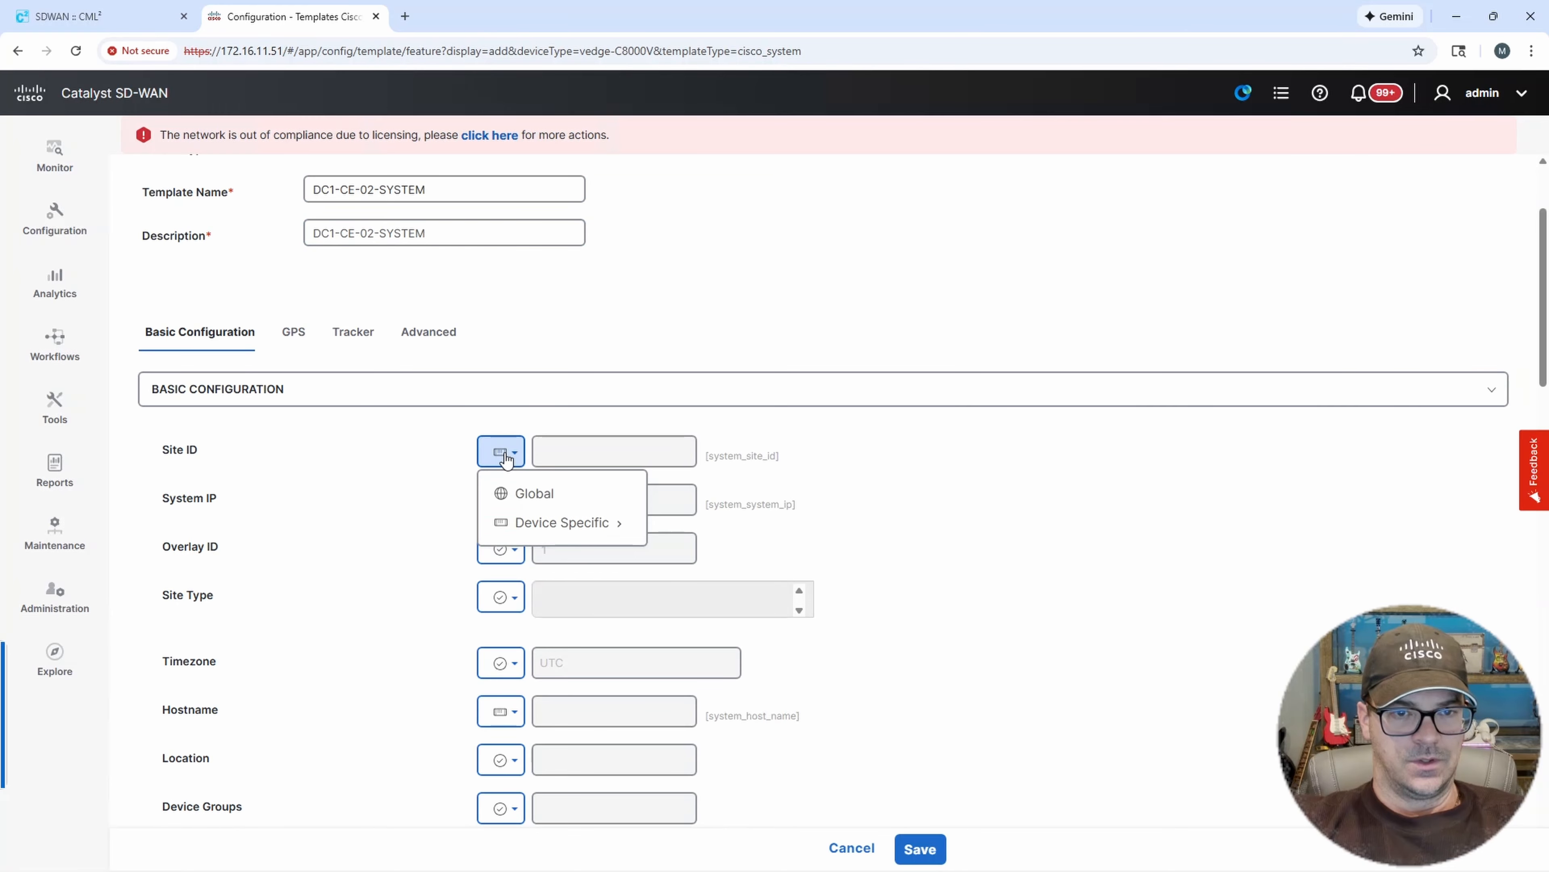
pyautogui.moveTo(552, 523)
pyautogui.doubleClick(702, 561)
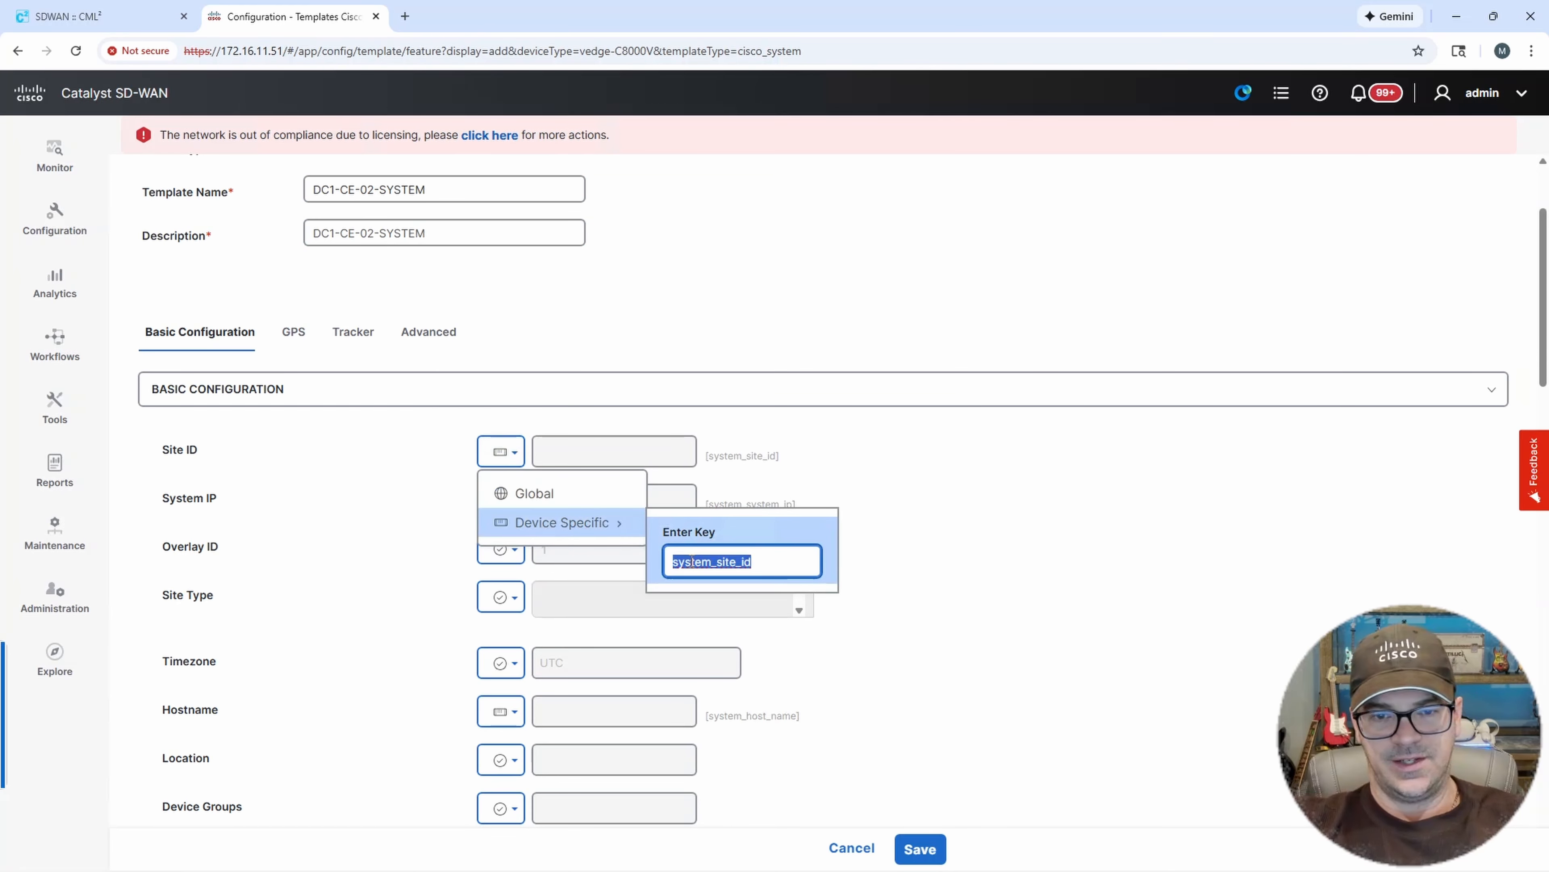
pyautogui.write('s')
pyautogui.press('BackSpace')
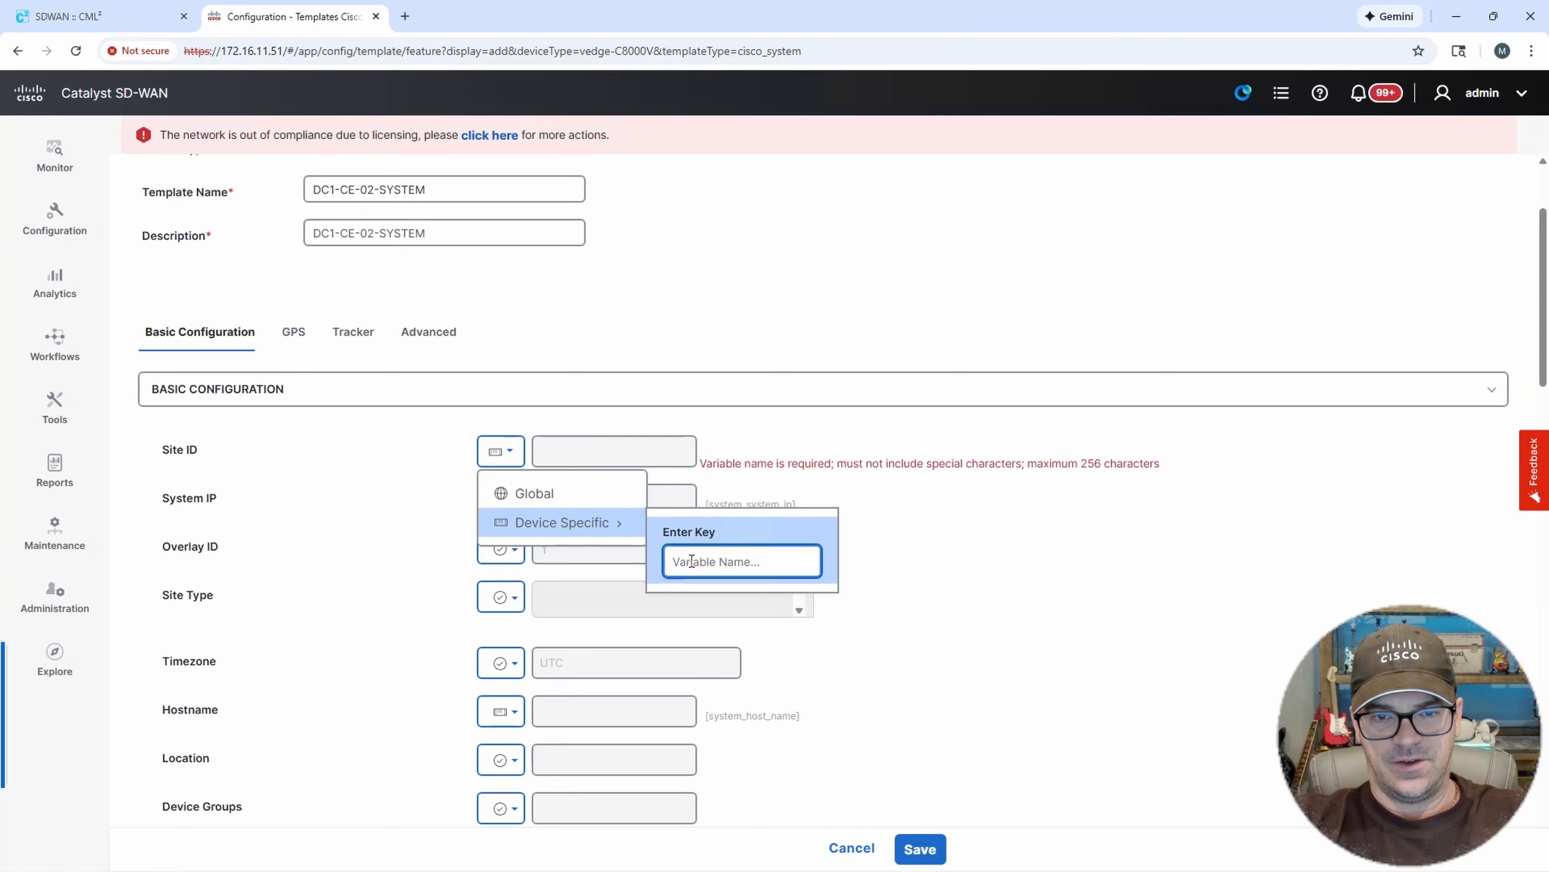
pyautogui.write('SYSTEM-ID')
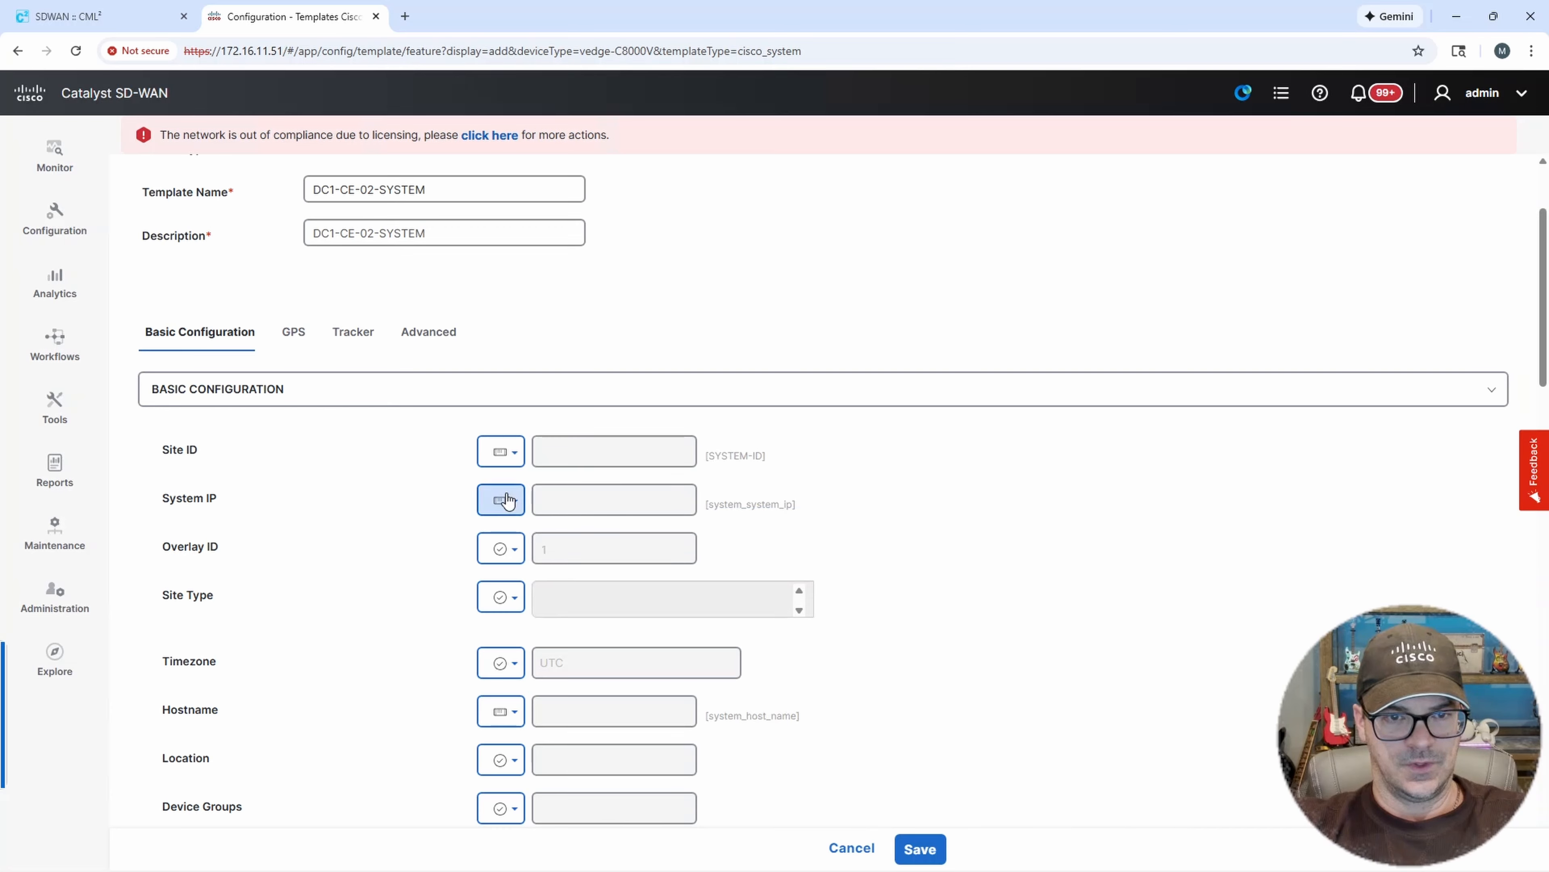
# Make System IP device specific with the variable key SYSTEM-IP.
pyautogui.click(504, 499)
pyautogui.moveTo(552, 542)
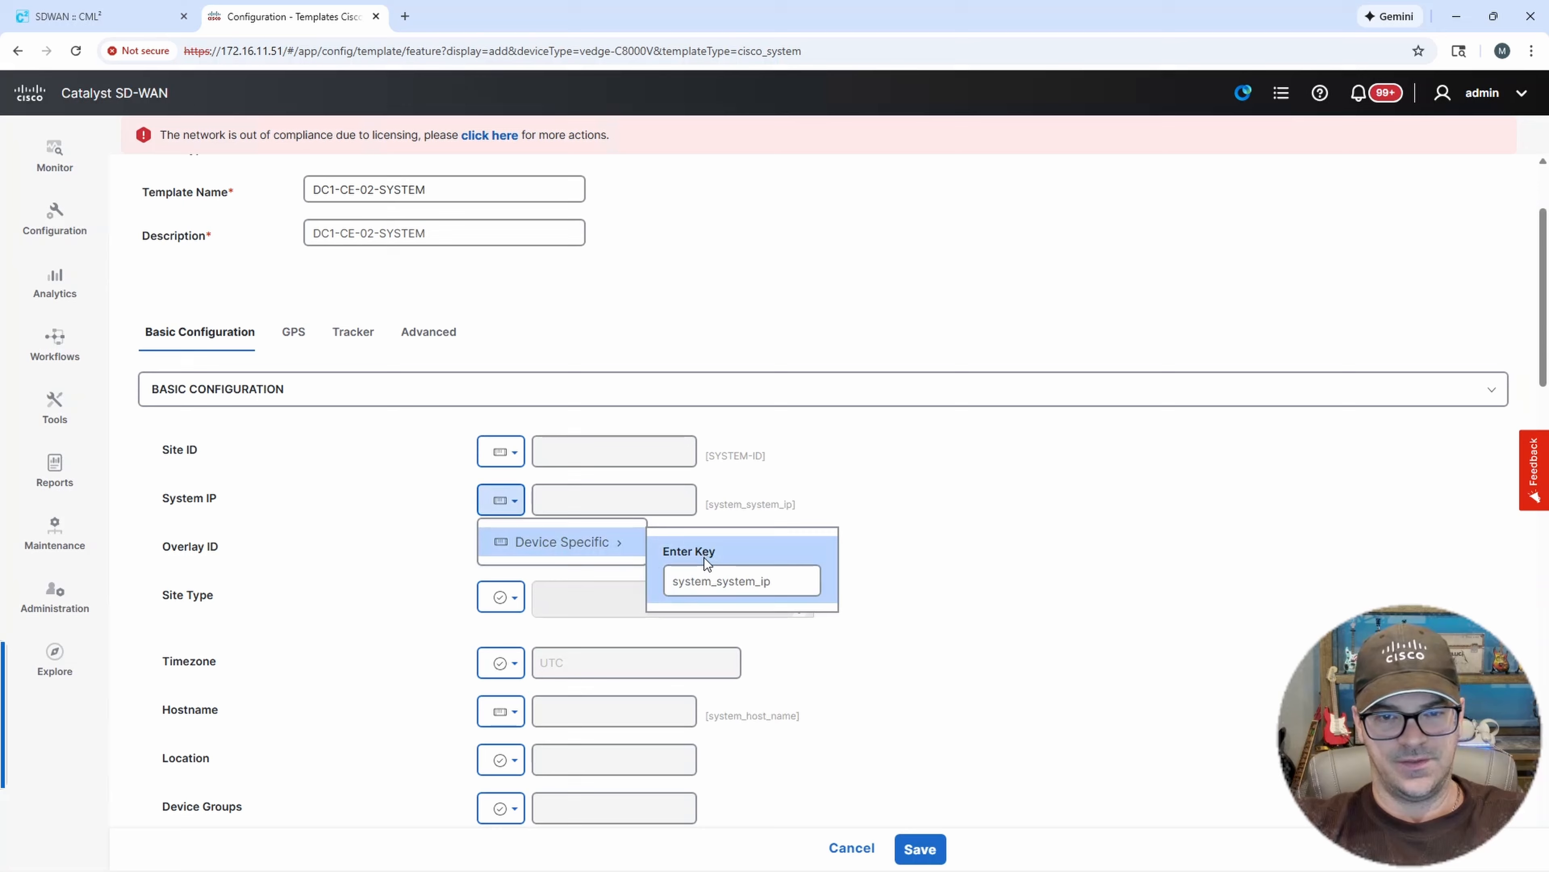
pyautogui.doubleClick(719, 577)
pyautogui.write('SYSTEM')
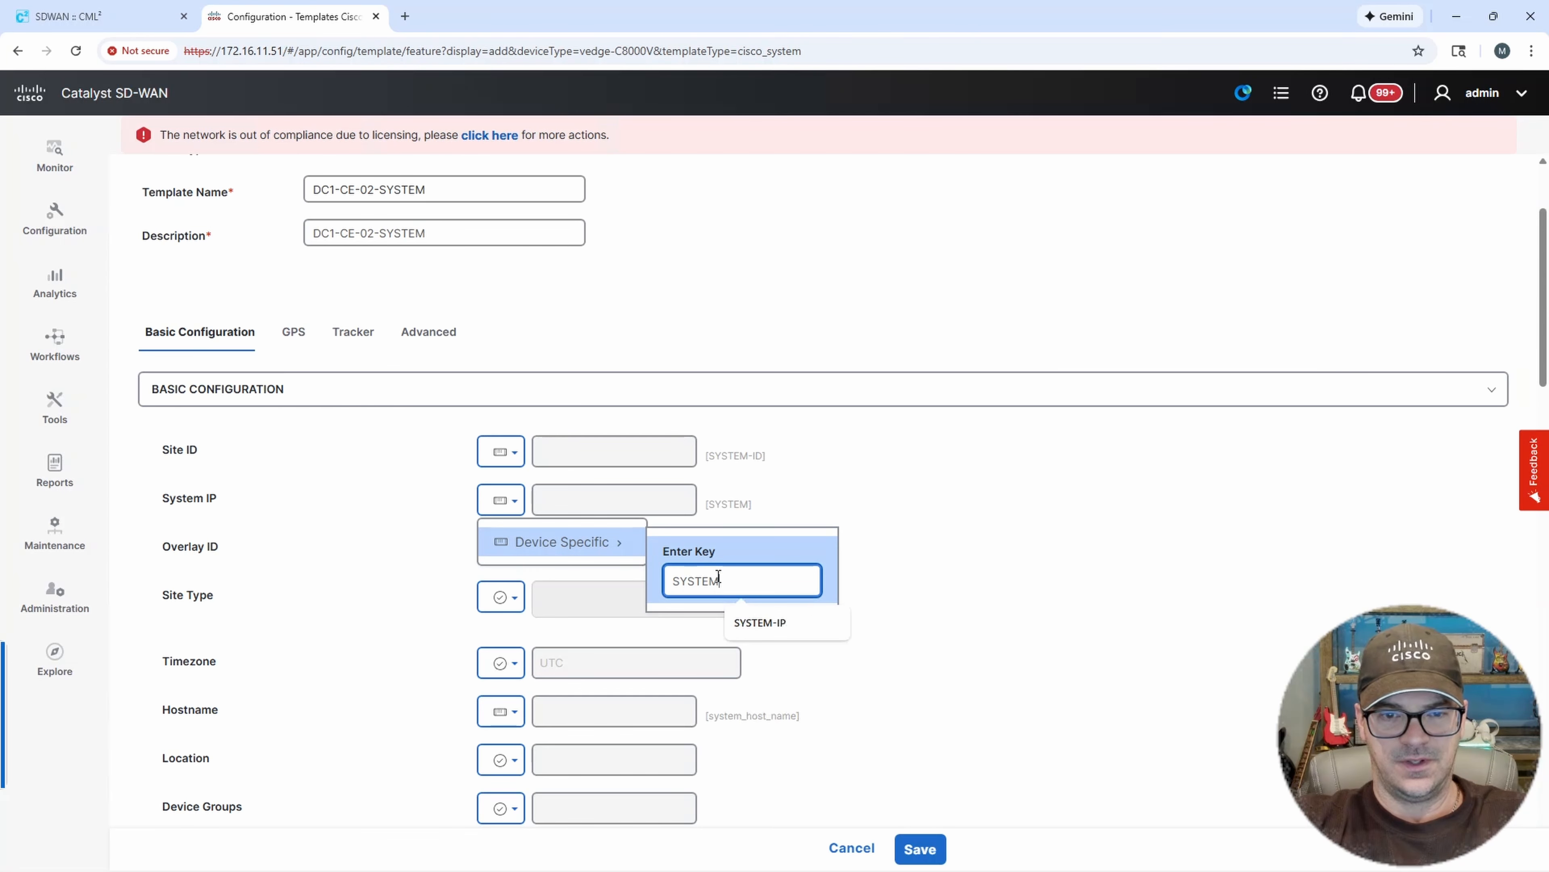
pyautogui.write('-IP')
pyautogui.click(865, 545)
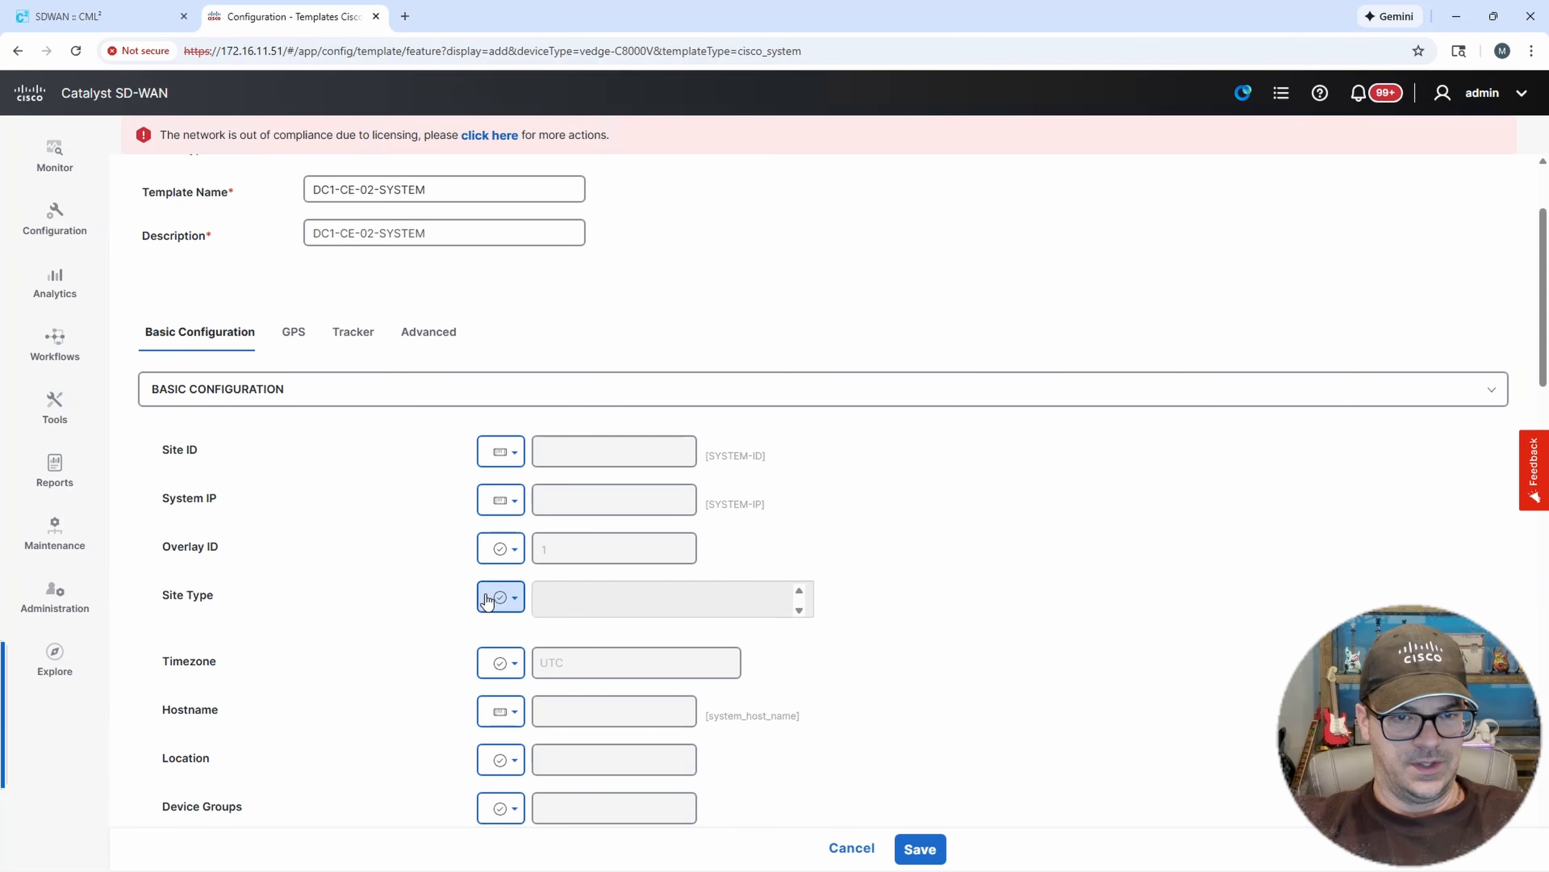
# Make Hostname device specific with the variable key HOSTNAME.
pyautogui.click(514, 714)
pyautogui.moveTo(583, 756)
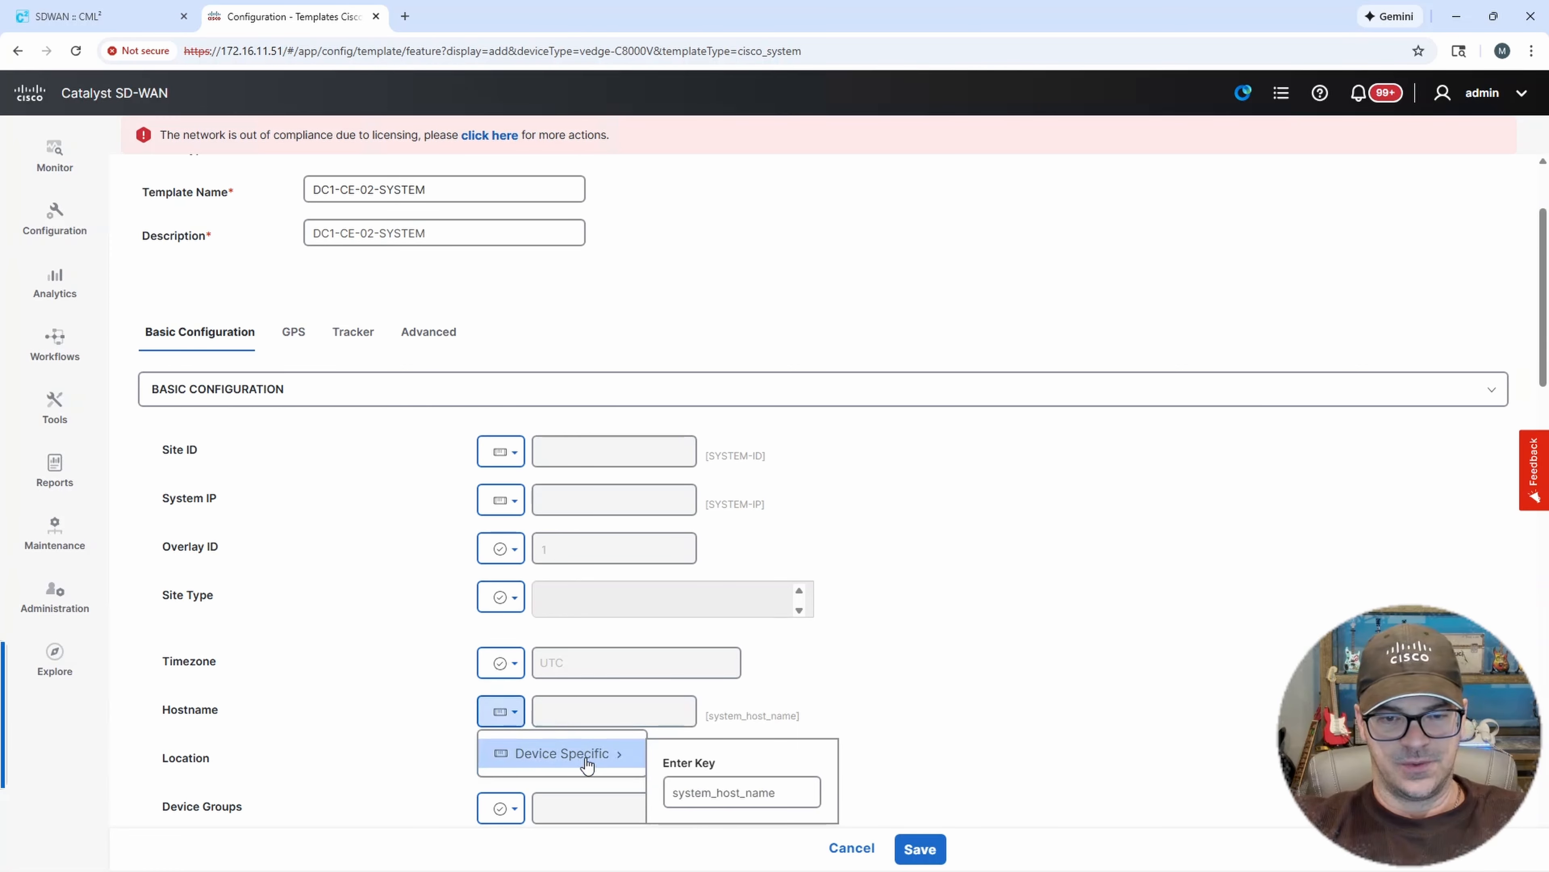
pyautogui.doubleClick(708, 788)
pyautogui.write('H')
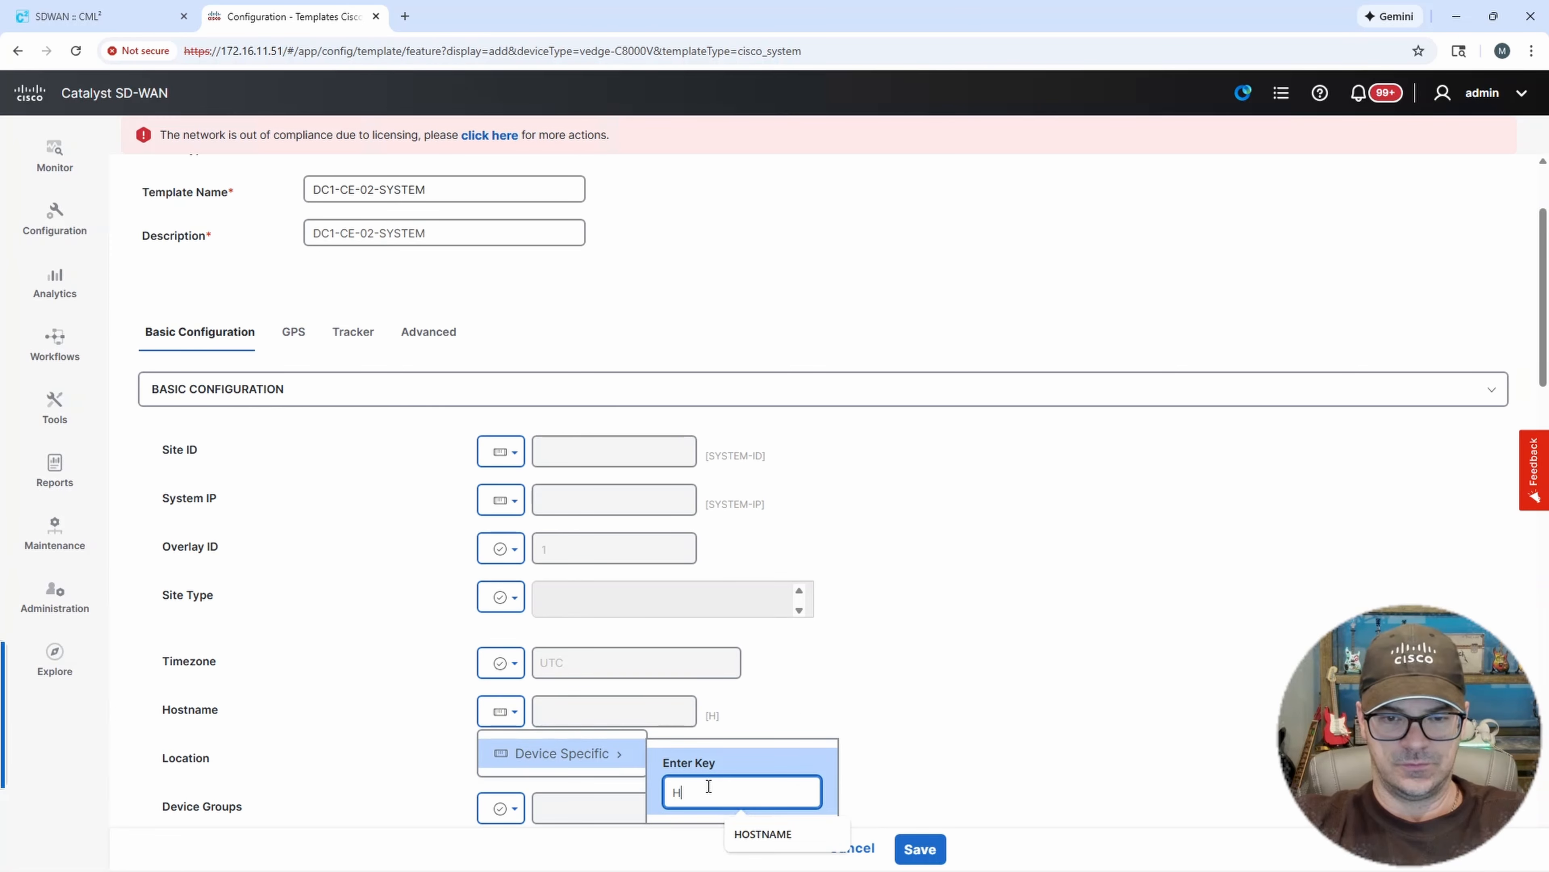
pyautogui.write('OS')
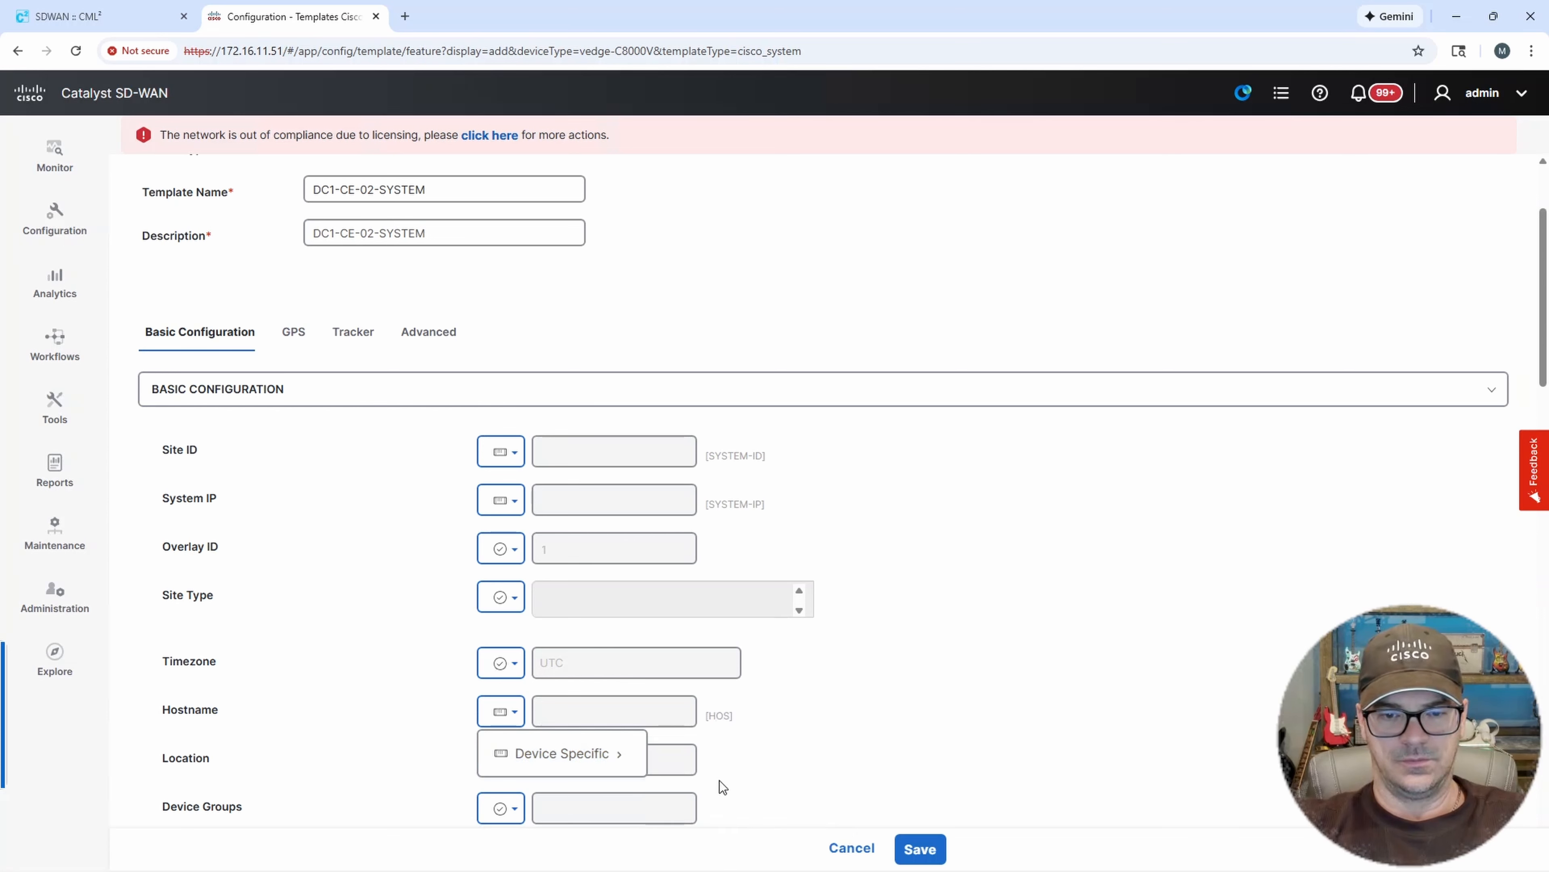
pyautogui.click(607, 763)
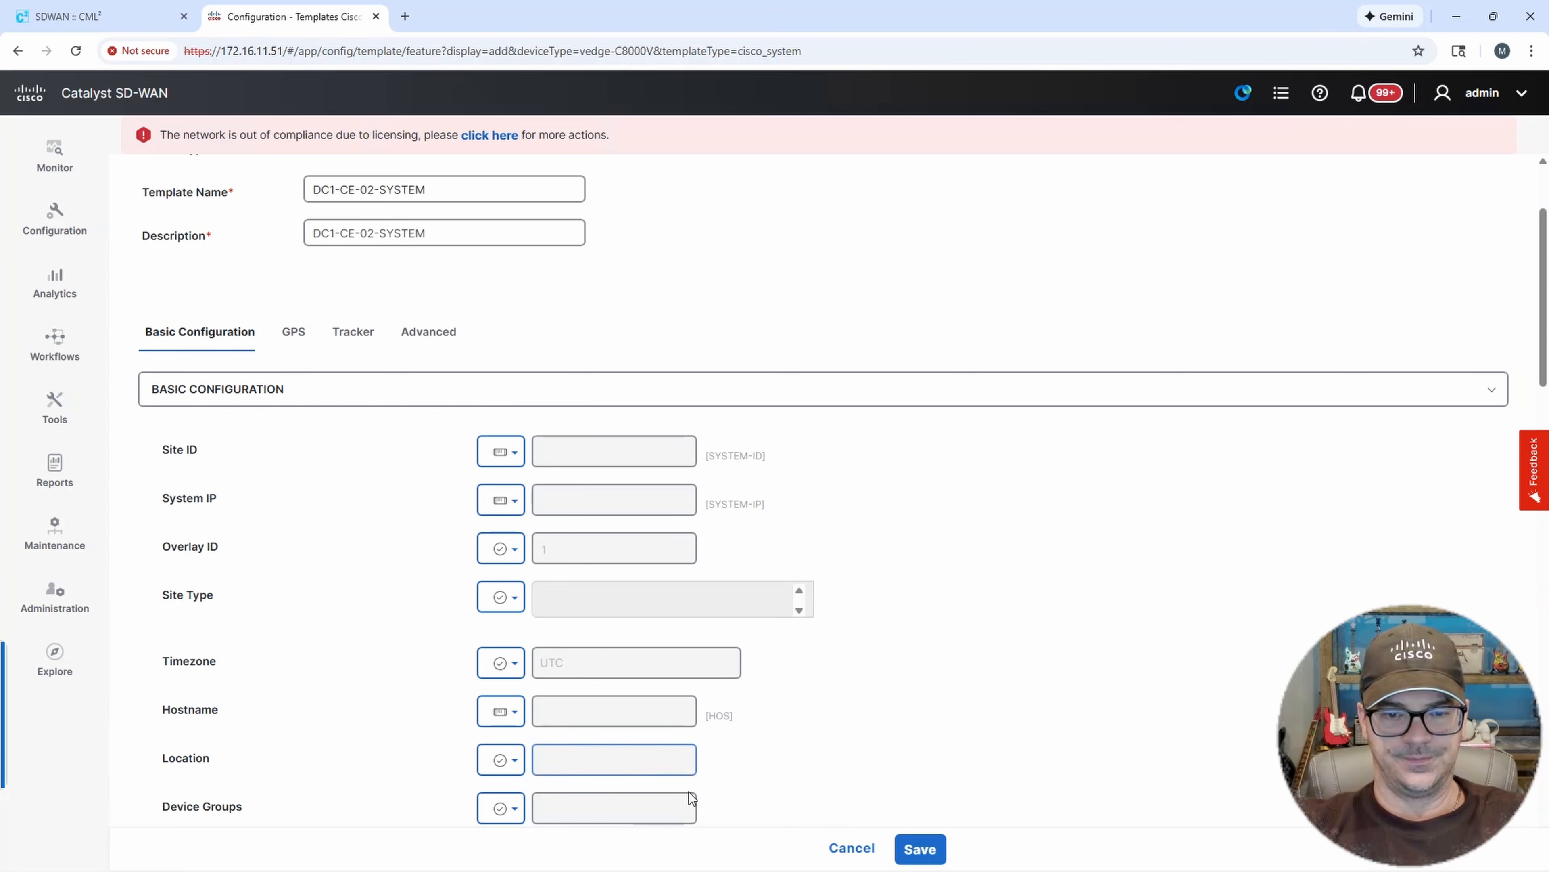
pyautogui.click(519, 716)
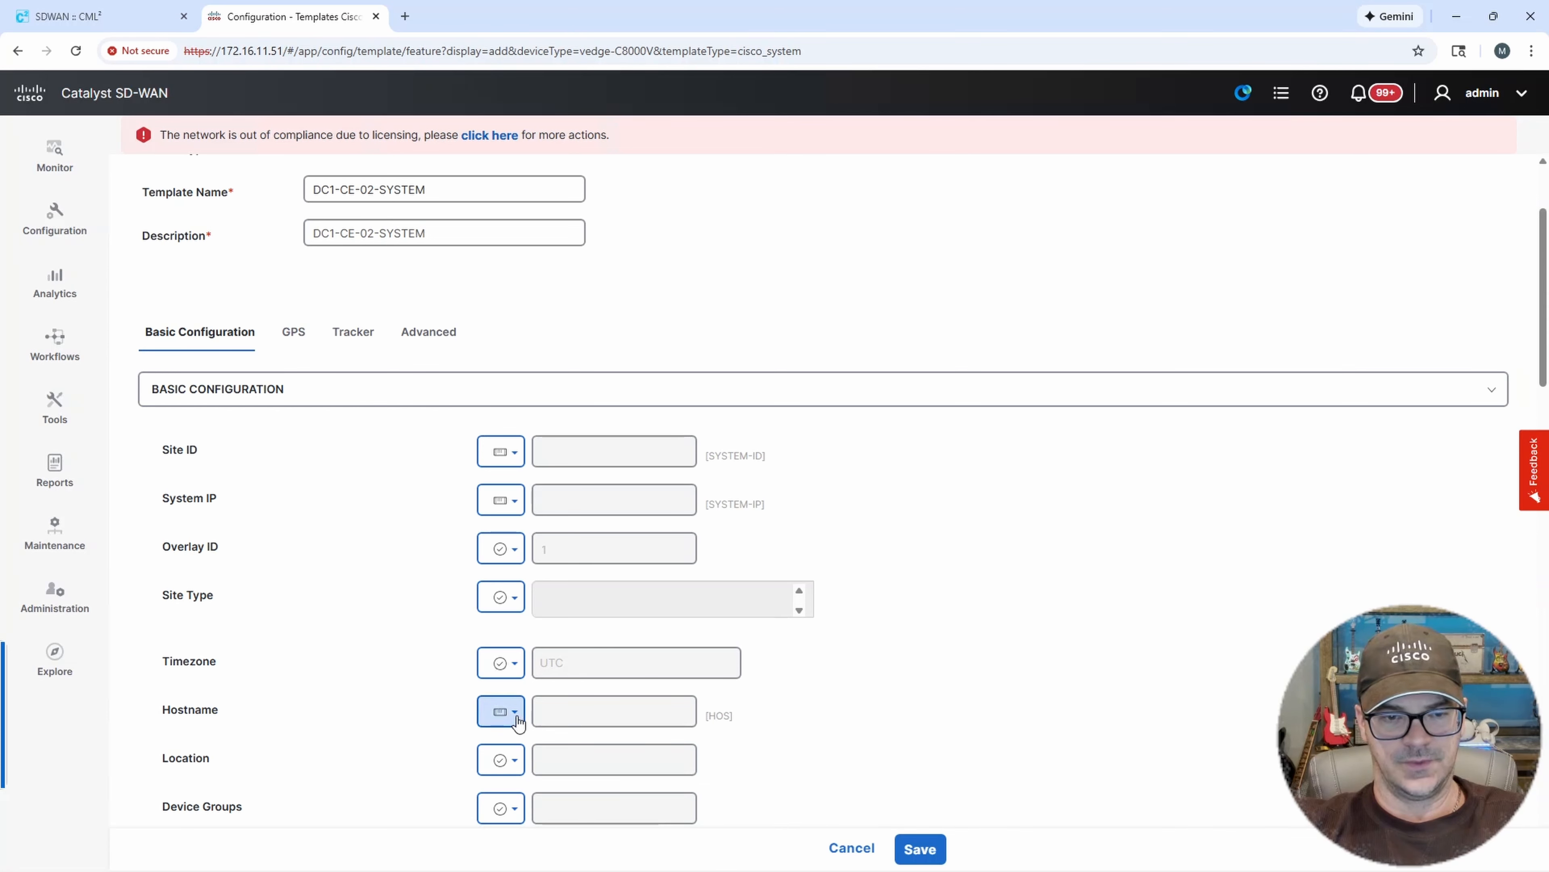
pyautogui.click(518, 718)
pyautogui.moveTo(579, 752)
pyautogui.click(705, 787)
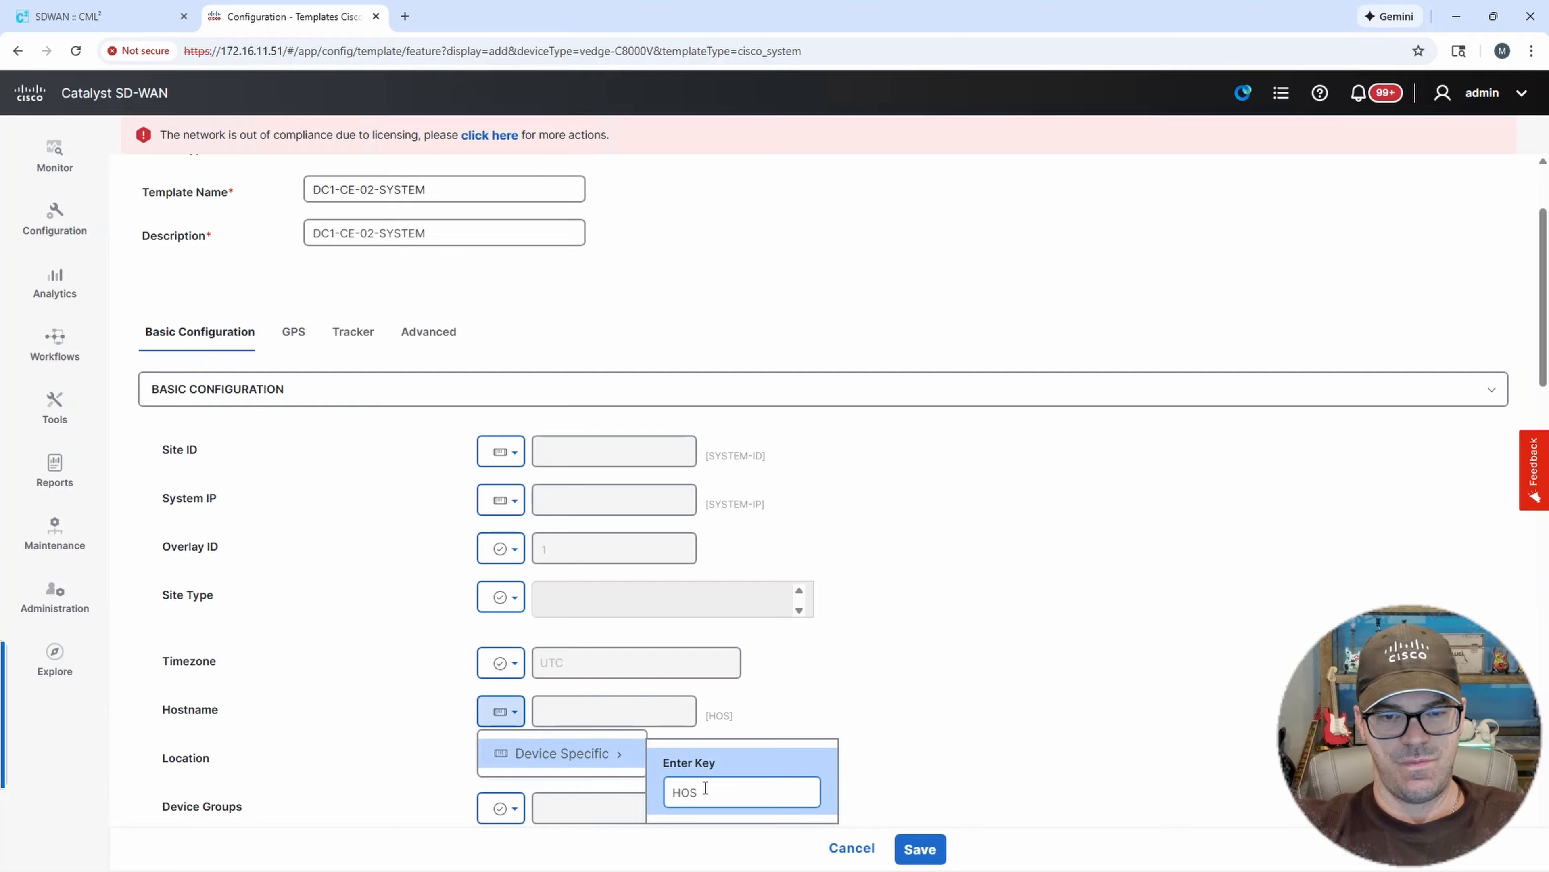
pyautogui.write('TNA')
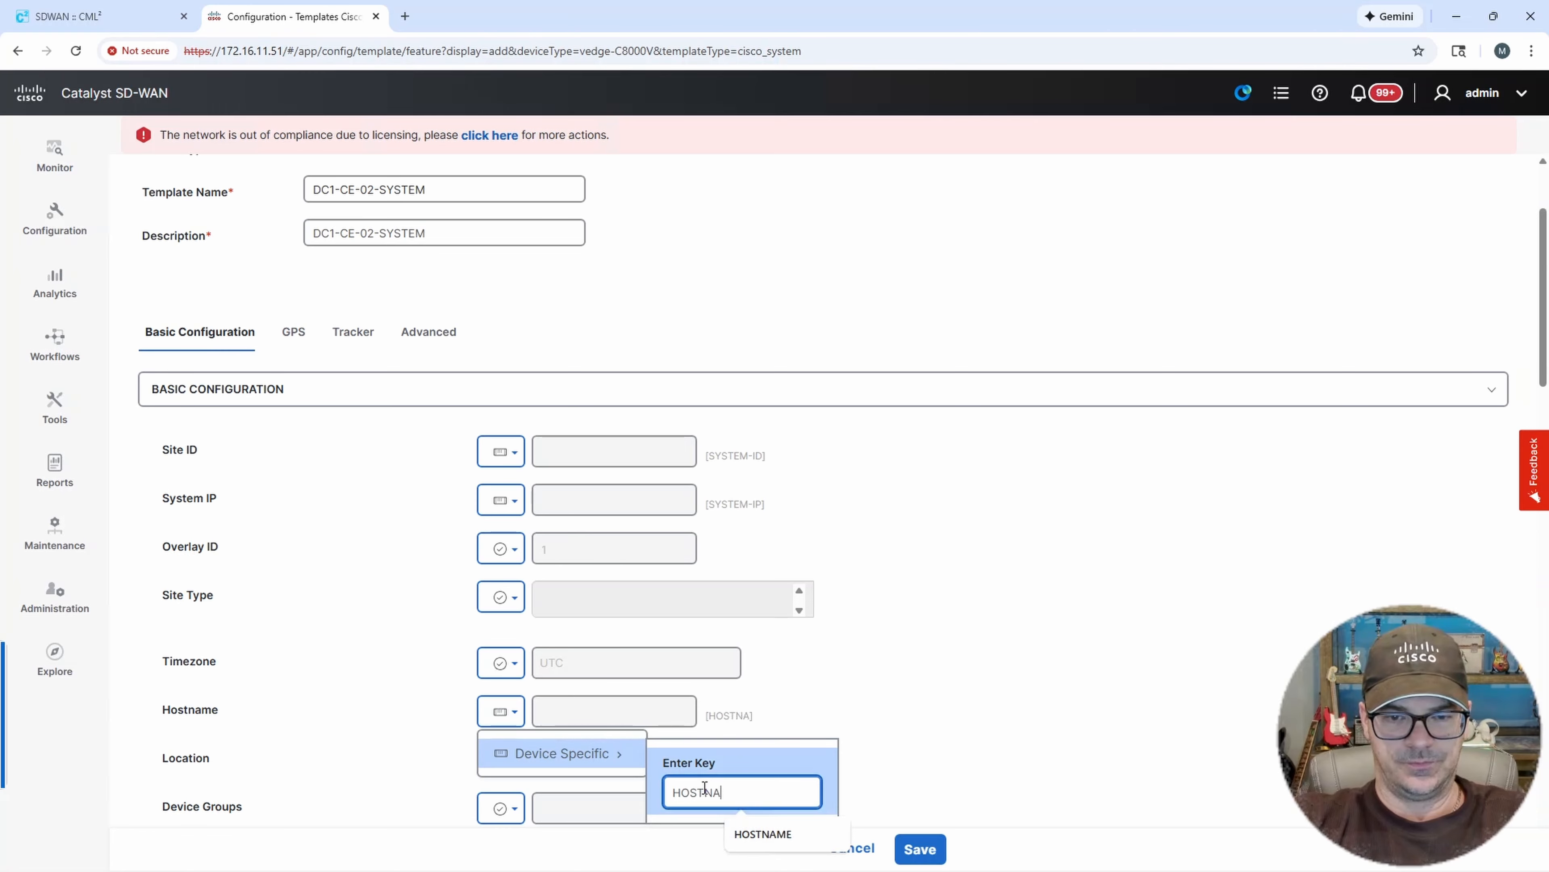
pyautogui.write('ME')
# Set the Console Baud Rate to 9600 bps as a global value.
pyautogui.scroll(-5, 1024, 676)
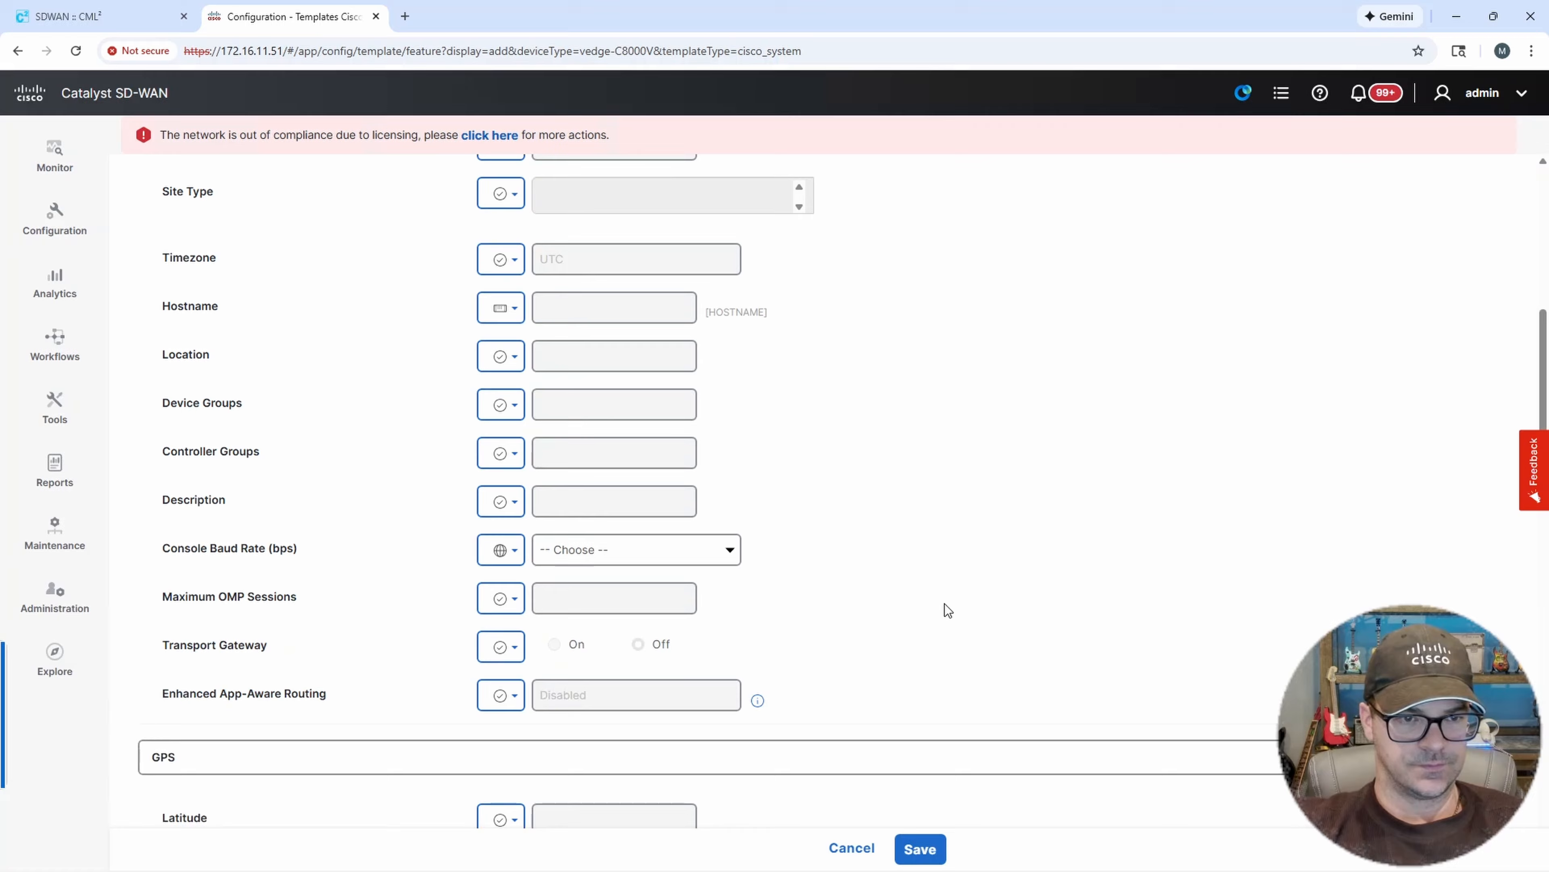
pyautogui.click(729, 554)
pyautogui.click(561, 655)
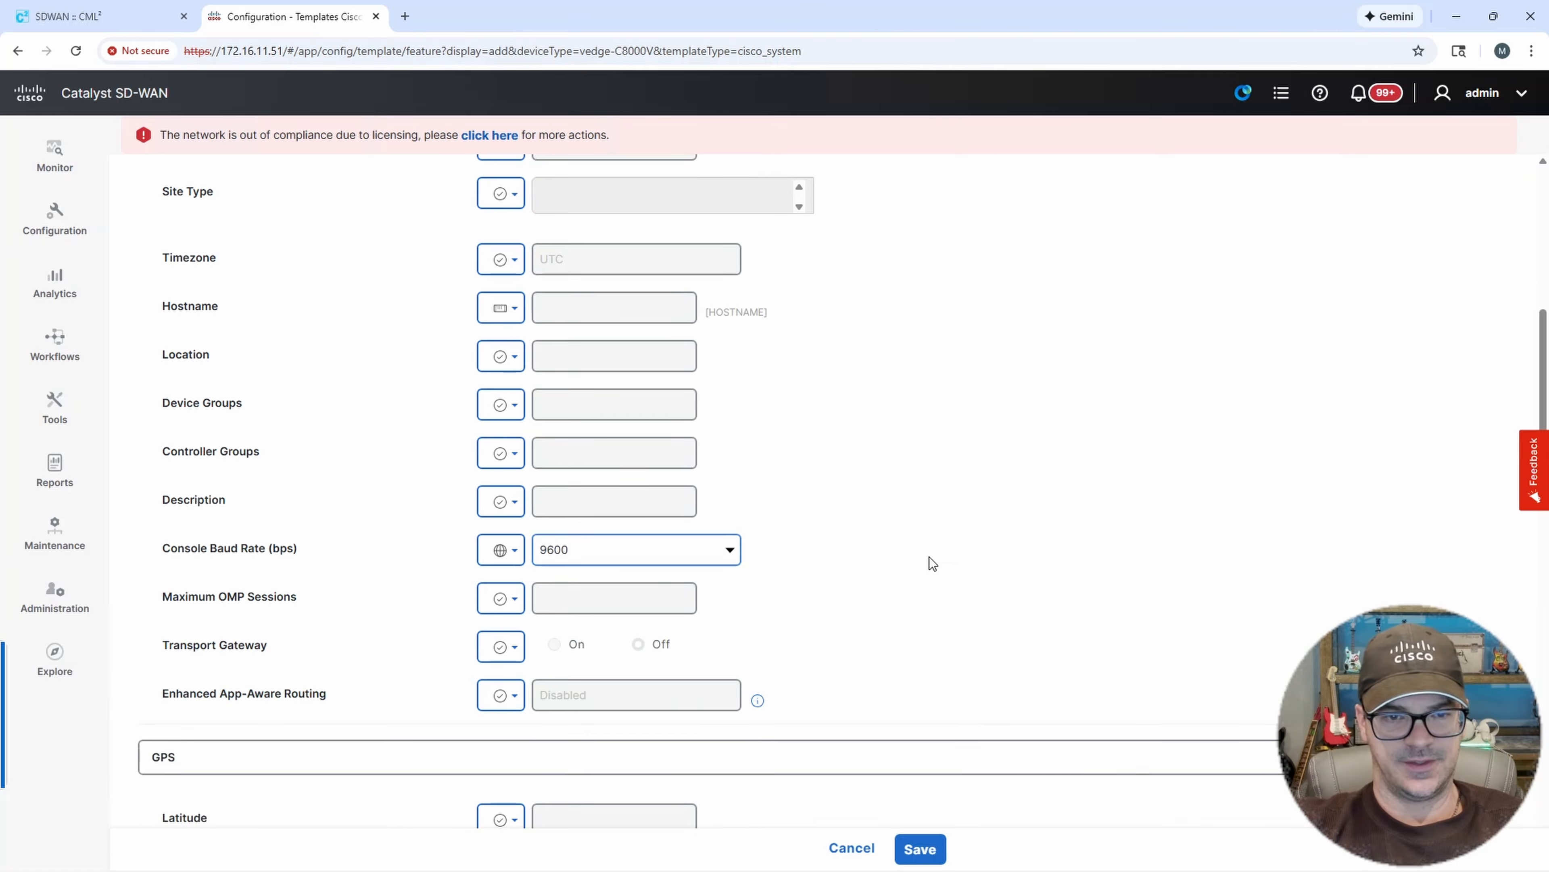
# Review the remaining GPS, Tracker and Advanced sections and save the Cisco System feature template.
pyautogui.scroll(-7, 931, 561)
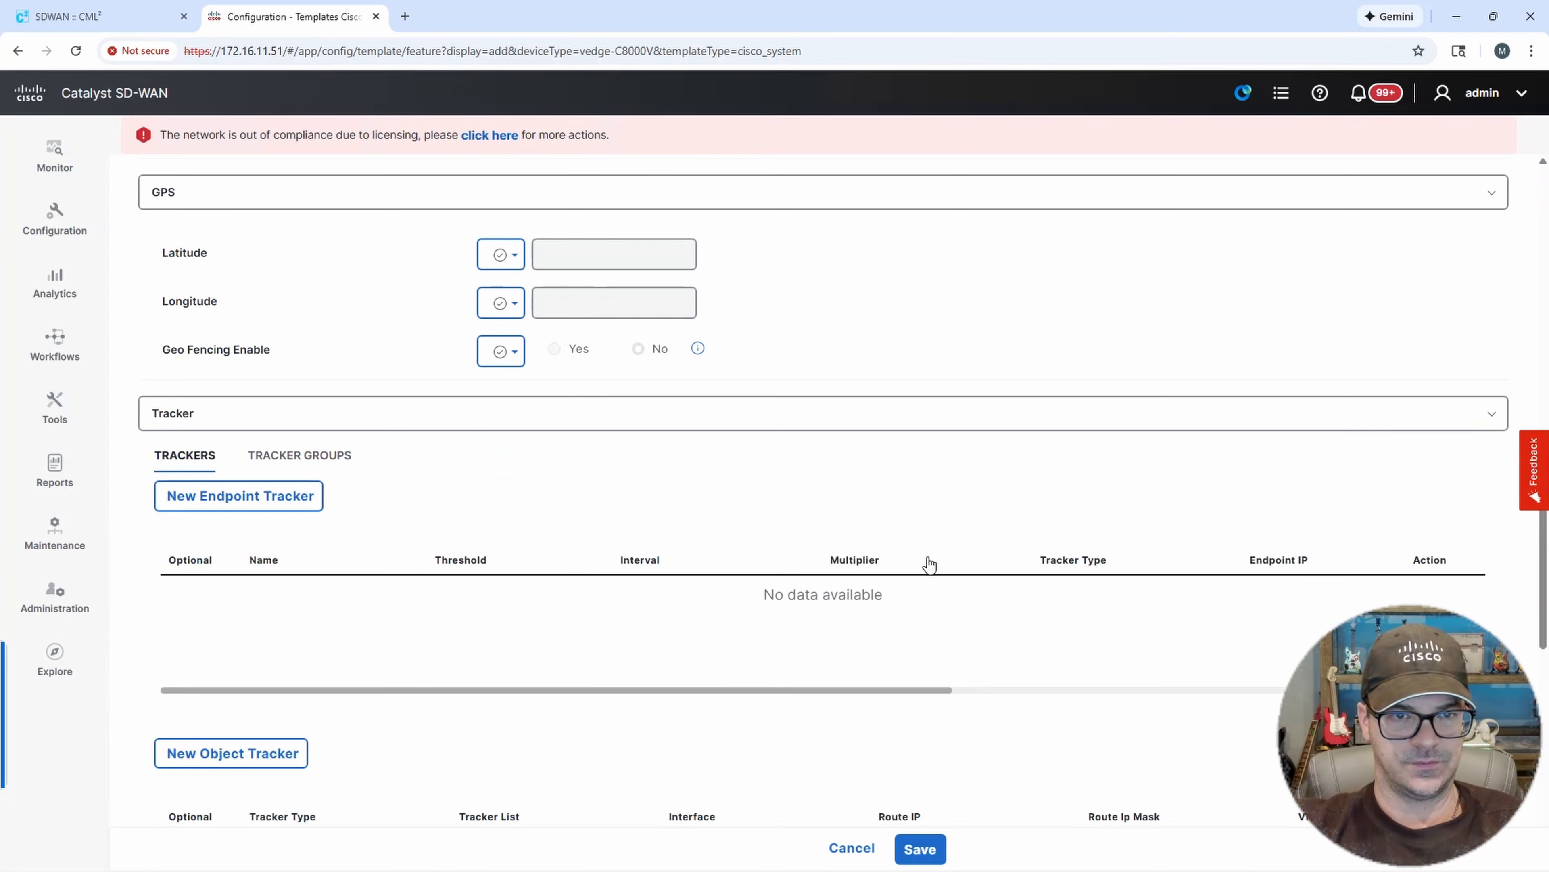
pyautogui.scroll(-2, 928, 565)
pyautogui.scroll(-5, 928, 564)
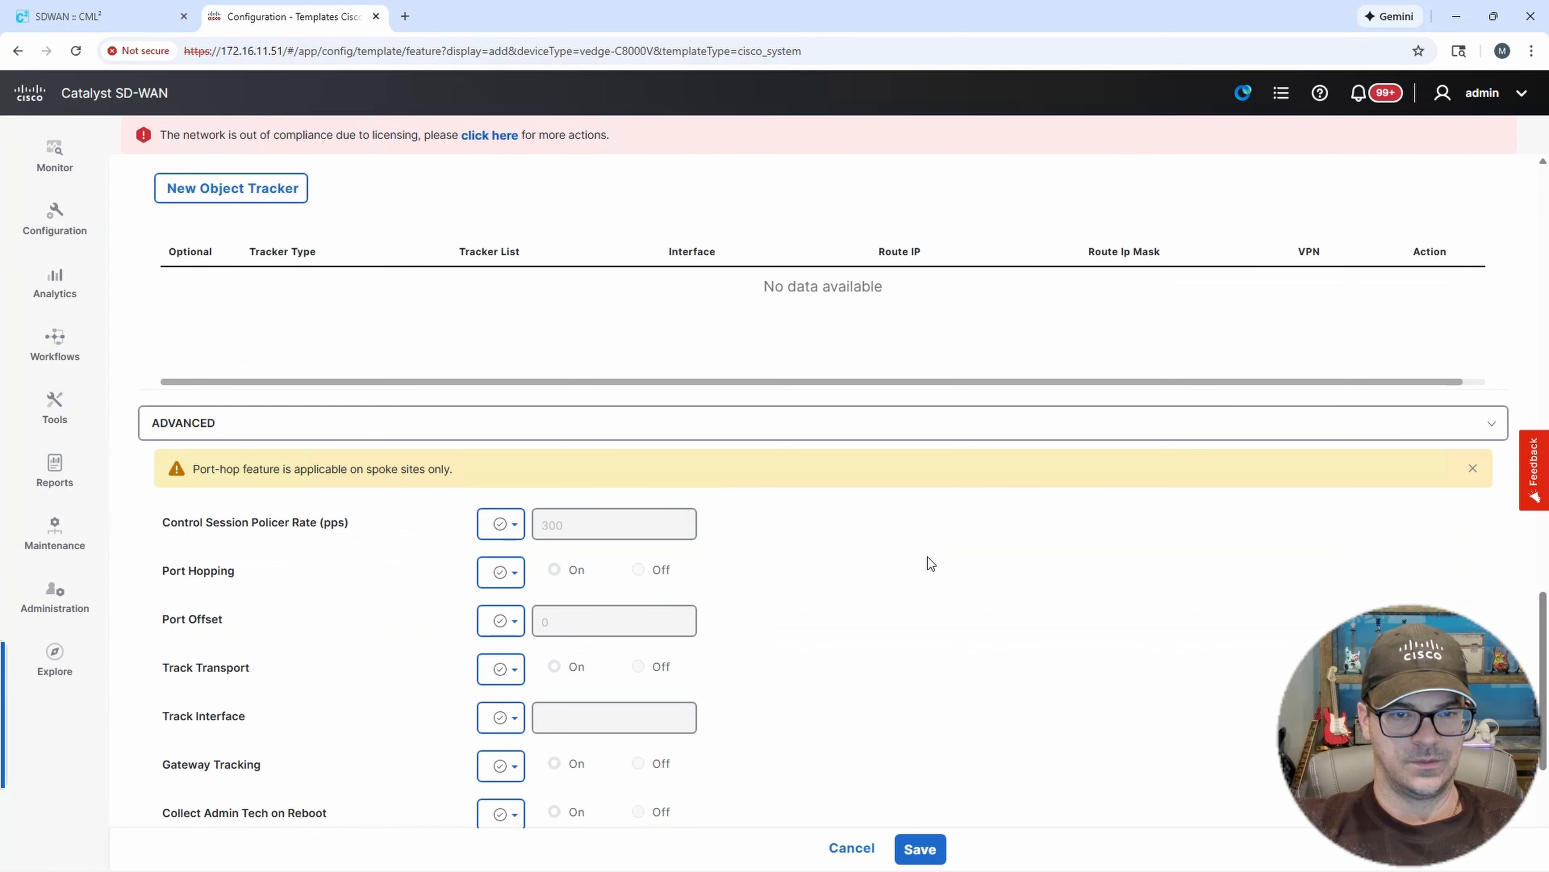
pyautogui.scroll(-2, 927, 557)
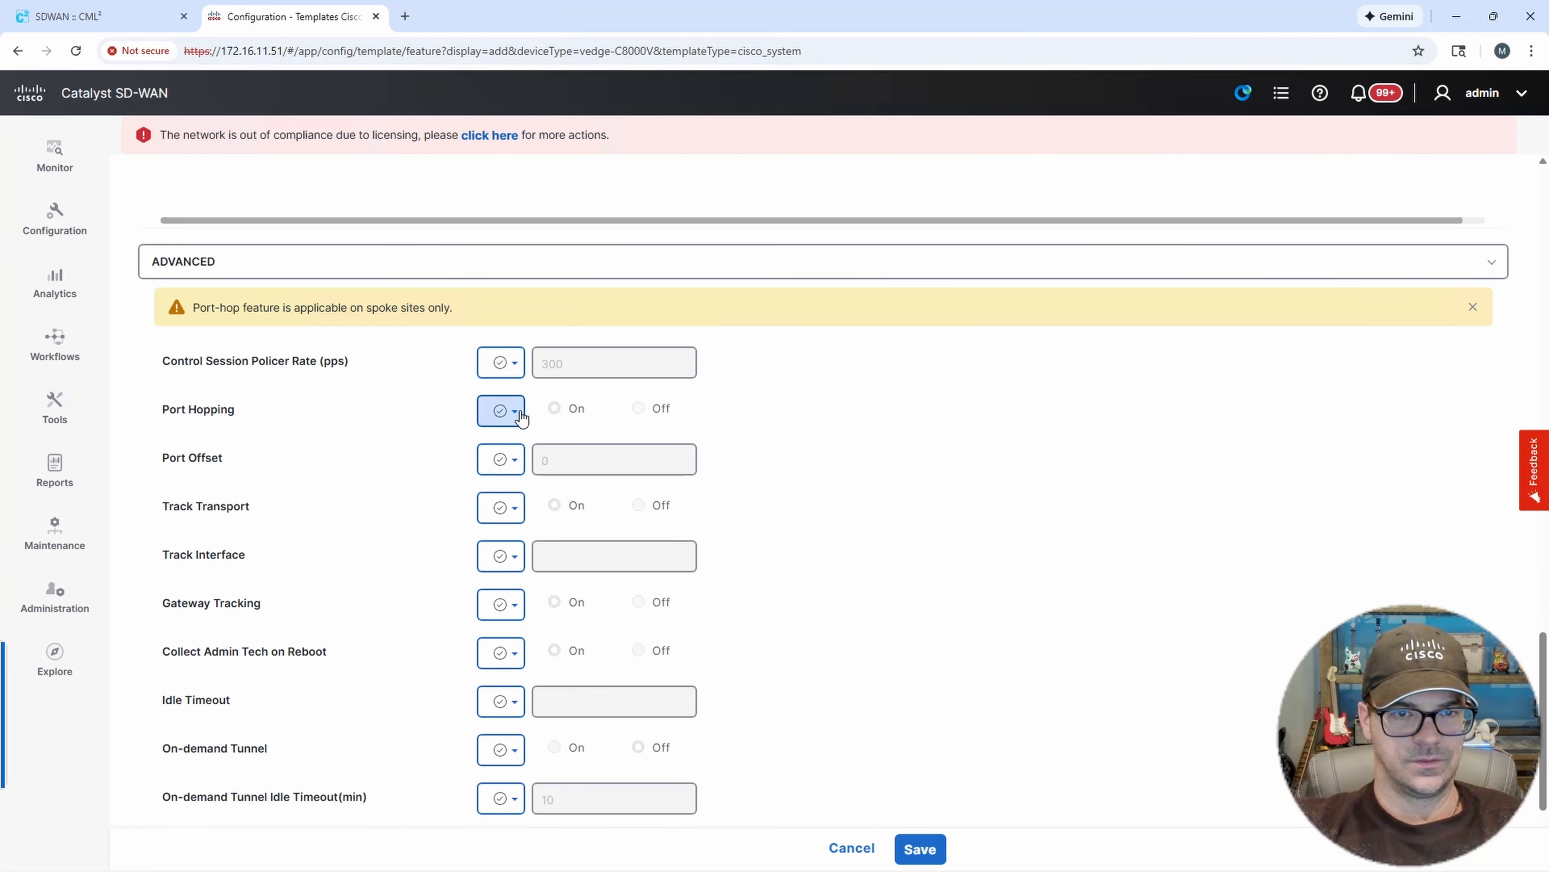
pyautogui.scroll(-2, 621, 488)
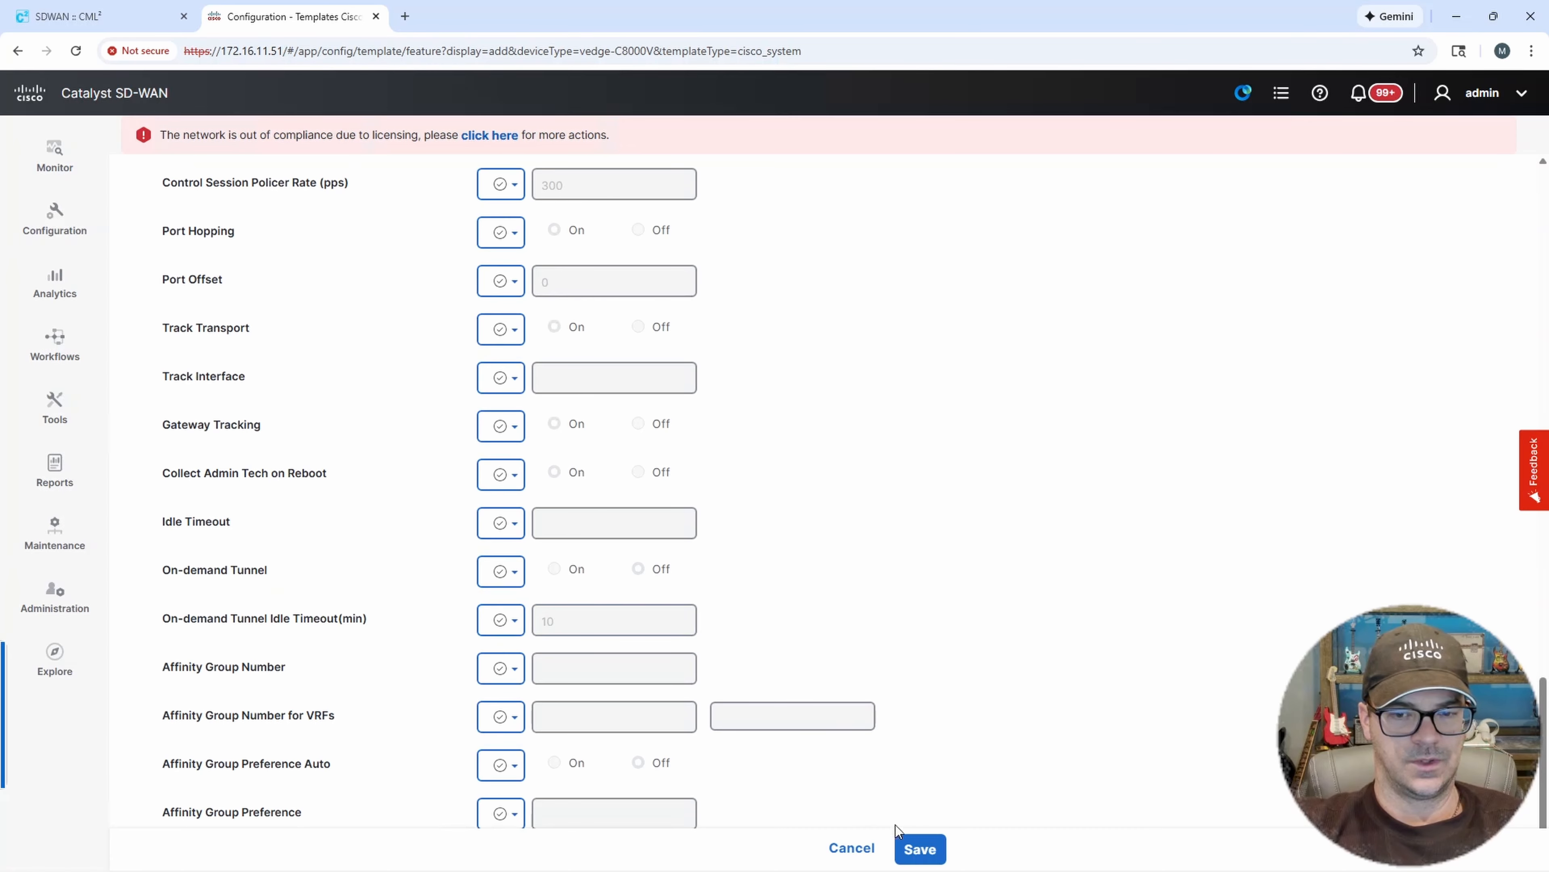
pyautogui.click(921, 849)
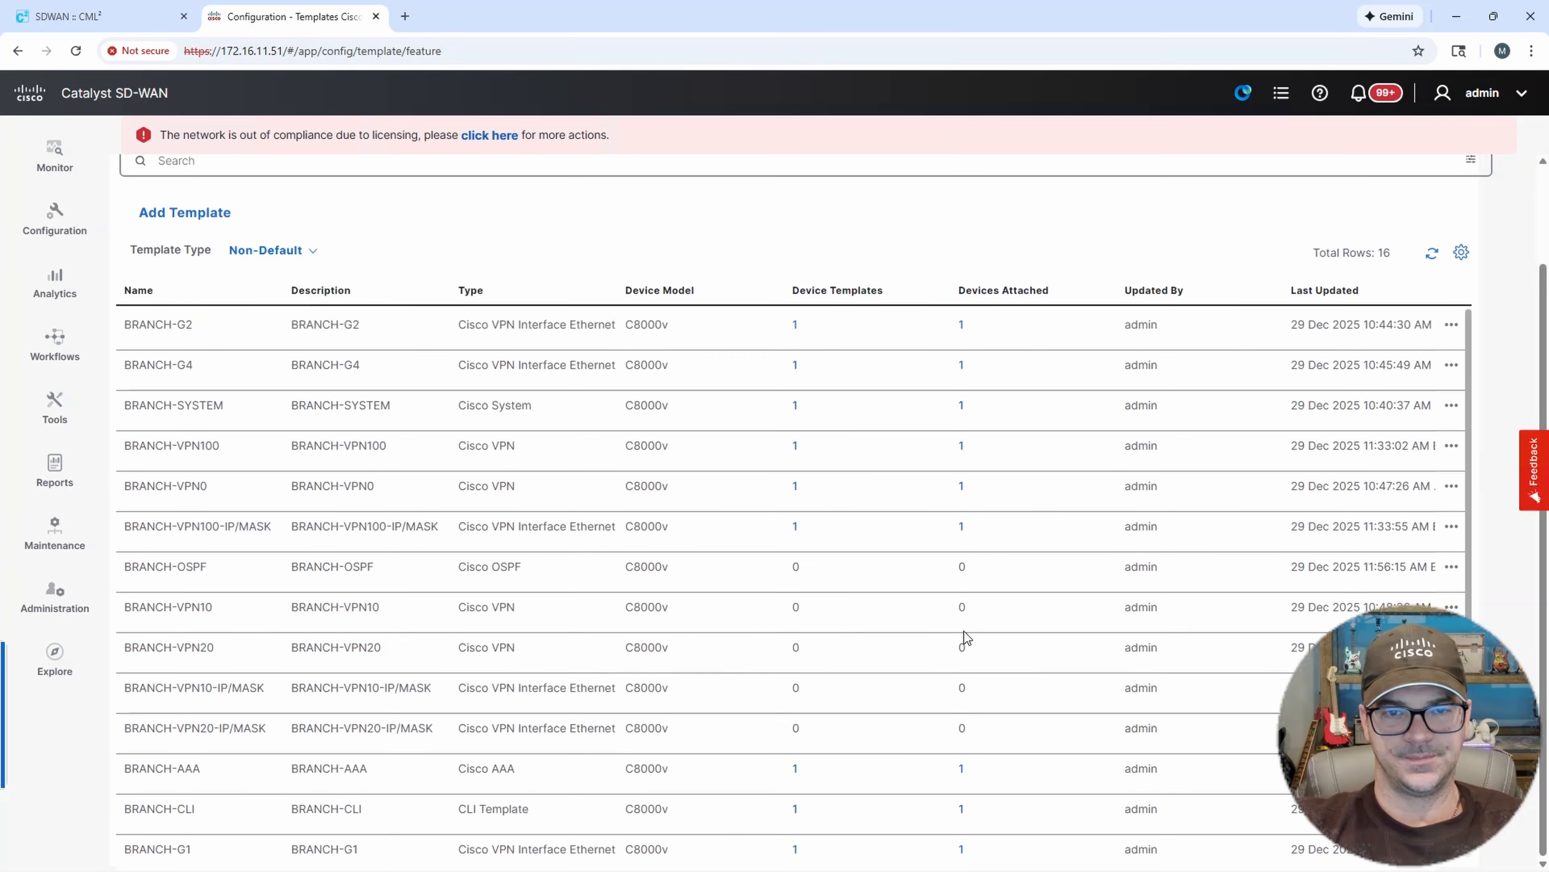
# Start a new CLI Add-On feature template for the C8000v device model.
pyautogui.scroll(3, 576, 439)
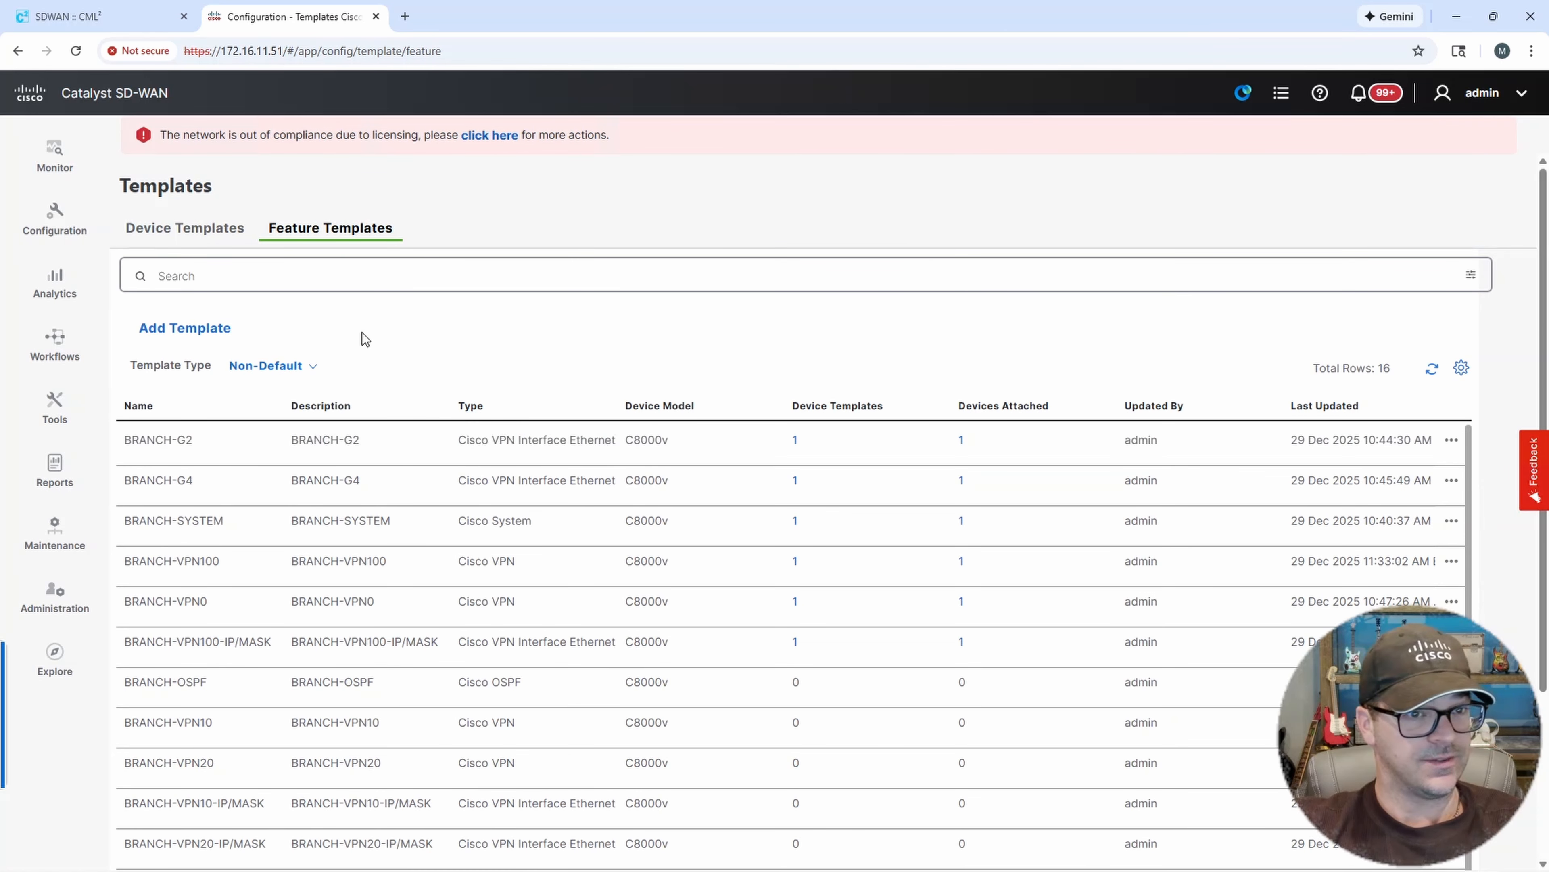
pyautogui.click(201, 325)
pyautogui.click(225, 348)
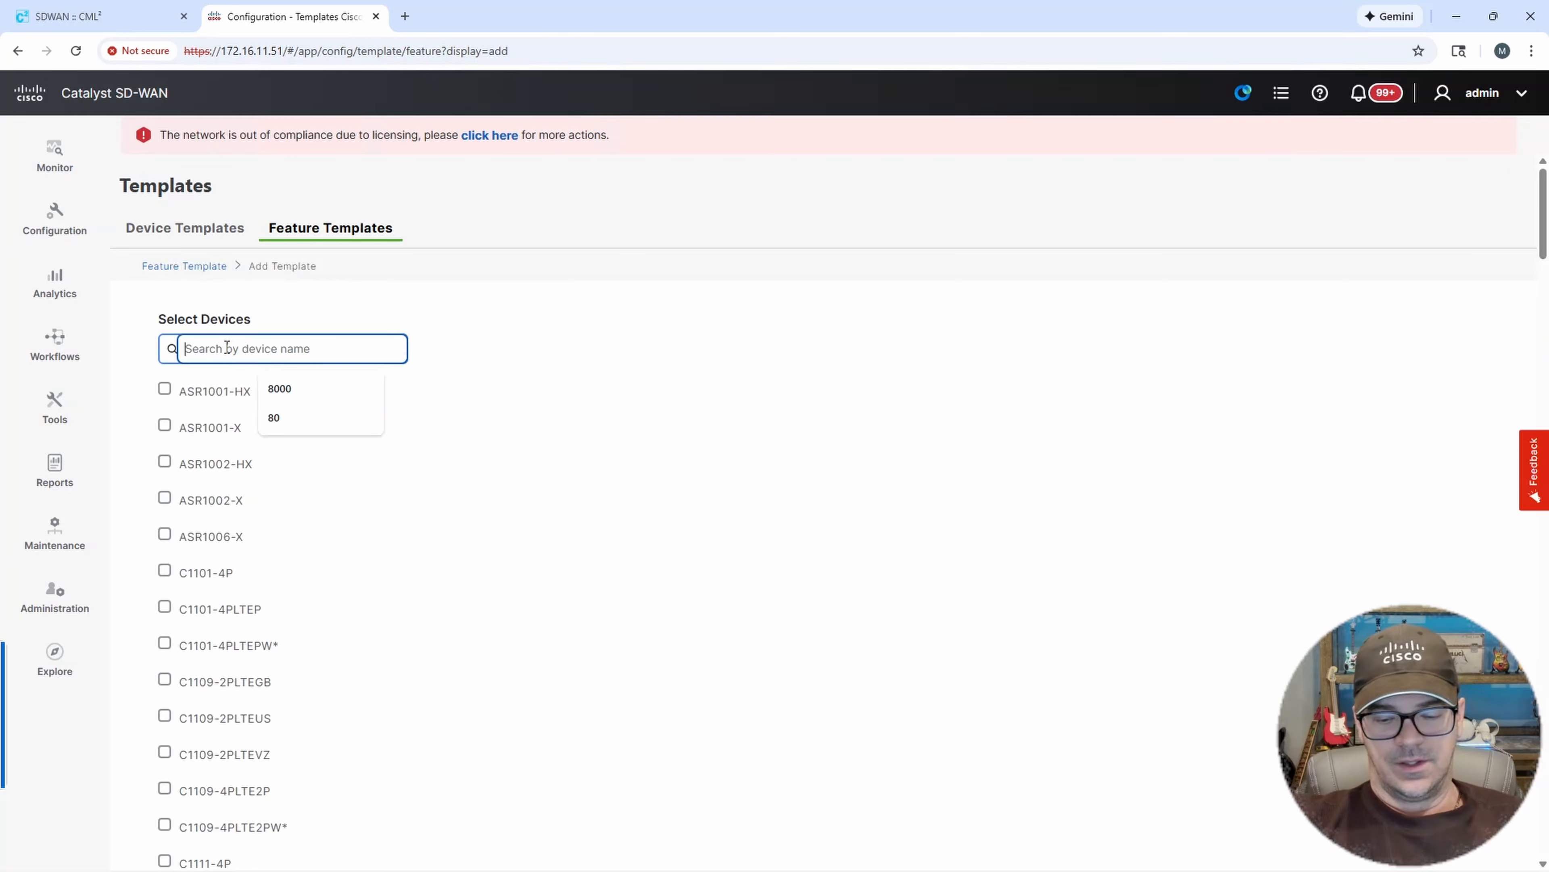
pyautogui.write('8000')
pyautogui.click(164, 389)
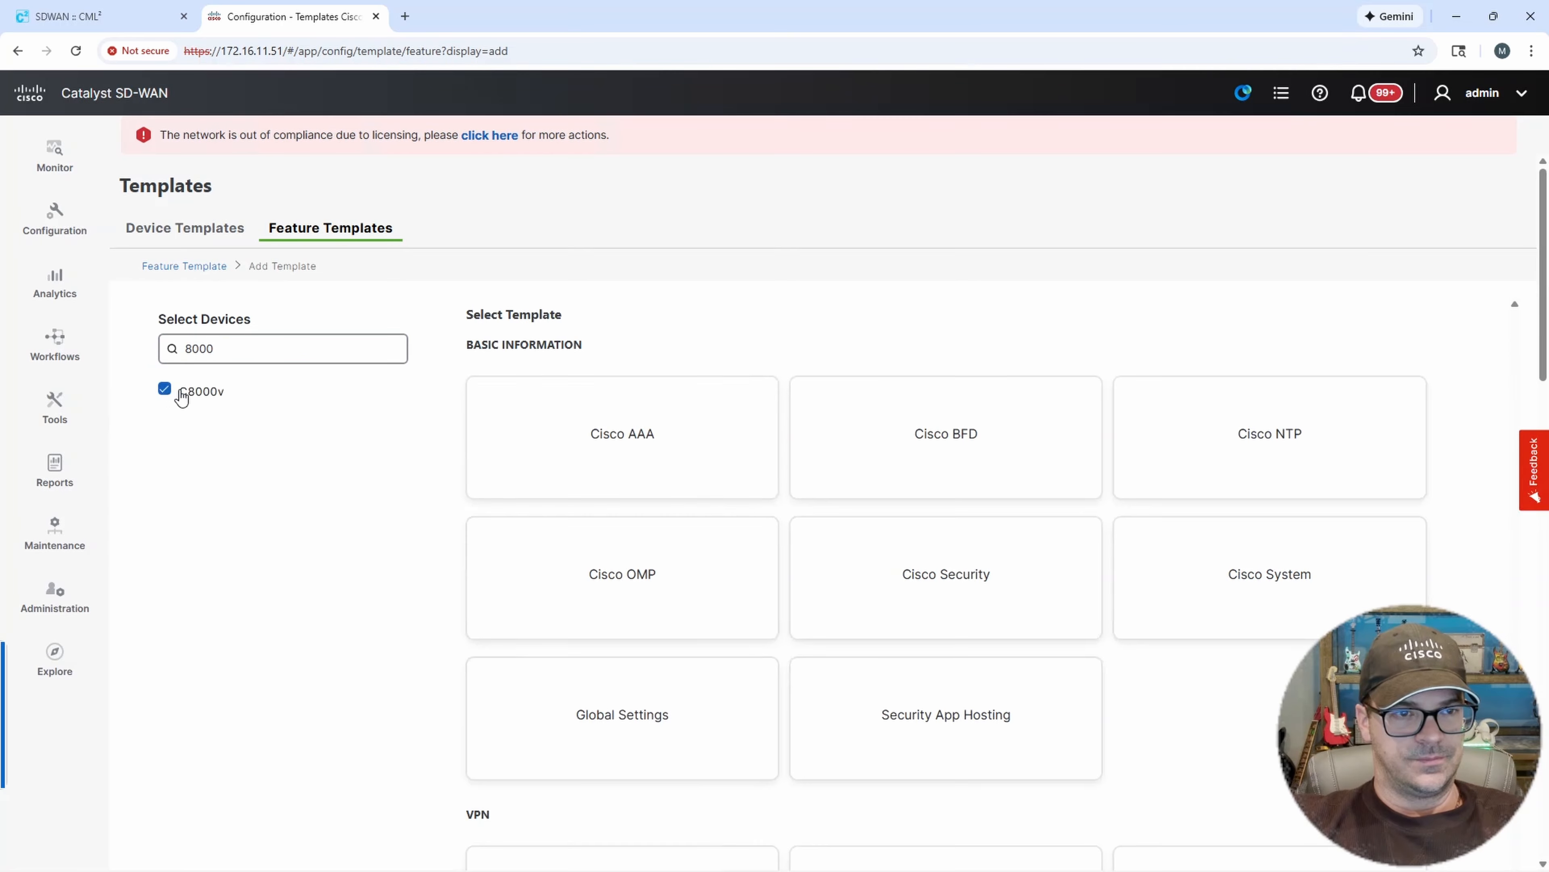
pyautogui.scroll(-5, 983, 548)
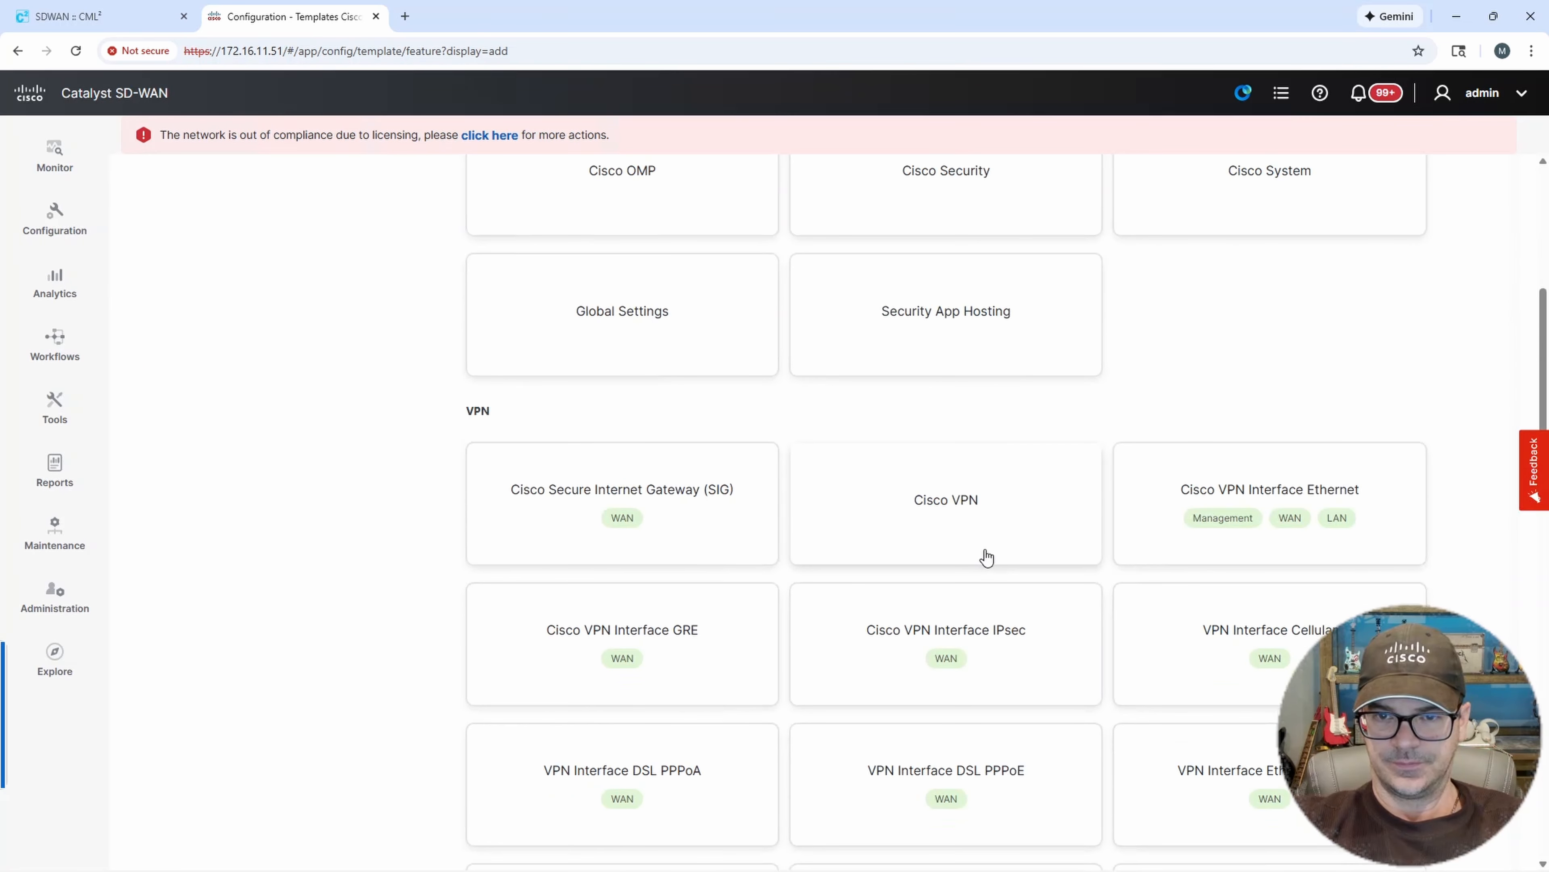
pyautogui.scroll(-3, 989, 553)
pyautogui.scroll(-5, 994, 558)
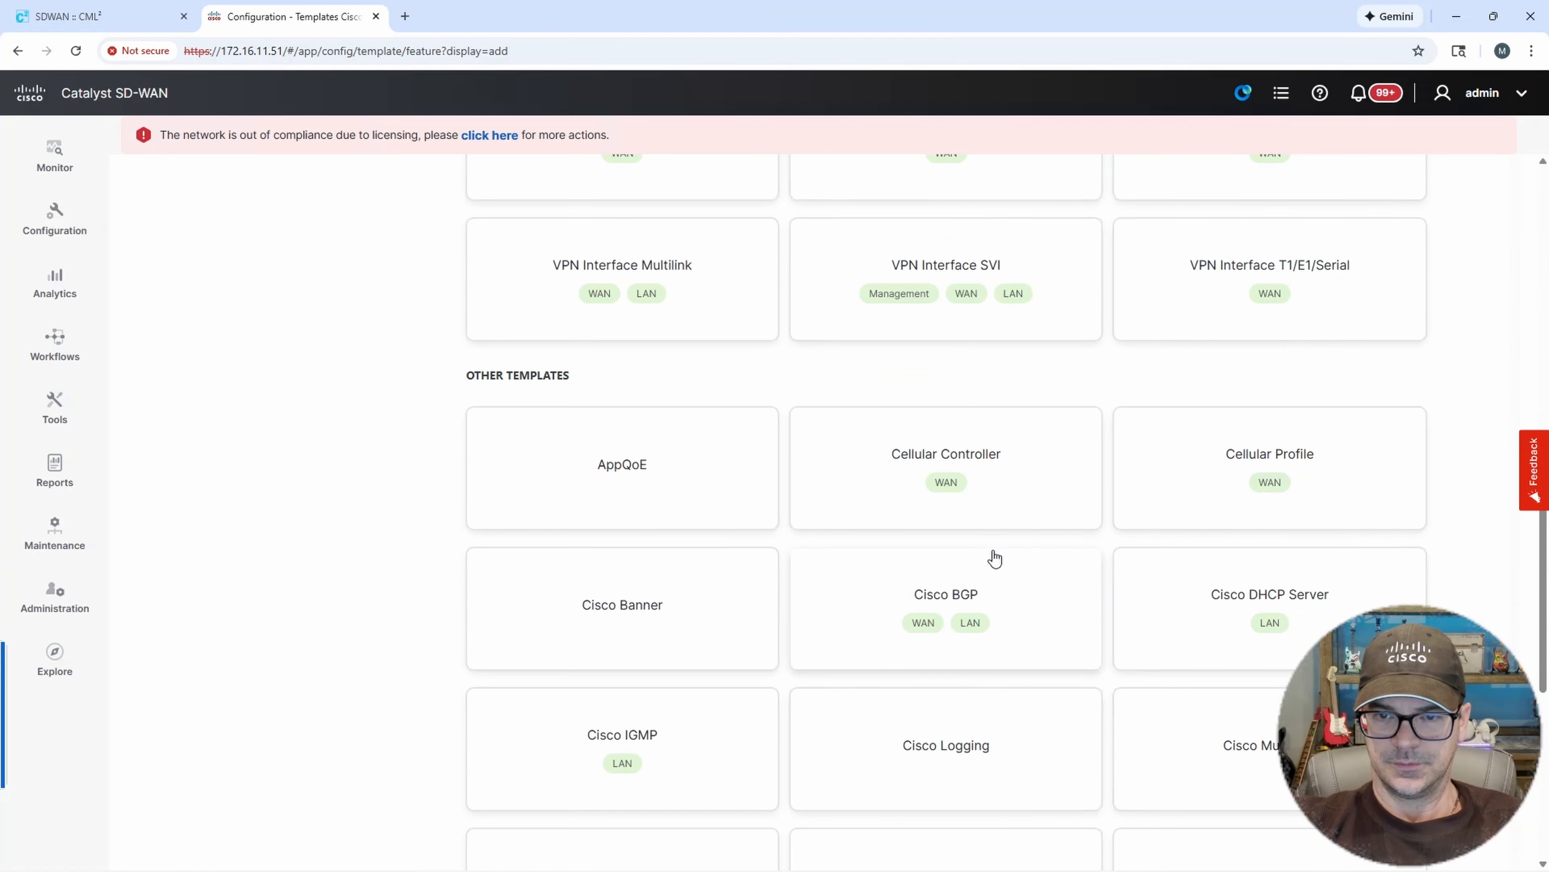
pyautogui.scroll(-5, 991, 558)
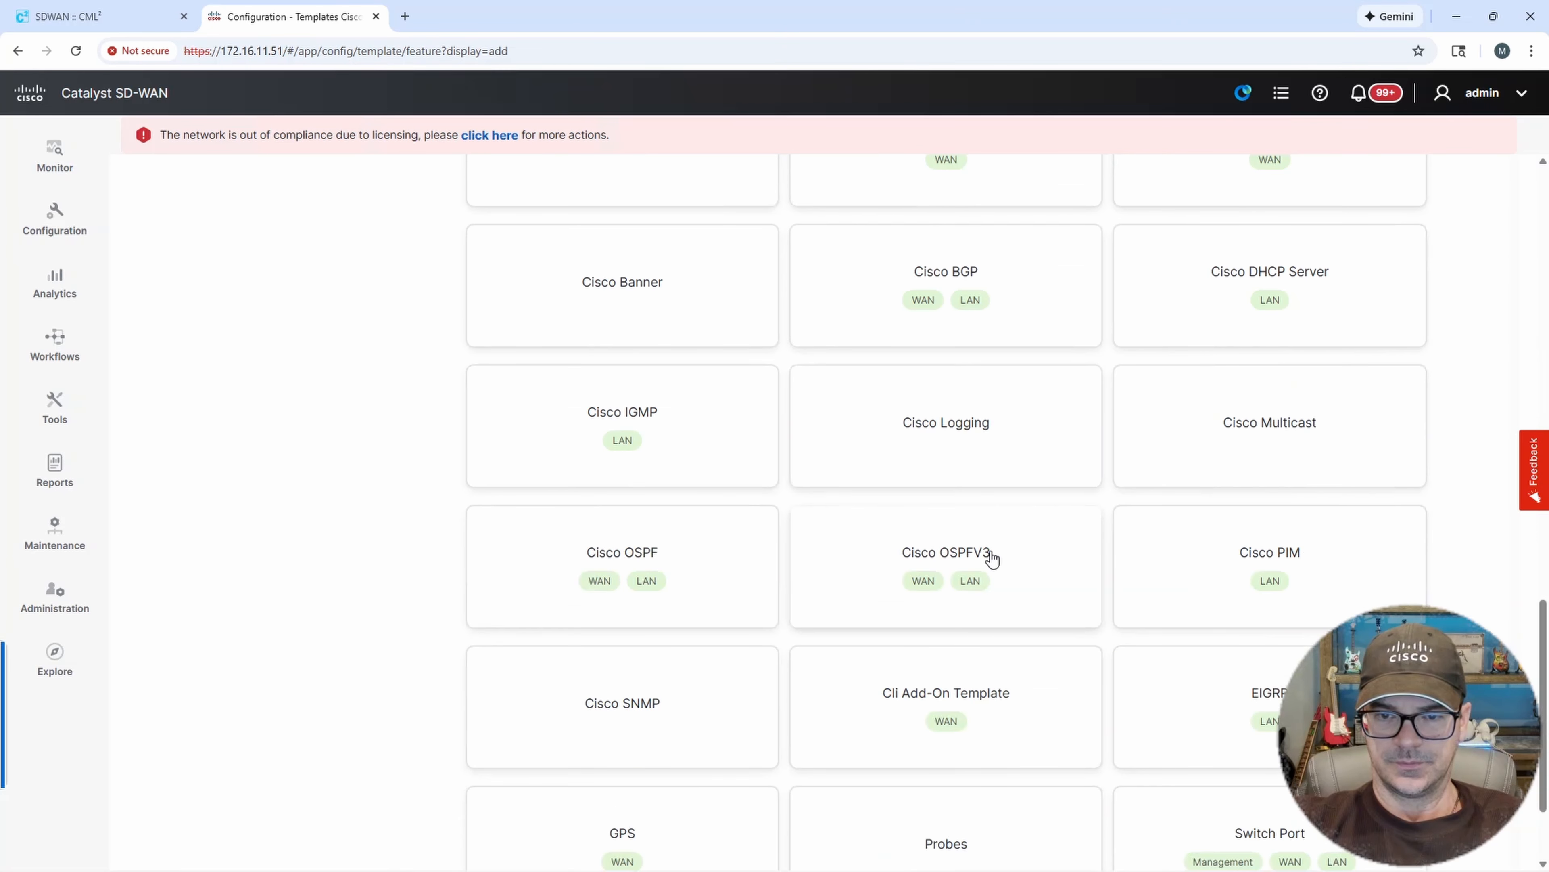
pyautogui.scroll(-3, 989, 553)
pyautogui.click(950, 472)
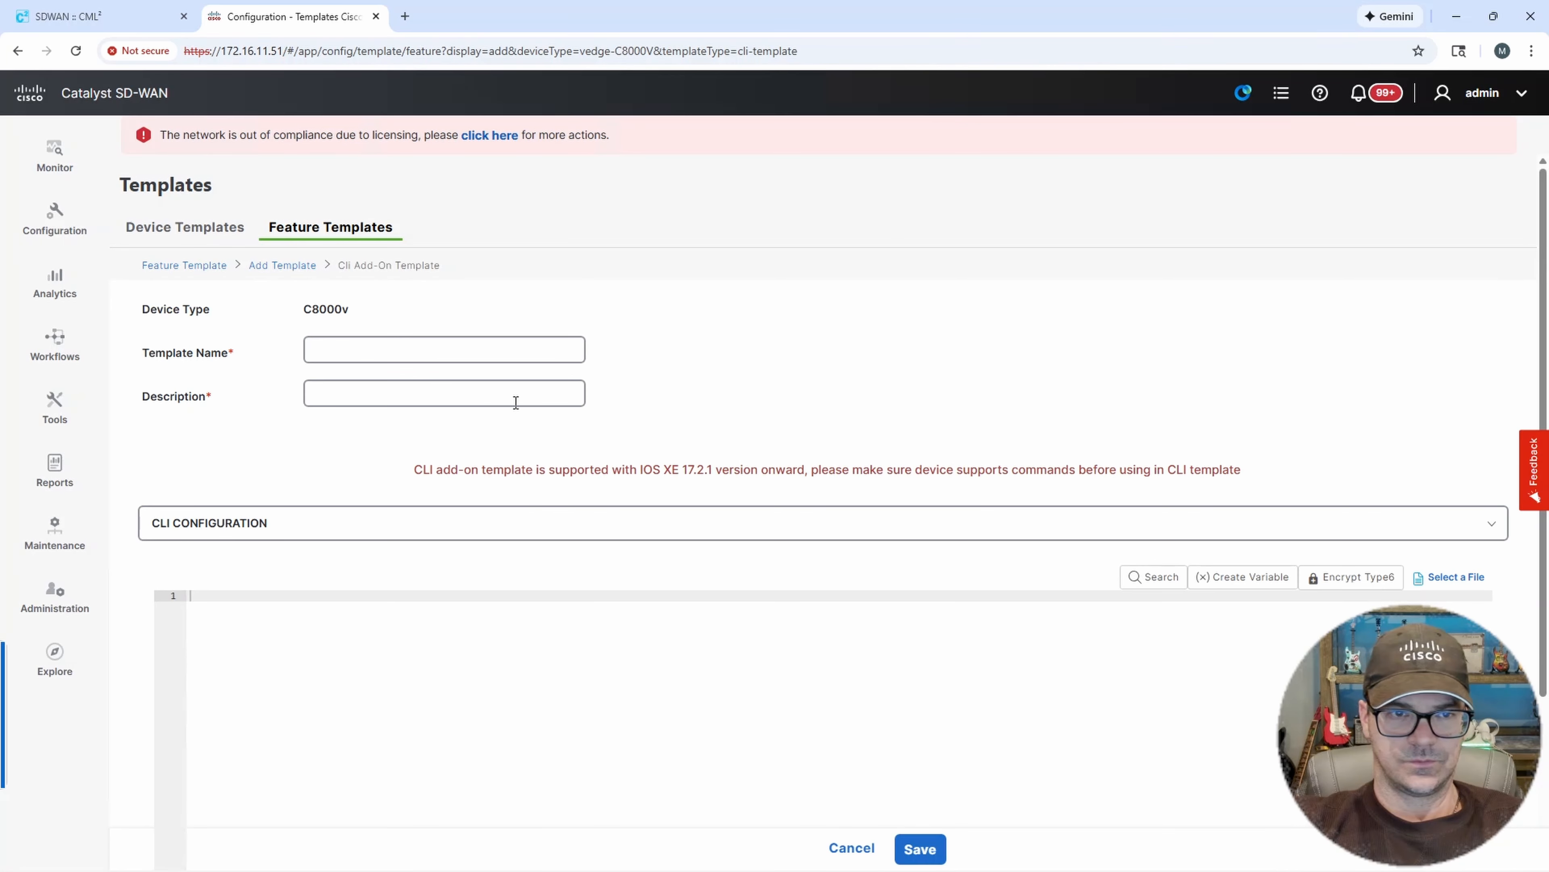
# Name the CLI template DC1-CE-02-CLI and use the same text as its description.
pyautogui.click(378, 351)
pyautogui.write('DC')
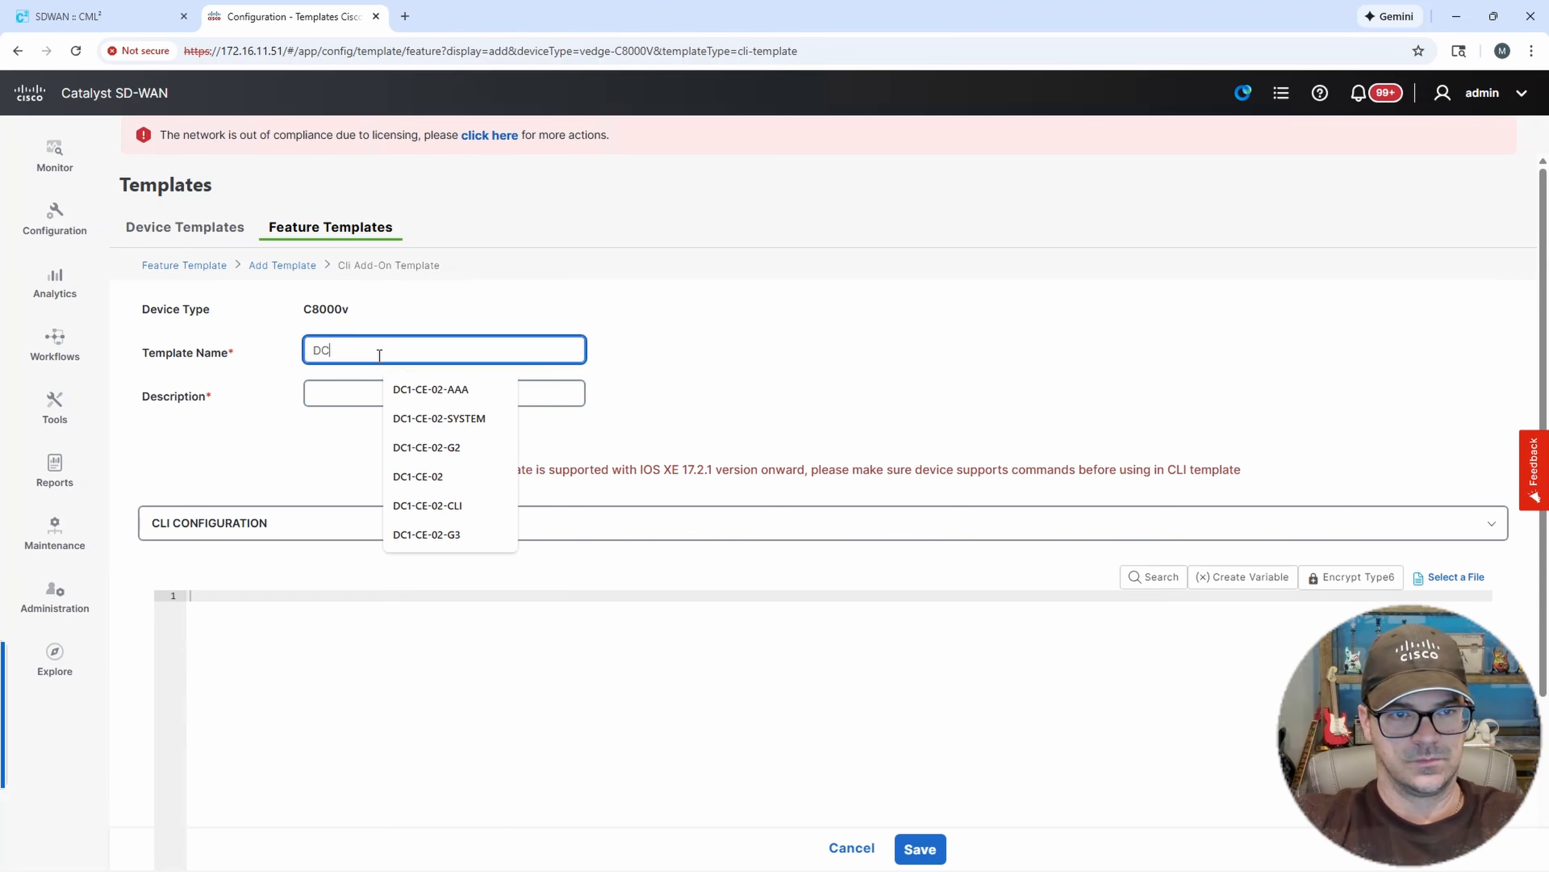
pyautogui.write('1-CE-02-CLI')
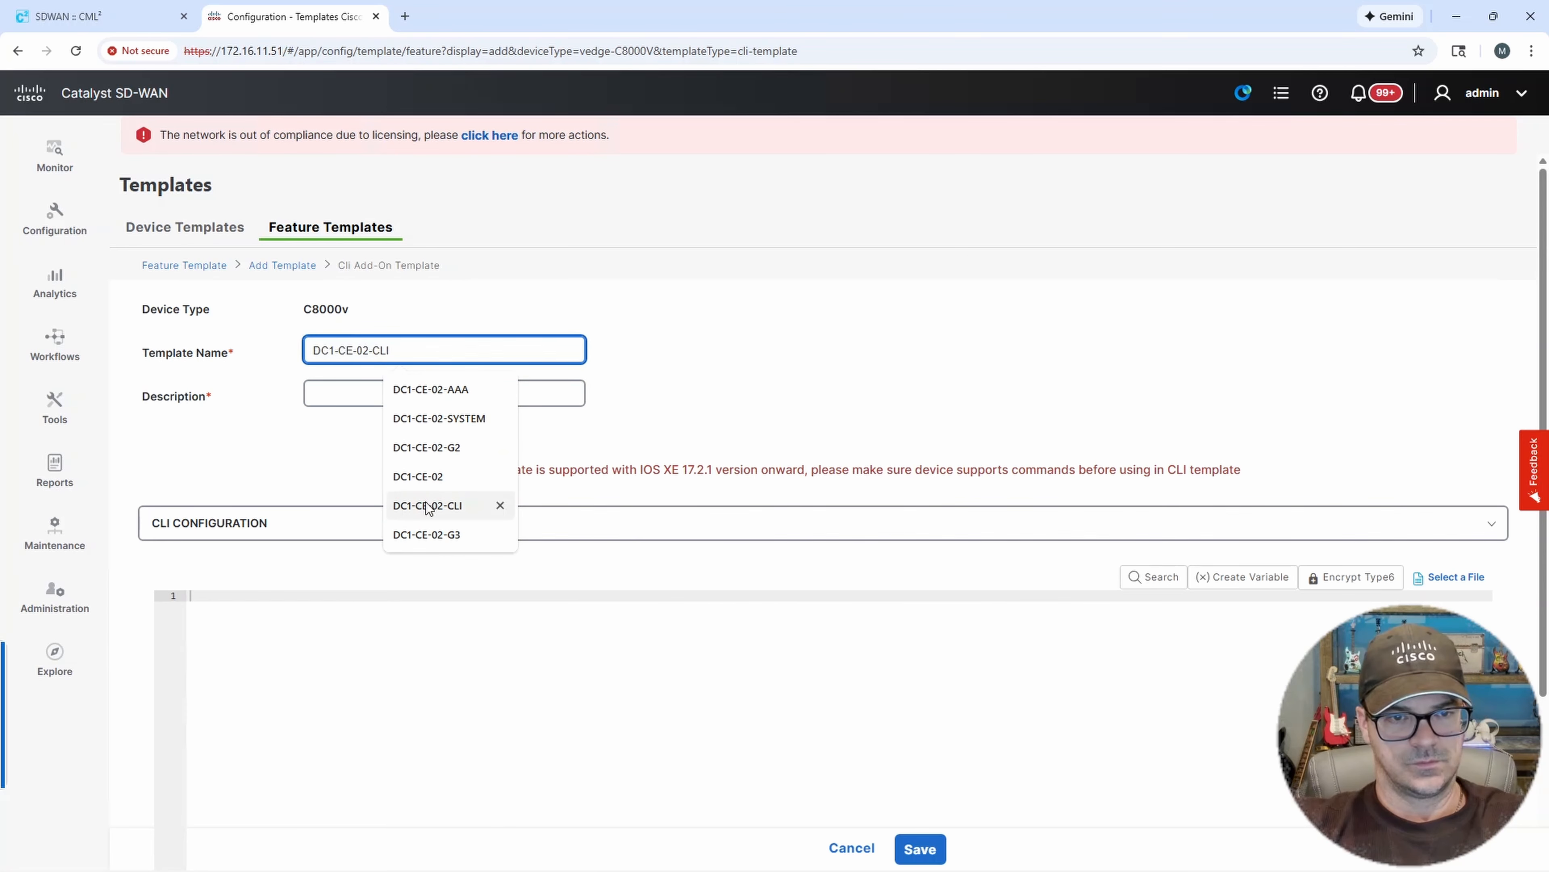
pyautogui.click(427, 506)
pyautogui.moveTo(405, 349); pyautogui.dragTo(269, 340)
pyautogui.hotkey('ctrl', 'c')
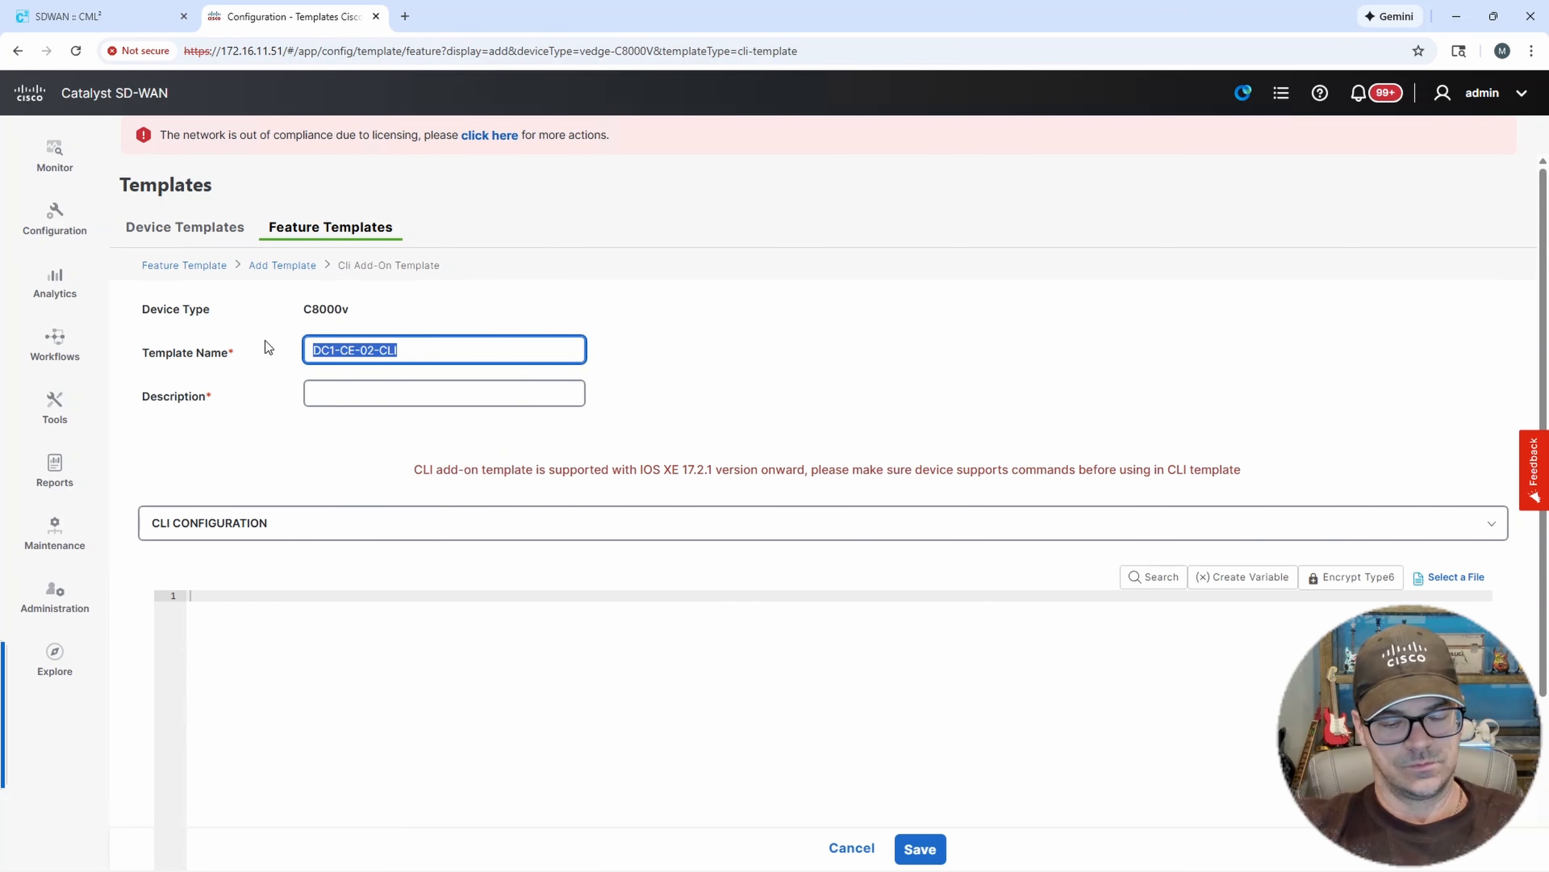
pyautogui.click(347, 396)
pyautogui.hotkey('ctrl', 'v')
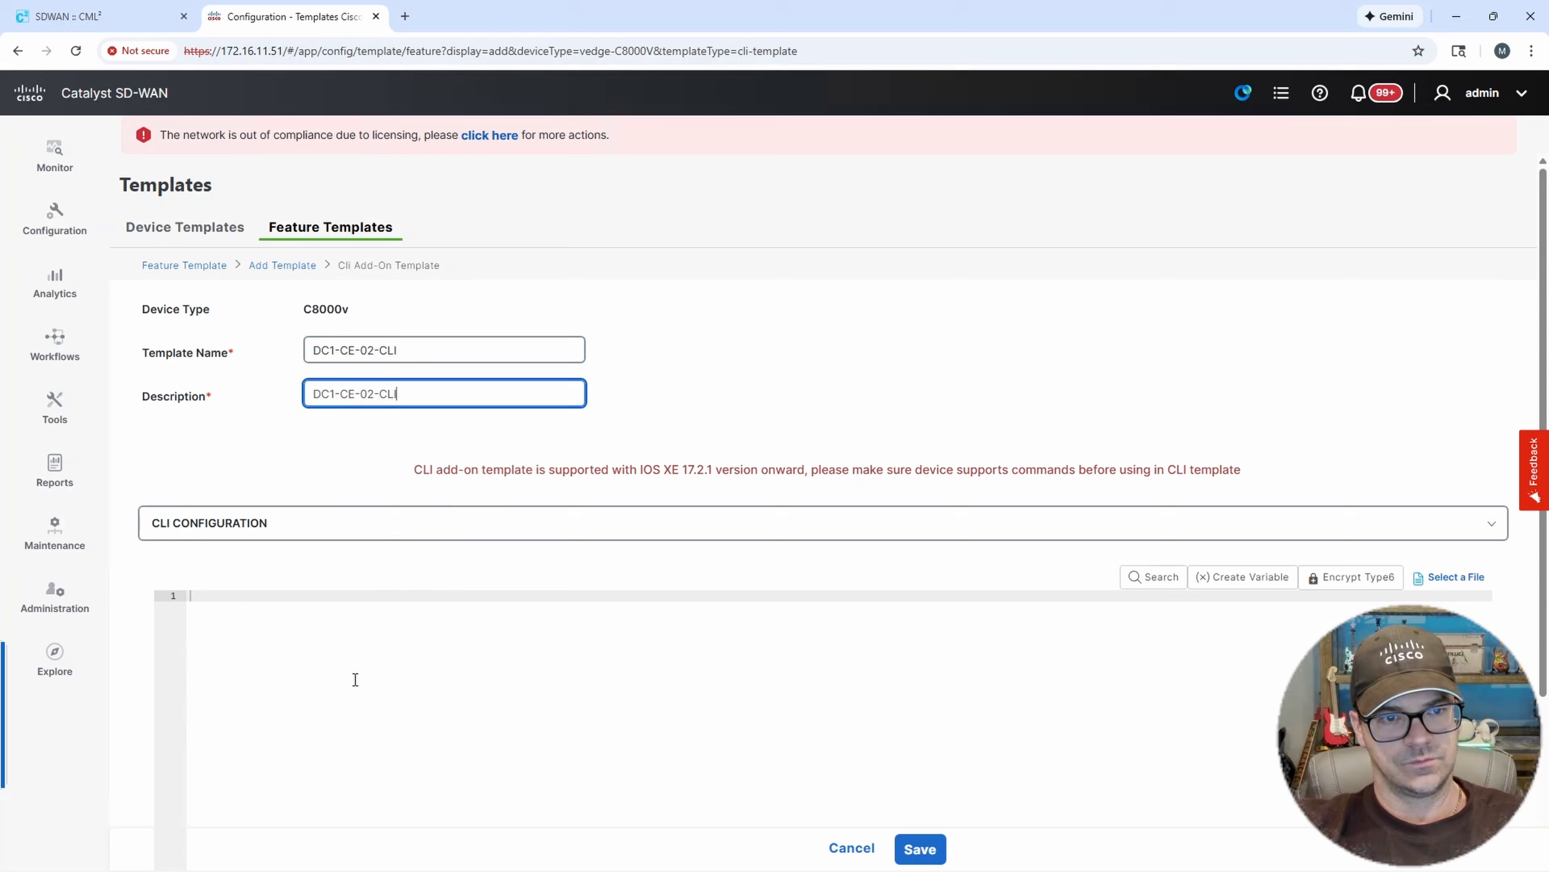
# Enter the CLI configuration line platform console serial and save the template.
pyautogui.click(349, 601)
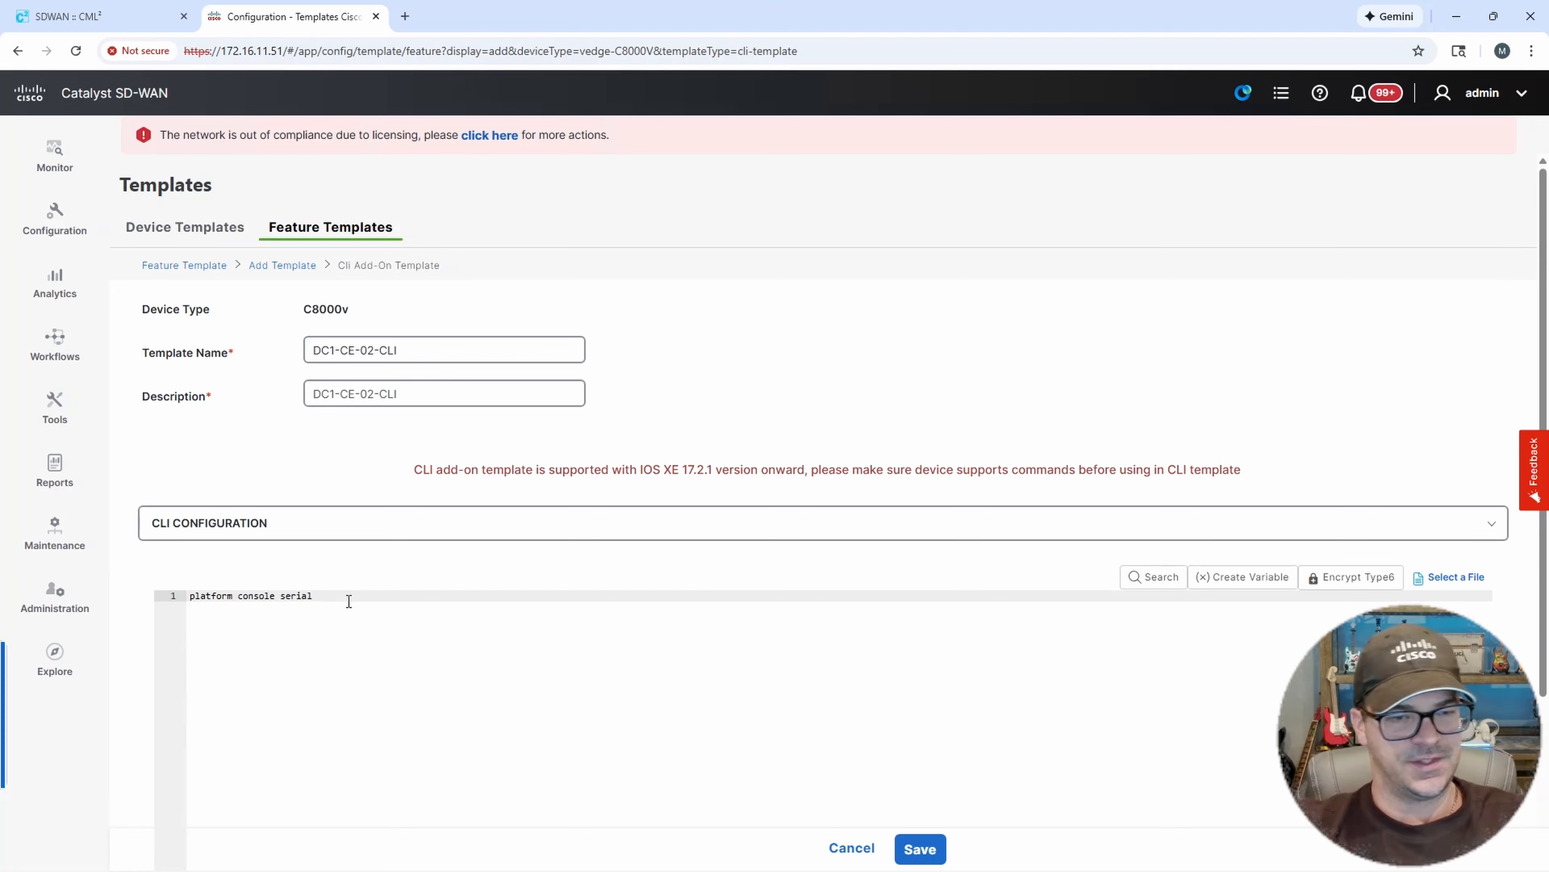
pyautogui.click(920, 849)
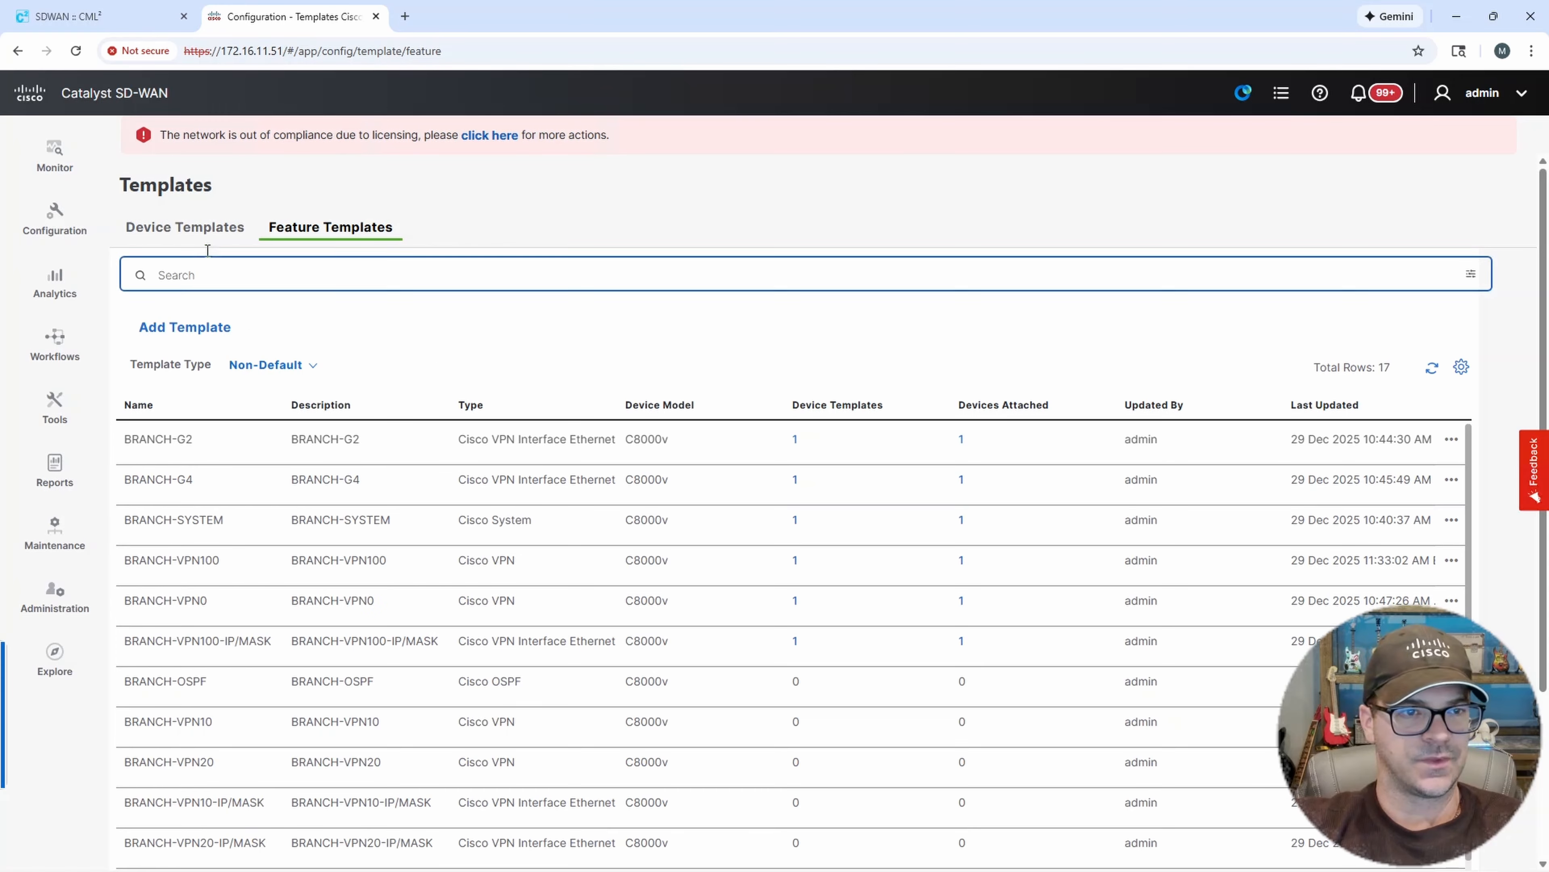
# Start a new Cisco VPN feature template for the C8000v device model.
pyautogui.click(218, 326)
pyautogui.click(279, 349)
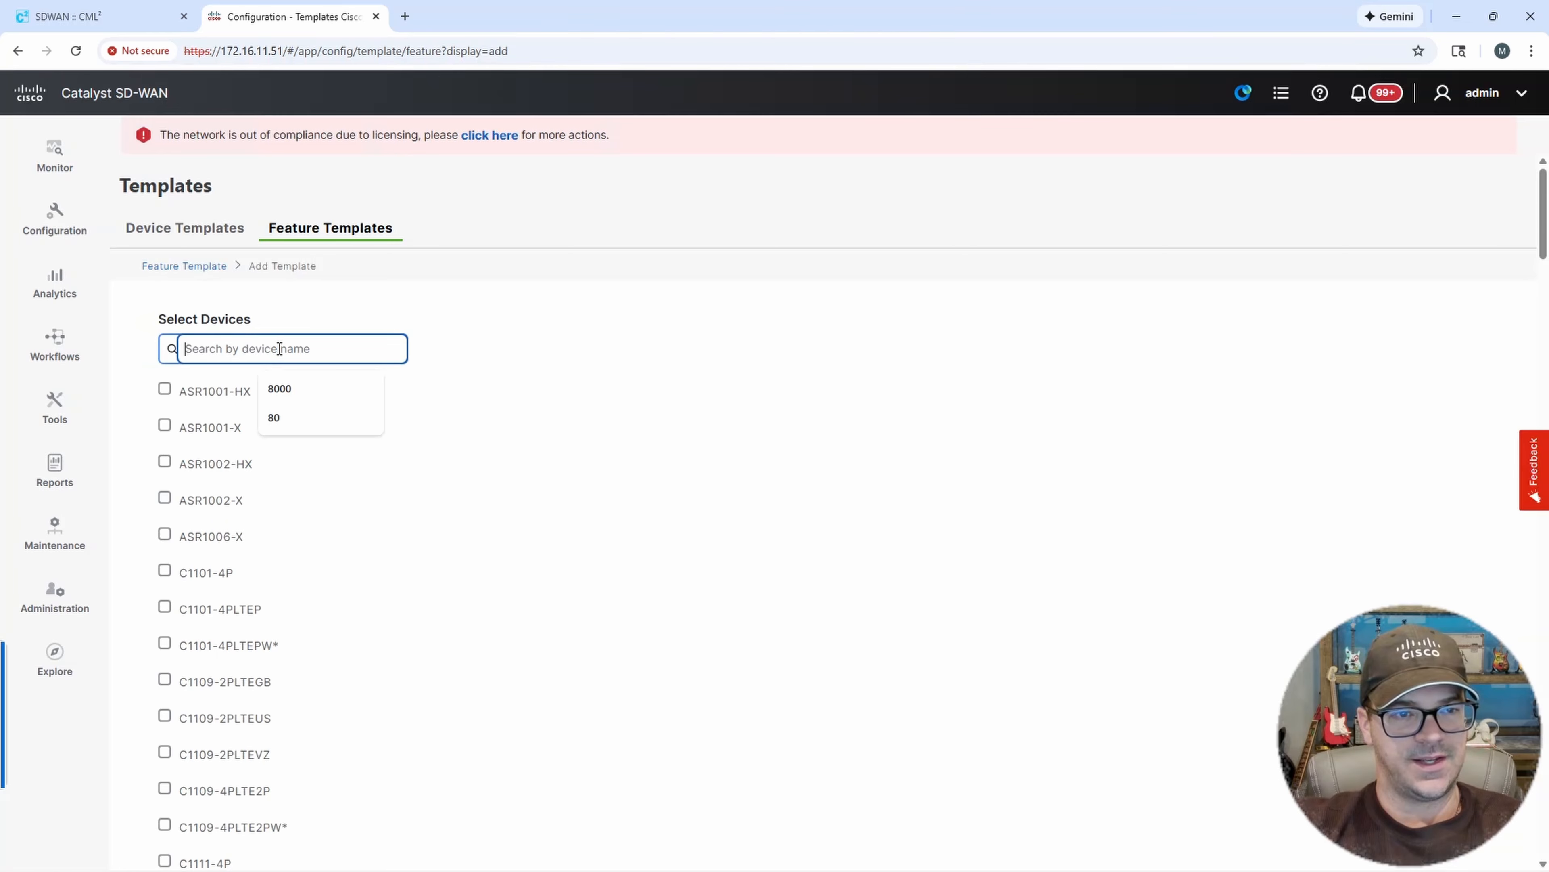
pyautogui.click(288, 395)
pyautogui.click(164, 392)
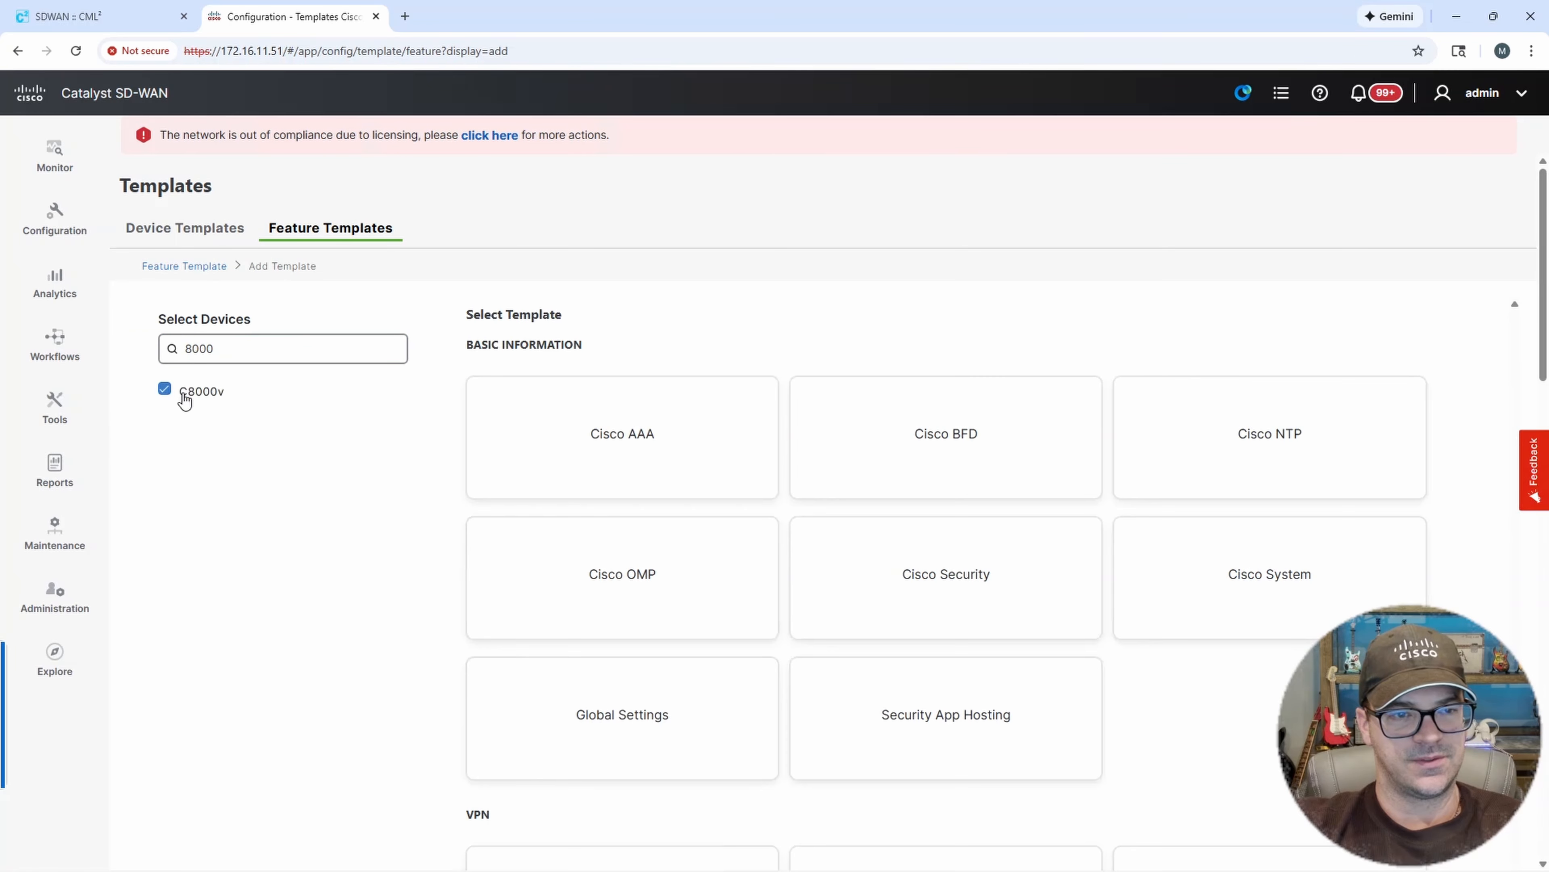
pyautogui.scroll(-4, 989, 470)
pyautogui.scroll(-1, 990, 482)
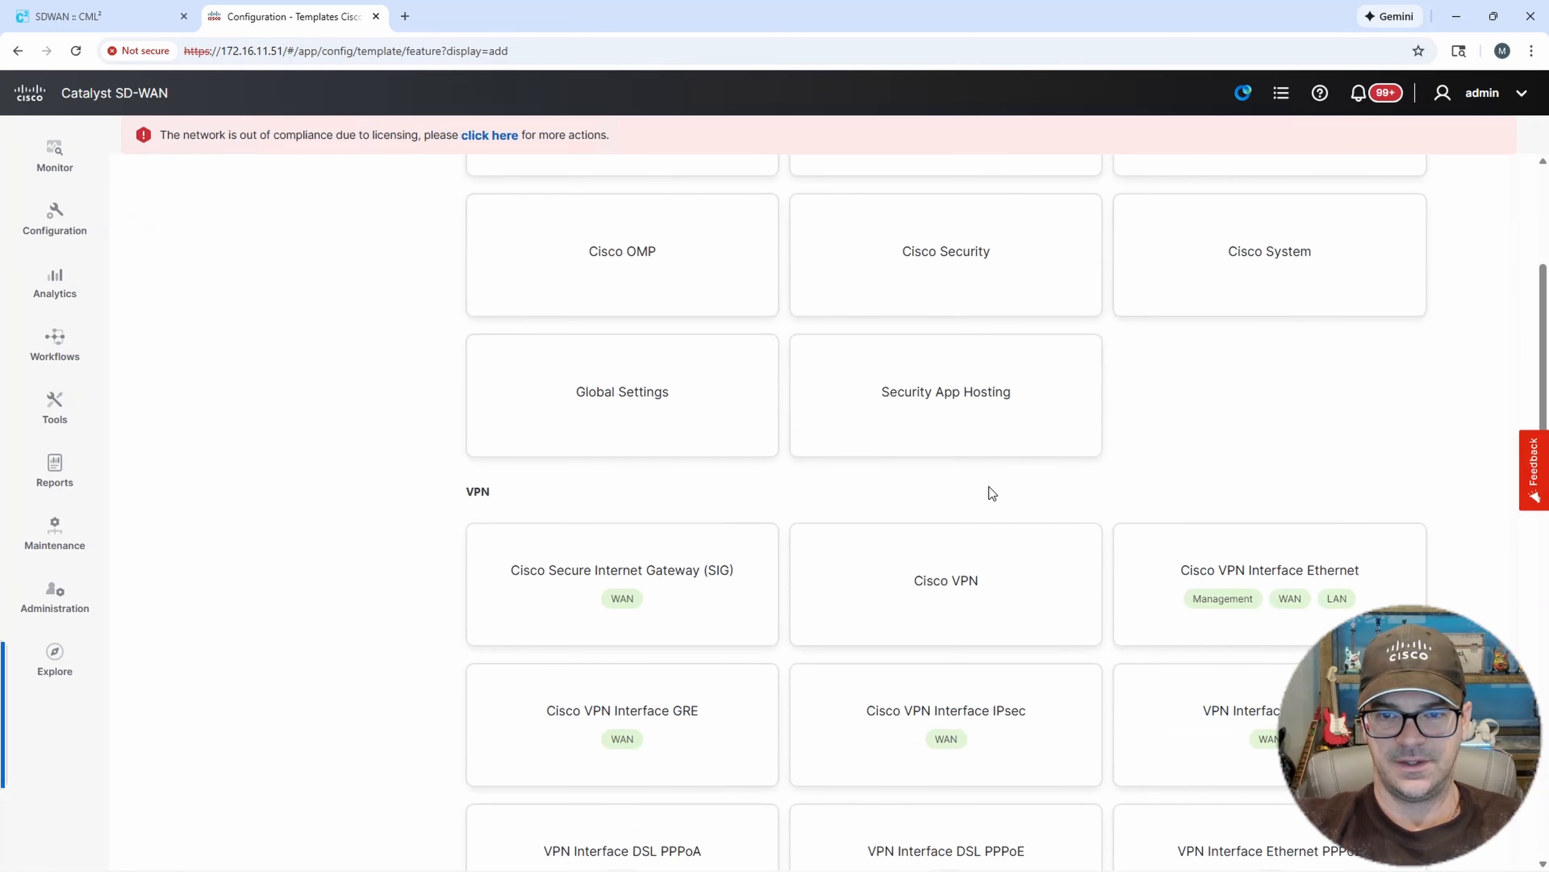
pyautogui.click(935, 566)
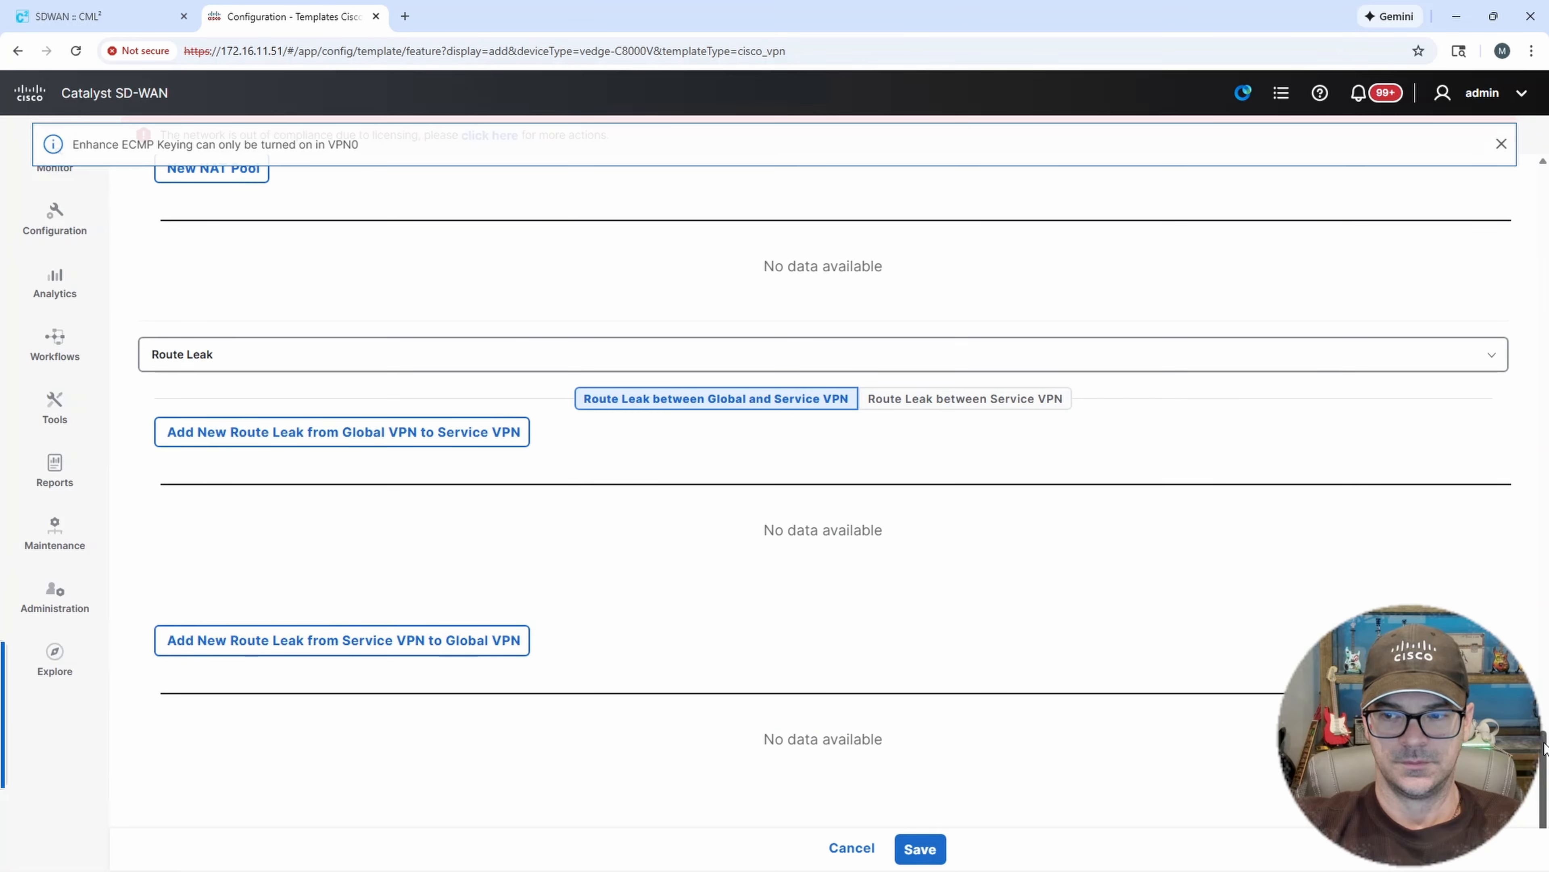
# Name the VPN template DC1-CE-02-VPN0 and use the same text as its description.
pyautogui.moveTo(1545, 743); pyautogui.dragTo(1509, 112)
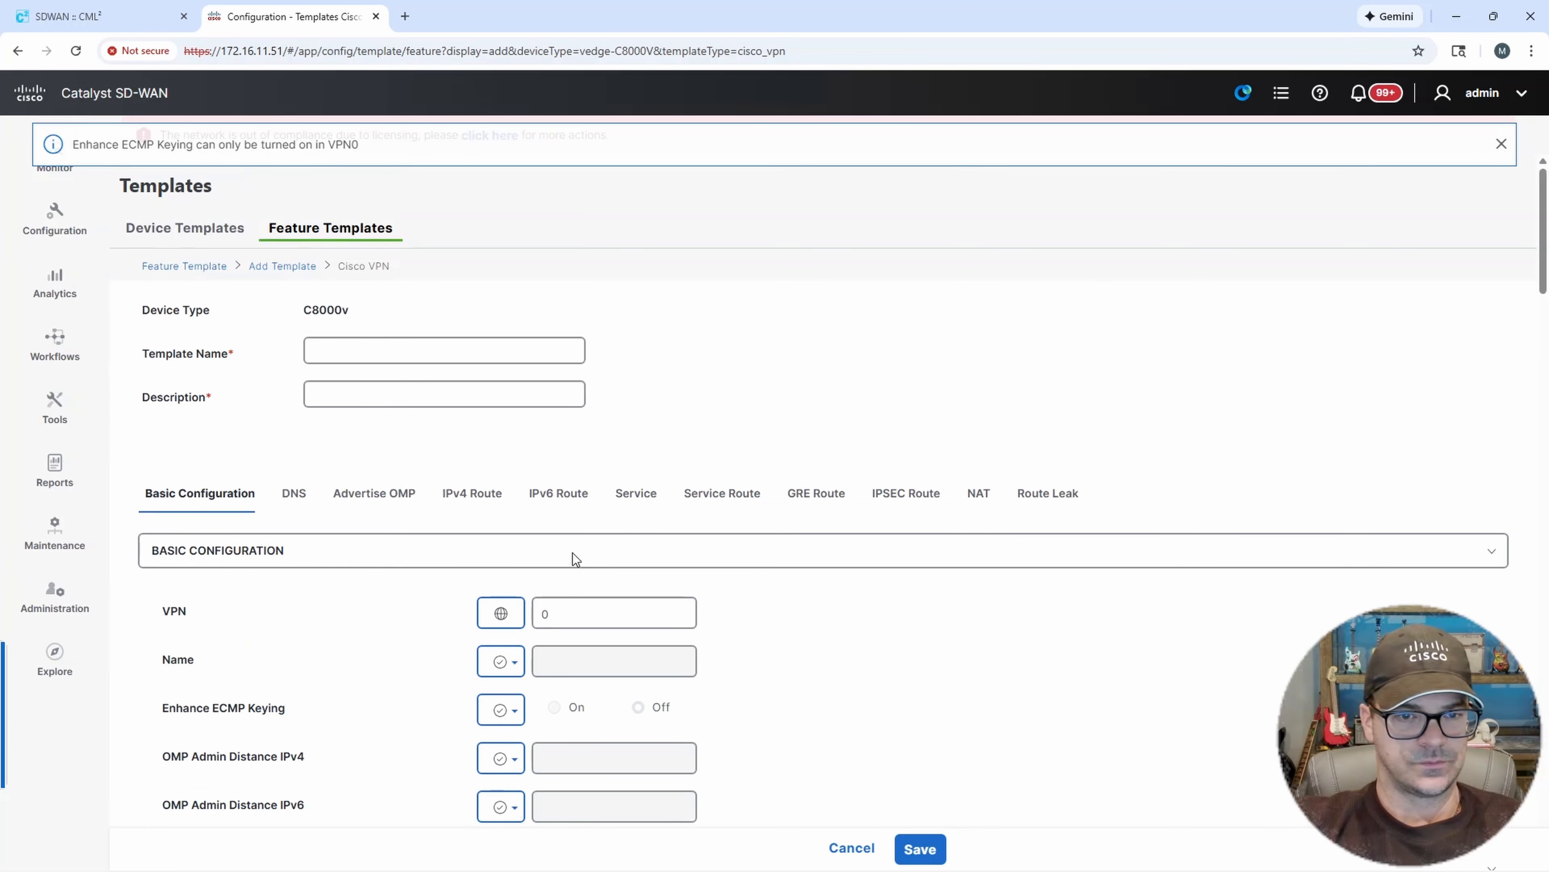
pyautogui.click(329, 351)
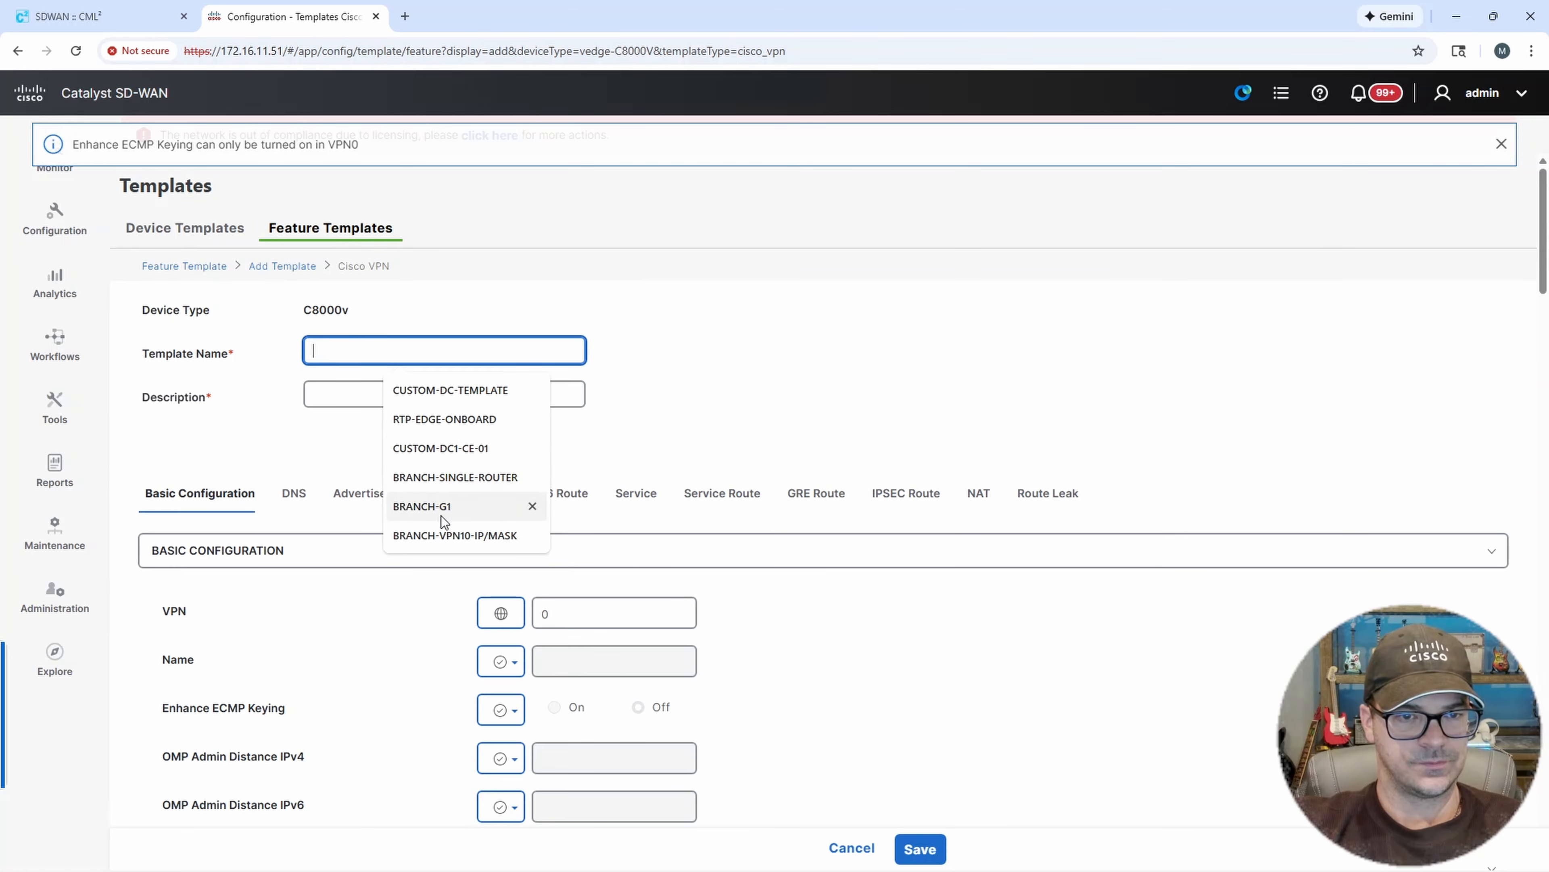
pyautogui.press('Down')
pyautogui.press('Down')
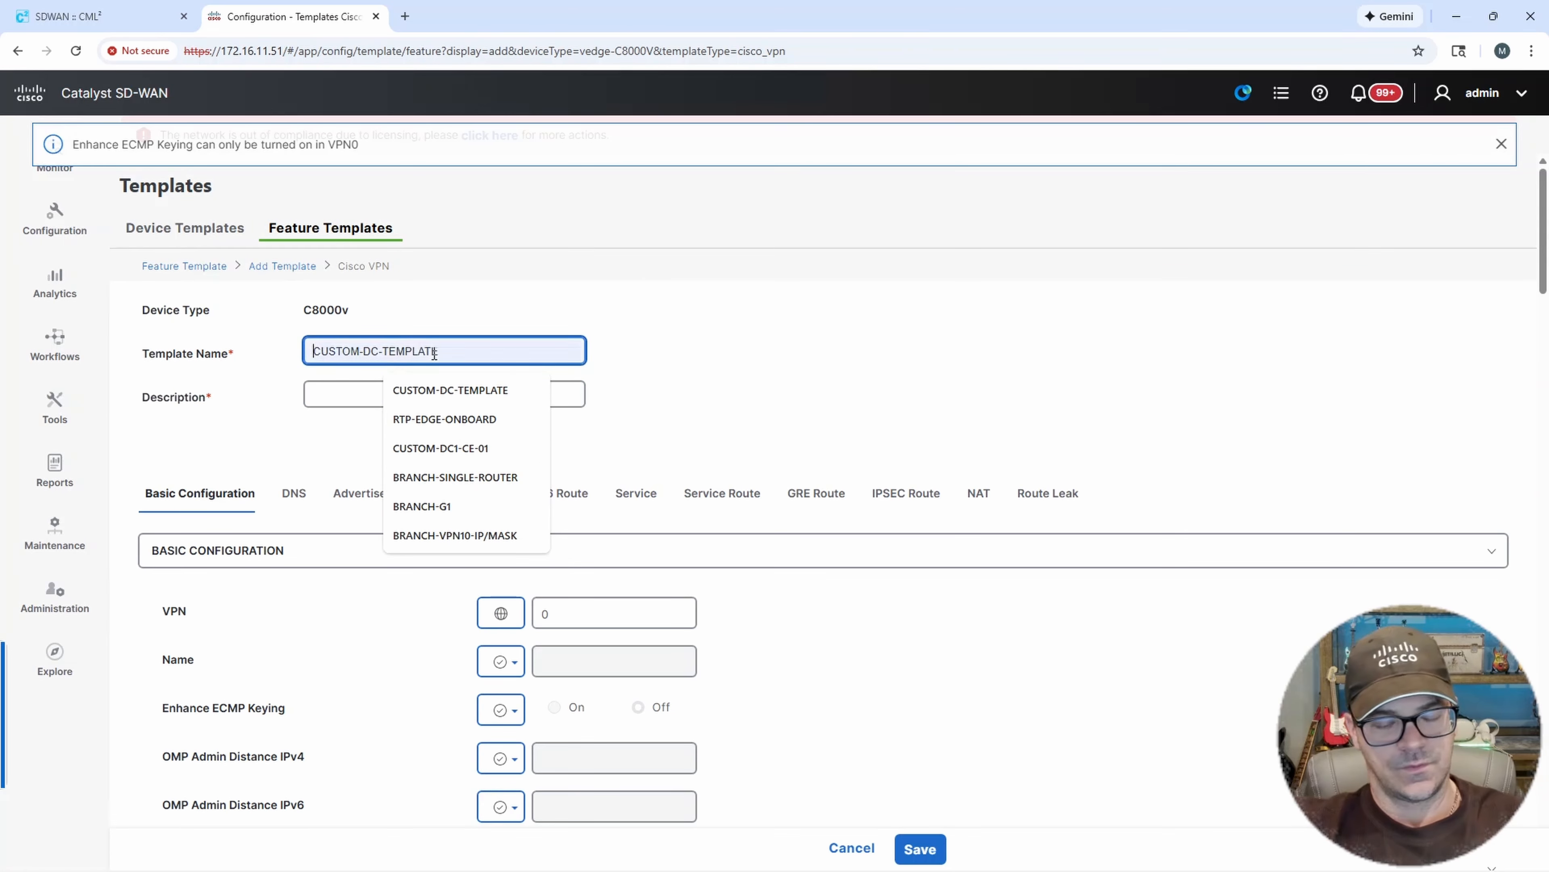
pyautogui.write('DC1-CE-02')
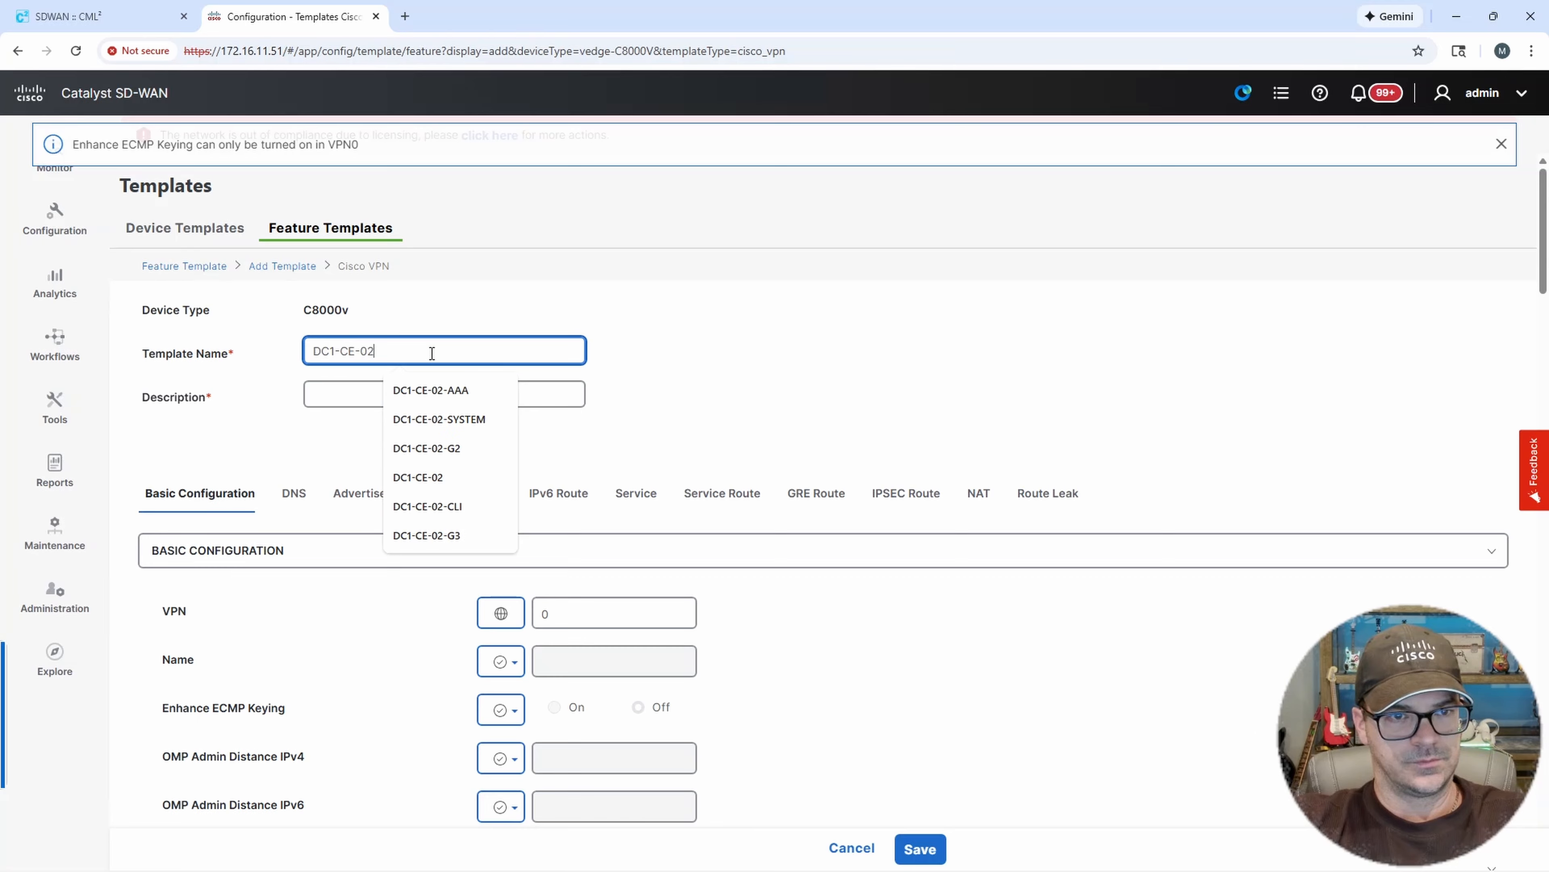
pyautogui.write('-VPN0')
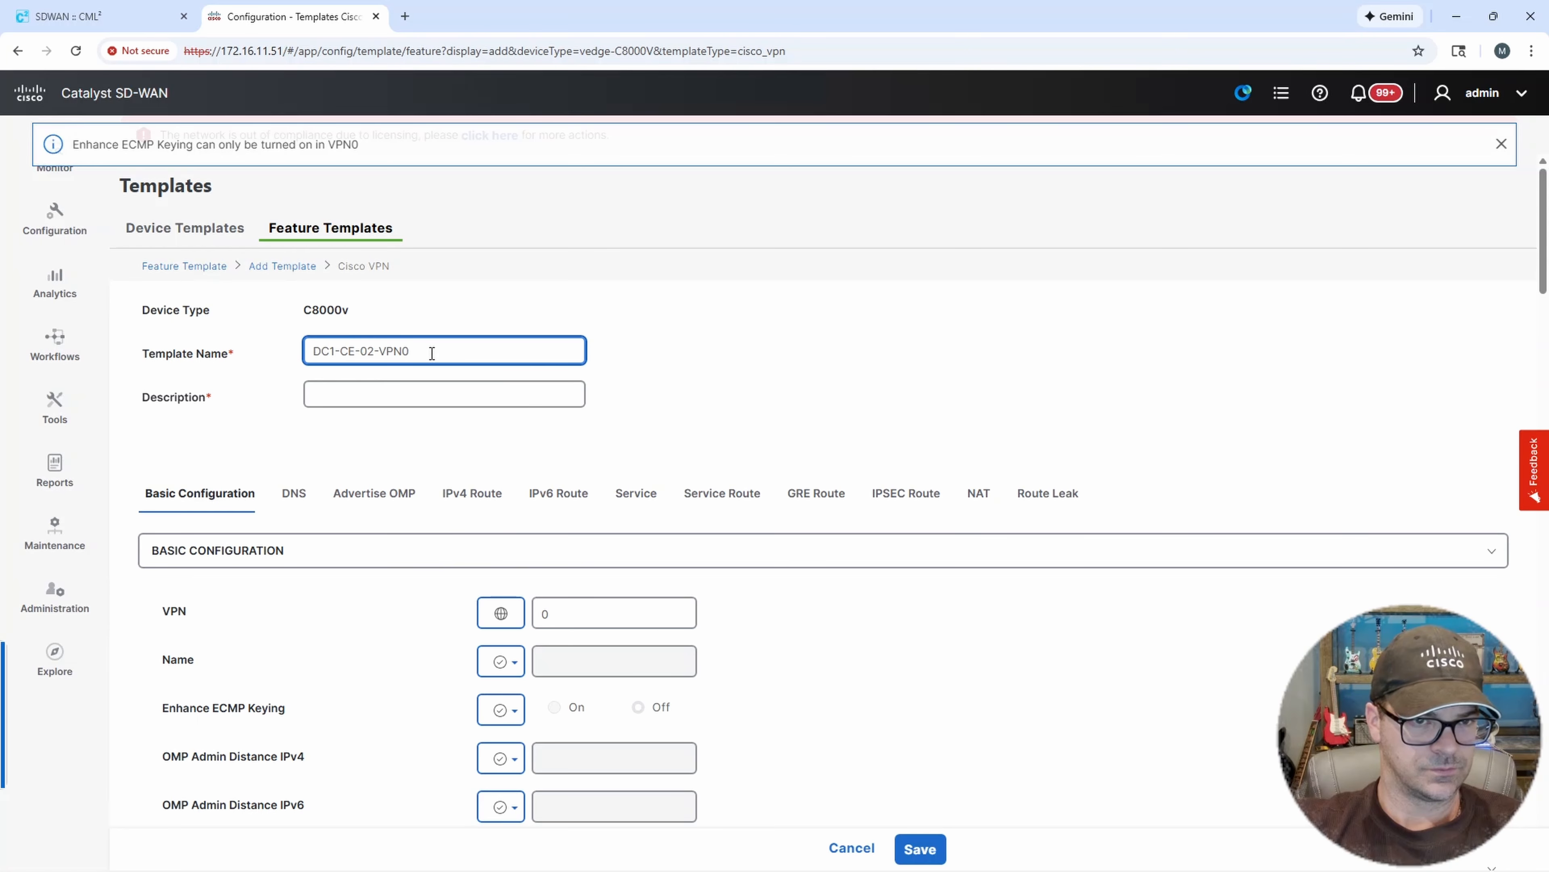
pyautogui.moveTo(431, 352); pyautogui.dragTo(255, 346)
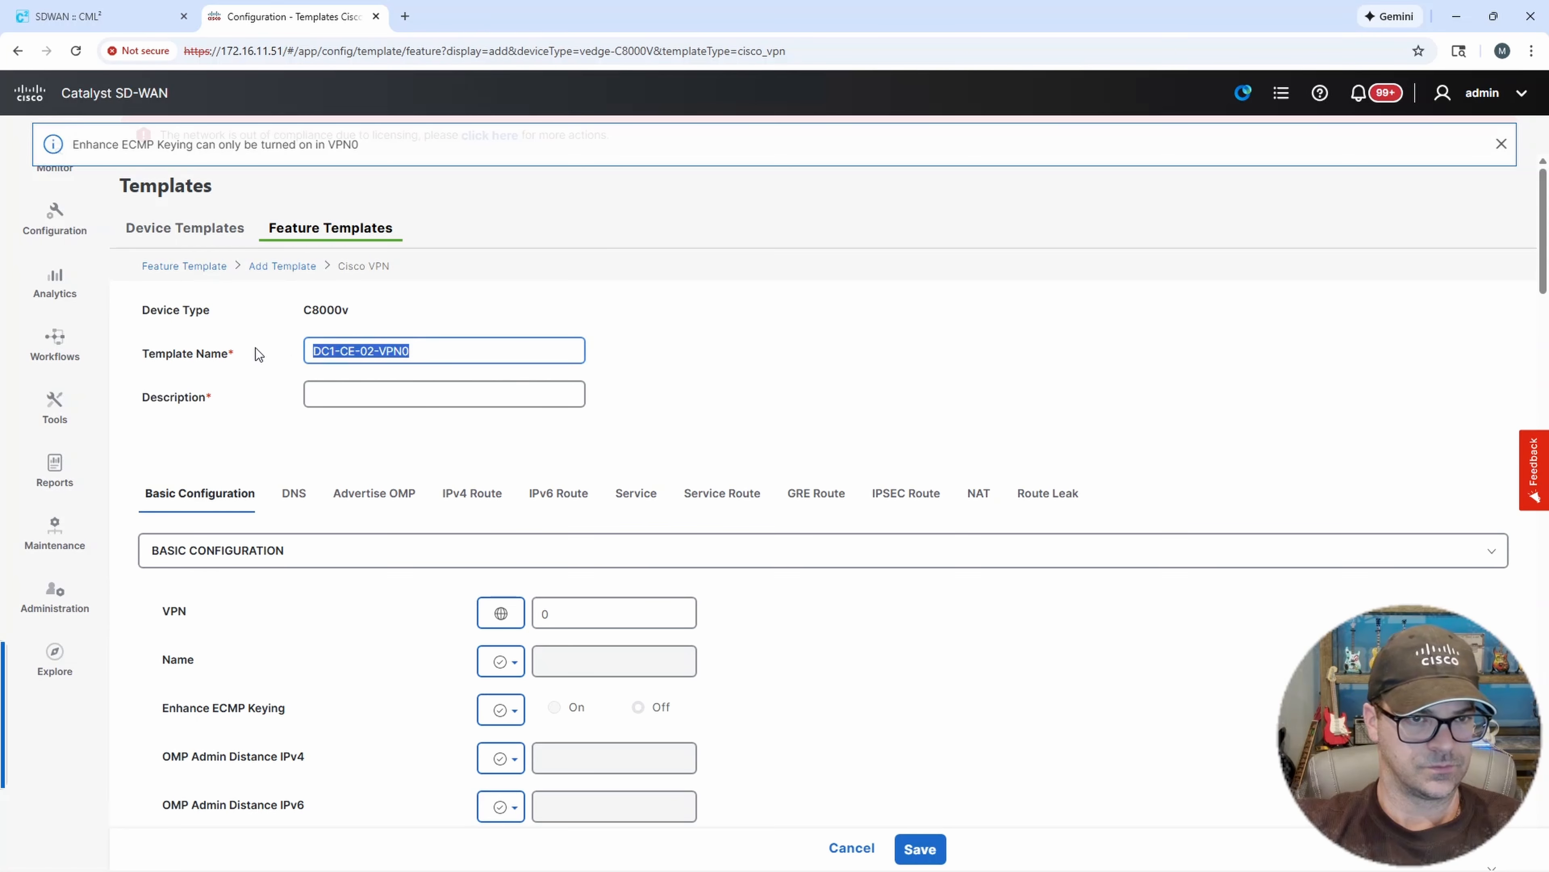
pyautogui.click(332, 399)
pyautogui.hotkey('ctrl', 'v')
# Set the Primary DNS Address (IPv4) to 172.16.11.10 as a global value.
pyautogui.scroll(-1, 671, 506)
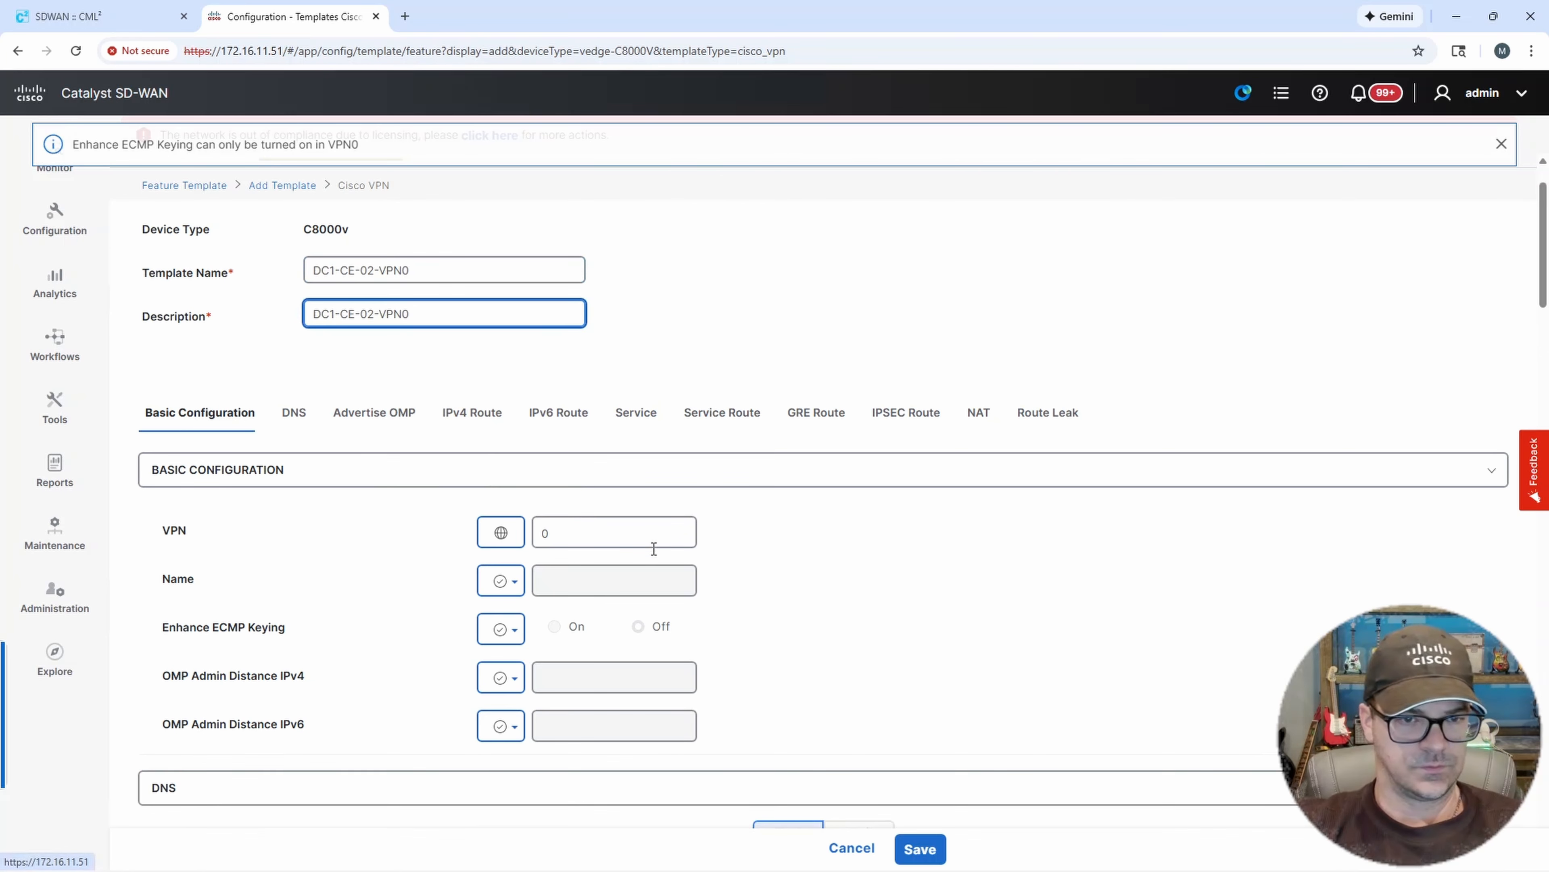
pyautogui.click(553, 535)
pyautogui.scroll(-5, 804, 526)
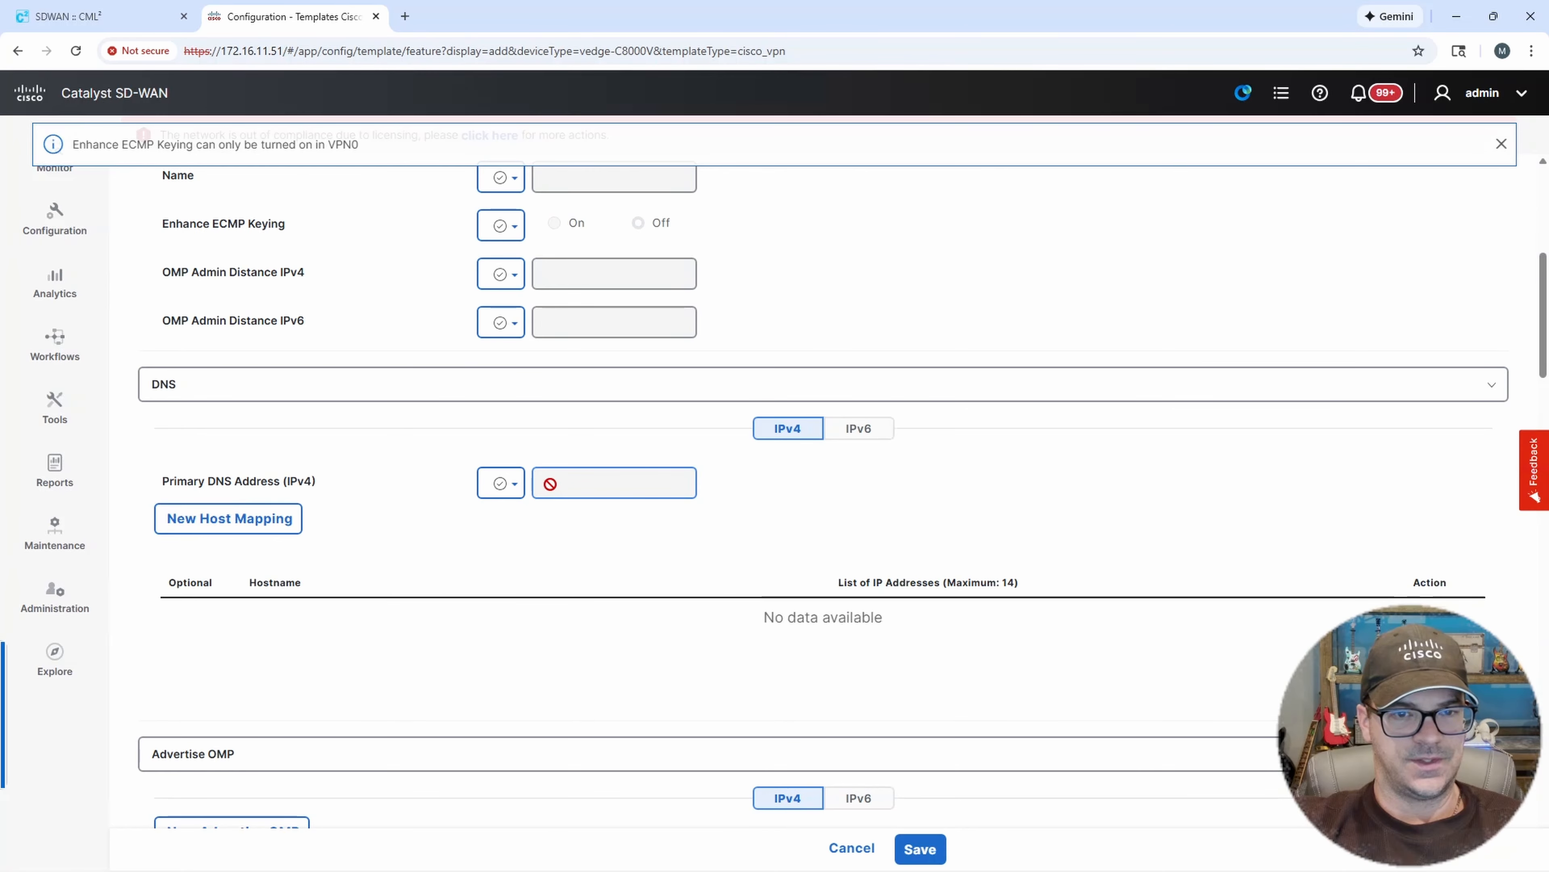
pyautogui.click(514, 486)
pyautogui.click(523, 523)
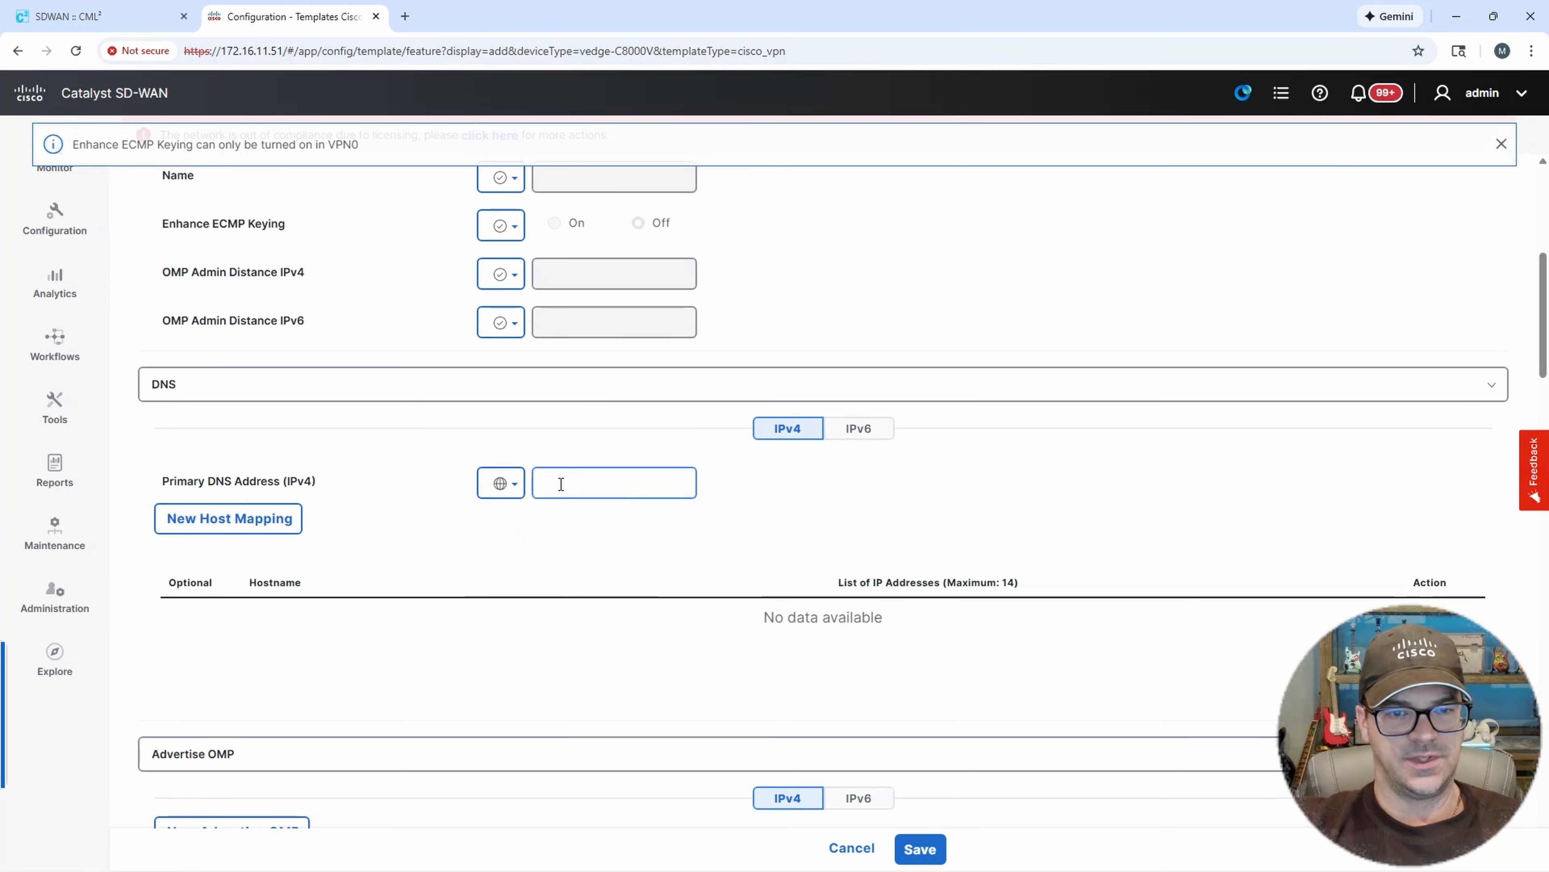
pyautogui.click(564, 481)
pyautogui.write('172.')
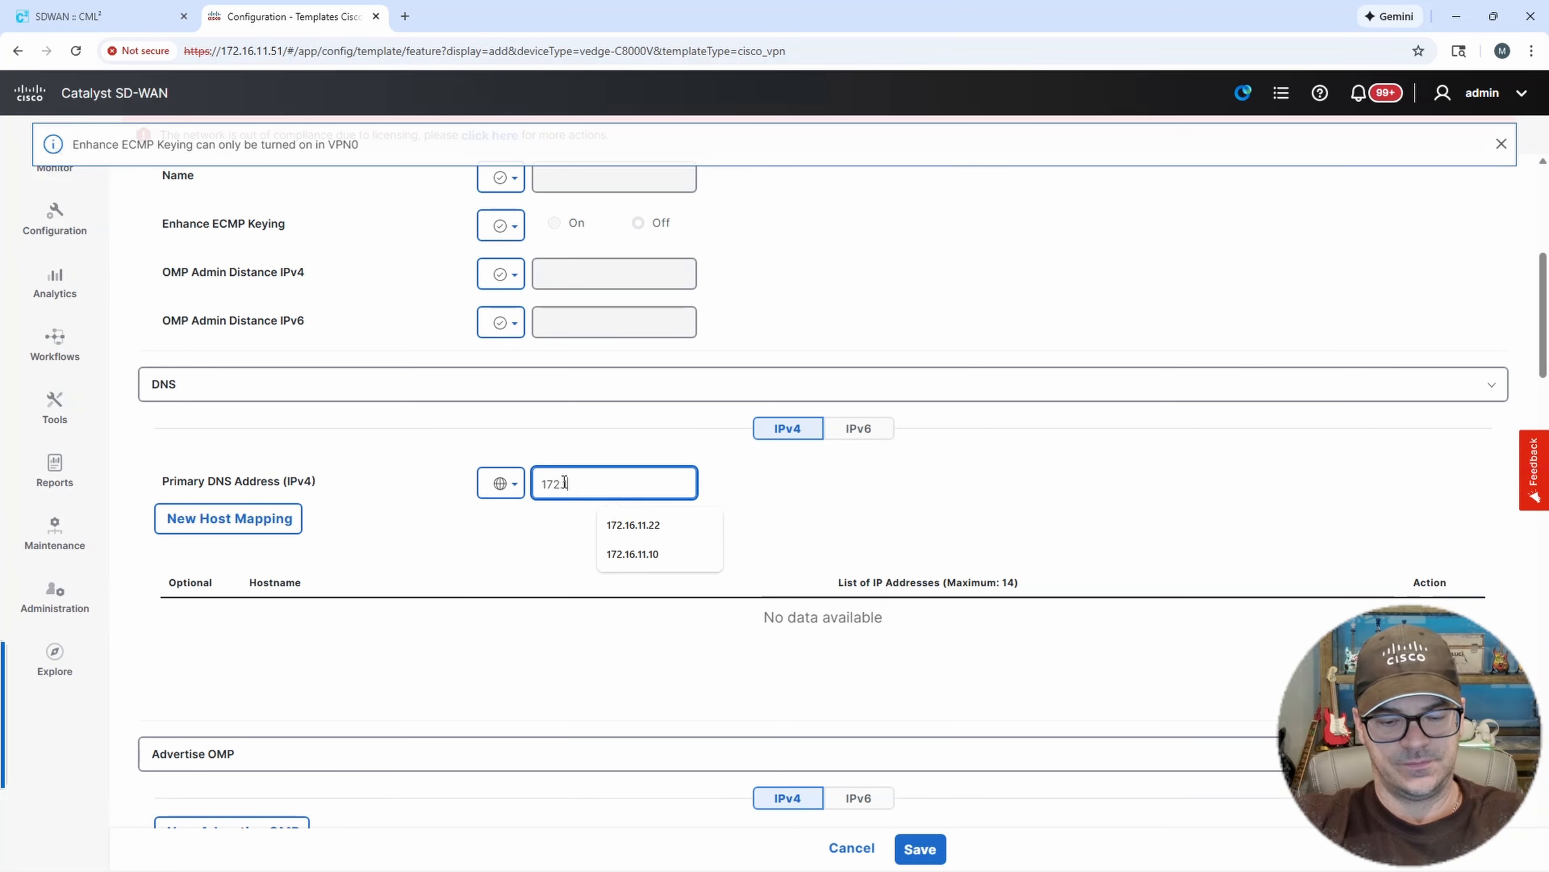
pyautogui.write('16.11.10')
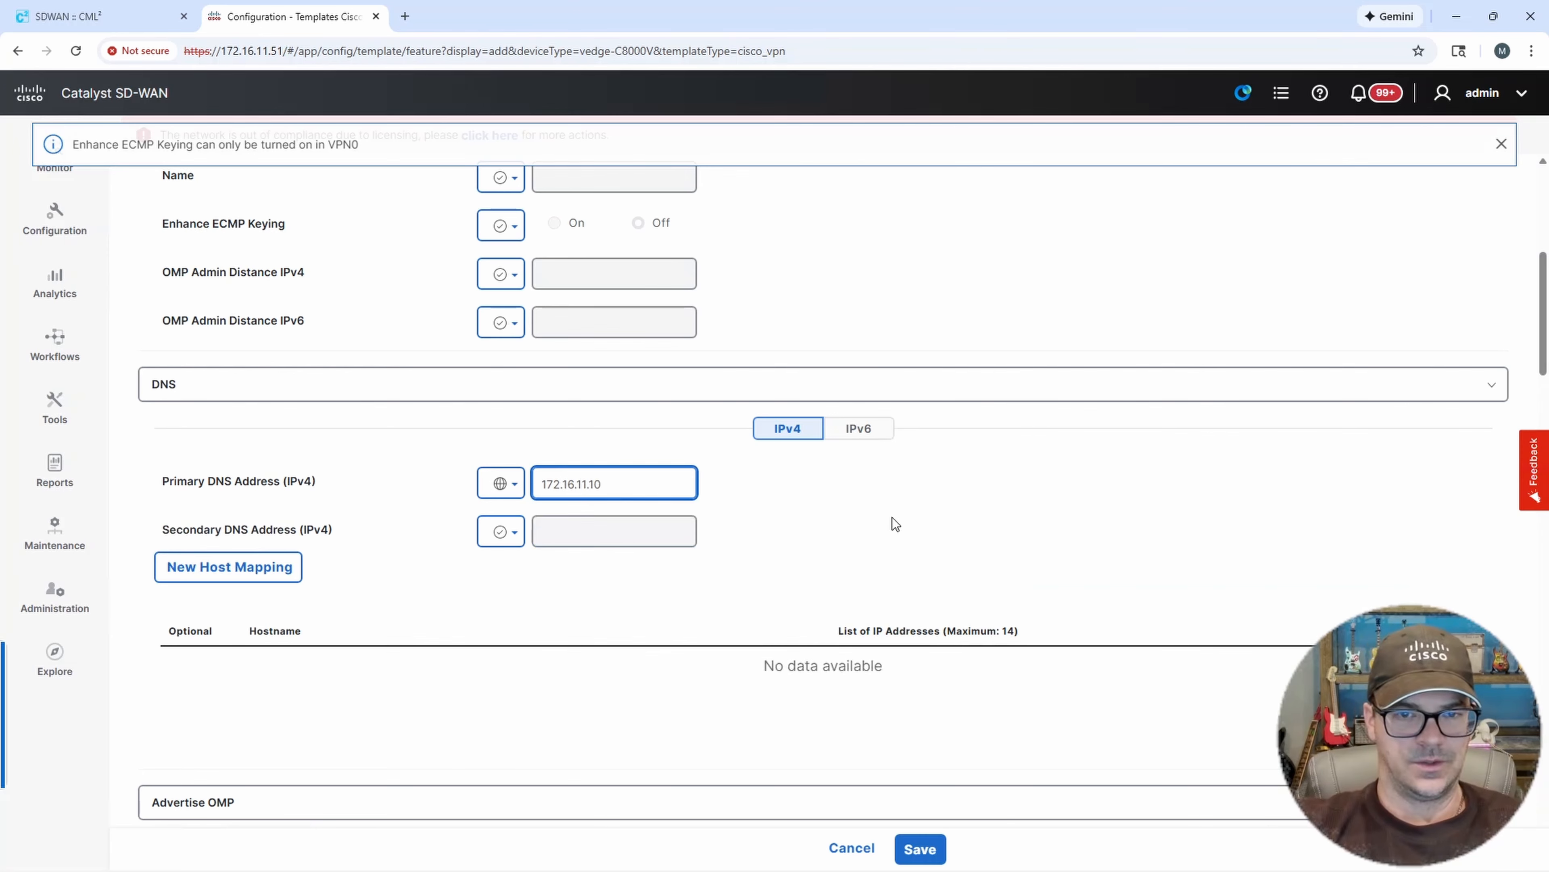
# Add a new IPv4 route with the global prefix 0.0.0.0/0.
pyautogui.scroll(-6, 891, 516)
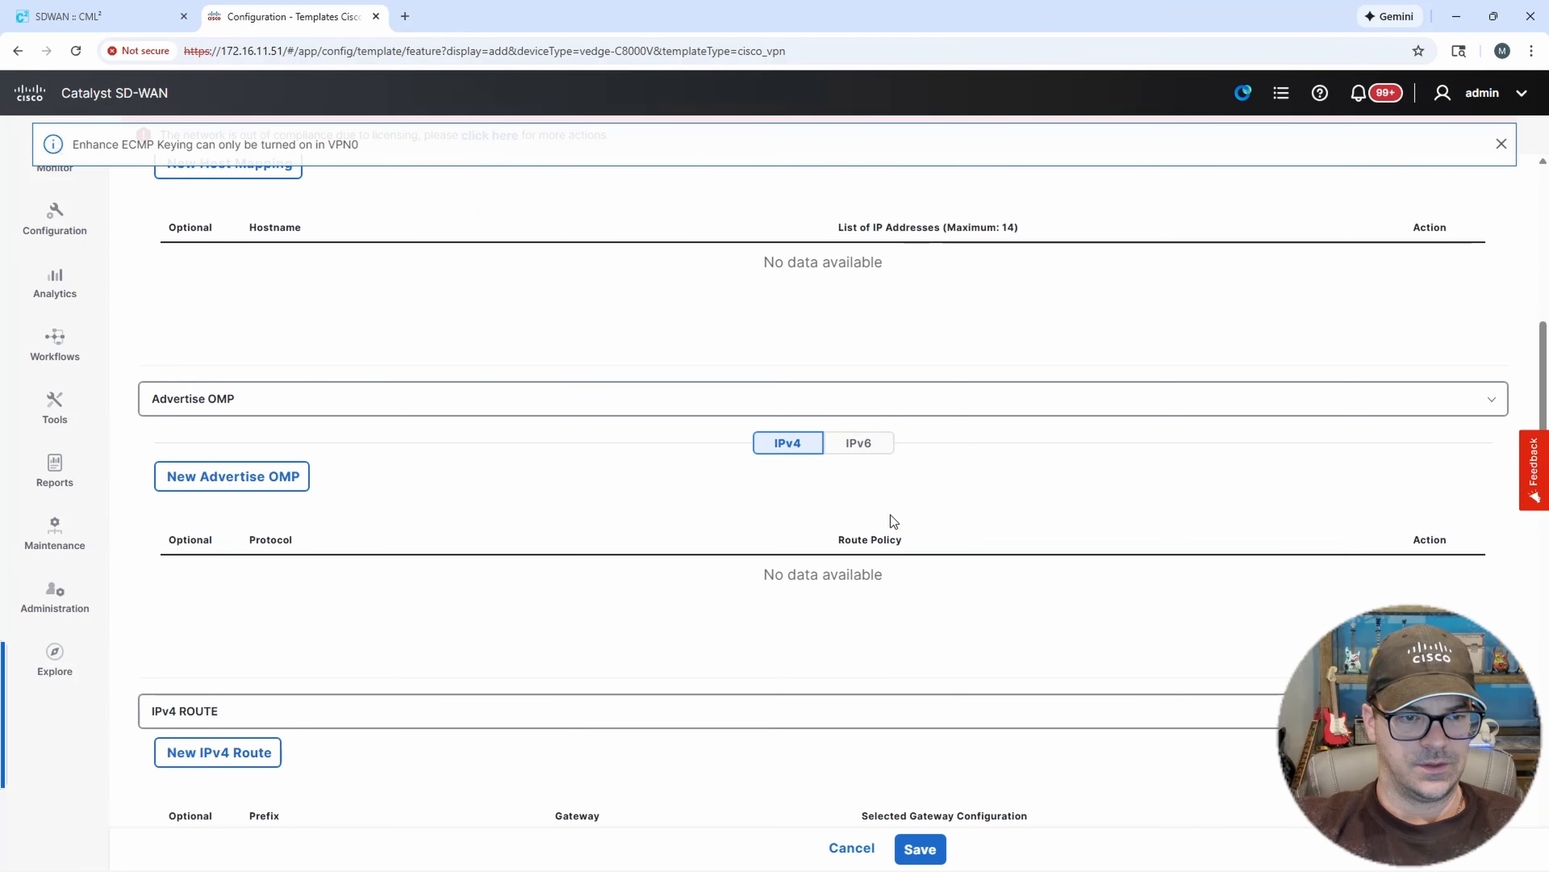
pyautogui.scroll(-4, 890, 515)
pyautogui.click(253, 513)
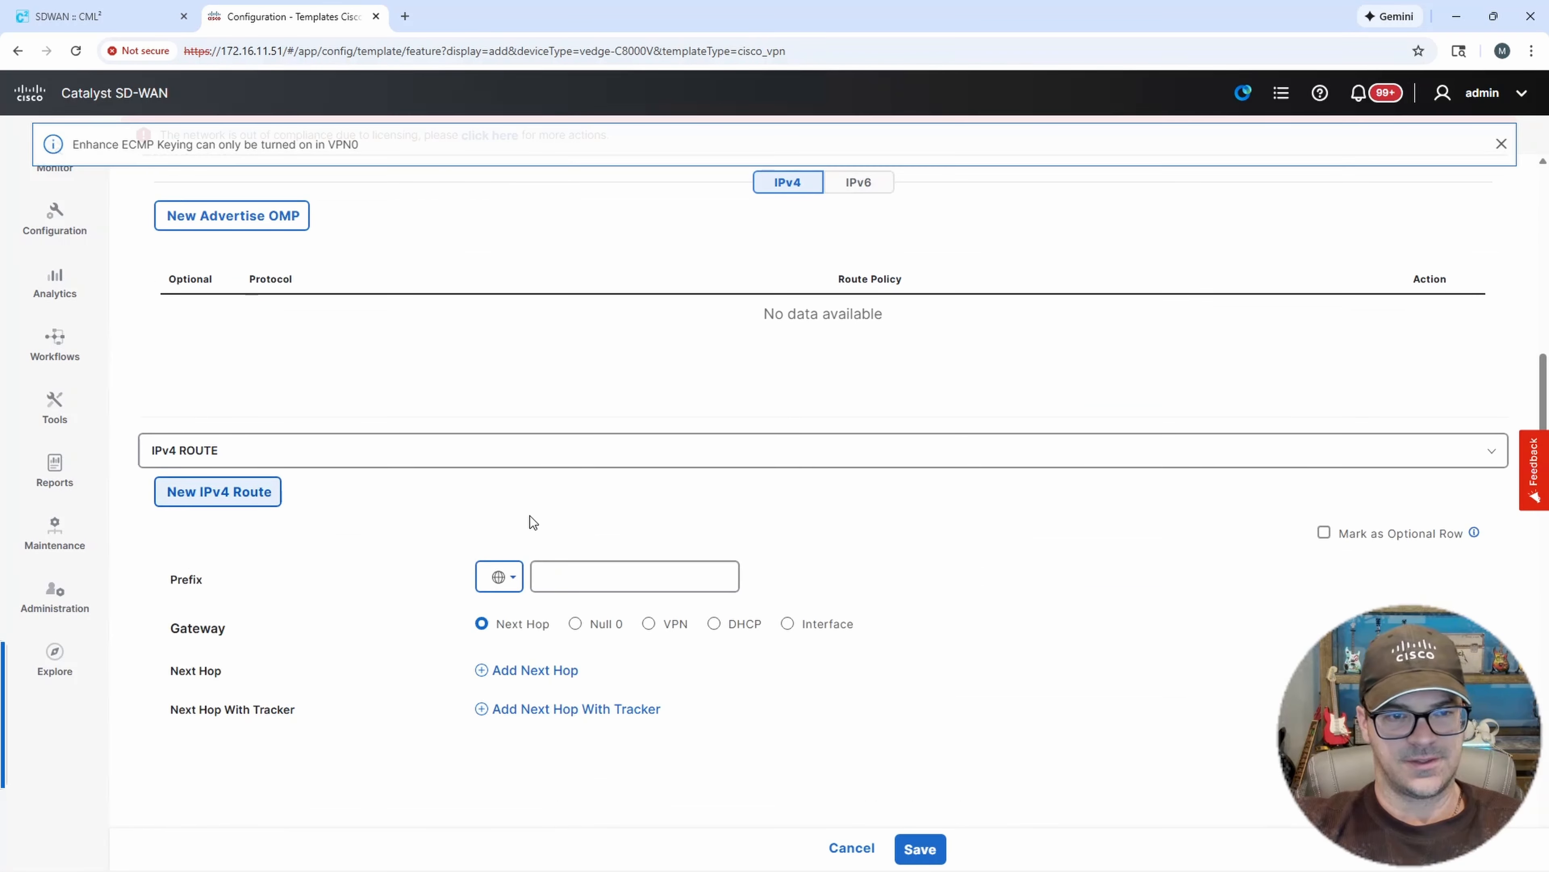
pyautogui.scroll(-1, 530, 516)
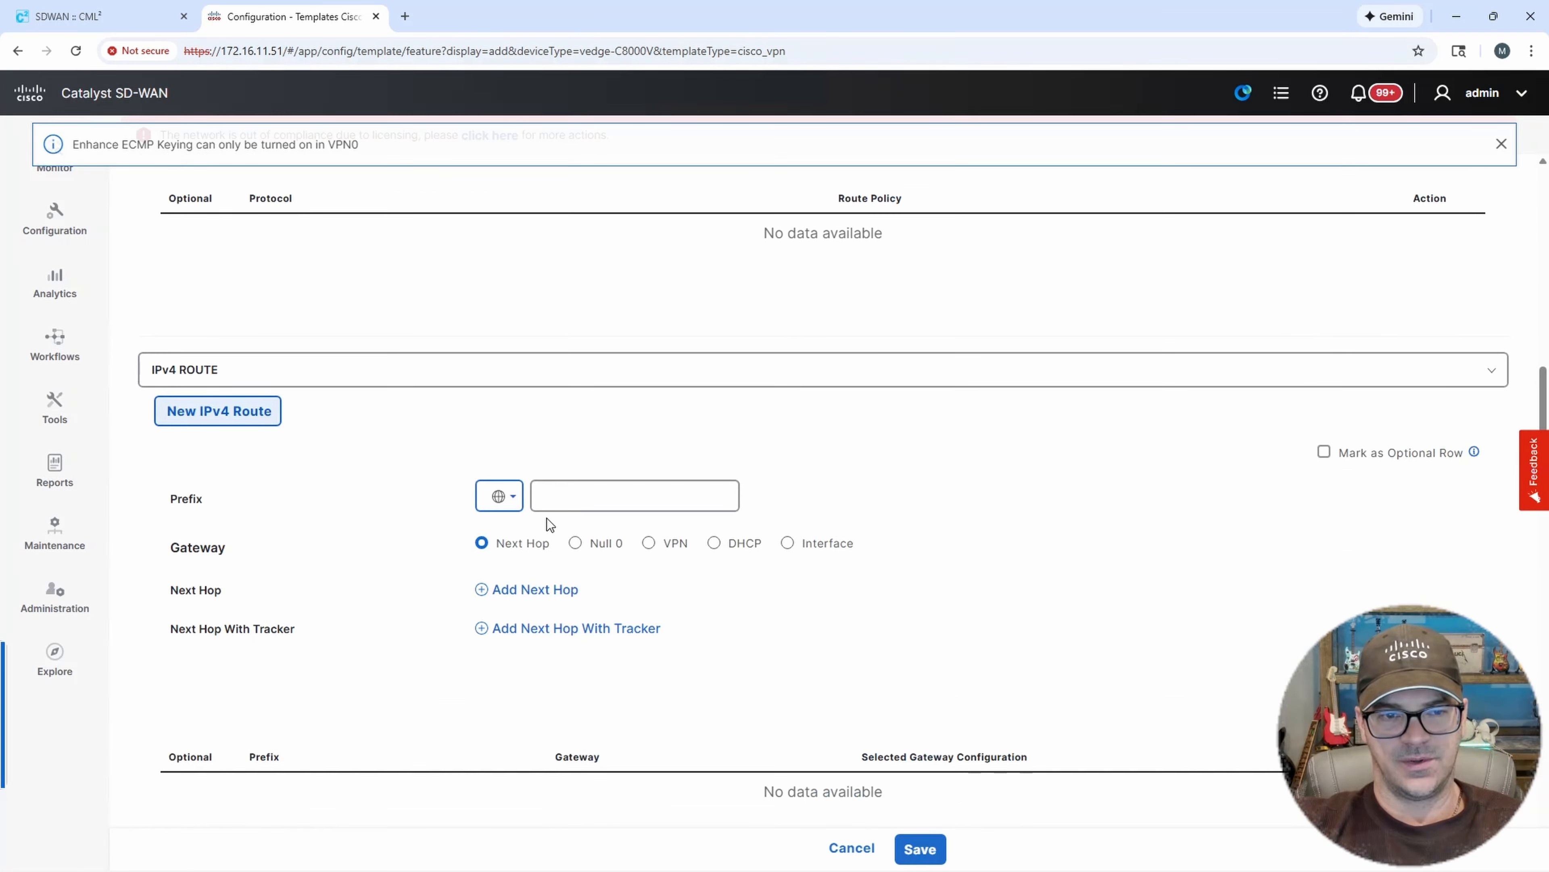
pyautogui.click(513, 497)
pyautogui.click(531, 537)
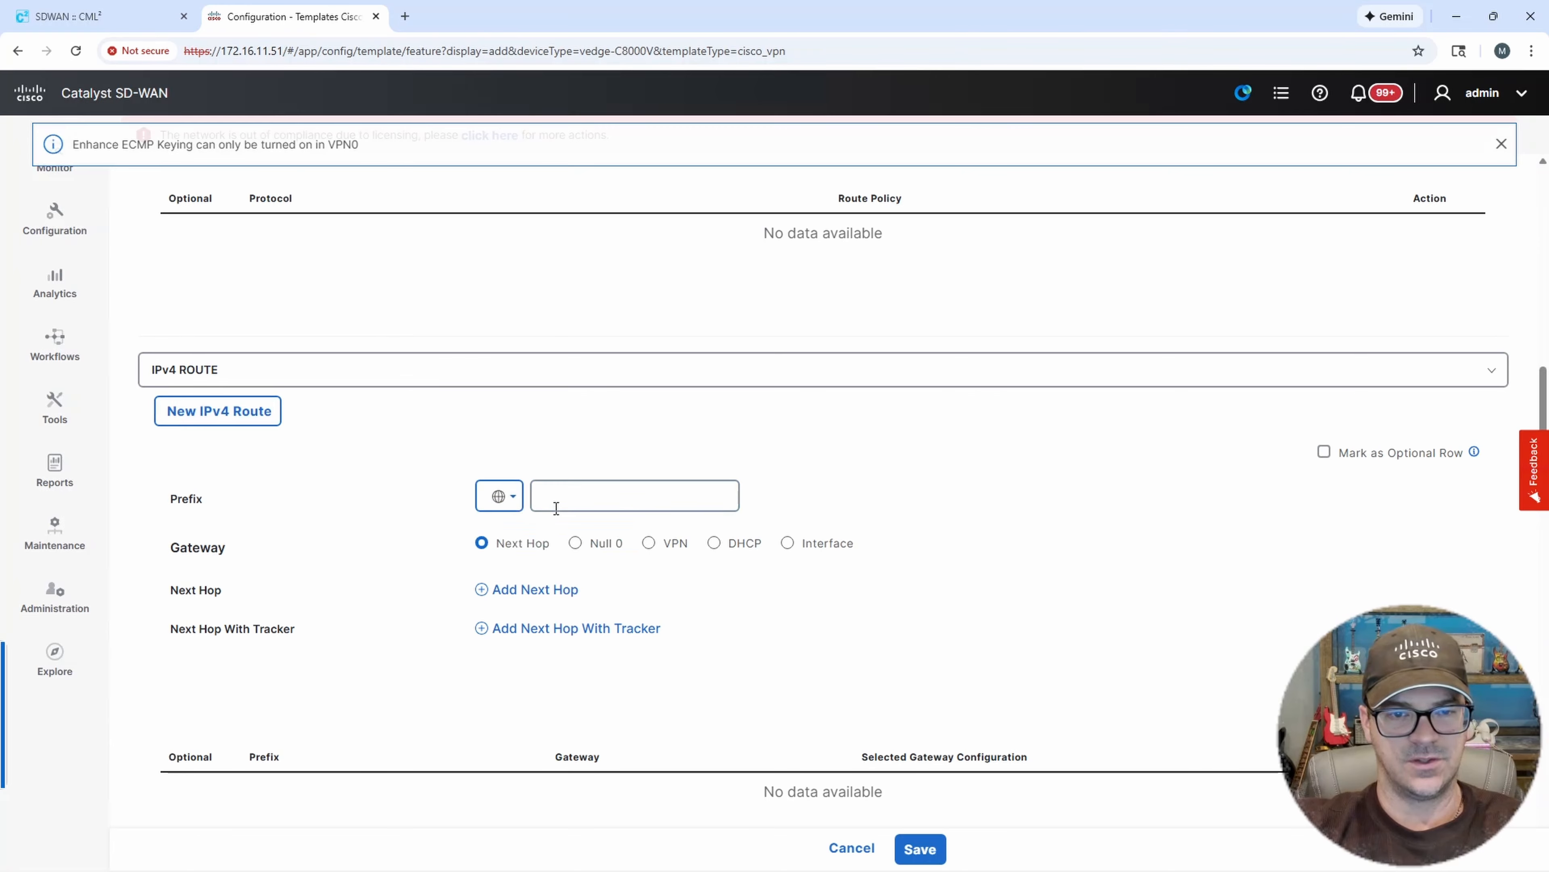
pyautogui.click(568, 493)
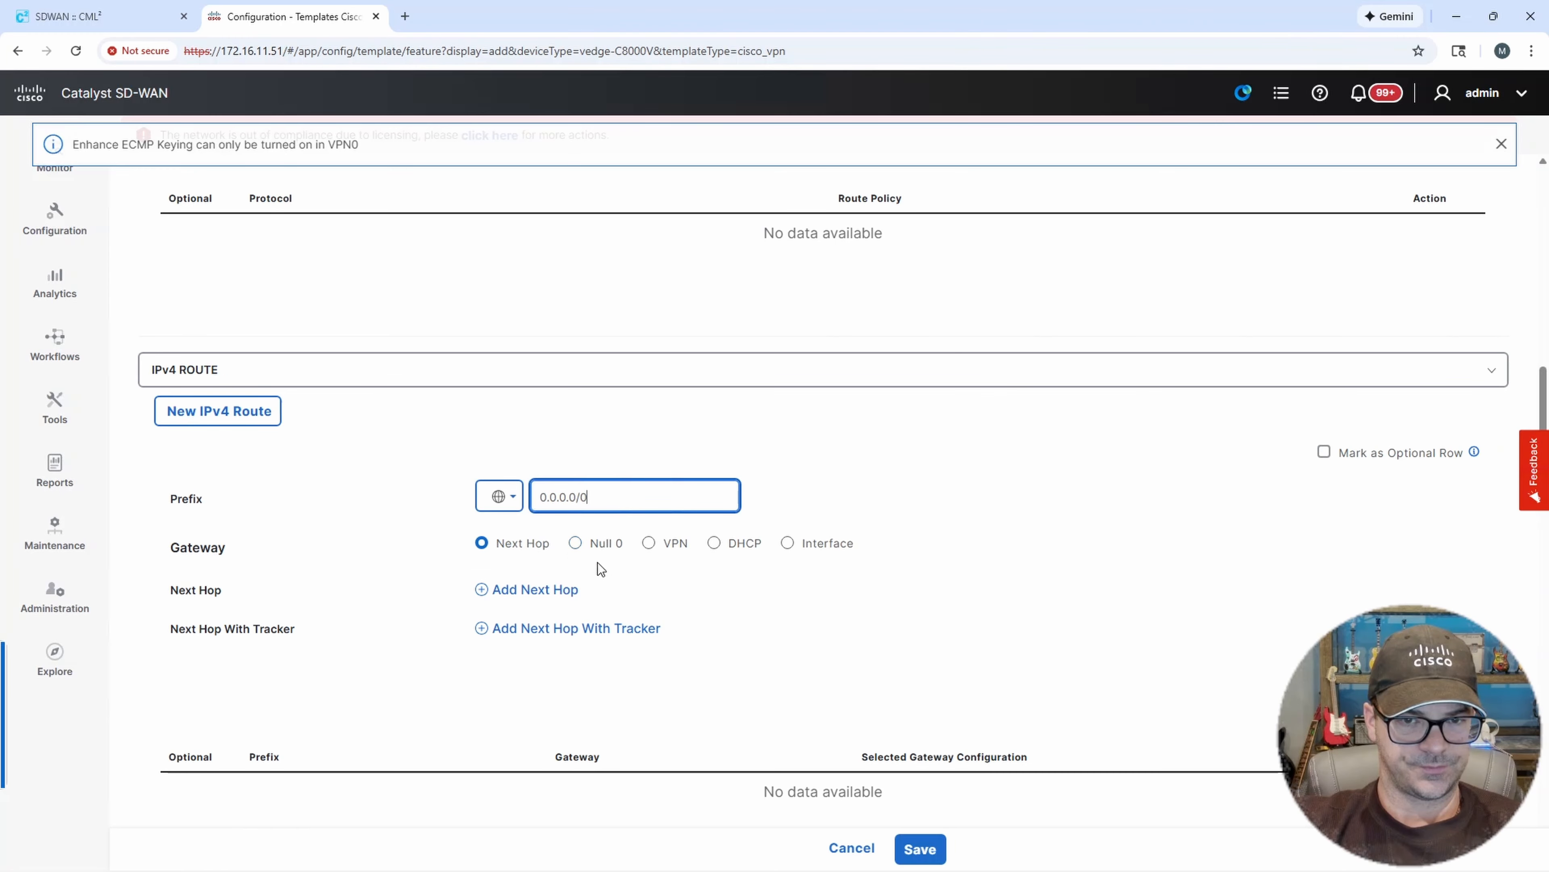
# Add a next hop of 172.16.11.4 to the new default route.
pyautogui.click(512, 592)
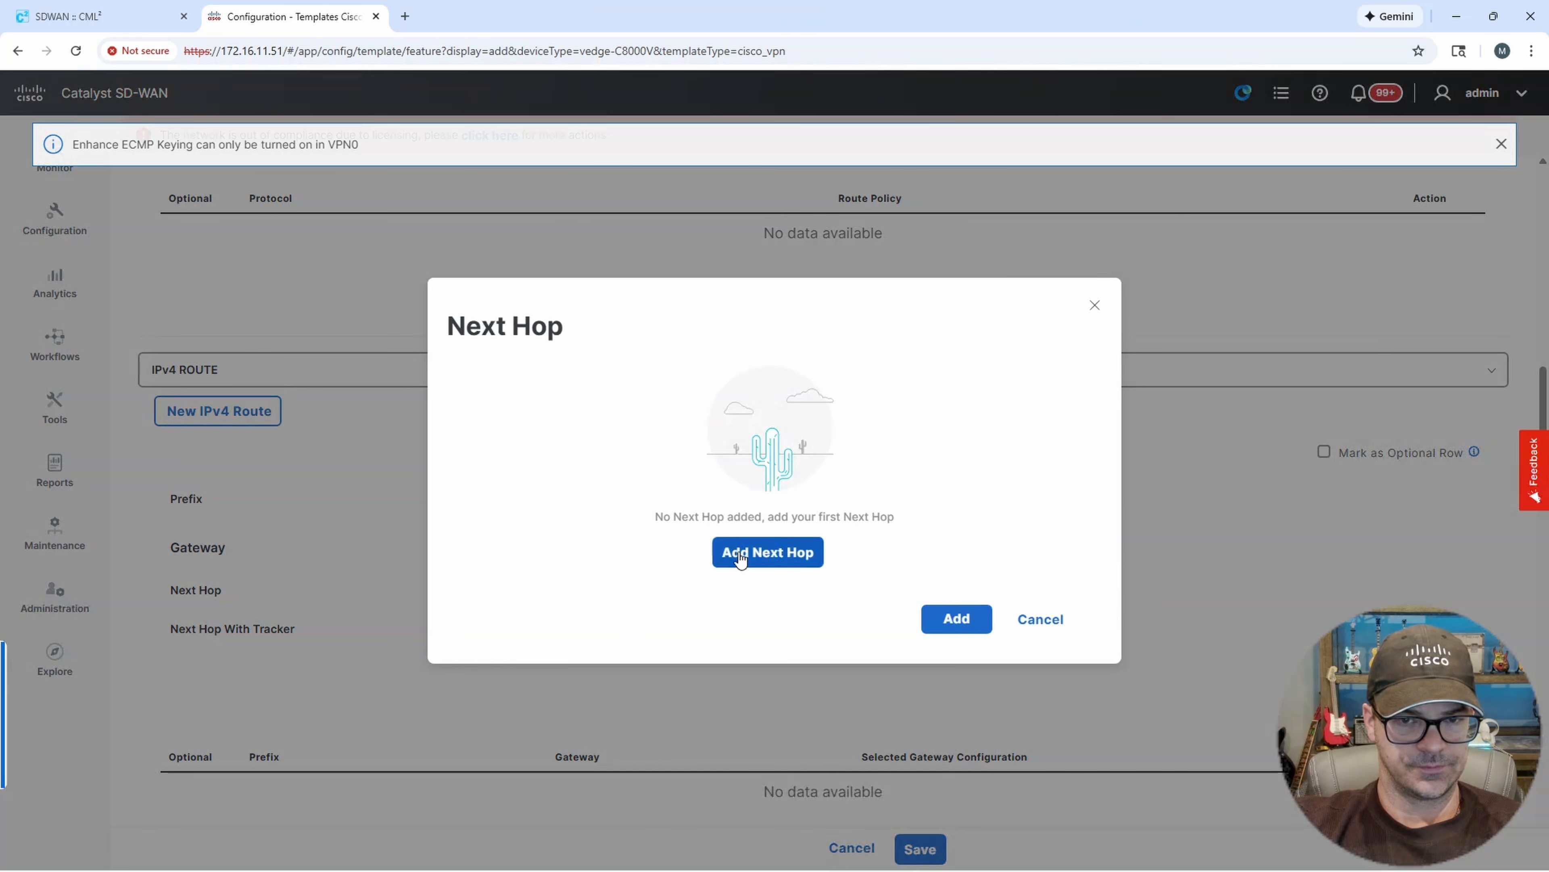
pyautogui.click(748, 552)
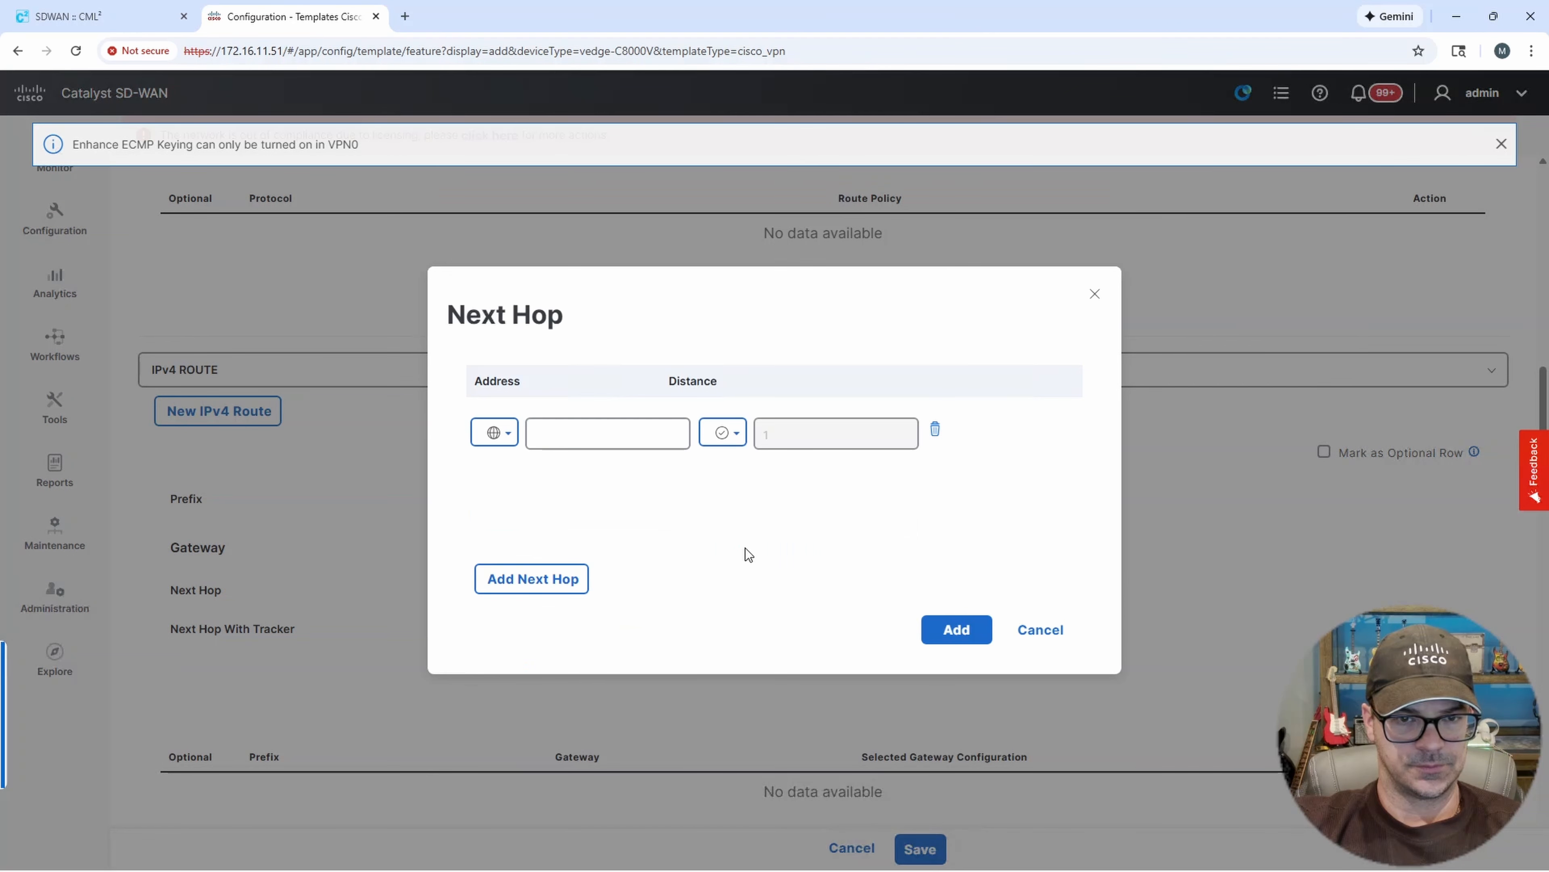
pyautogui.click(560, 435)
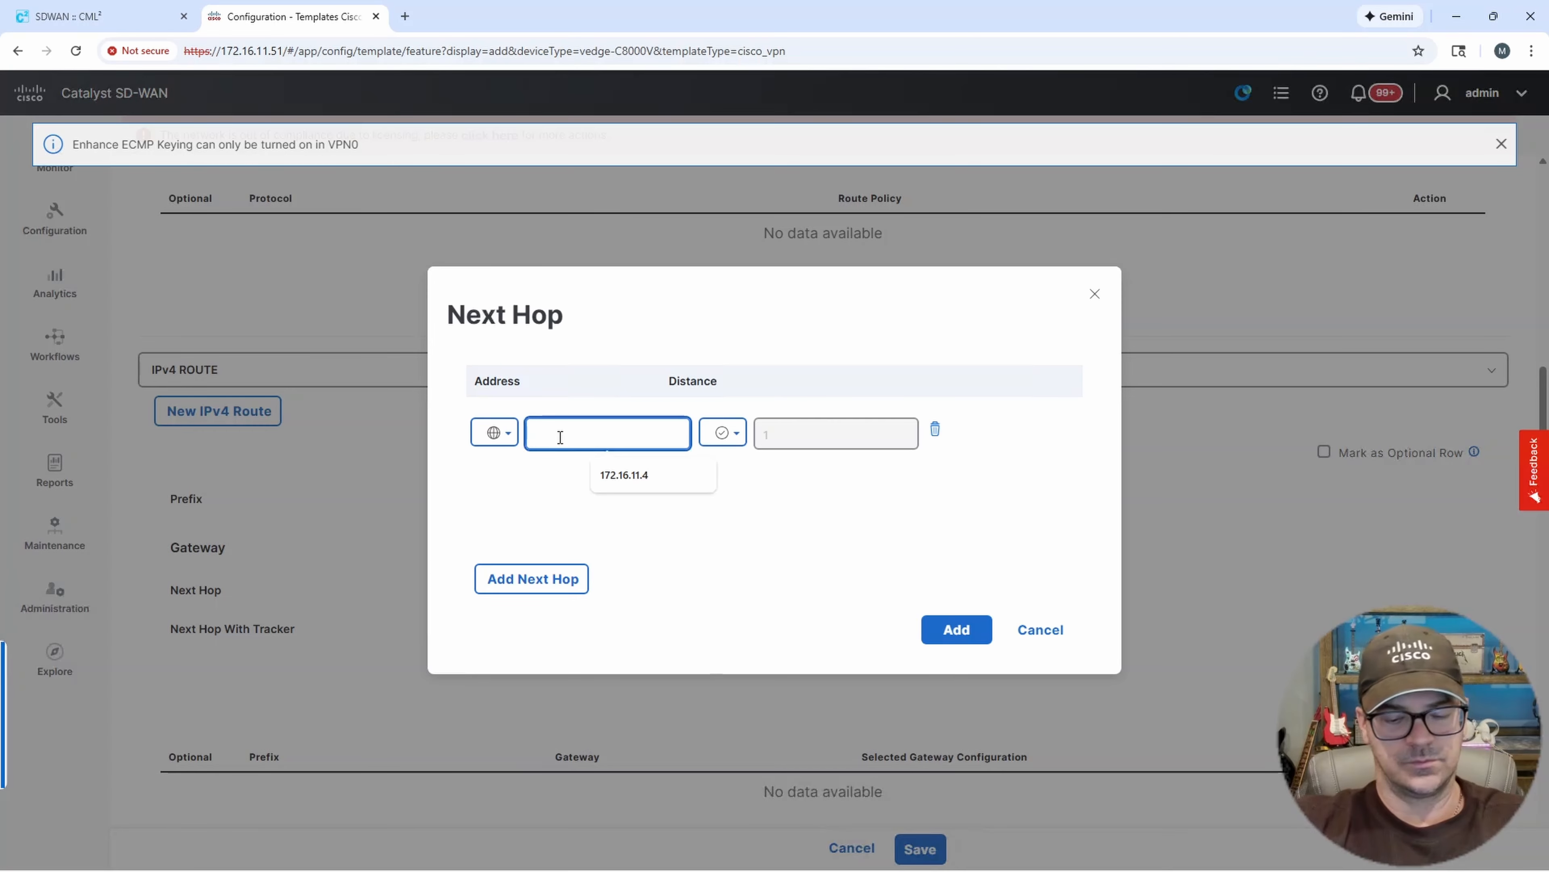
pyautogui.write('172.16.11.4')
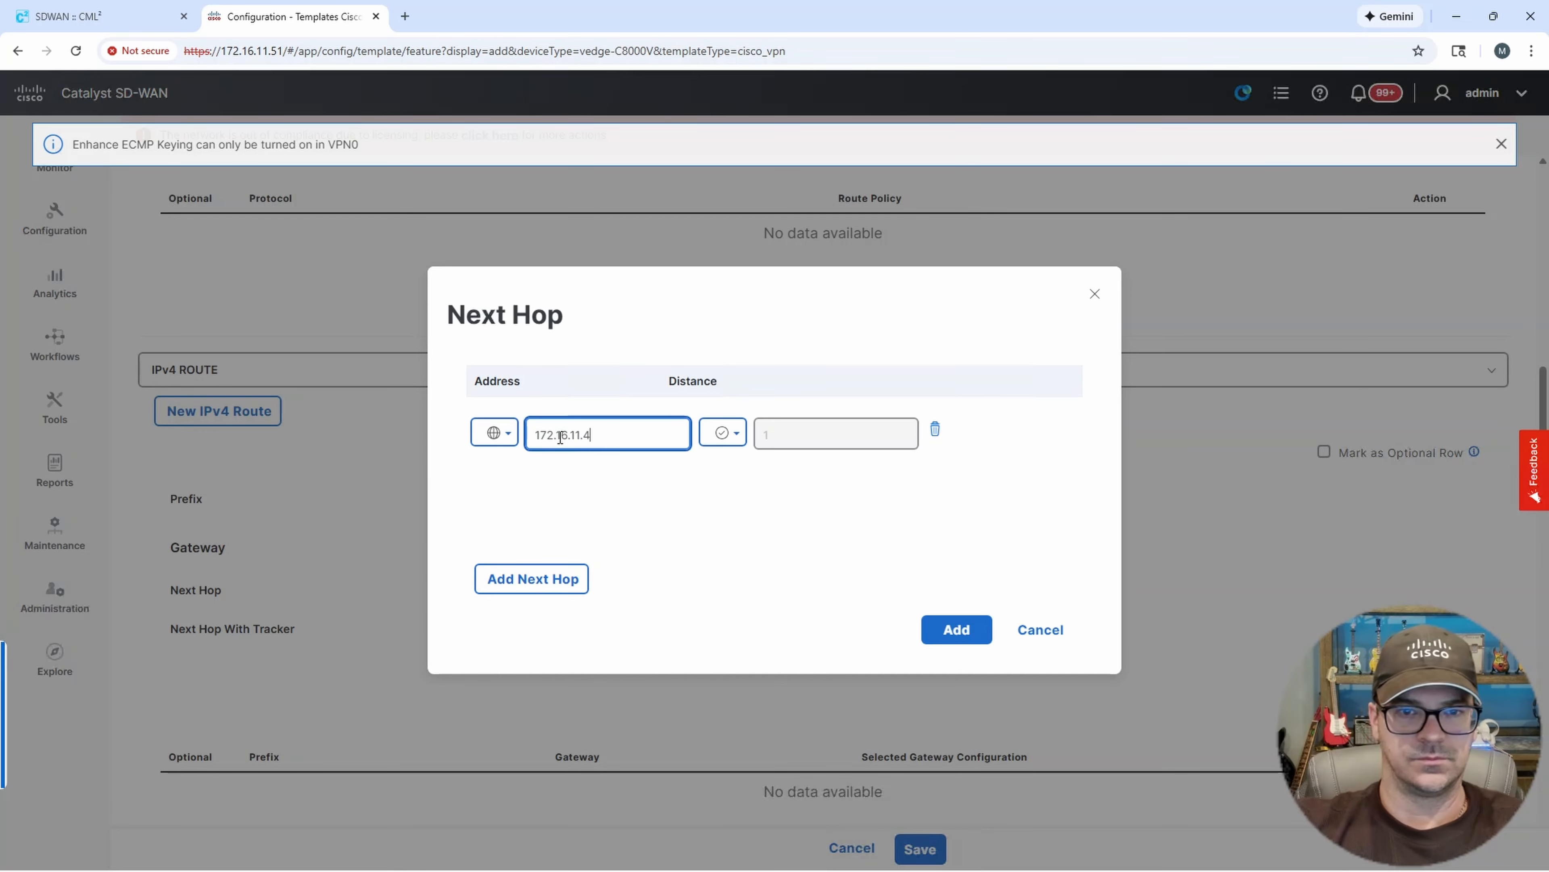
pyautogui.click(957, 629)
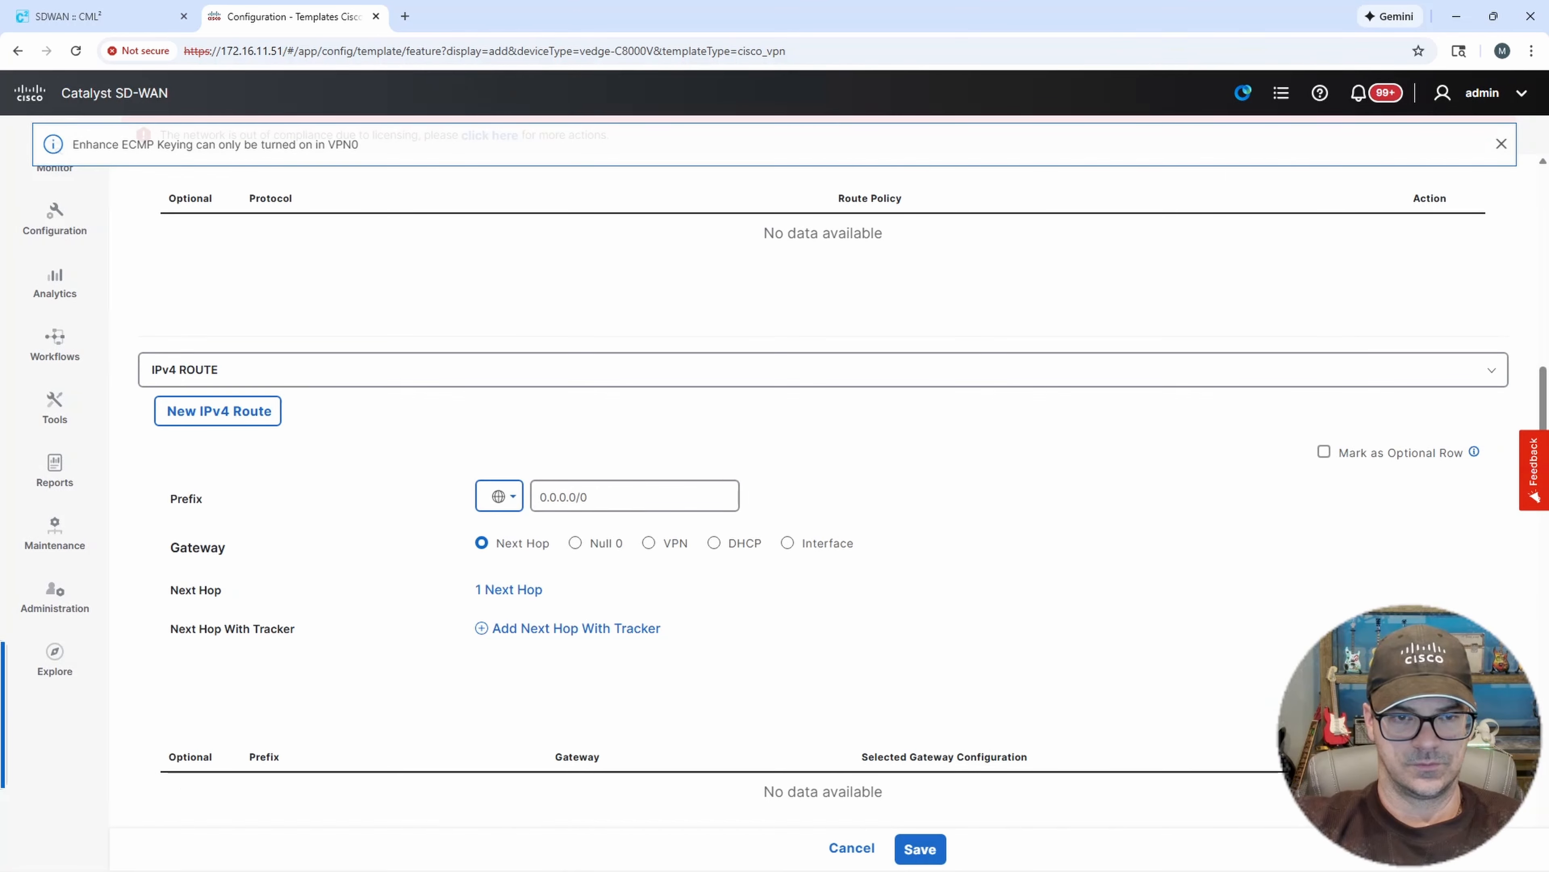
# Add the 0.0.0.0/0 route to the route list and save the DC1-CE-02-VPN0 template.
pyautogui.click(1406, 687)
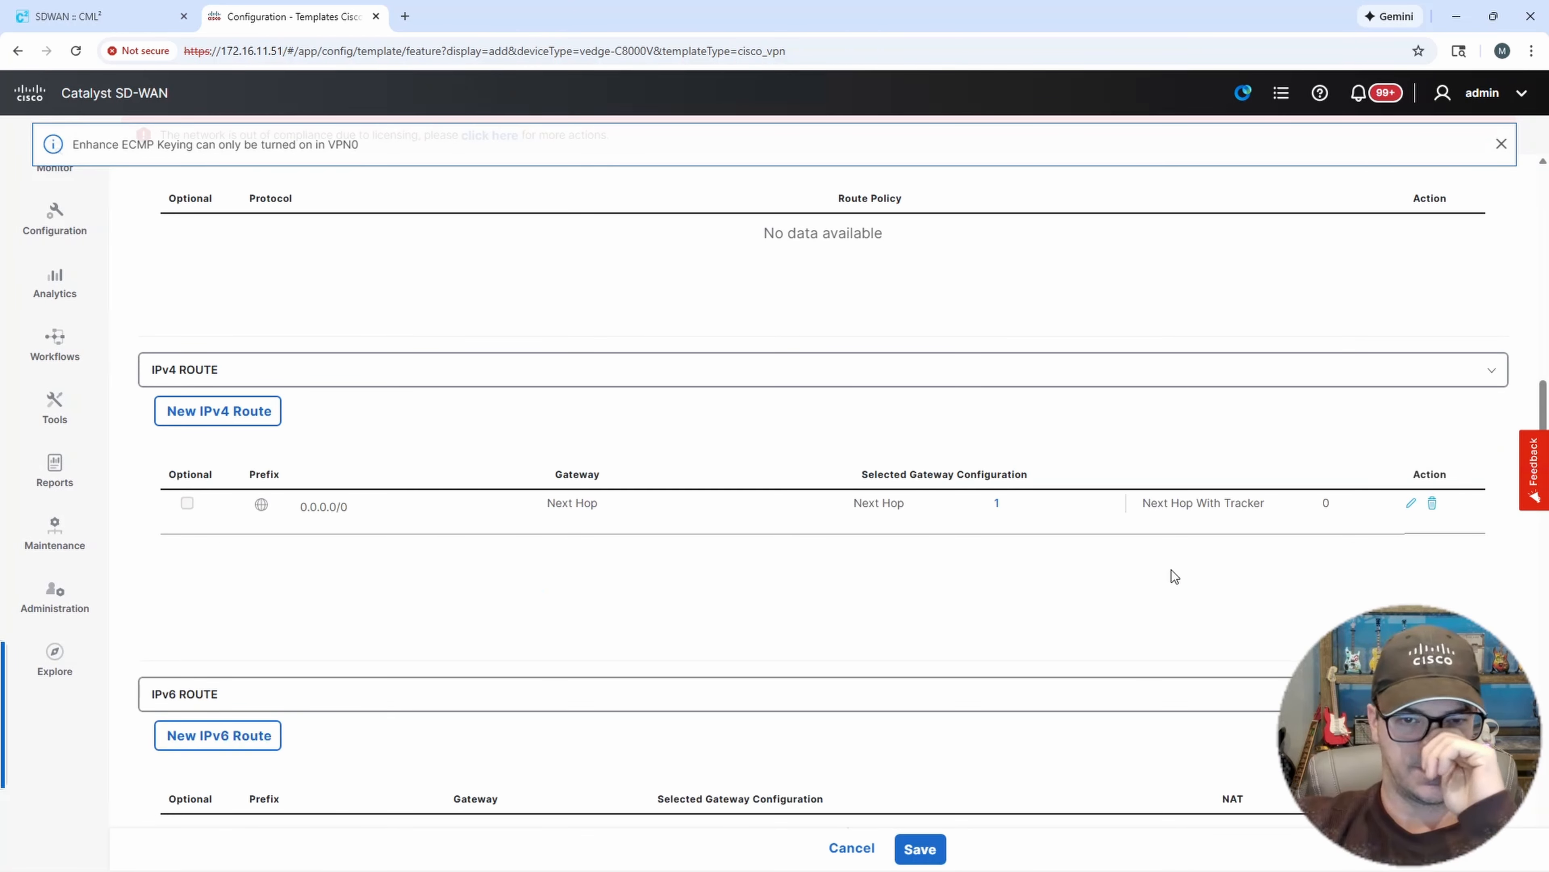
pyautogui.scroll(-10, 1104, 553)
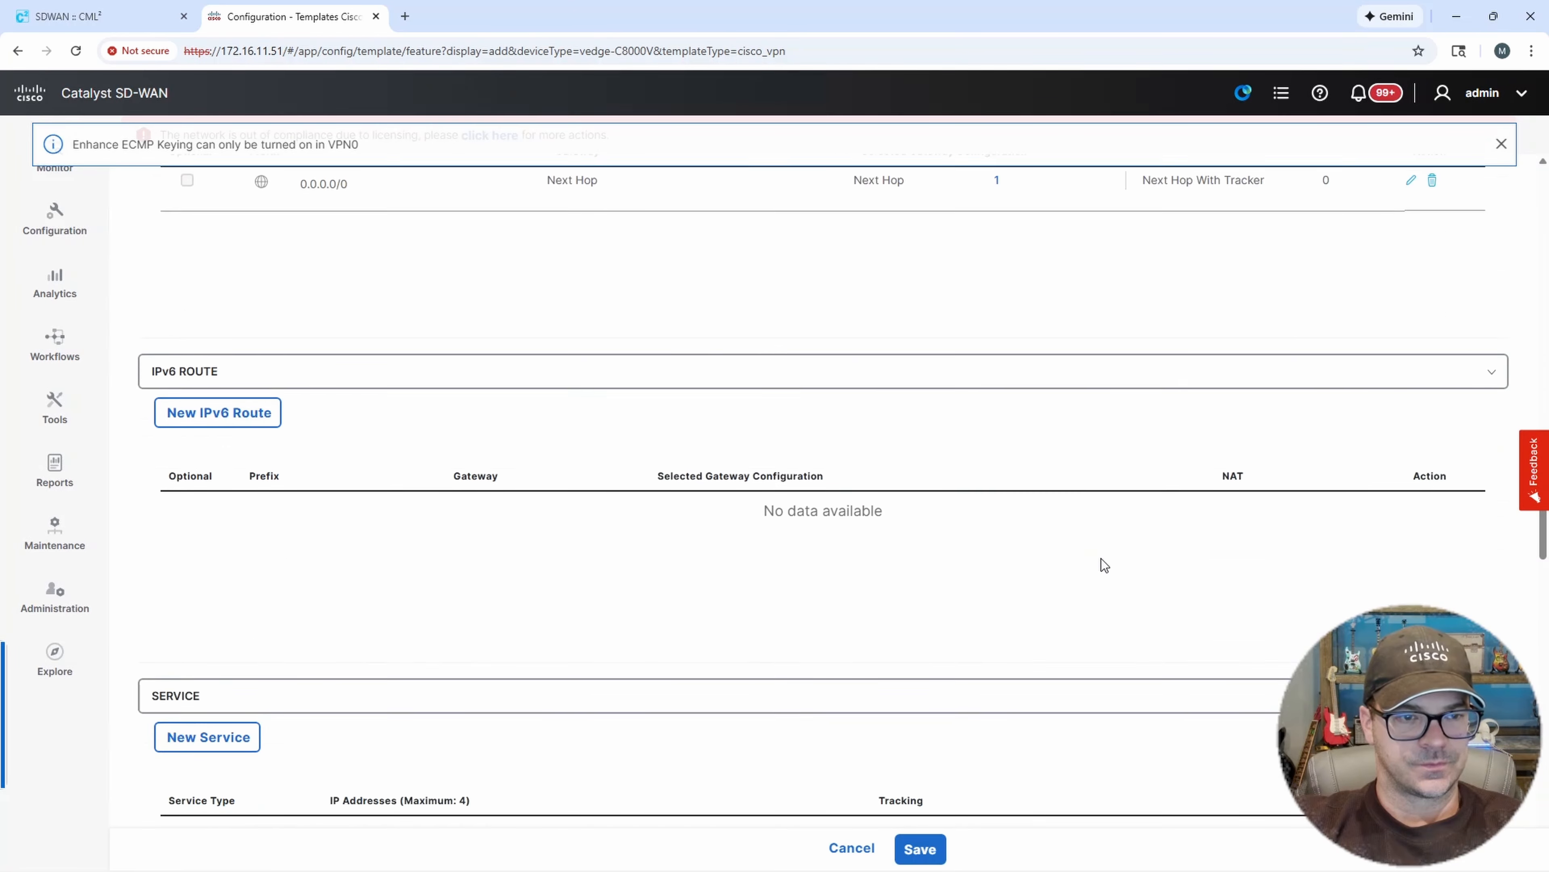
pyautogui.scroll(-12, 1102, 564)
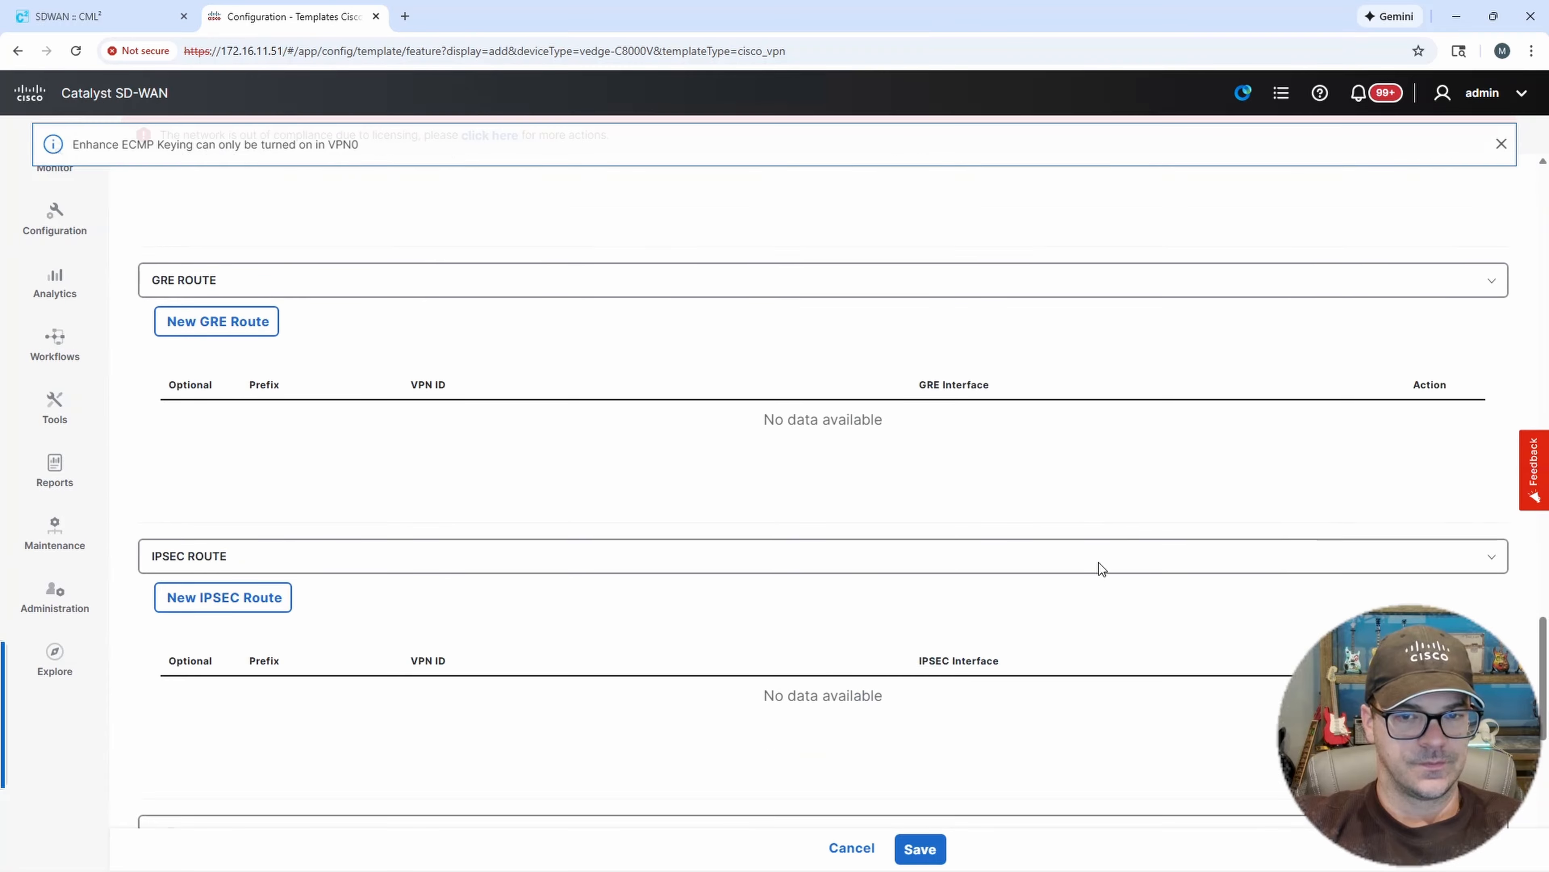
pyautogui.click(921, 847)
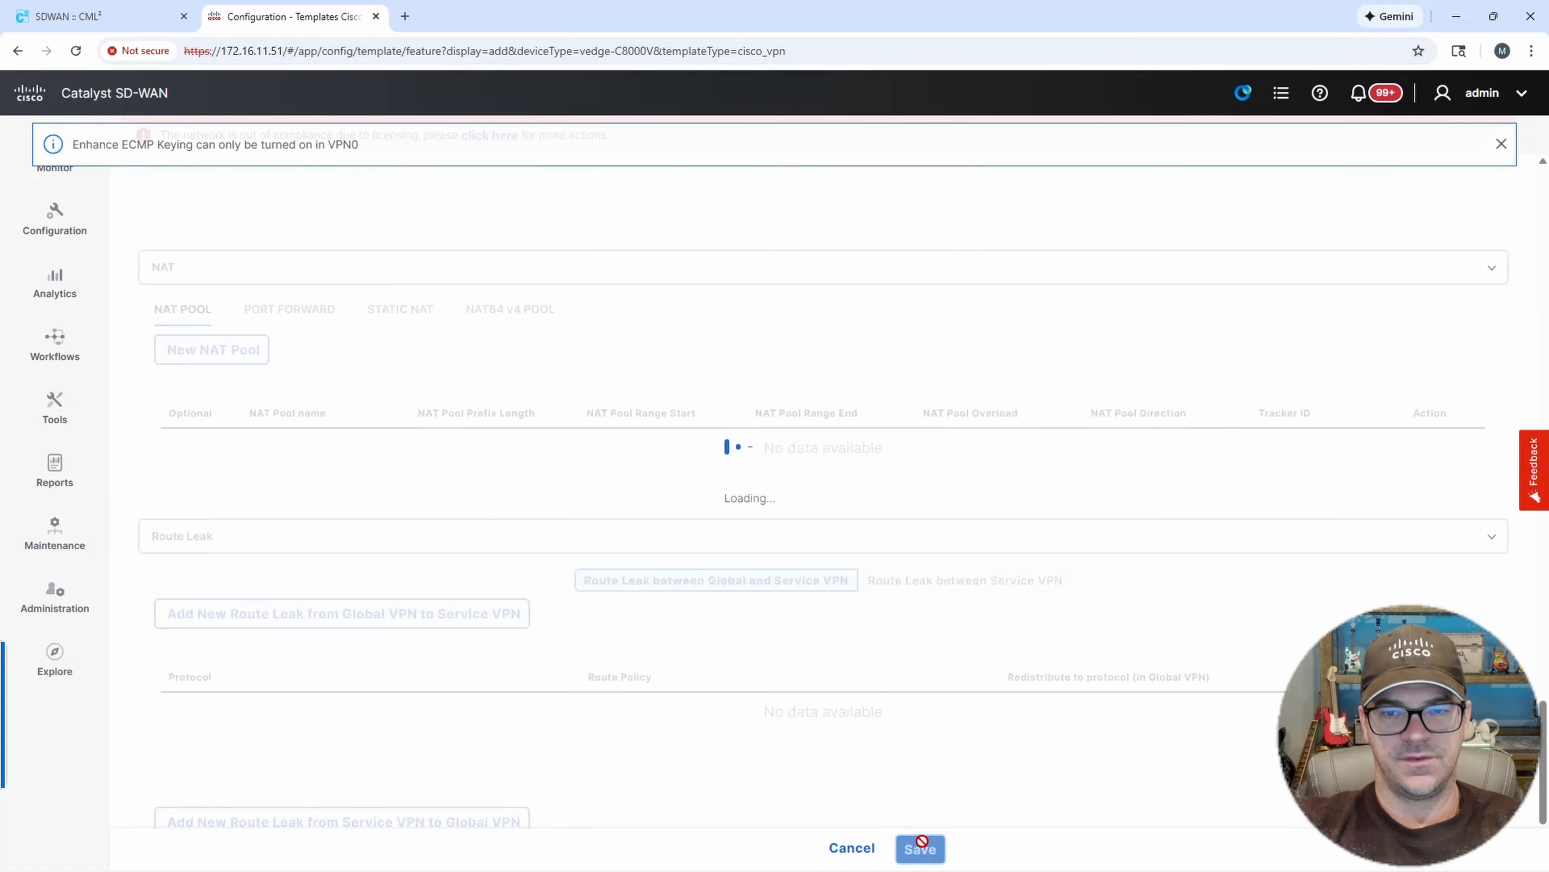
pyautogui.scroll(-2, 895, 822)
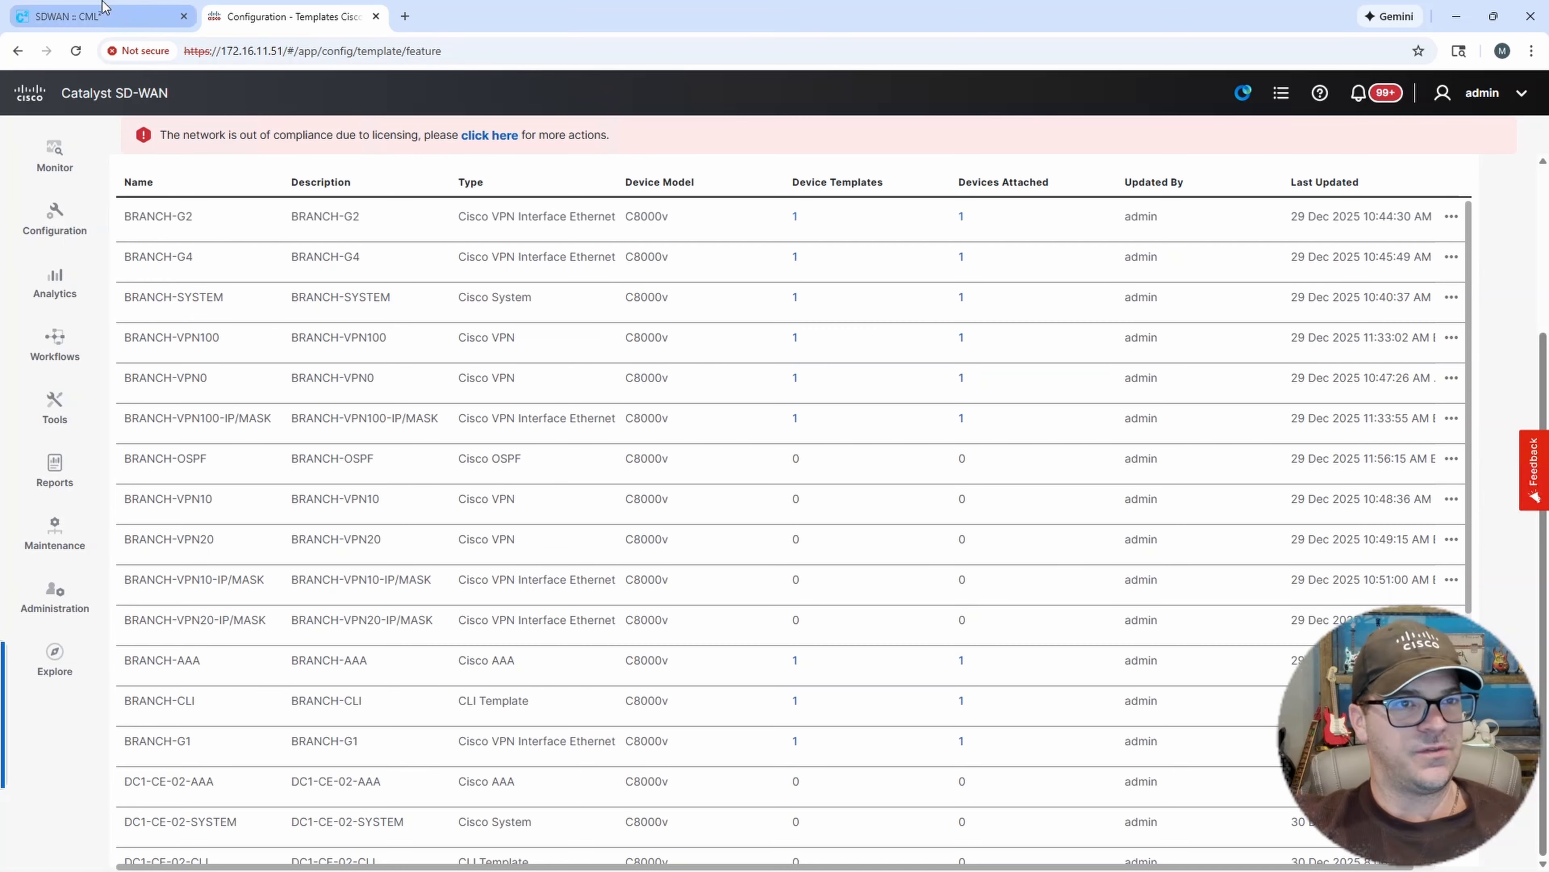
# Check the lab topology, then start a new Cisco VPN Interface Ethernet feature template for the C8000v device model.
pyautogui.click(104, 13)
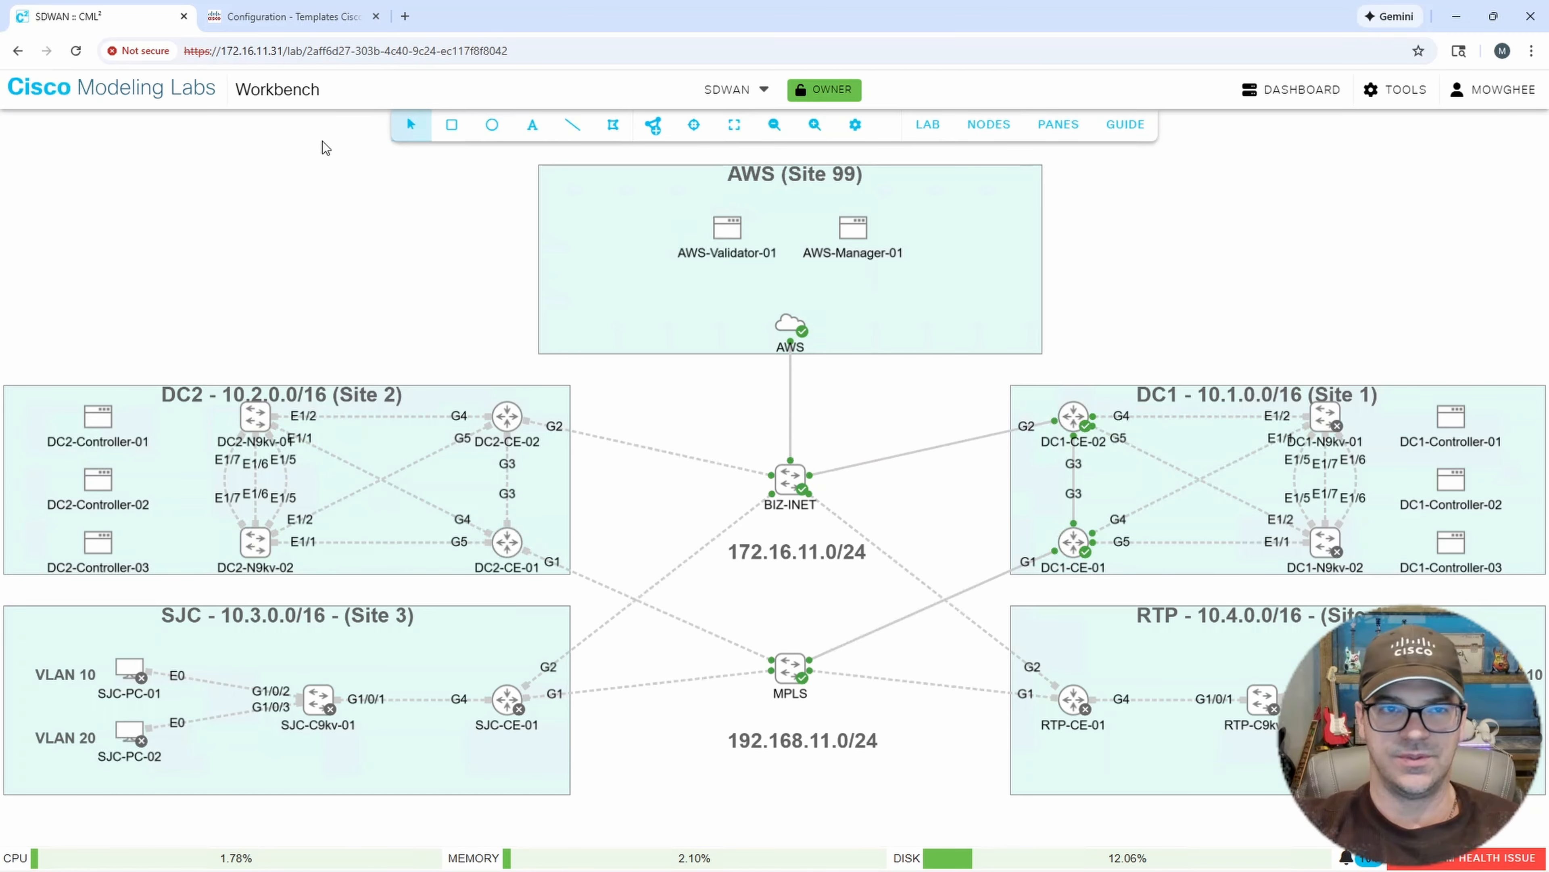
pyautogui.click(288, 17)
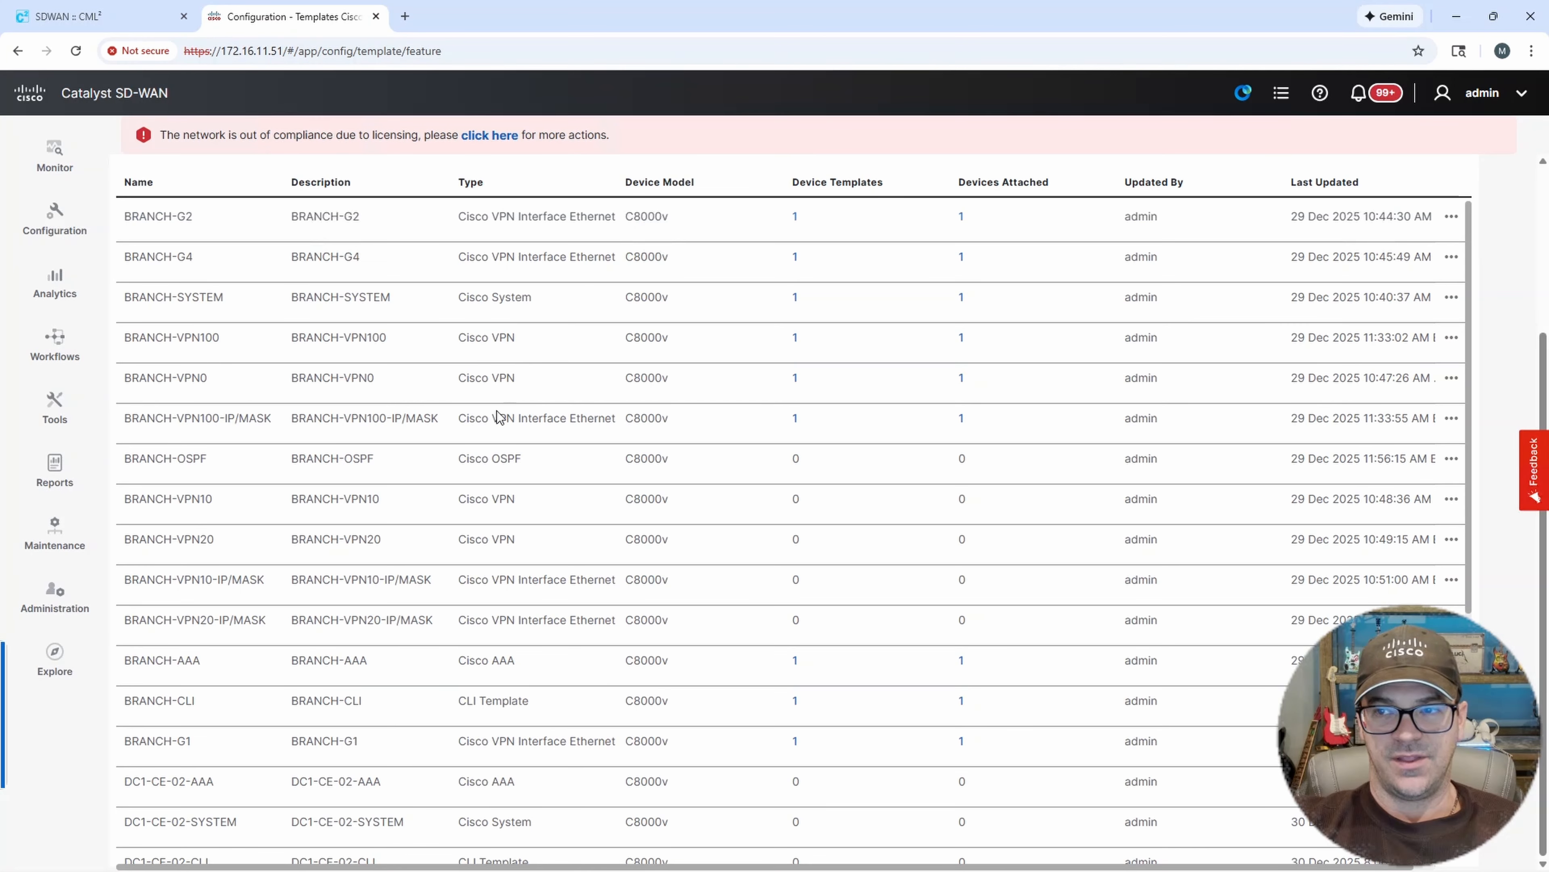
pyautogui.scroll(4, 286, 299)
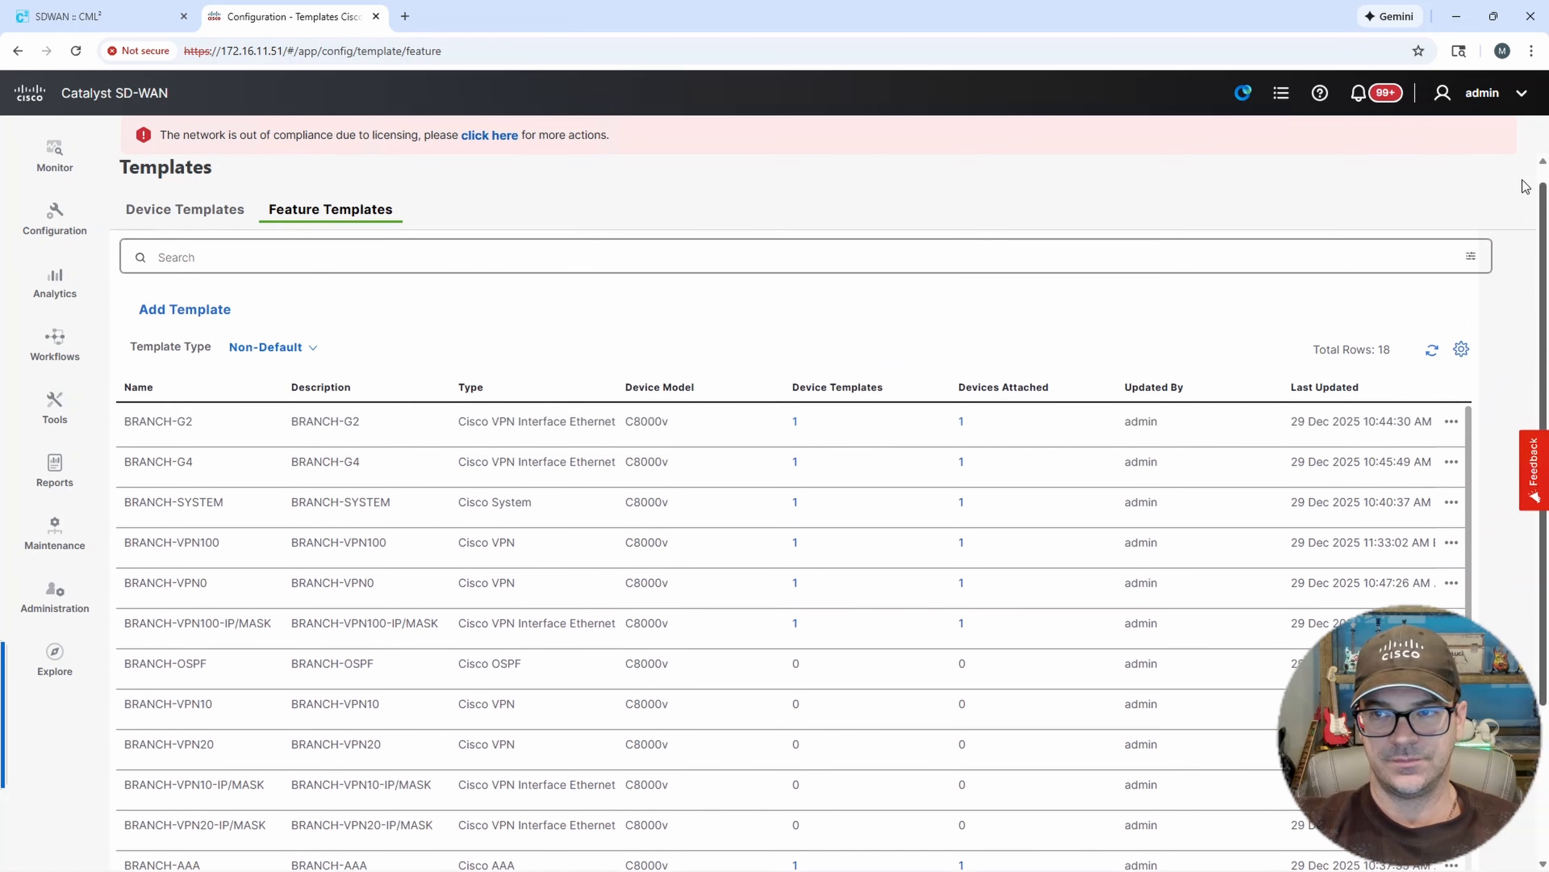
pyautogui.click(210, 334)
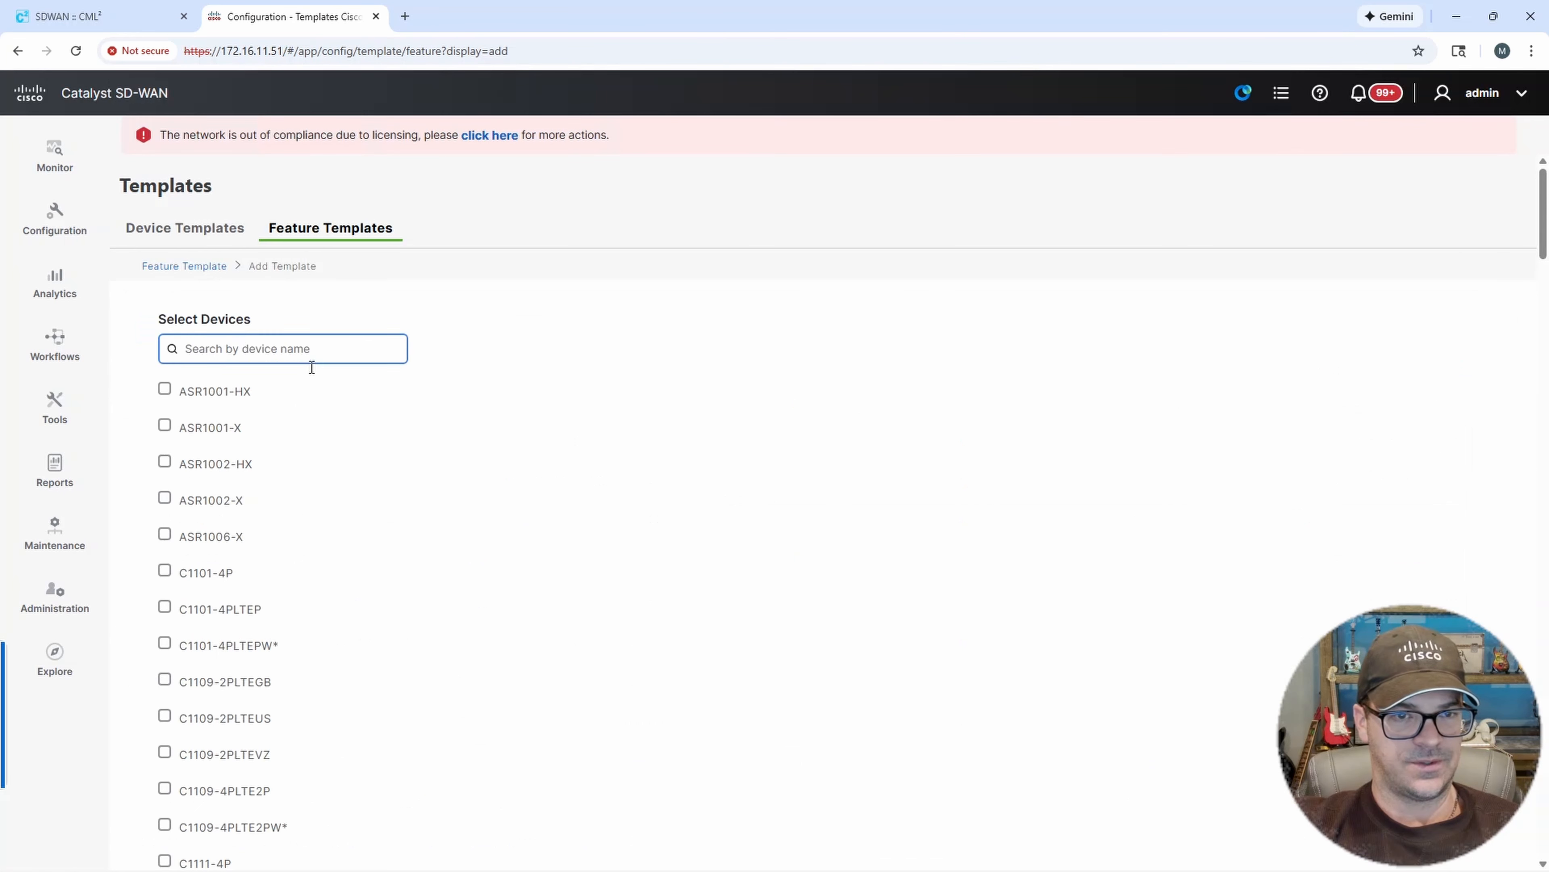
pyautogui.click(232, 351)
pyautogui.write('8000')
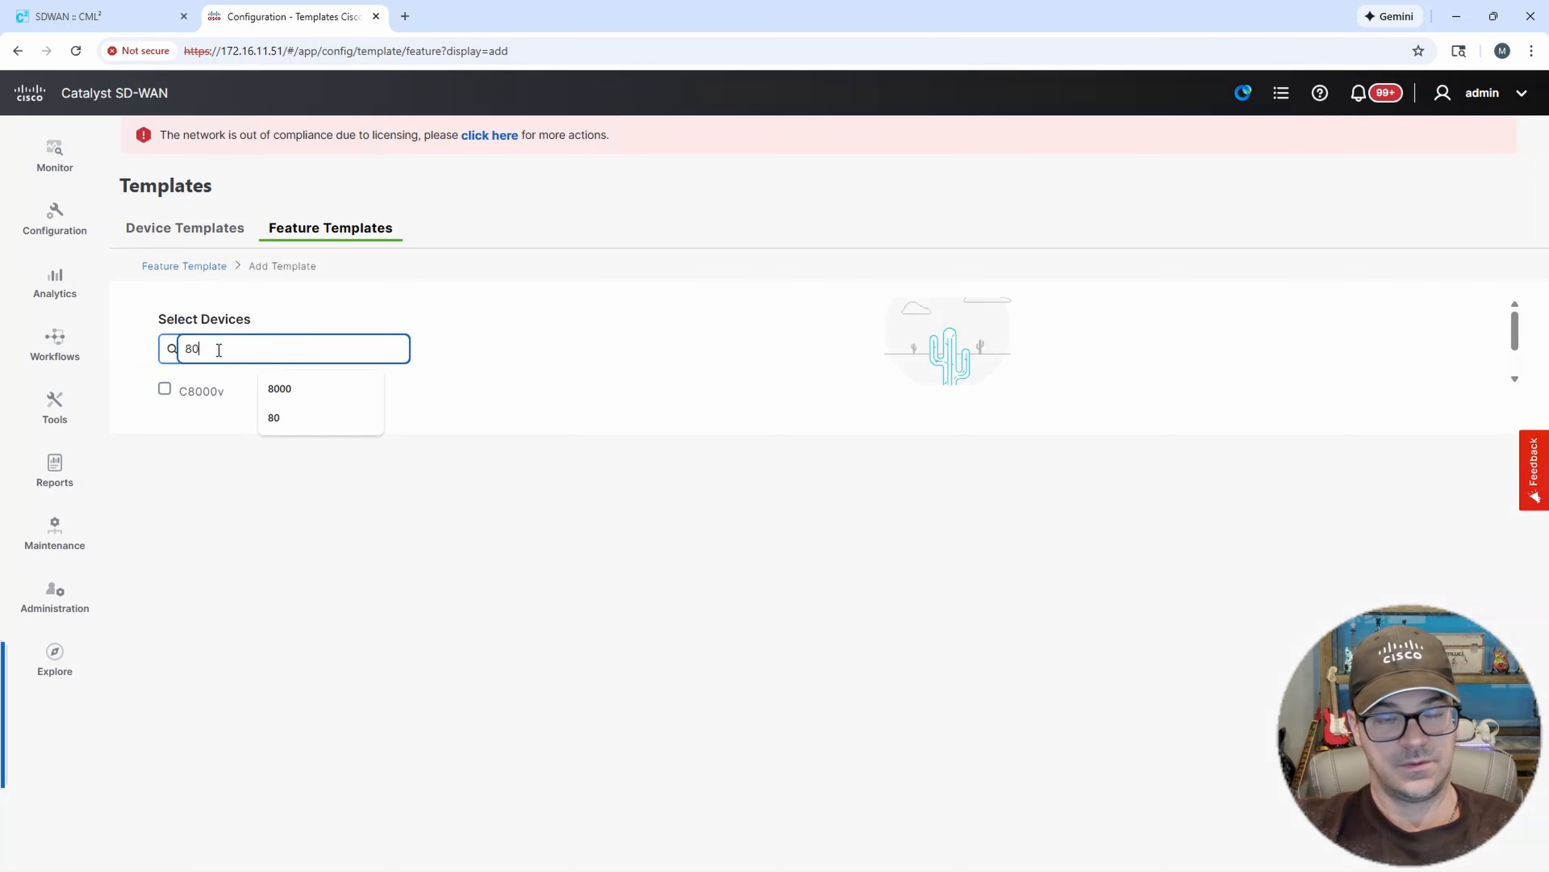
pyautogui.click(164, 389)
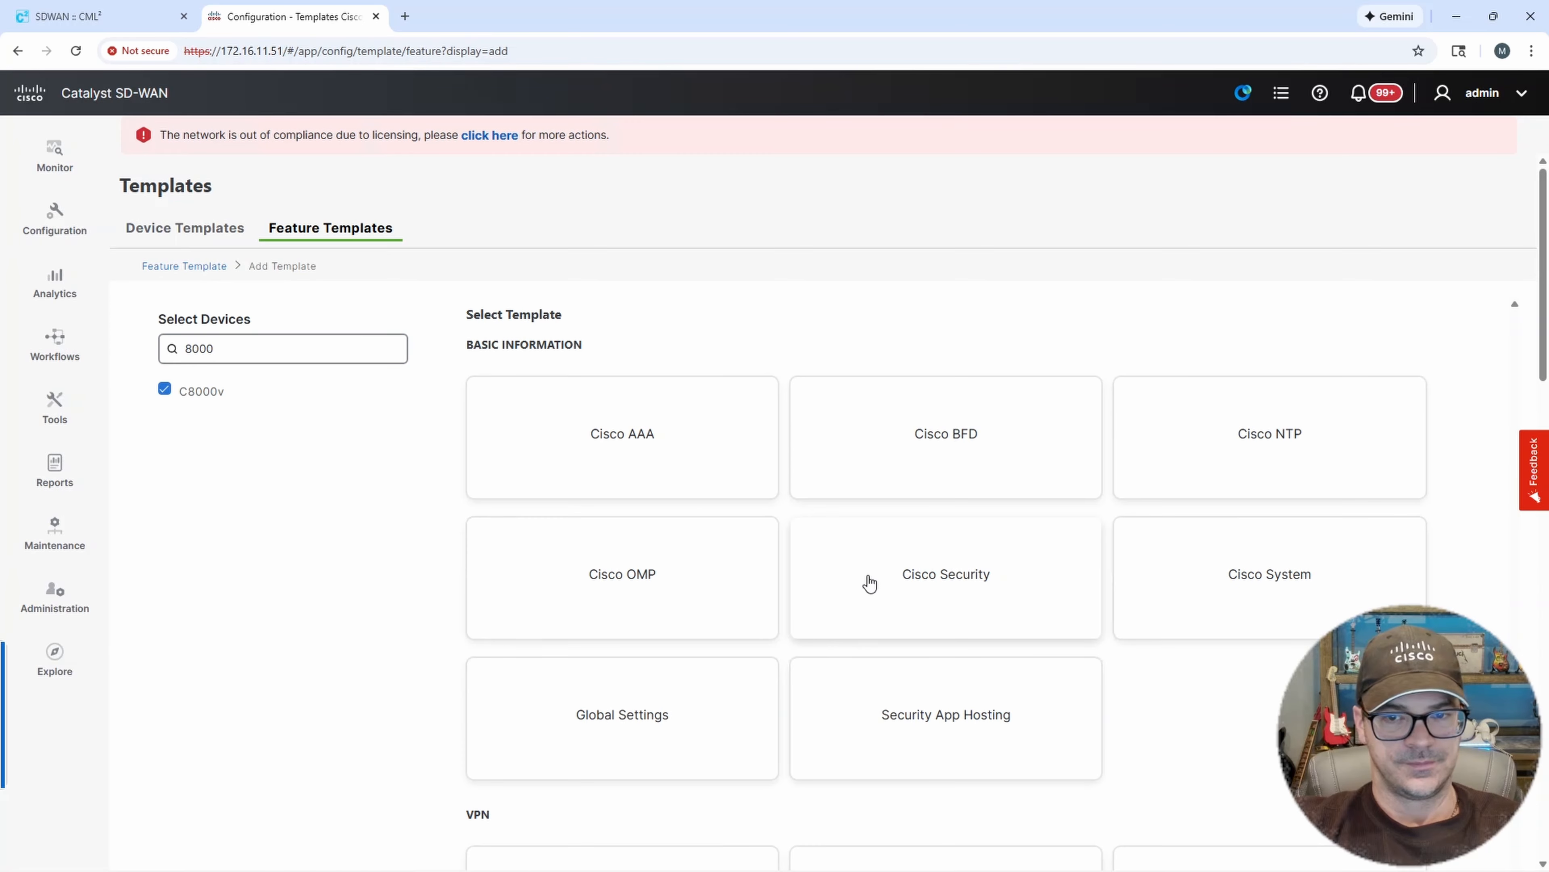
pyautogui.scroll(-5, 878, 592)
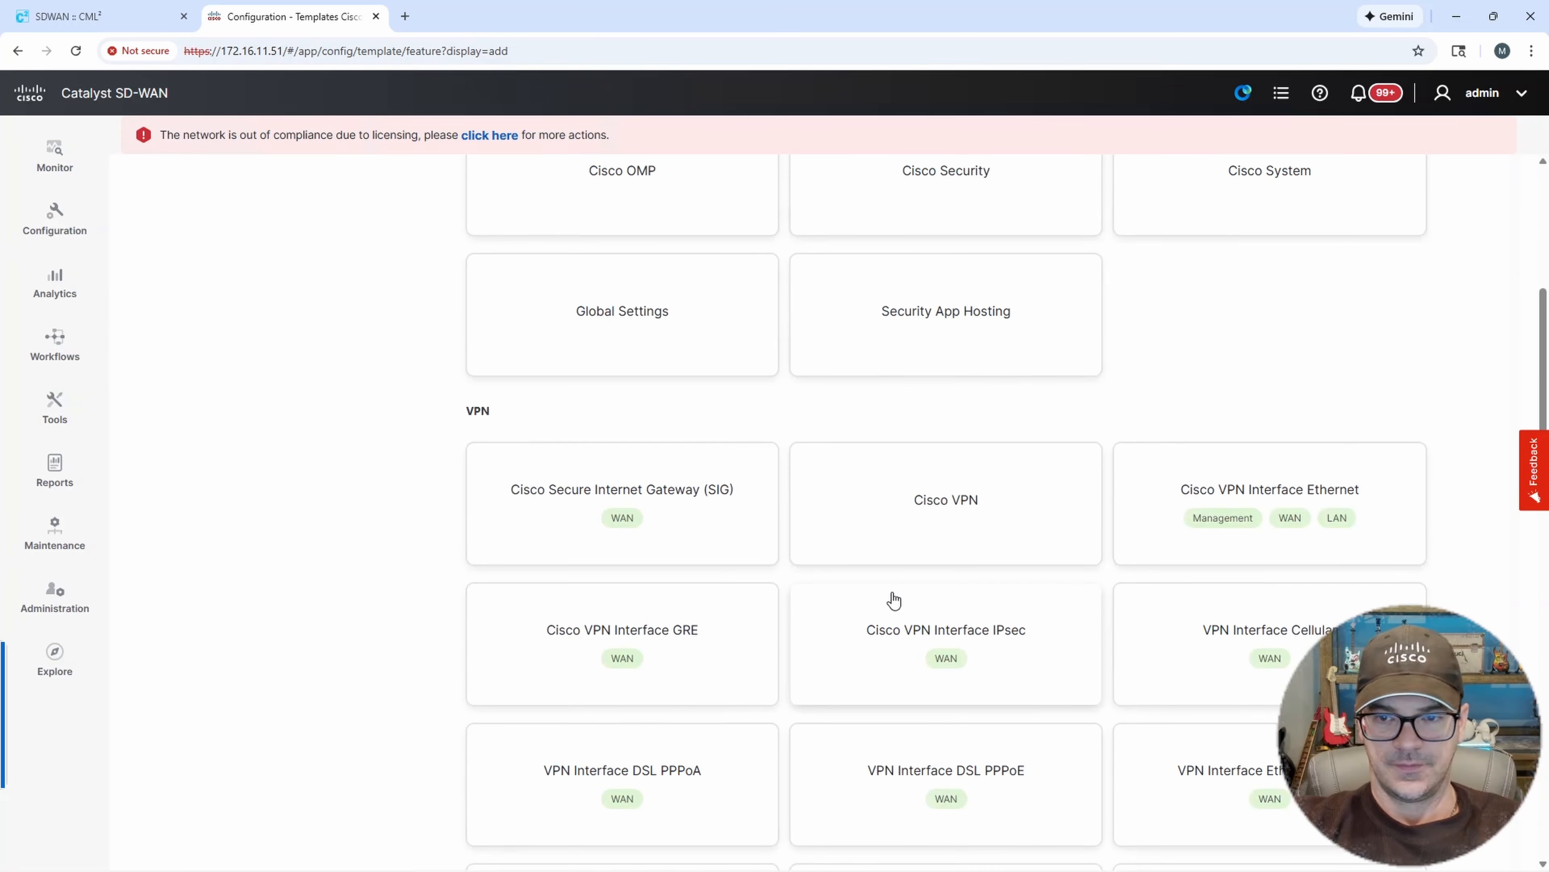
pyautogui.click(1249, 488)
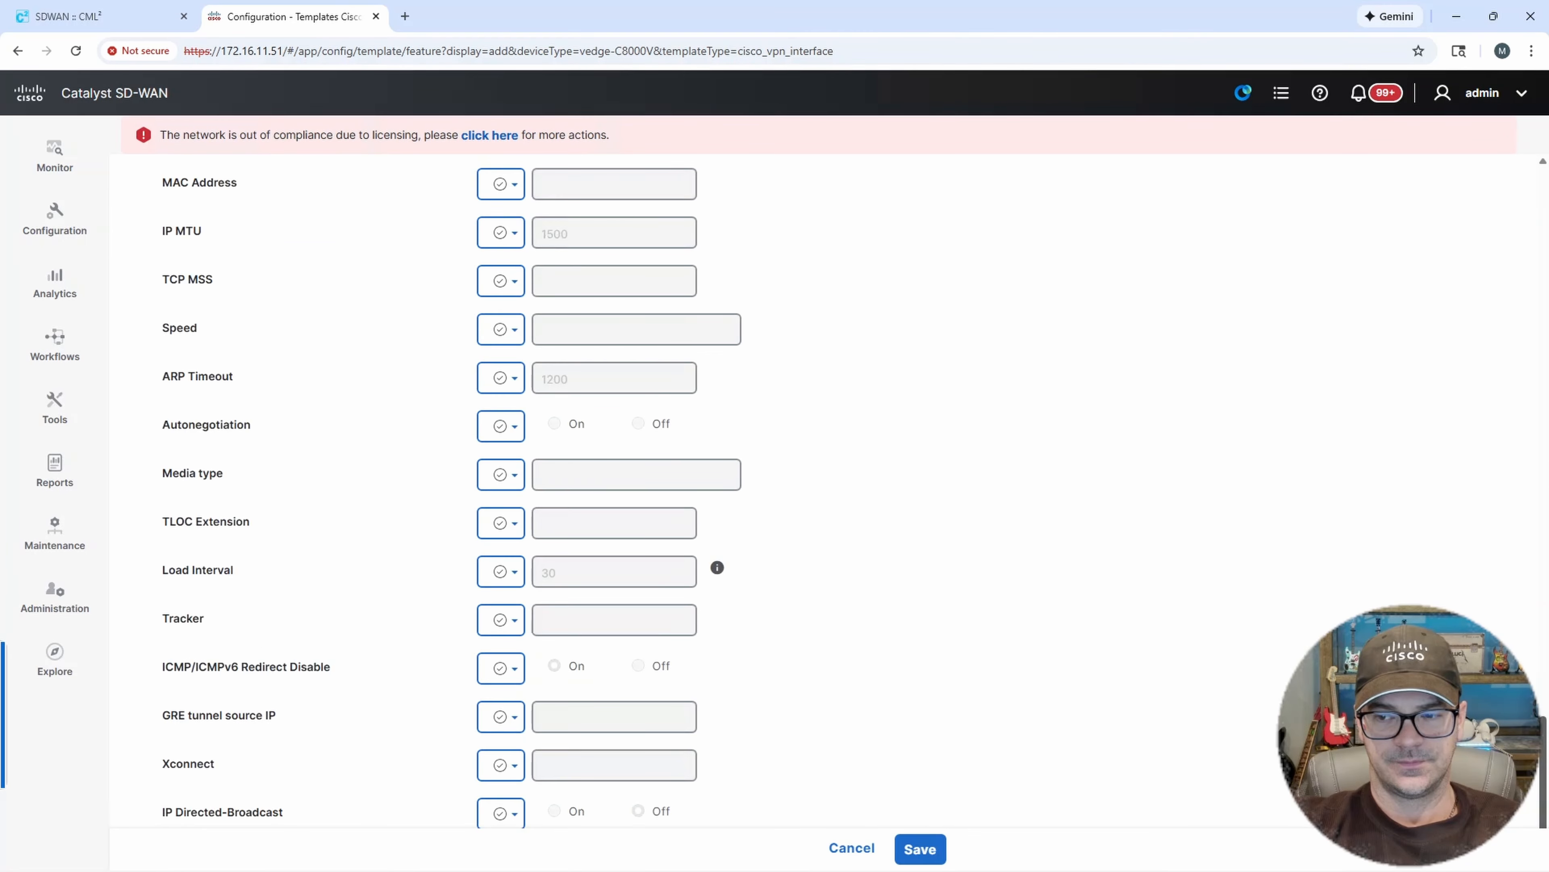
# Name the interface template DC1-CE-02-G2 and use the same text as its description.
pyautogui.moveTo(1543, 736); pyautogui.dragTo(1538, 165)
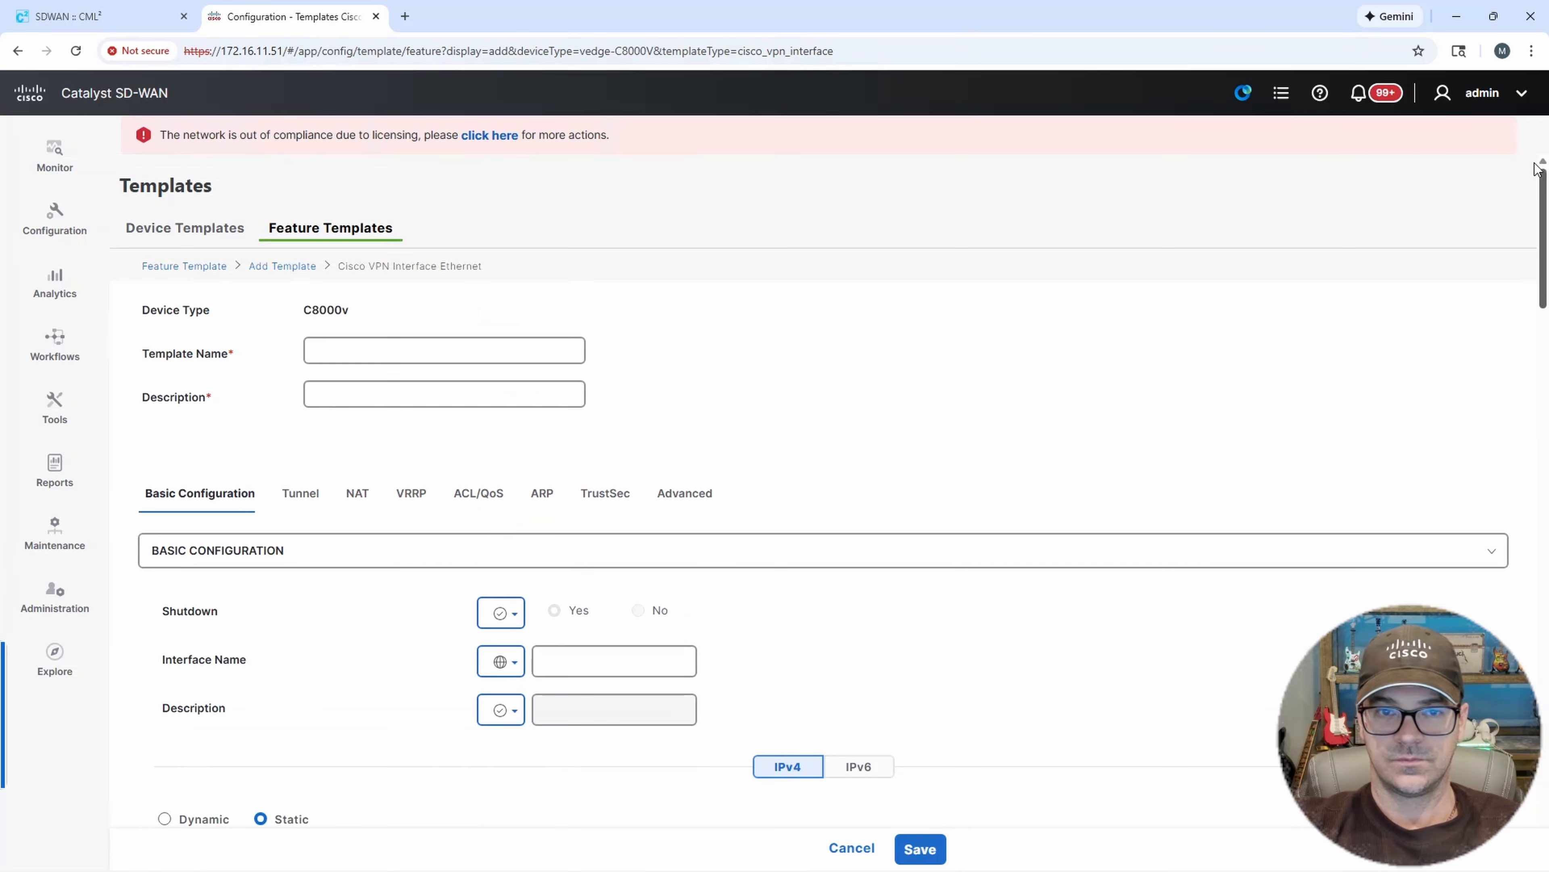
pyautogui.click(365, 345)
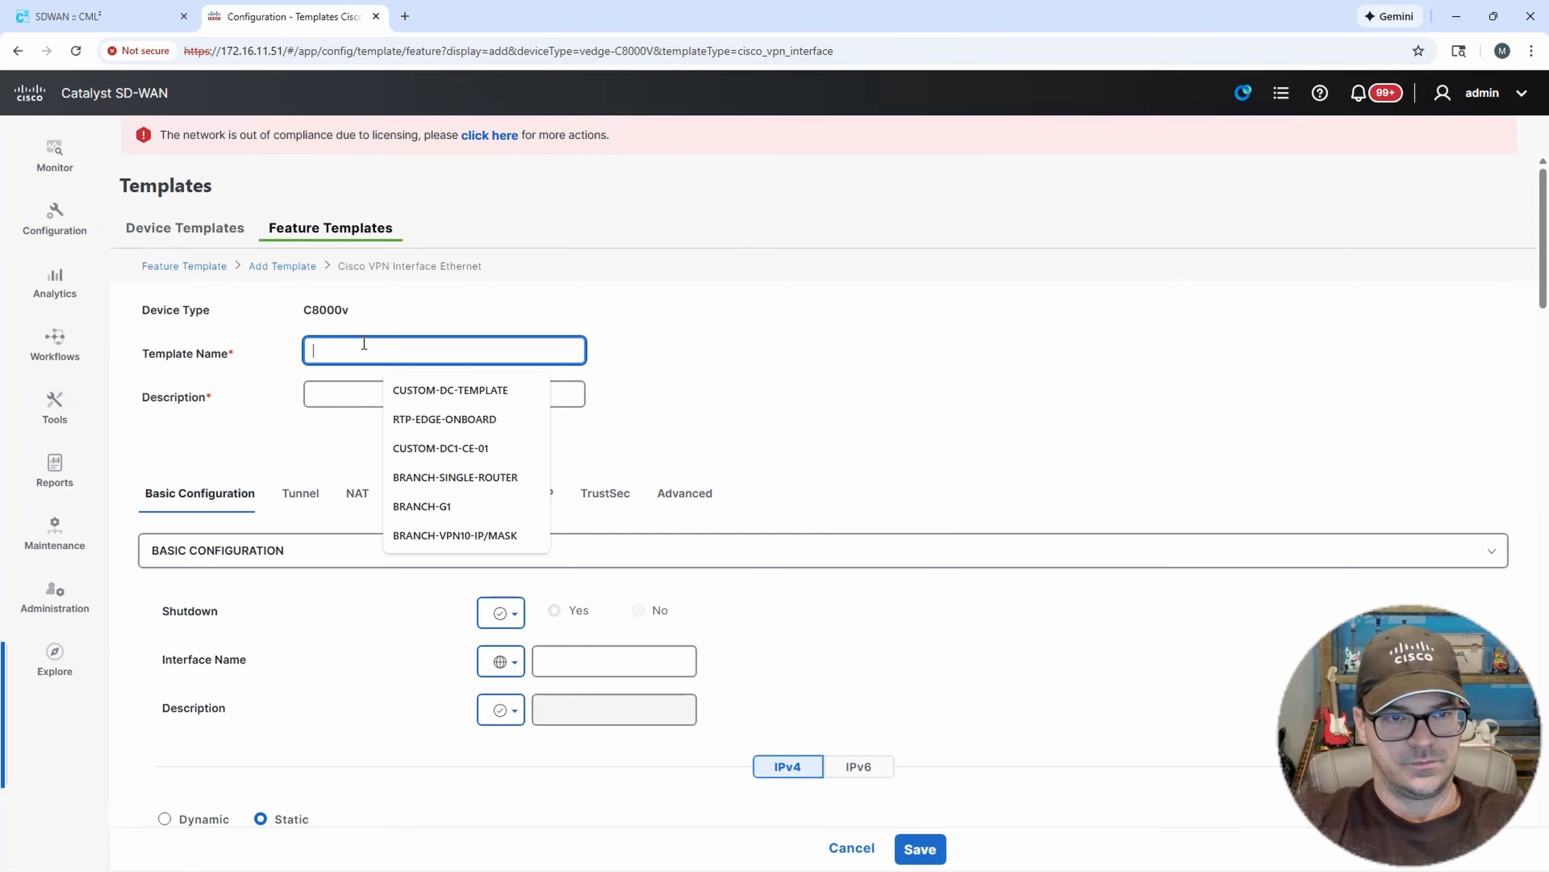
pyautogui.write('DC1-CE-0')
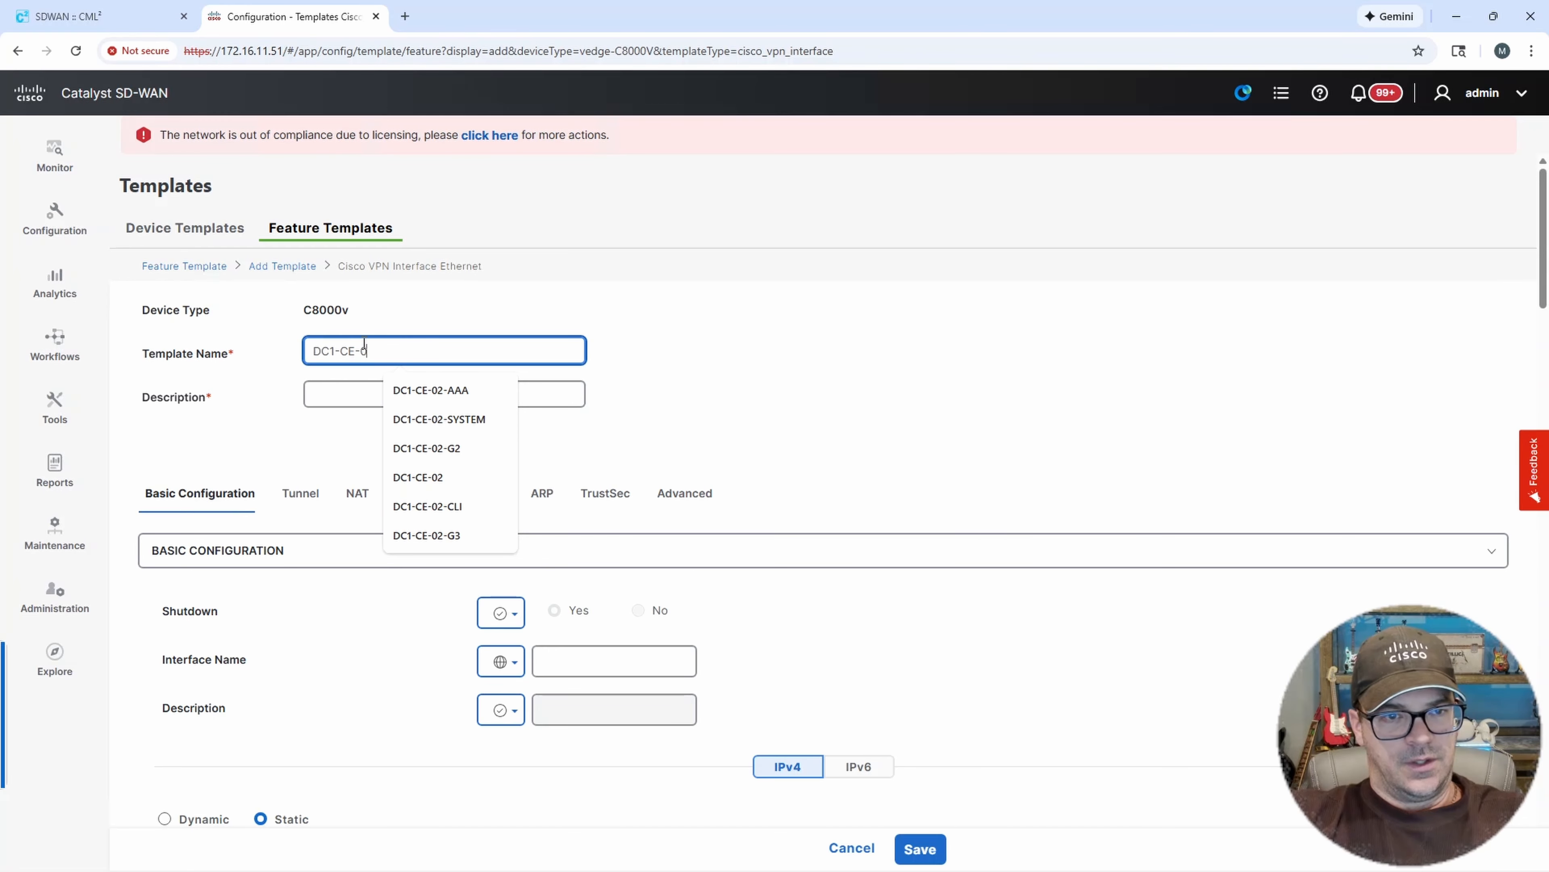
pyautogui.write('2-G')
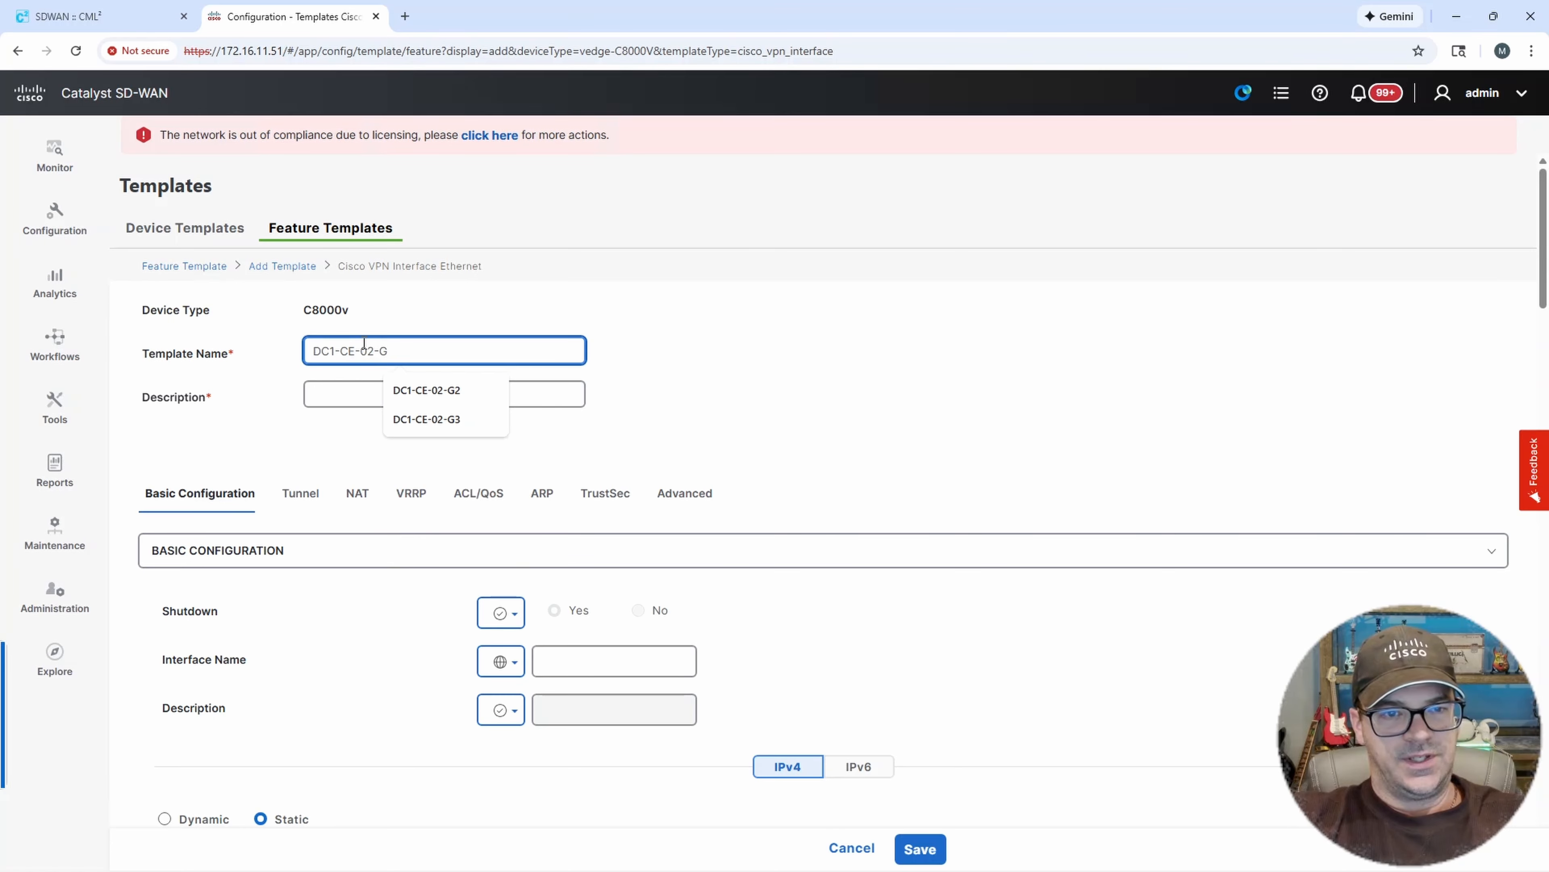
pyautogui.write('2')
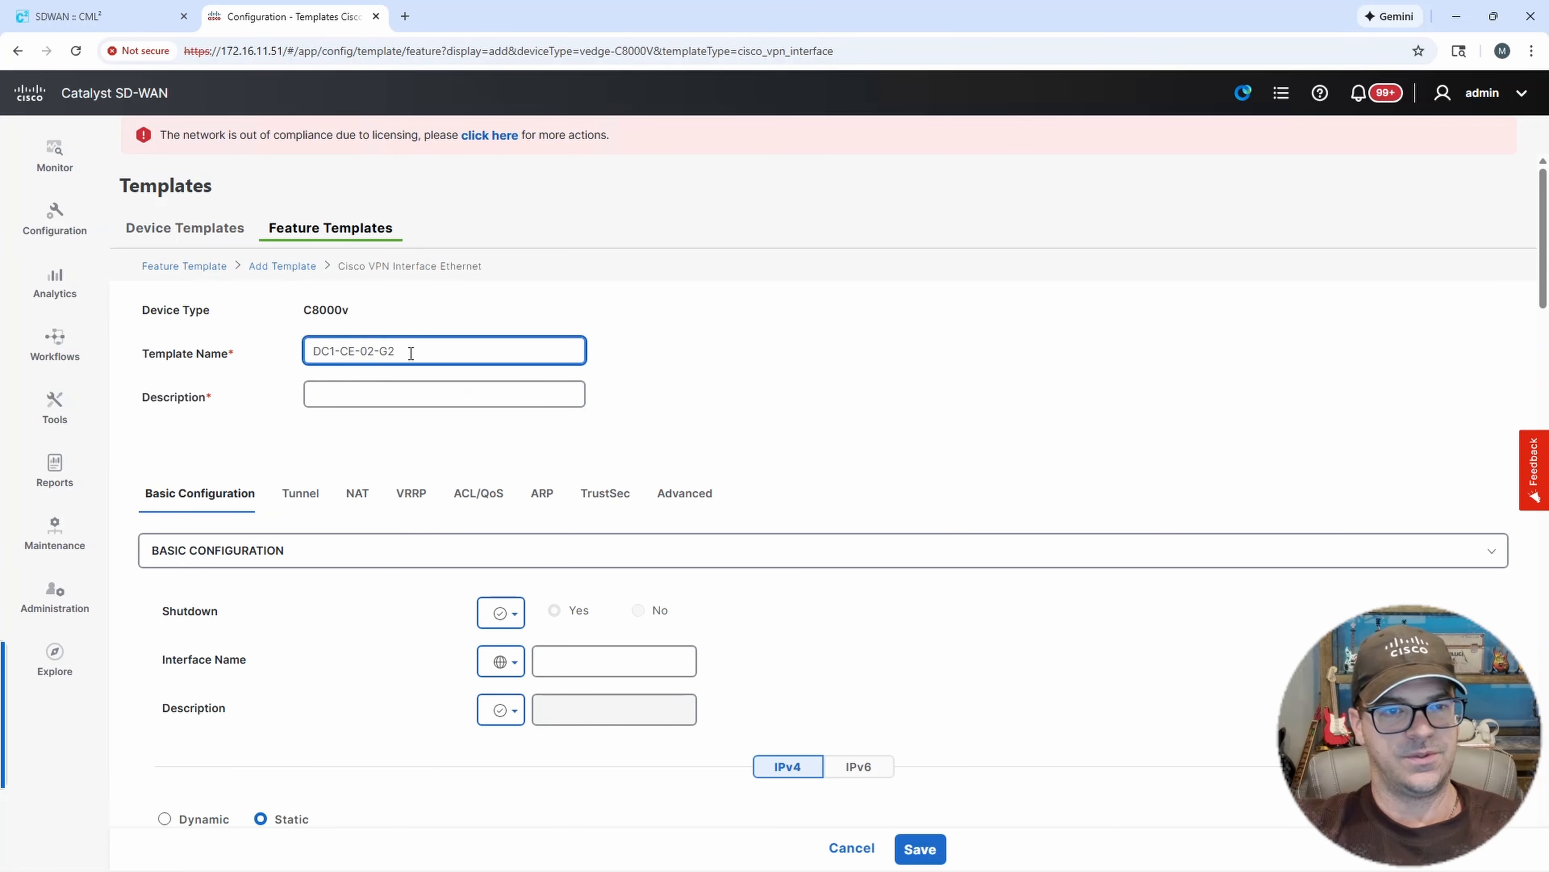
pyautogui.moveTo(408, 350); pyautogui.dragTo(230, 354)
pyautogui.hotkey('ctrl', 'c')
pyautogui.click(317, 397)
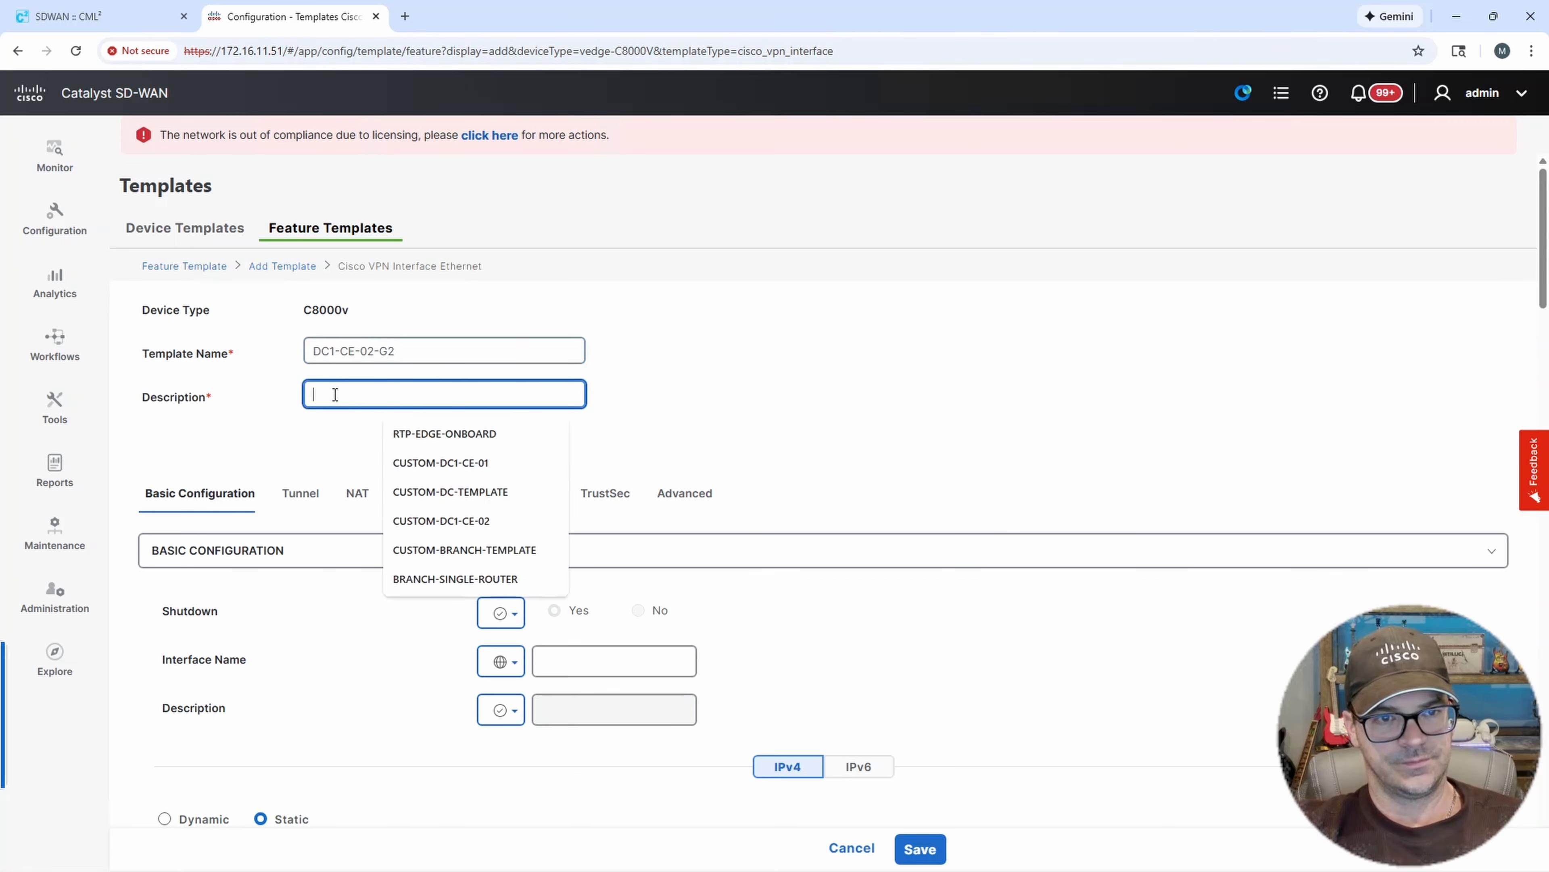
pyautogui.hotkey('ctrl', 'v')
# Set the interface's Shutdown option to No as a global value.
pyautogui.scroll(-2, 710, 455)
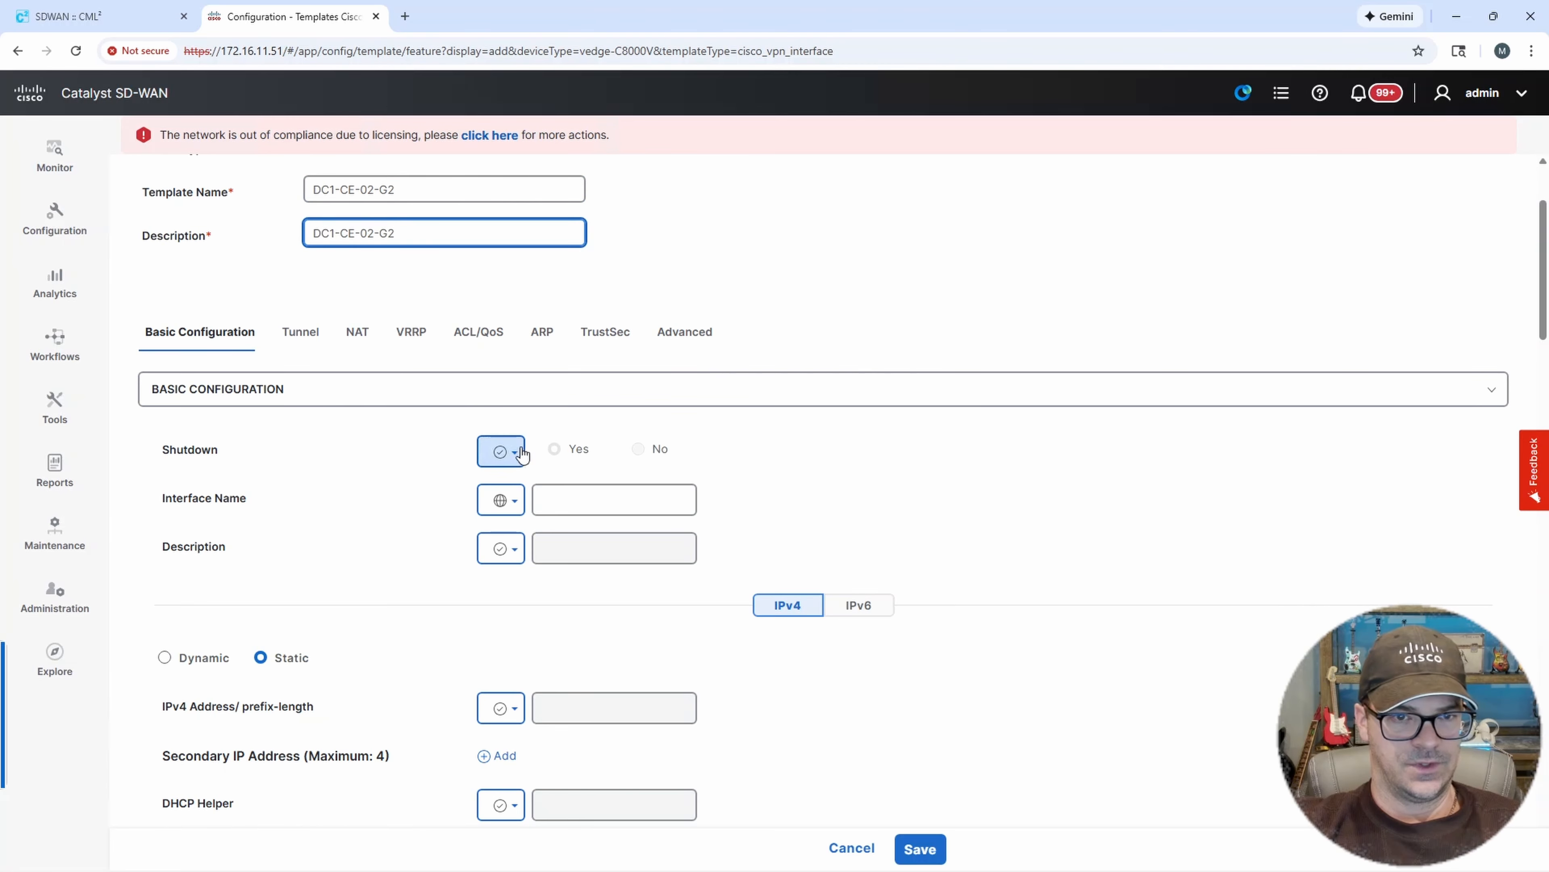
pyautogui.click(503, 451)
pyautogui.click(518, 492)
pyautogui.click(647, 450)
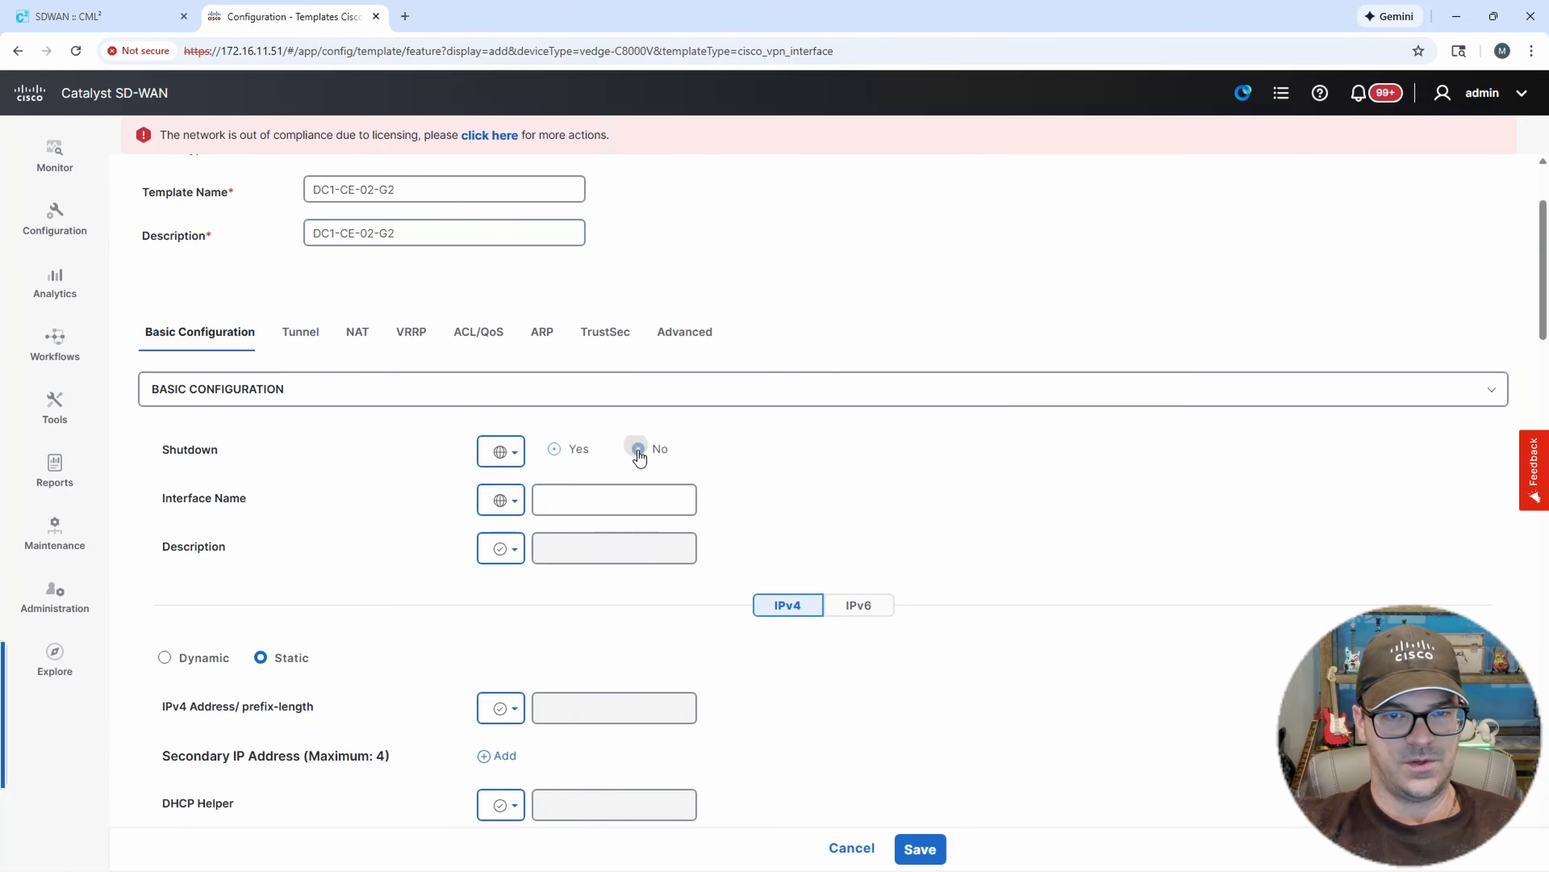
# Set the Interface Name to GigabitEthernet2 as a global value.
pyautogui.click(510, 503)
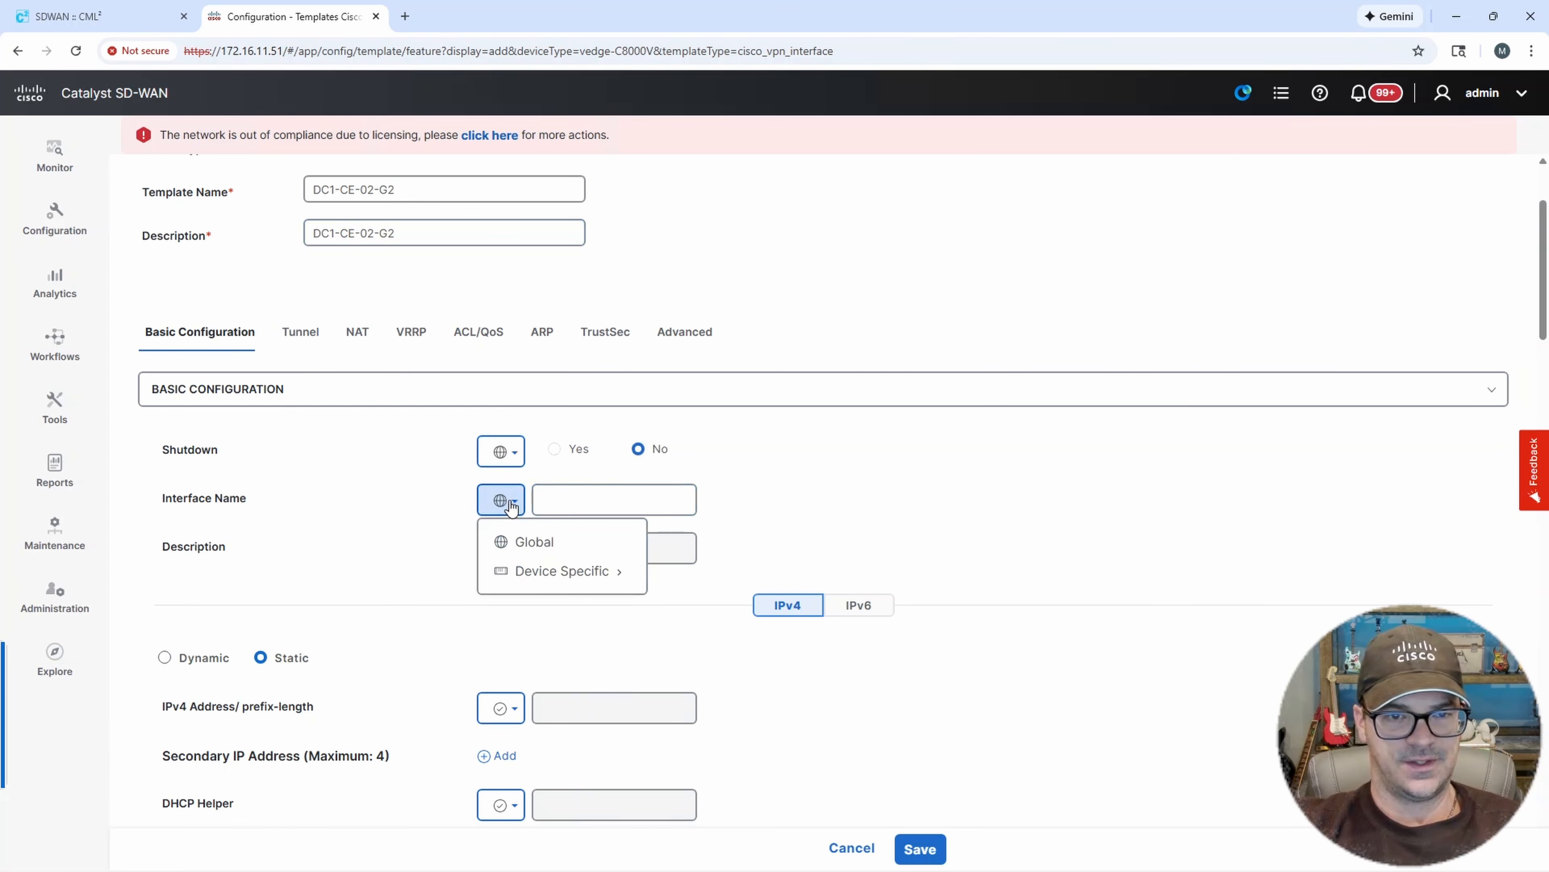
pyautogui.click(527, 541)
pyautogui.click(573, 498)
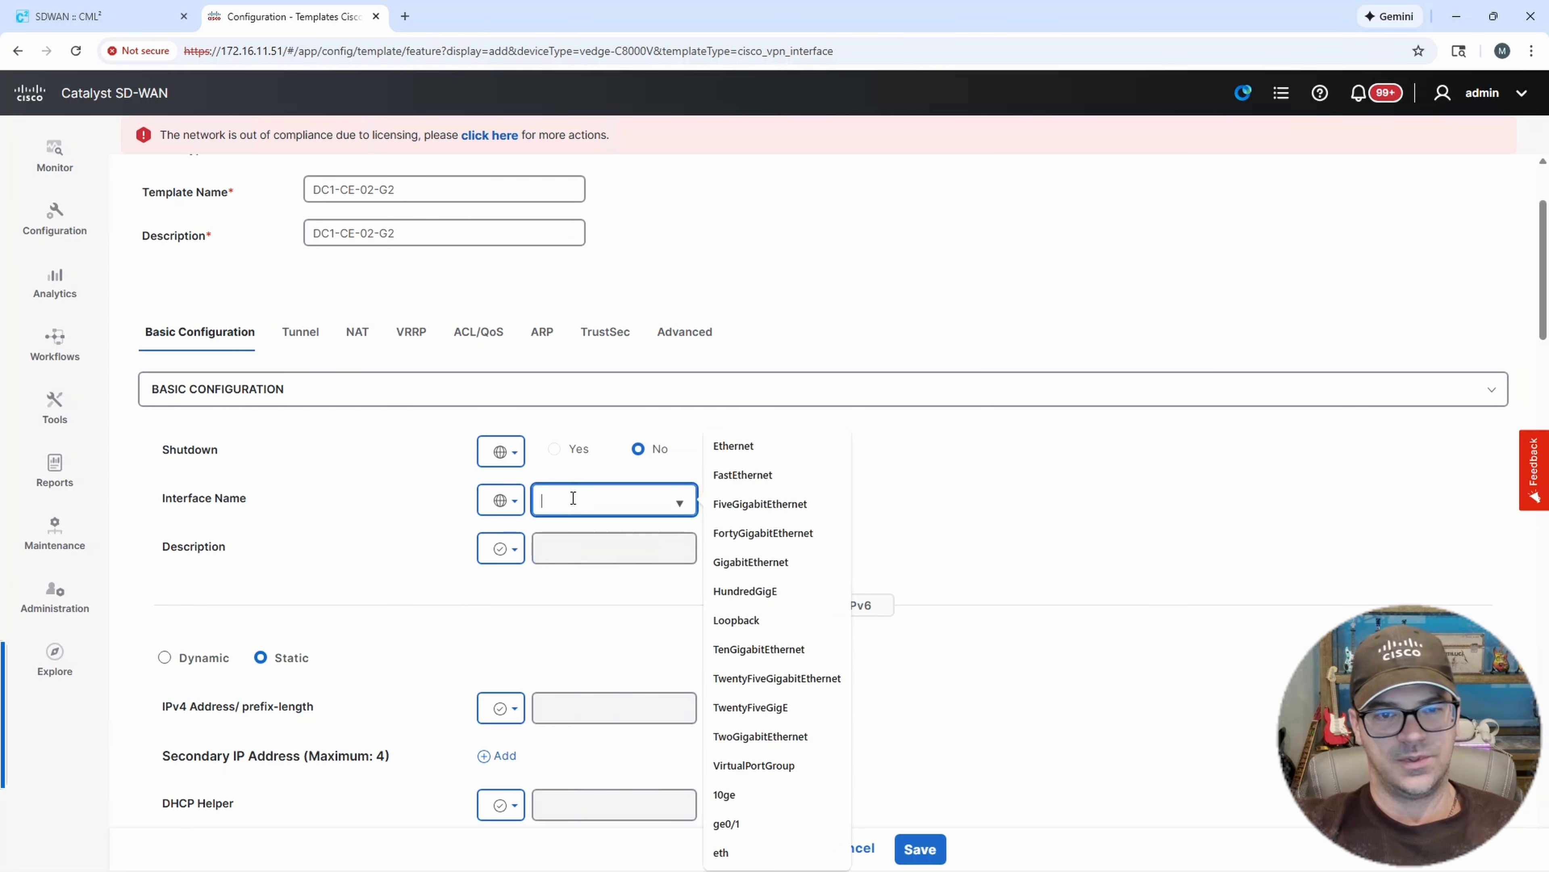
pyautogui.click(736, 561)
pyautogui.click(632, 499)
pyautogui.write('2')
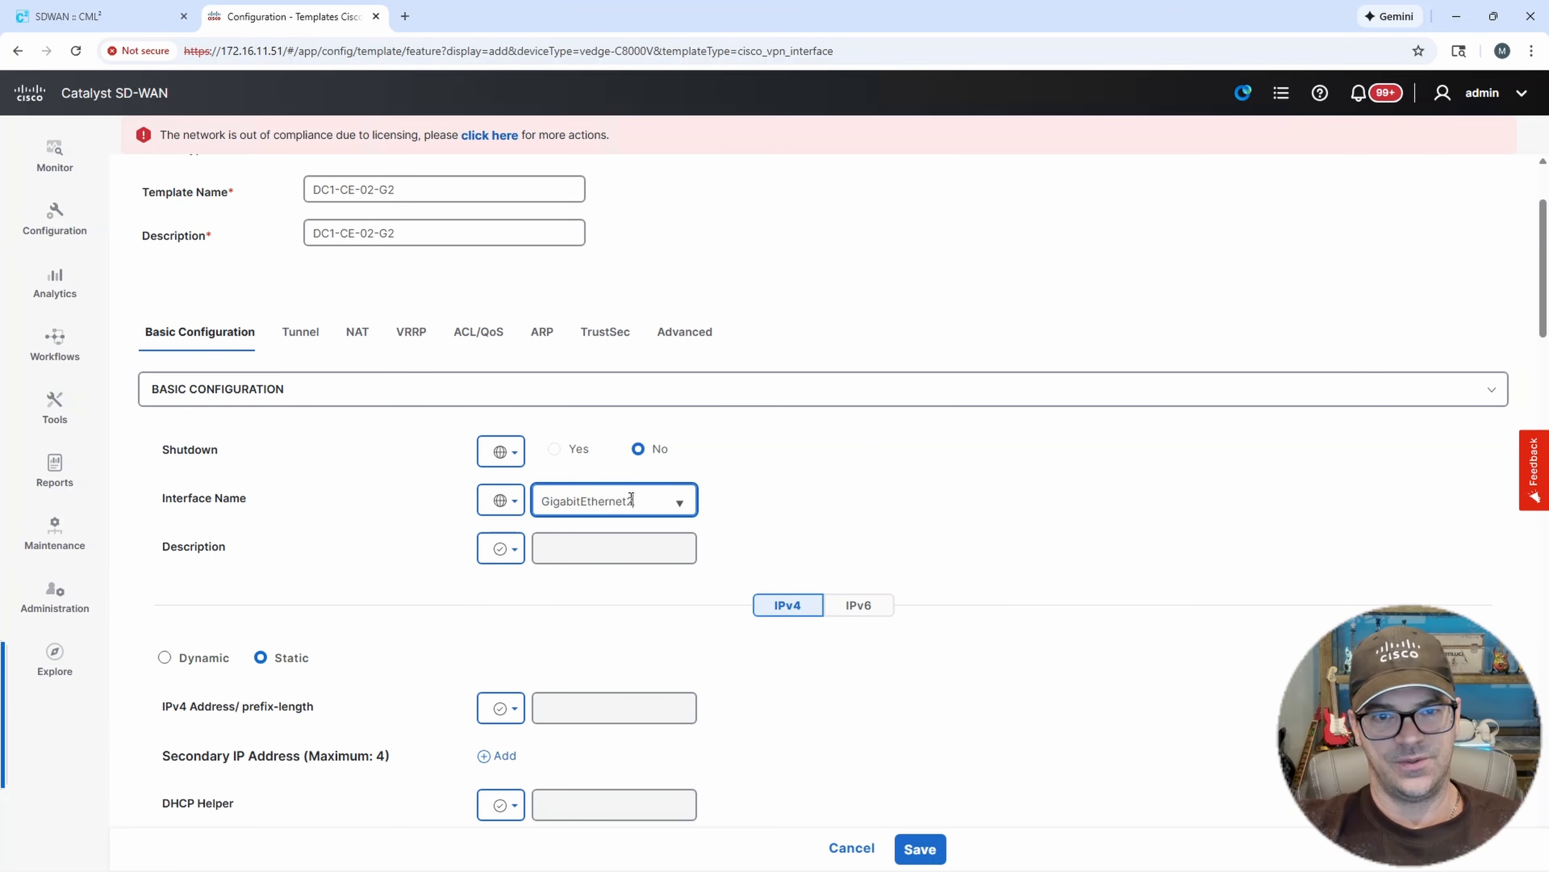
# Set the interface Description to BIZ-INET as a global value.
pyautogui.click(512, 549)
pyautogui.click(543, 590)
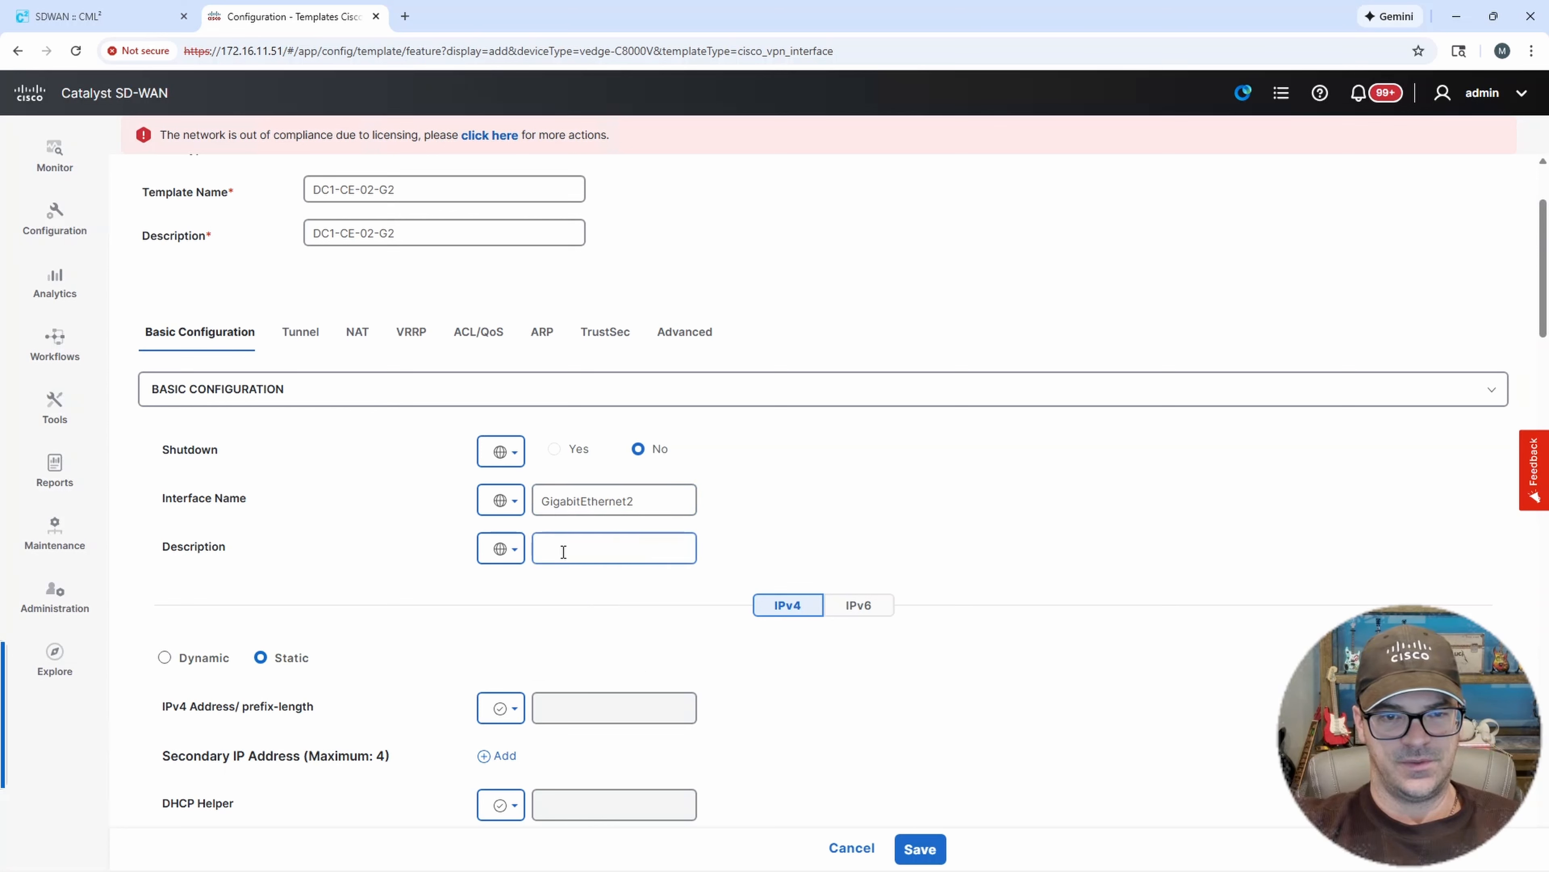
pyautogui.click(568, 547)
pyautogui.write('BIZ-')
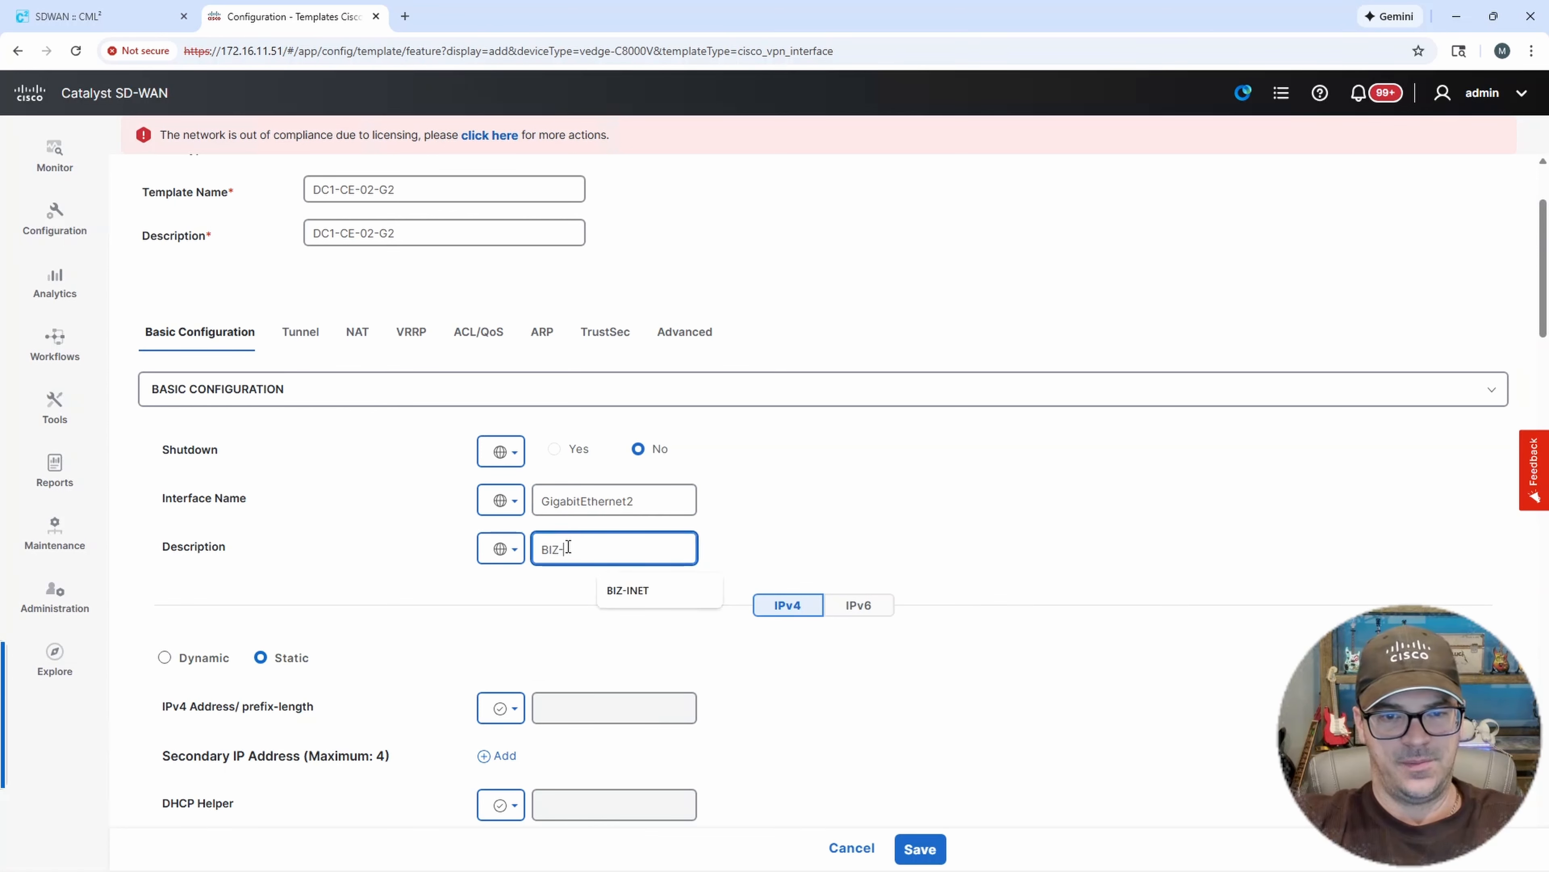
pyautogui.write('INET')
pyautogui.click(926, 501)
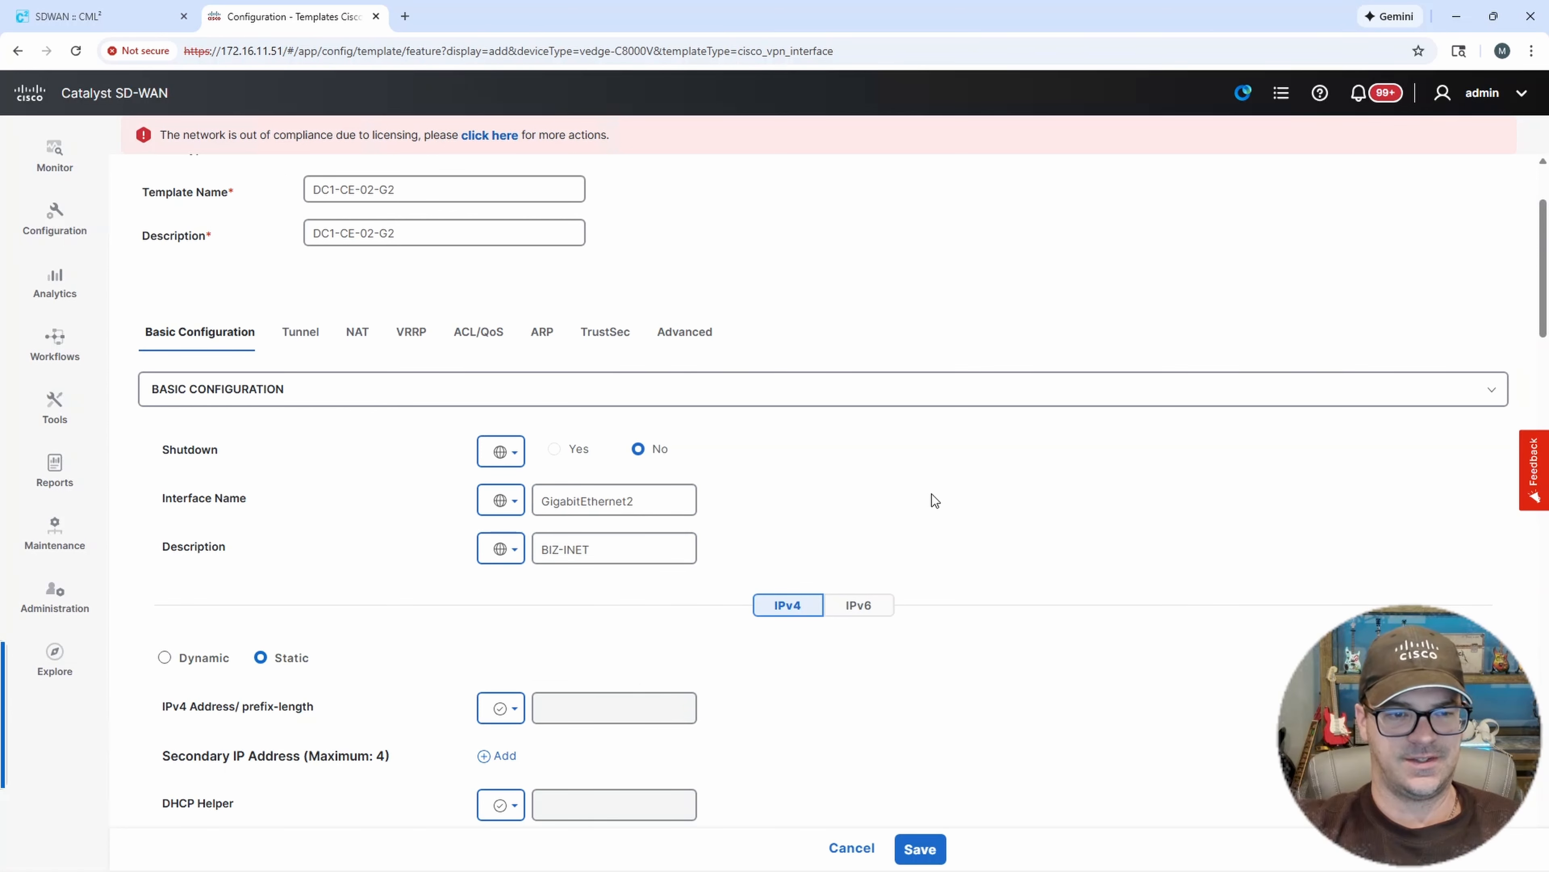
# Make the IPv4 Address/prefix-length a device-specific value with the key G2-IP/MASK.
pyautogui.scroll(-4, 932, 504)
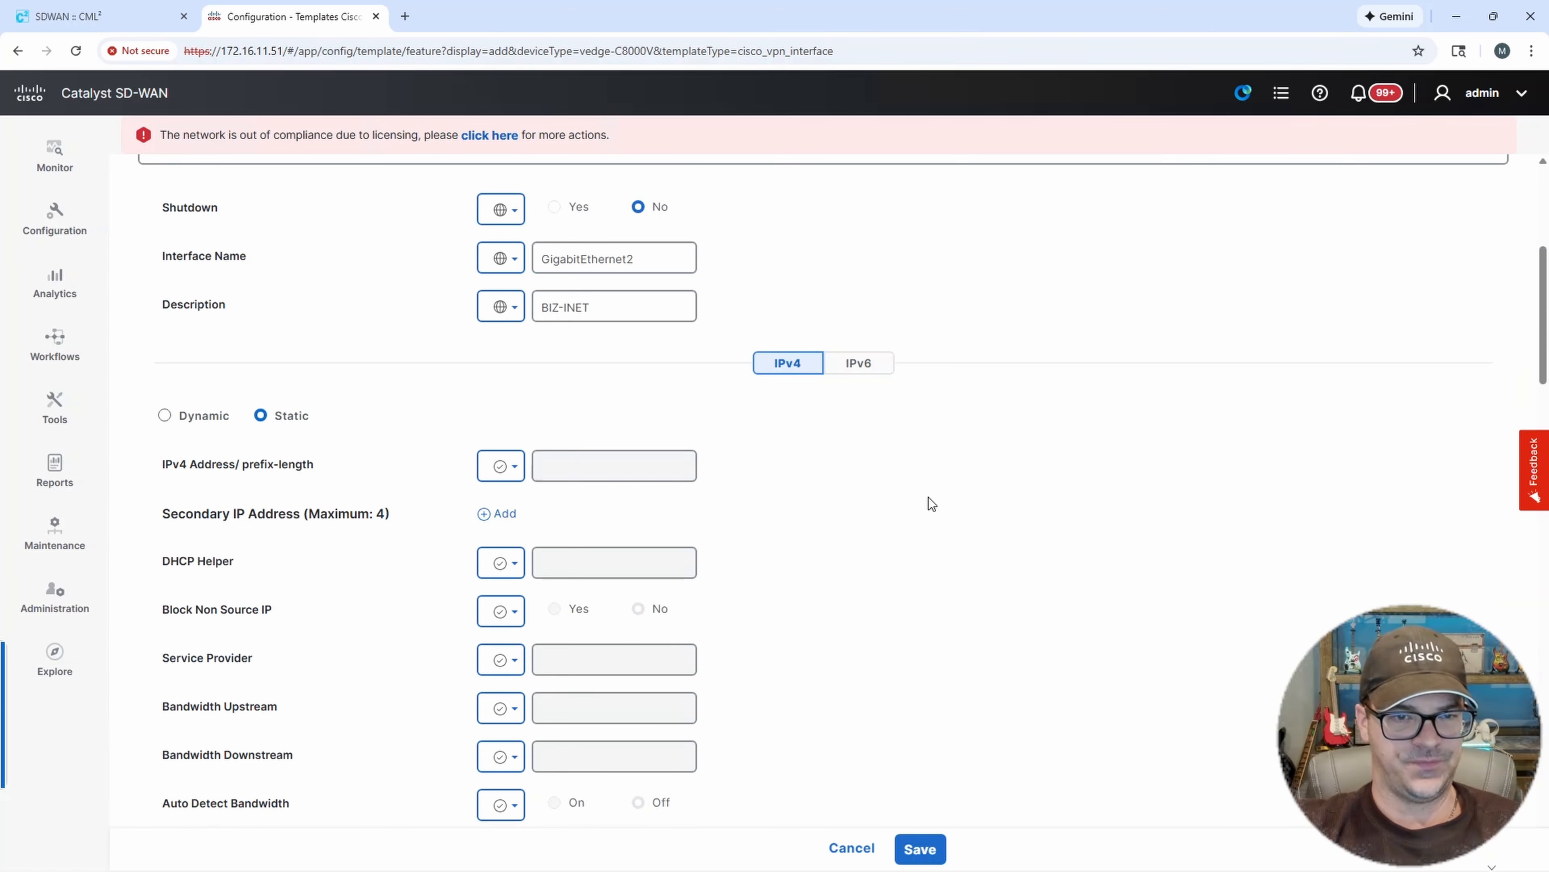
pyautogui.click(500, 466)
pyautogui.moveTo(544, 539)
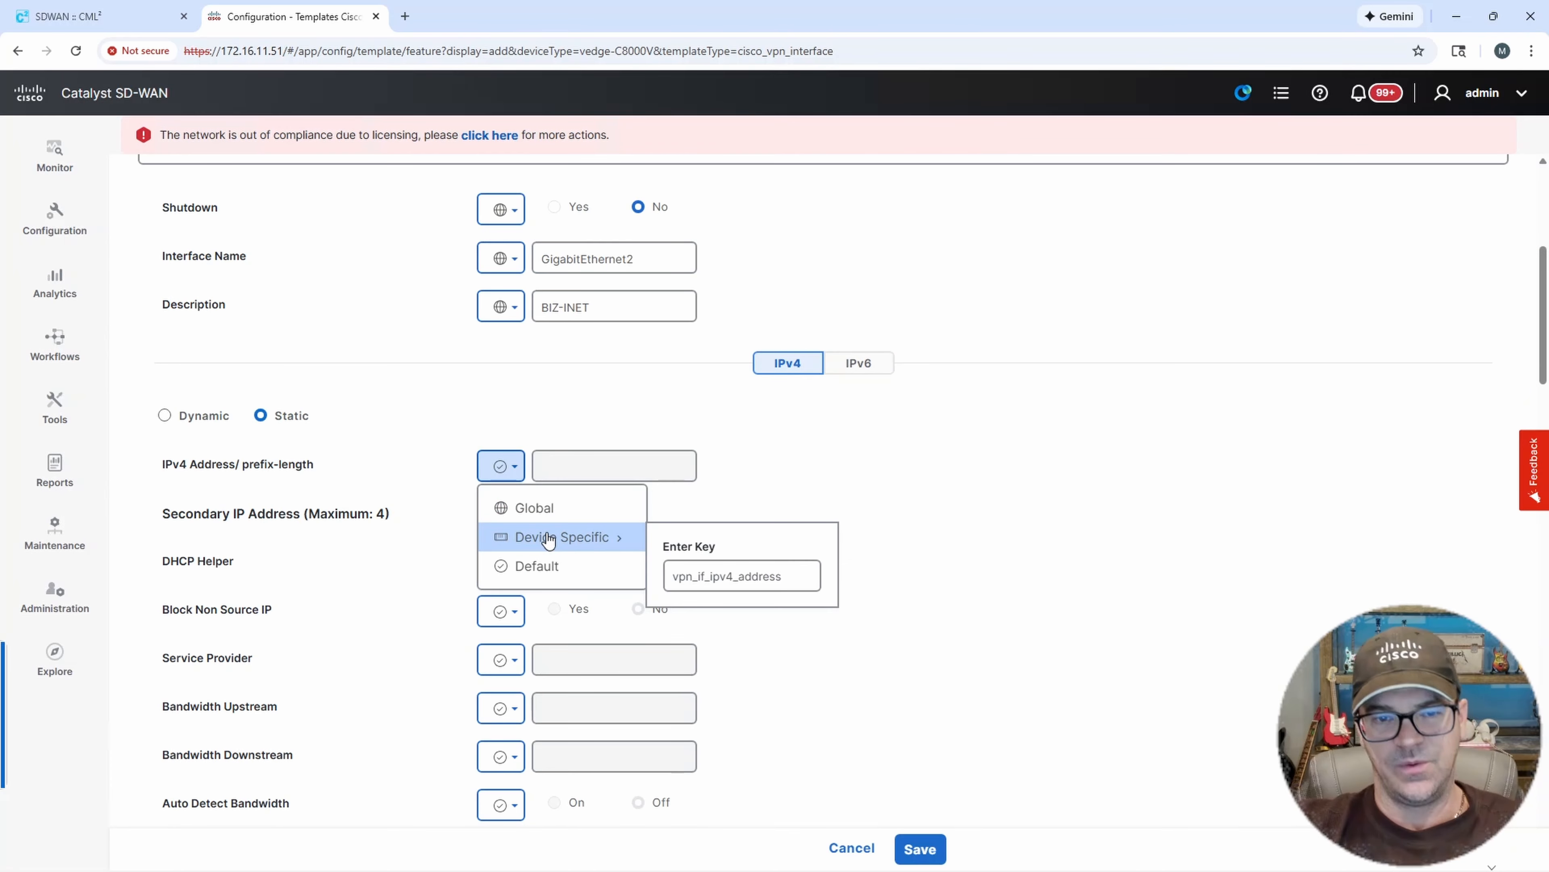
pyautogui.click(705, 572)
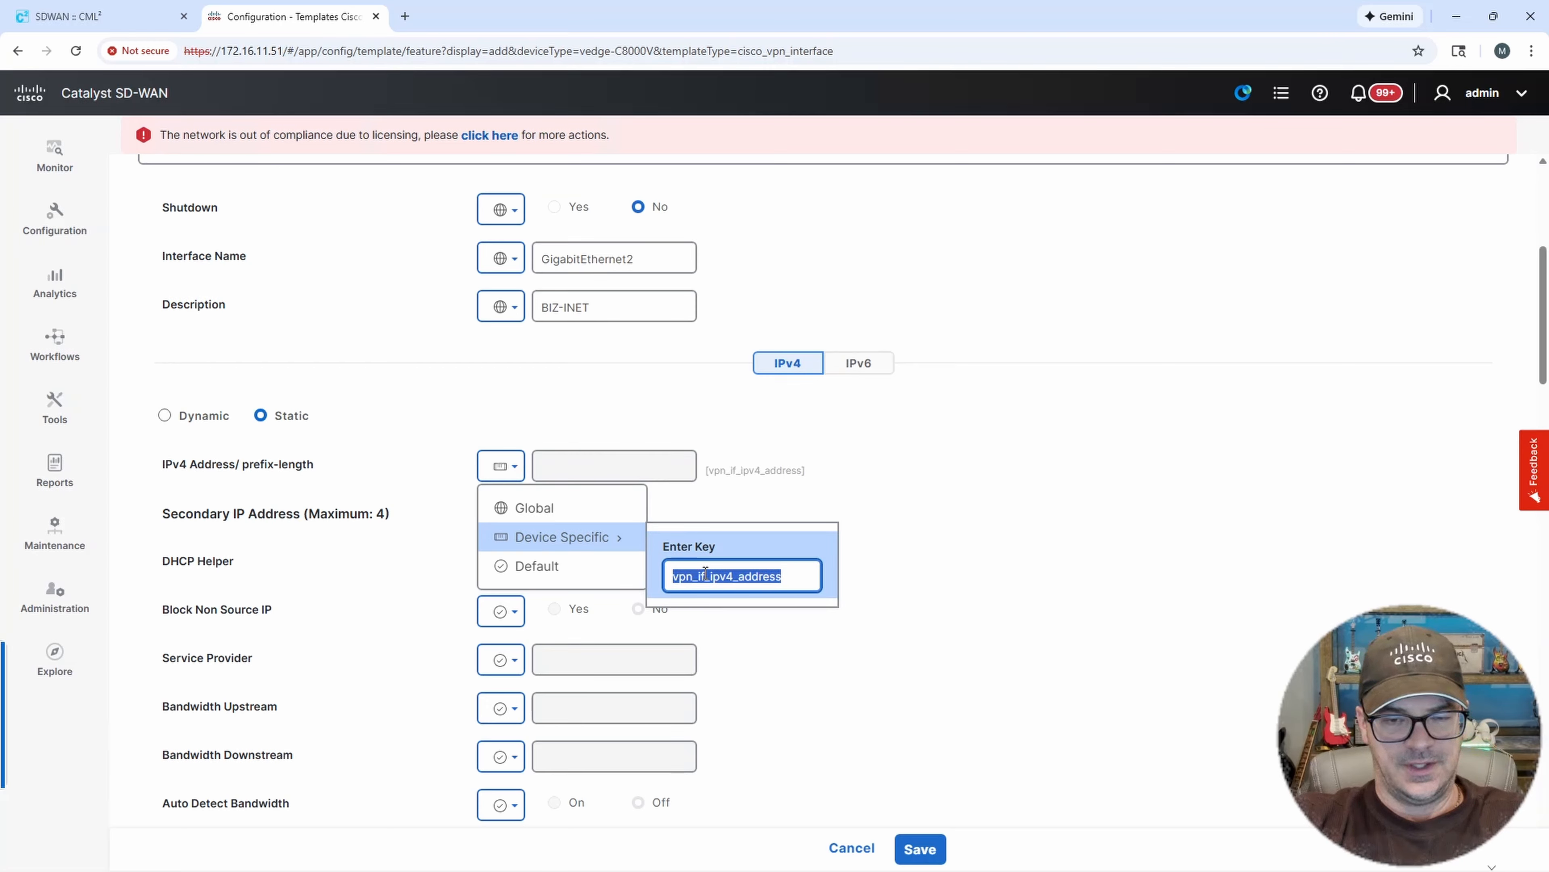
pyautogui.write('G2')
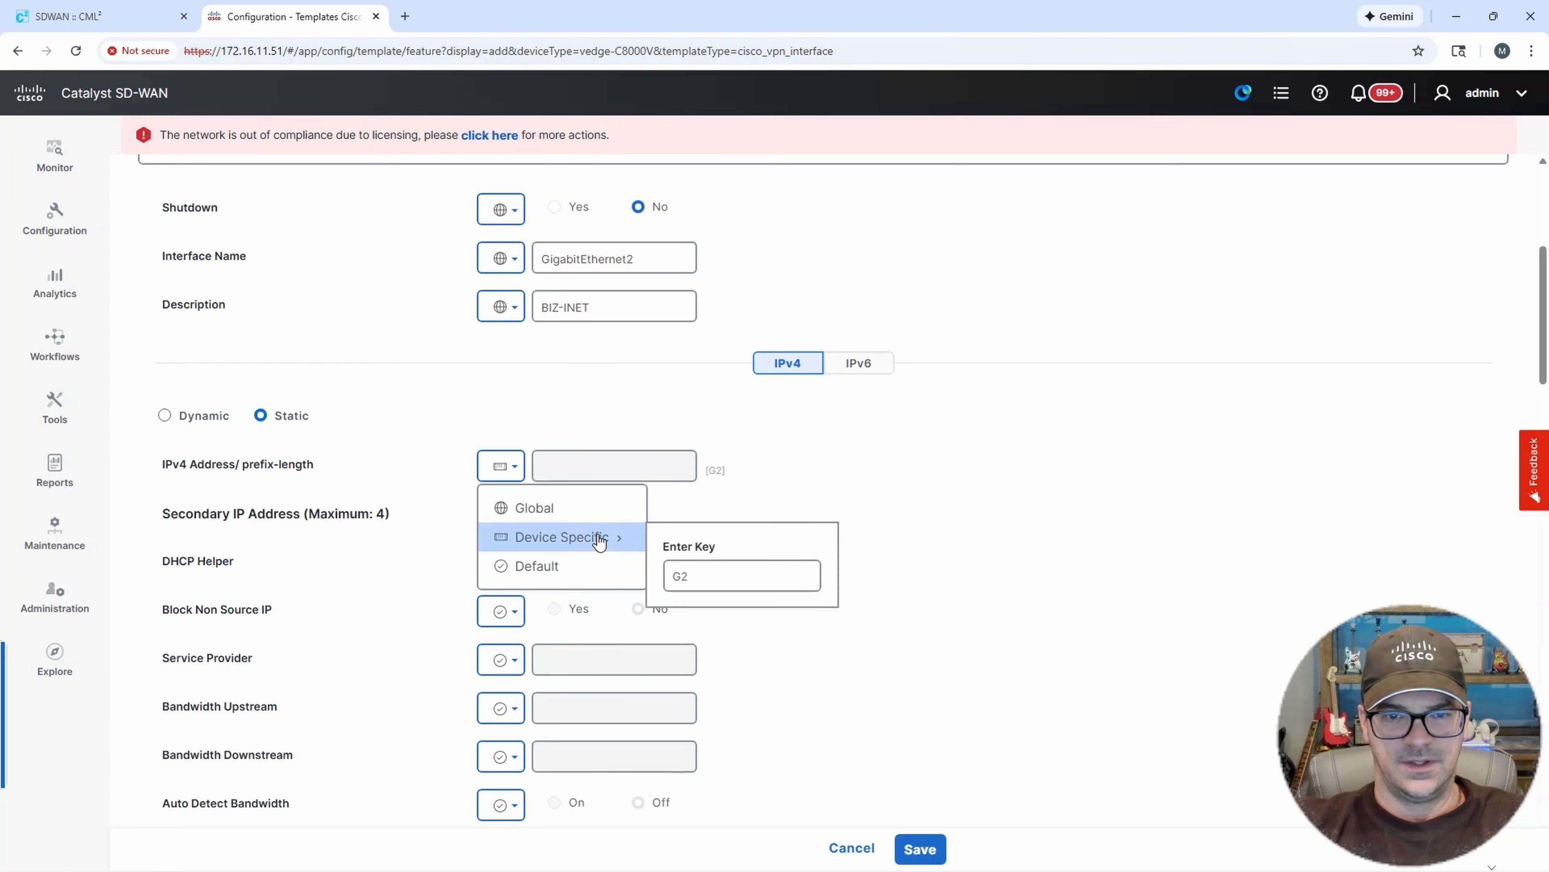
pyautogui.click(511, 474)
pyautogui.moveTo(604, 540)
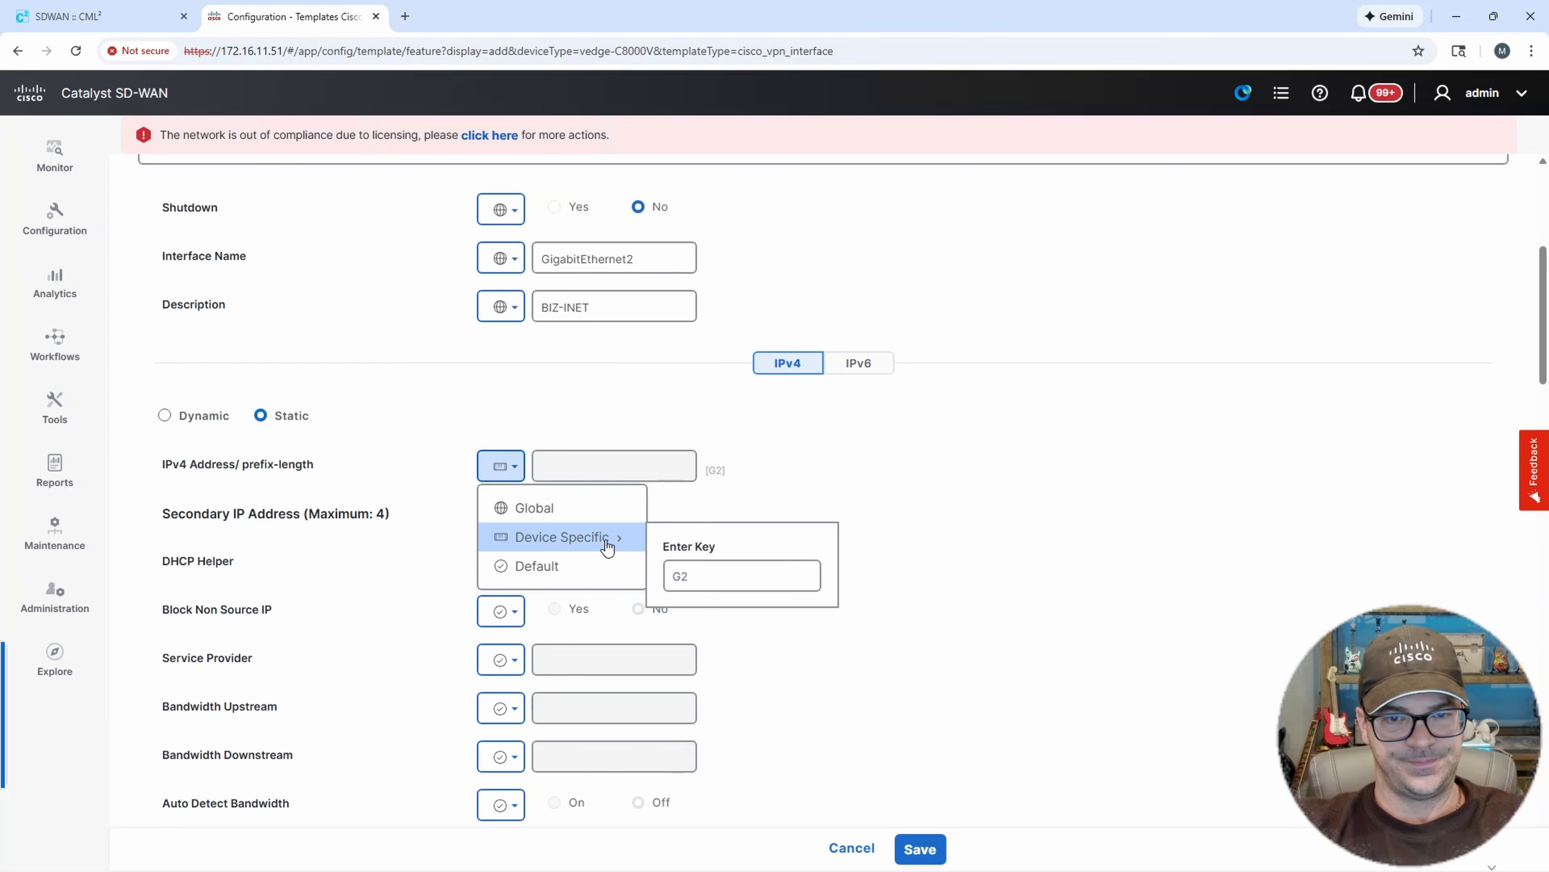
pyautogui.click(699, 574)
pyautogui.write('-I')
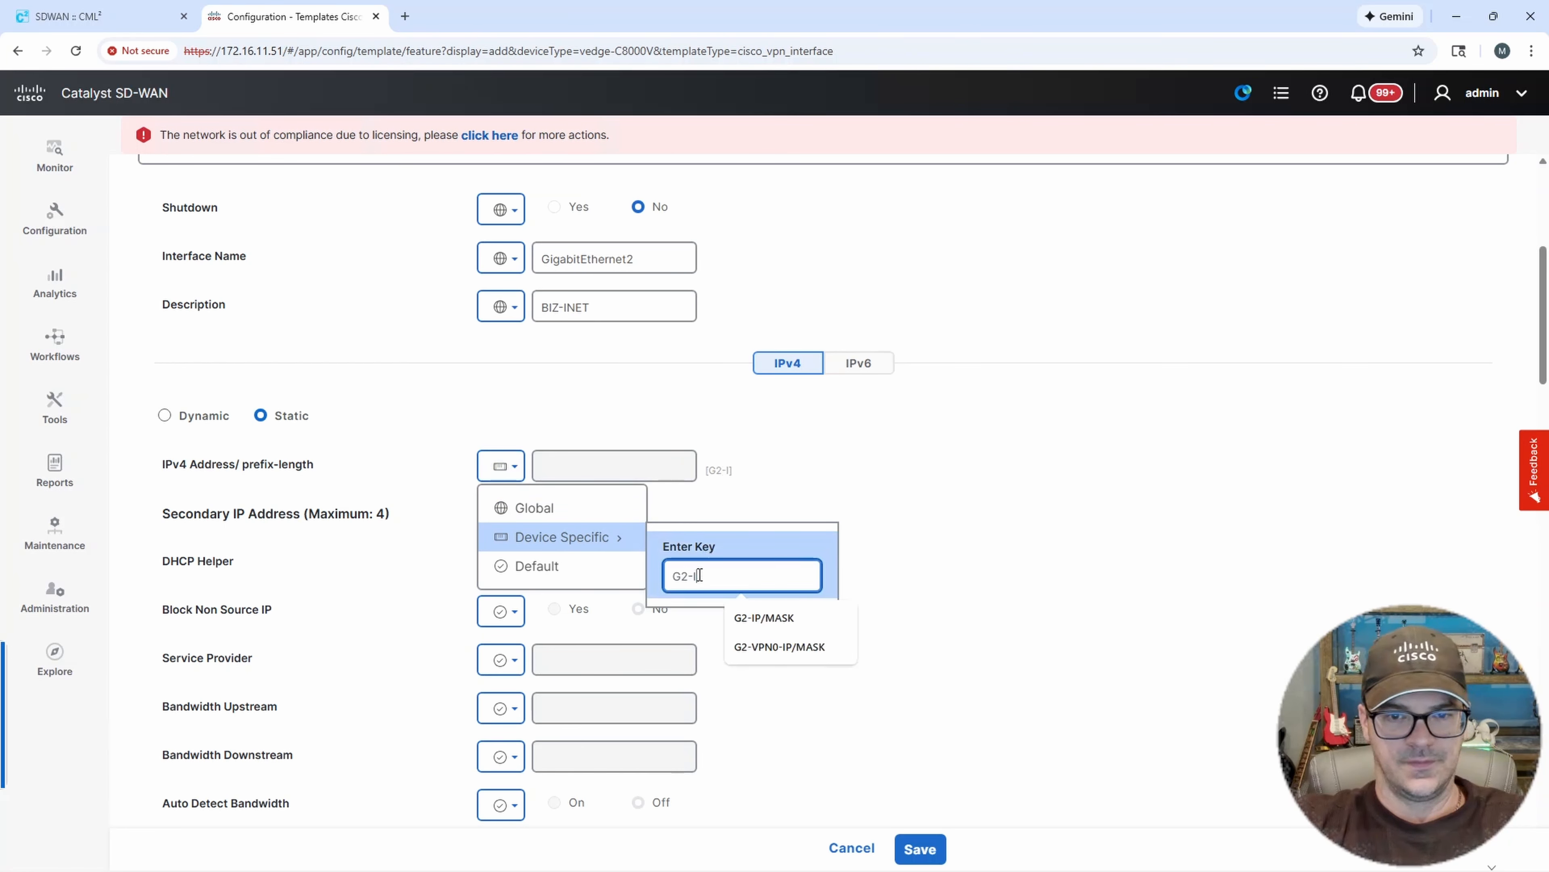
pyautogui.write('P-')
pyautogui.write('/MASK')
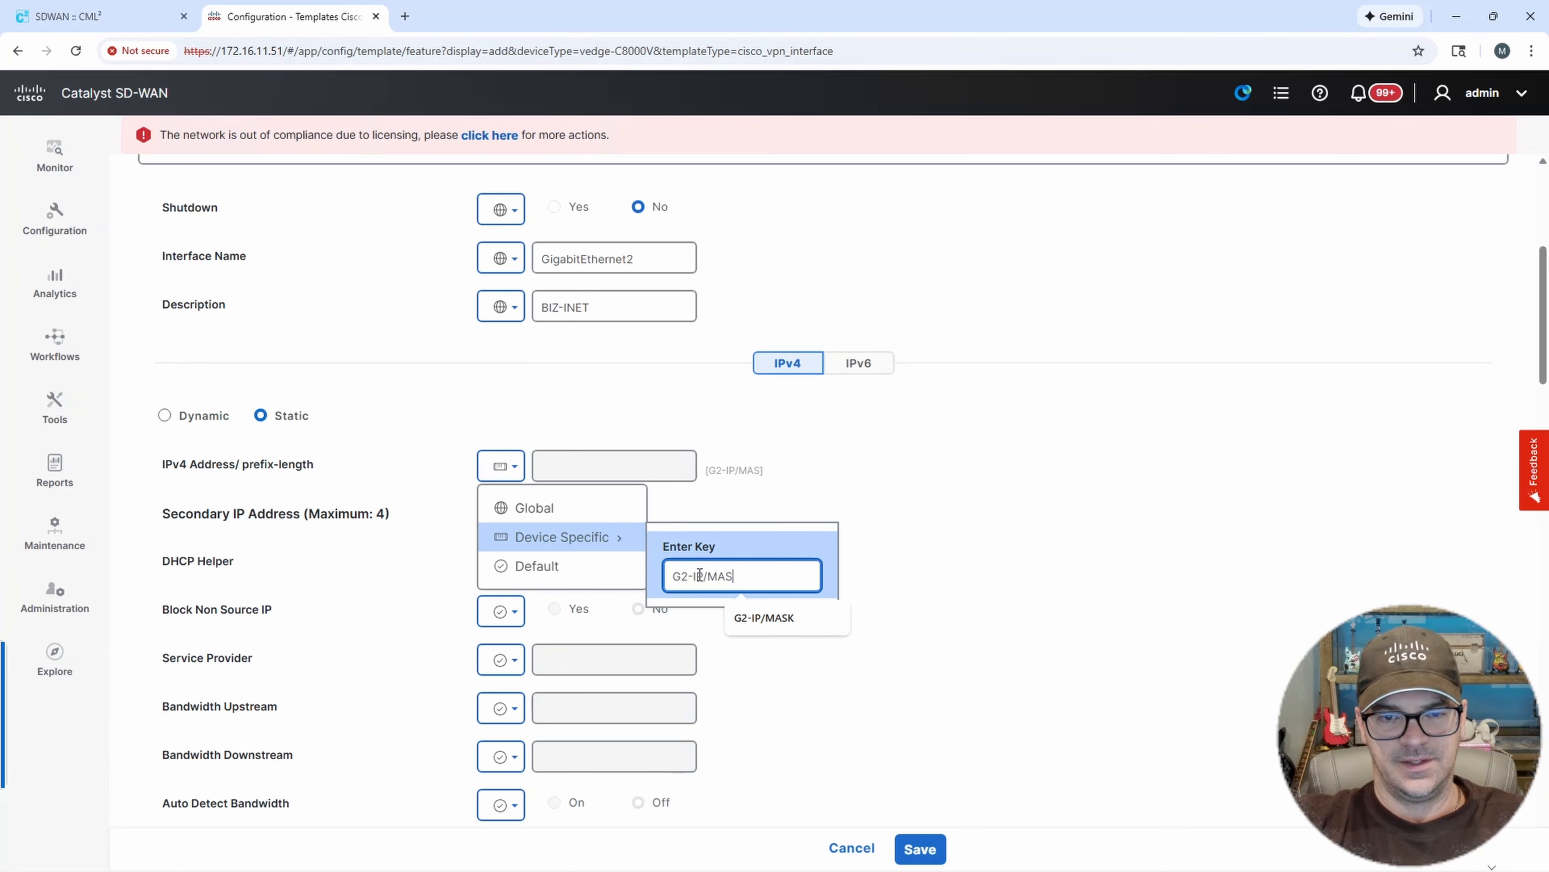
pyautogui.click(918, 588)
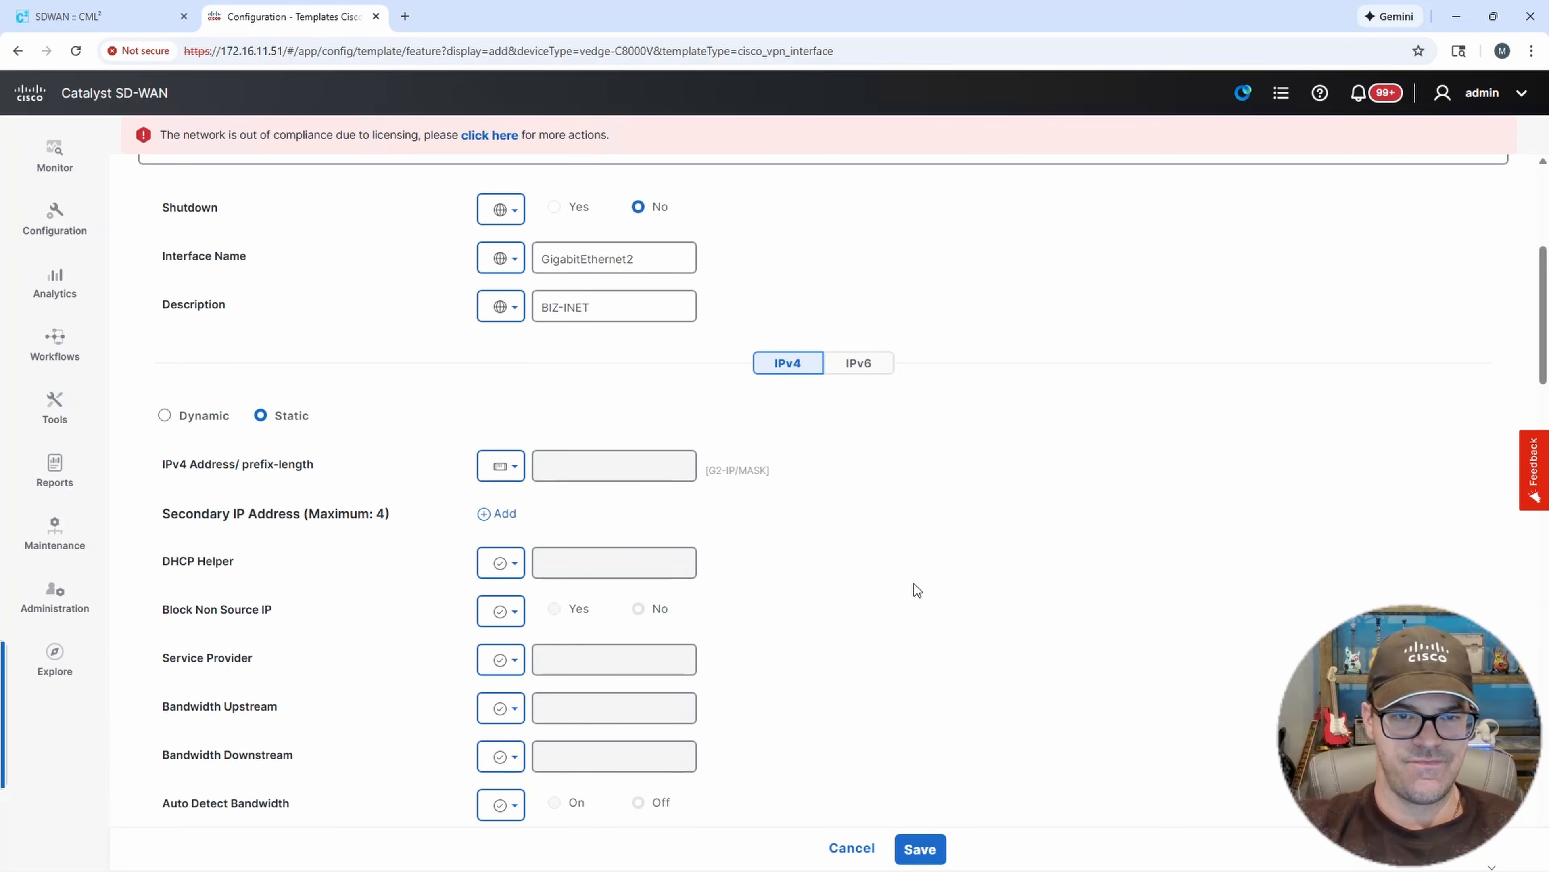
# Turn the Tunnel Interface on as a global value.
pyautogui.scroll(-4, 612, 571)
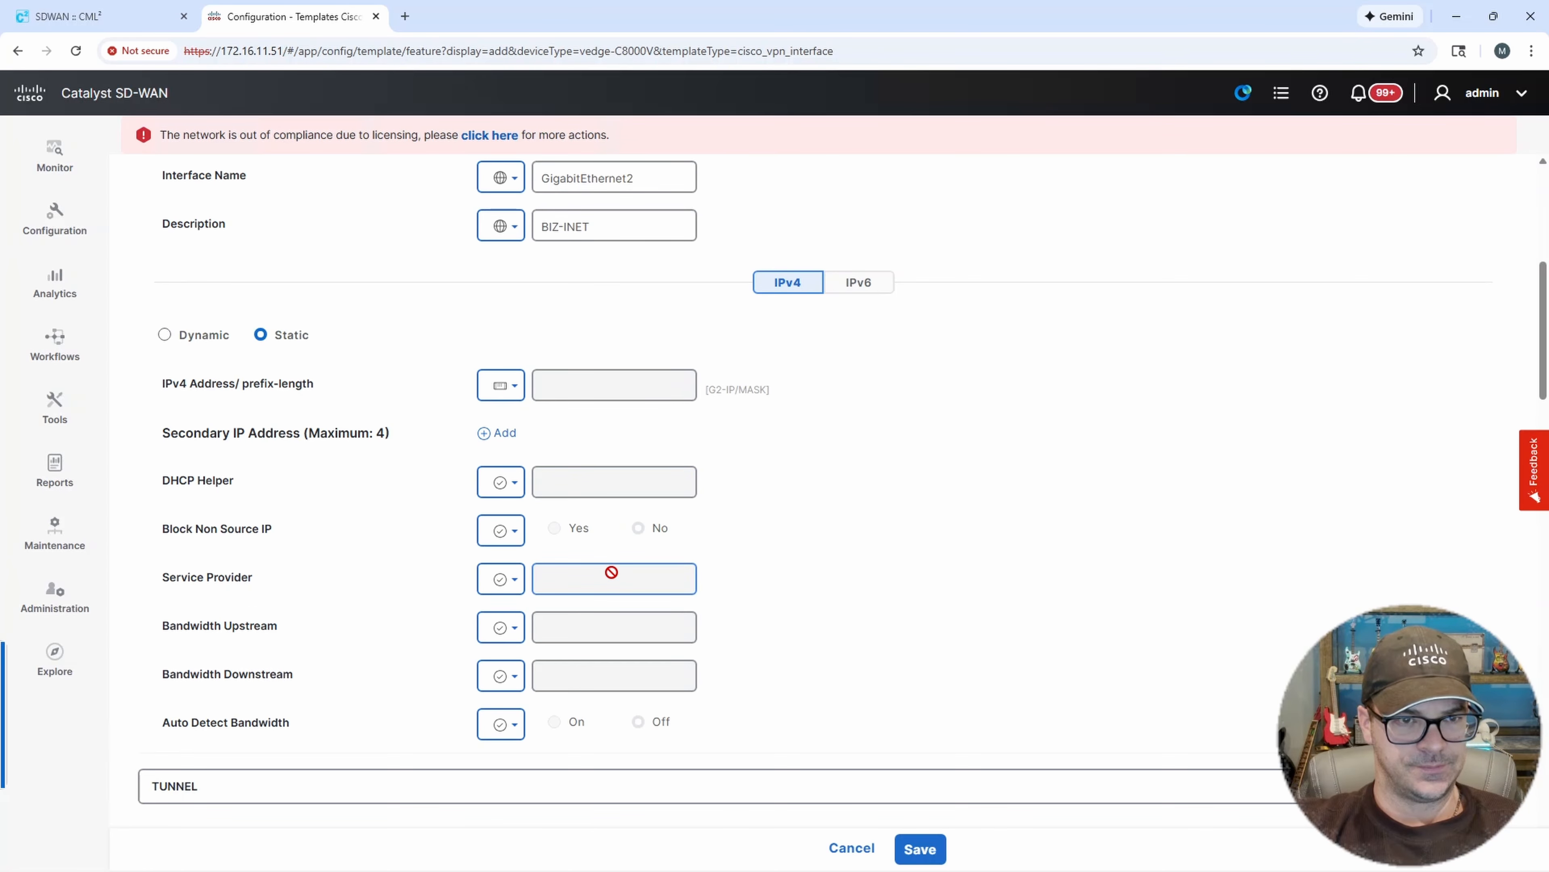
pyautogui.scroll(-3, 616, 576)
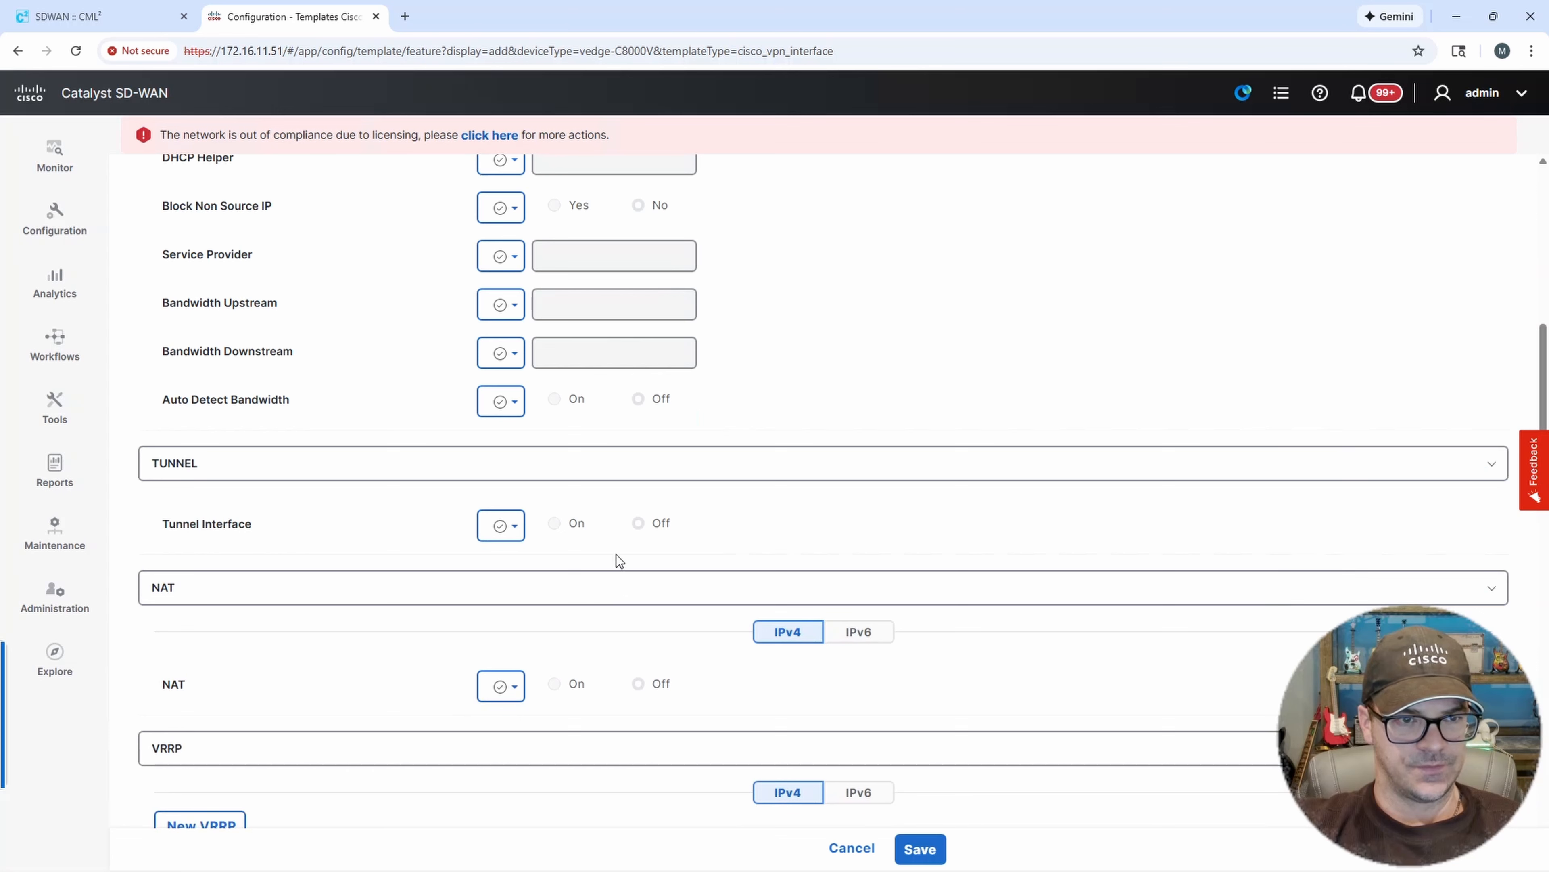
pyautogui.click(513, 526)
pyautogui.click(535, 569)
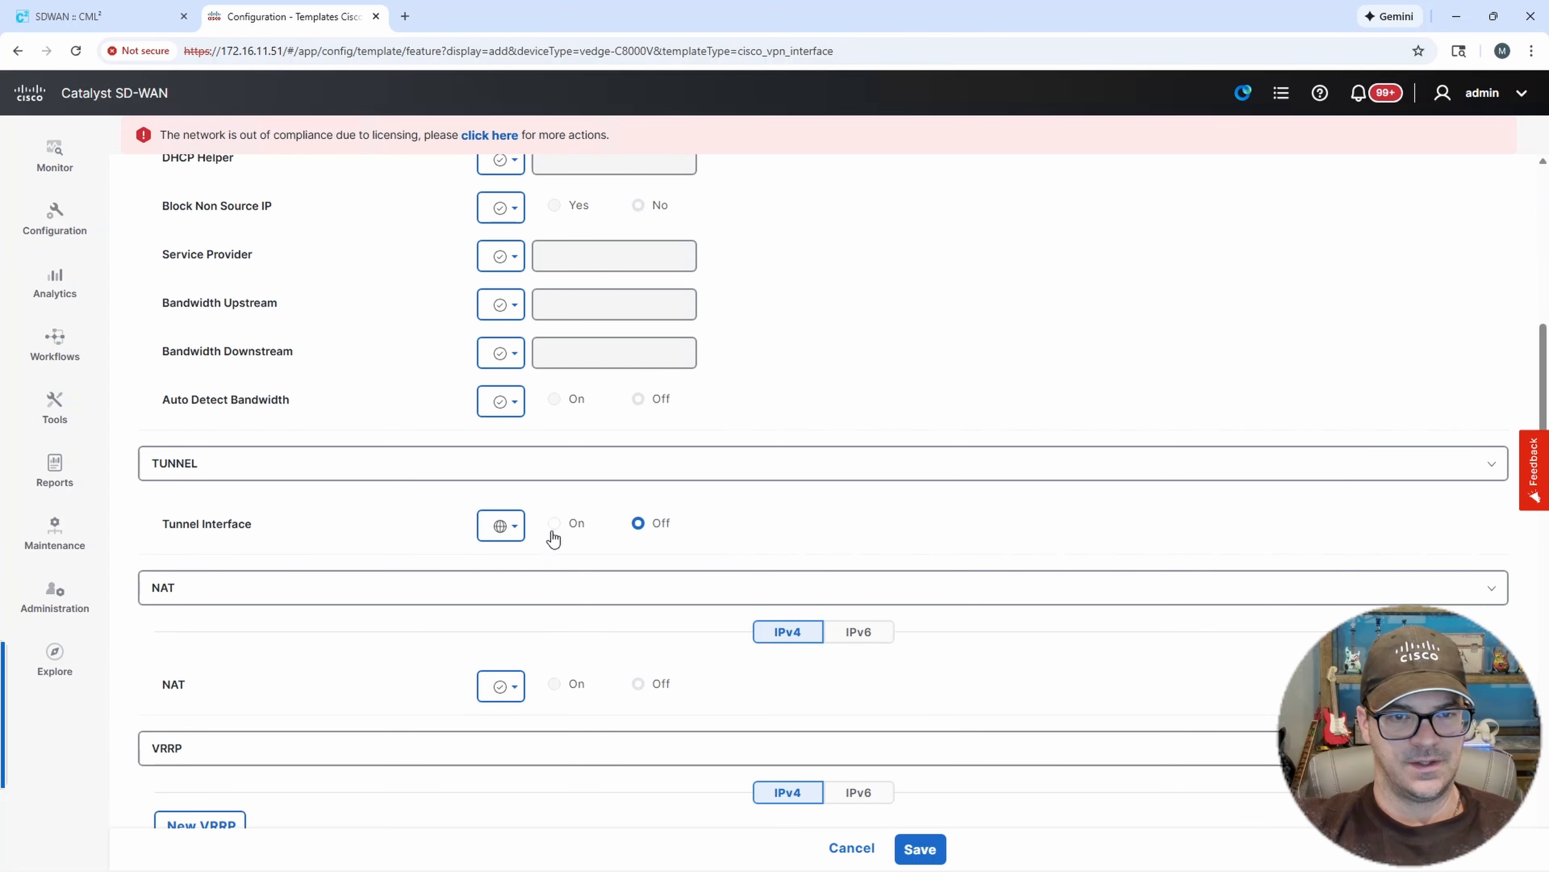
pyautogui.click(604, 534)
# Set the tunnel Color to biz-internet as a global value.
pyautogui.scroll(-3, 788, 513)
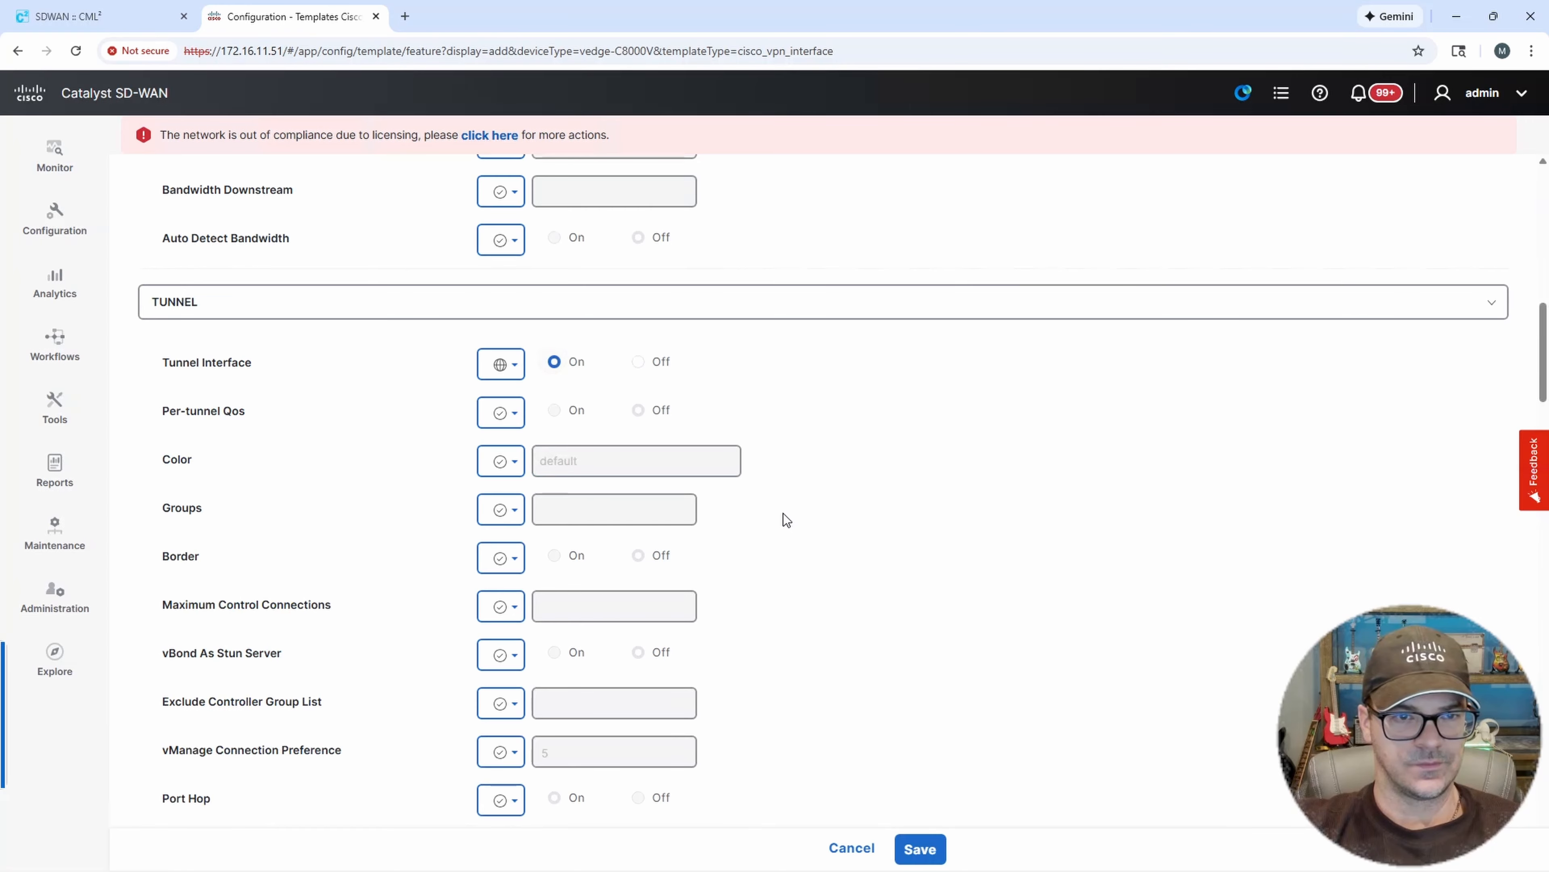
pyautogui.click(501, 459)
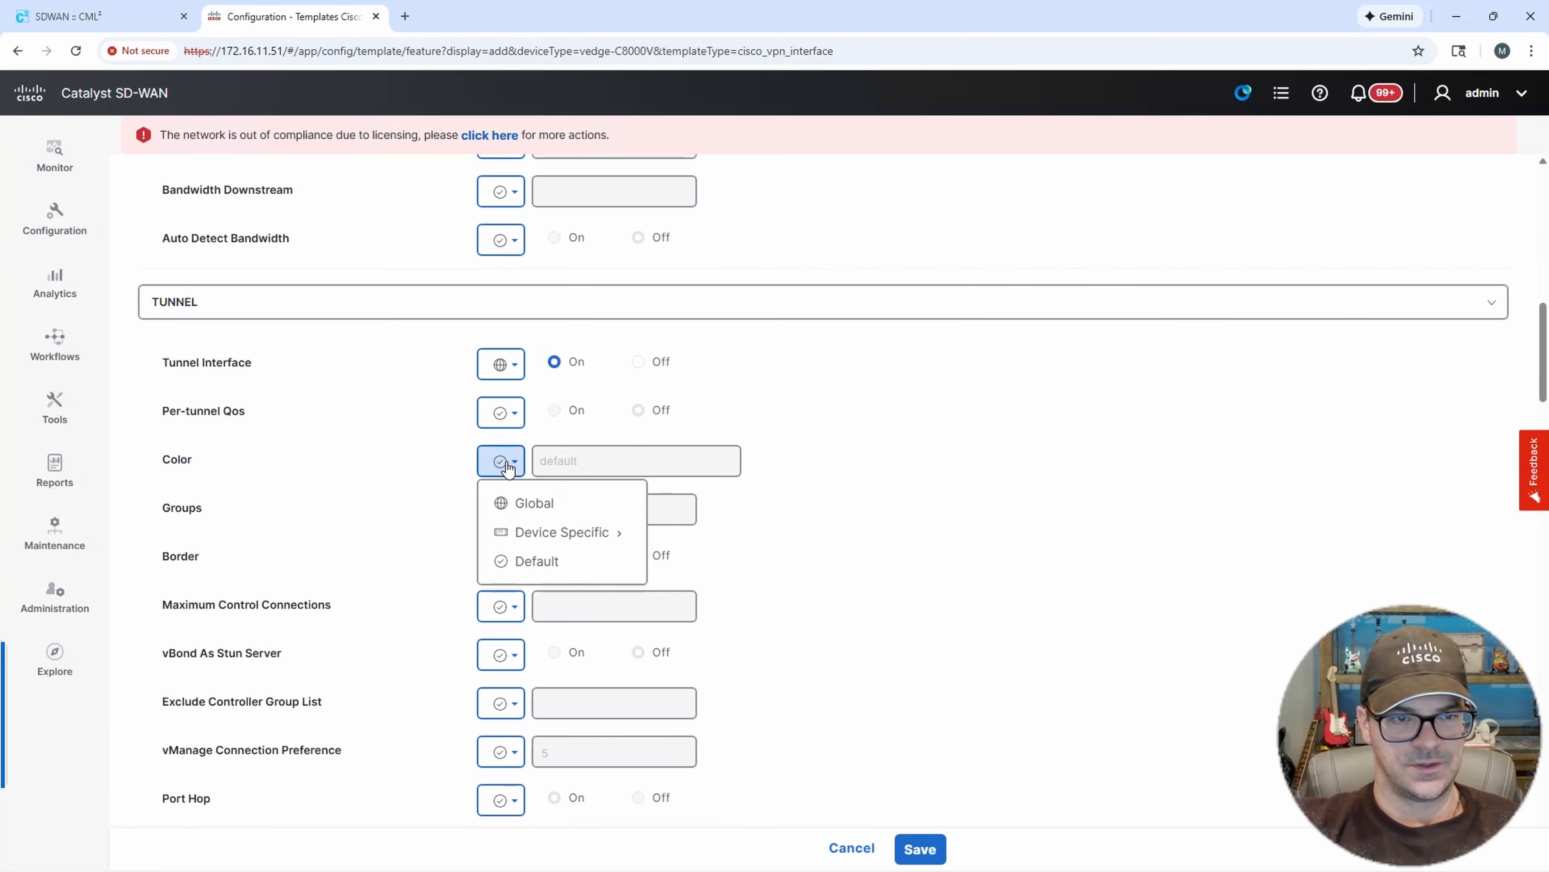
pyautogui.click(525, 503)
pyautogui.click(622, 461)
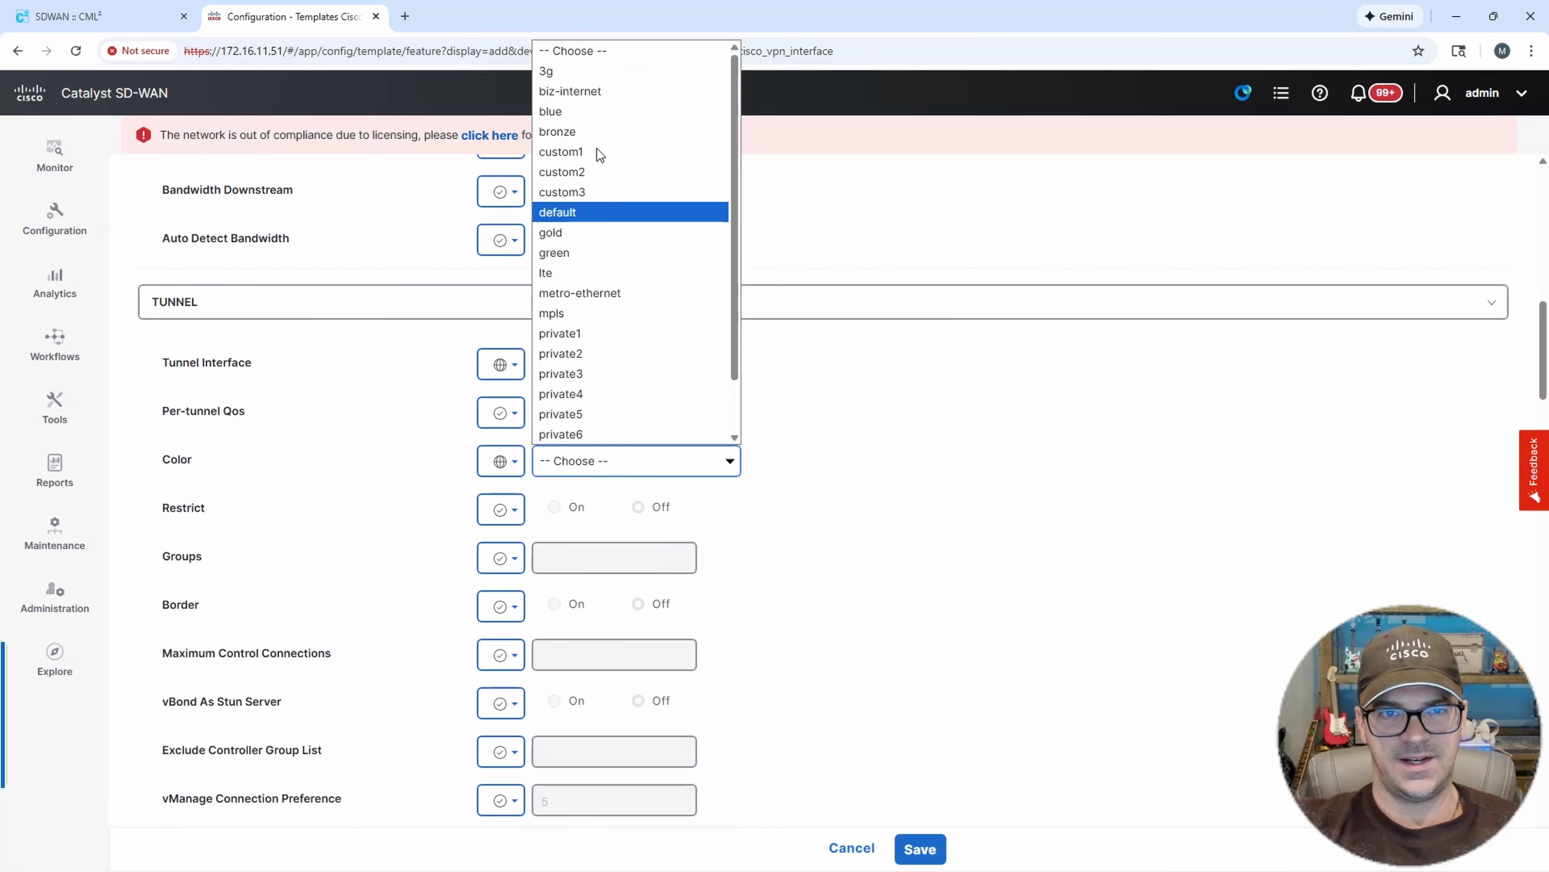
pyautogui.click(587, 90)
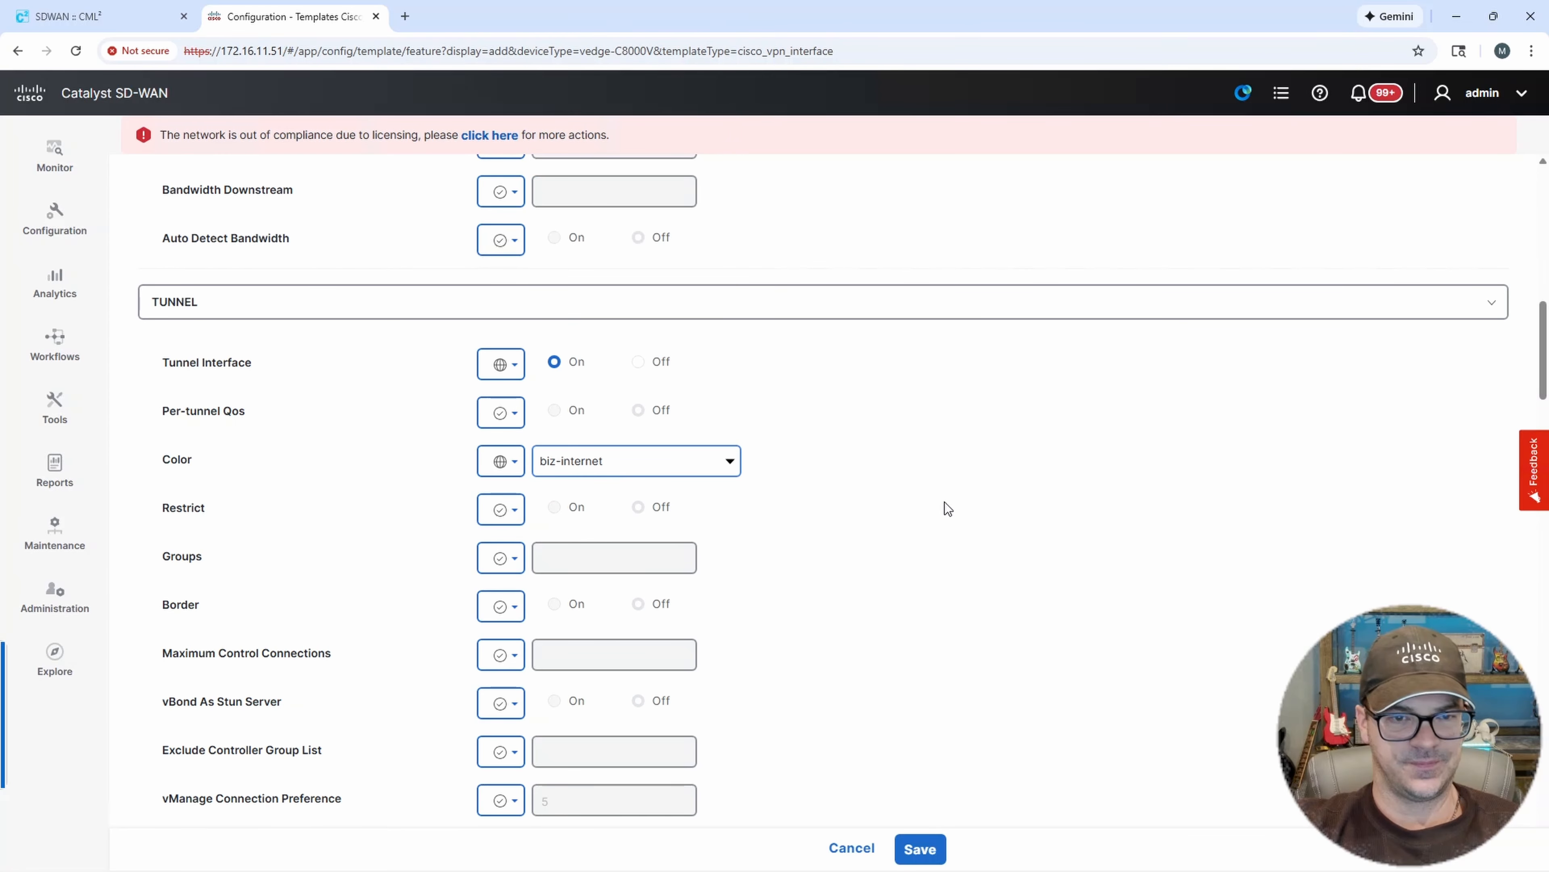
# Review the remaining interface options and save the DC1-CE-02-G2 template.
pyautogui.scroll(-2, 945, 501)
pyautogui.scroll(-2, 949, 509)
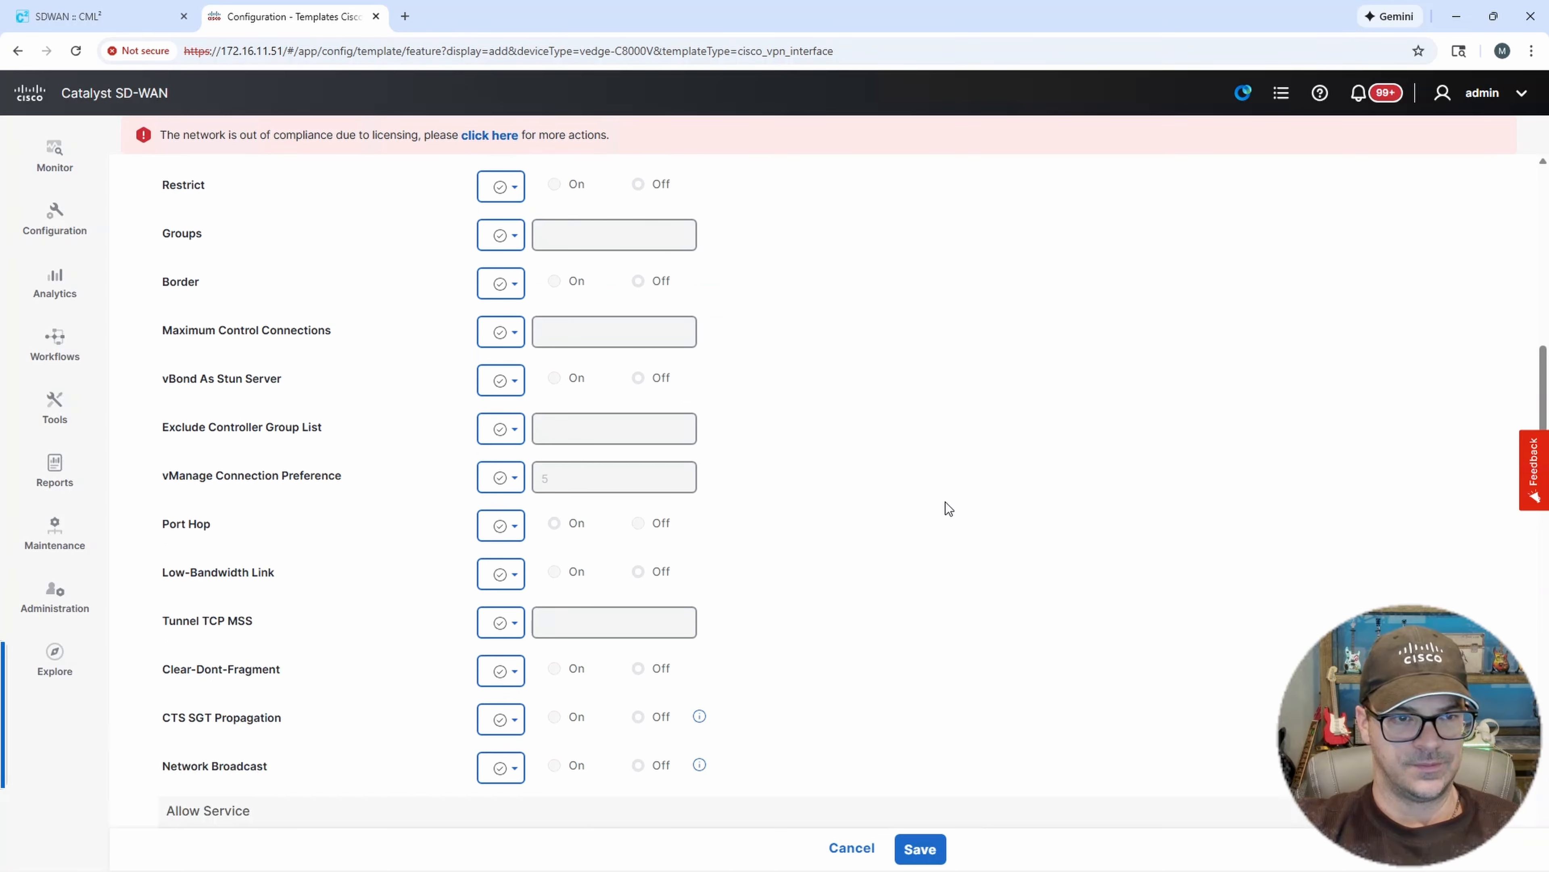
pyautogui.scroll(-2, 945, 509)
pyautogui.scroll(-2, 715, 519)
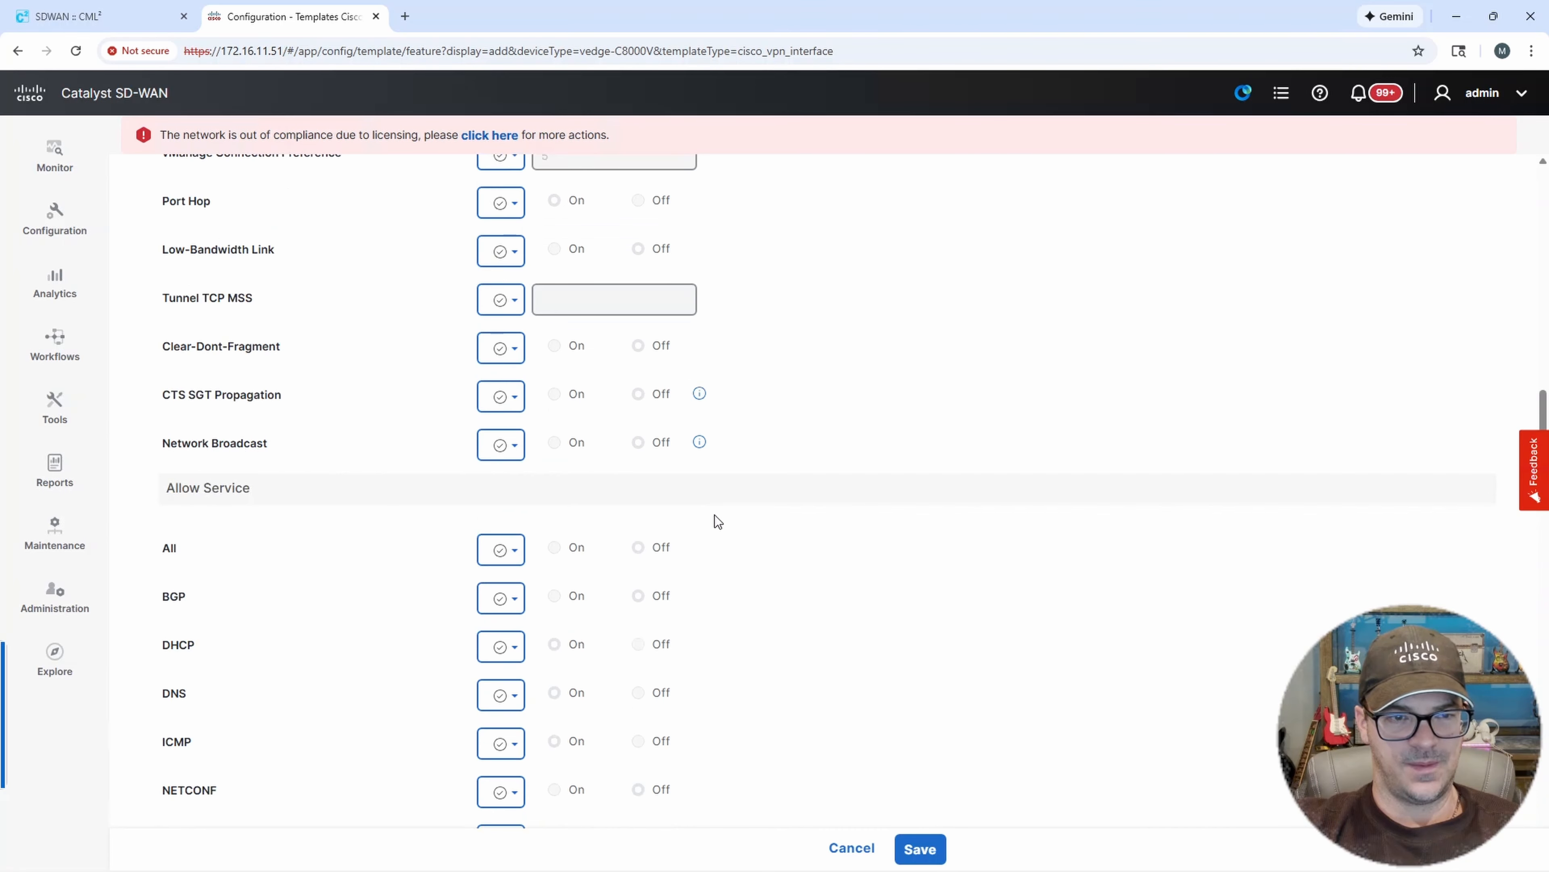
pyautogui.scroll(-5, 740, 521)
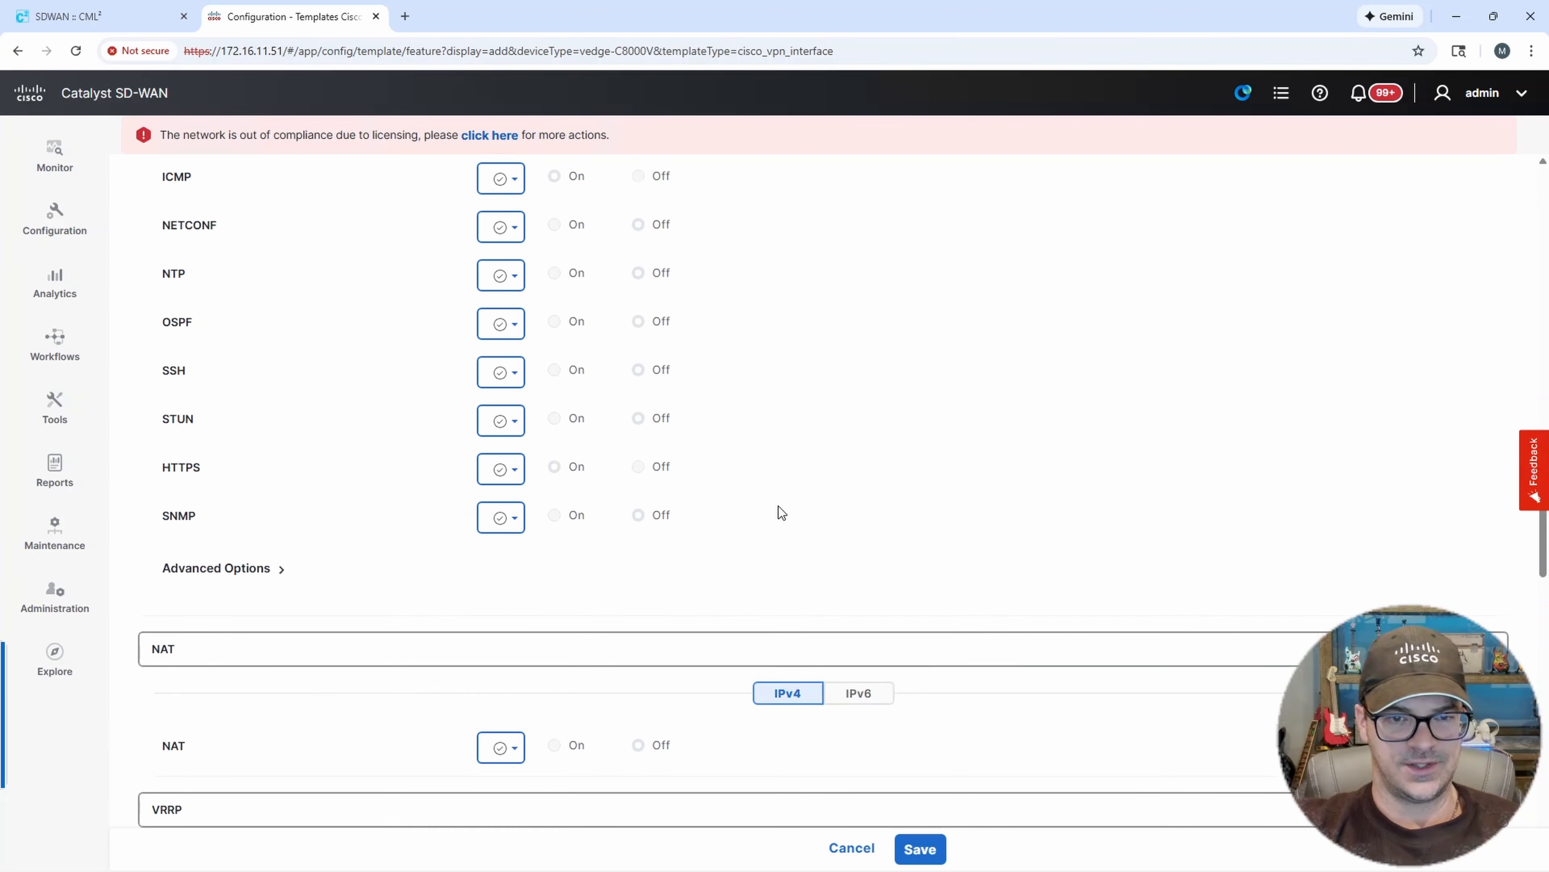
pyautogui.scroll(-9, 791, 508)
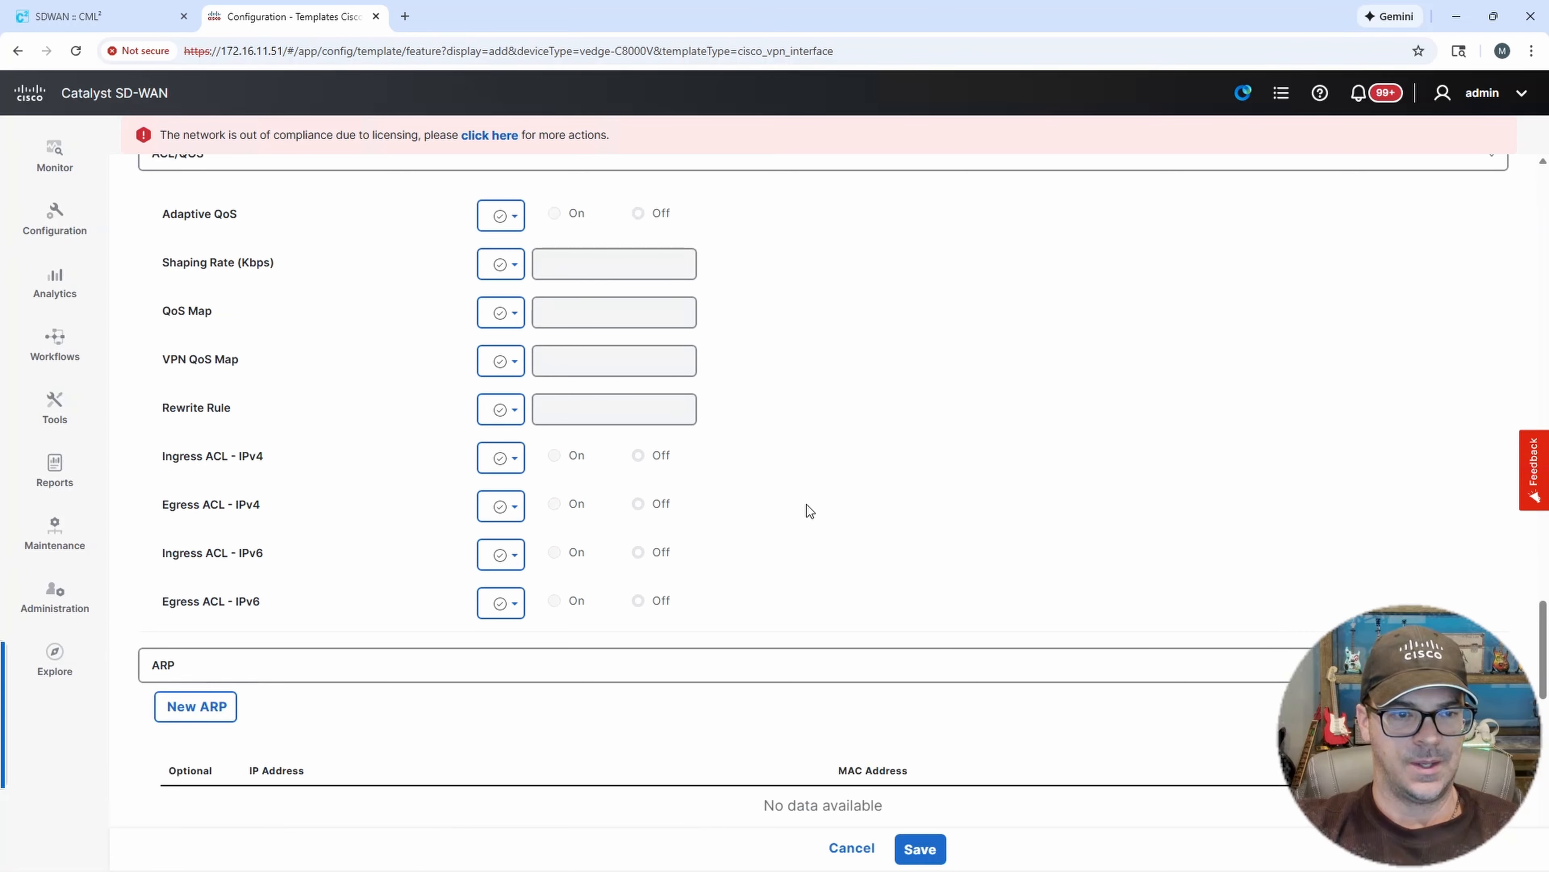
pyautogui.scroll(-14, 809, 510)
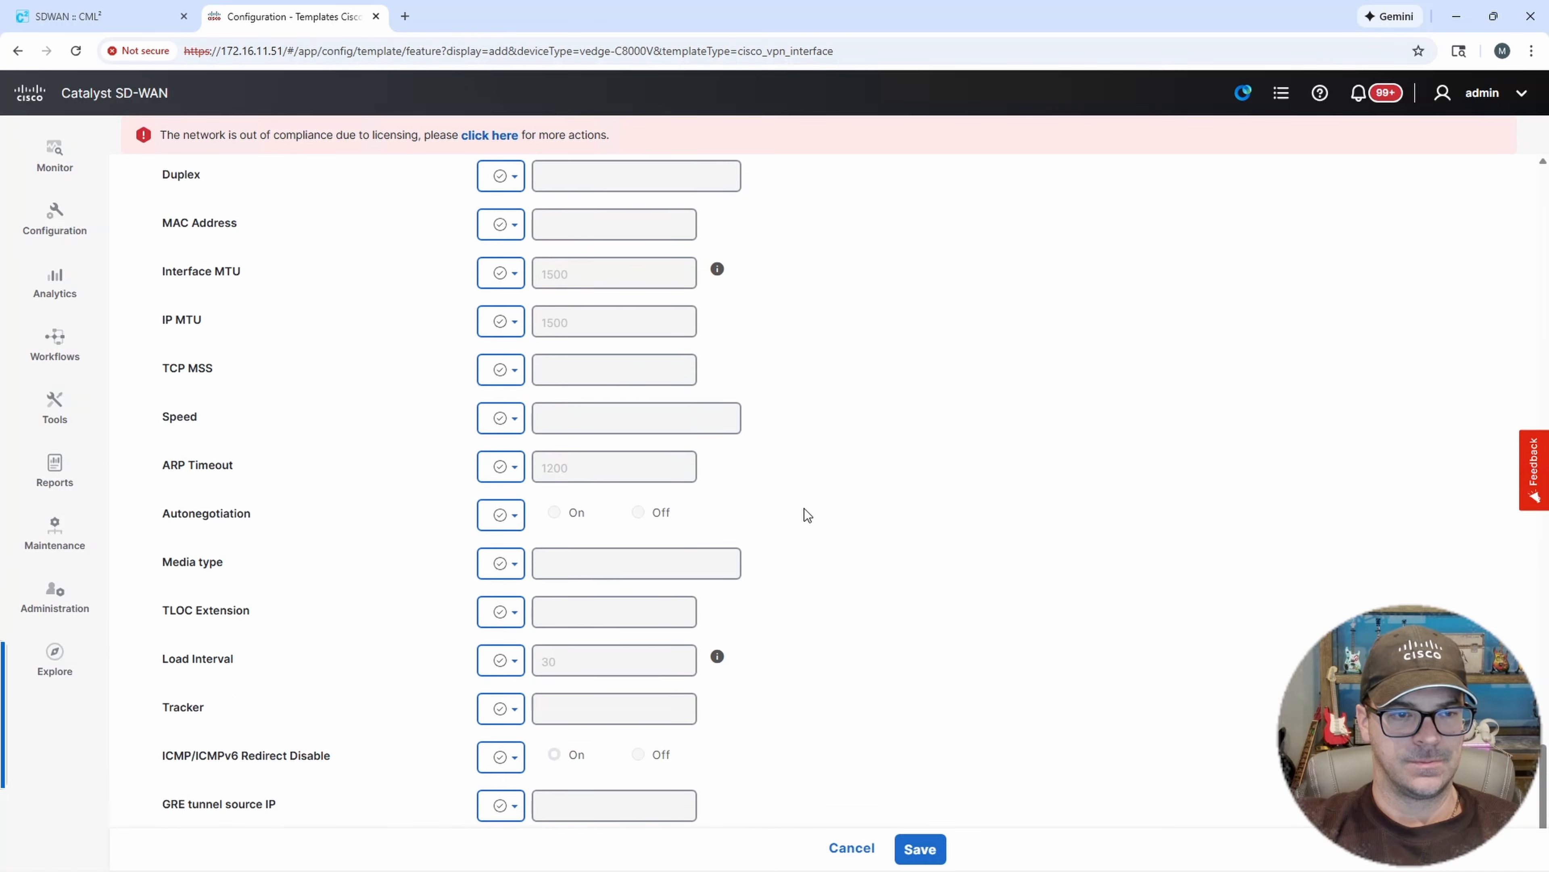
pyautogui.click(919, 847)
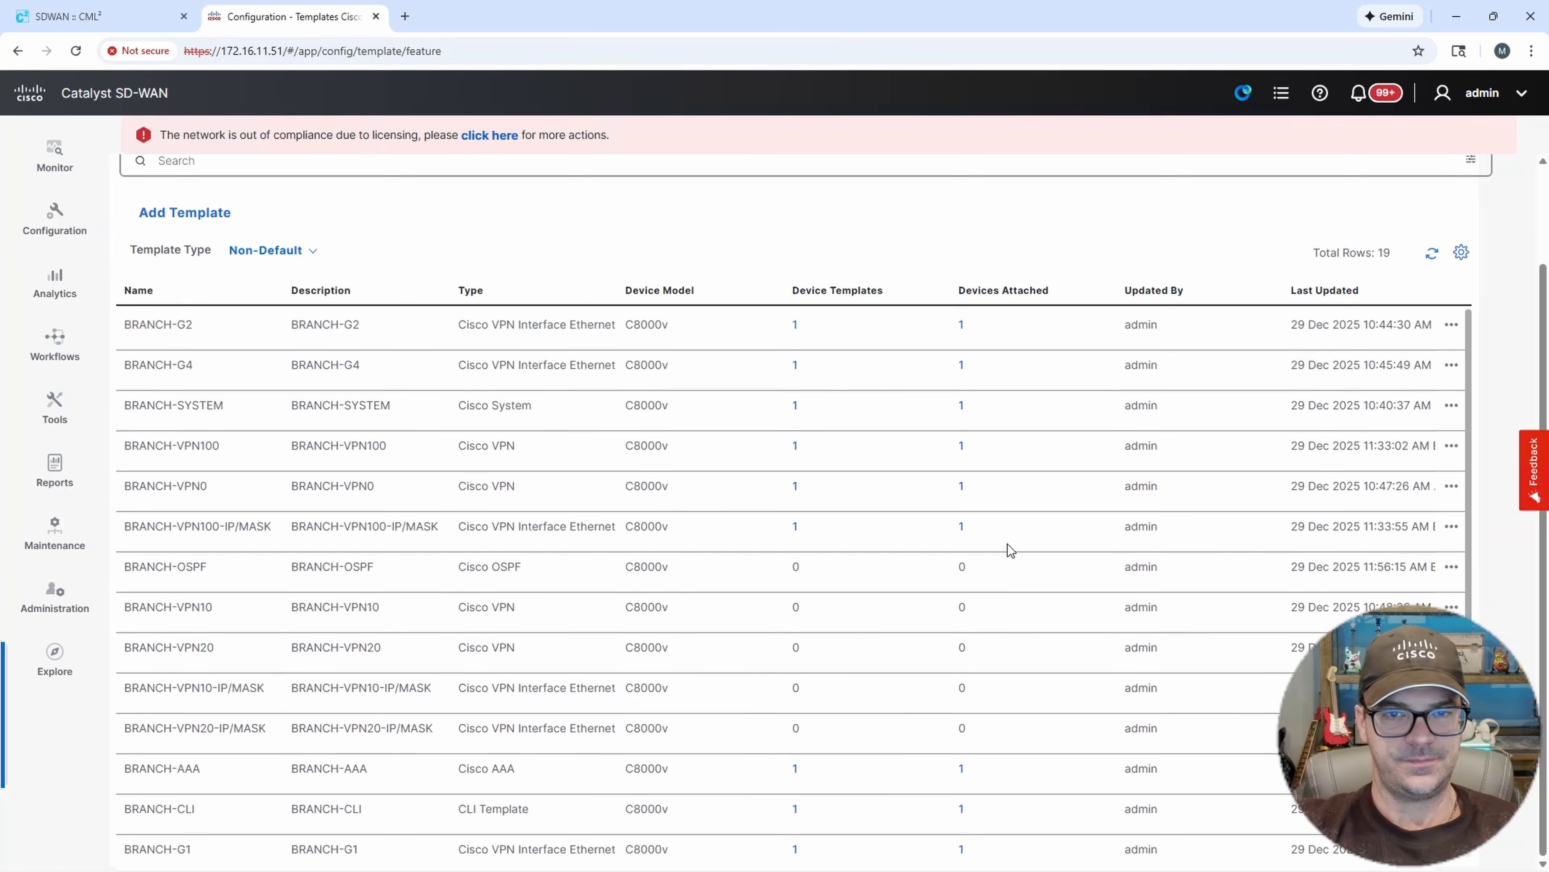
# Start a new Cisco VPN Interface Ethernet feature template for the C8000v device model.
pyautogui.scroll(-2, 680, 327)
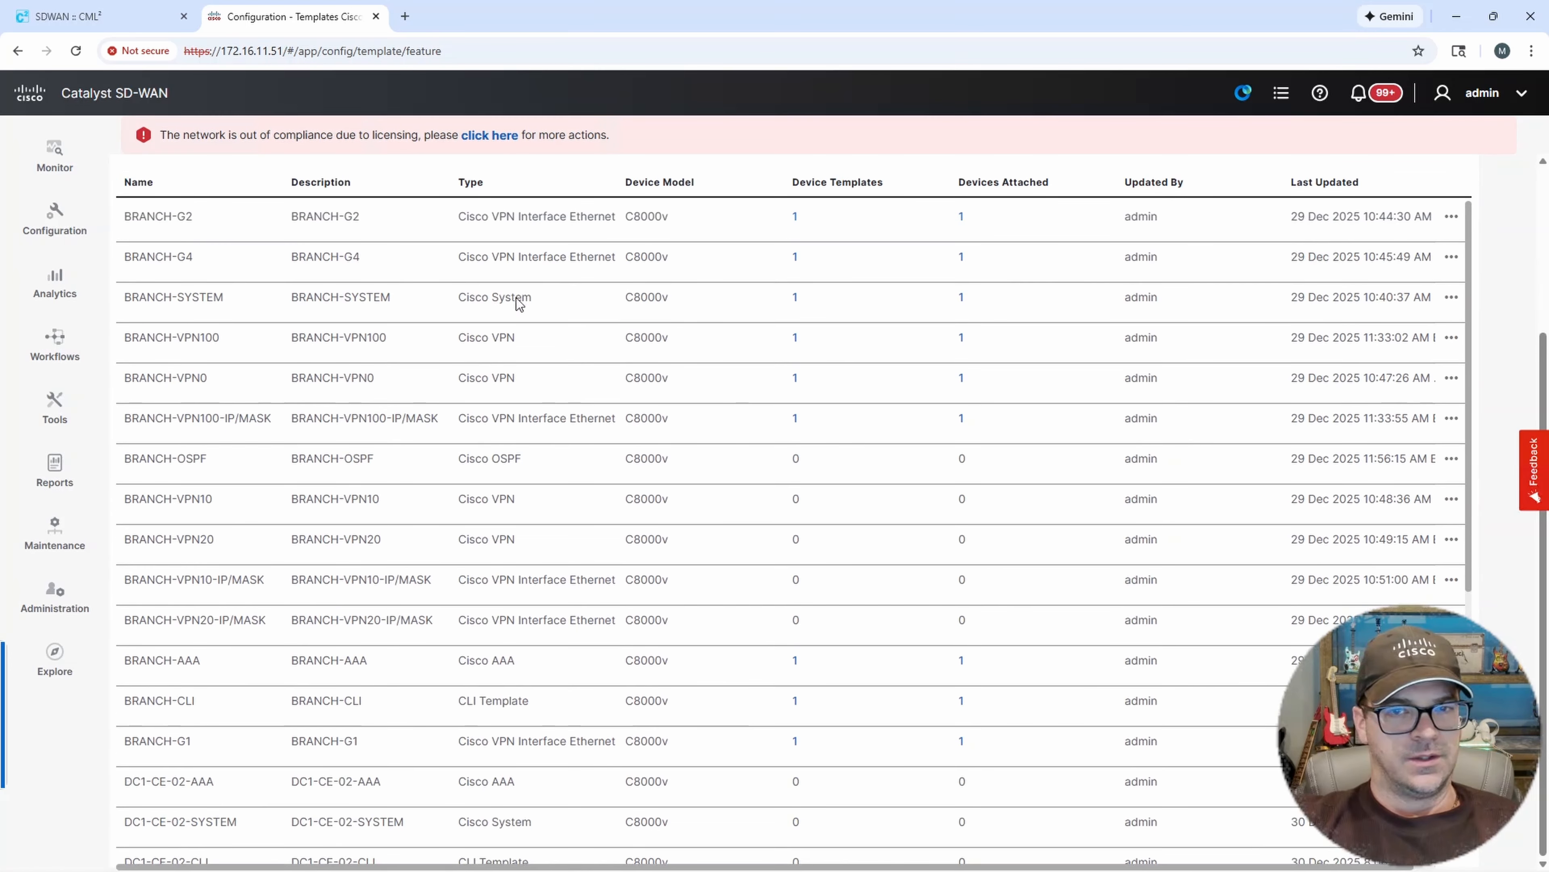
pyautogui.scroll(3, 1536, 301)
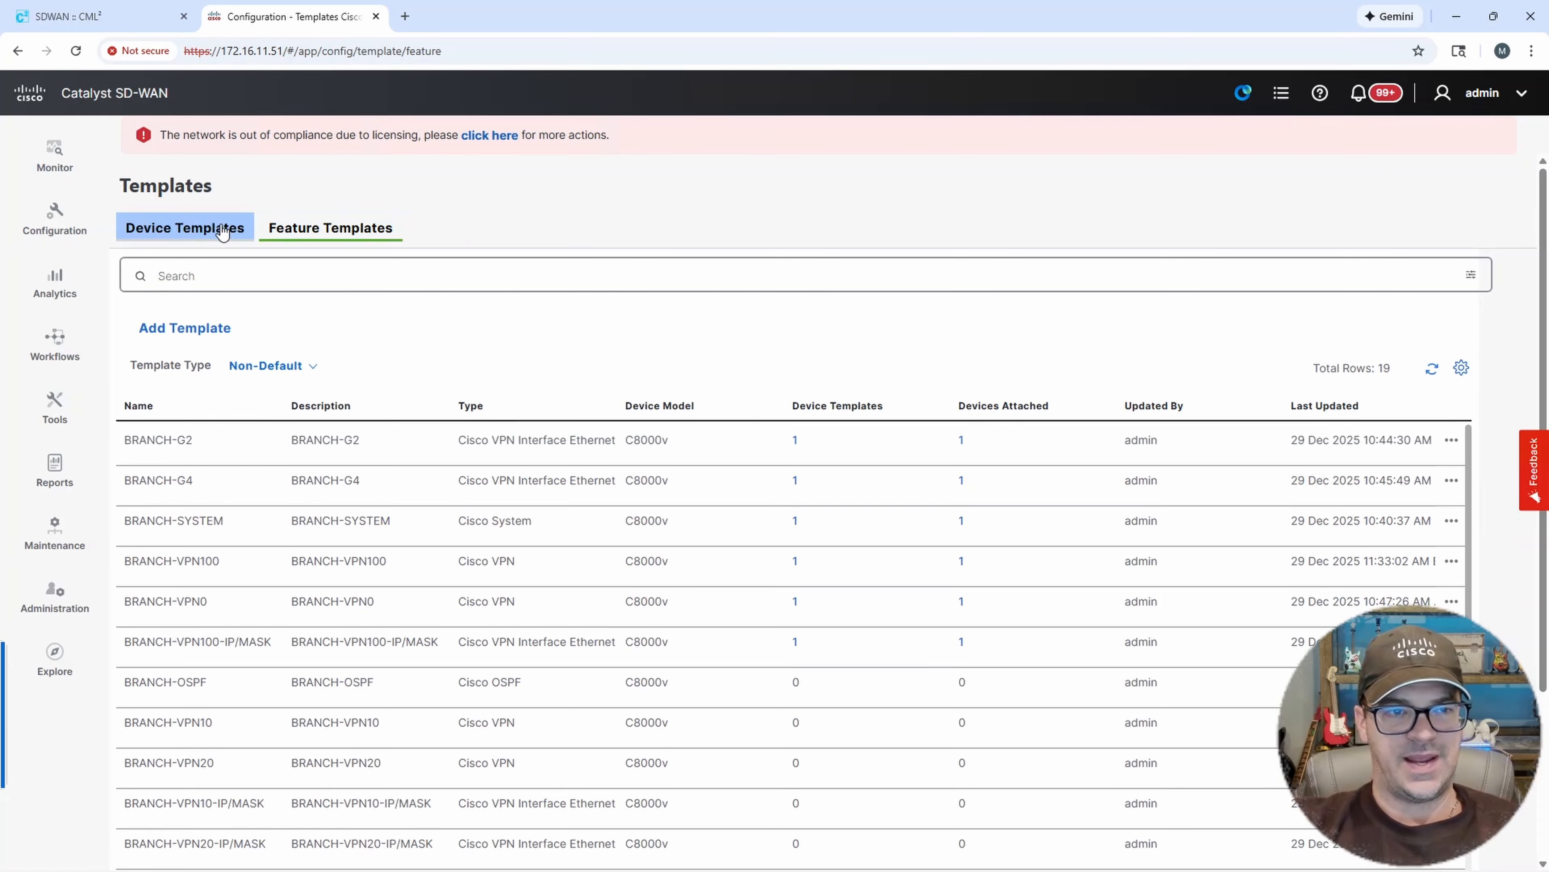
pyautogui.click(220, 327)
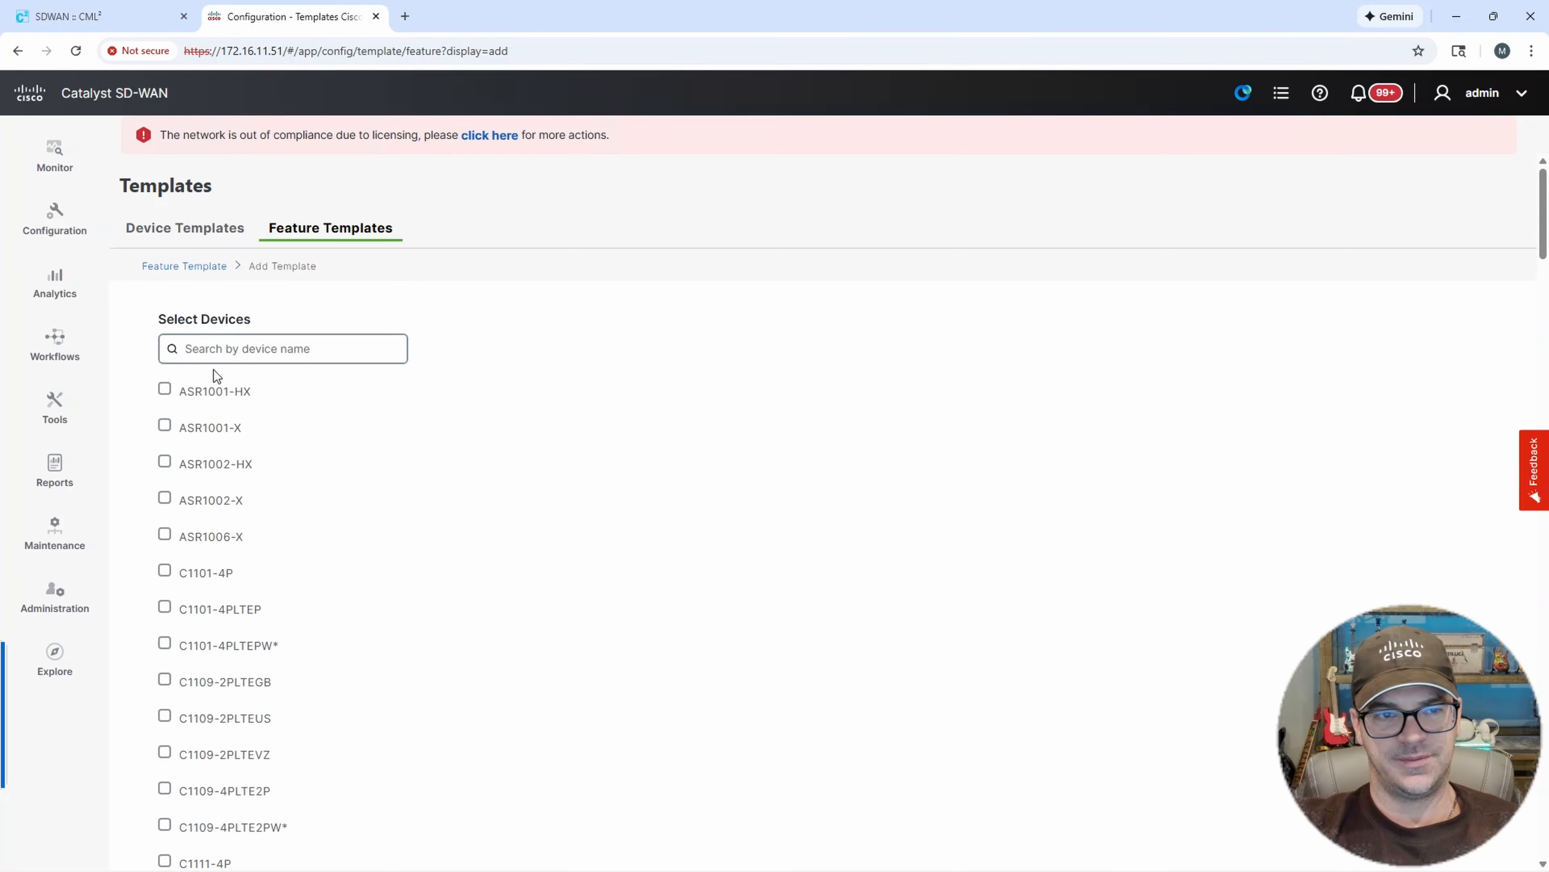
pyautogui.click(231, 349)
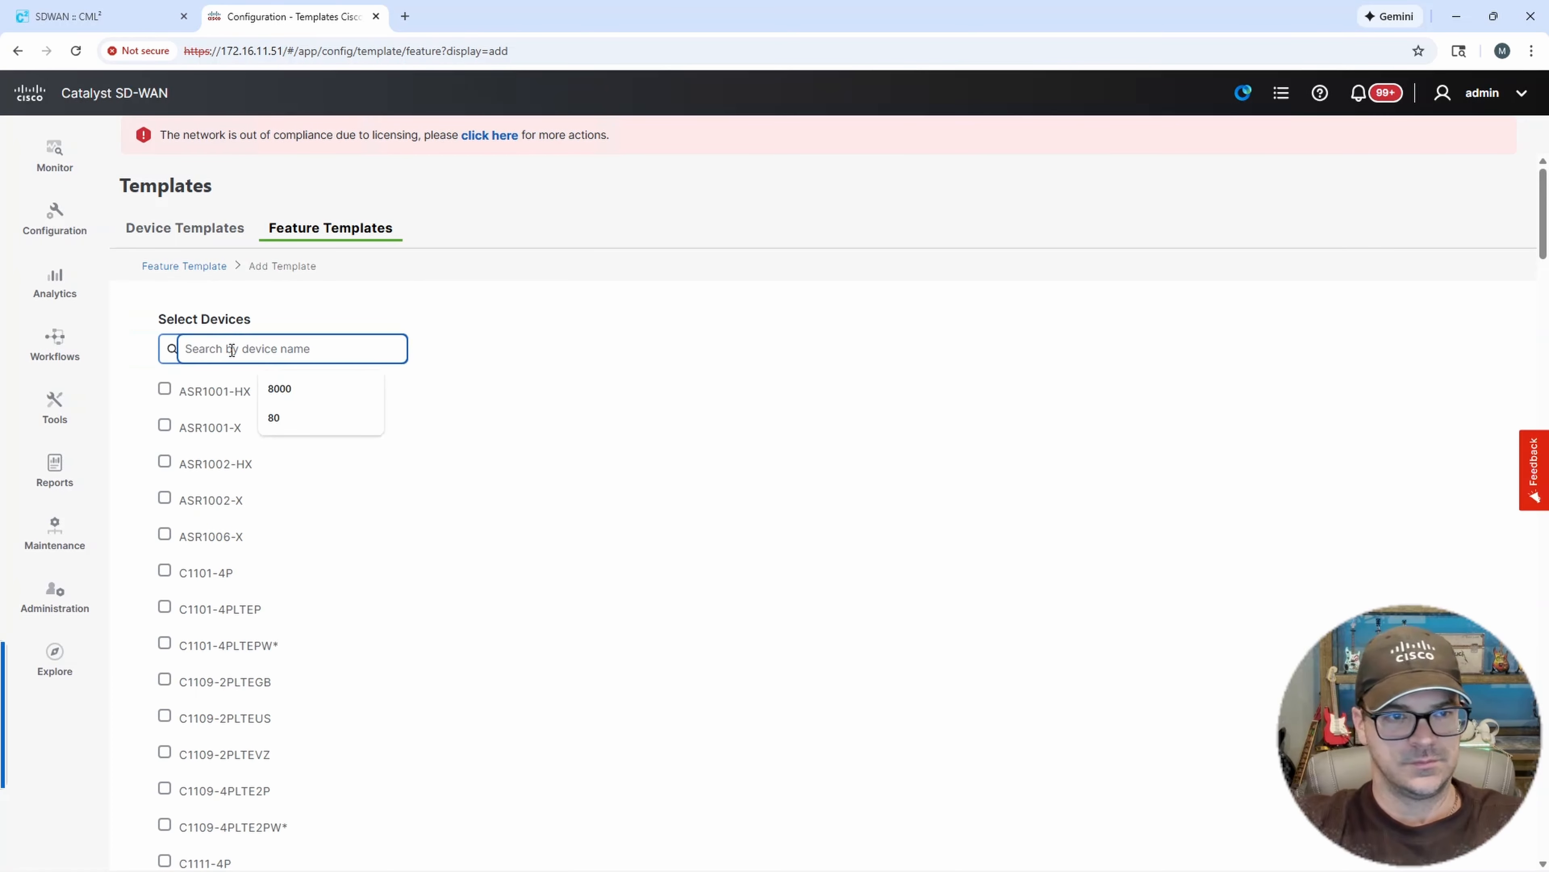
pyautogui.write('8000')
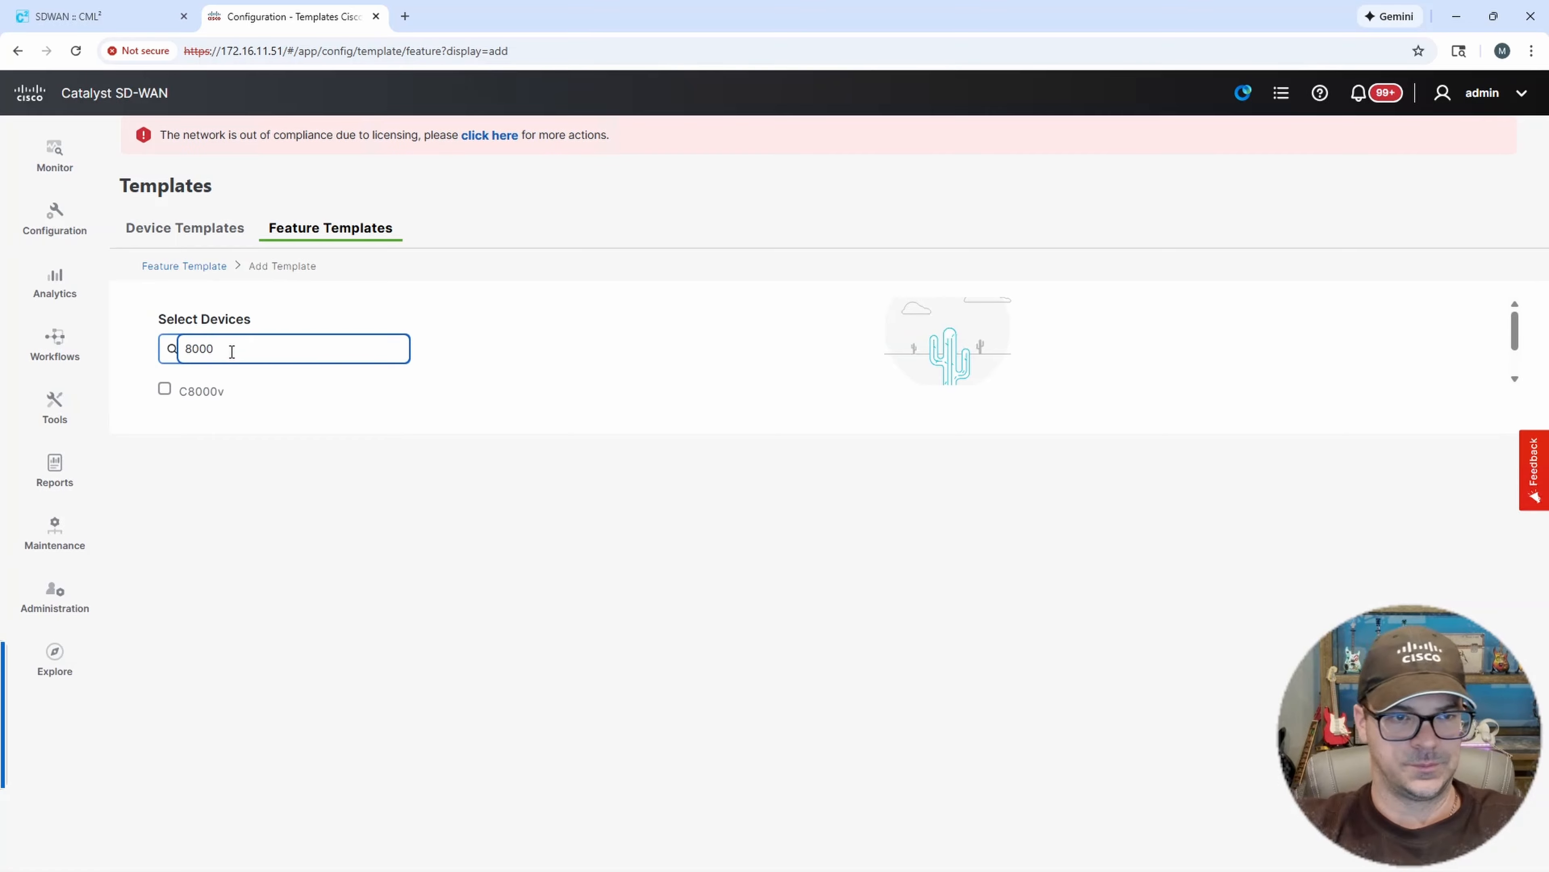
pyautogui.click(164, 389)
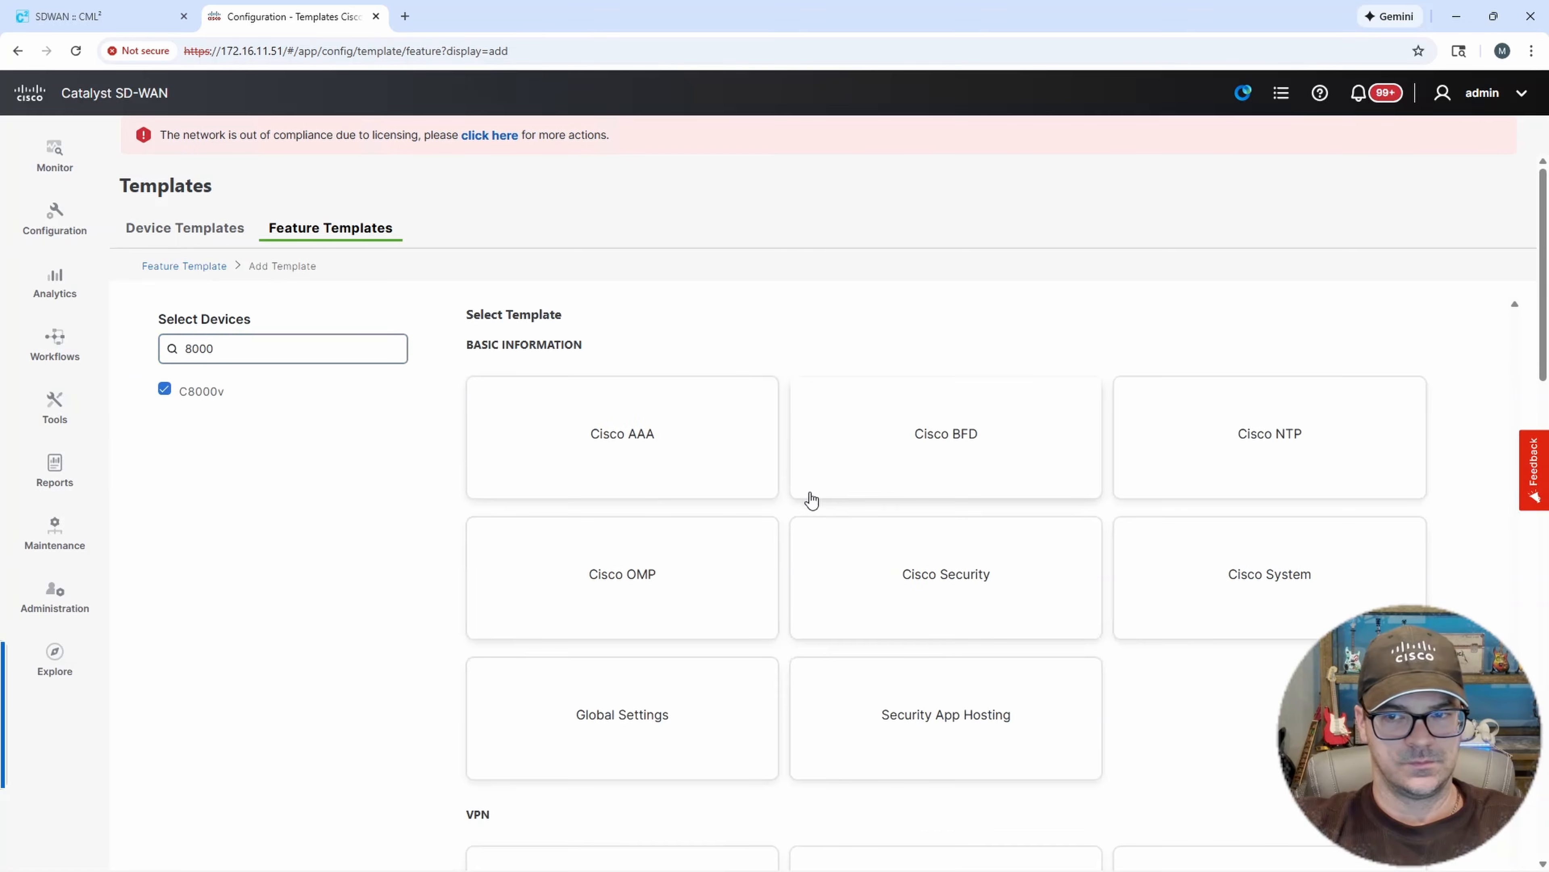
pyautogui.scroll(-8, 896, 580)
pyautogui.click(1236, 486)
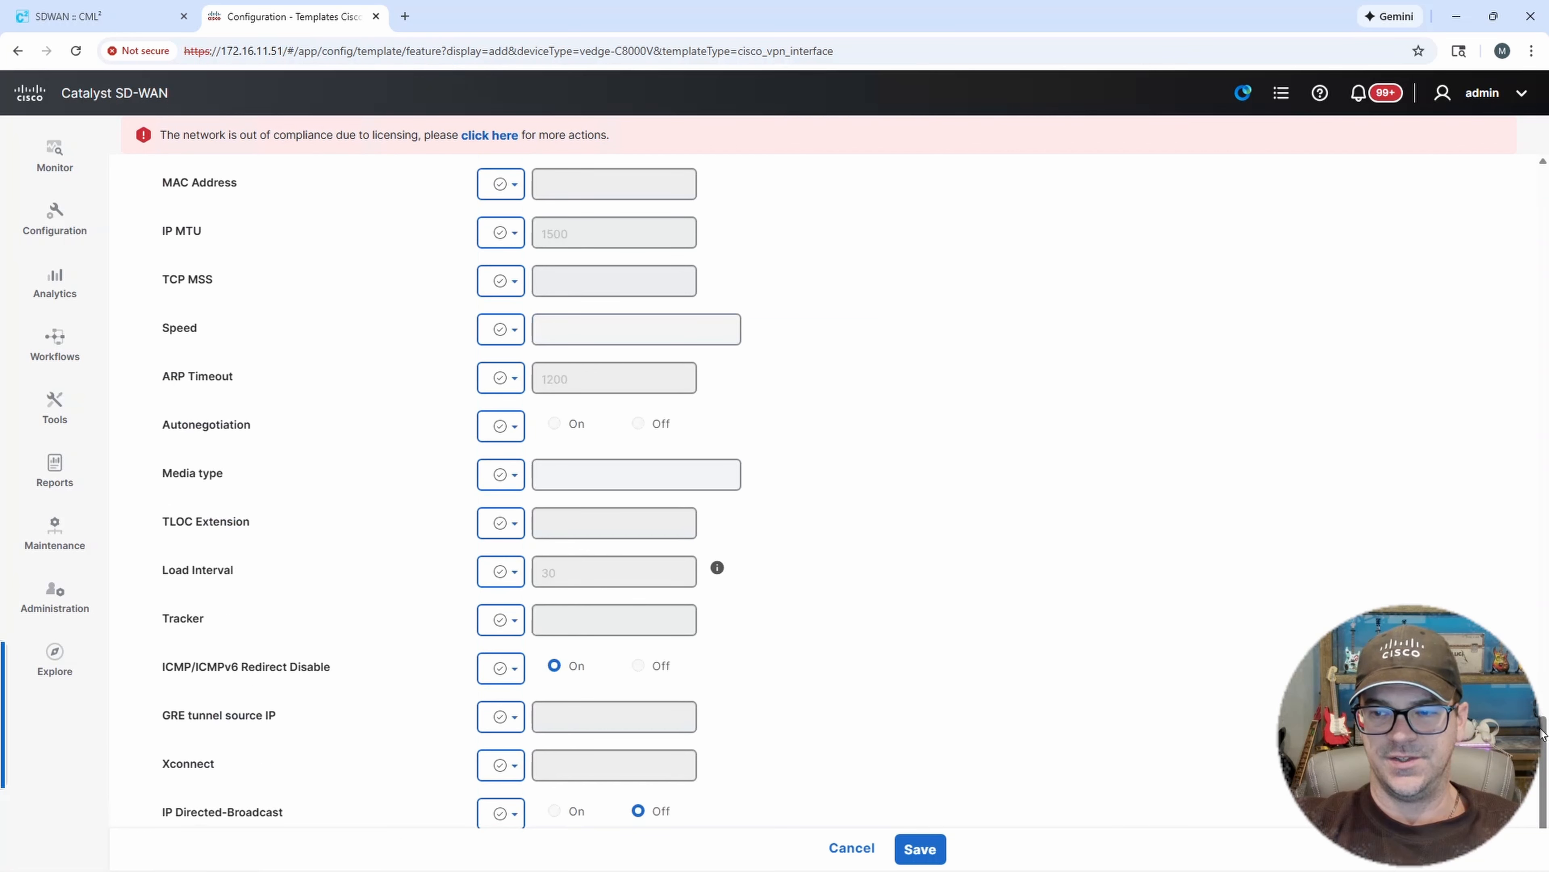
pyautogui.moveTo(1543, 772); pyautogui.dragTo(1545, 130)
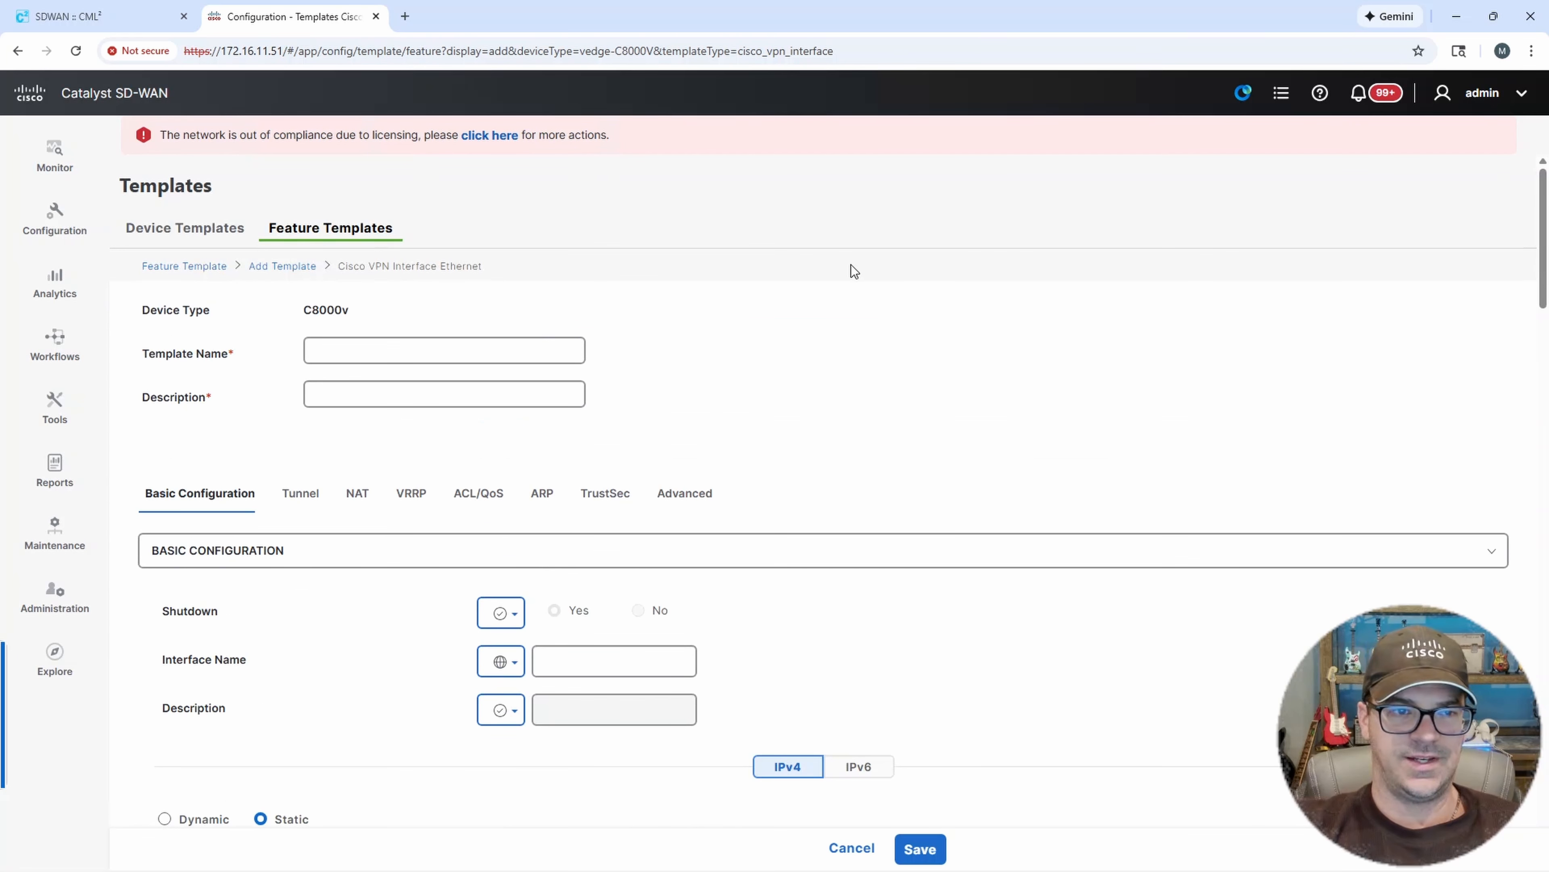
# Name the interface template DC1-CE-02-G3 and use the same text as its description.
pyautogui.click(427, 352)
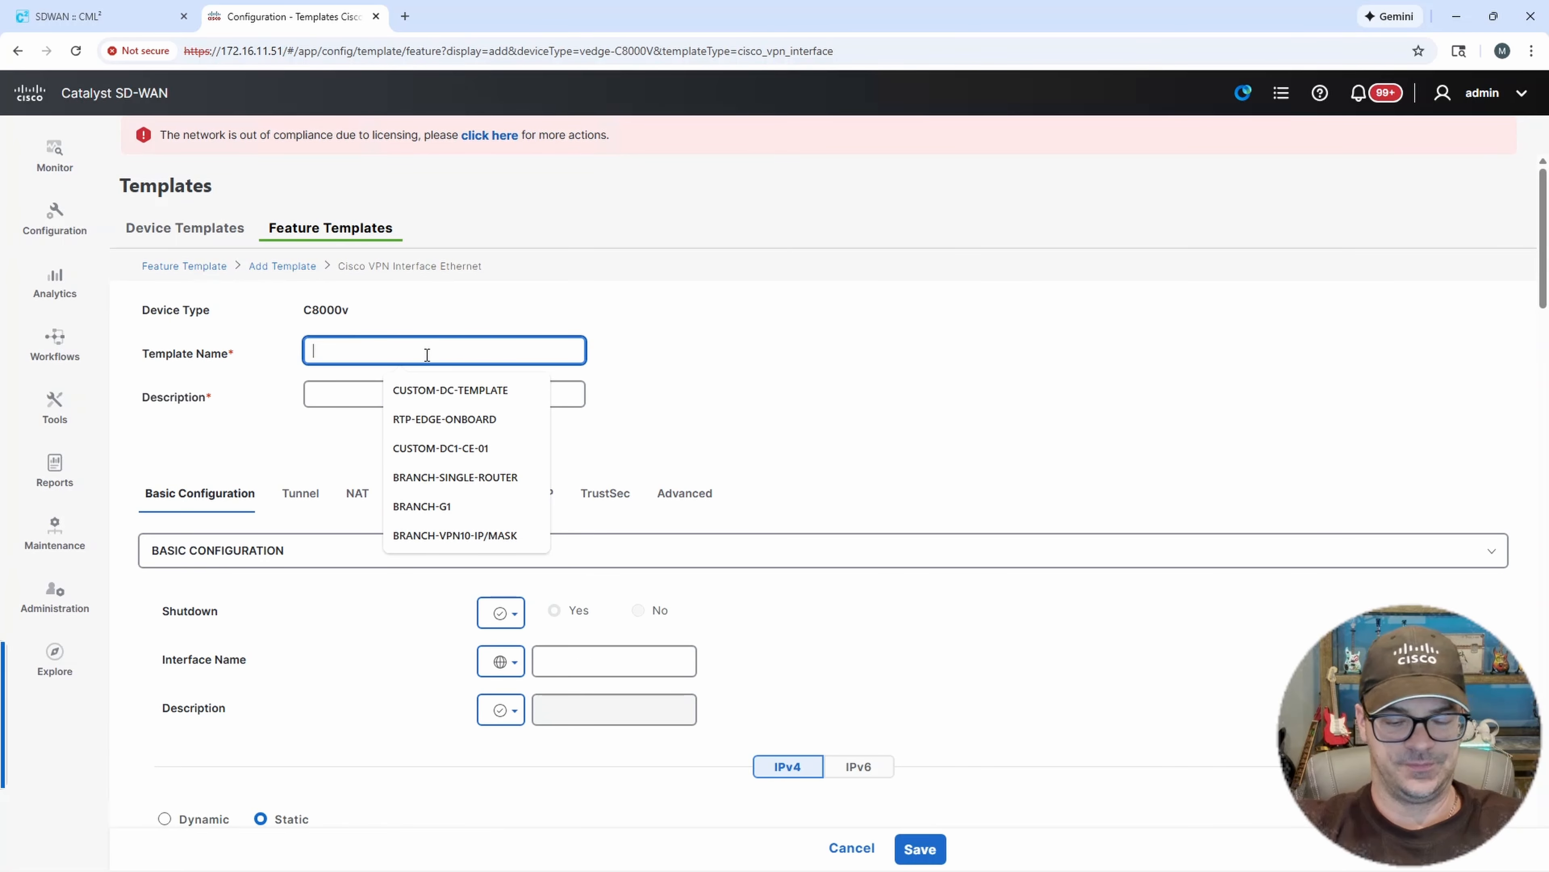
pyautogui.write('DC1-CE-02-G3')
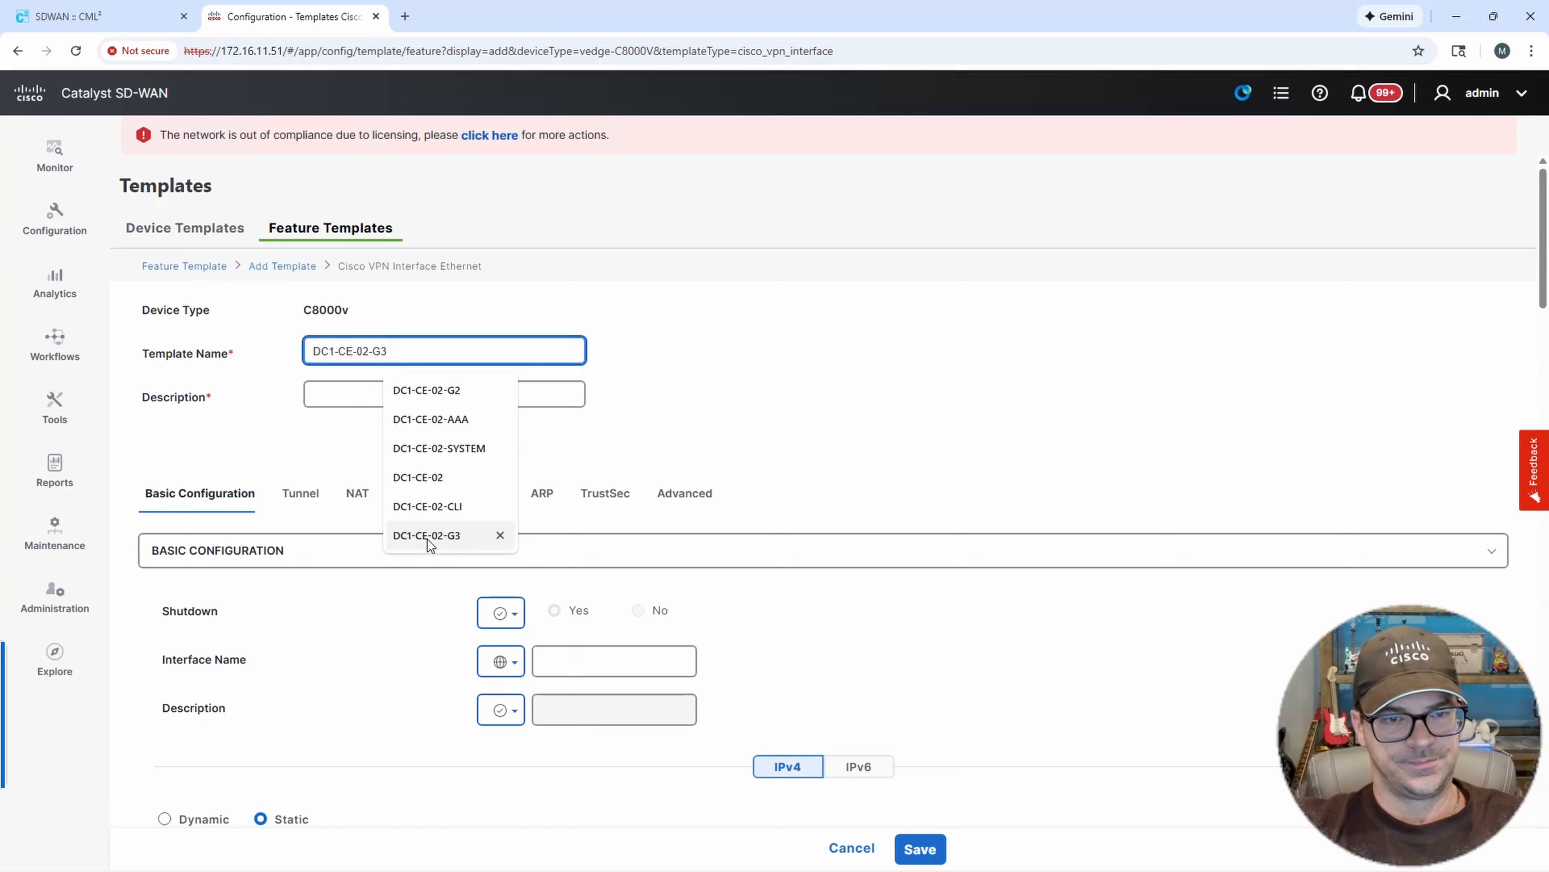
pyautogui.click(427, 535)
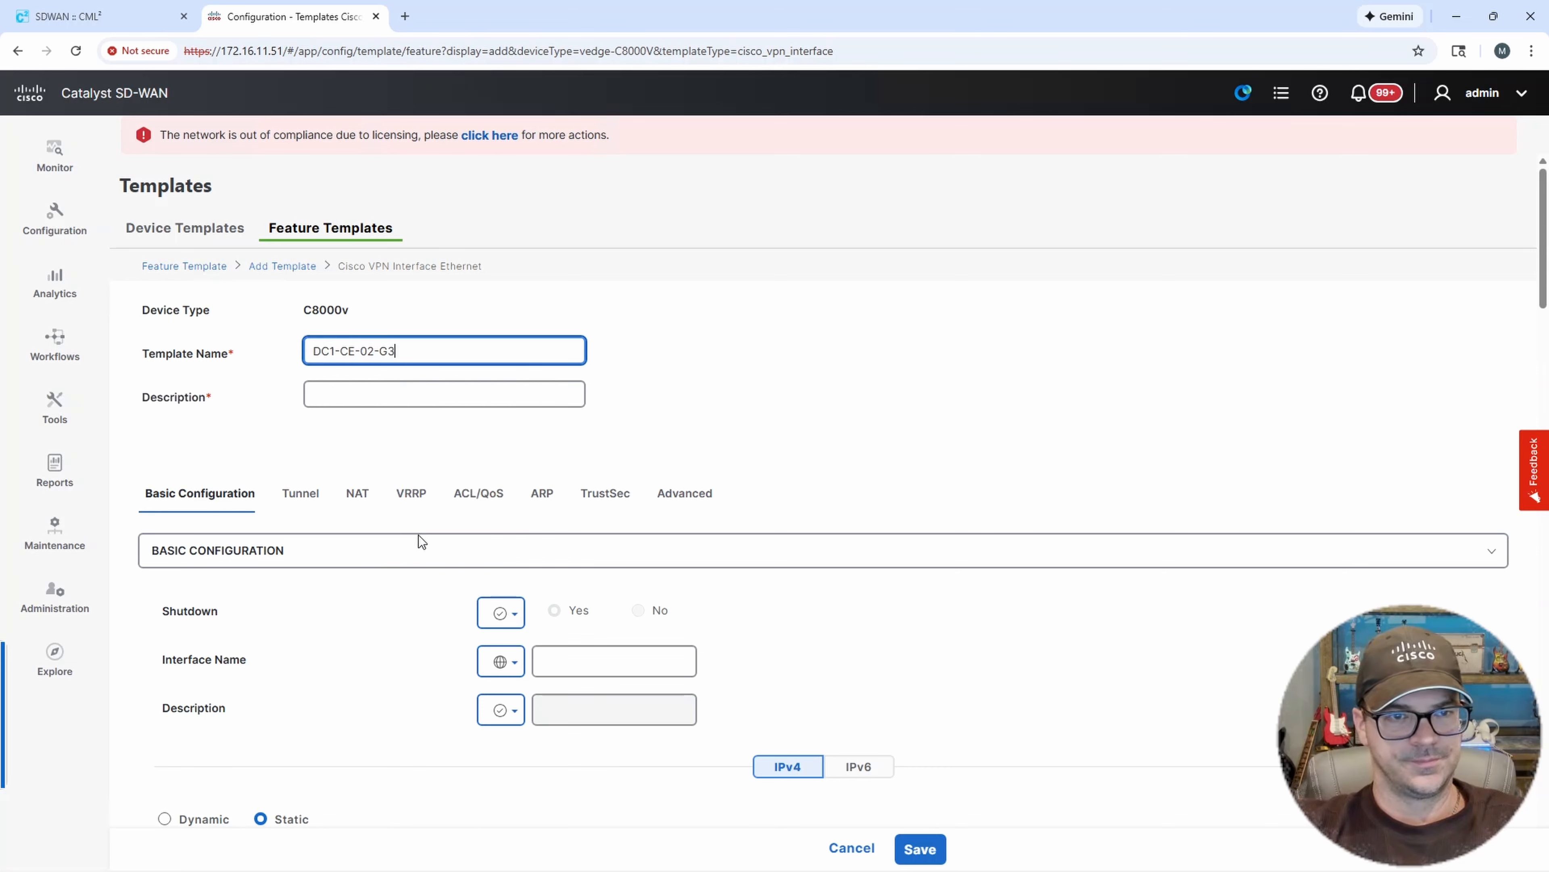
pyautogui.hotkey('ctrl', 'a')
pyautogui.hotkey('ctrl', 'c')
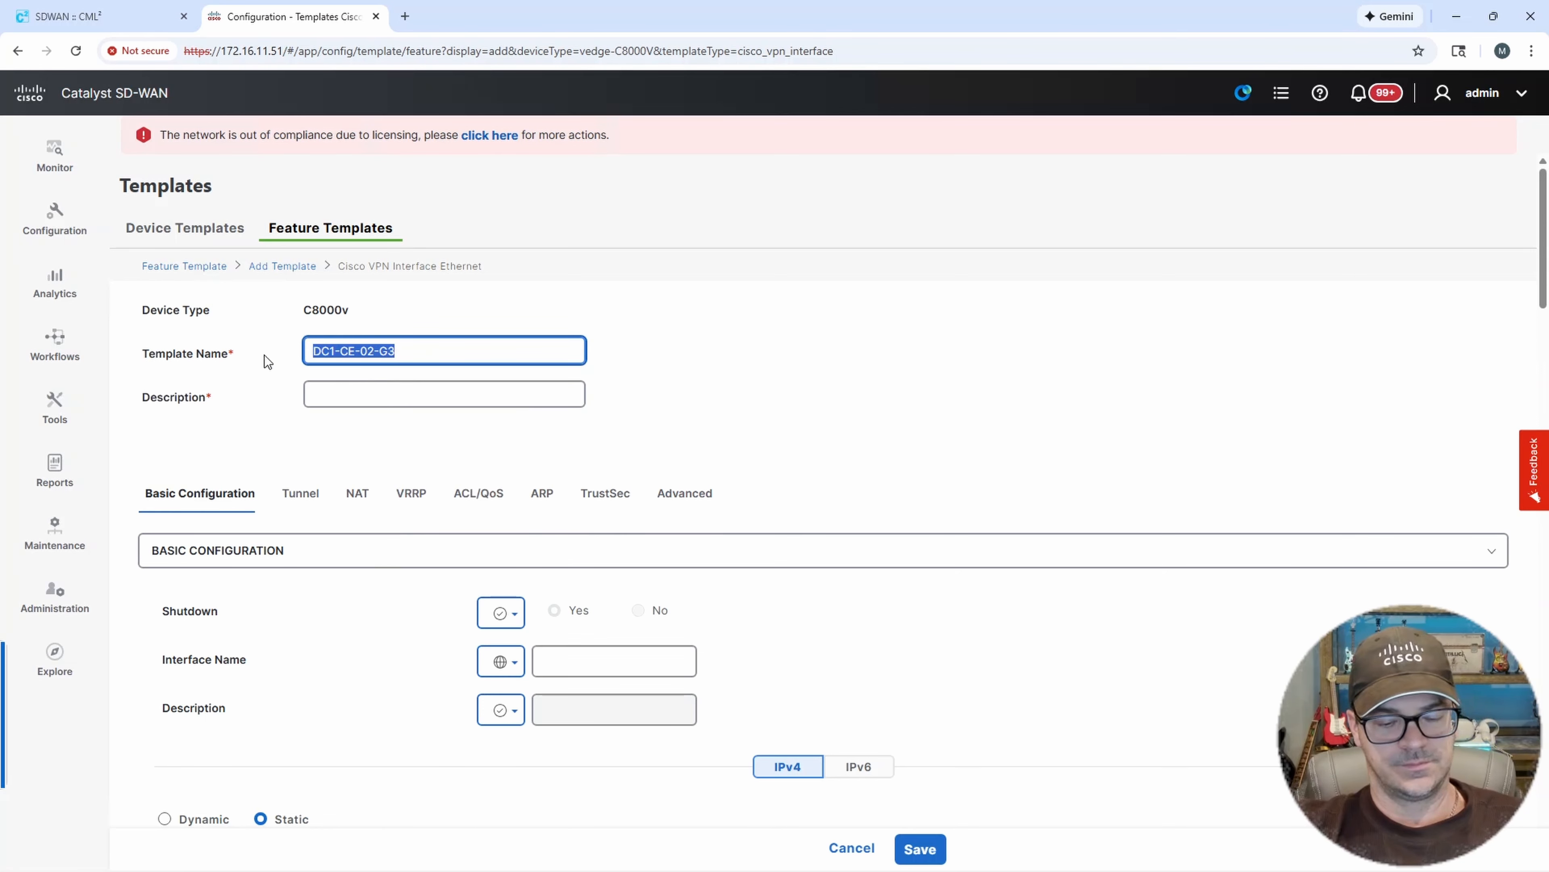
pyautogui.click(373, 396)
pyautogui.hotkey('ctrl', 'v')
pyautogui.scroll(-3, 689, 434)
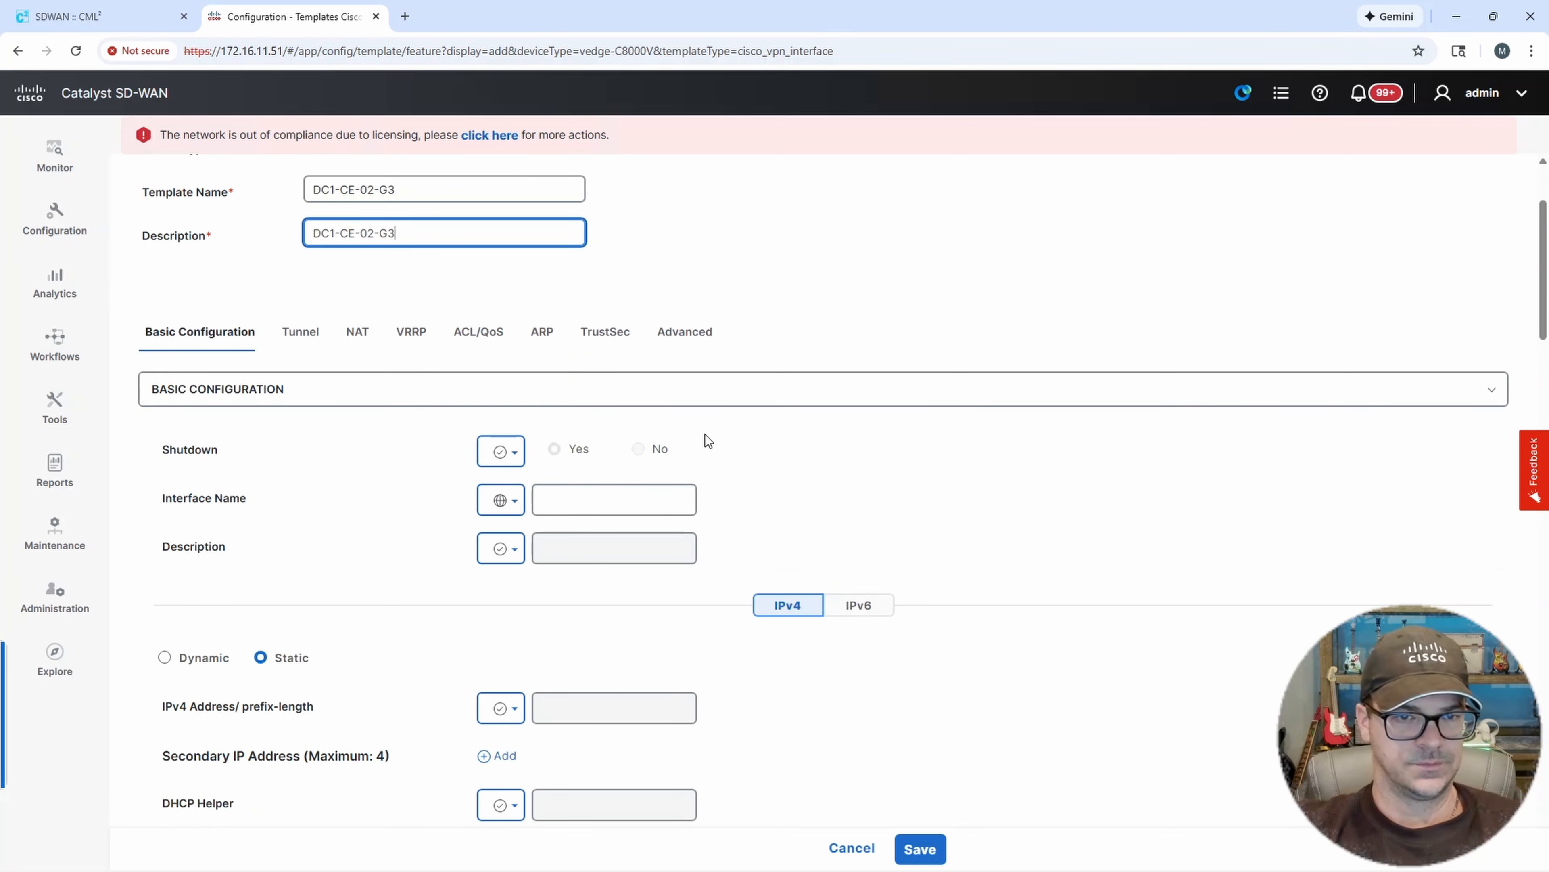
# Set Shutdown to No and the Interface Name to GigabitEthernet3, both as global values.
pyautogui.click(518, 452)
pyautogui.click(530, 493)
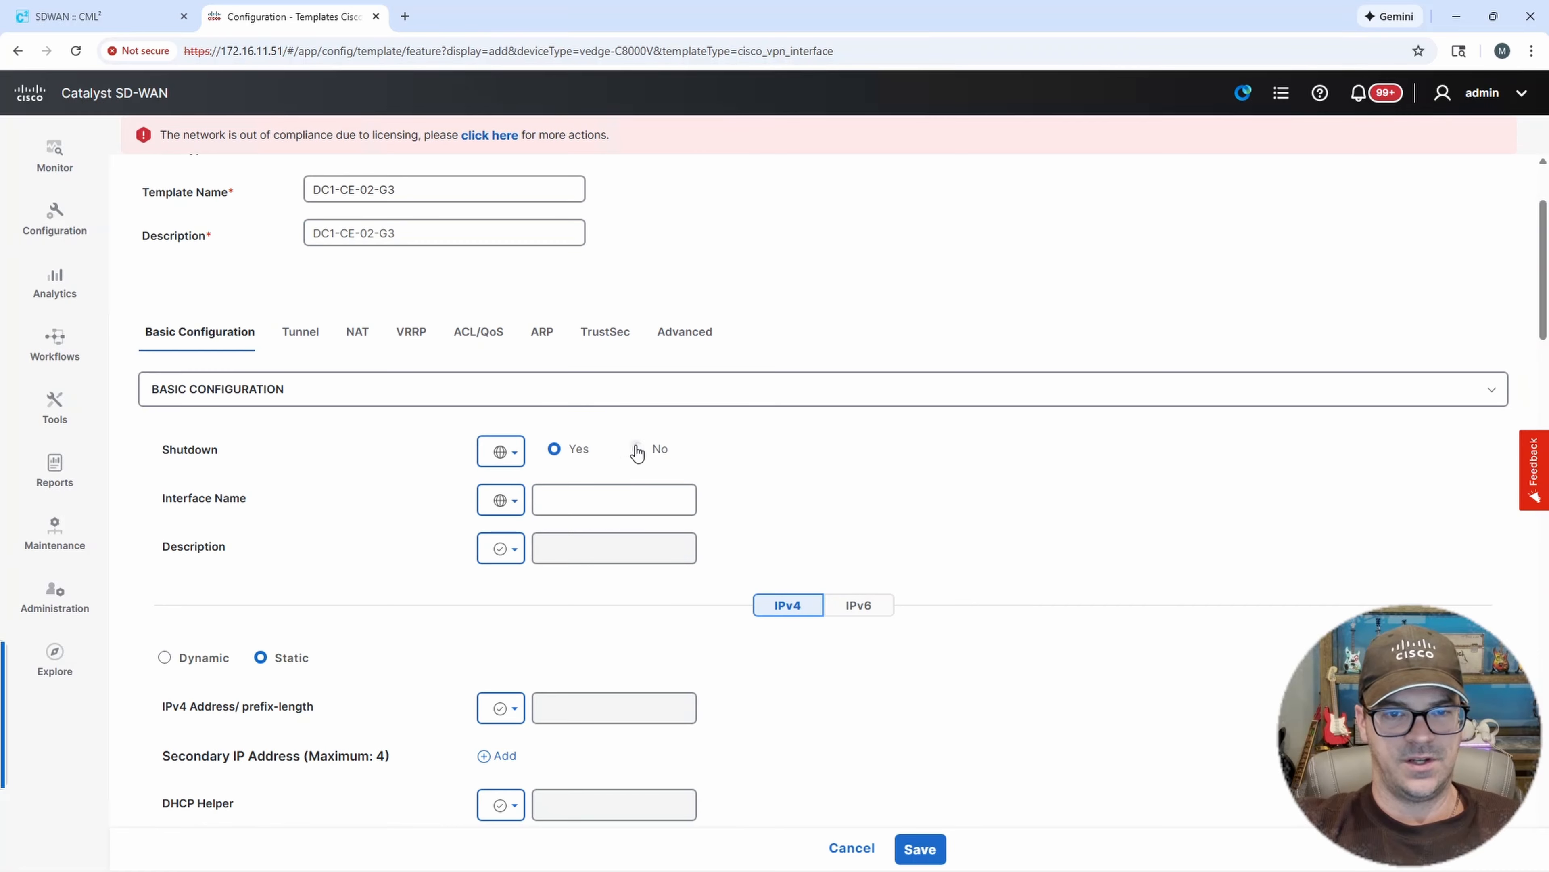
pyautogui.click(514, 502)
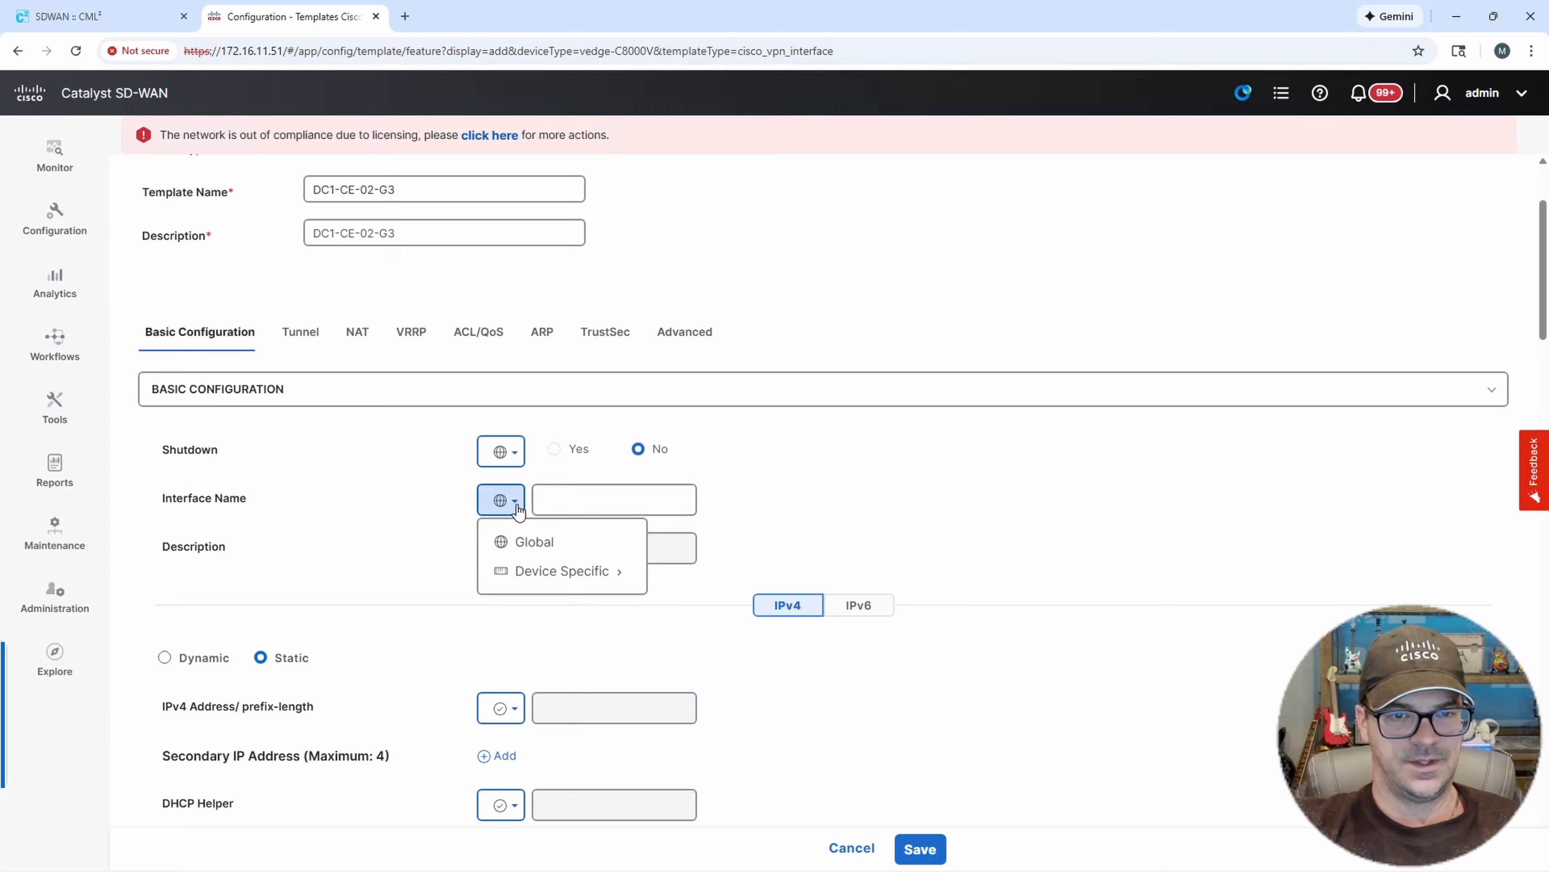
pyautogui.click(536, 543)
pyautogui.click(570, 503)
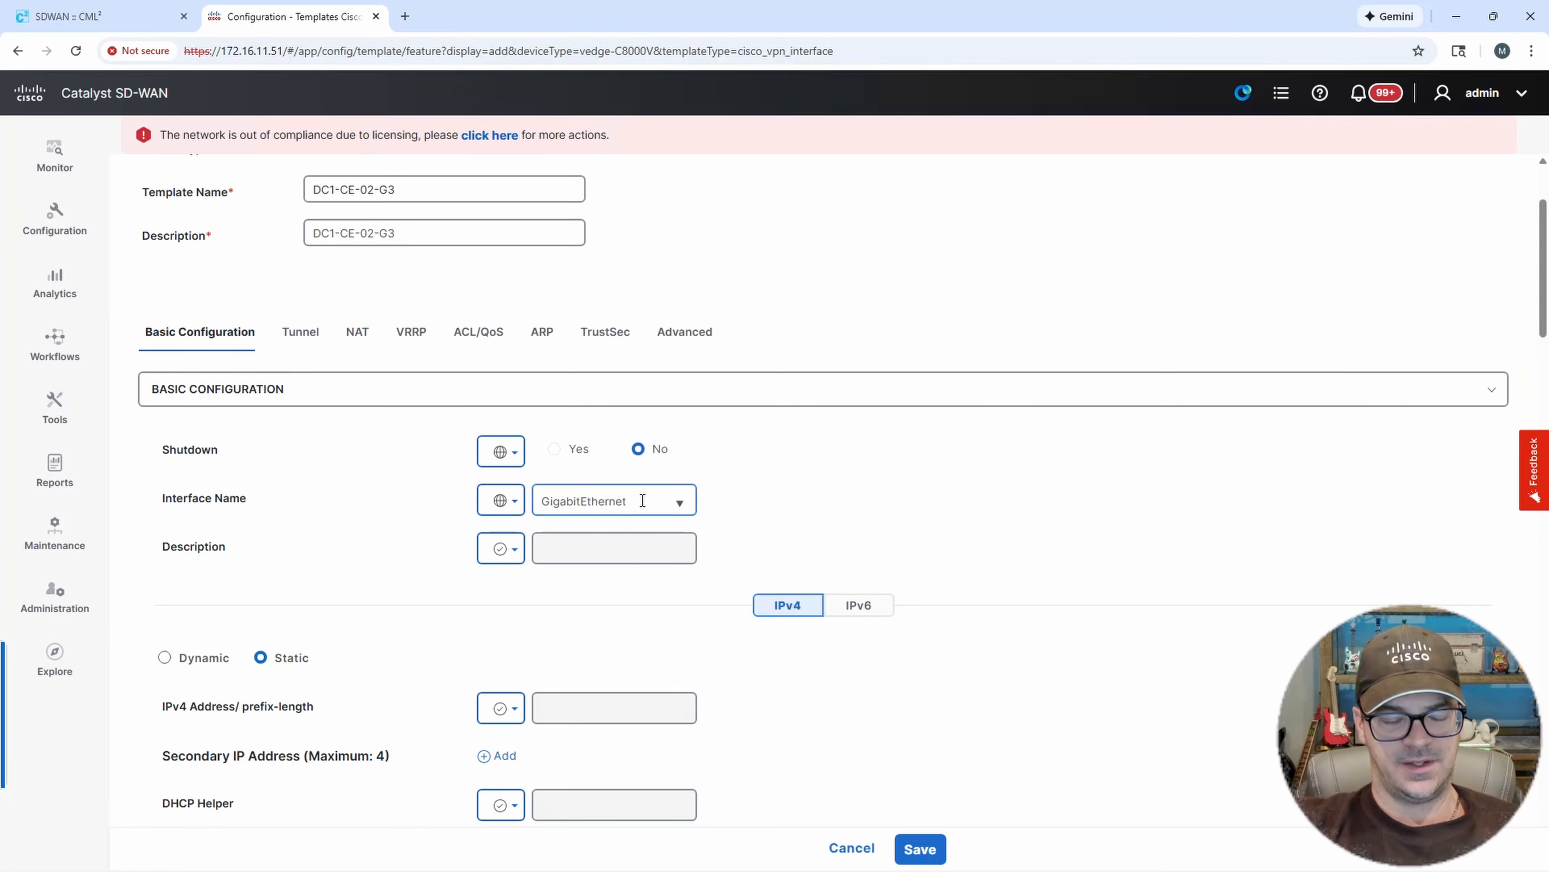
pyautogui.write('3')
pyautogui.click(874, 508)
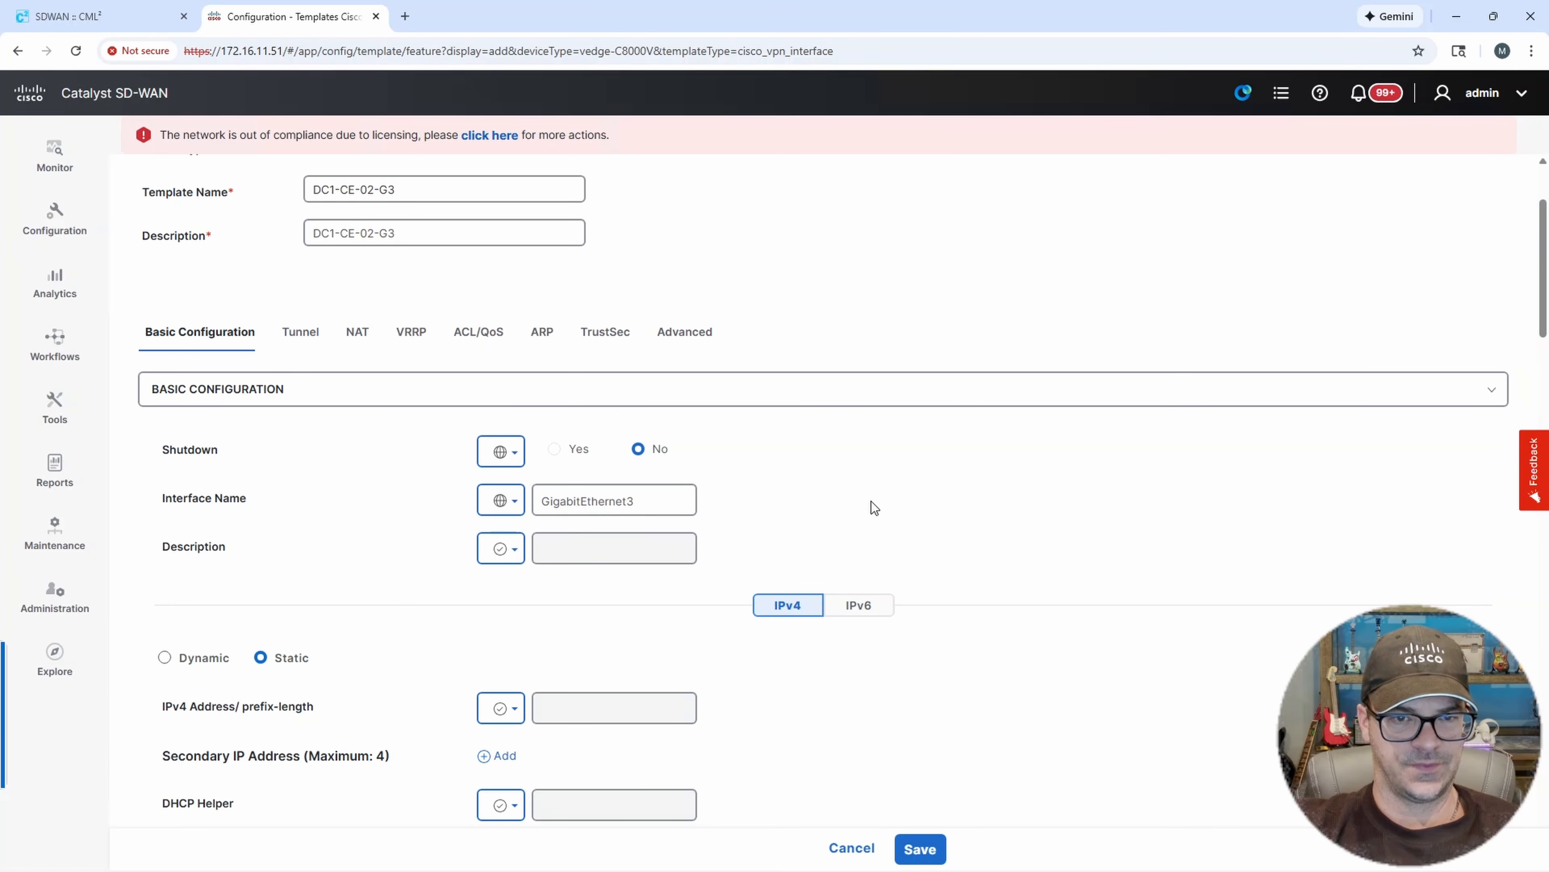
# Review the remaining interface options and save the DC1-CE-02-G3 template.
pyautogui.scroll(-3, 871, 502)
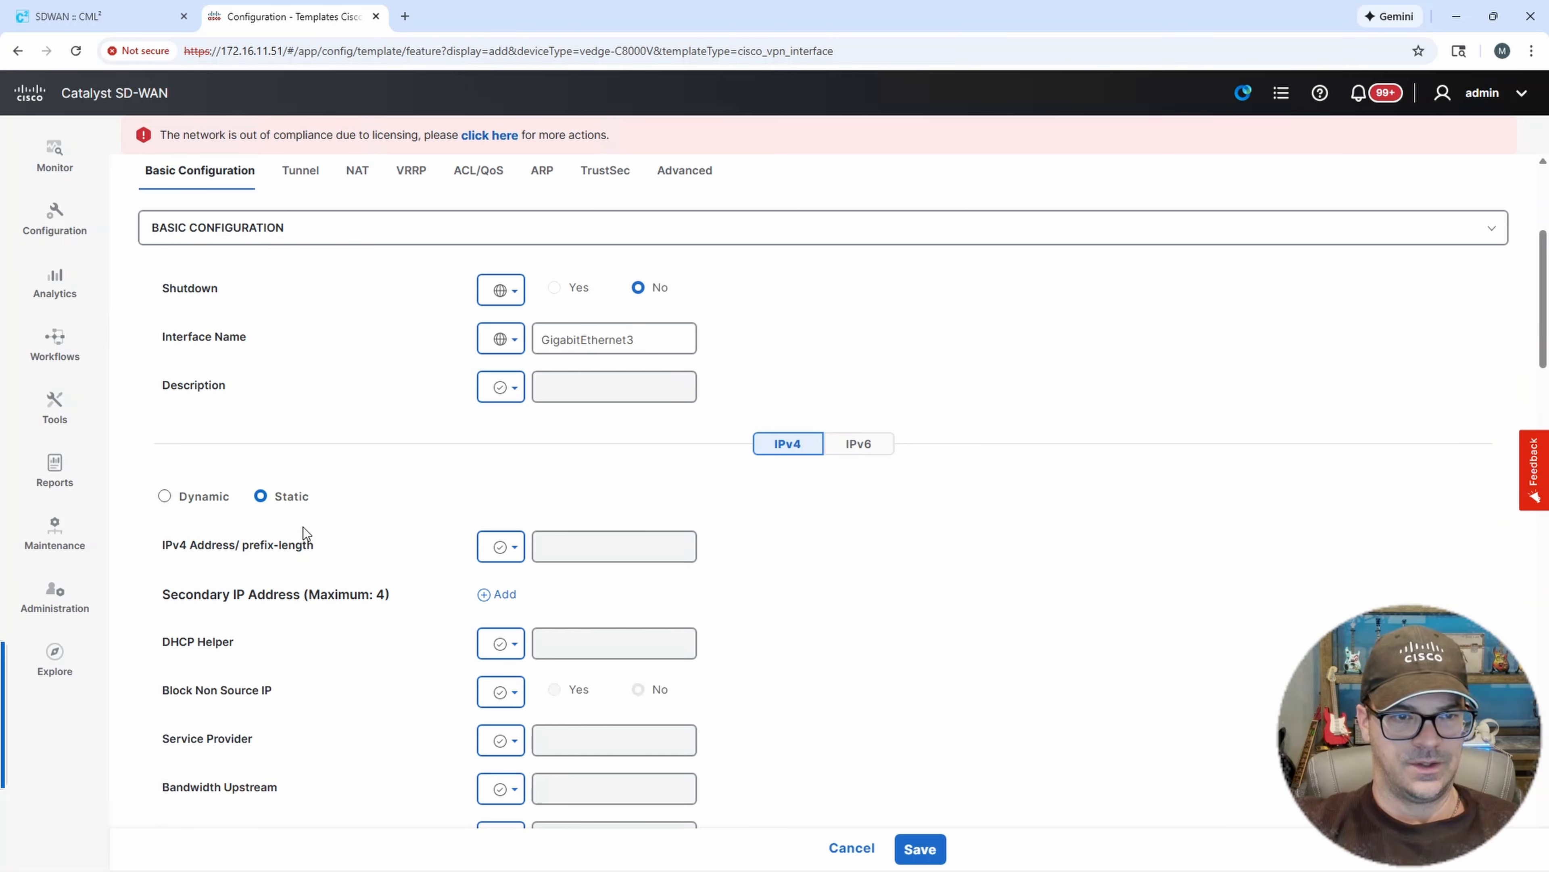
pyautogui.click(509, 546)
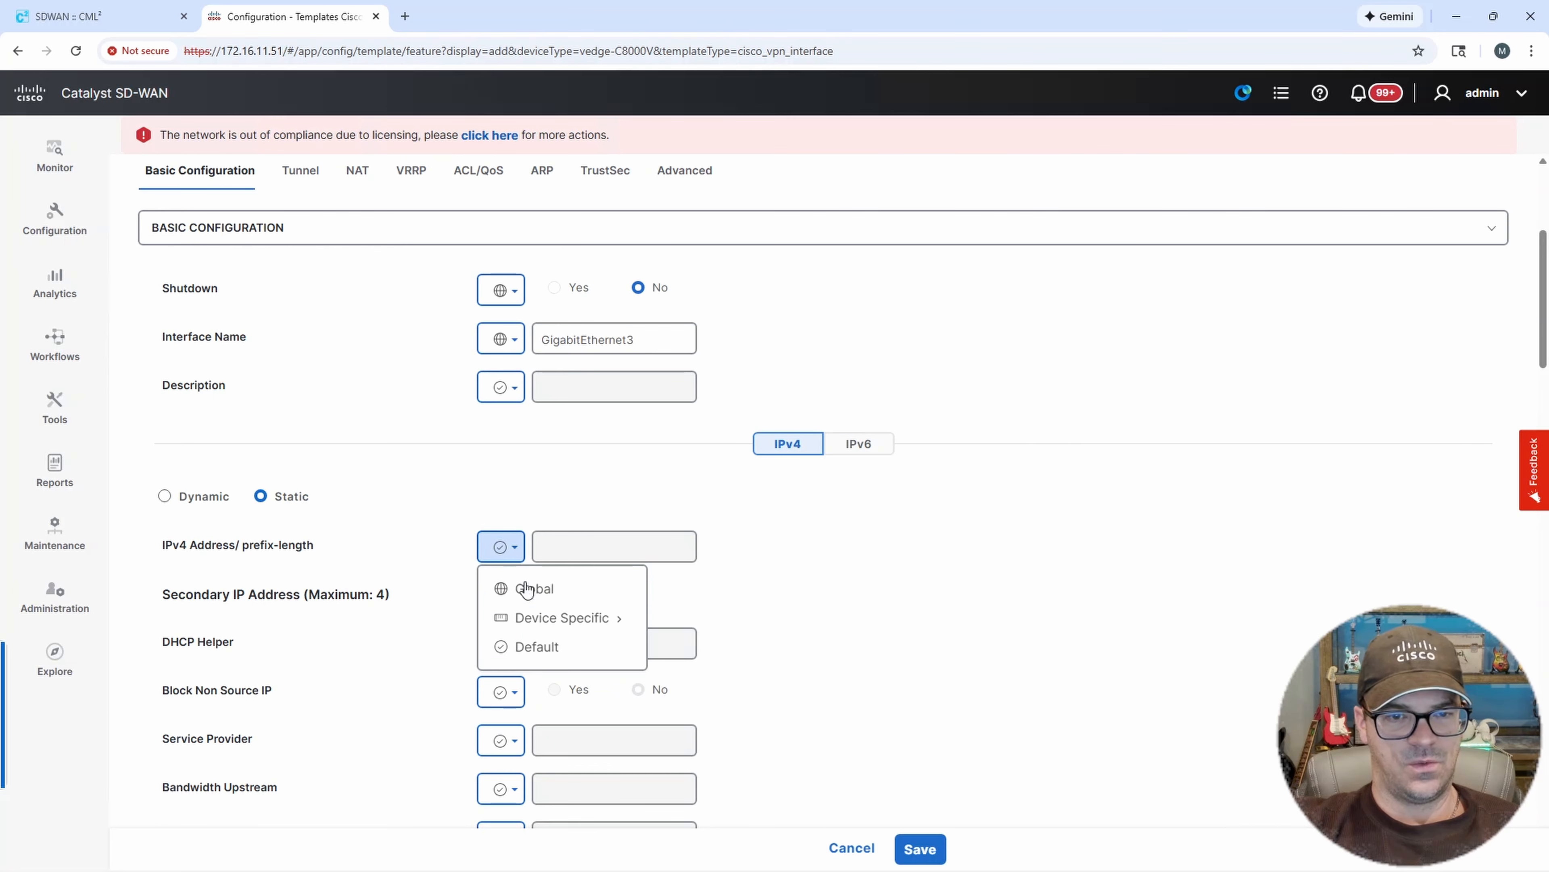
pyautogui.click(540, 647)
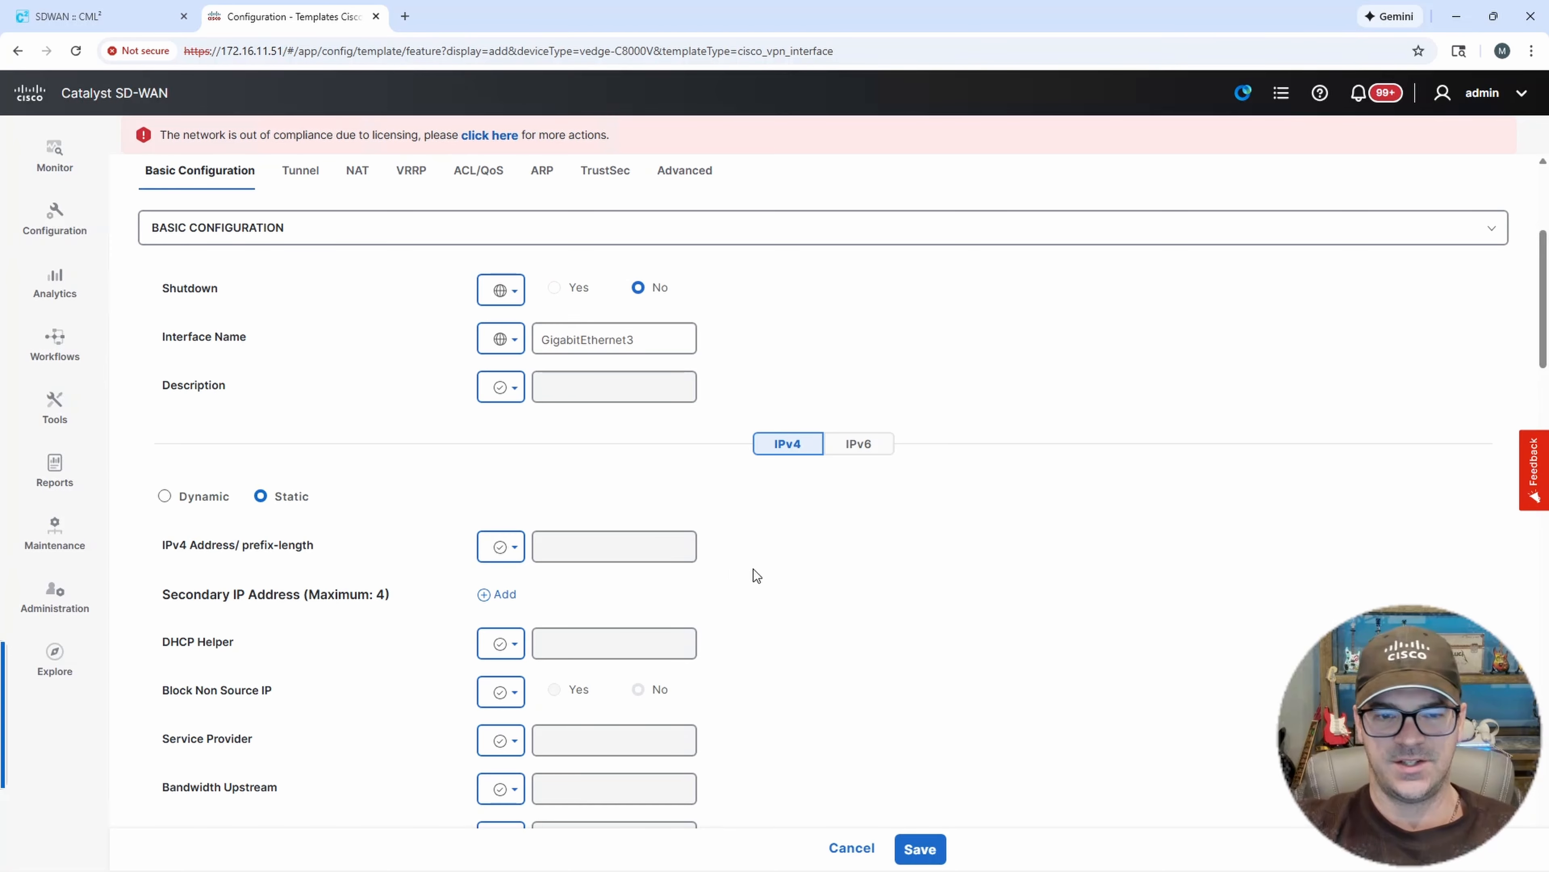
pyautogui.scroll(-1, 778, 568)
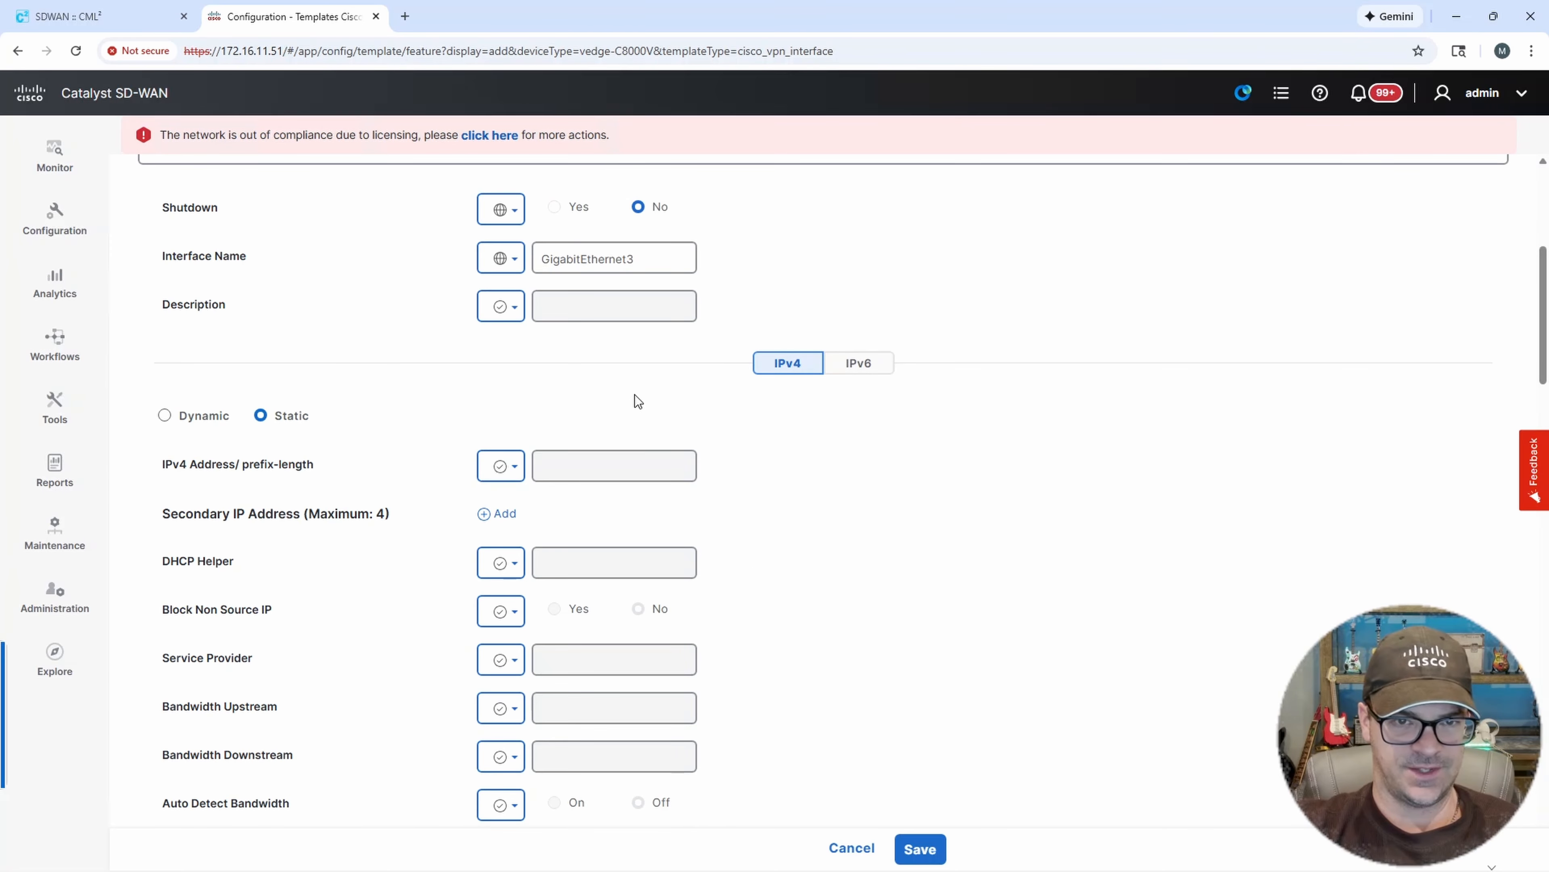
pyautogui.scroll(-8, 745, 511)
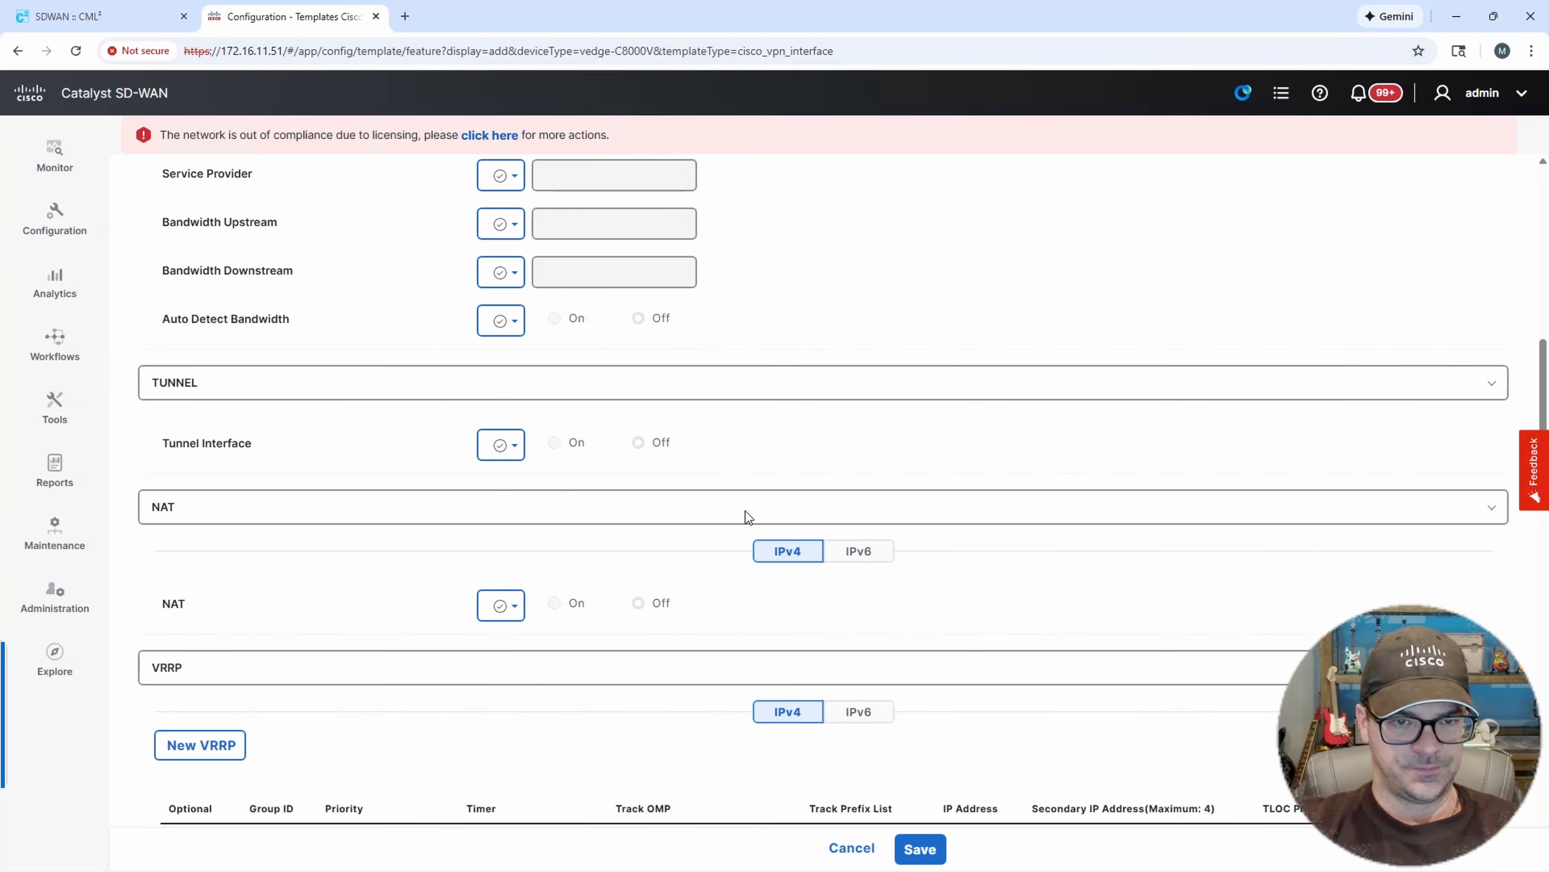
pyautogui.scroll(-13, 747, 510)
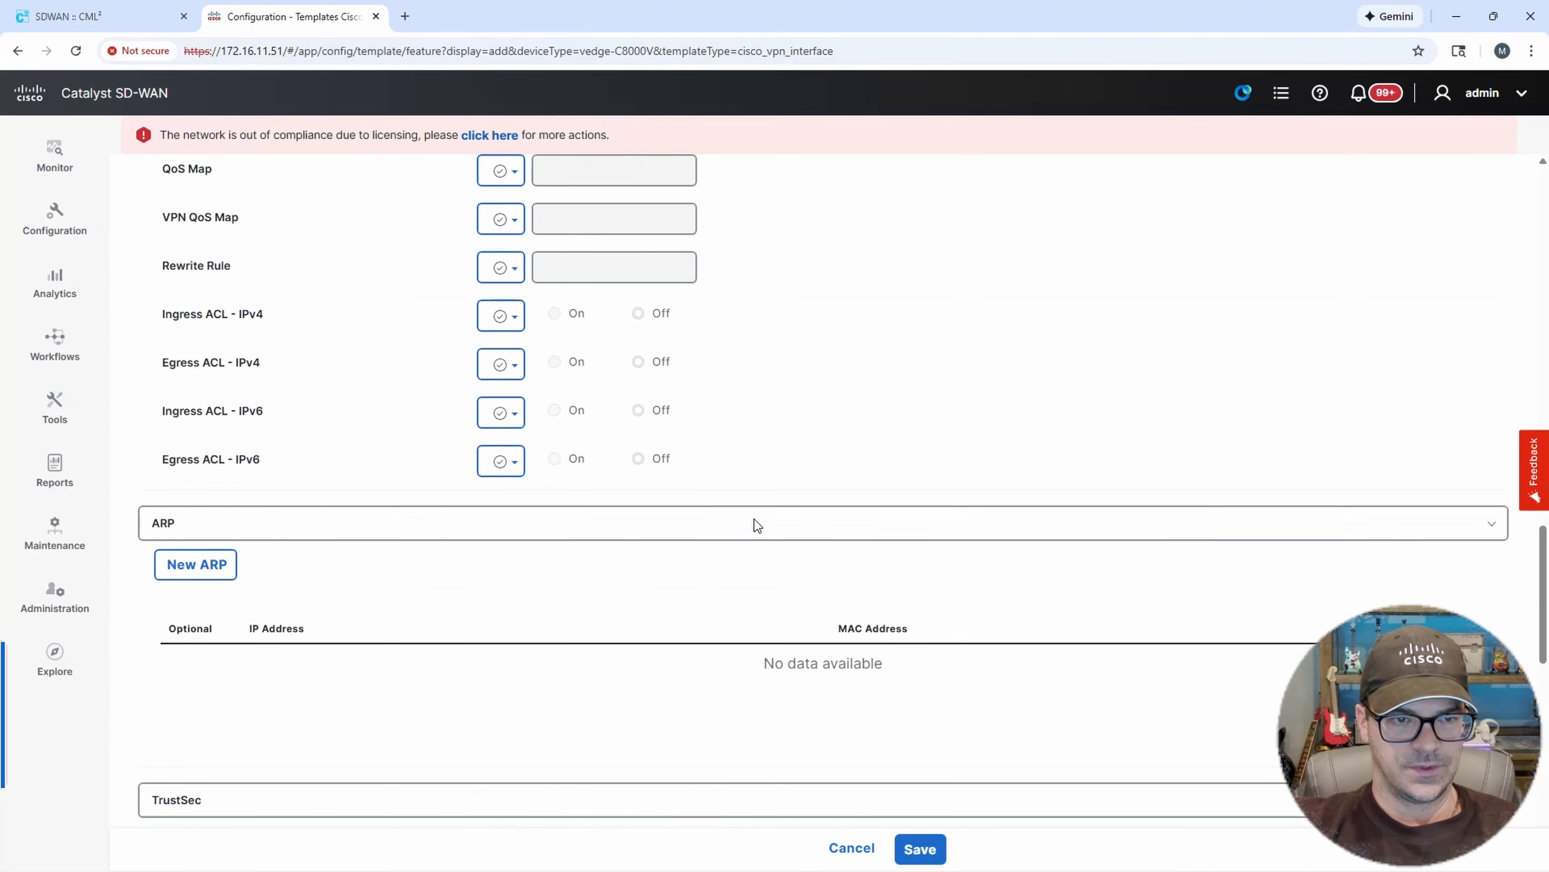
pyautogui.scroll(-10, 757, 526)
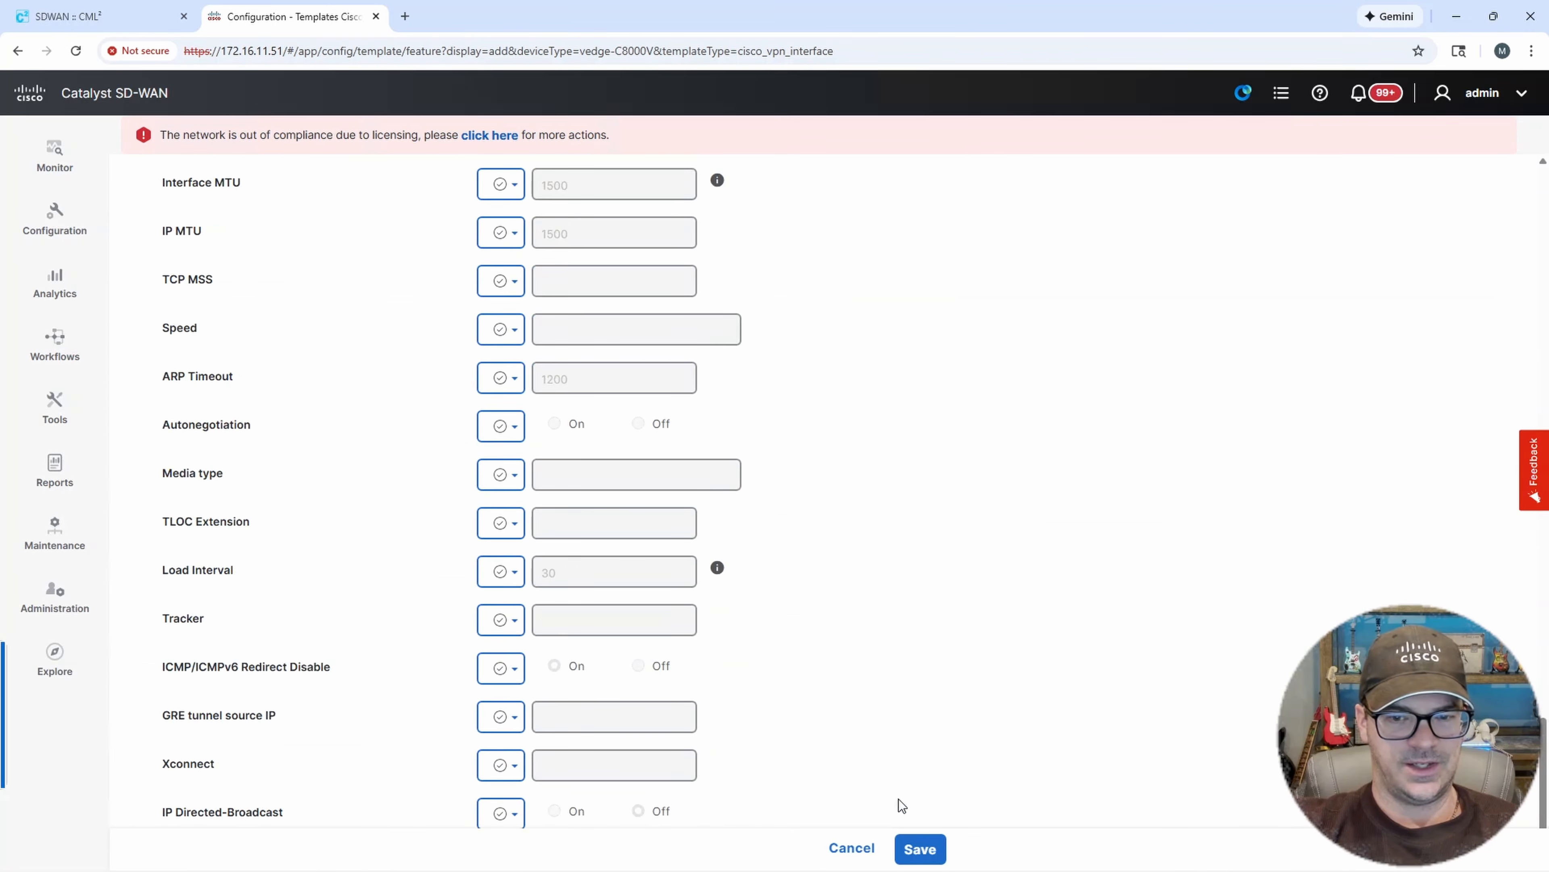
pyautogui.click(920, 849)
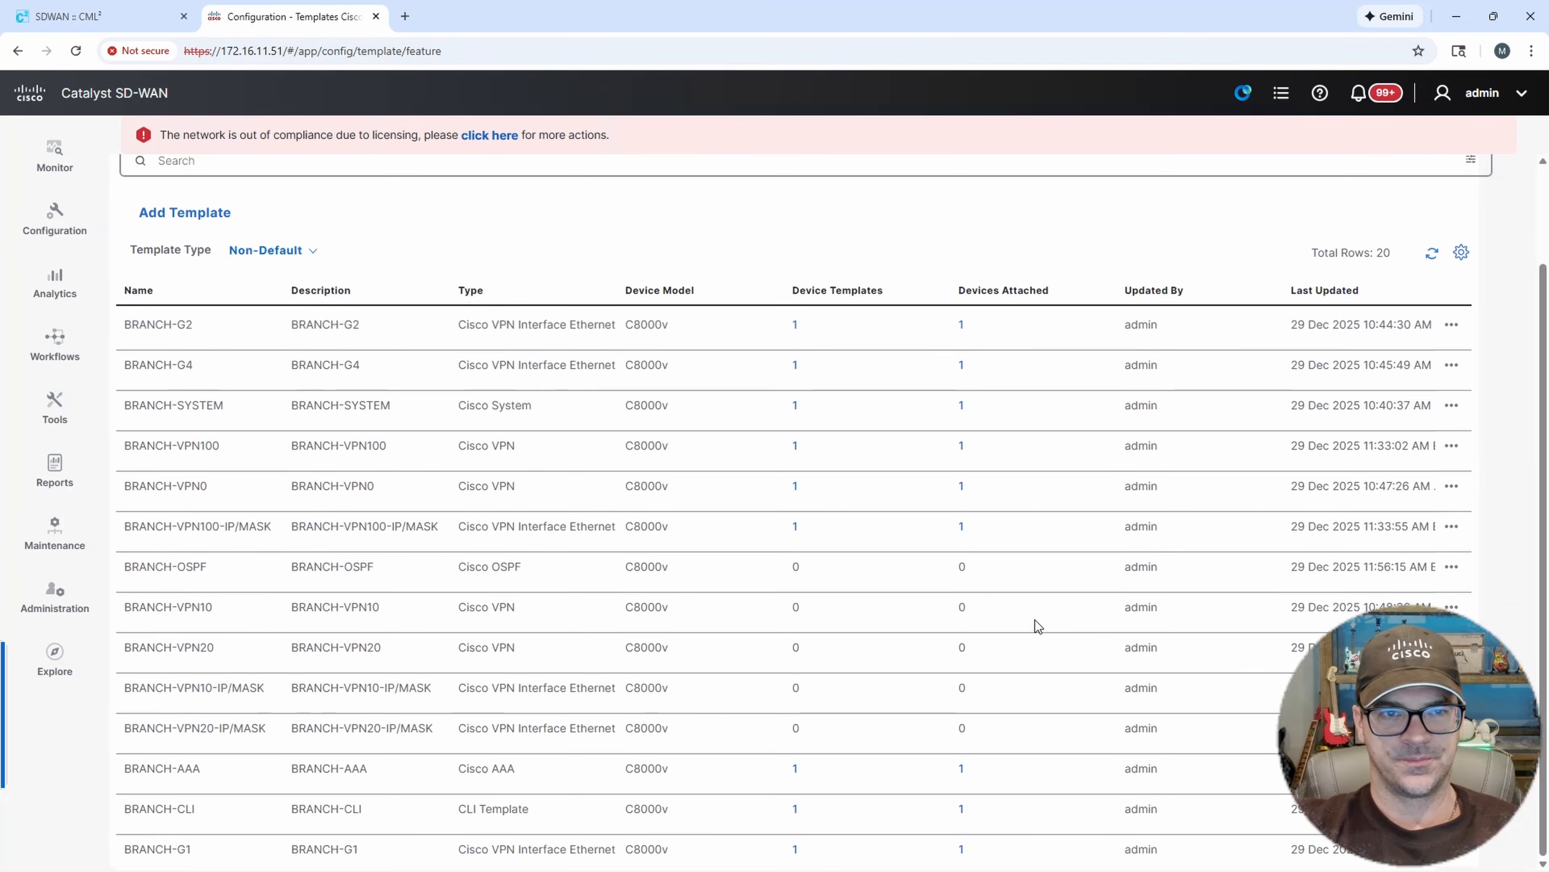
# Start a new Cisco VPN Interface Ethernet feature template for the C8000v device model.
pyautogui.scroll(-2, 885, 506)
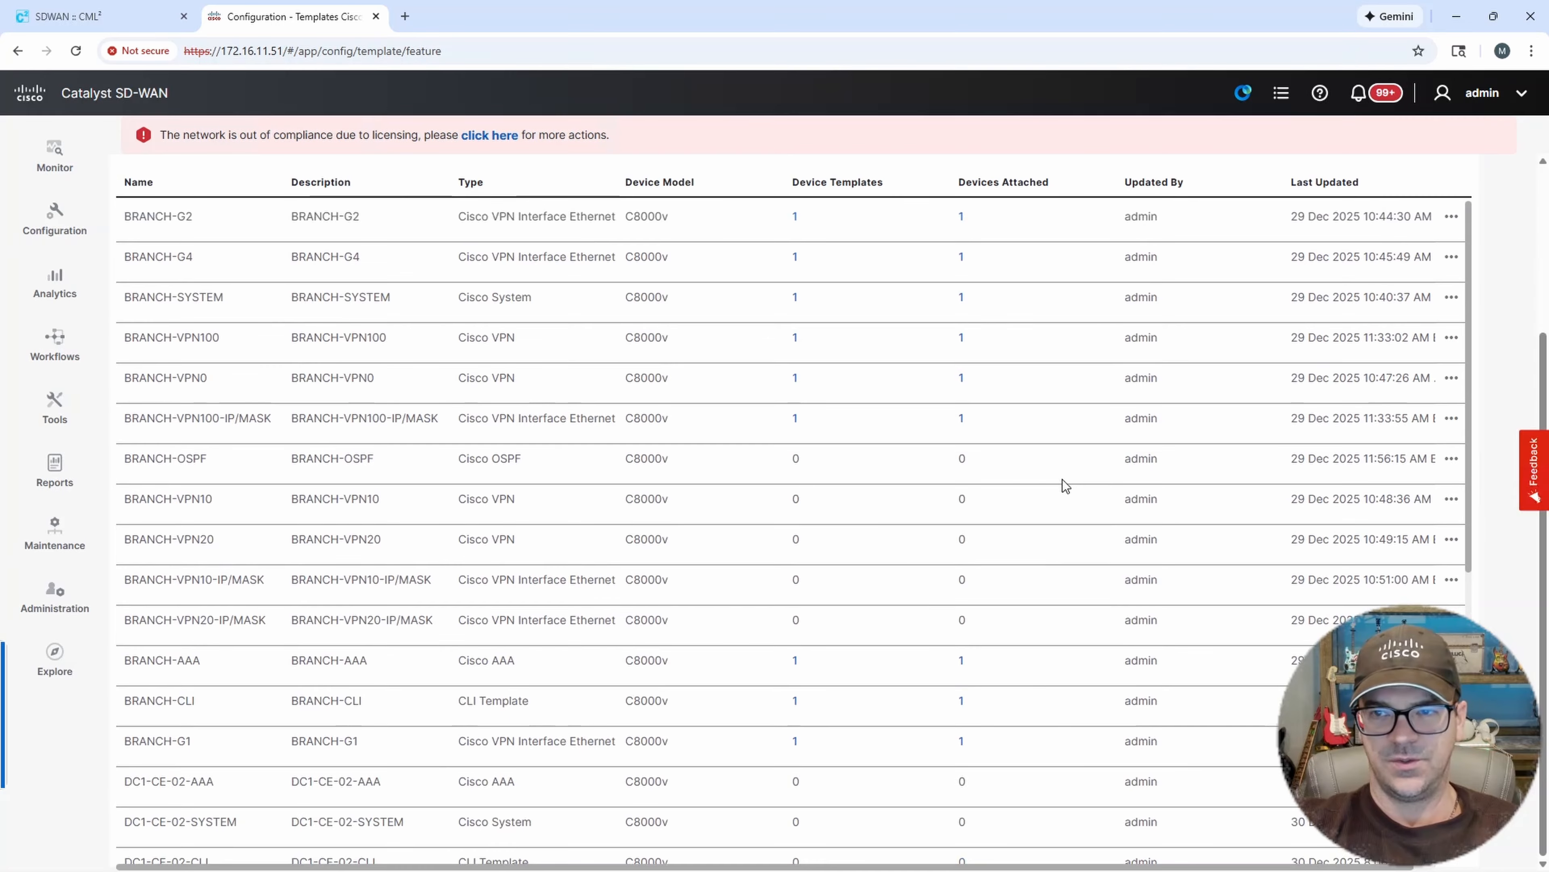
pyautogui.moveTo(1543, 390); pyautogui.dragTo(1542, 227)
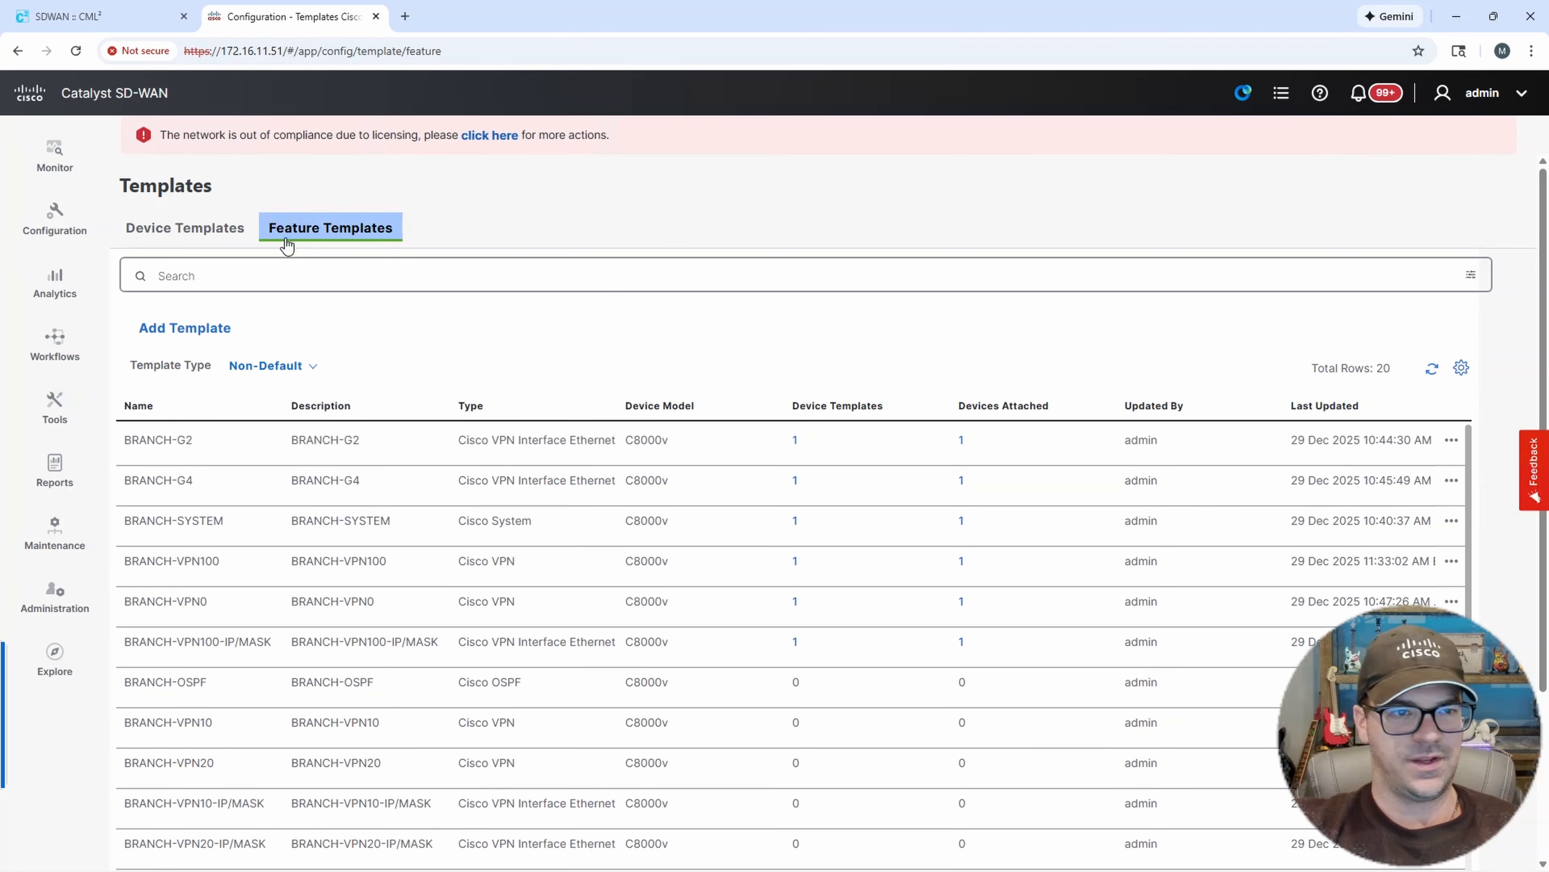
pyautogui.click(211, 329)
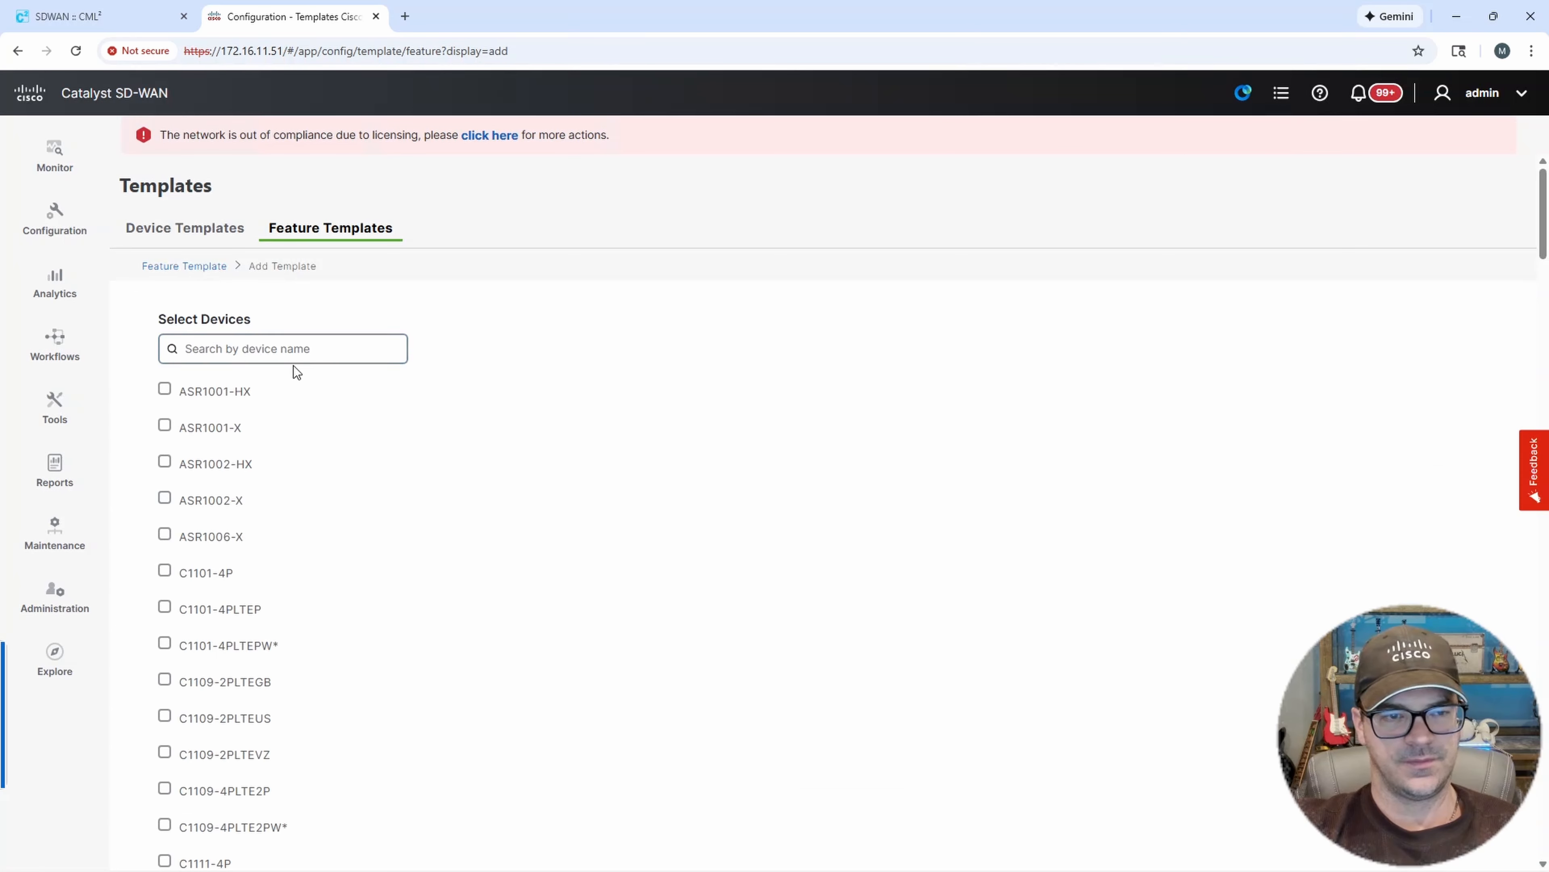
pyautogui.click(296, 353)
pyautogui.write('800')
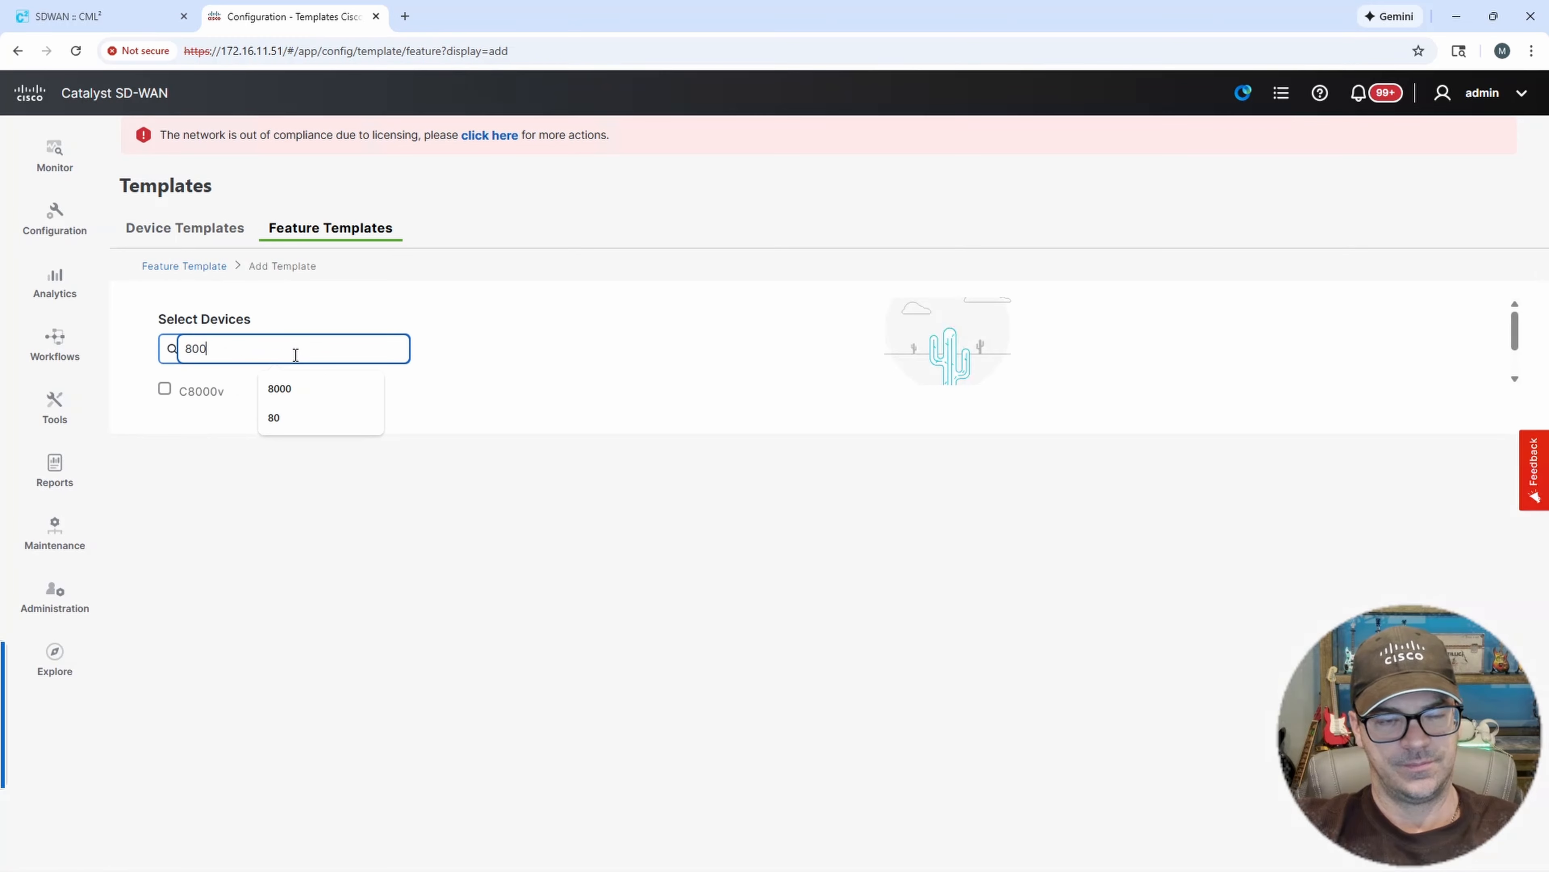
pyautogui.write('0')
pyautogui.click(165, 389)
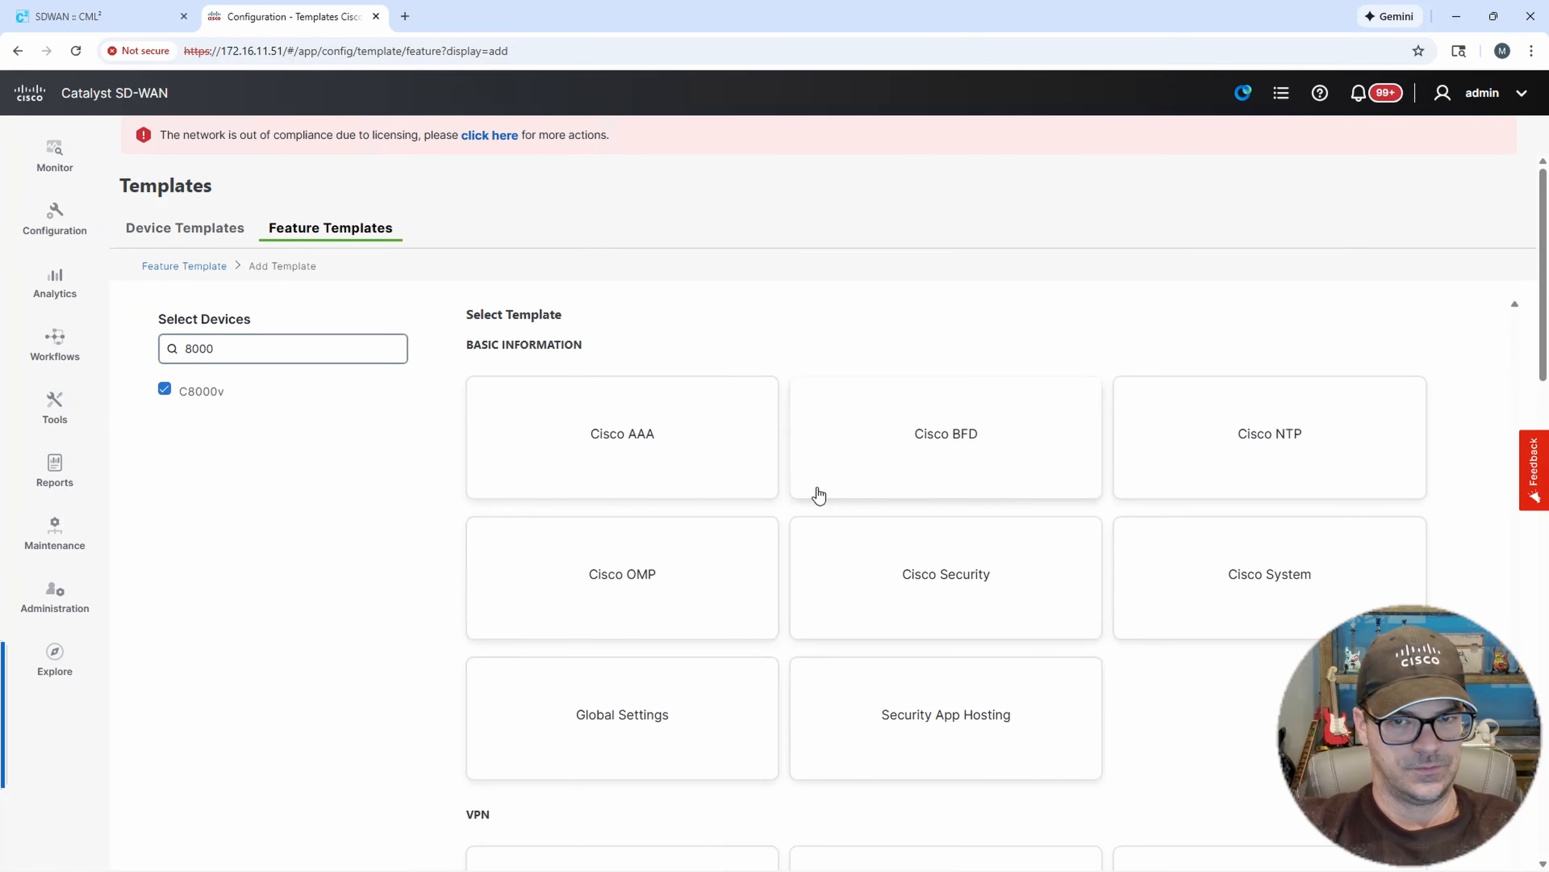
pyautogui.scroll(-5, 1123, 611)
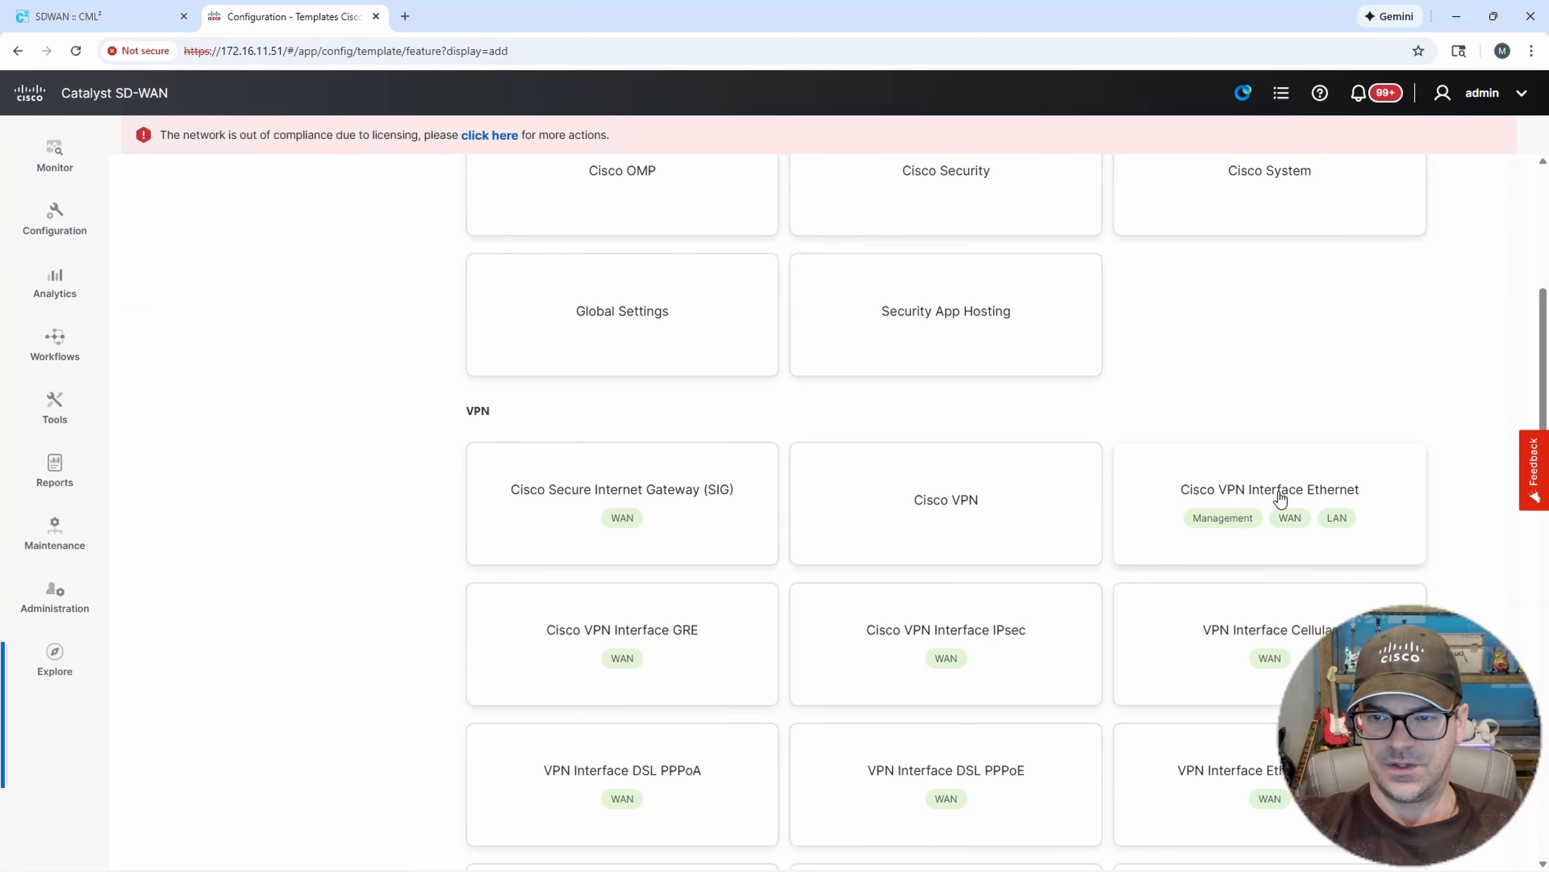
pyautogui.click(1276, 495)
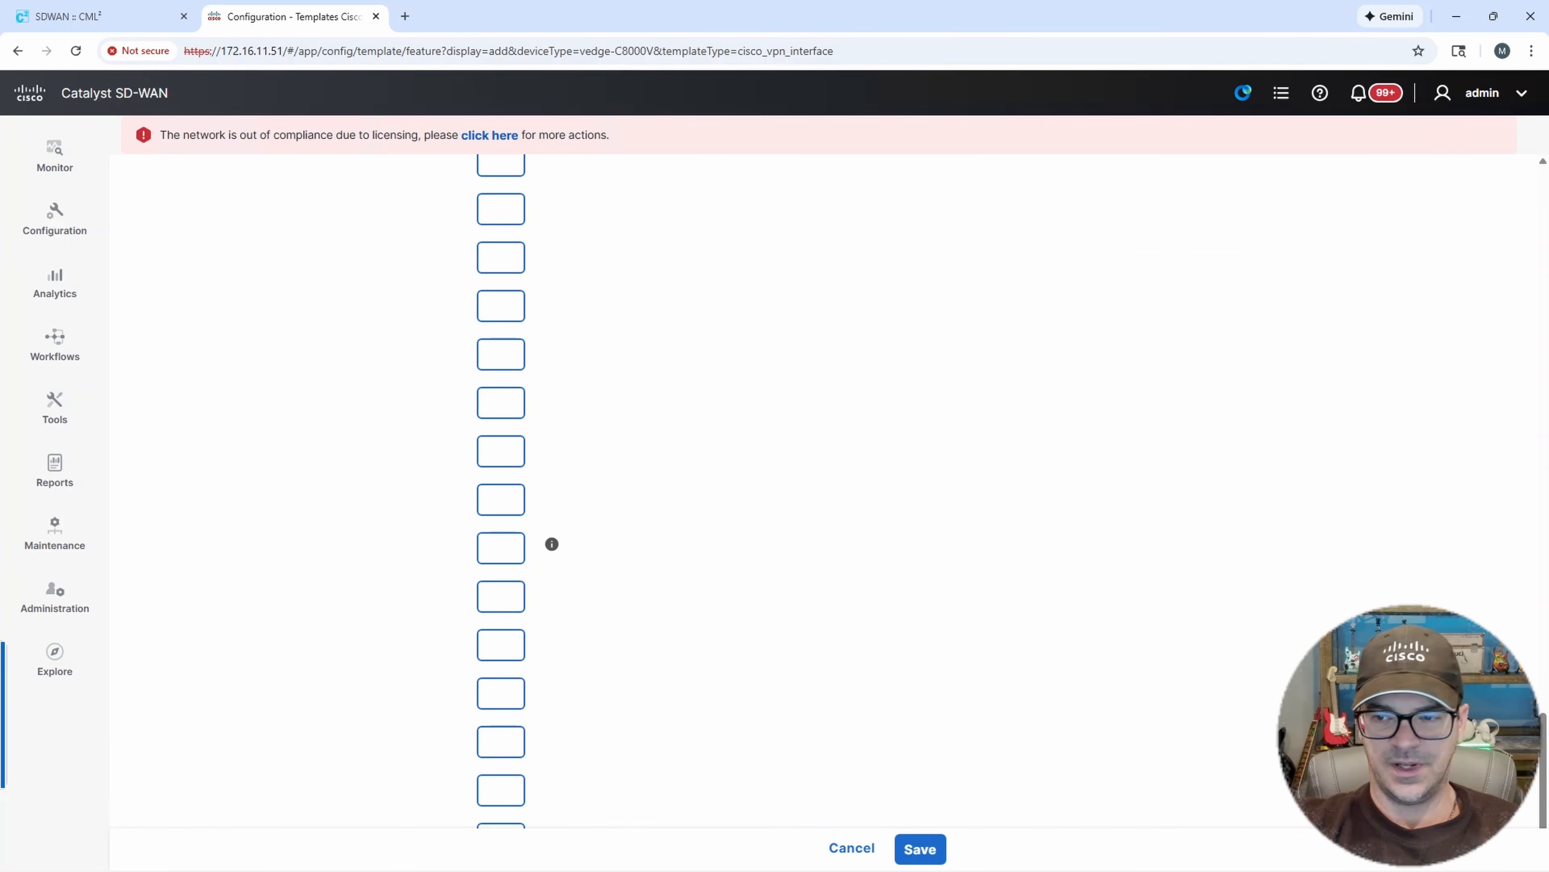
# Name the interface template DC1-CE-02-G3-TLOC and use the same text as its description.
pyautogui.moveTo(1545, 732); pyautogui.dragTo(1544, 177)
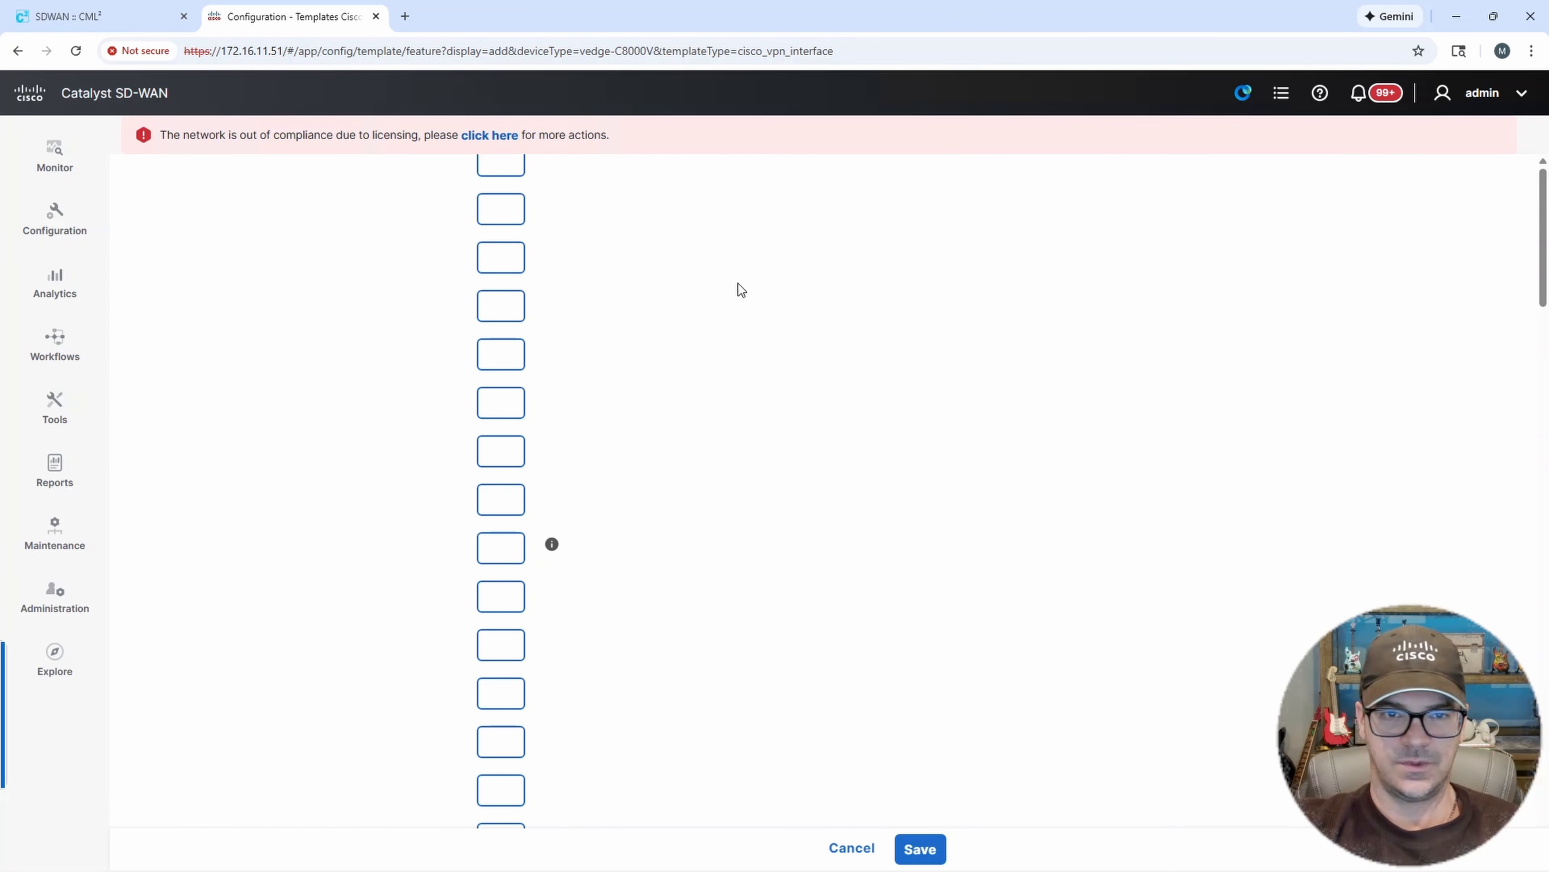
pyautogui.click(452, 347)
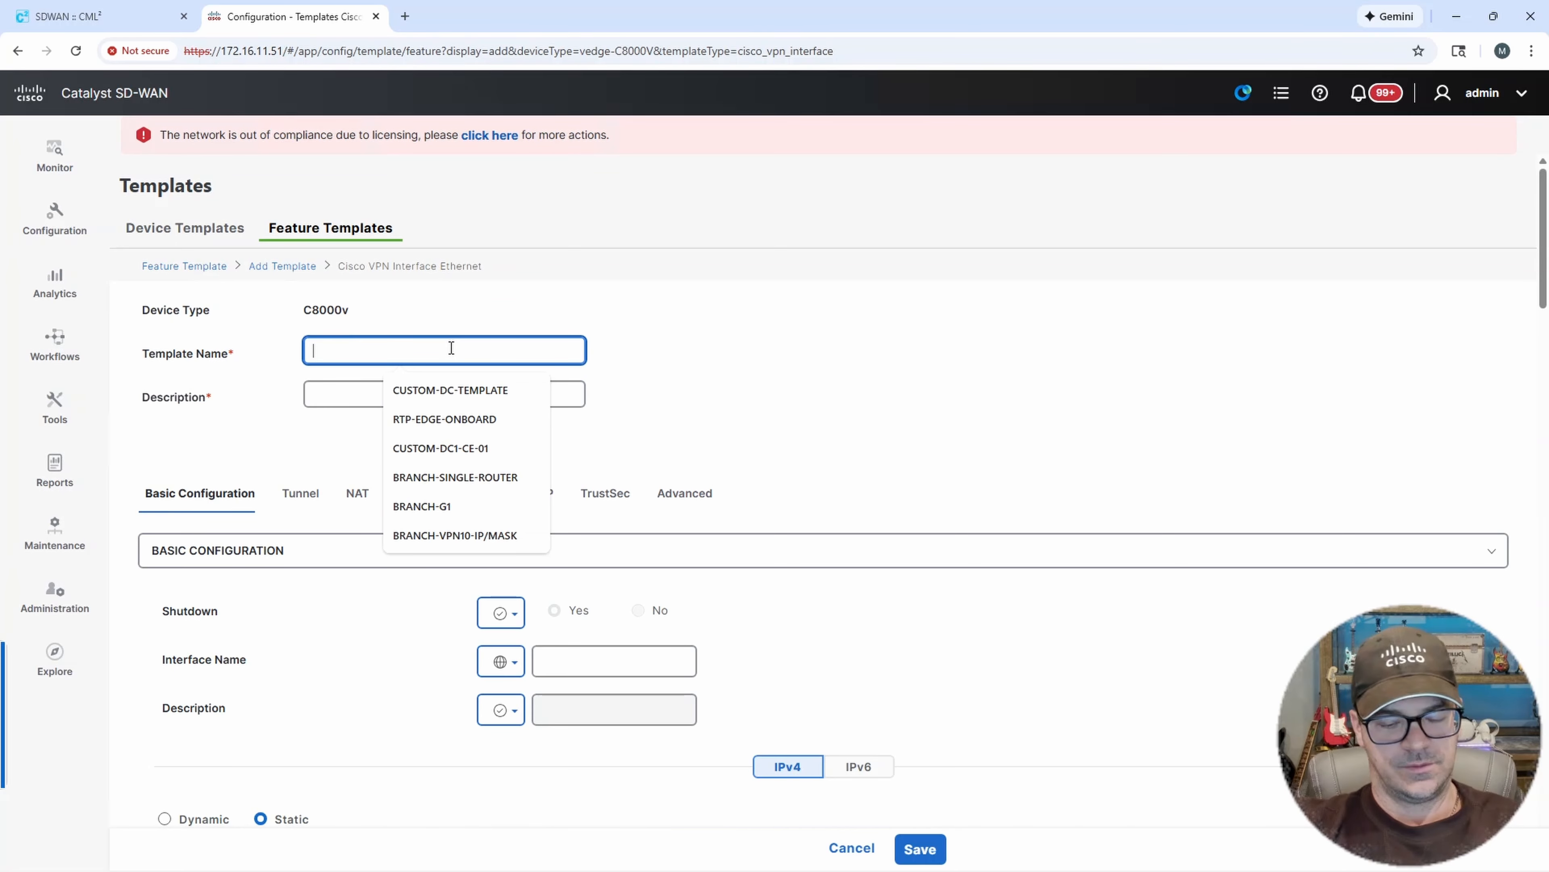
pyautogui.write('DC1-CE-02')
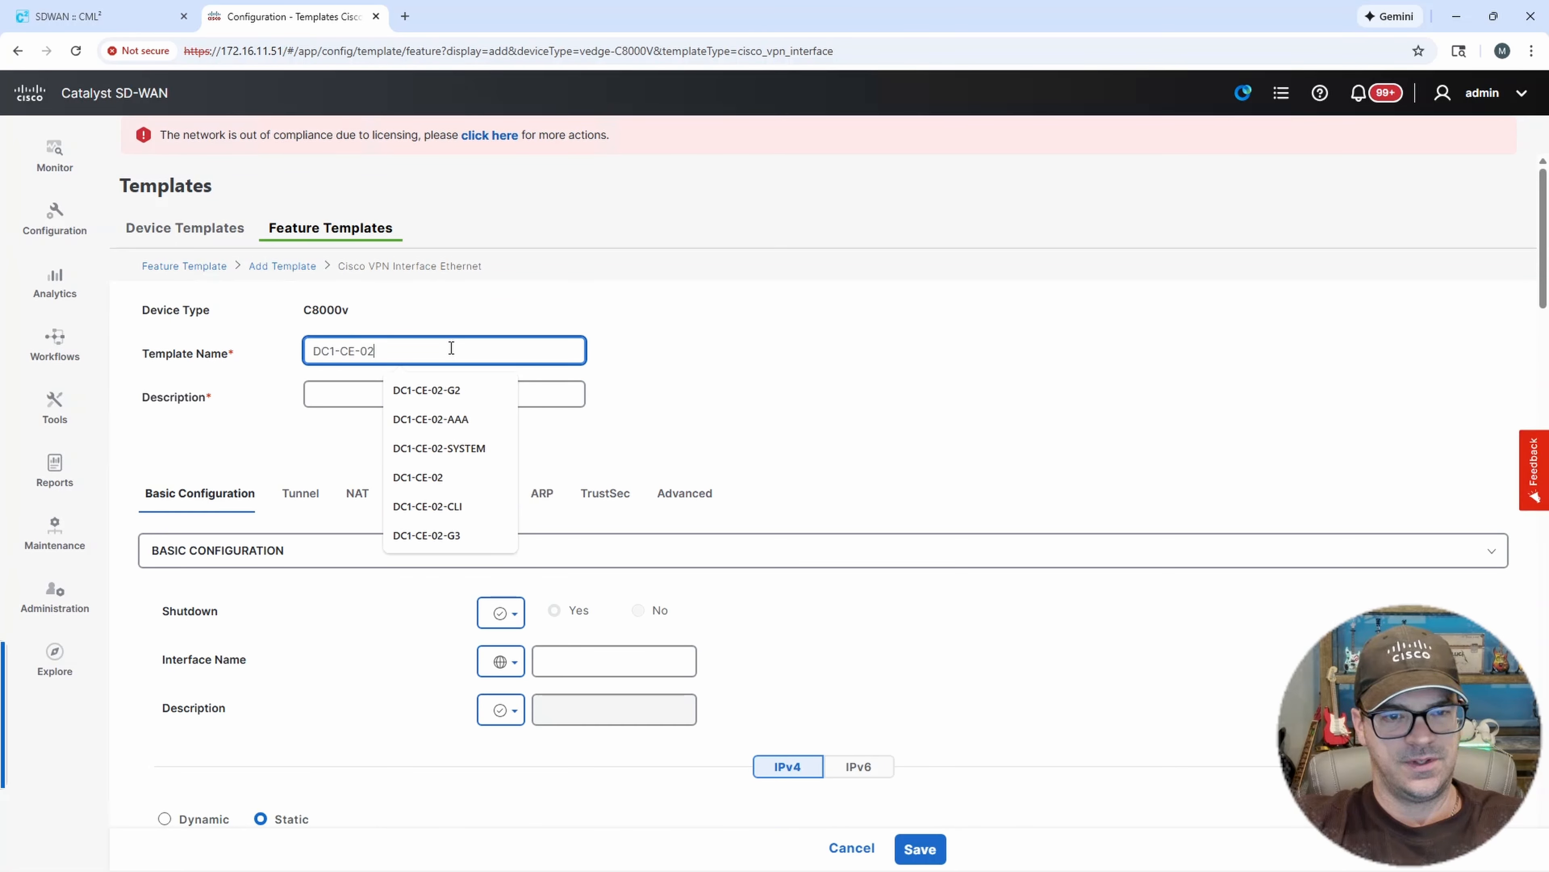
pyautogui.write('G3')
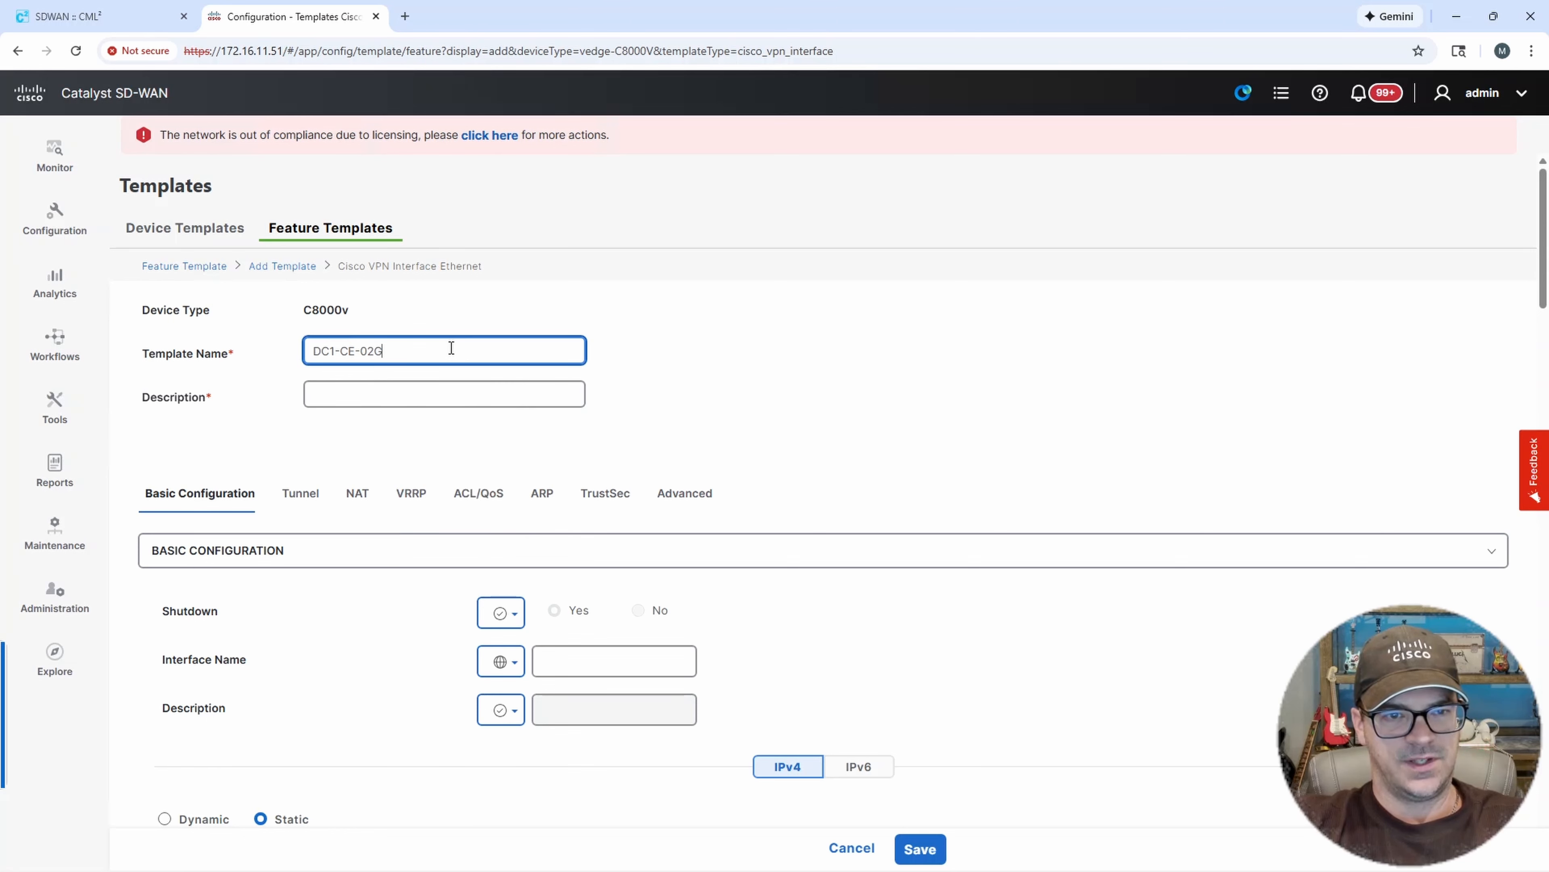
pyautogui.press('BackSpace')
pyautogui.press('BackSpace')
pyautogui.write('-')
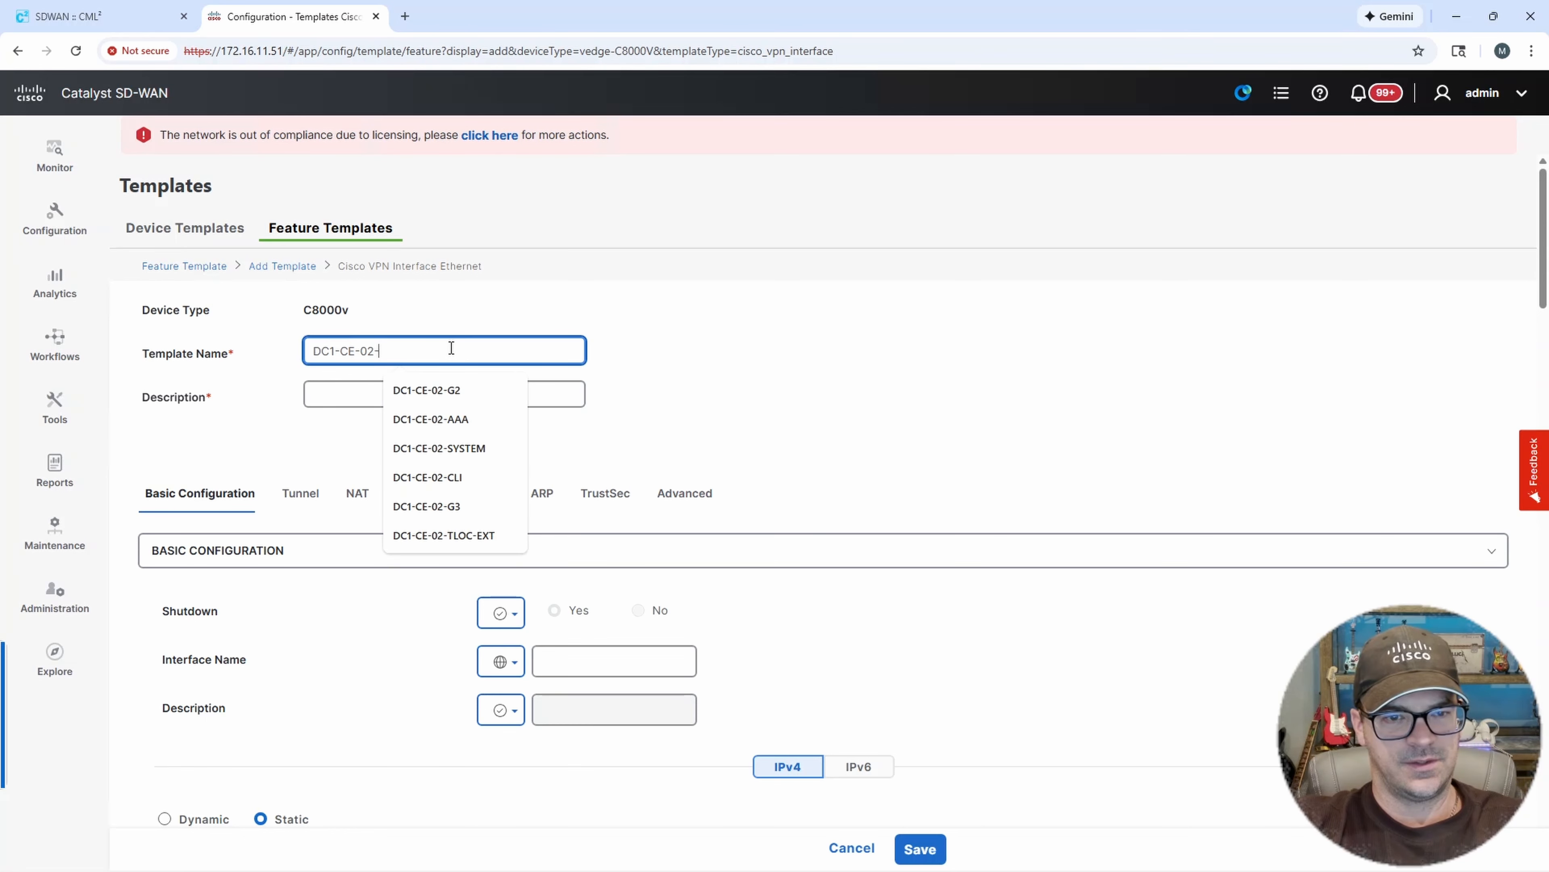
pyautogui.write('G3')
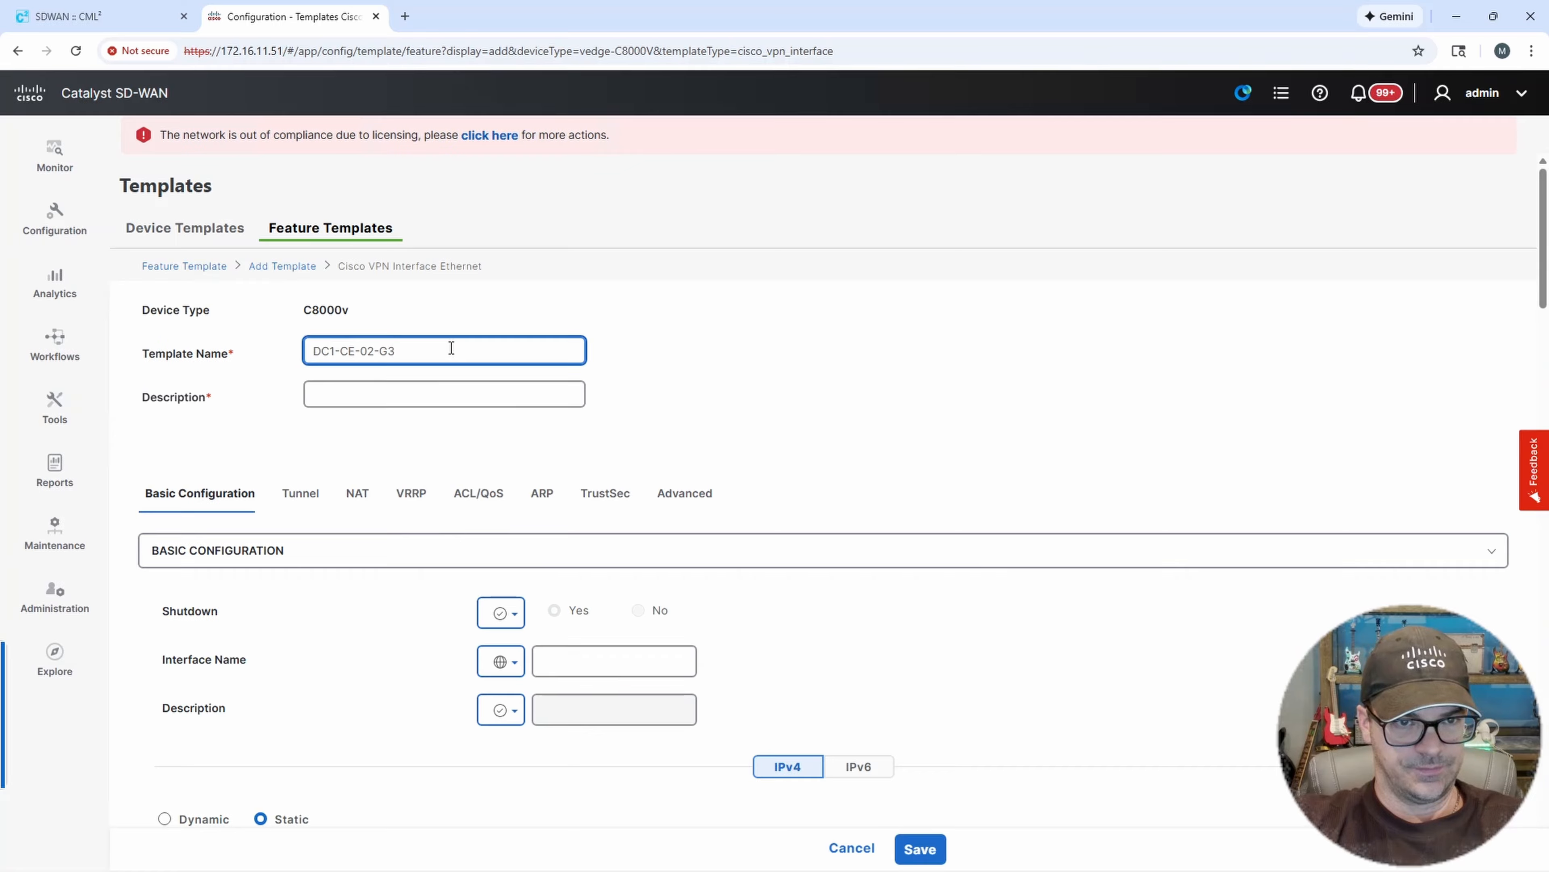
pyautogui.write('-')
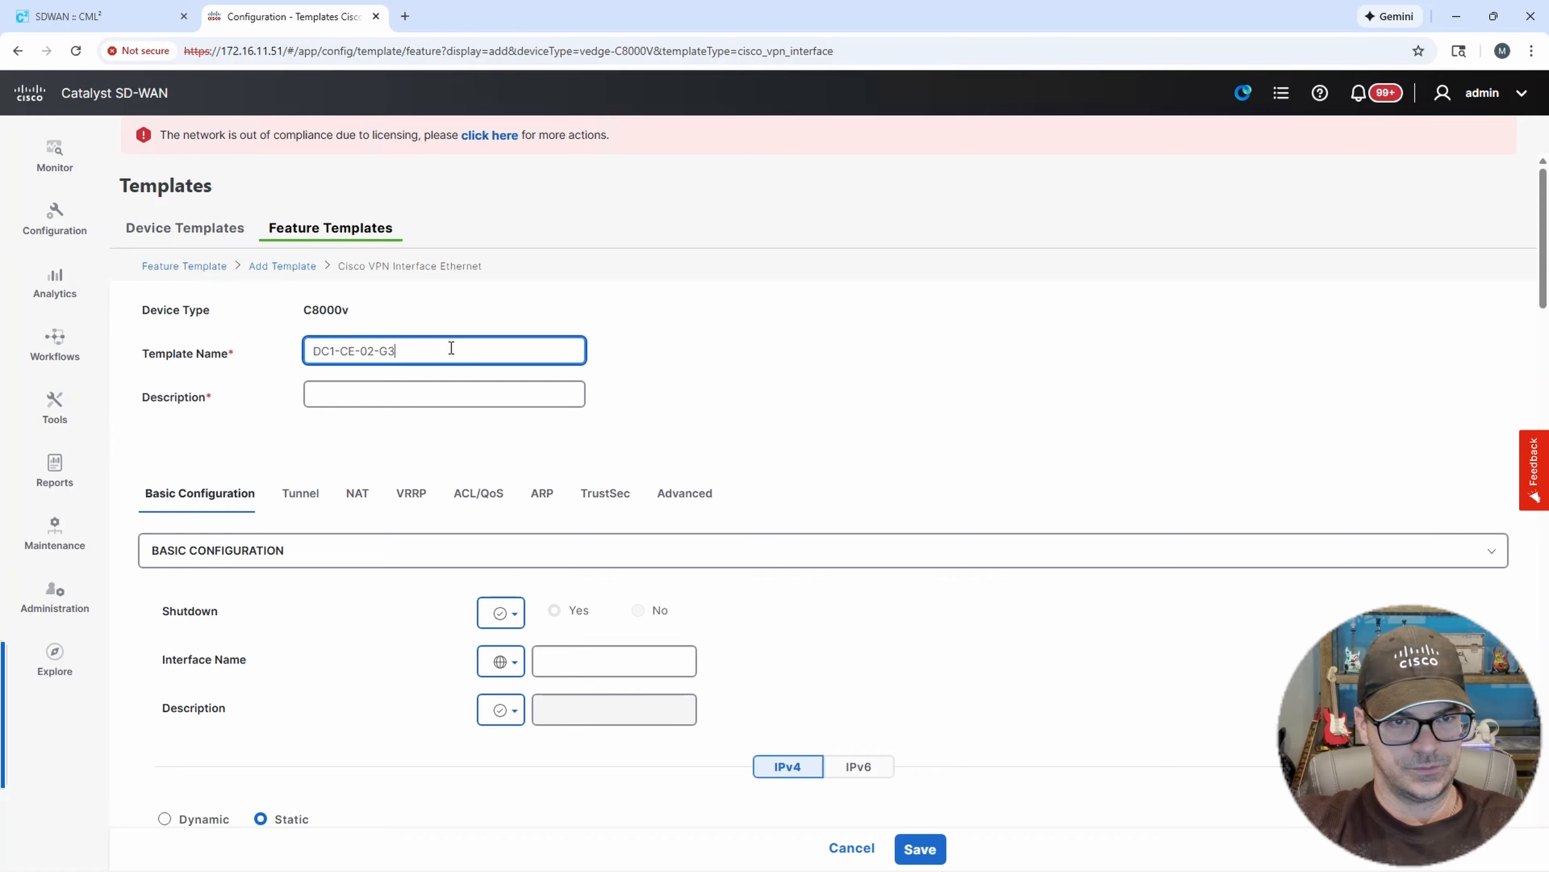
pyautogui.write('T')
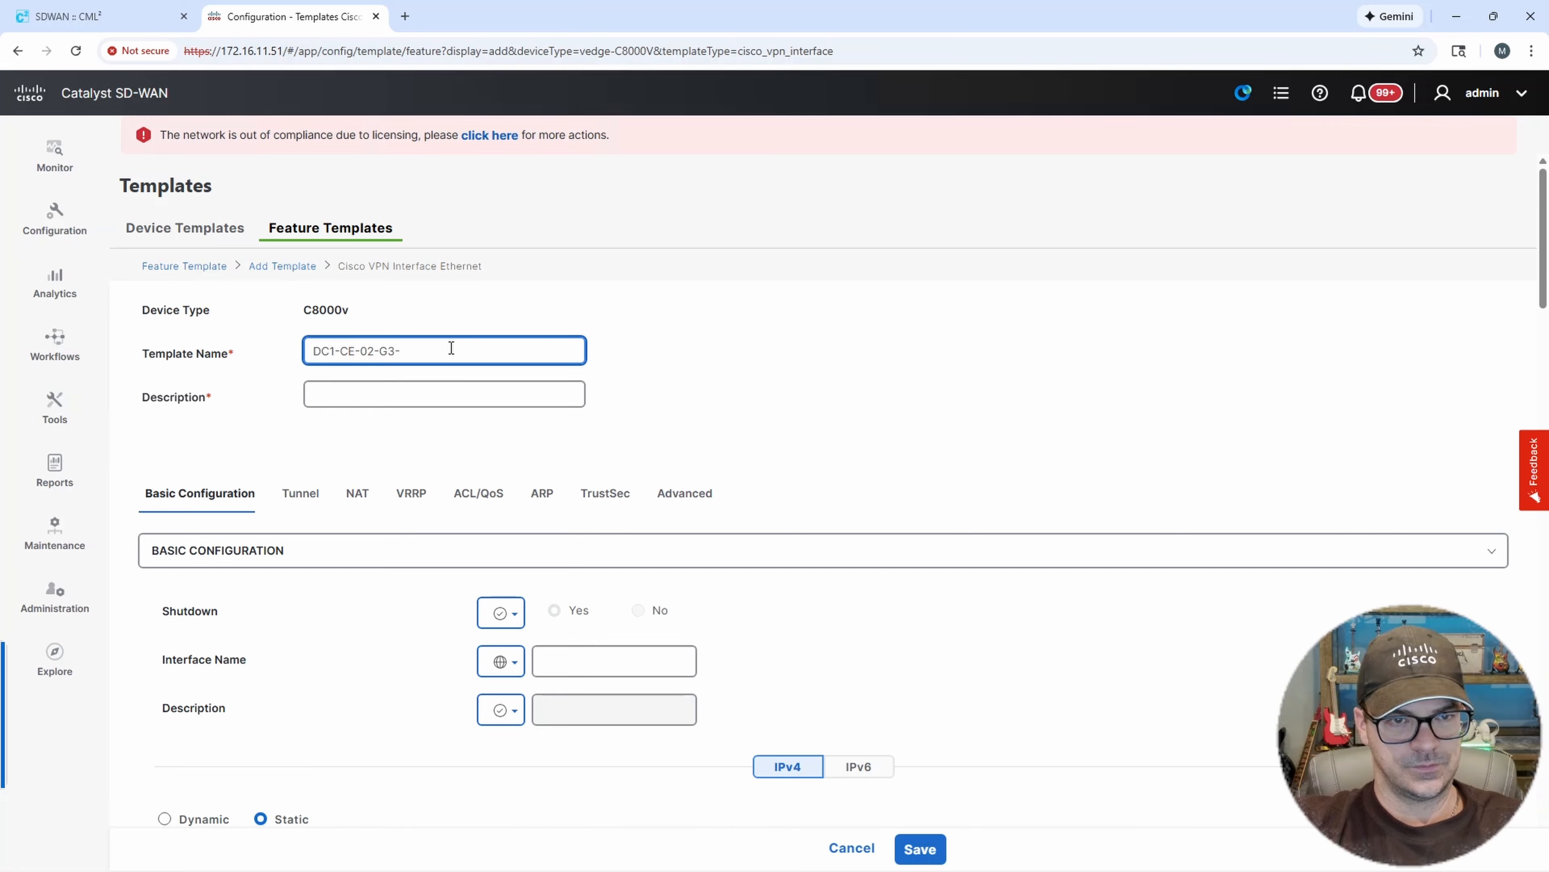
pyautogui.write('TLOC')
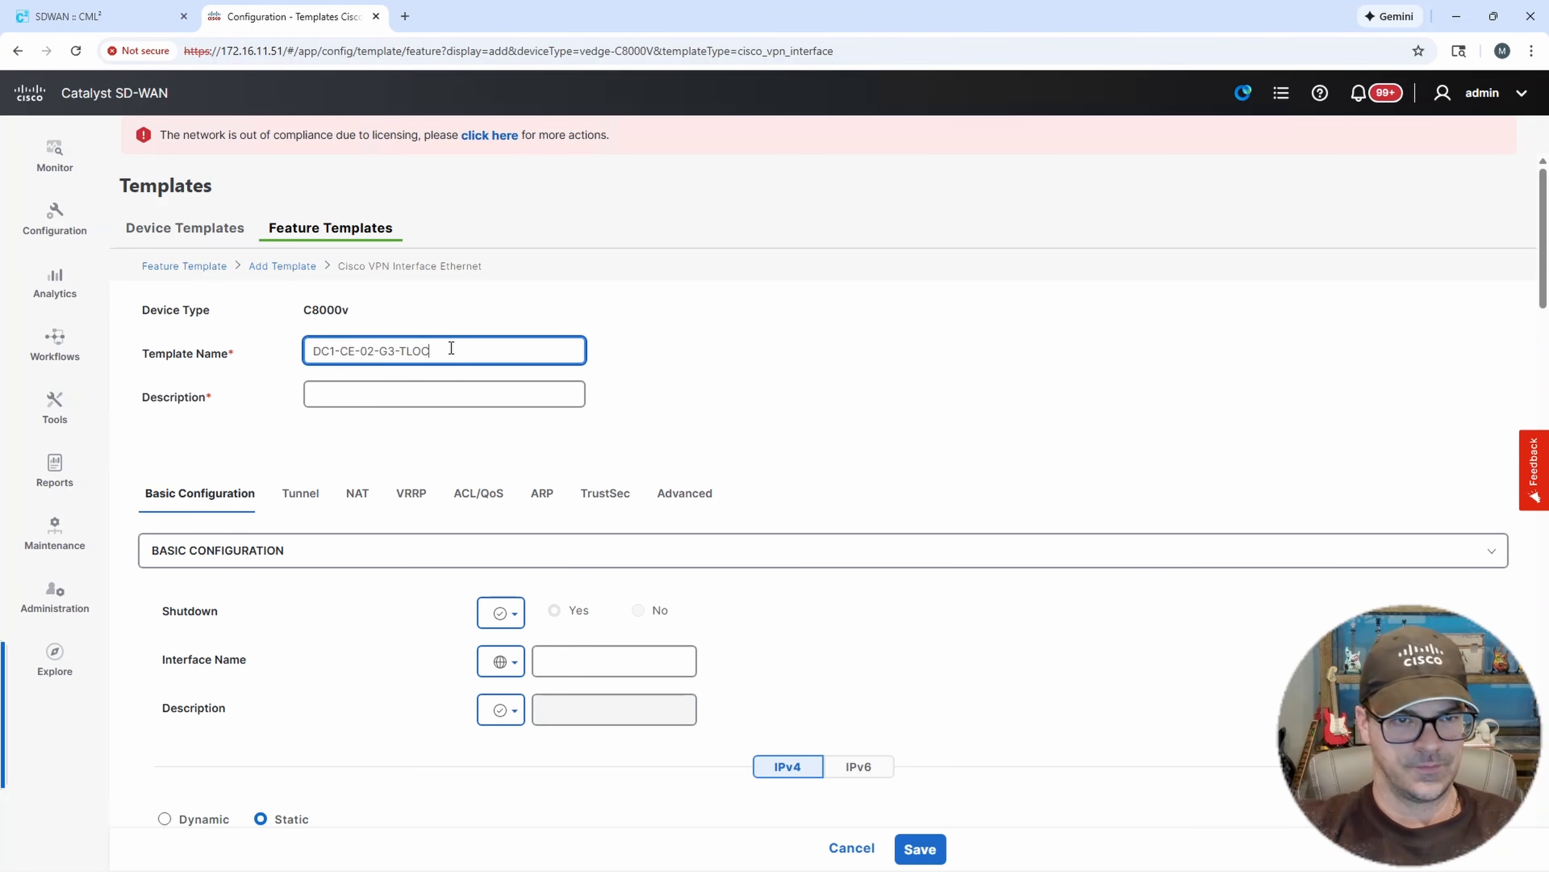
pyautogui.moveTo(452, 348); pyautogui.dragTo(278, 335)
pyautogui.hotkey('ctrl', 'c')
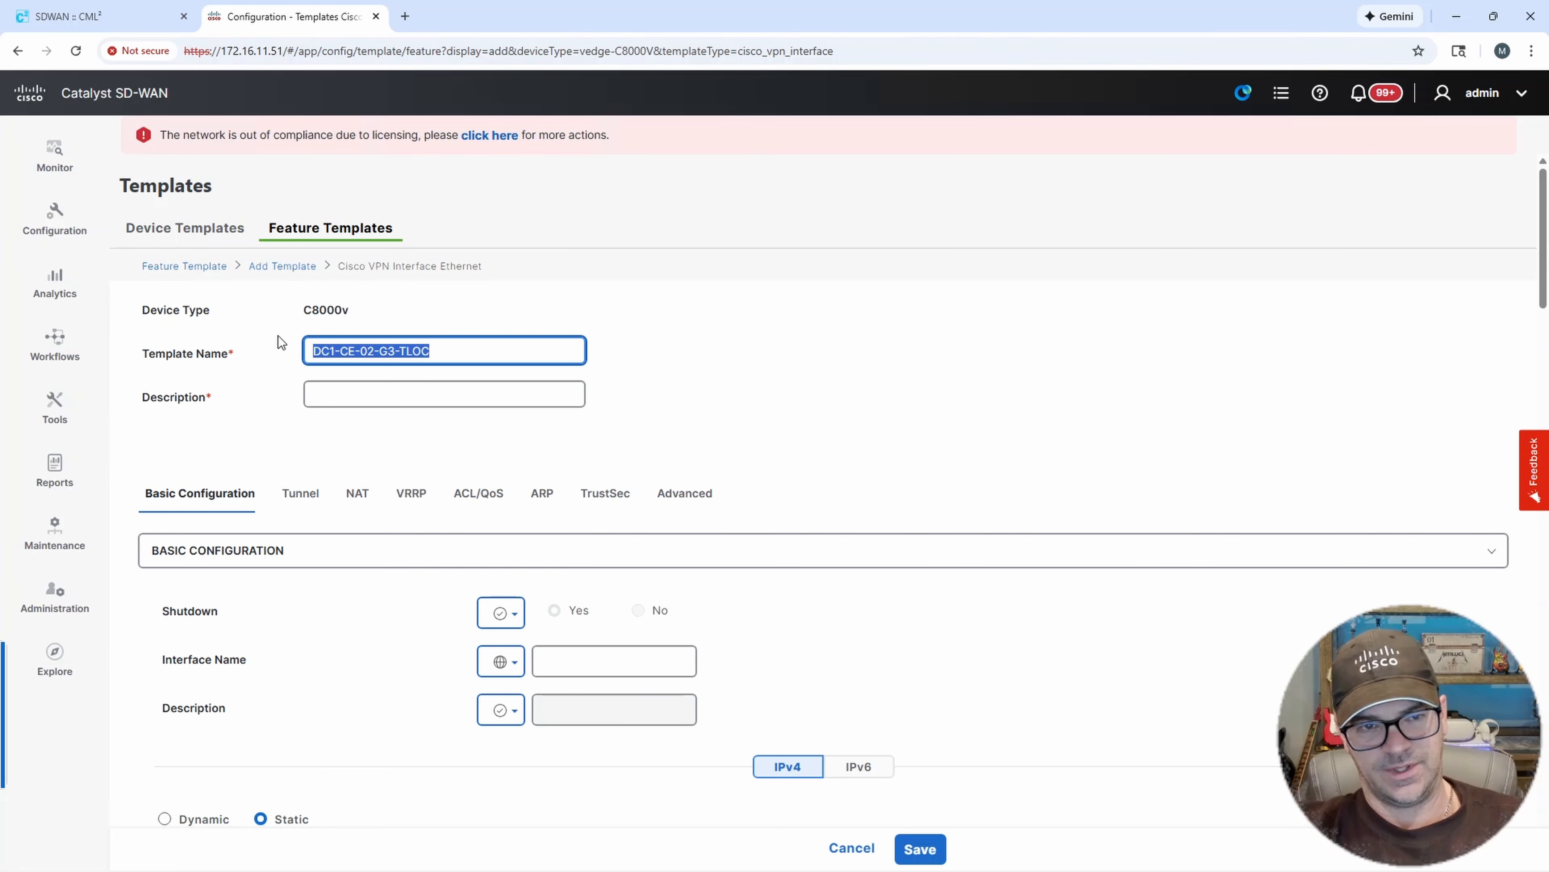
pyautogui.click(356, 394)
pyautogui.hotkey('ctrl', 'v')
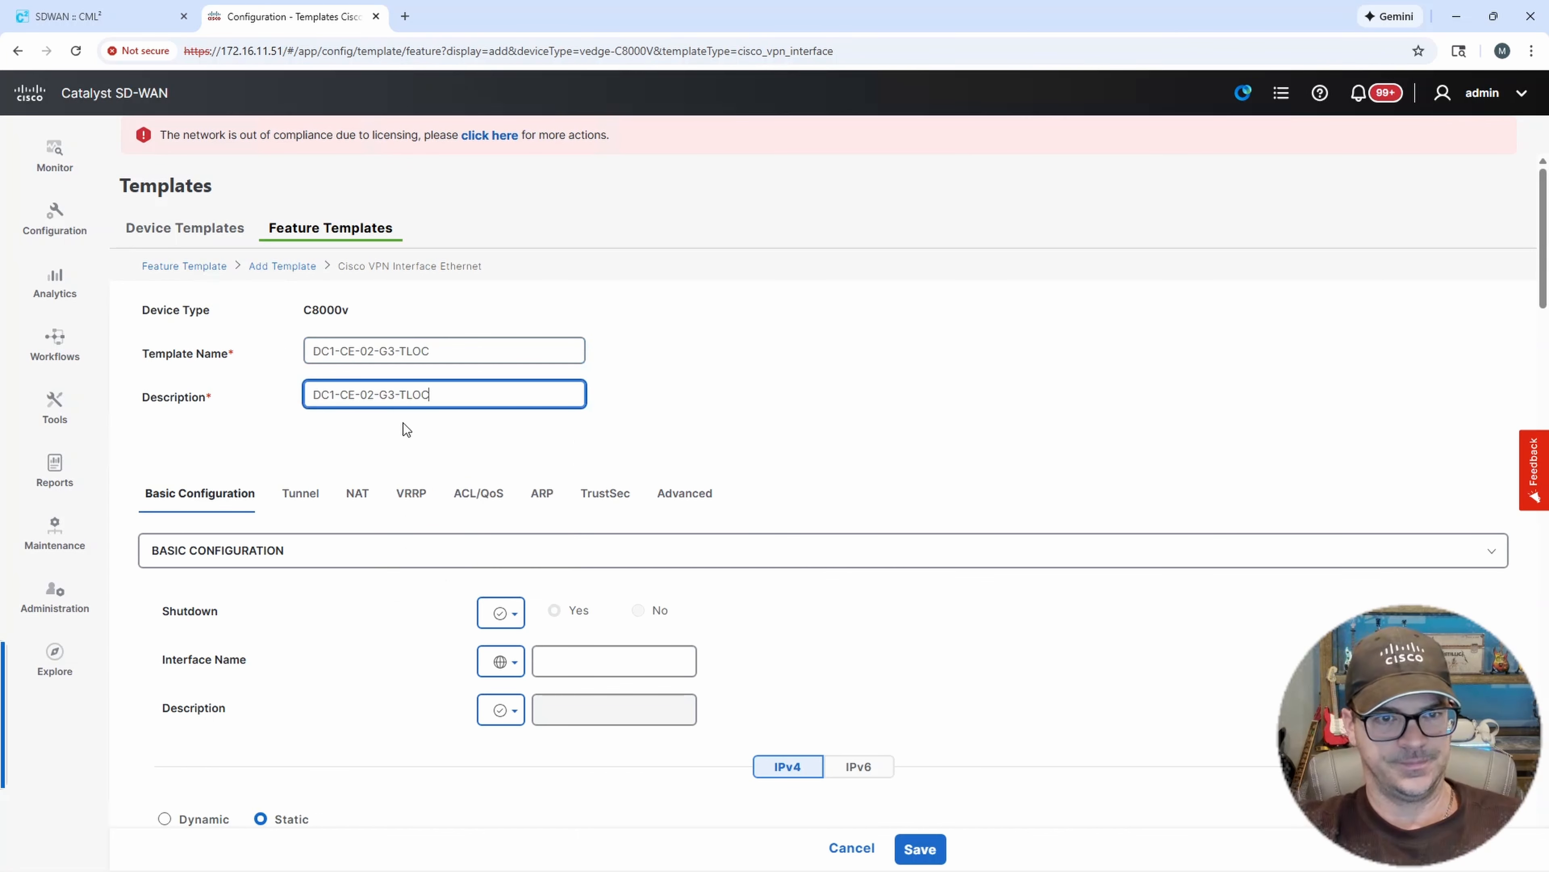
# Set Shutdown to No and the Interface Name to GigabitEthernet3.211, both as global values.
pyautogui.scroll(-3, 835, 499)
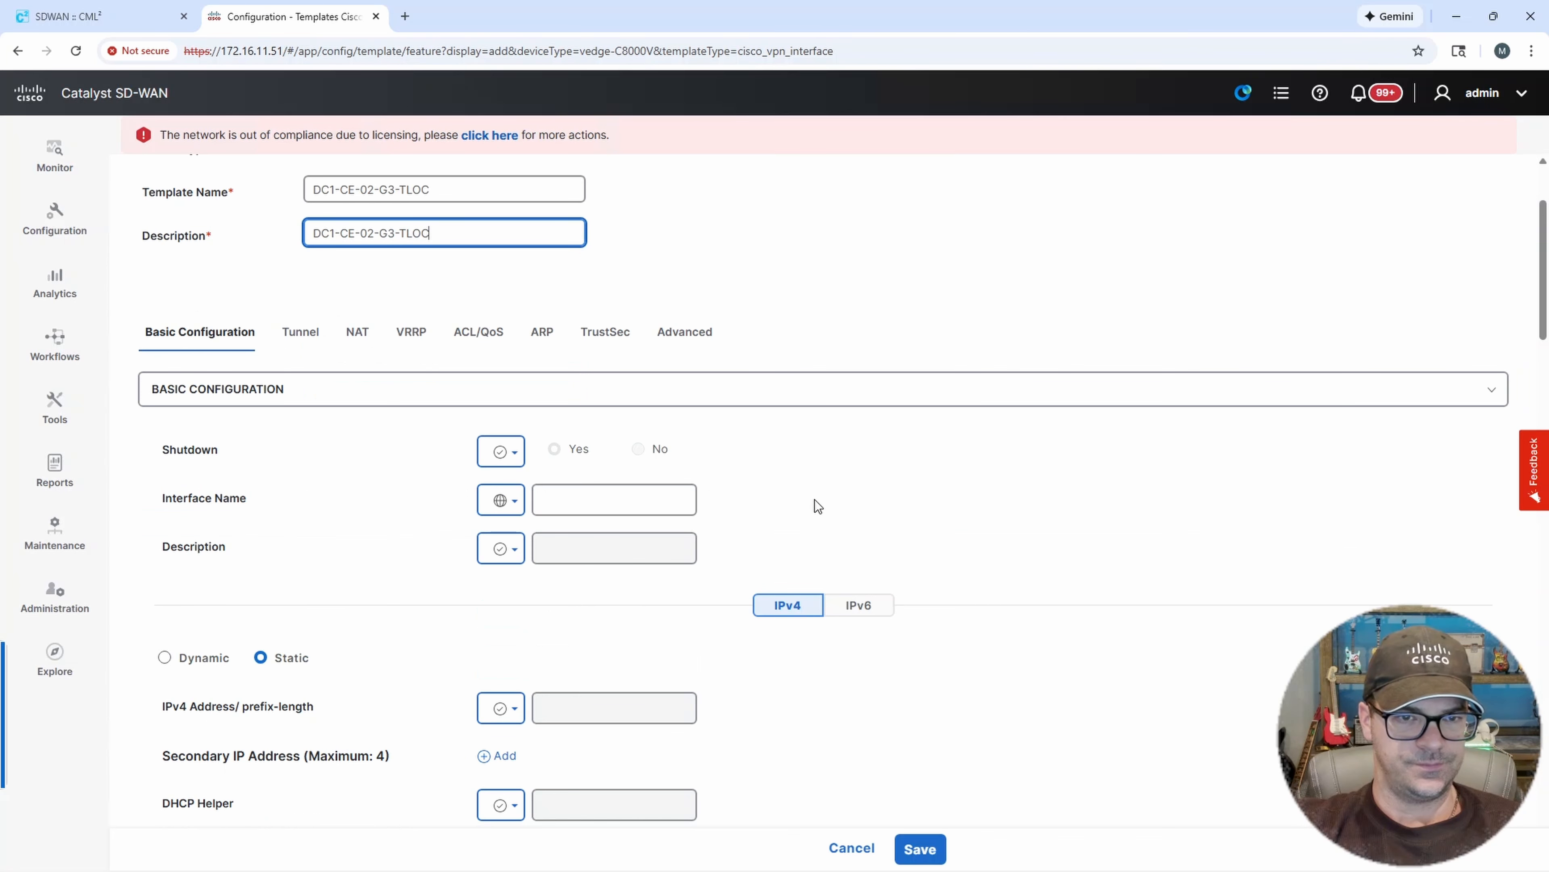
pyautogui.click(509, 452)
pyautogui.click(515, 492)
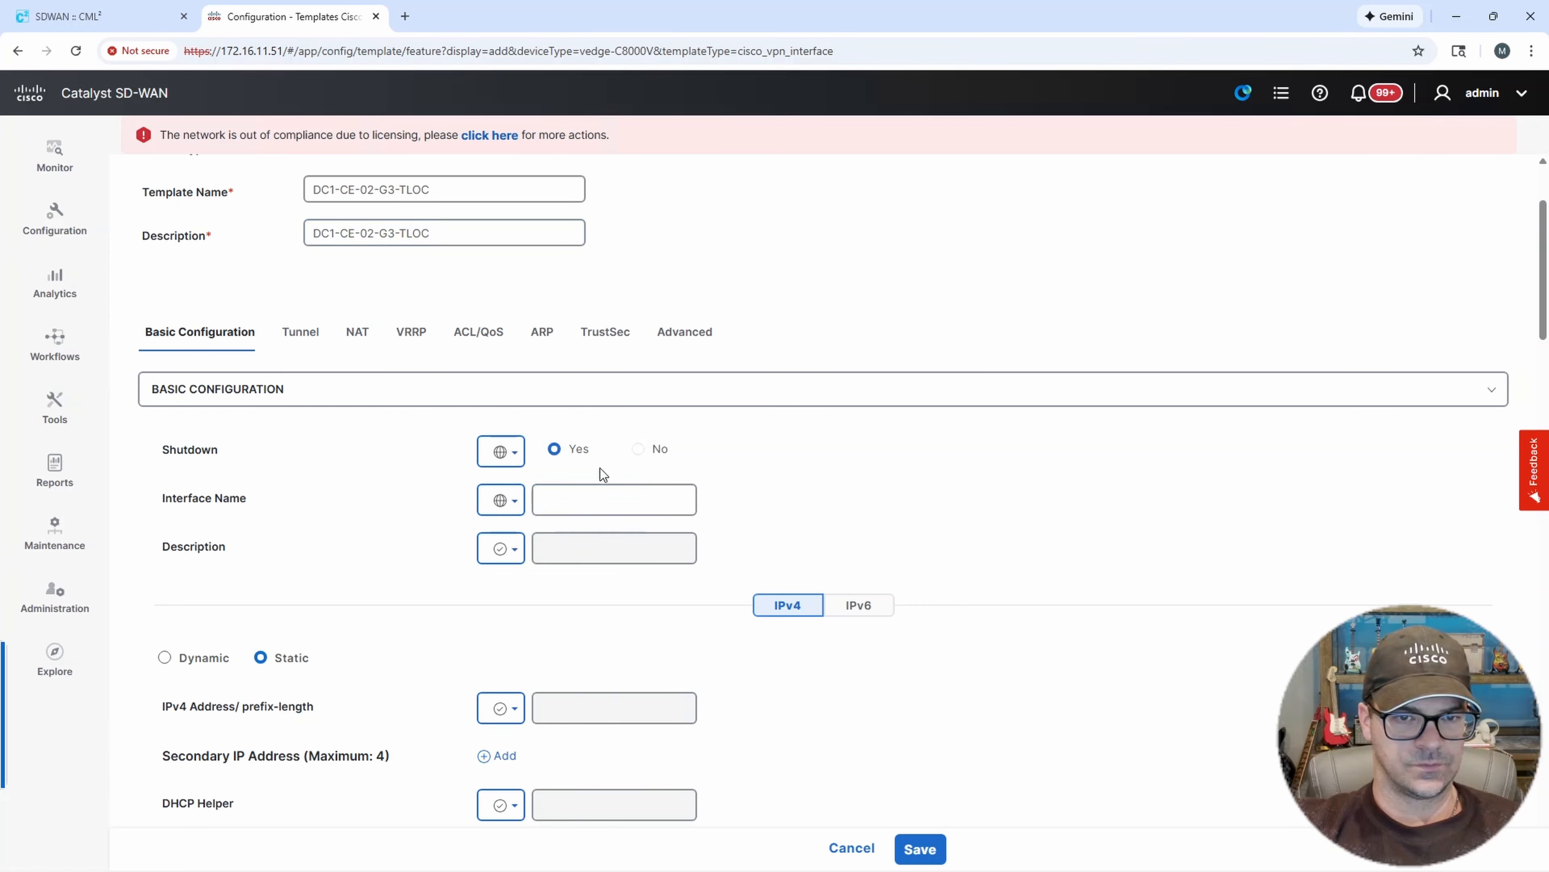
pyautogui.click(647, 453)
pyautogui.click(516, 499)
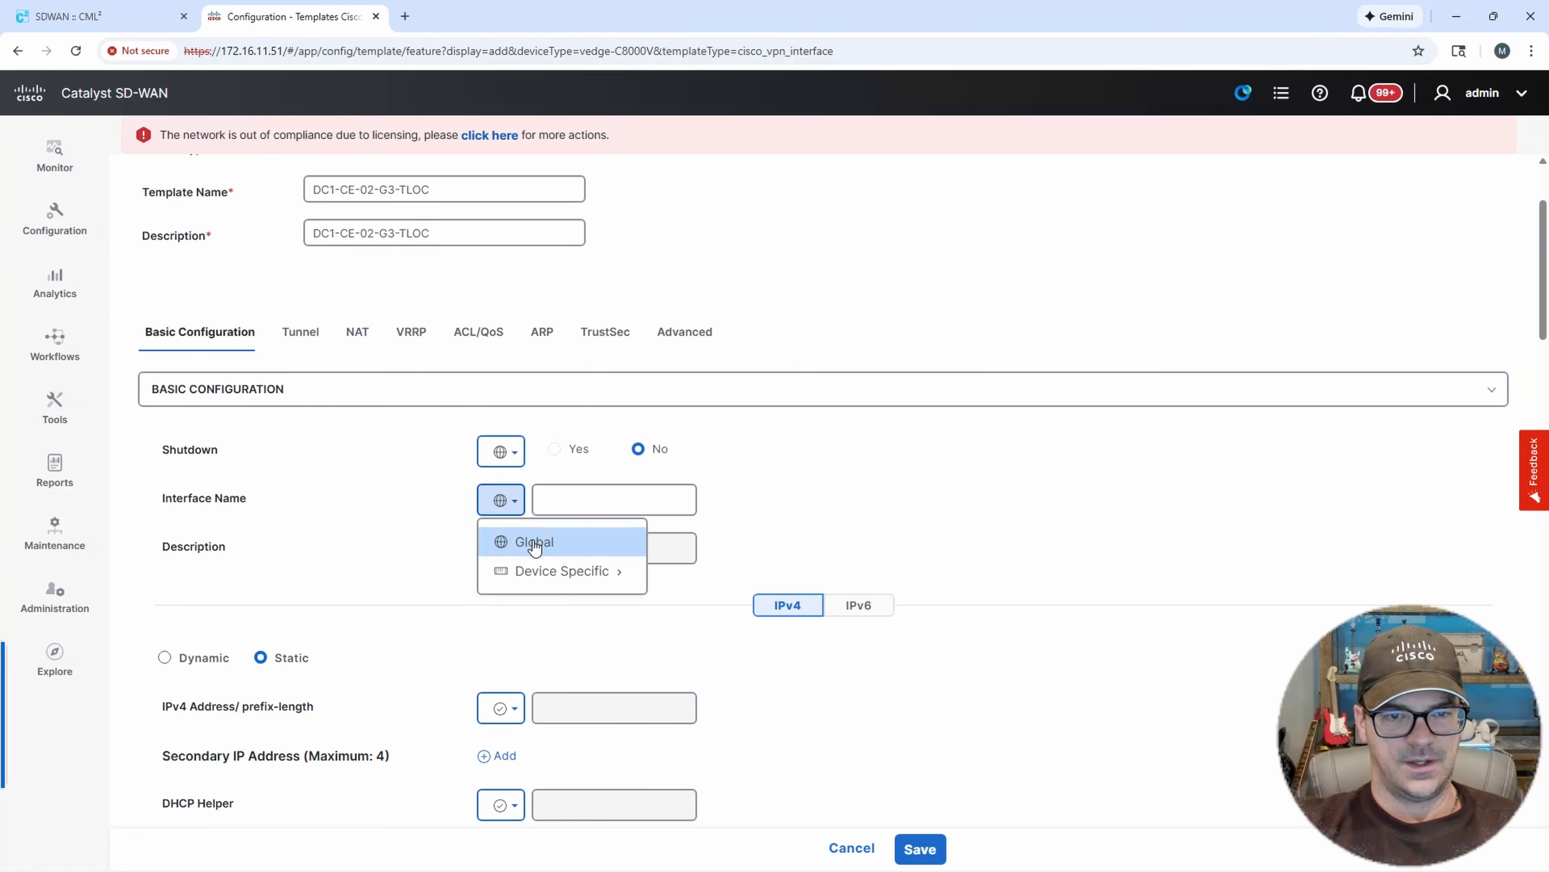
pyautogui.click(552, 503)
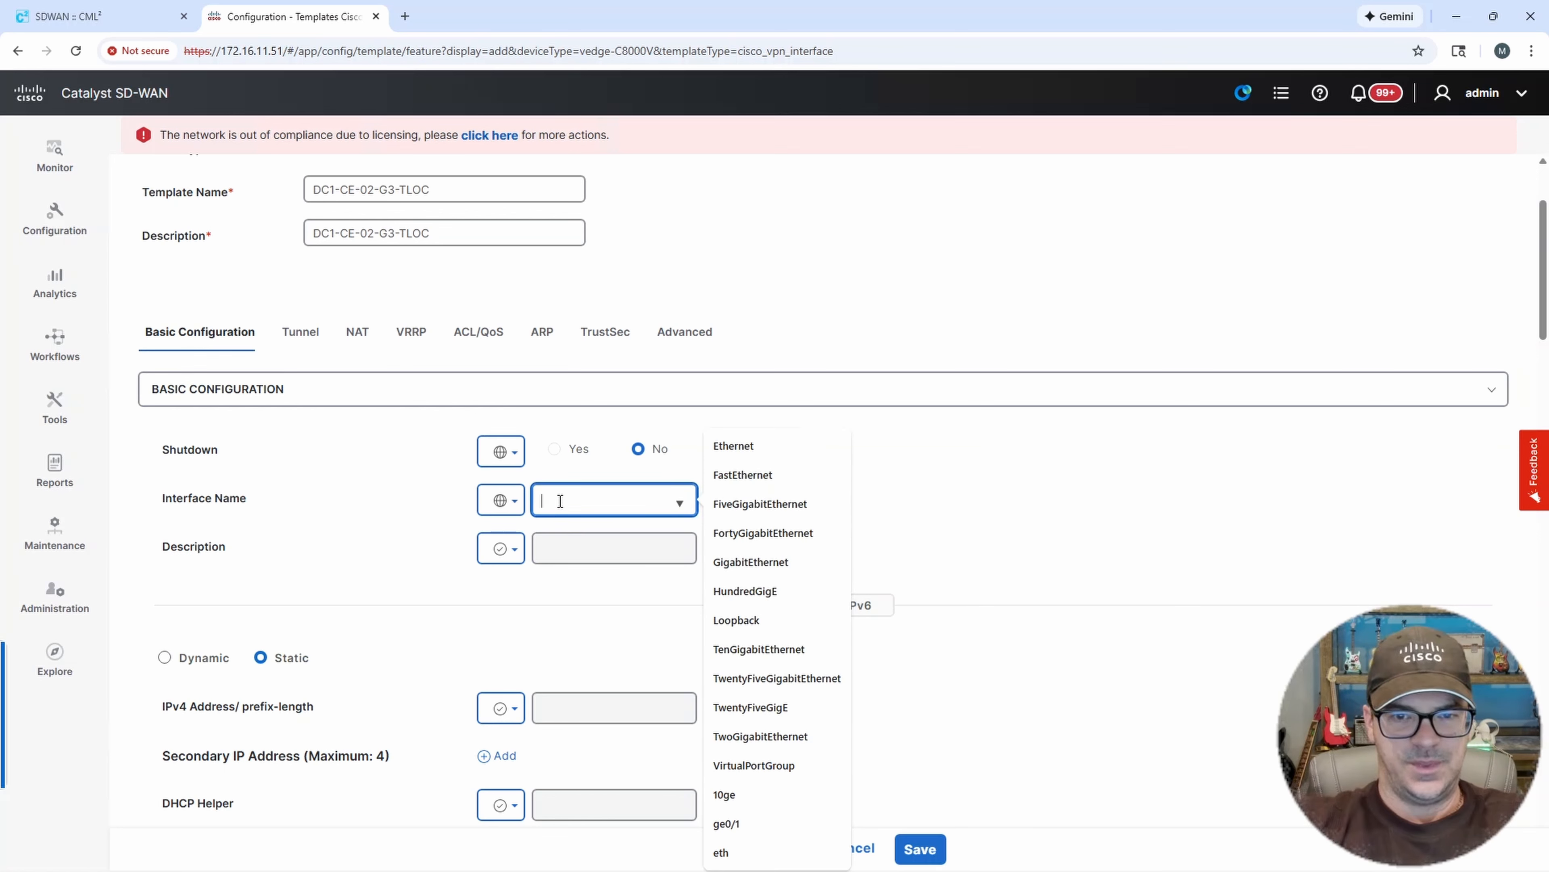
pyautogui.click(763, 561)
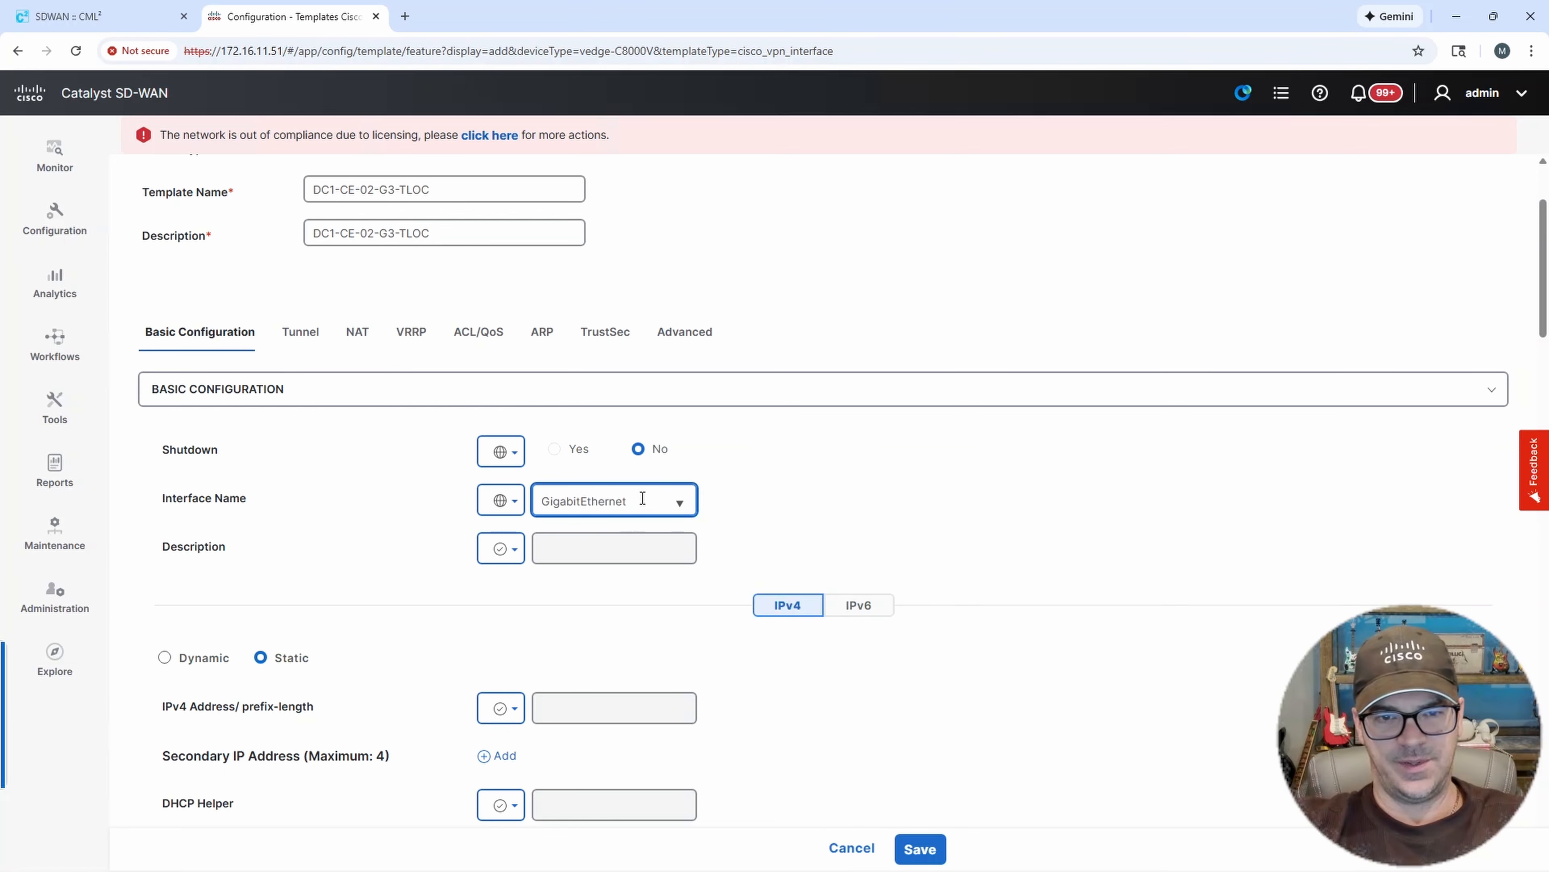
pyautogui.write('3')
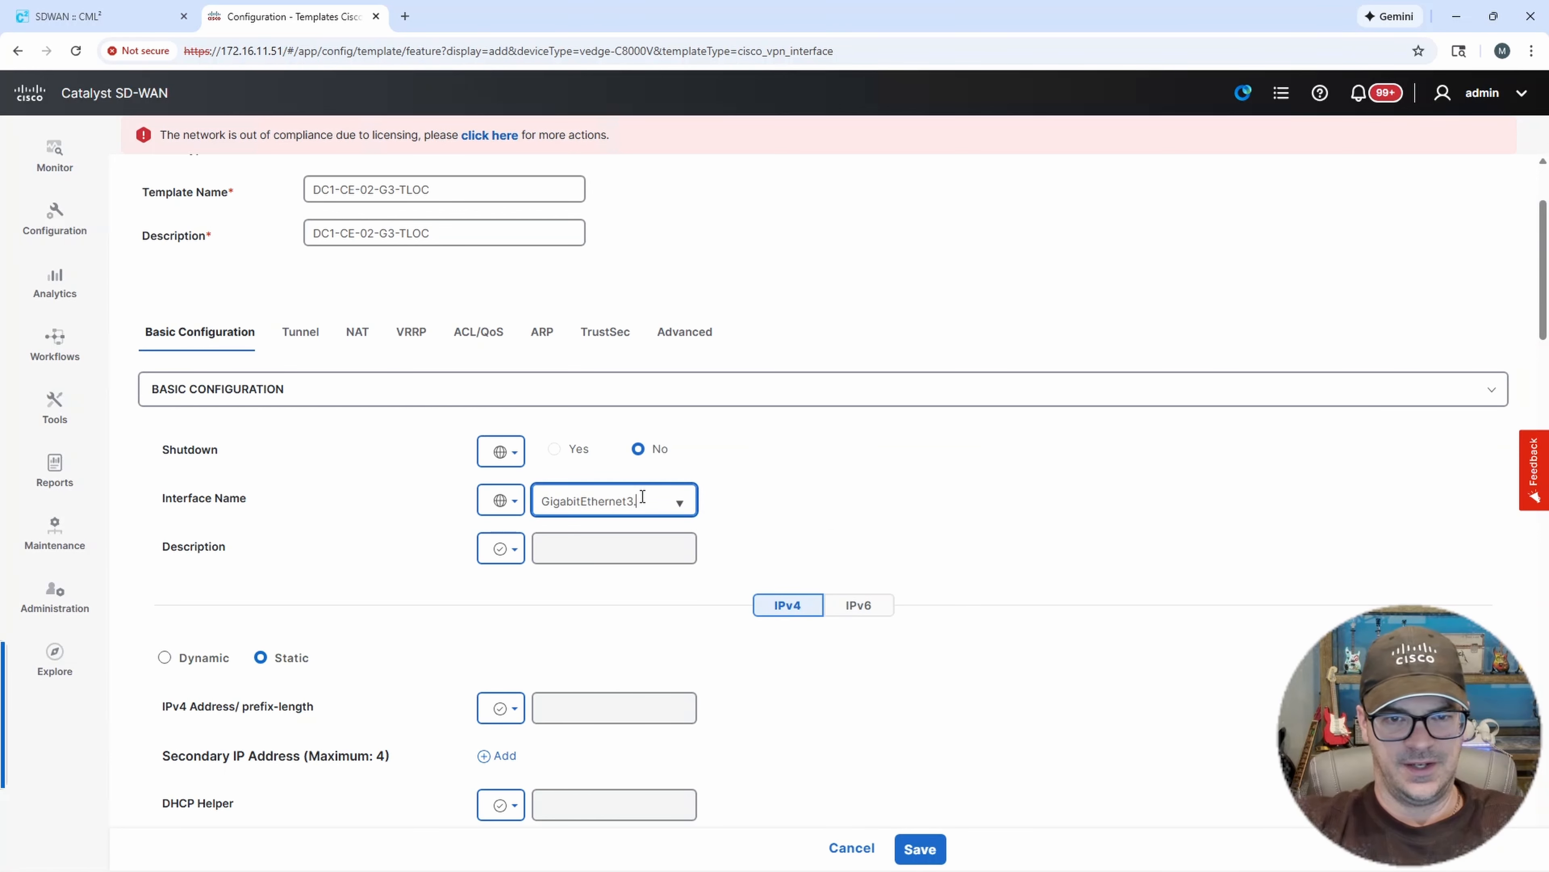
pyautogui.write('.211')
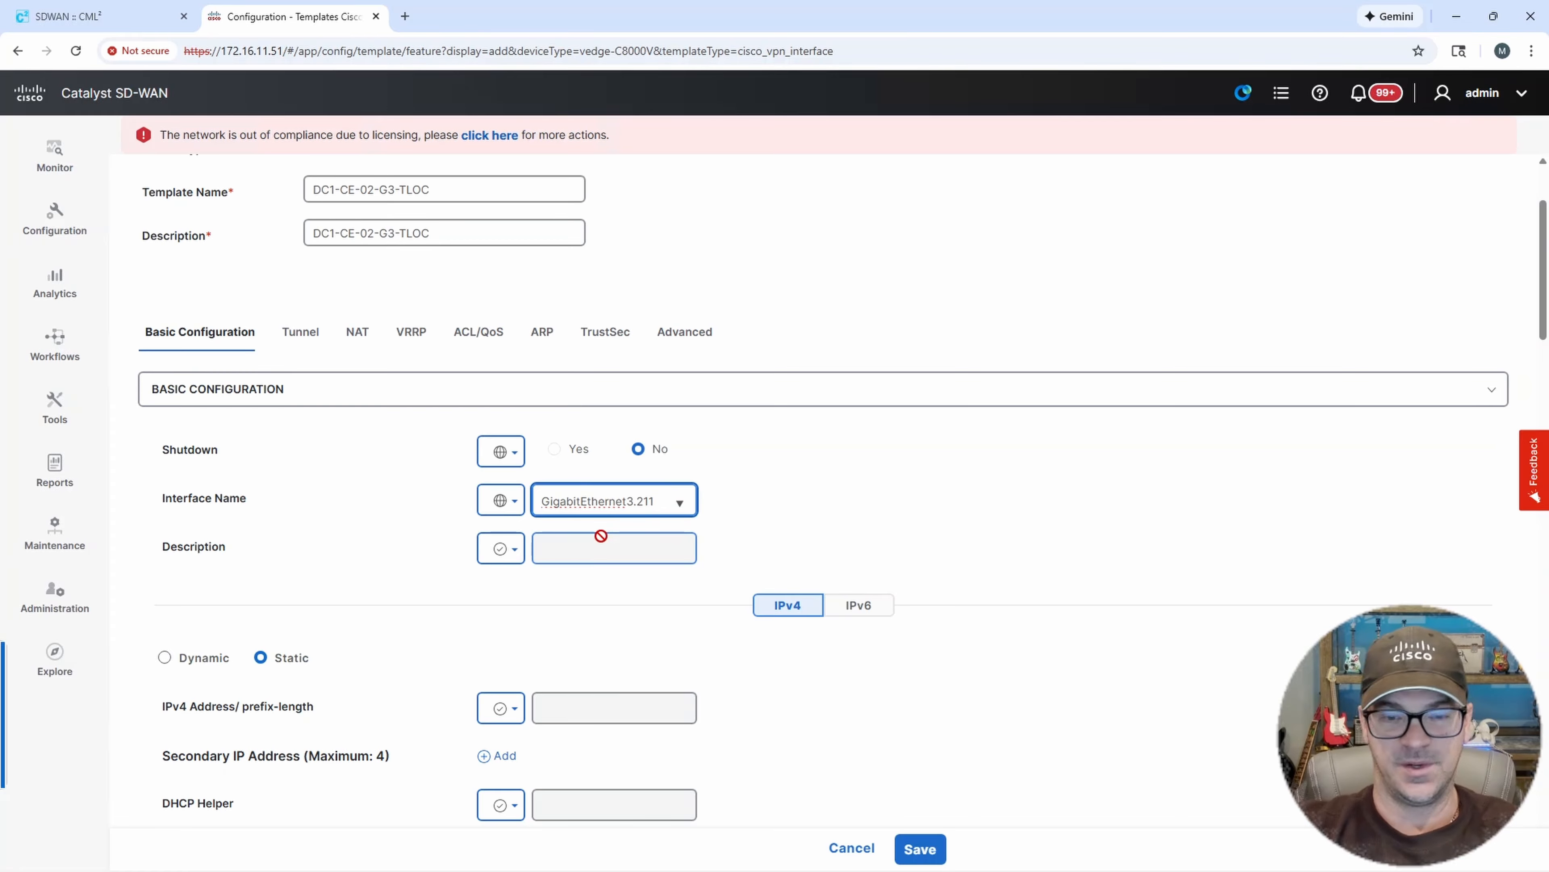
pyautogui.click(748, 498)
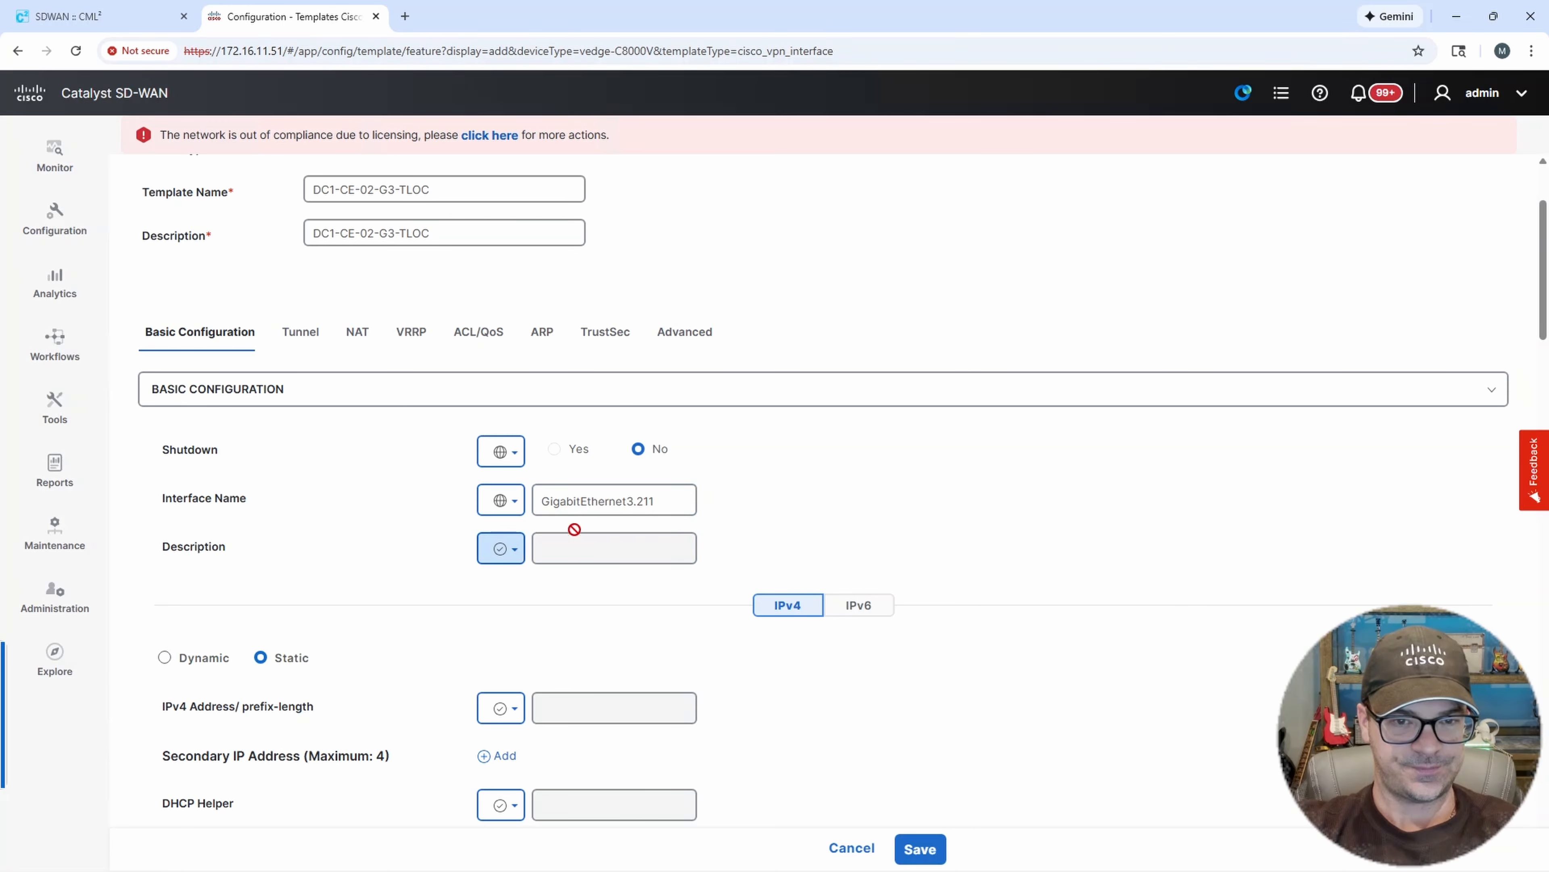
# Make the IPv4 address/prefix-length device specific with the key G3.211-IP/MASK.
pyautogui.scroll(-1, 773, 475)
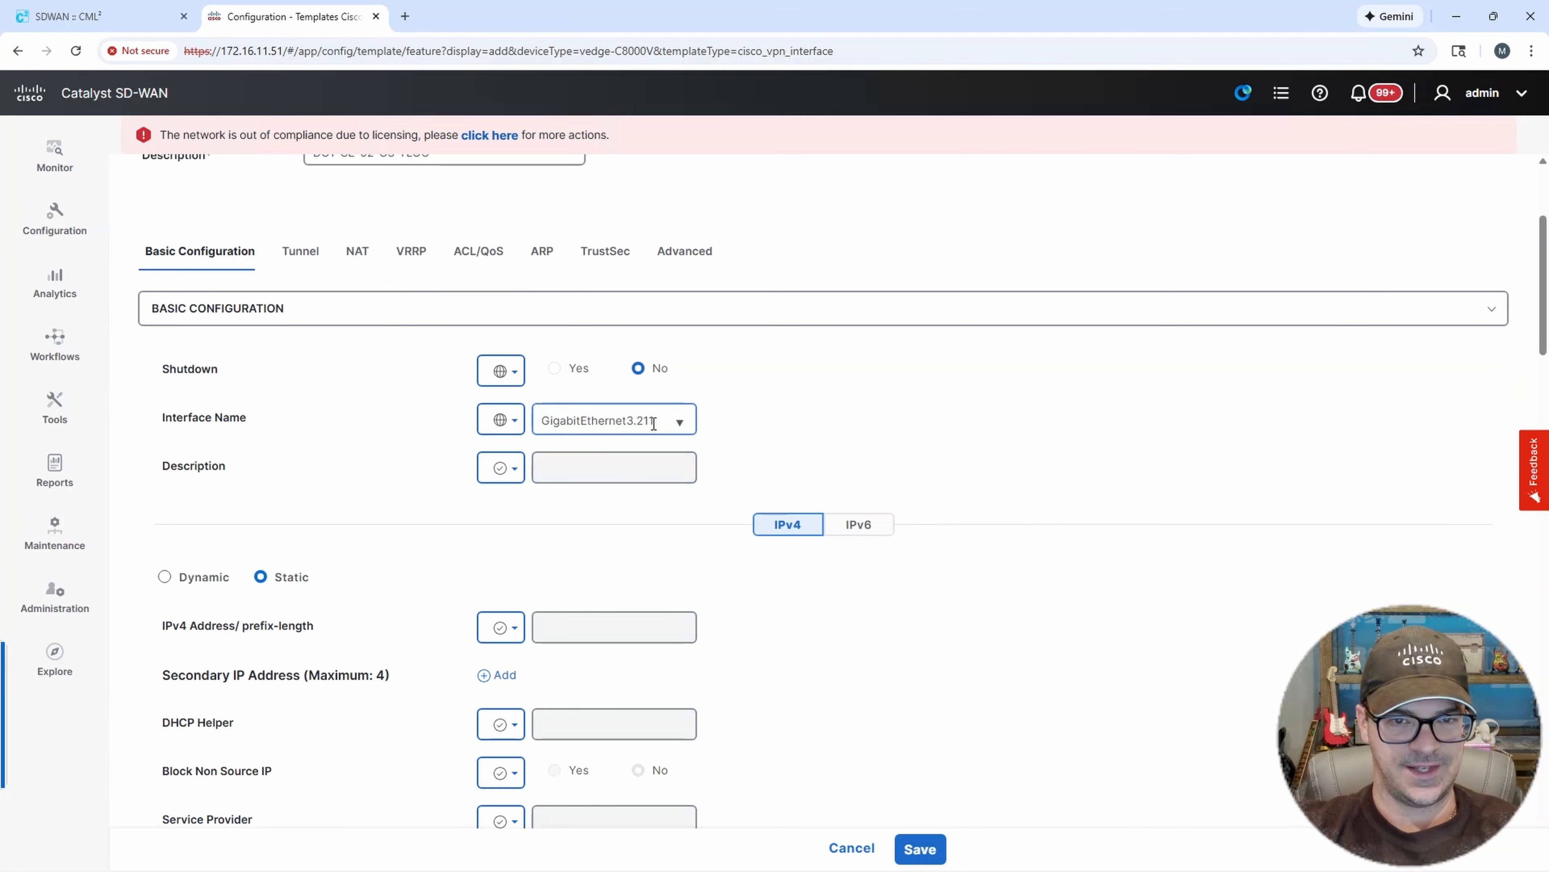
pyautogui.scroll(-1, 915, 428)
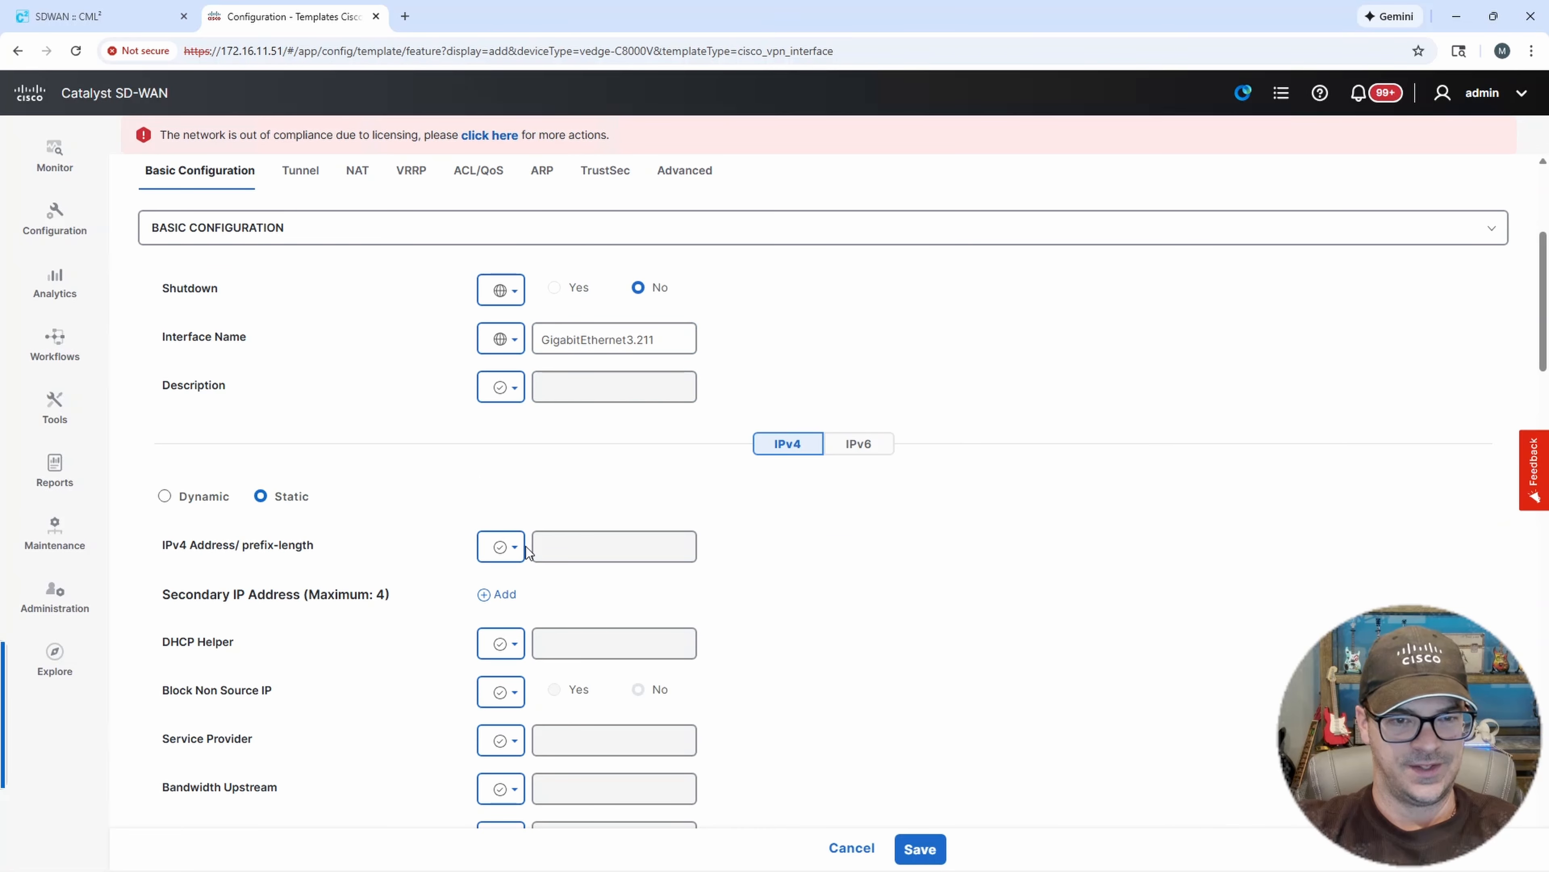
pyautogui.click(511, 547)
pyautogui.moveTo(570, 623)
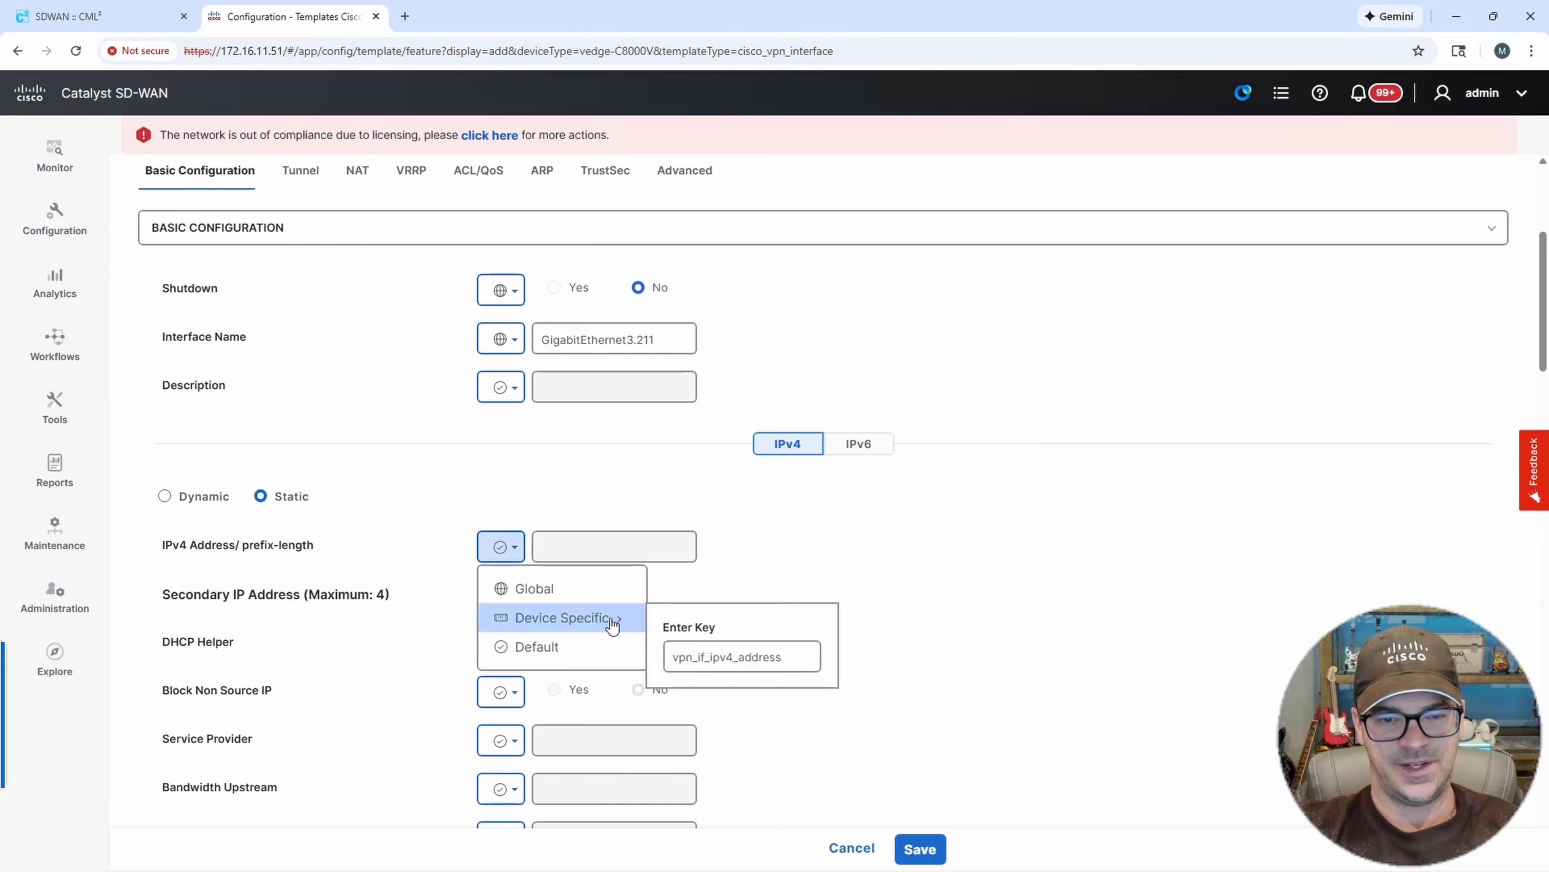
pyautogui.click(759, 661)
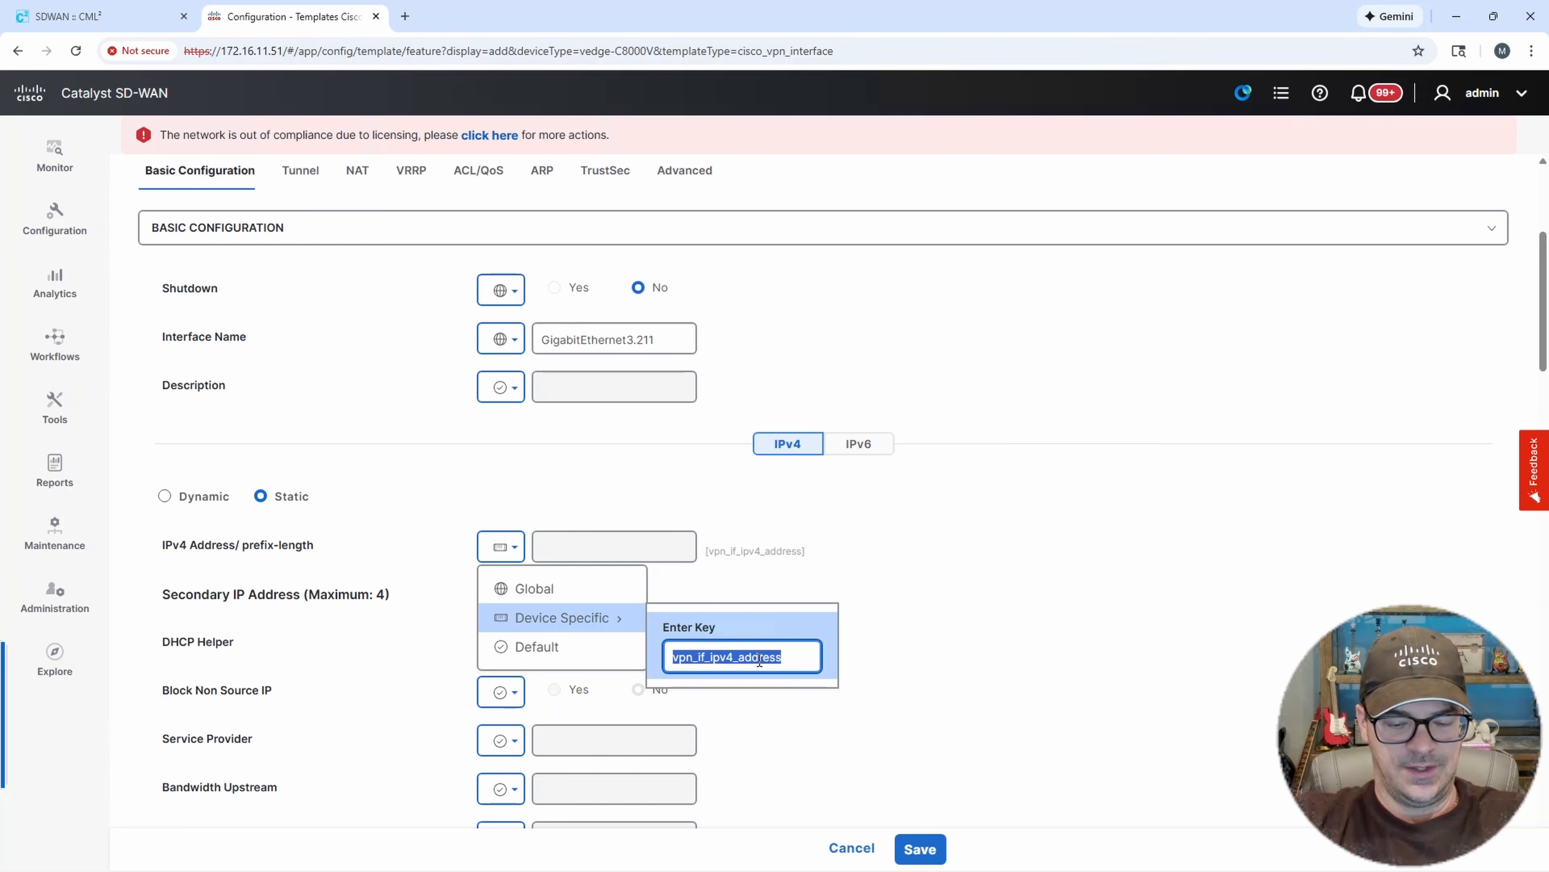
pyautogui.write('G')
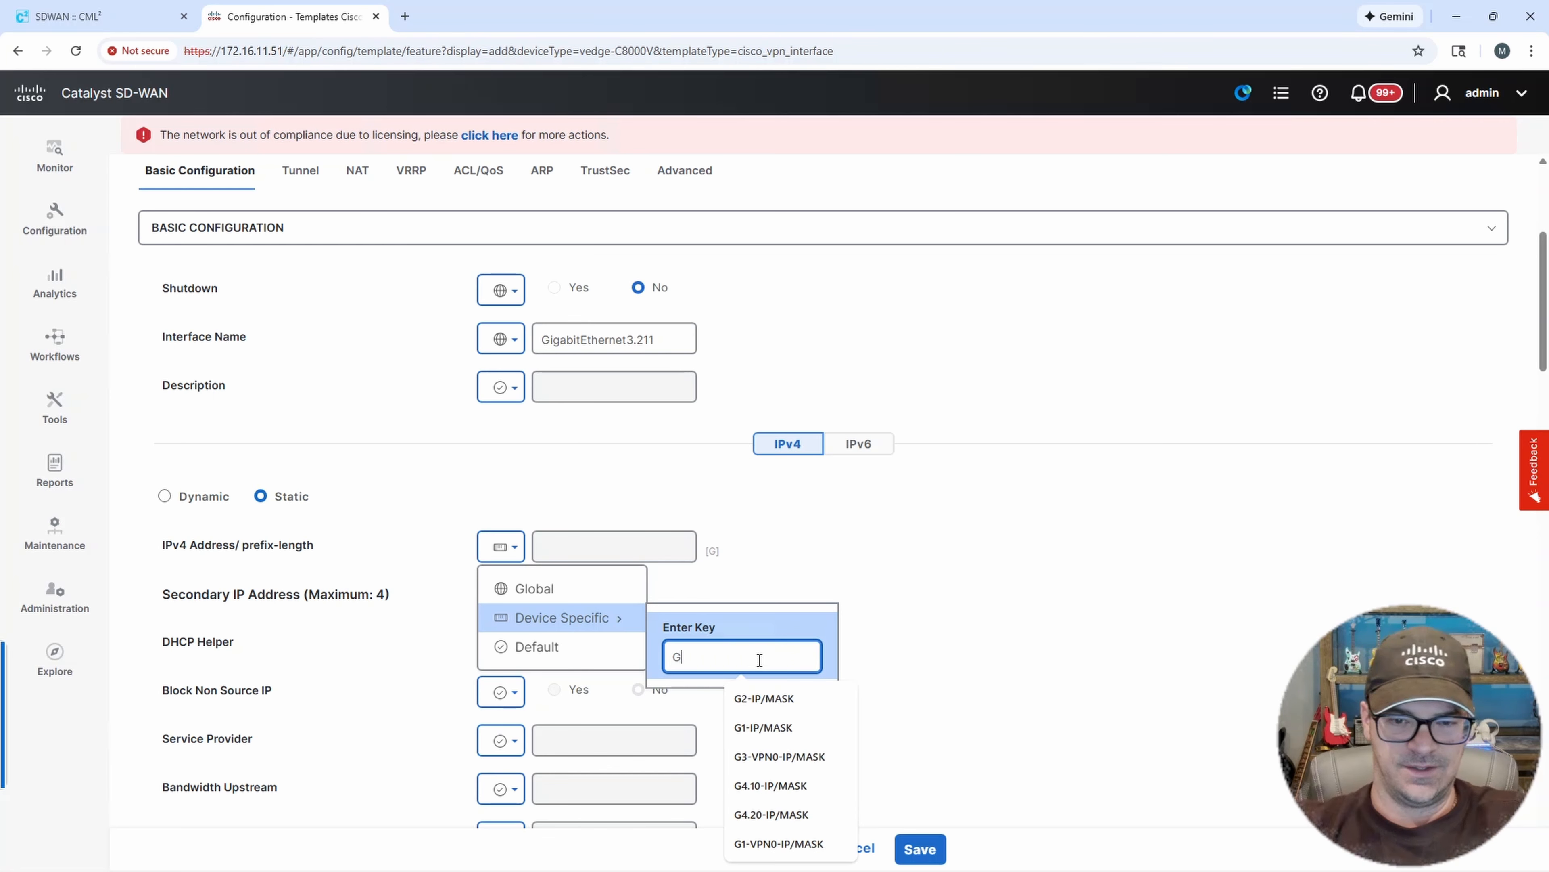
pyautogui.write('3')
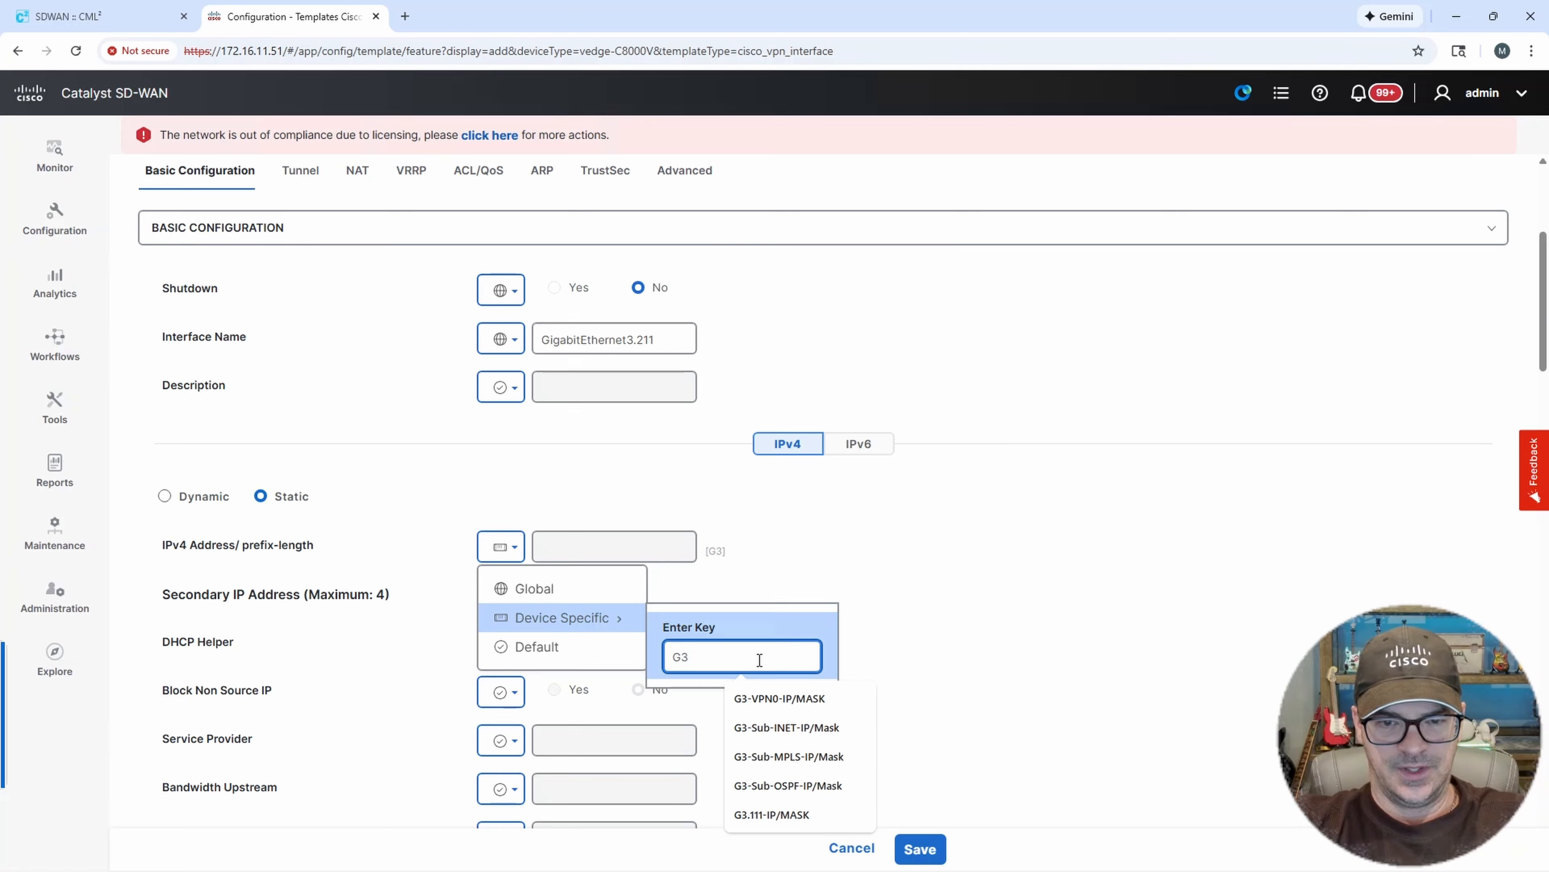
pyautogui.write('.211')
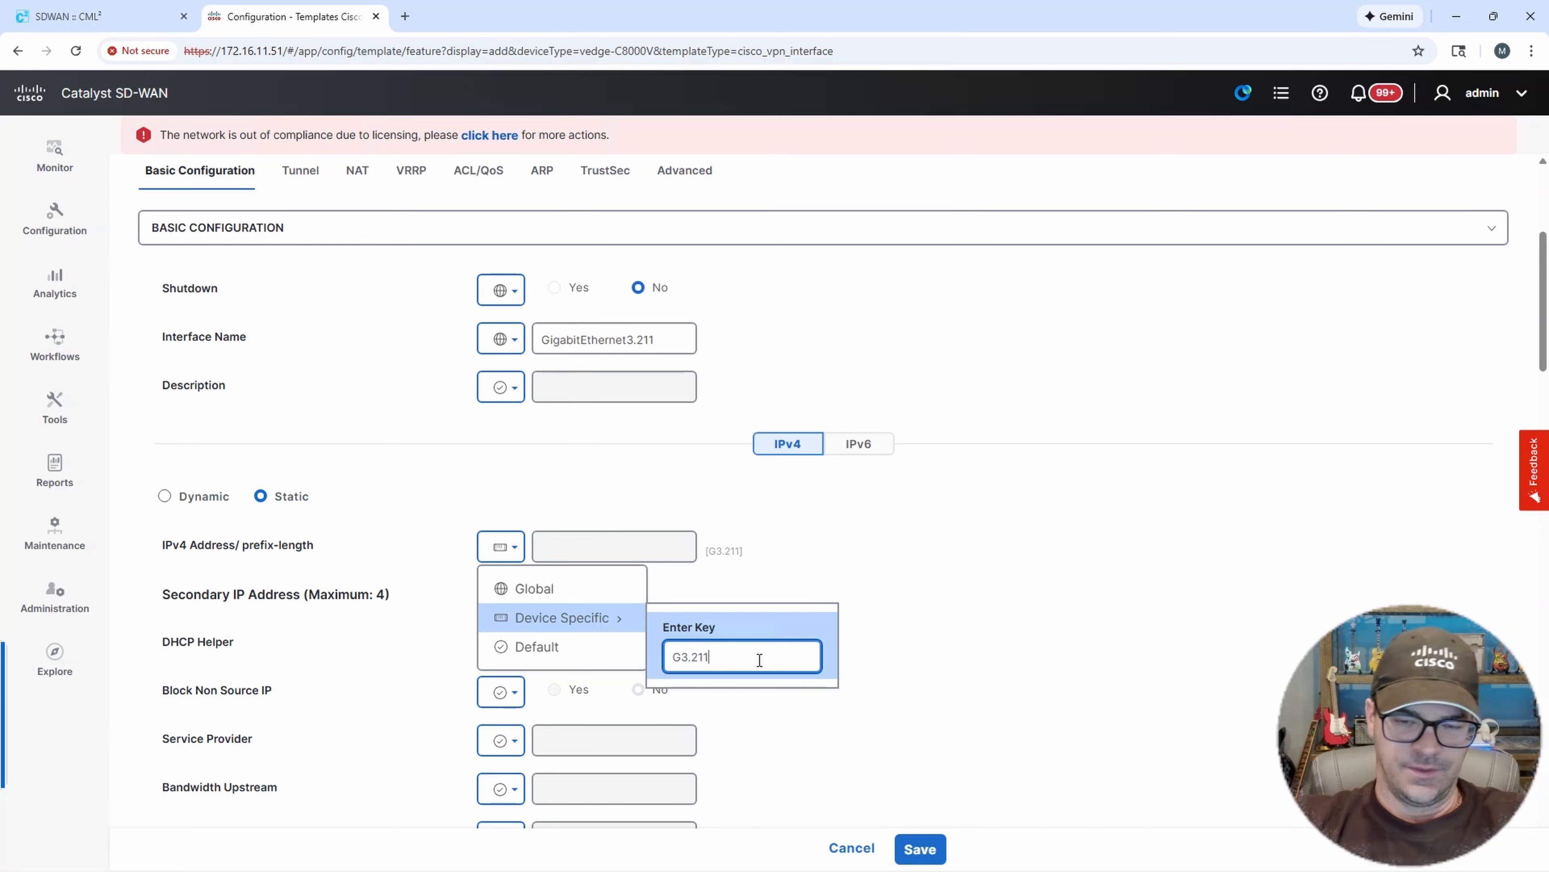
pyautogui.press('BackSpace')
pyautogui.press('BackSpace')
pyautogui.press('BackSpace')
pyautogui.write('111')
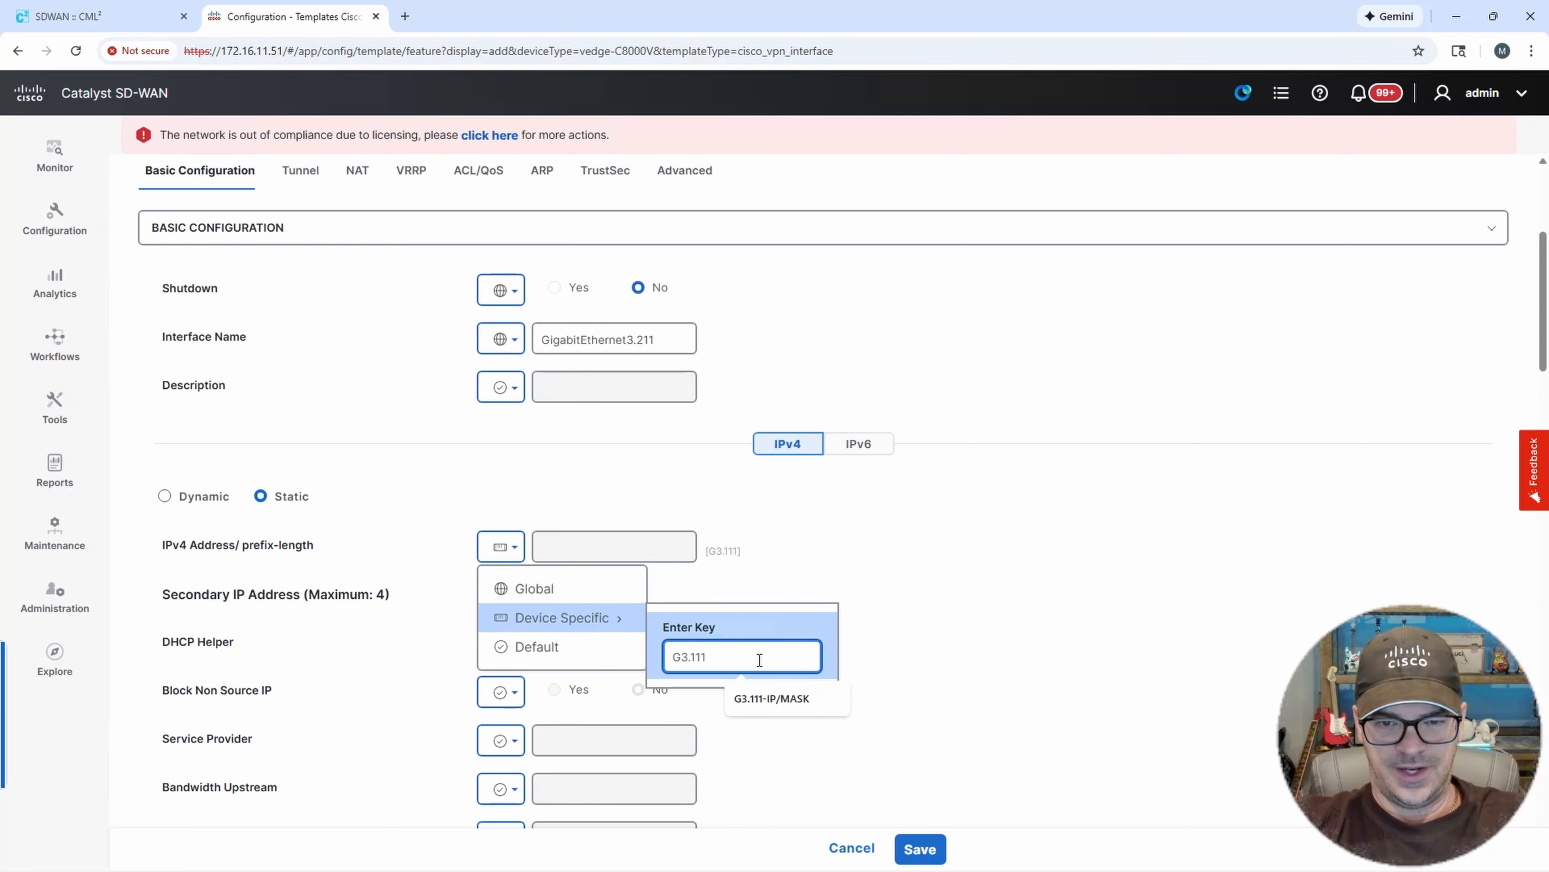
pyautogui.press('BackSpace')
pyautogui.press('BackSpace')
pyautogui.press('BackSpace')
pyautogui.press('BackSpace')
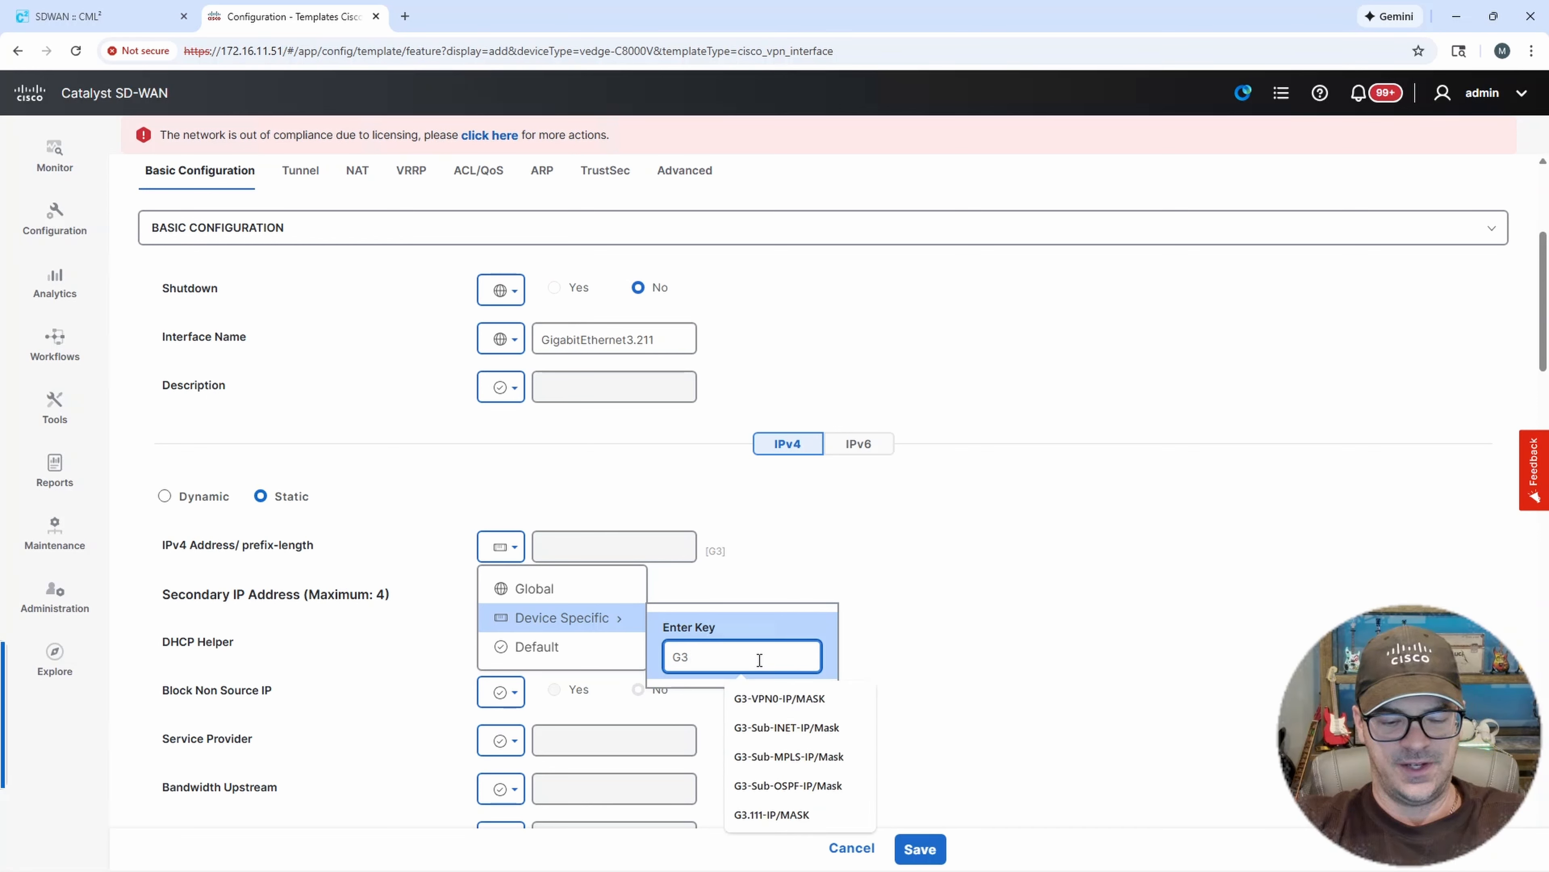
pyautogui.write('.211')
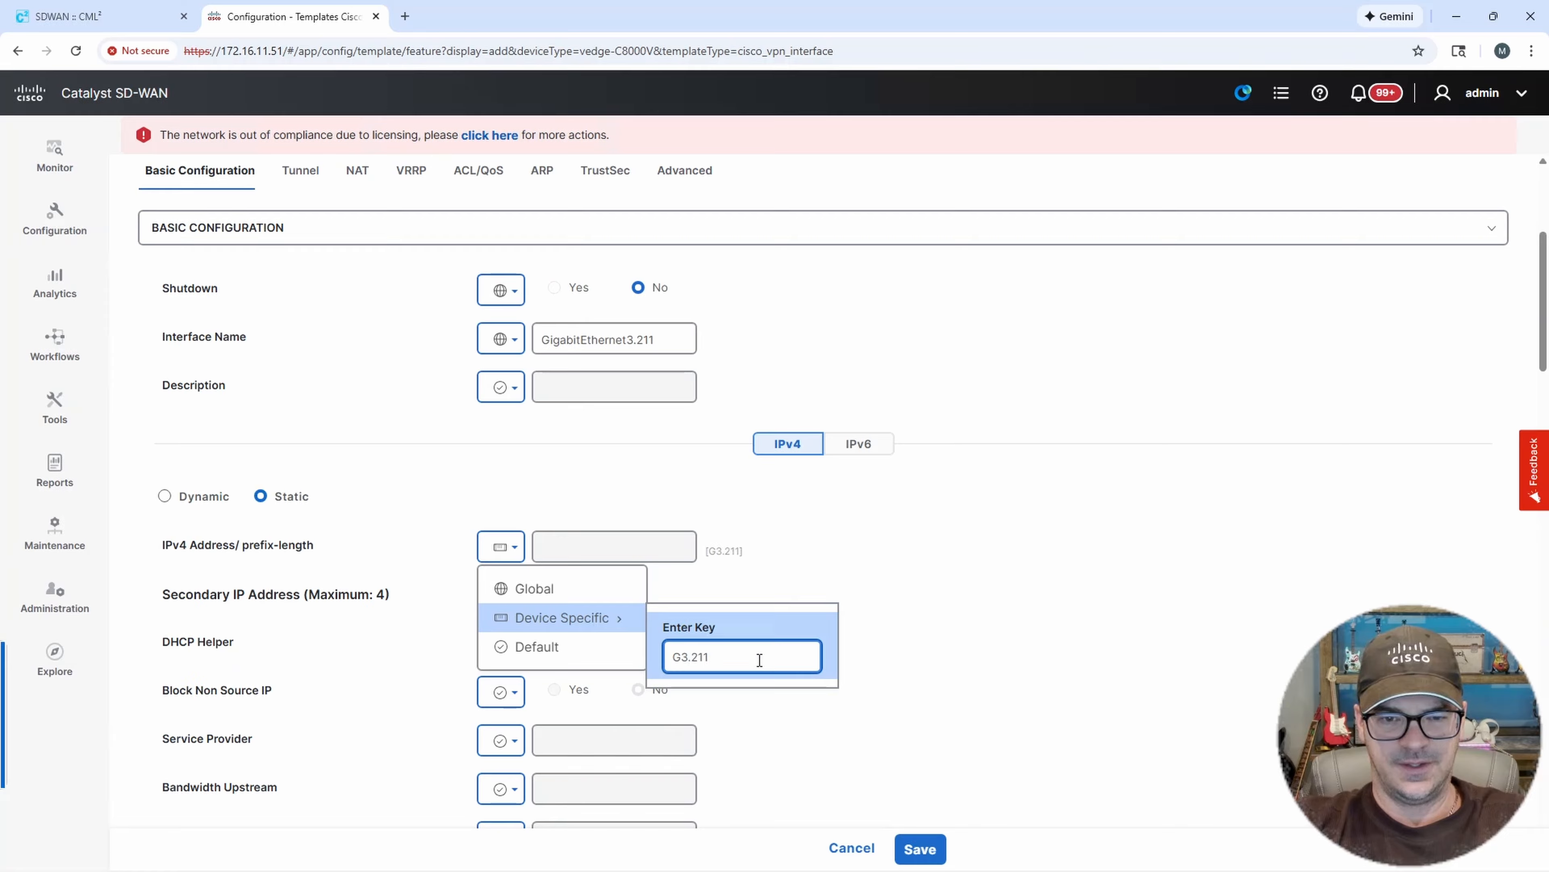
pyautogui.write('-IP/')
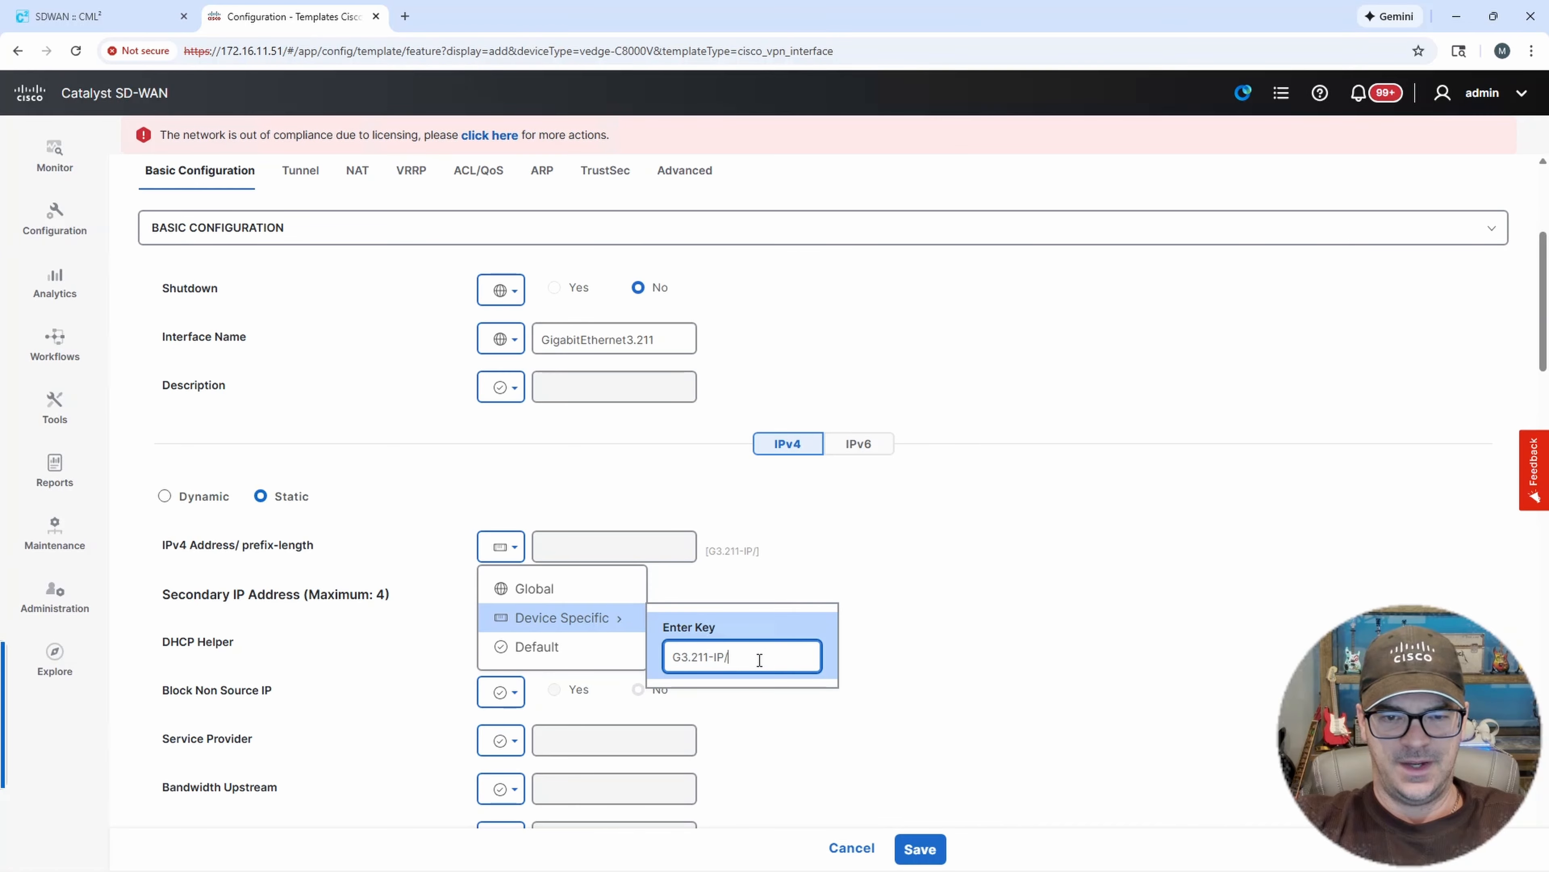
pyautogui.write('MASK')
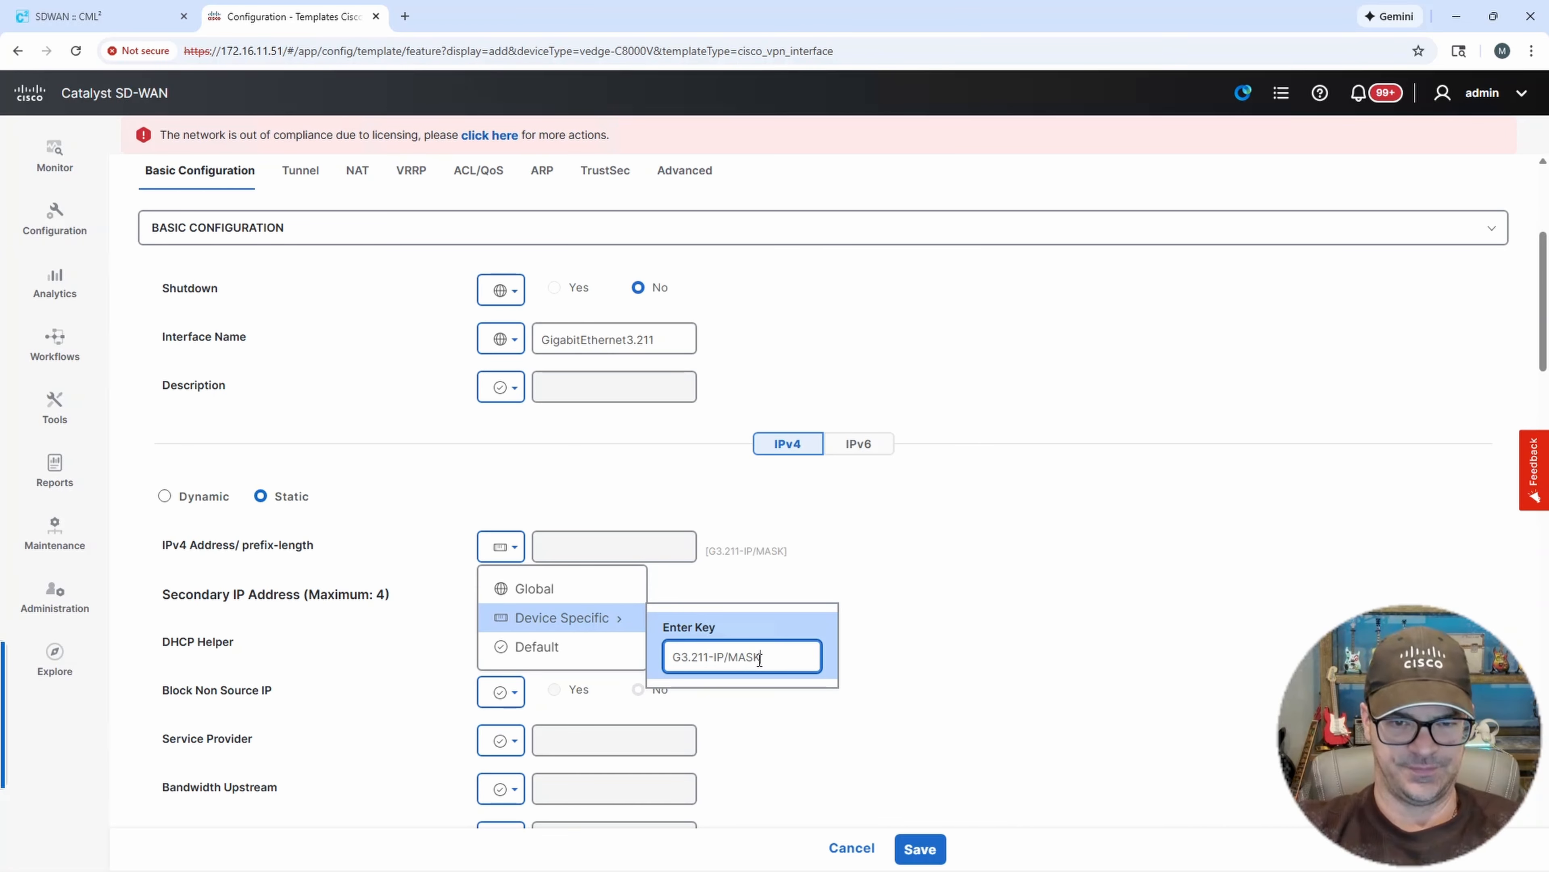
pyautogui.click(938, 651)
# Review the tunnel, NAT, VRRP, ACL/QoS and advanced options down to the TLOC Extension setting.
pyautogui.scroll(-4, 884, 643)
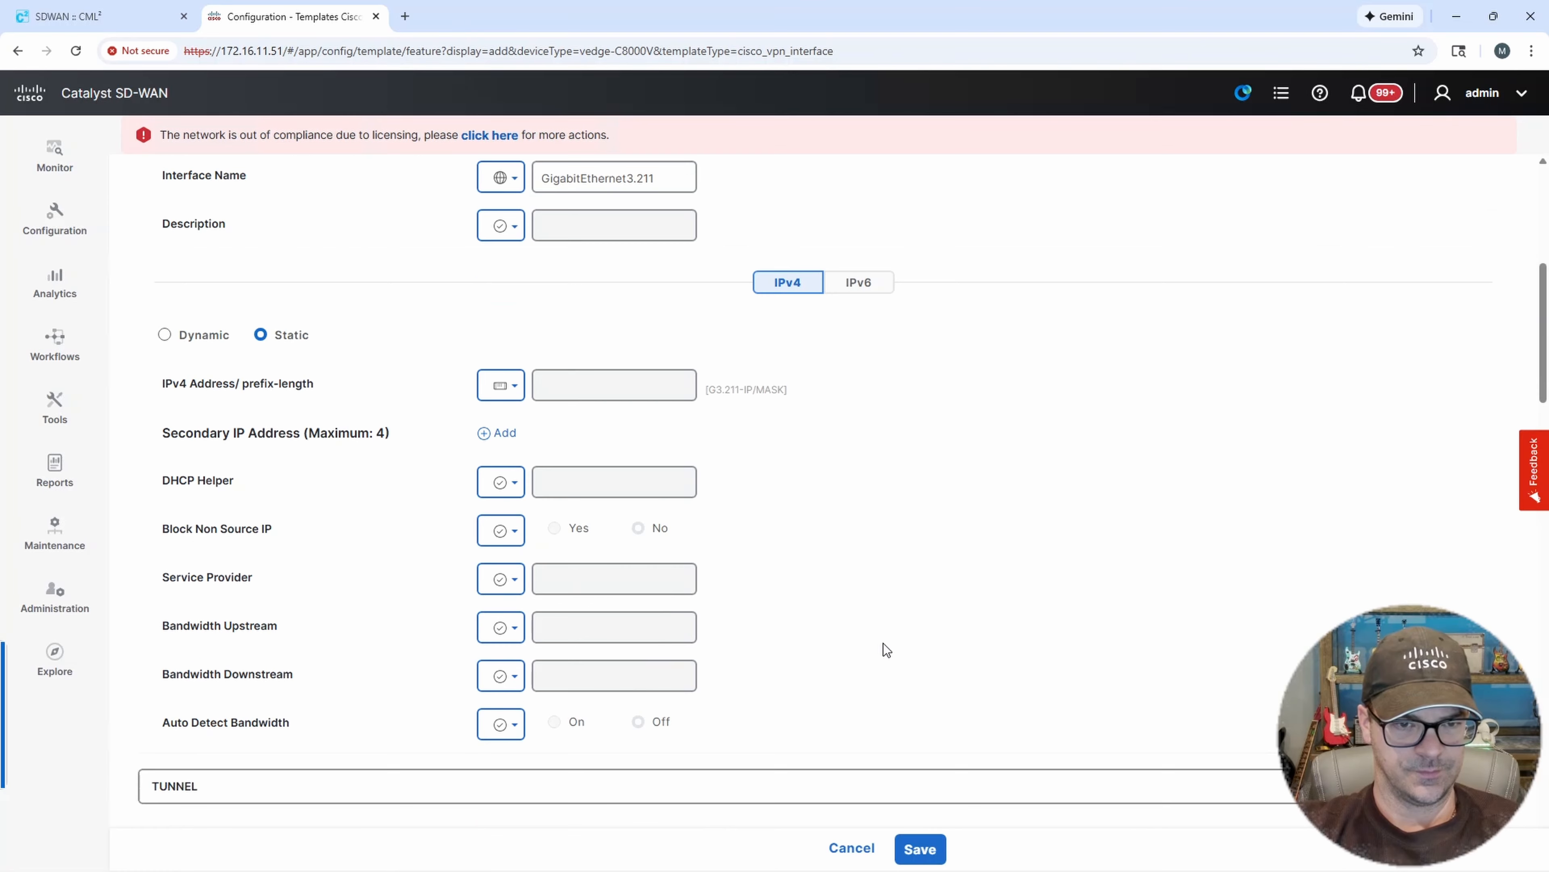
pyautogui.scroll(-8, 883, 641)
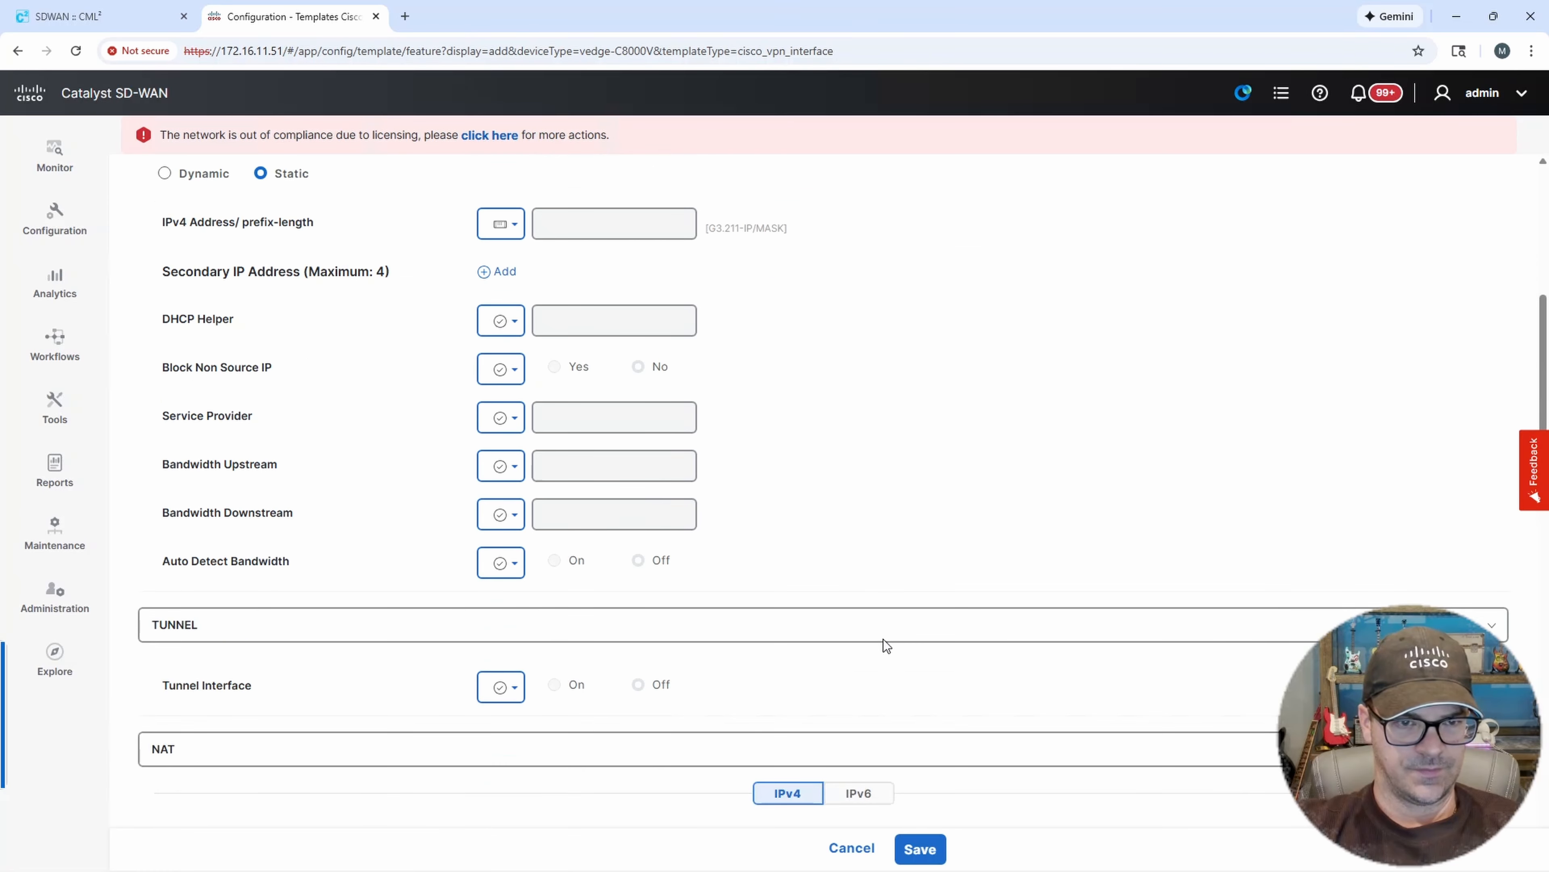
pyautogui.scroll(-1, 884, 642)
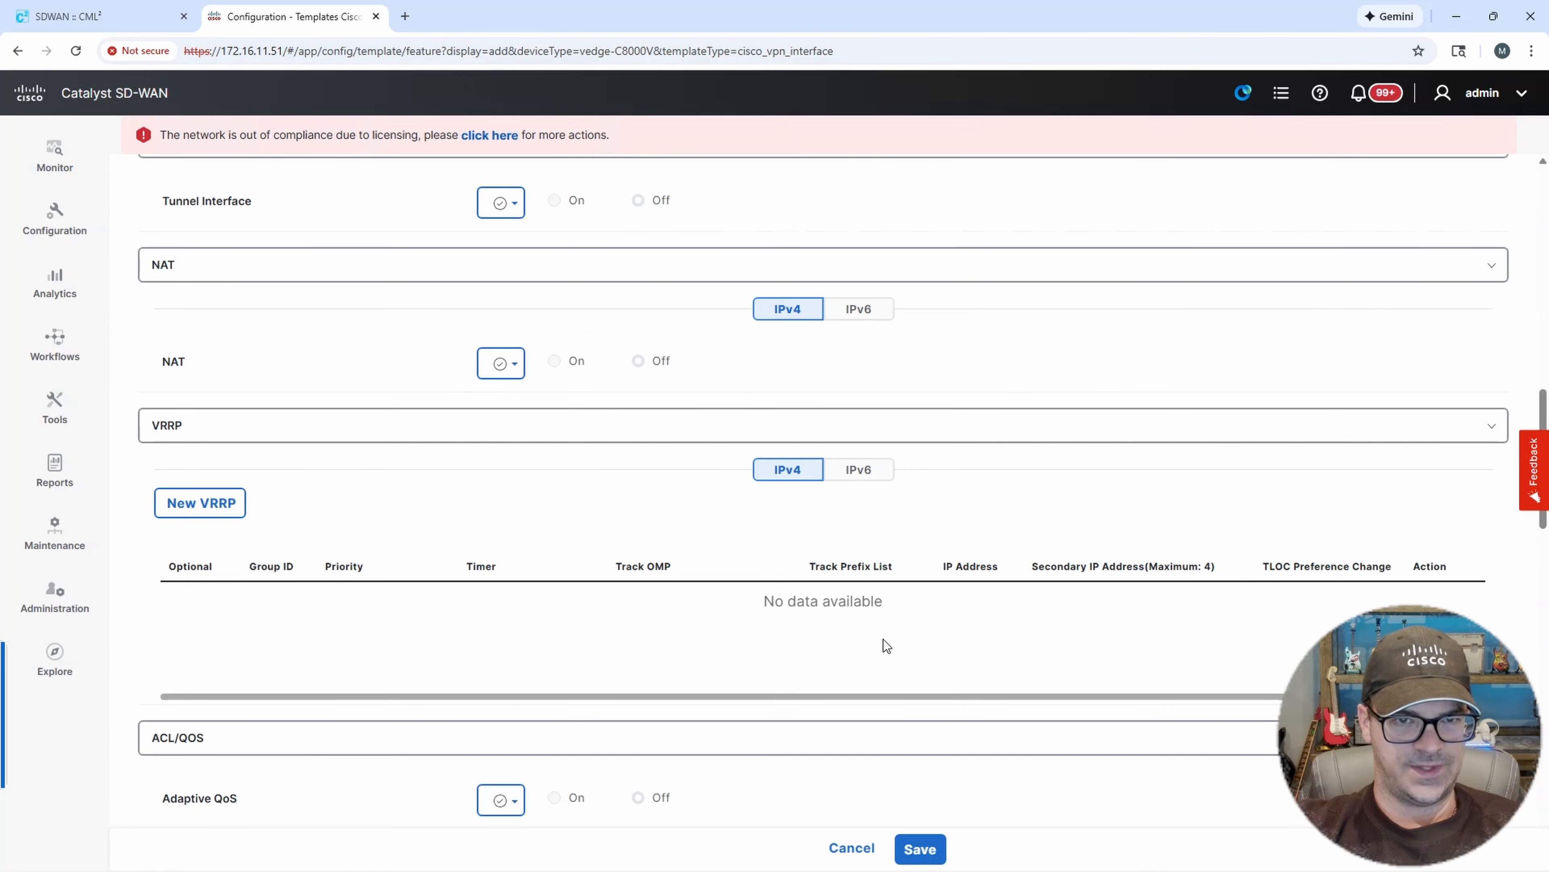
pyautogui.scroll(3, 878, 629)
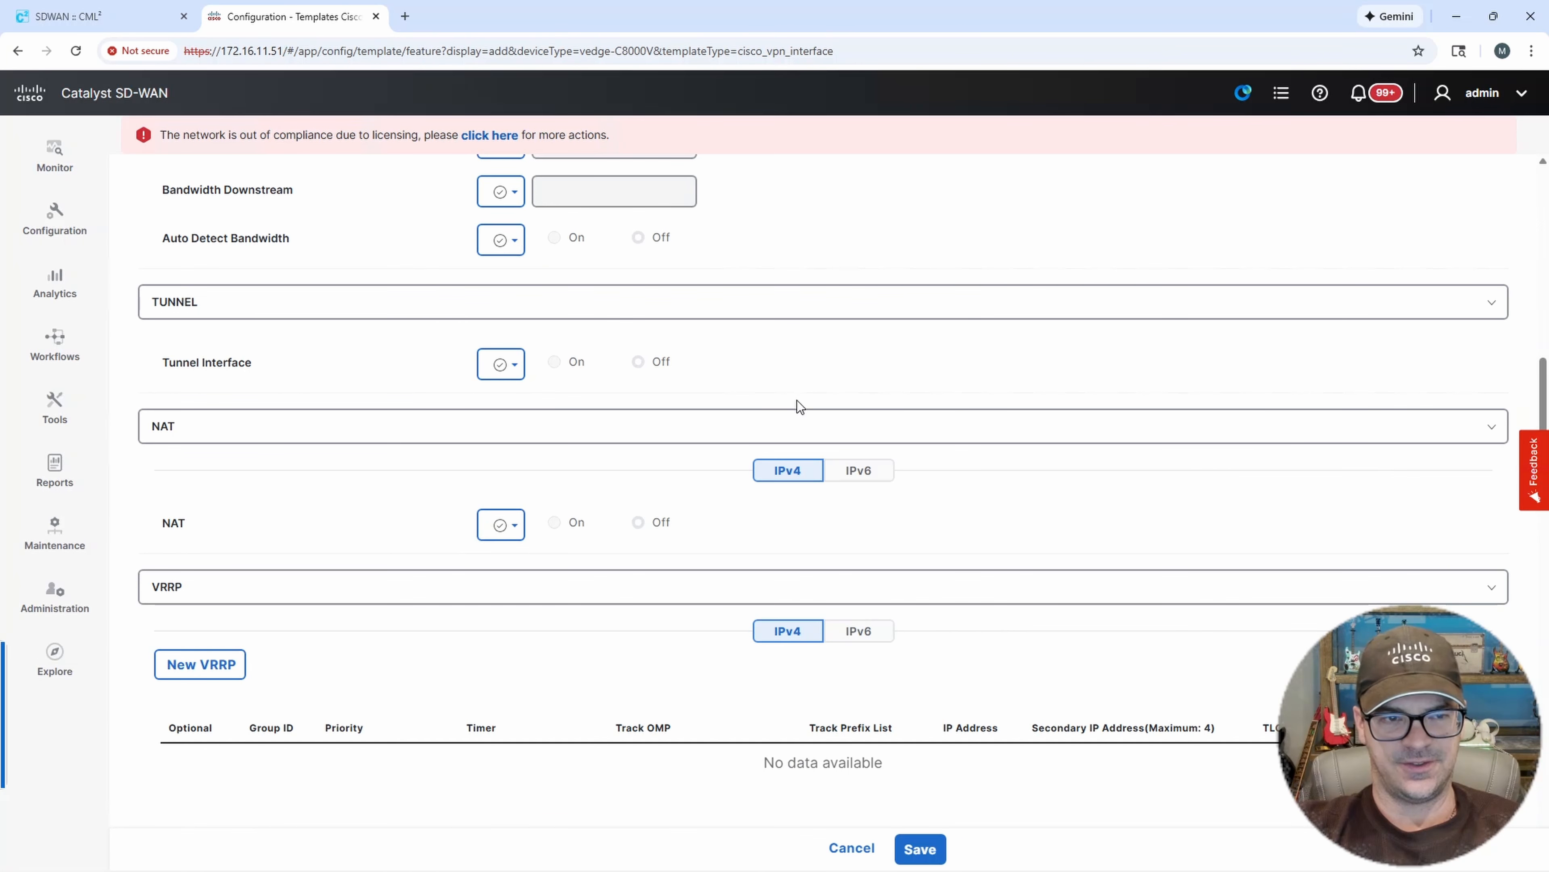
pyautogui.scroll(-4, 796, 403)
pyautogui.scroll(-7, 793, 427)
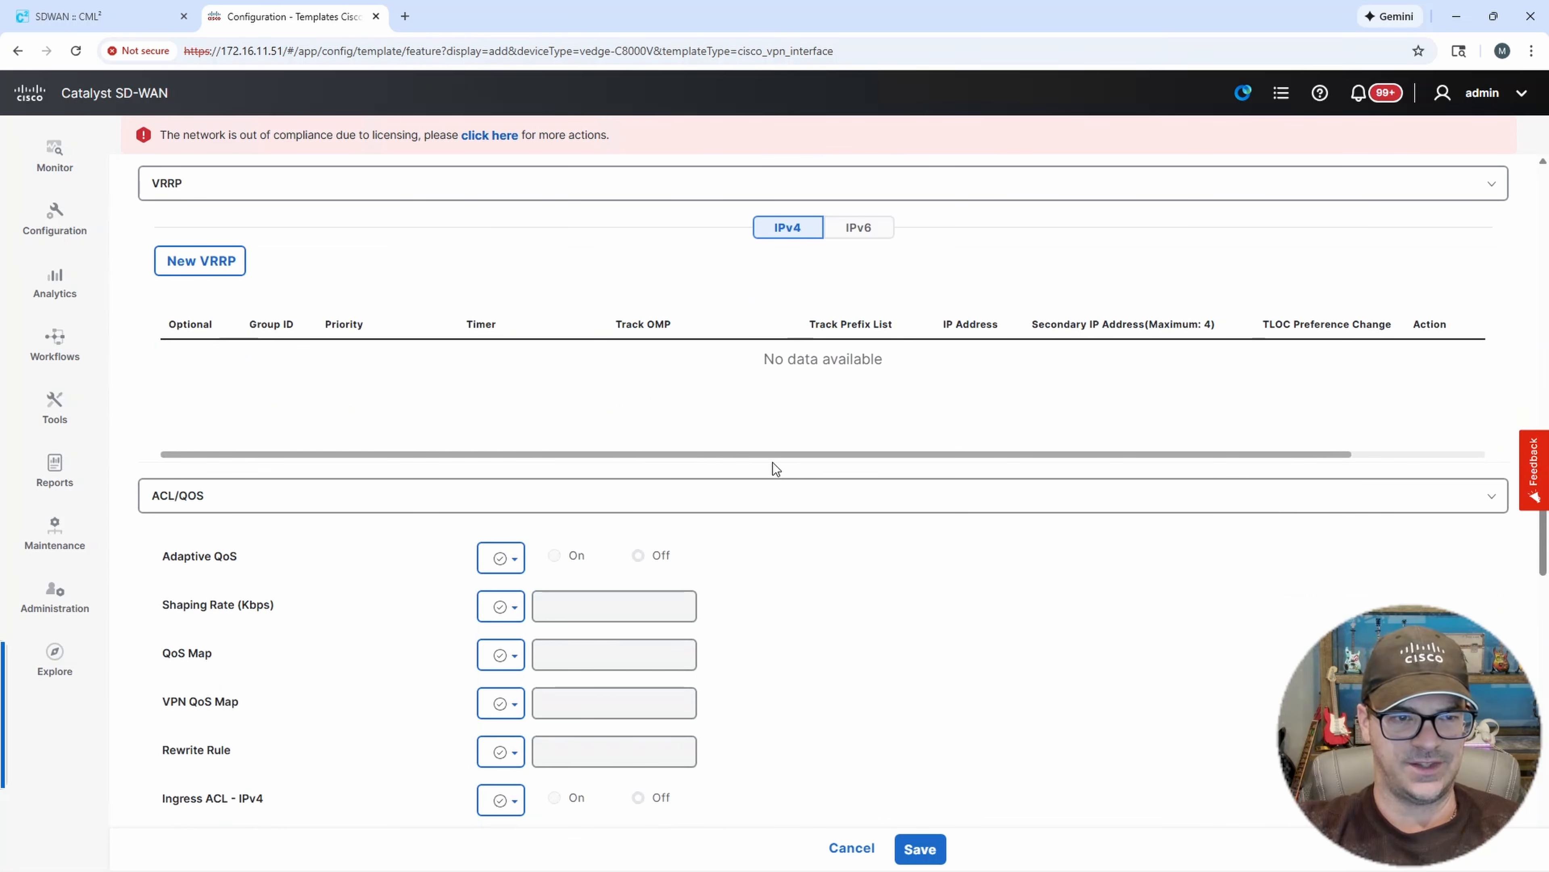
pyautogui.scroll(-9, 785, 464)
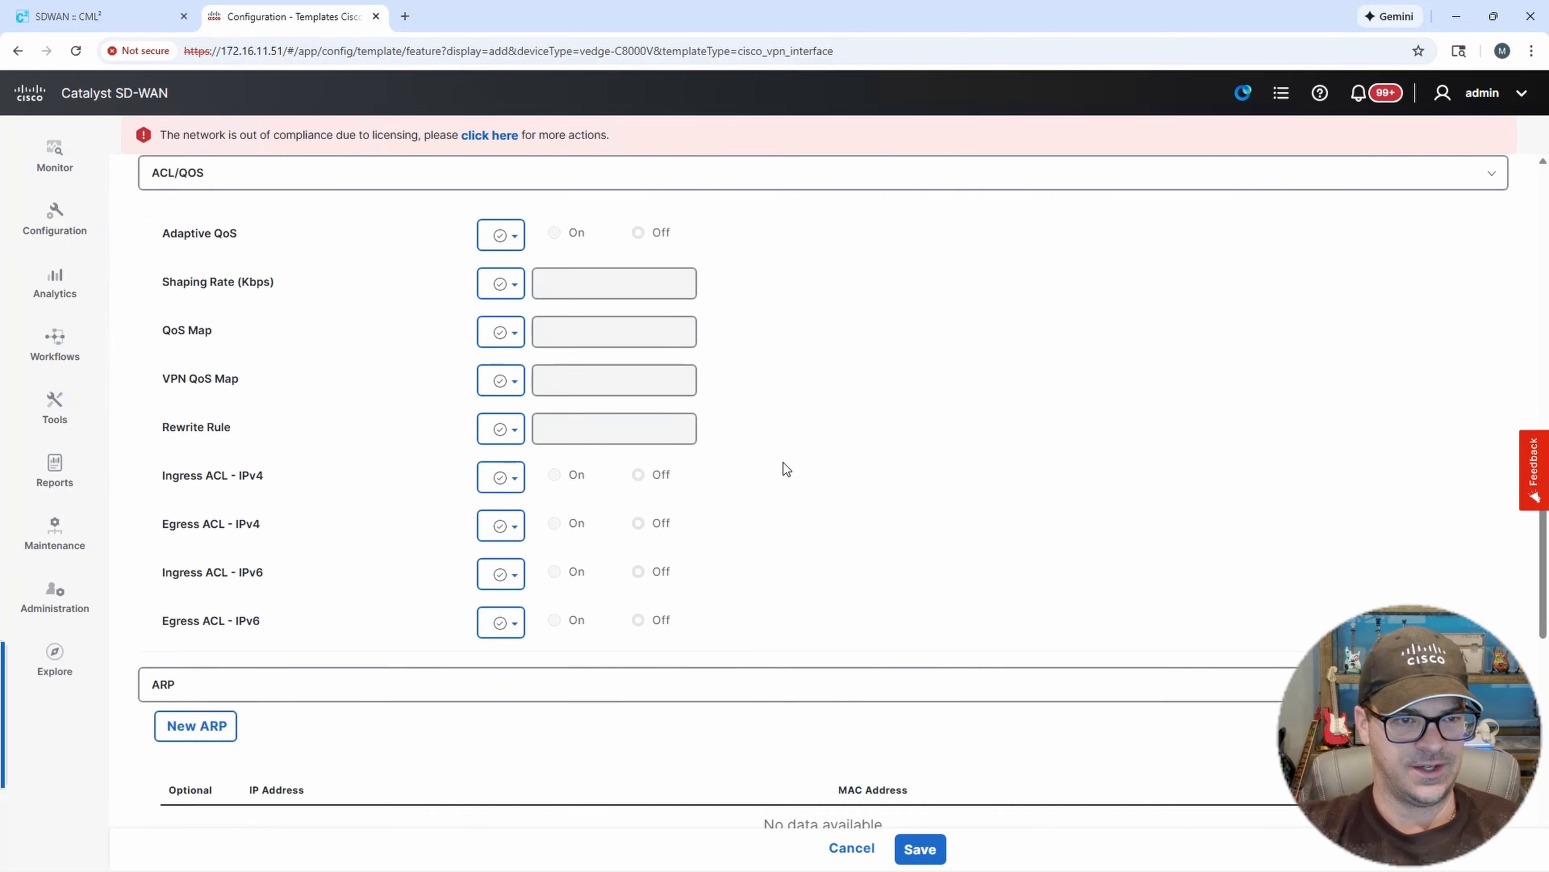
pyautogui.scroll(-7, 784, 477)
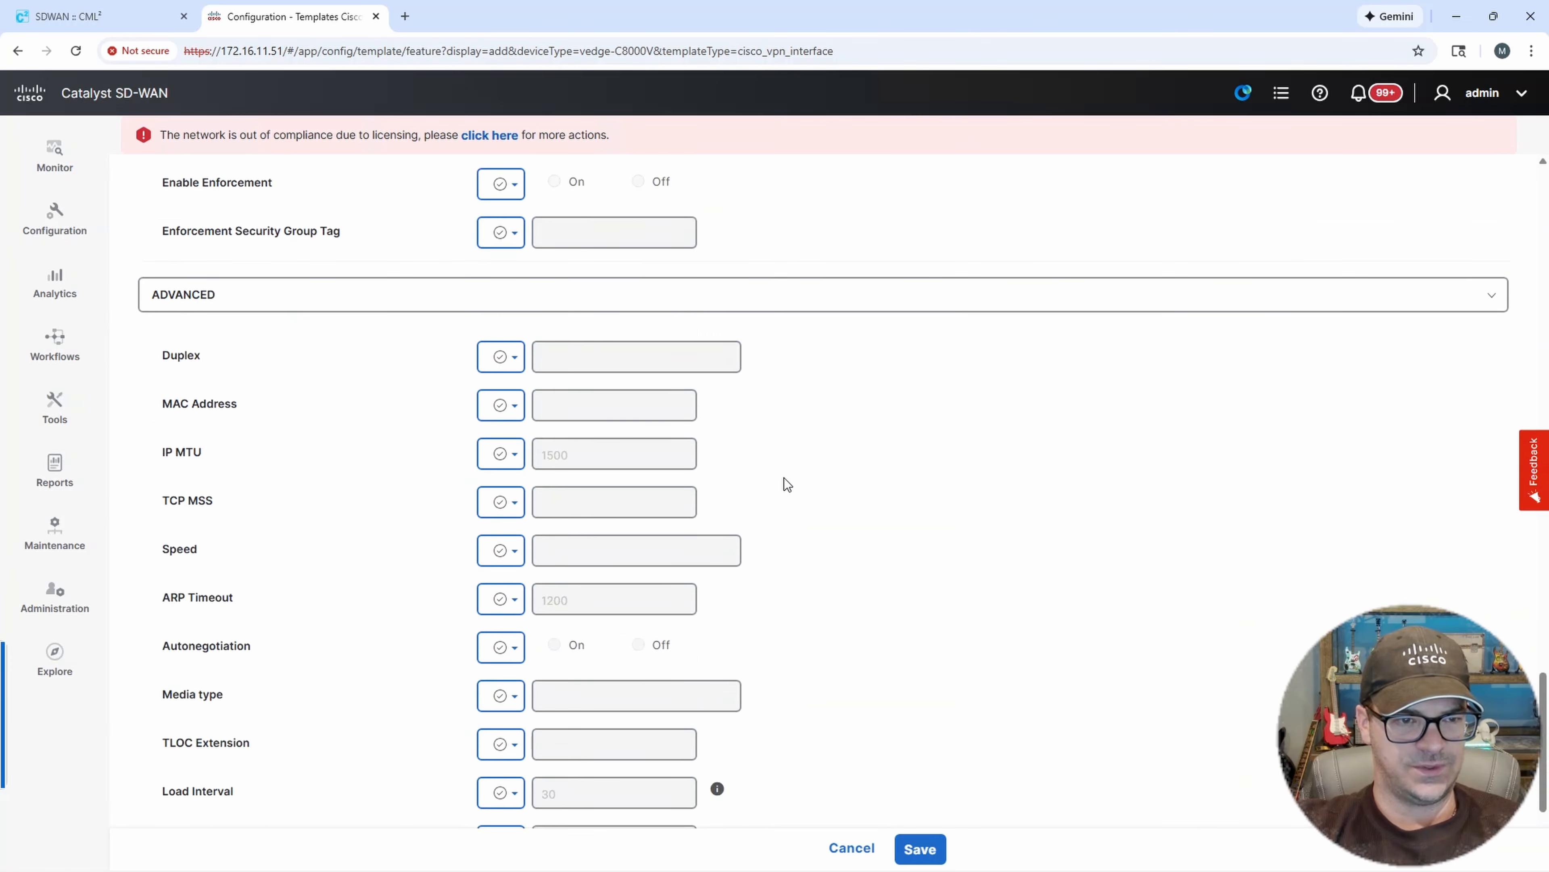
pyautogui.scroll(-4, 441, 533)
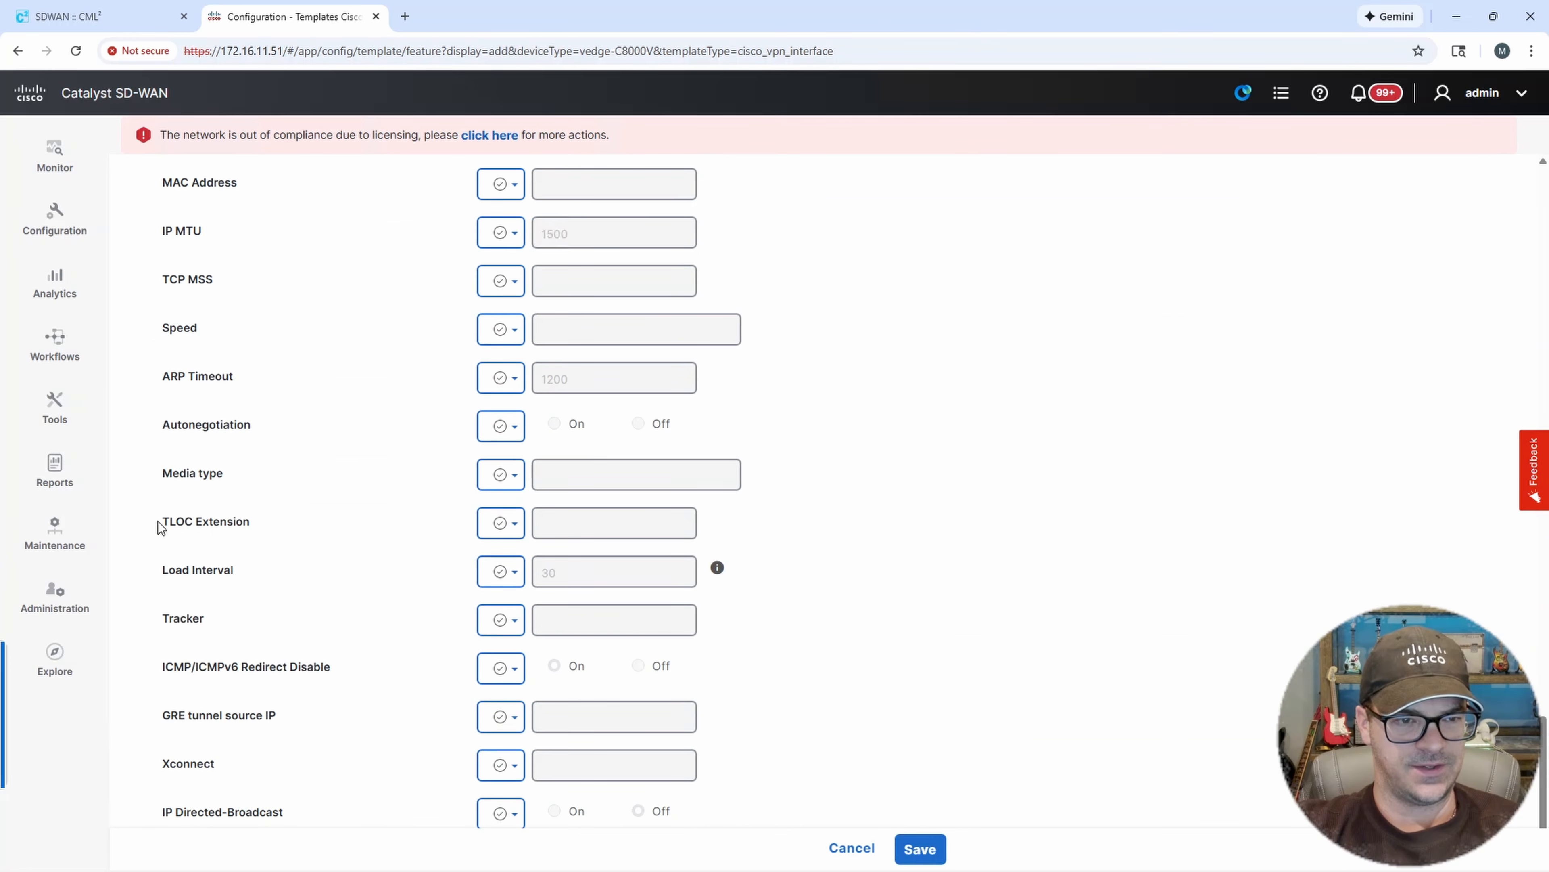
pyautogui.moveTo(230, 525); pyautogui.dragTo(252, 525)
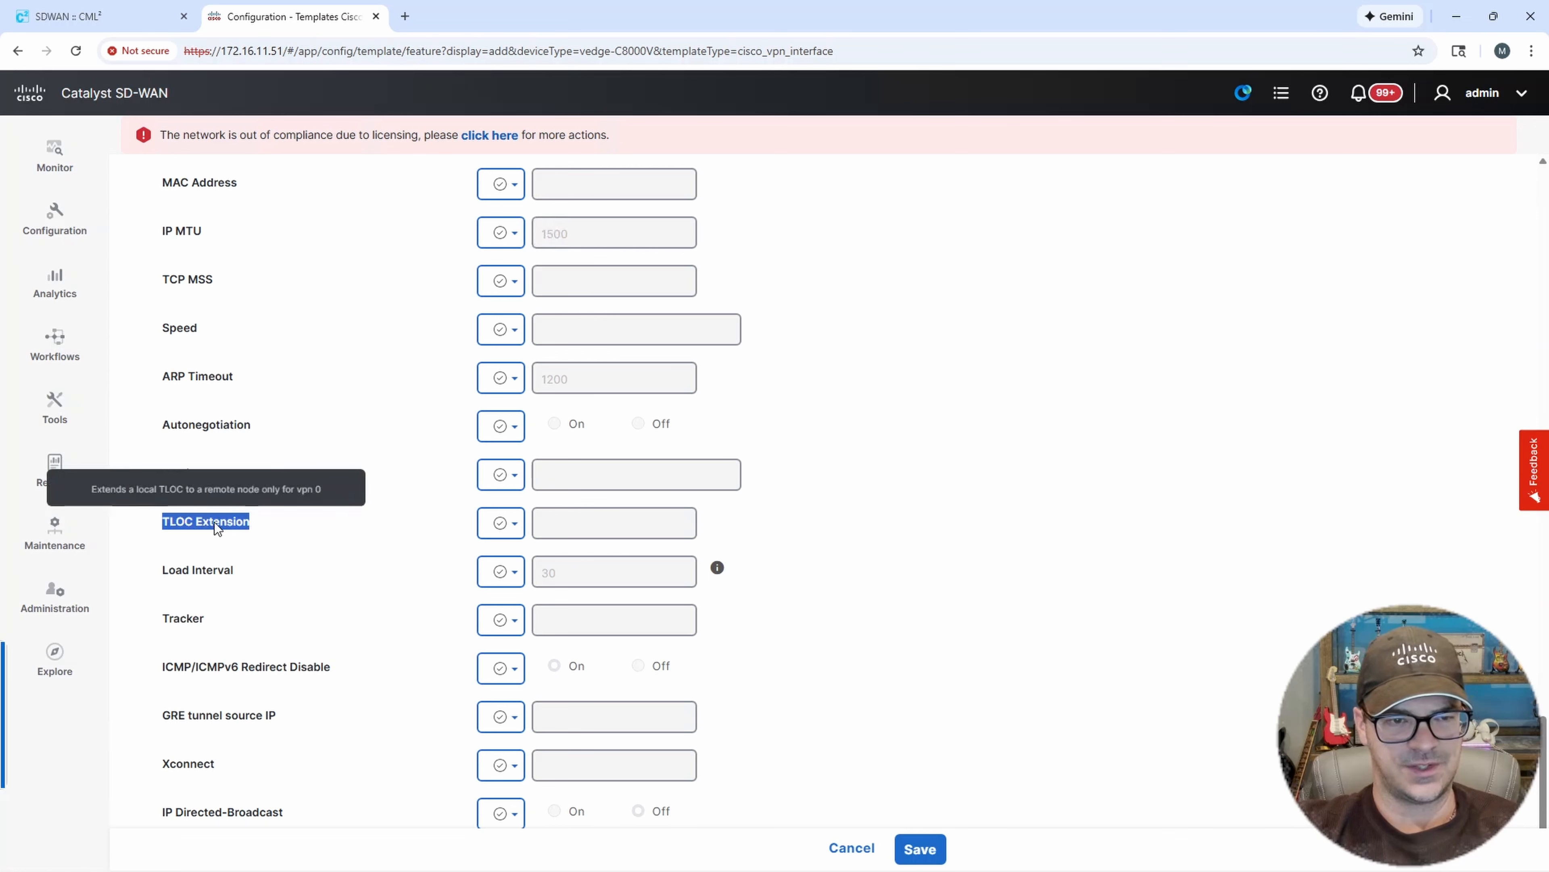
# Make TLOC Extension device specific with the key TLOC-EXT-WHICH-INT and save the interface template.
pyautogui.click(487, 532)
pyautogui.moveTo(555, 595)
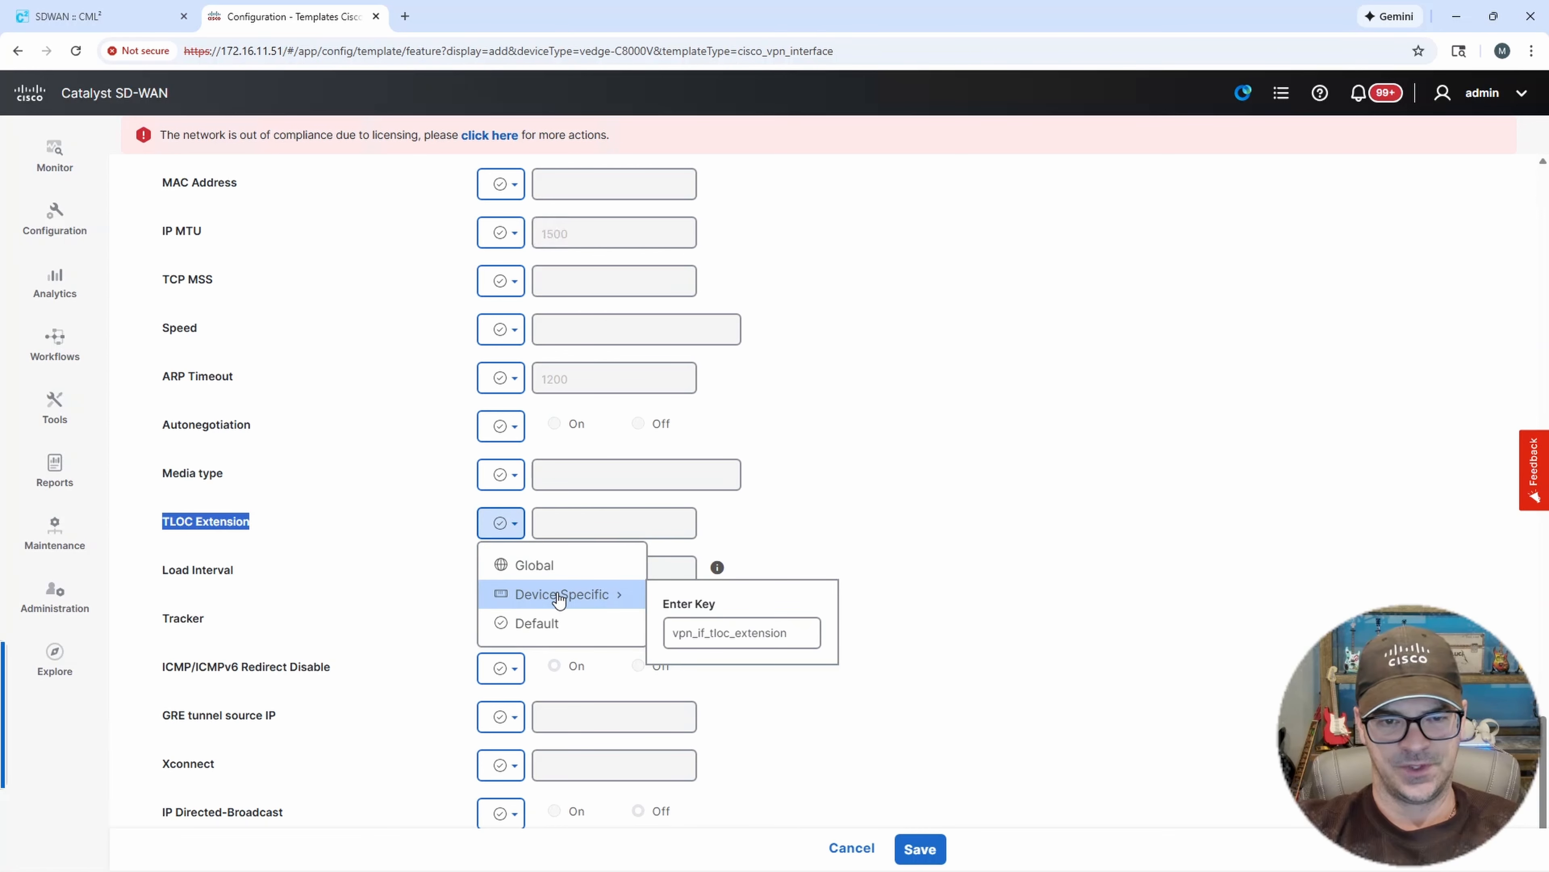
pyautogui.click(715, 629)
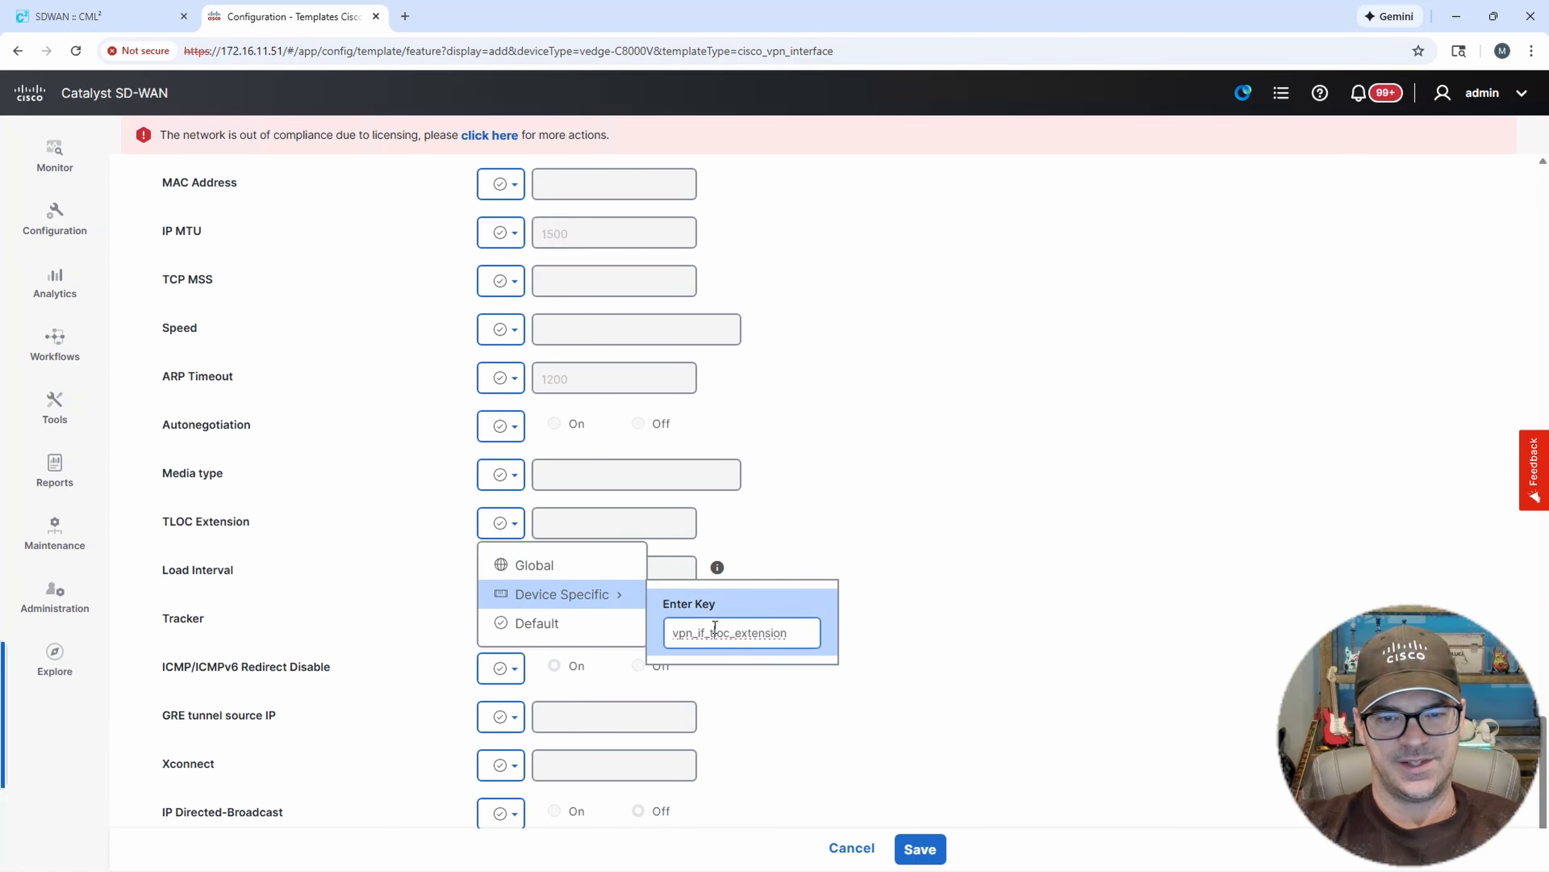
pyautogui.doubleClick(715, 629)
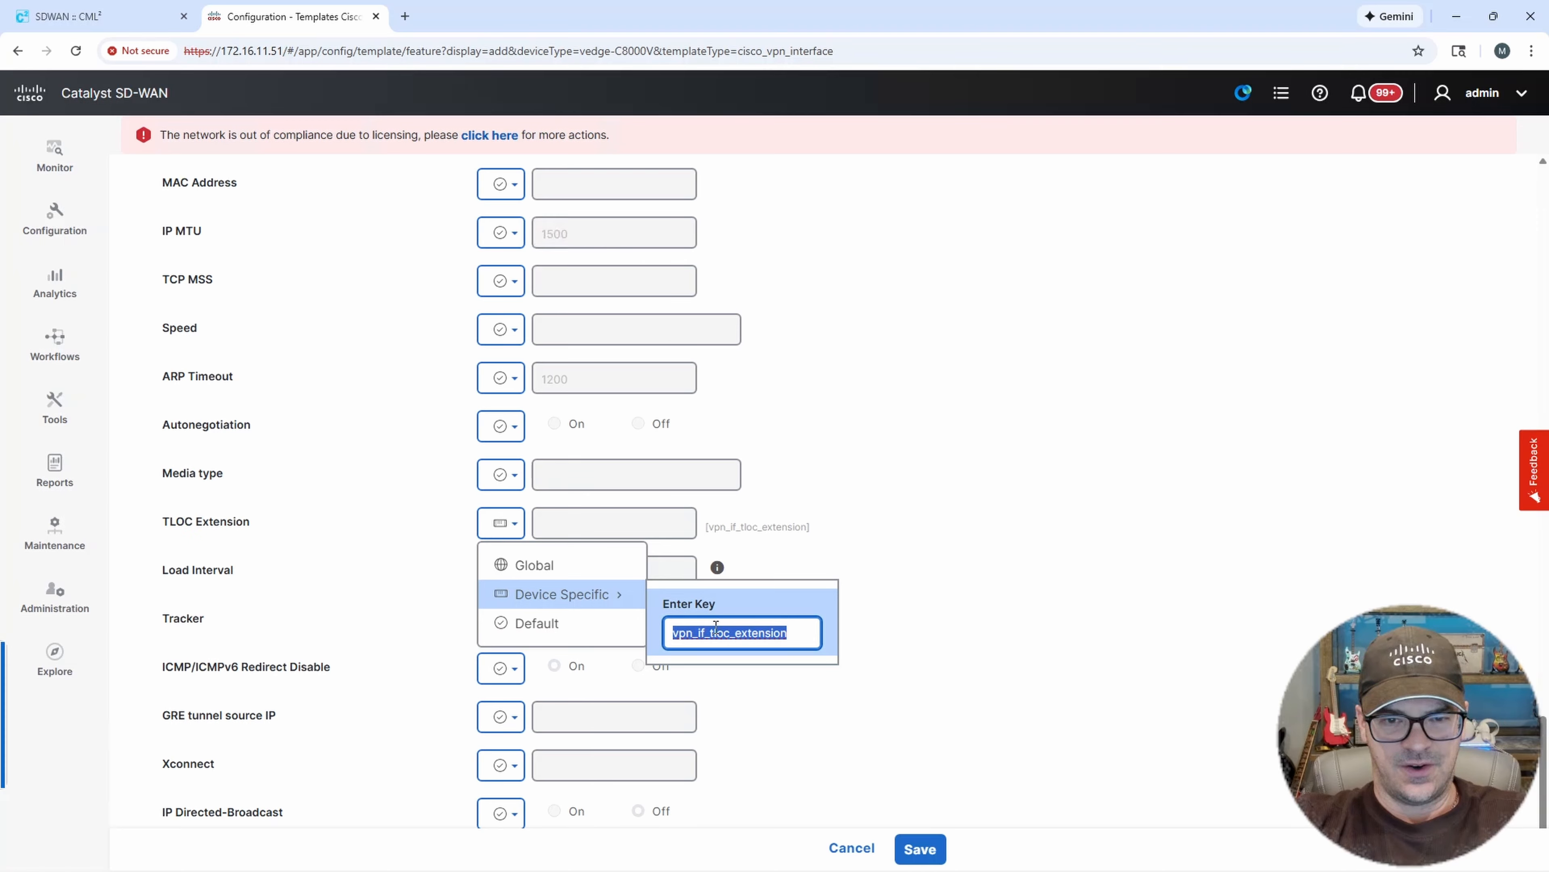
pyautogui.write('T')
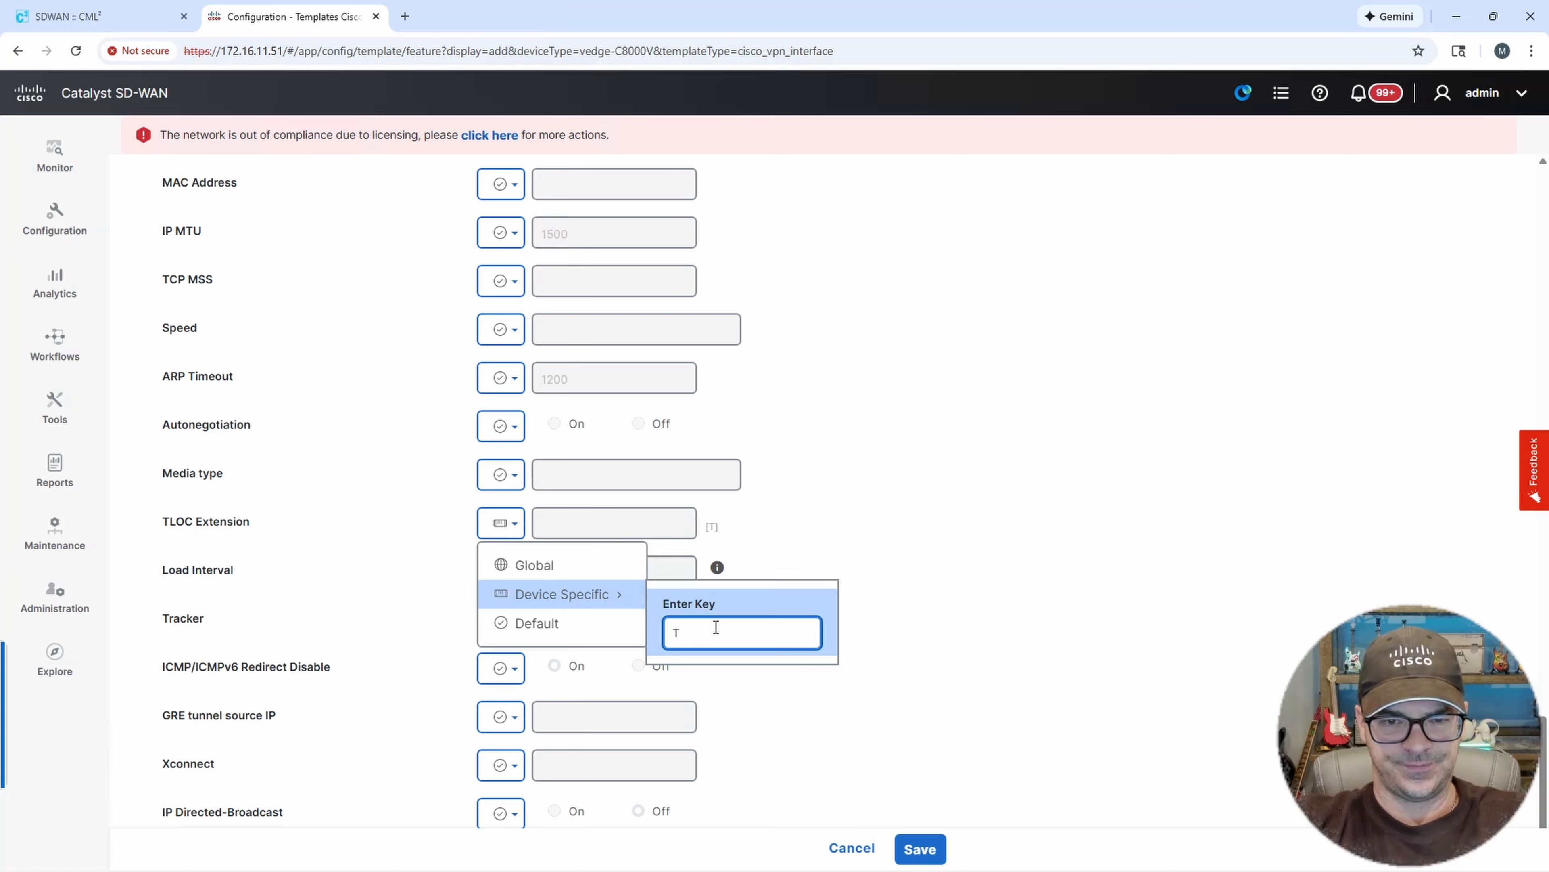
pyautogui.press('BackSpace')
pyautogui.write('D')
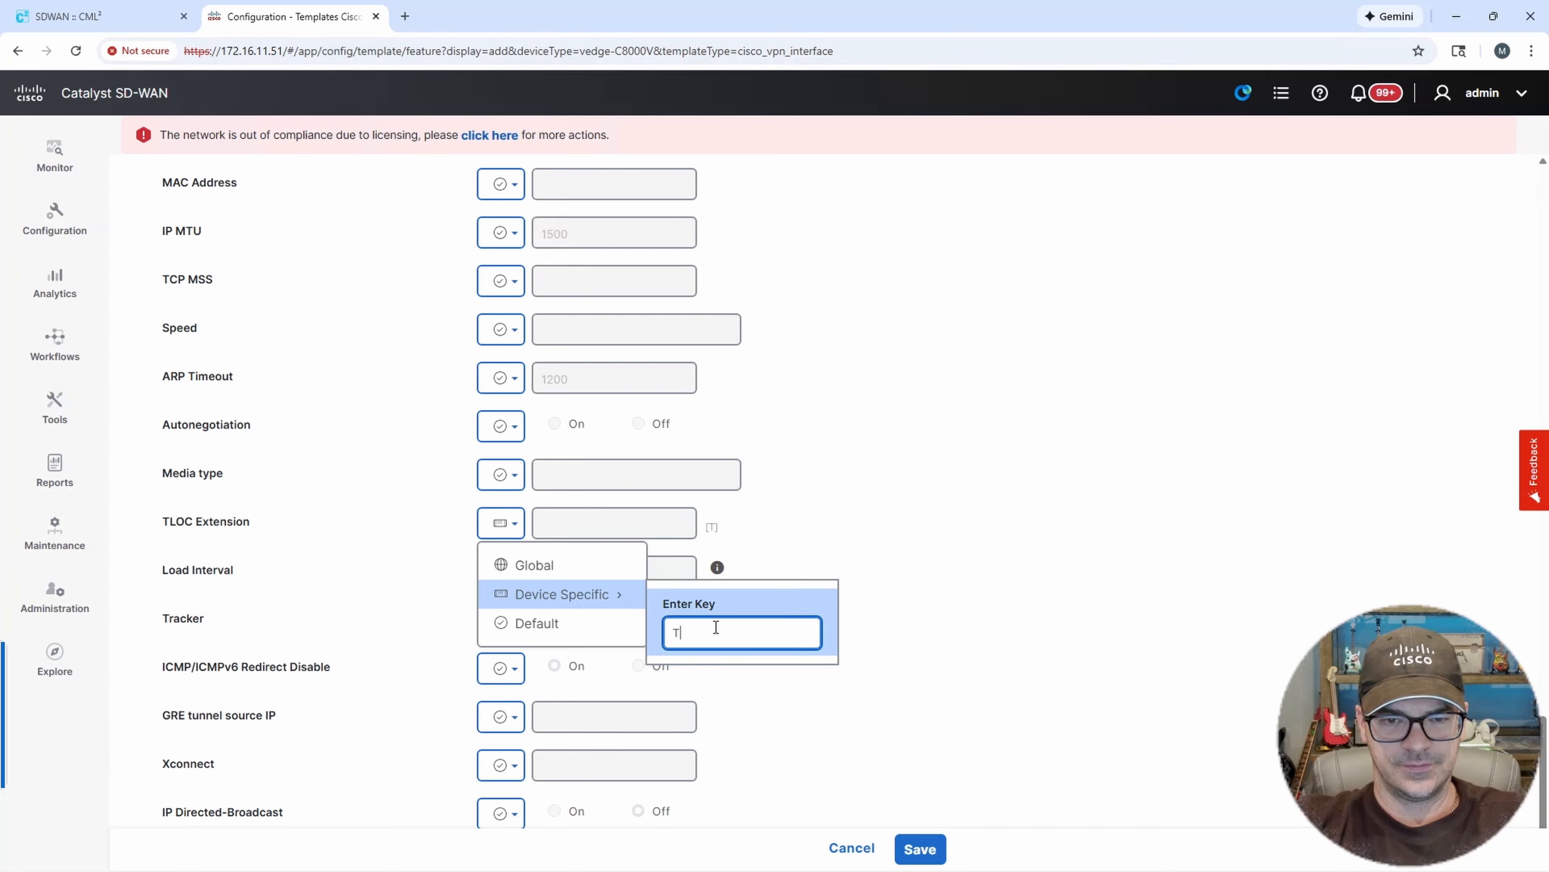
pyautogui.press('BackSpace')
pyautogui.write('DC')
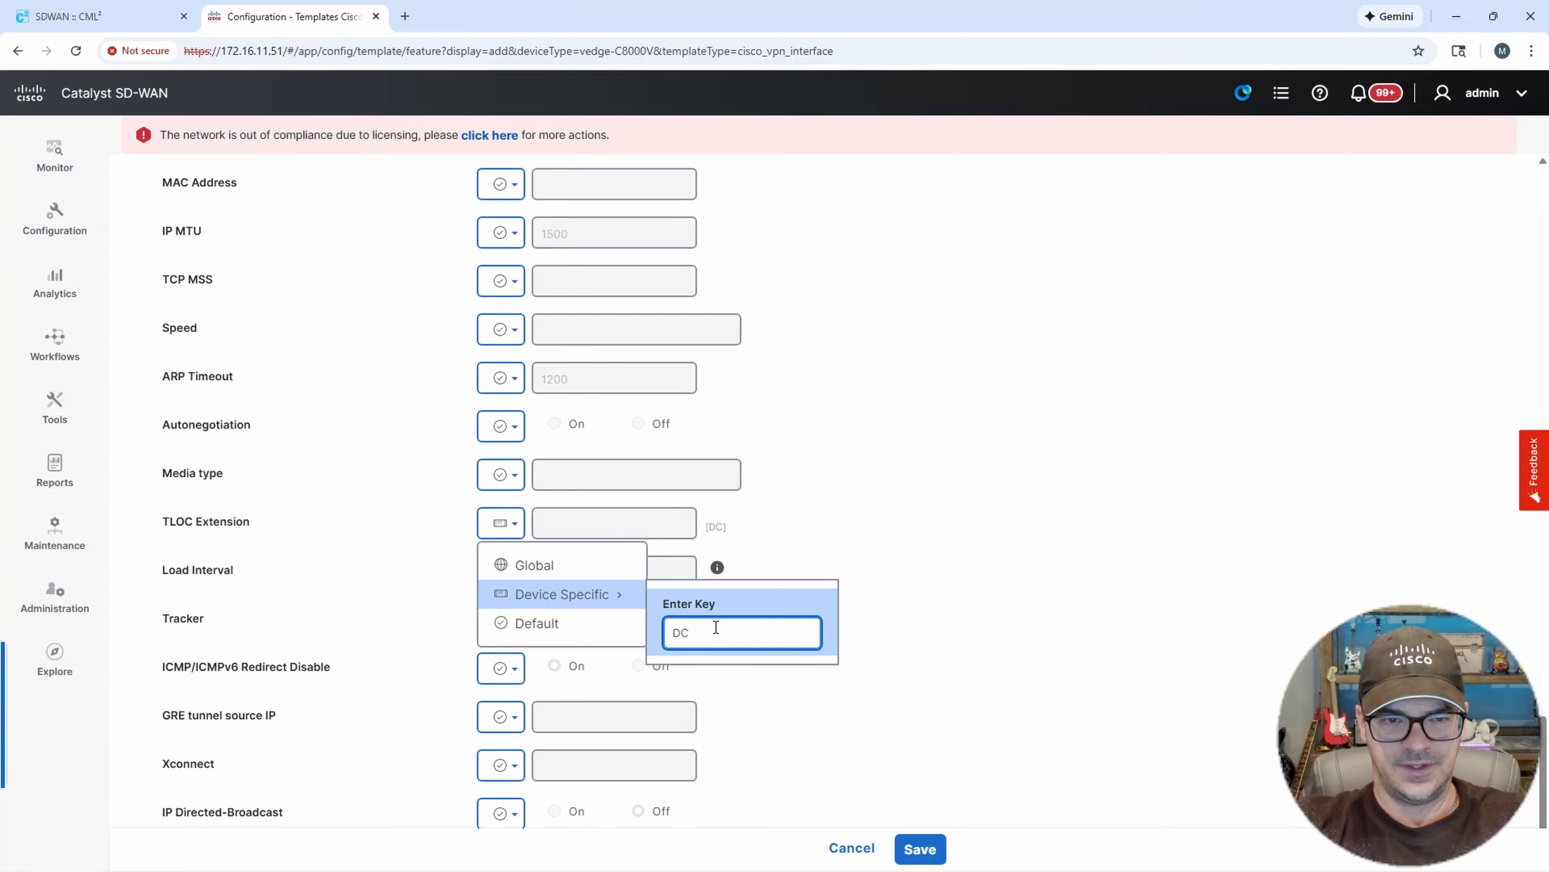
pyautogui.press('BackSpace')
pyautogui.write('T')
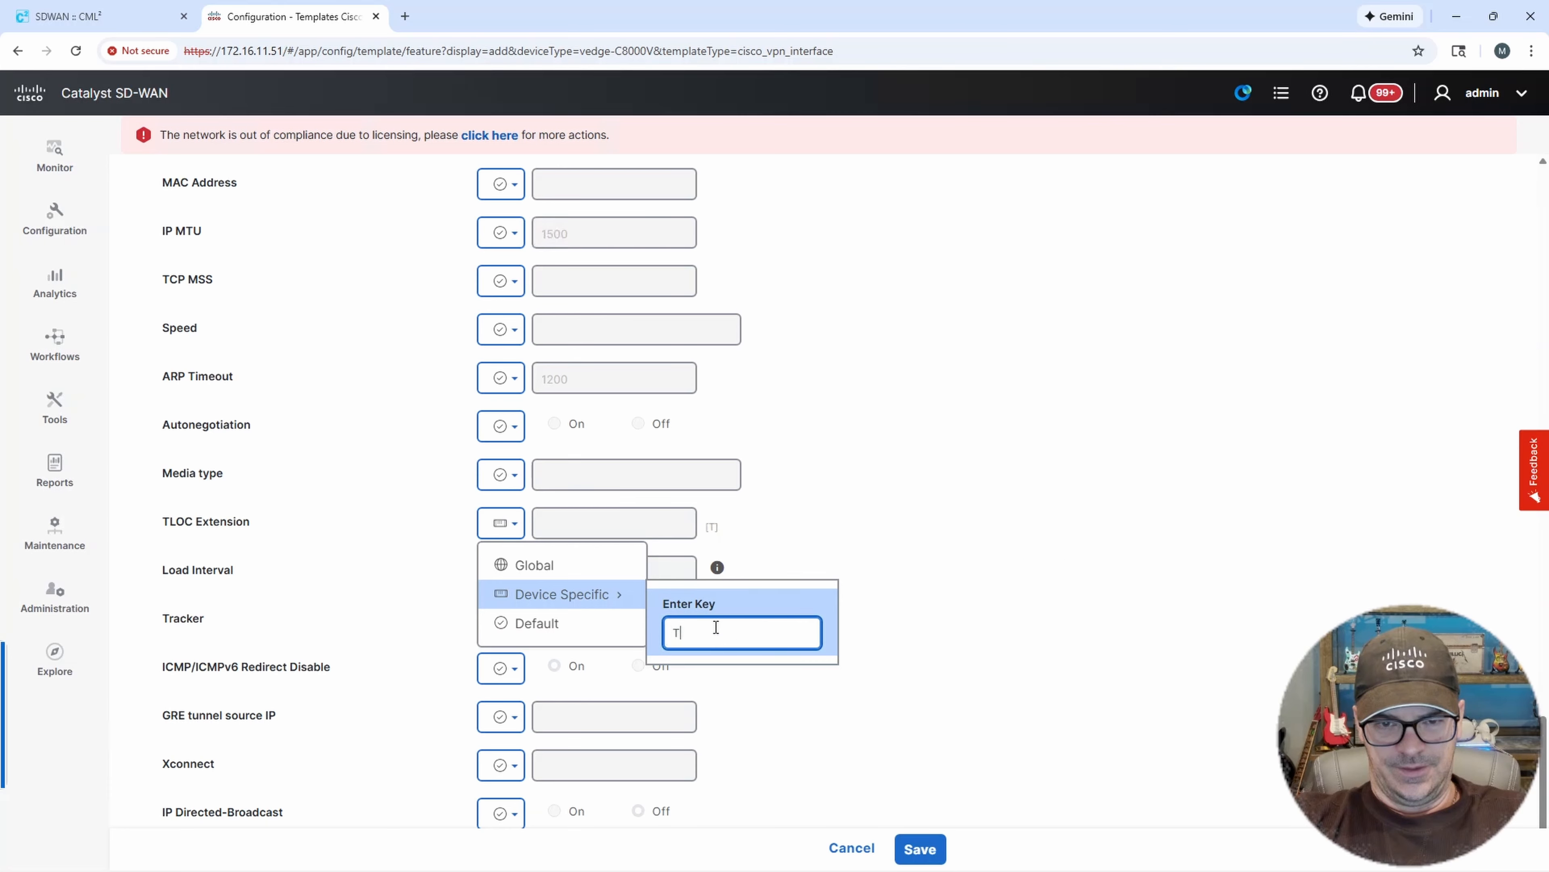
pyautogui.write('LOC-EX')
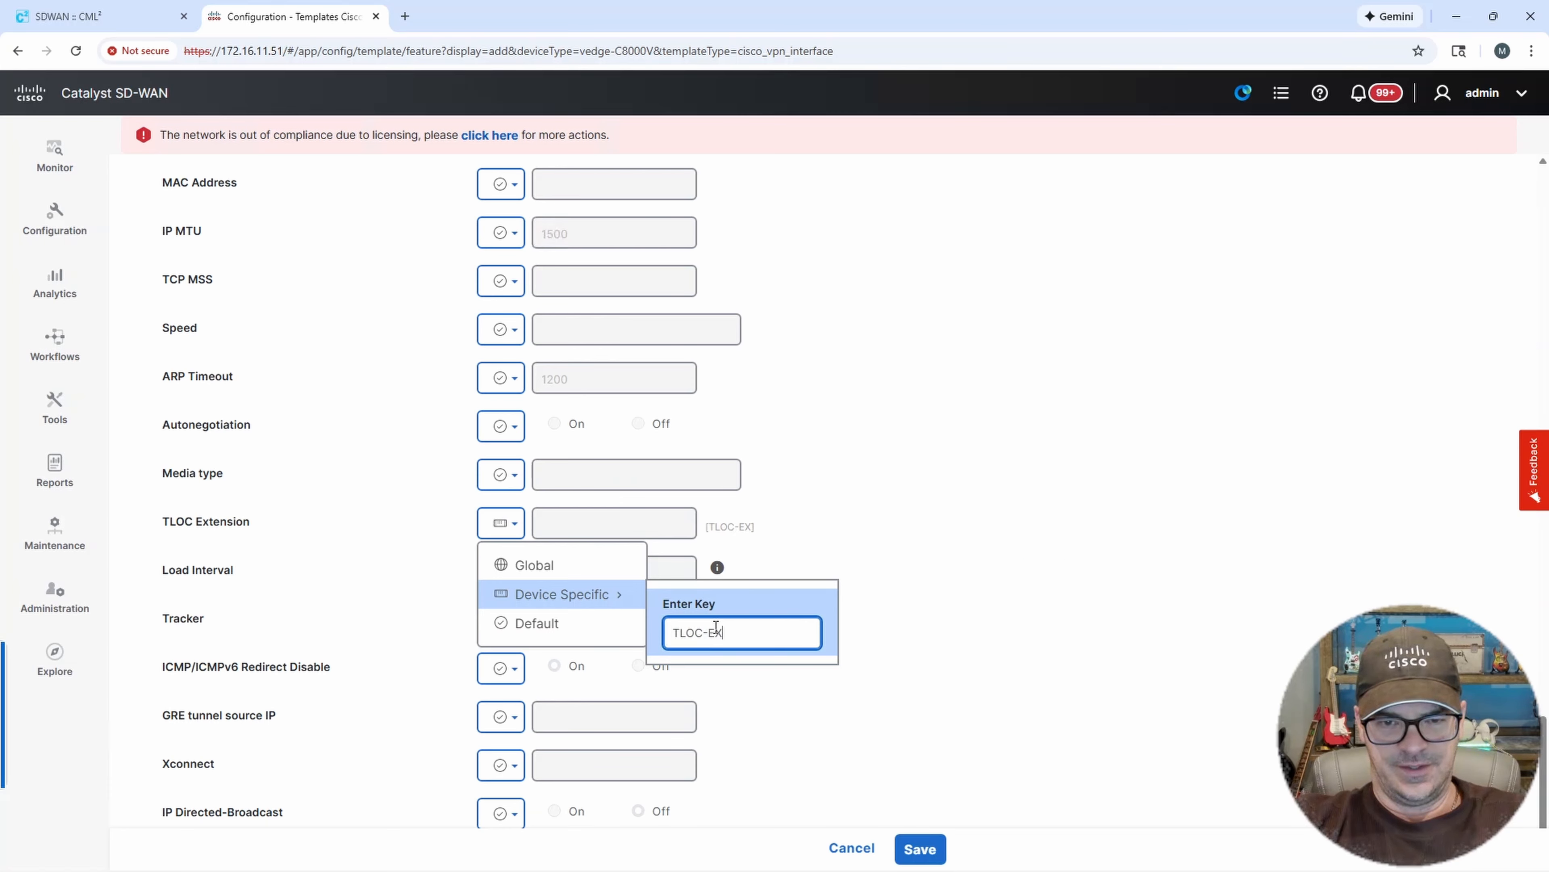
pyautogui.write('T-WHI')
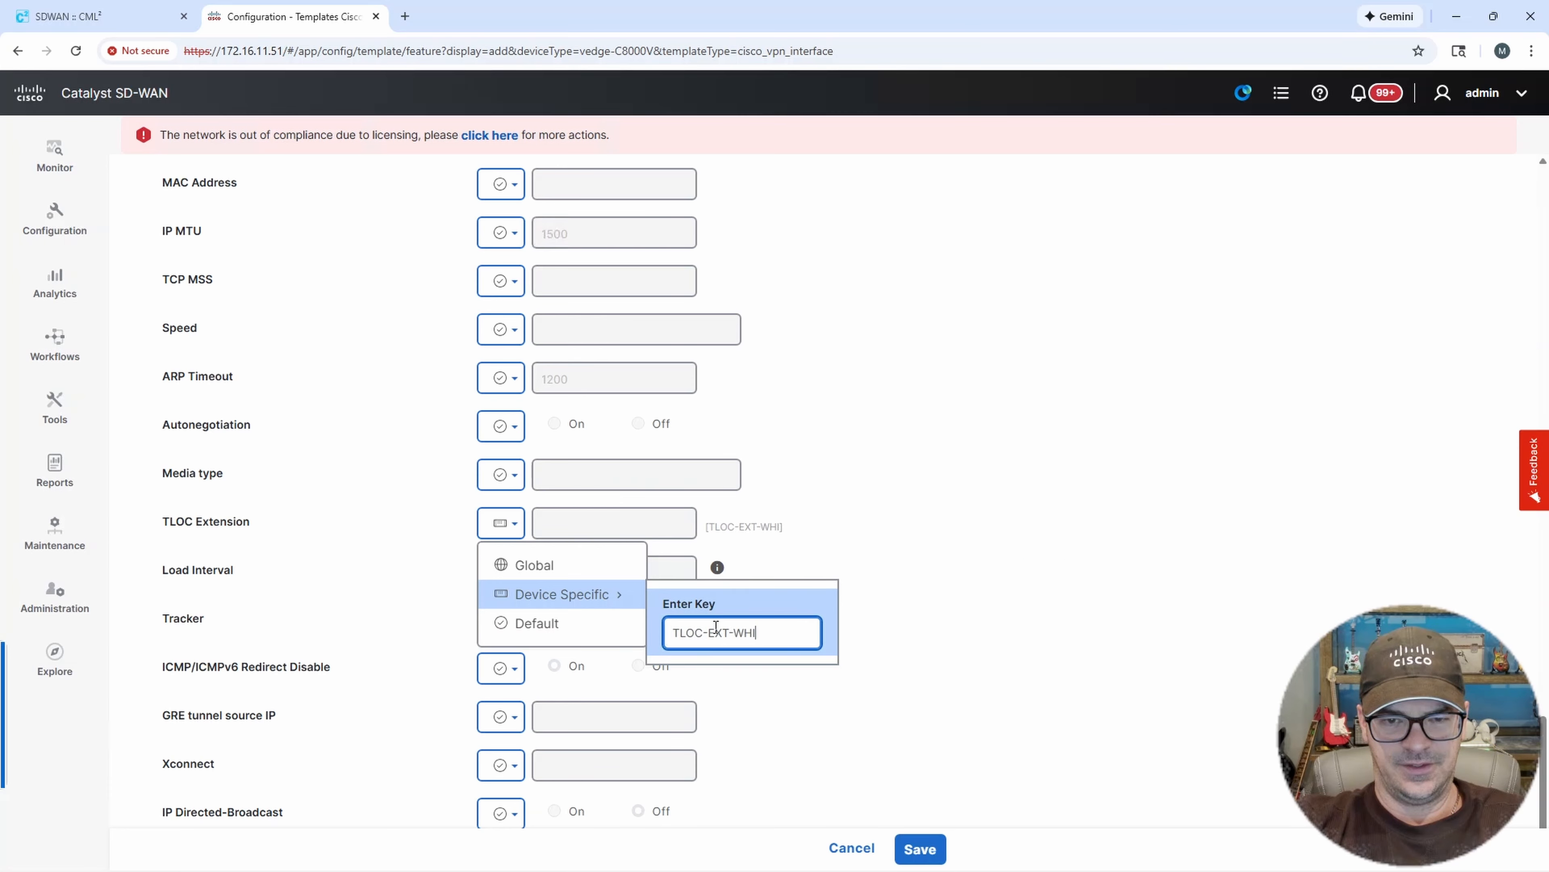
pyautogui.write('CH-INT')
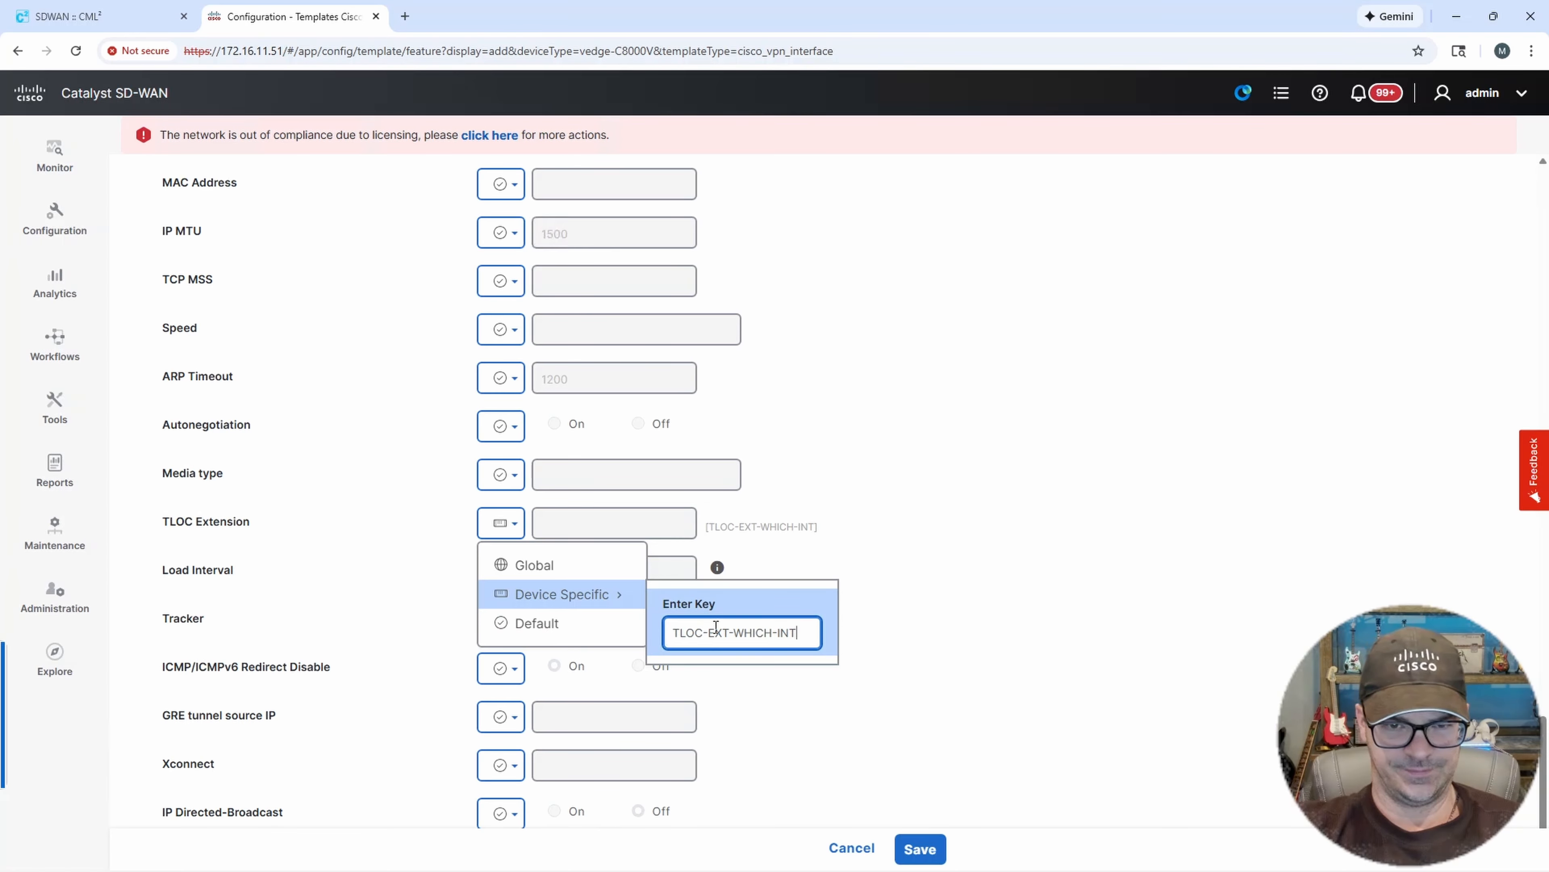
pyautogui.click(892, 637)
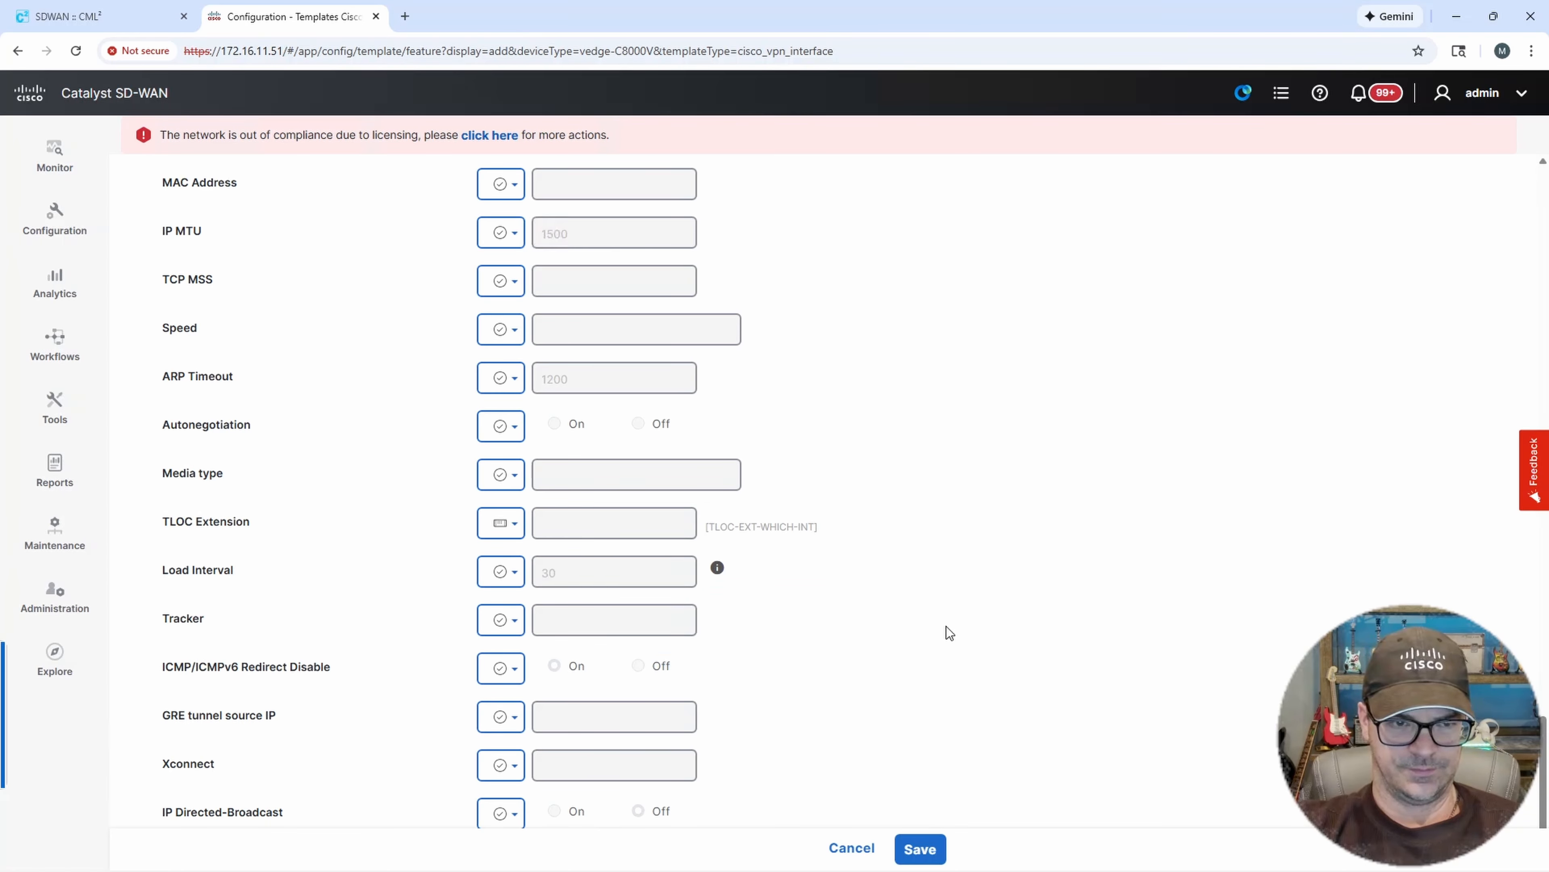
pyautogui.click(922, 845)
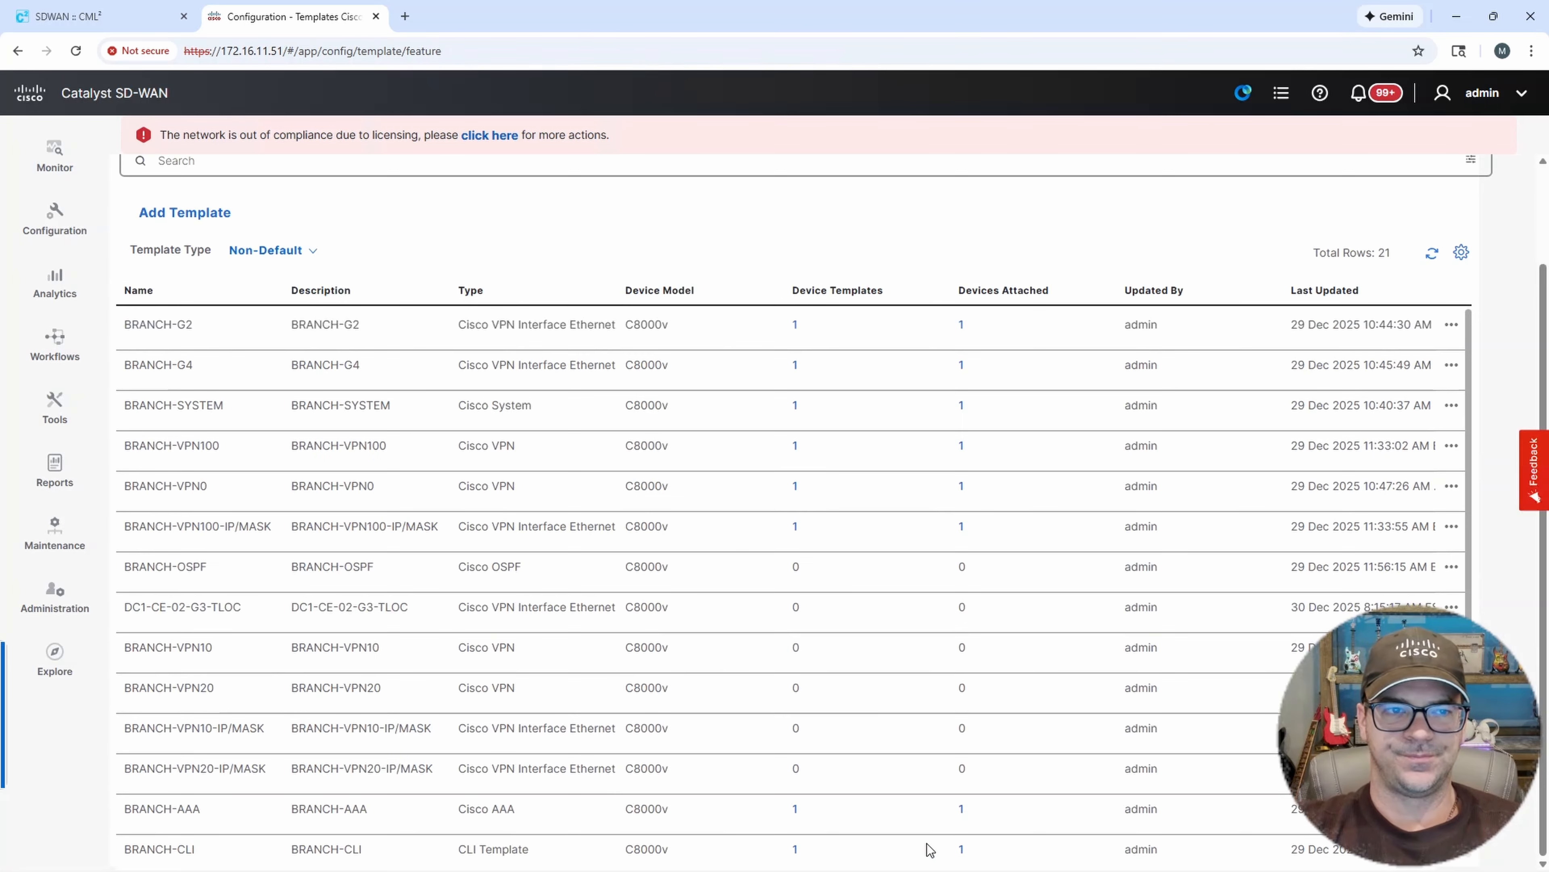
# Filter the feature template list by DC1 to review the DC1-CE-02 templates.
pyautogui.scroll(-2, 793, 549)
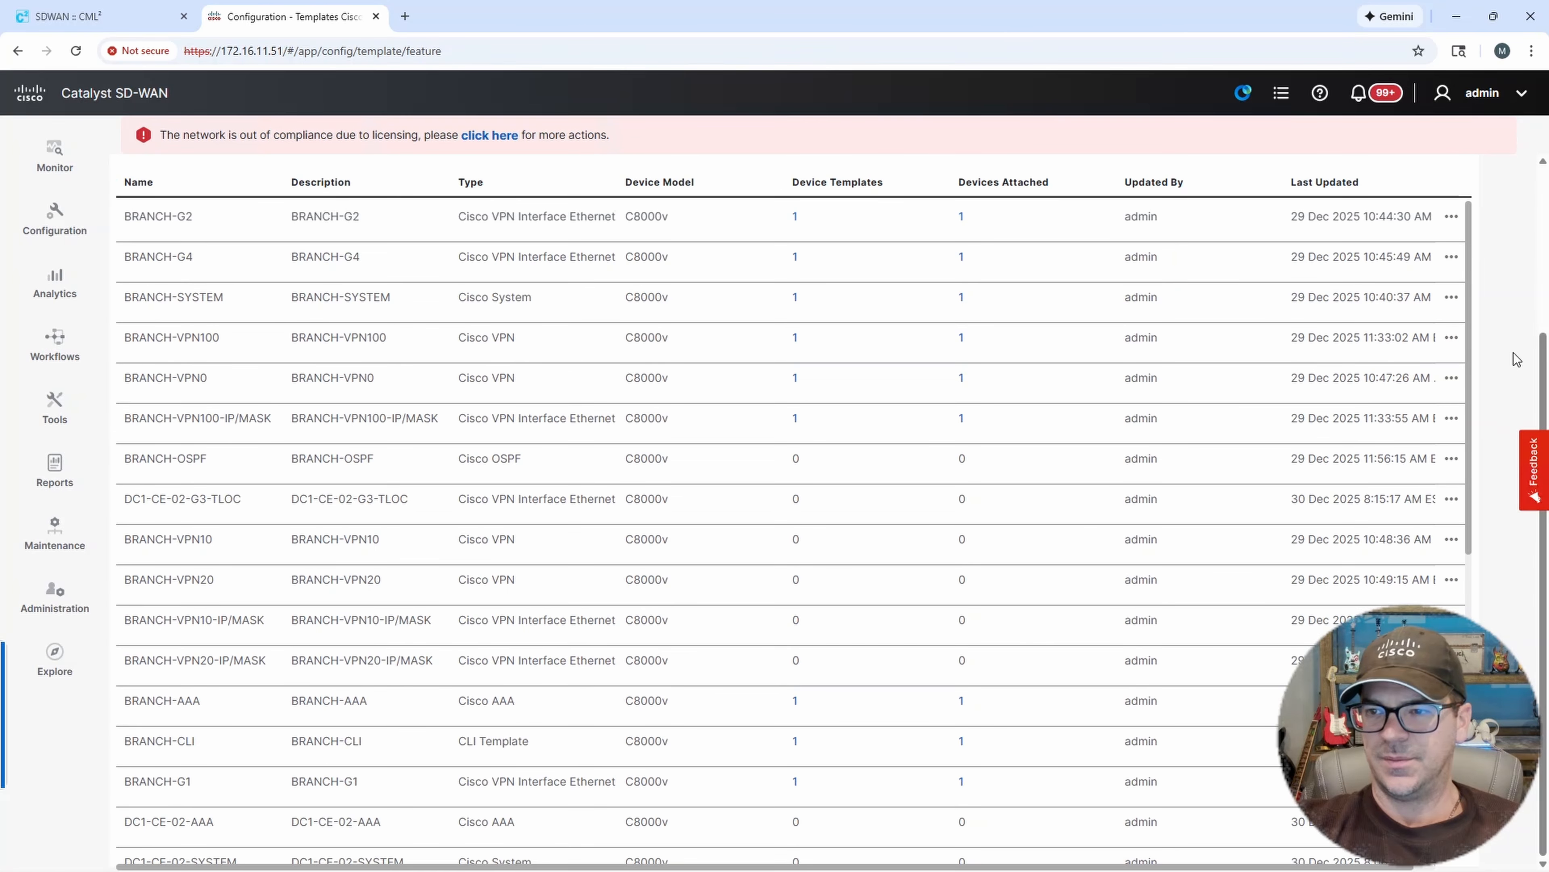
pyautogui.scroll(3, 1537, 360)
pyautogui.click(201, 276)
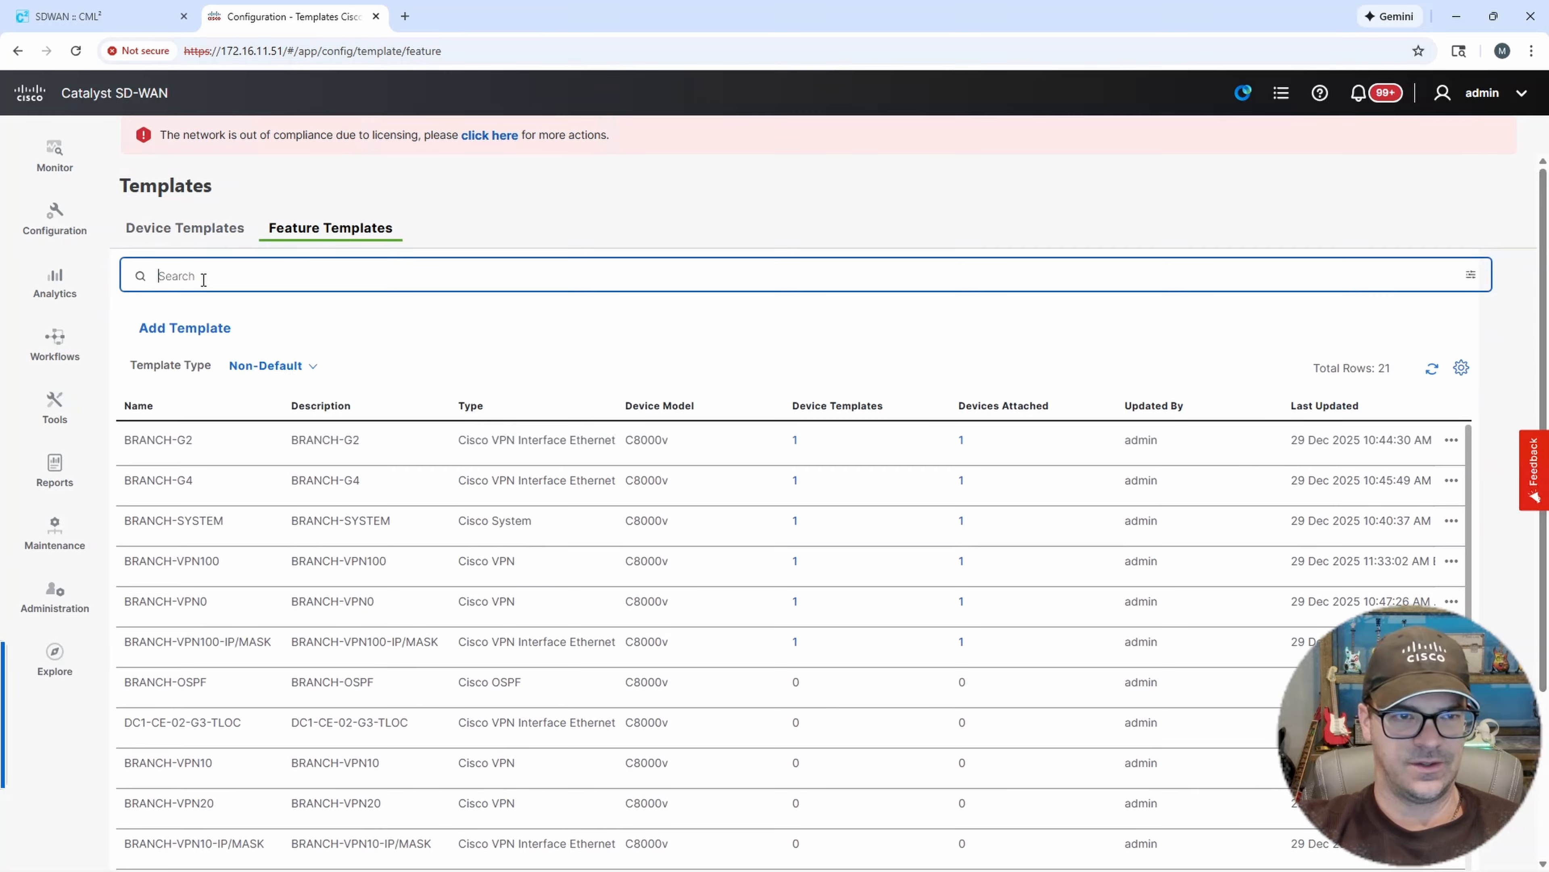
pyautogui.write('D')
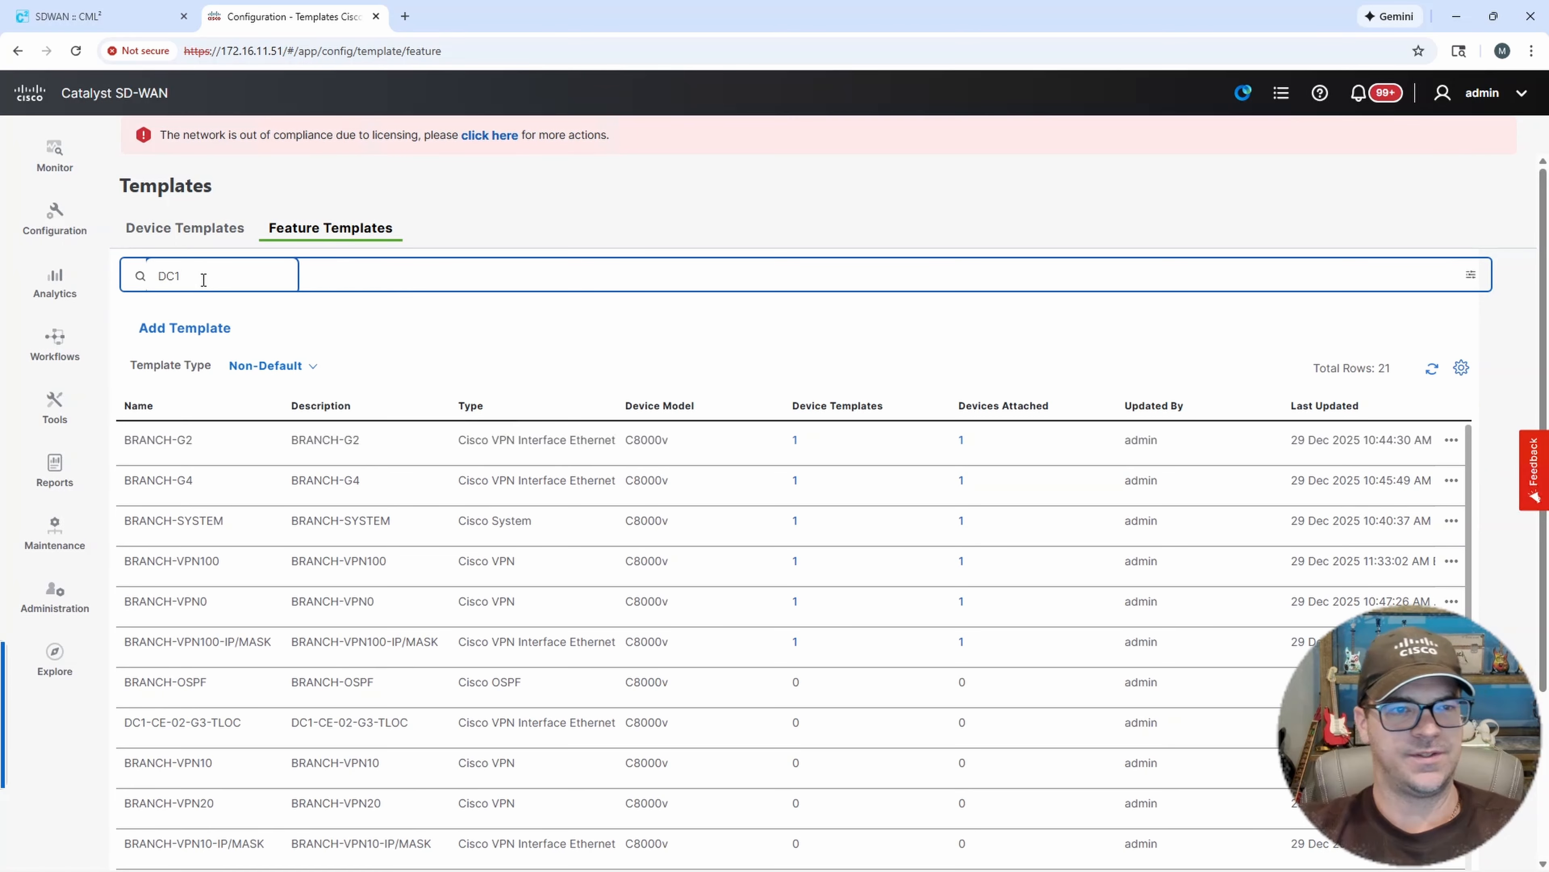
pyautogui.write('C1')
pyautogui.press('Return')
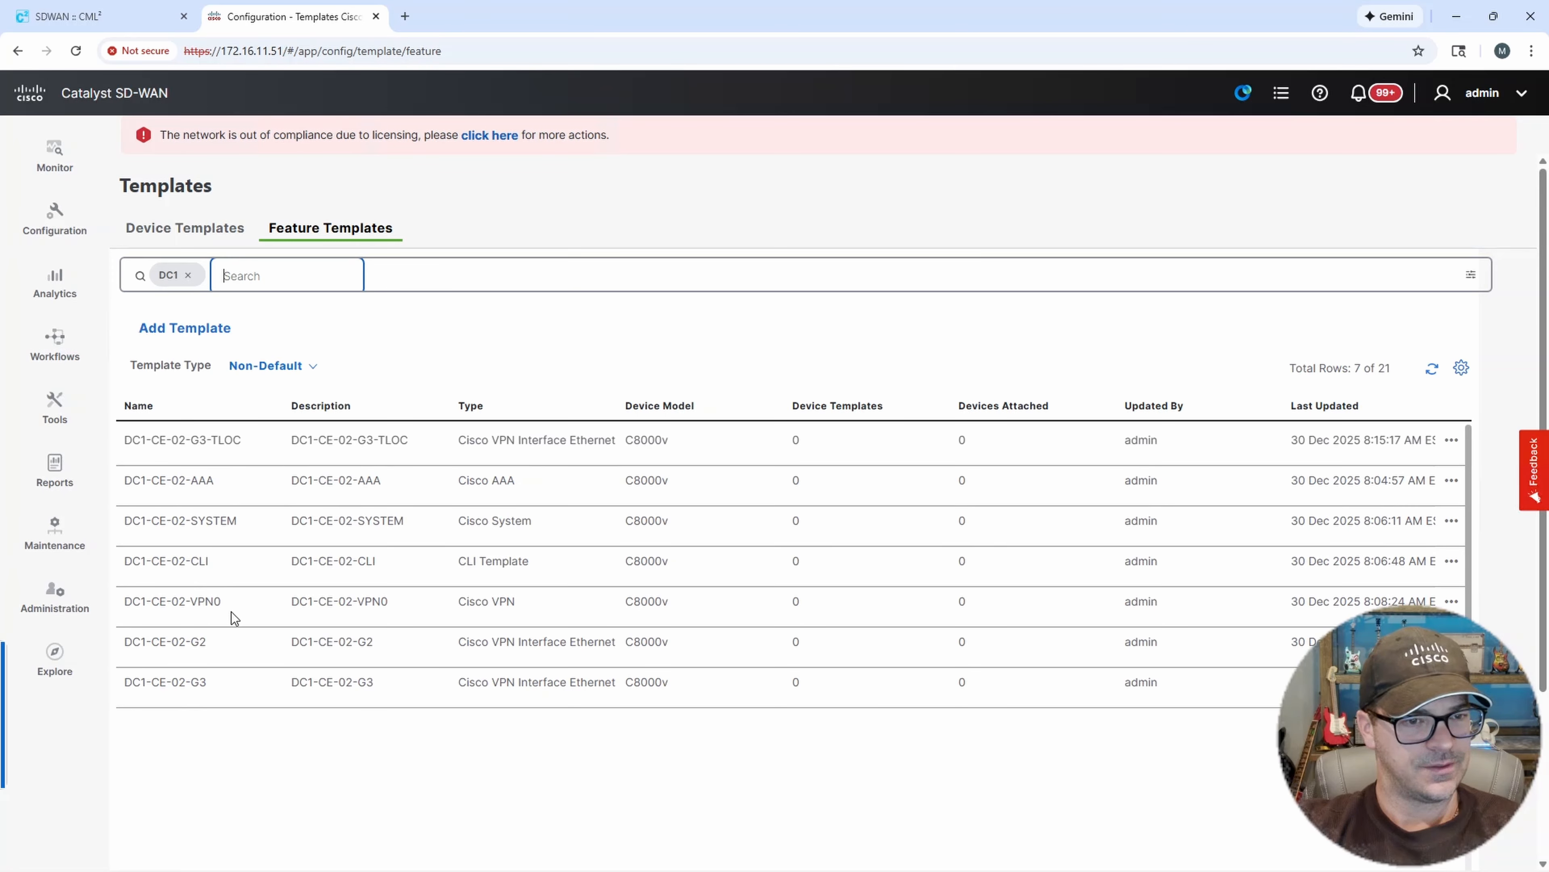
pyautogui.click(248, 278)
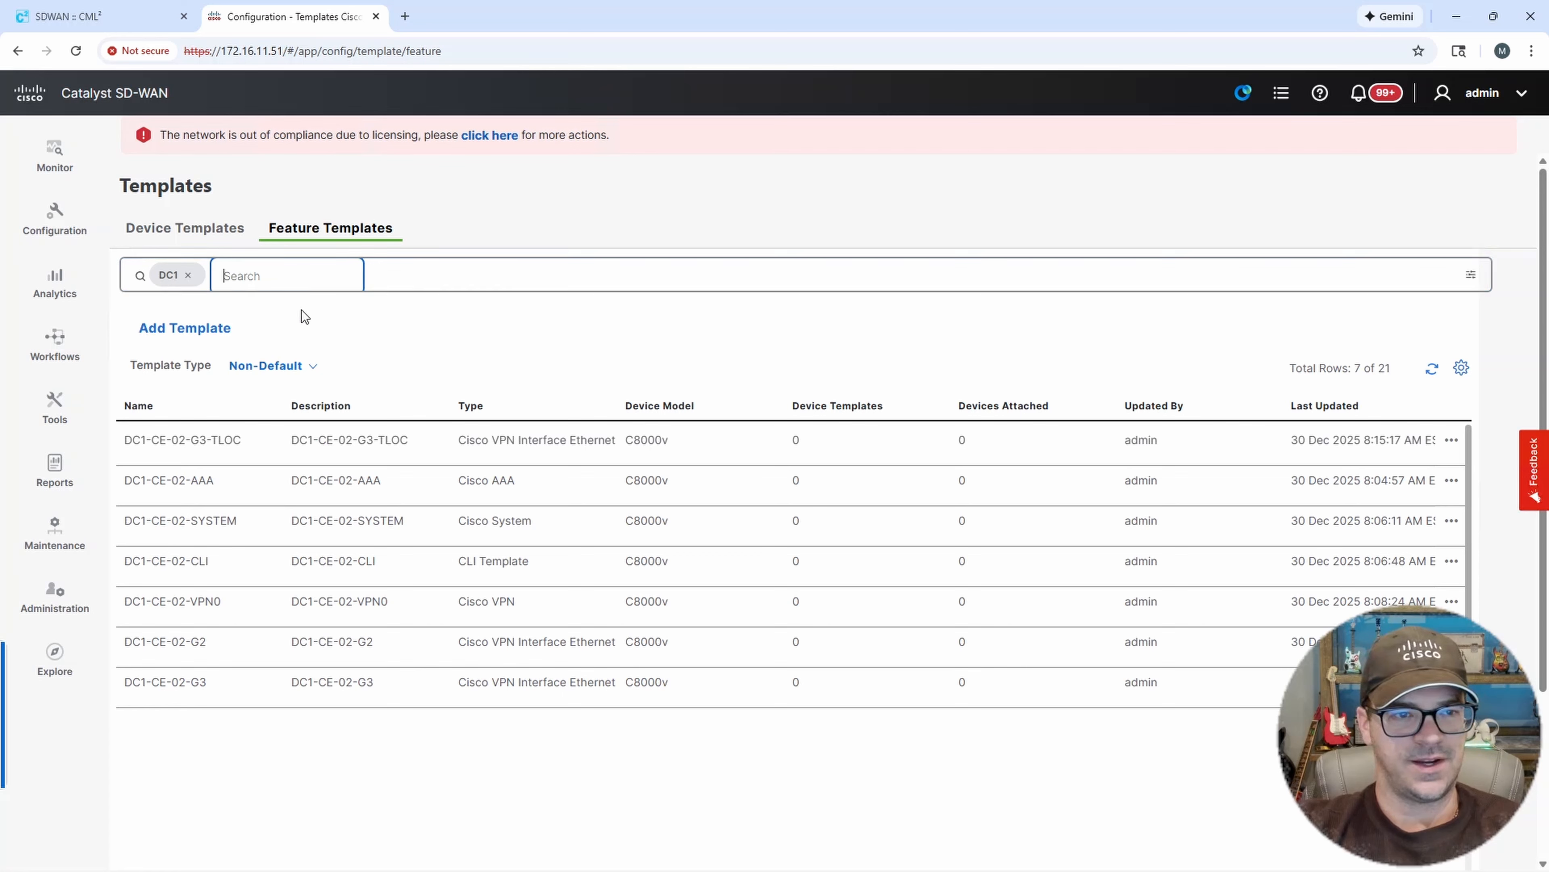
# Start a new device template from feature templates and set its device model to C8000v.
pyautogui.click(217, 228)
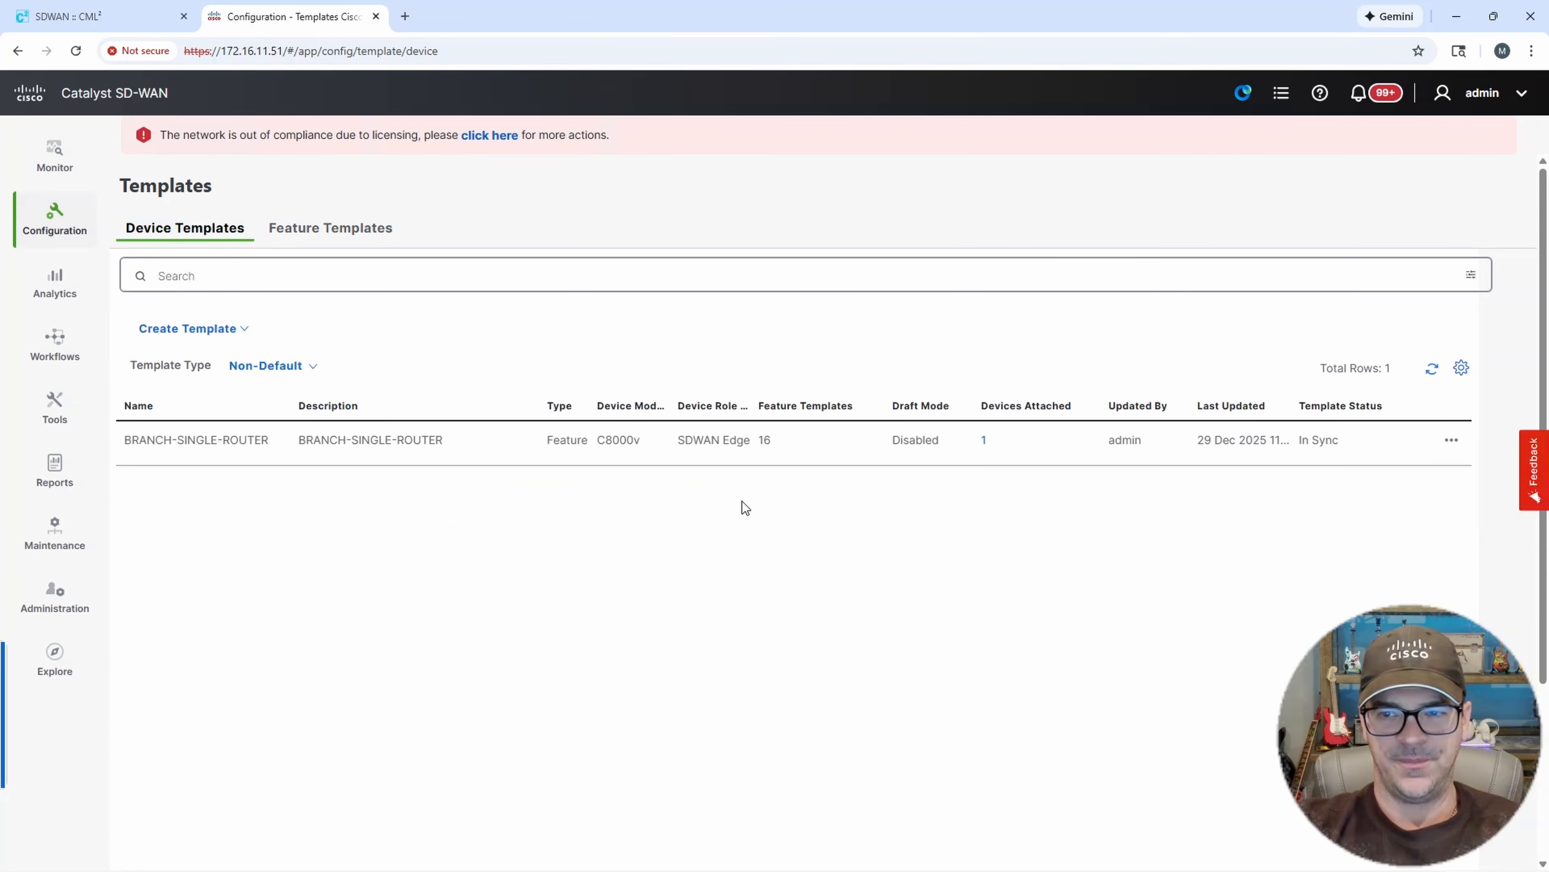
pyautogui.click(344, 237)
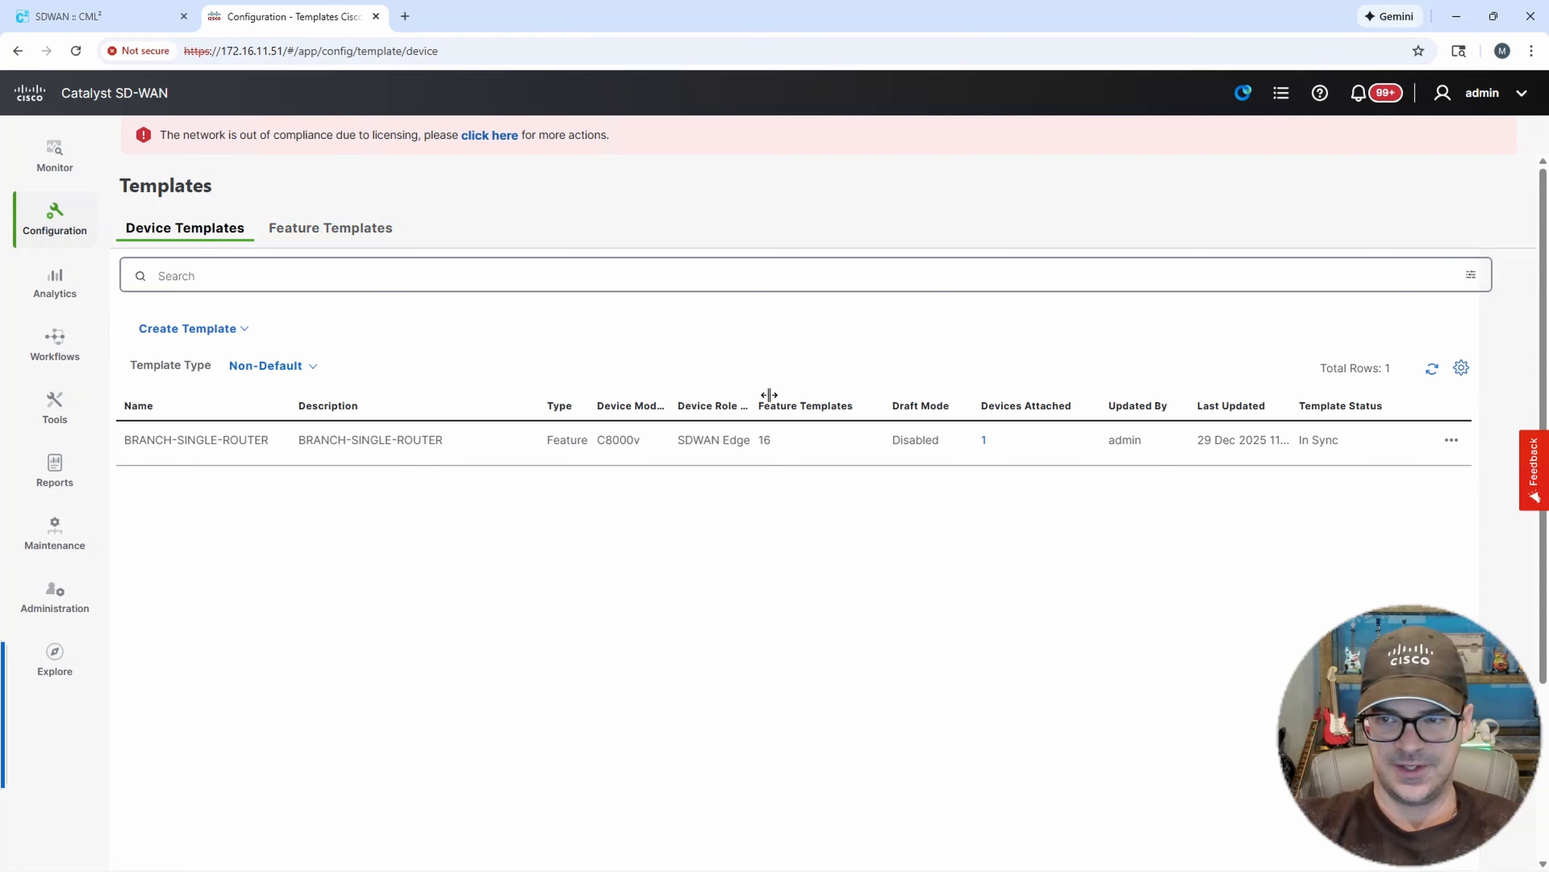
pyautogui.click(227, 331)
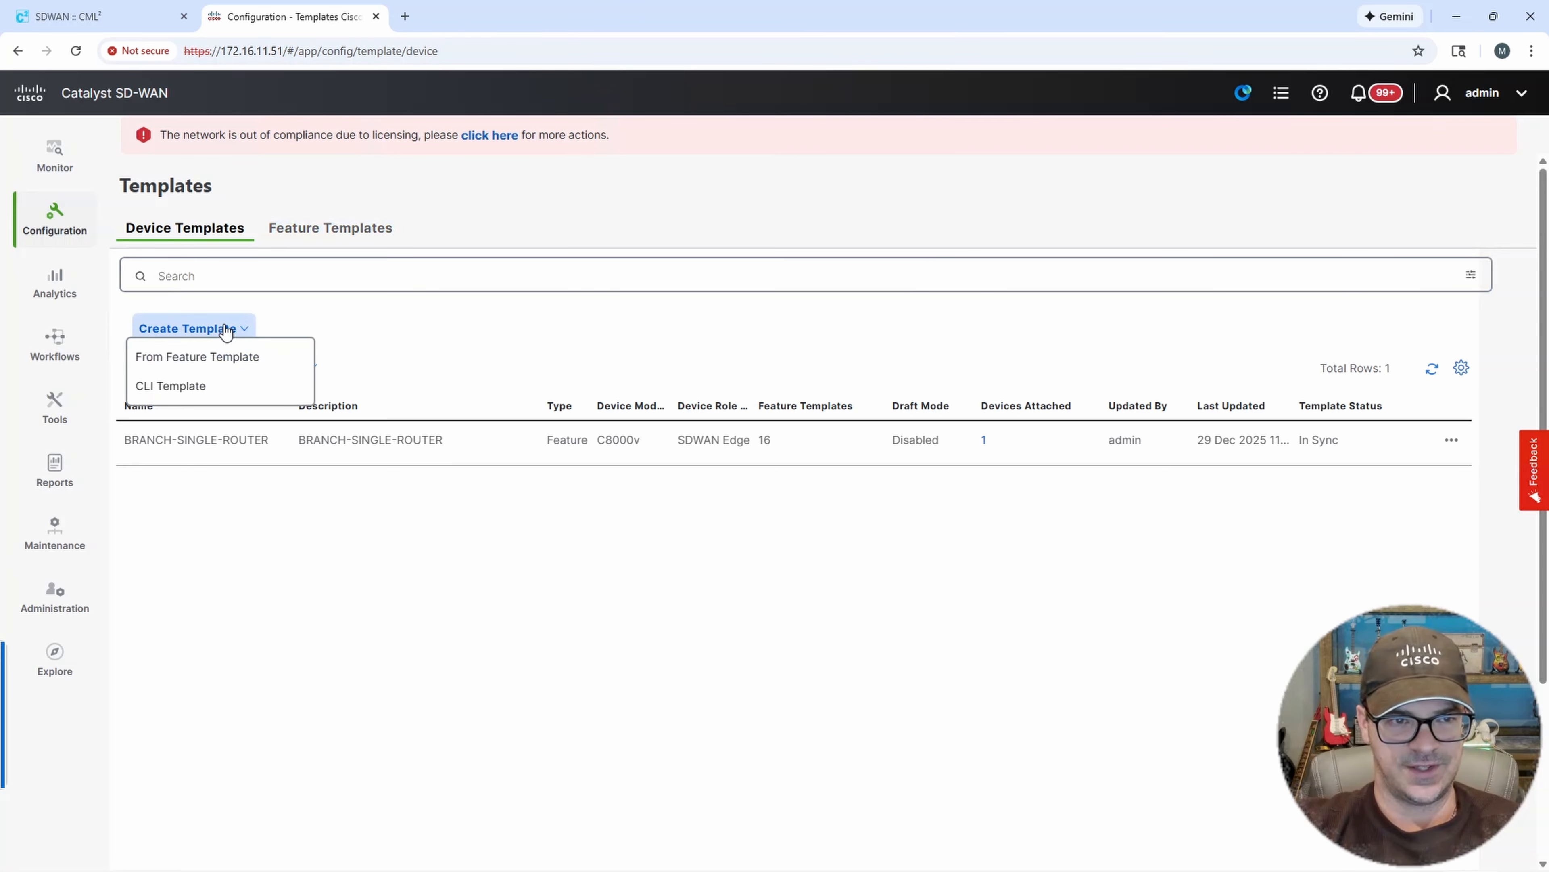
pyautogui.click(190, 358)
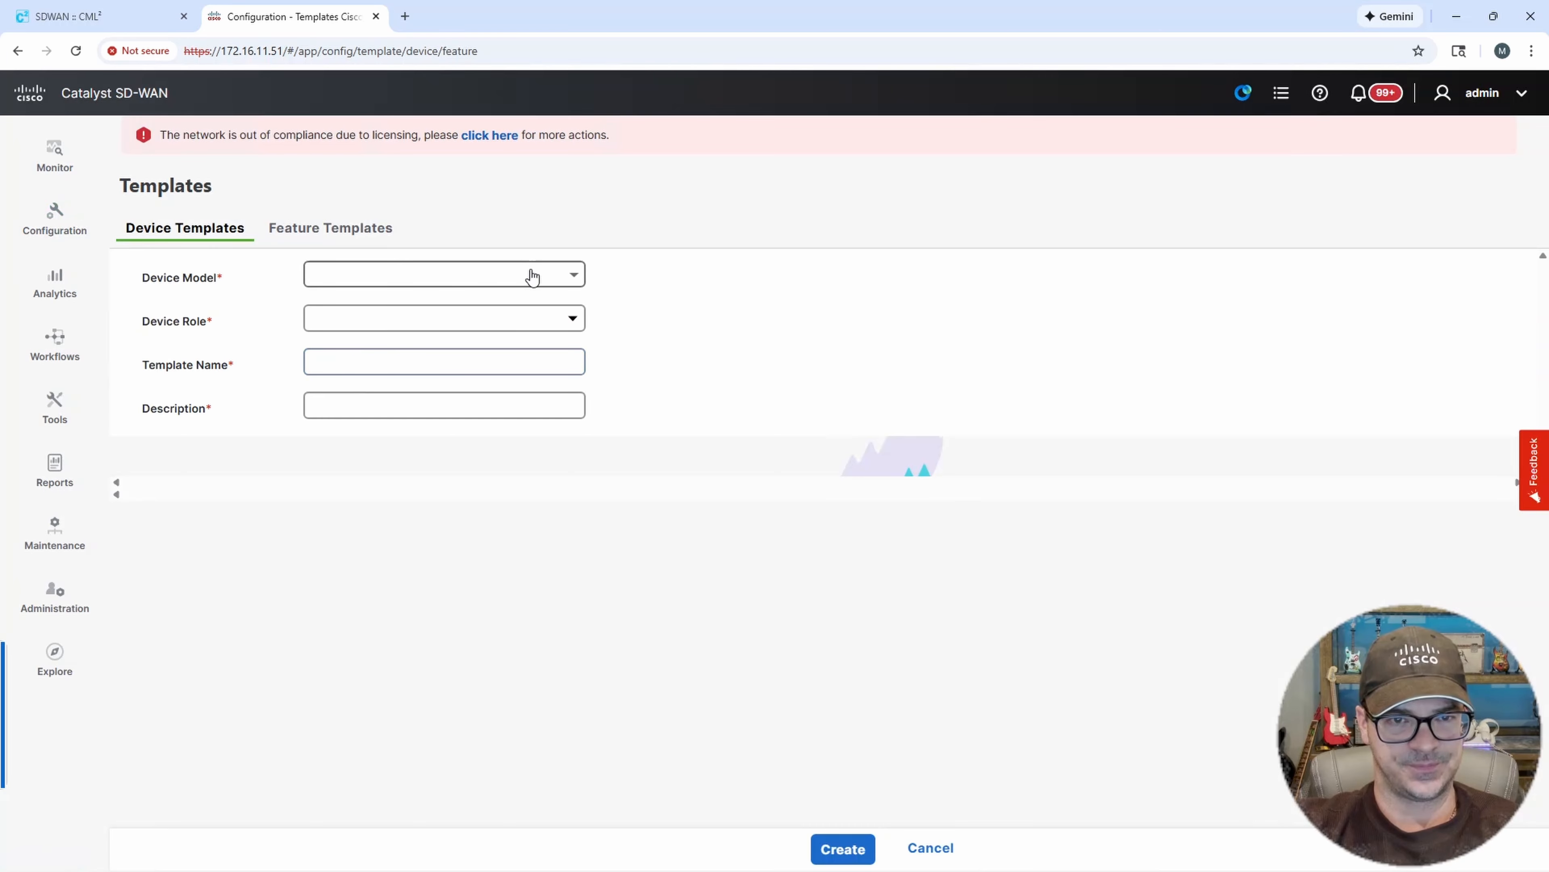
pyautogui.click(563, 274)
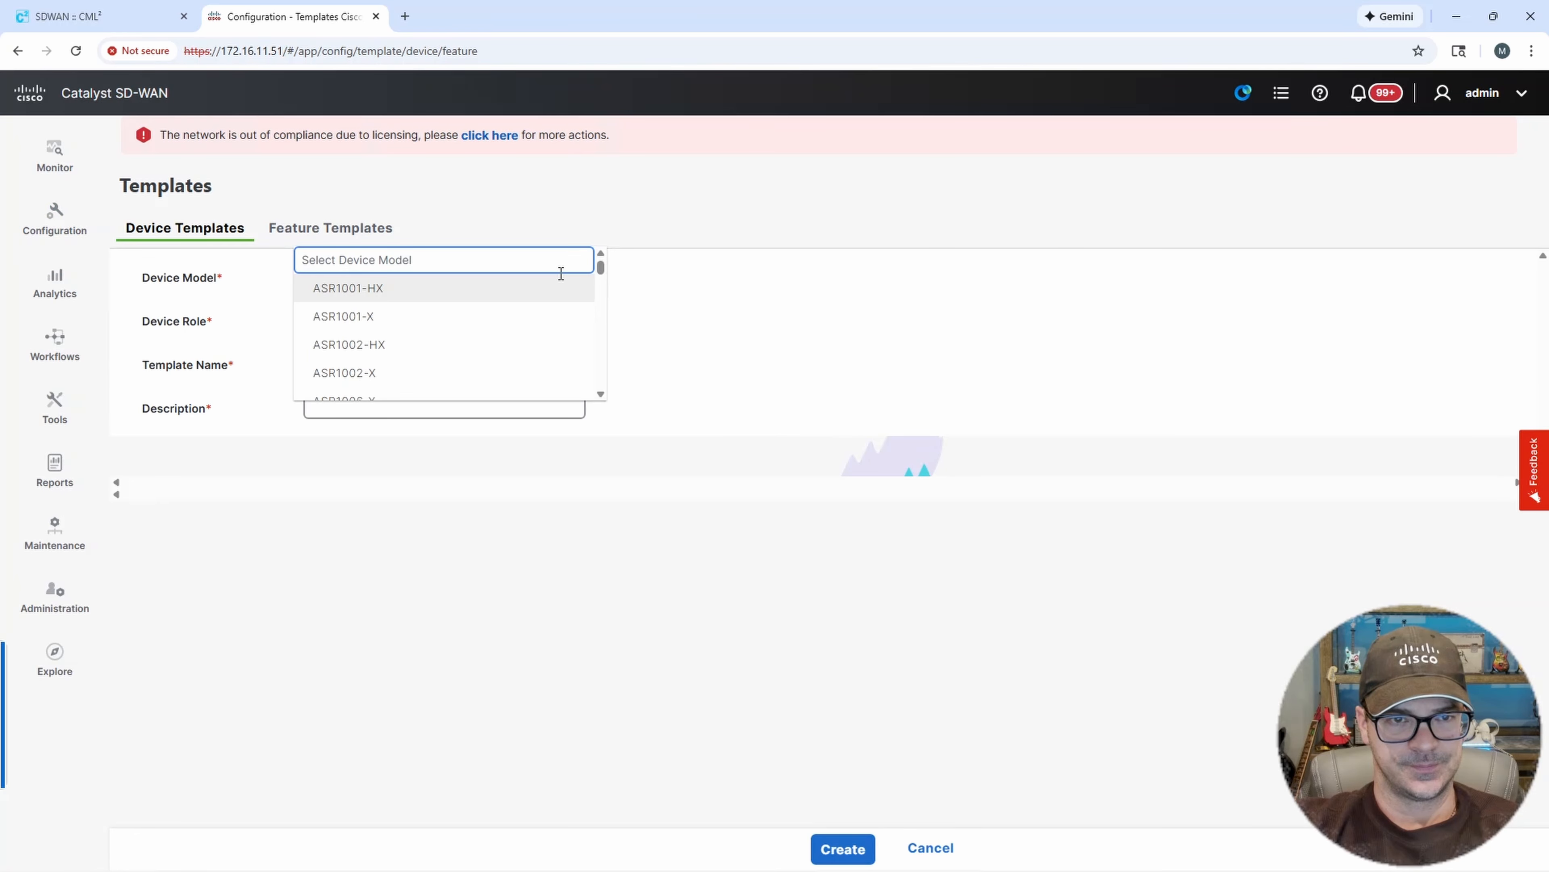
pyautogui.write('8000')
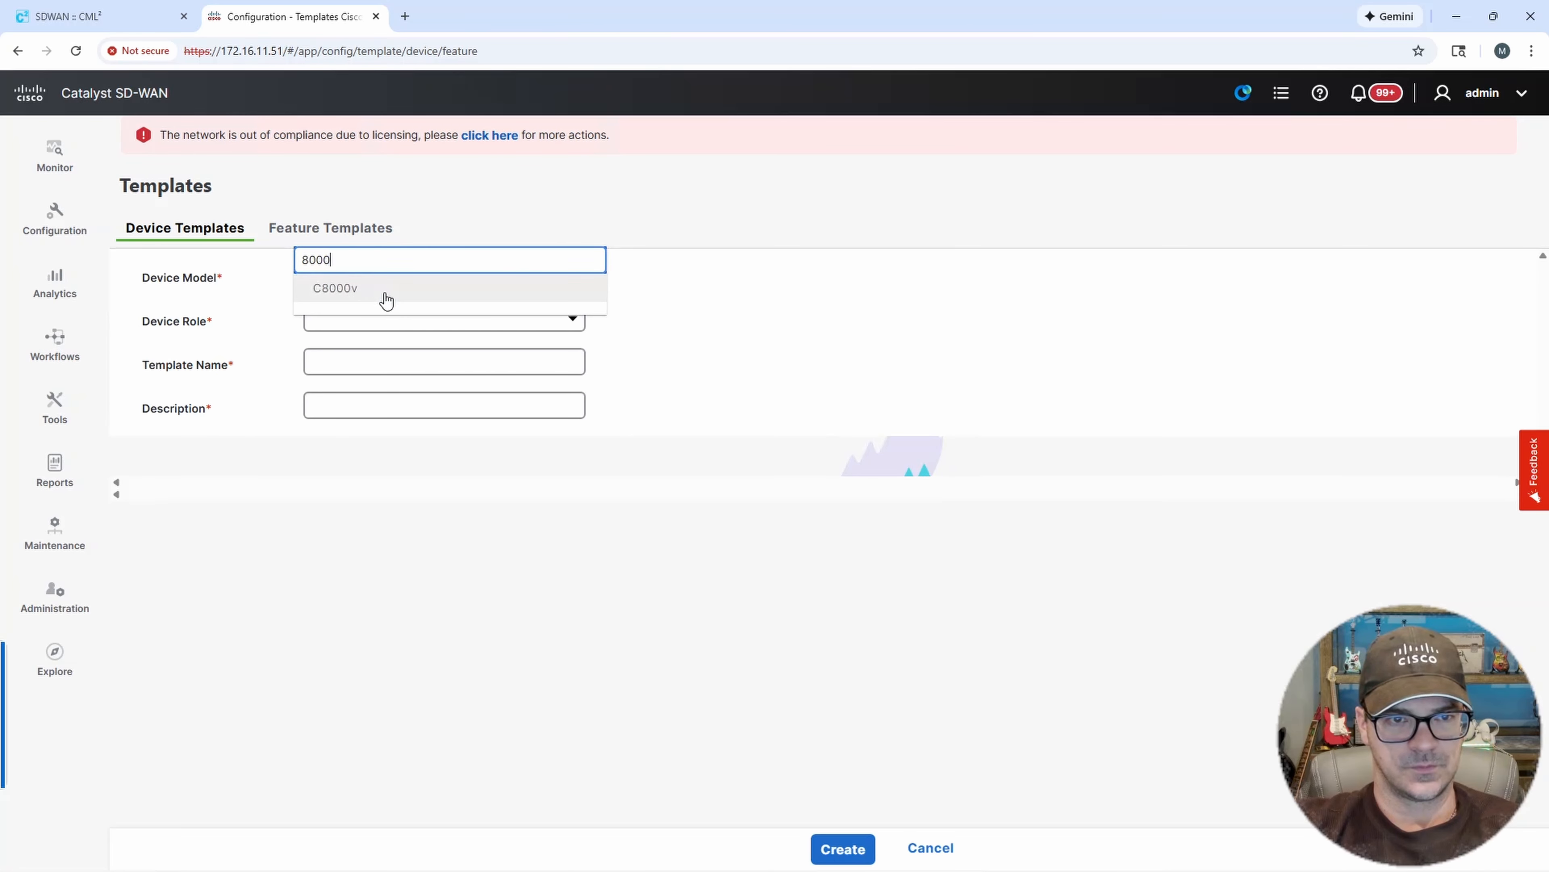
pyautogui.click(368, 289)
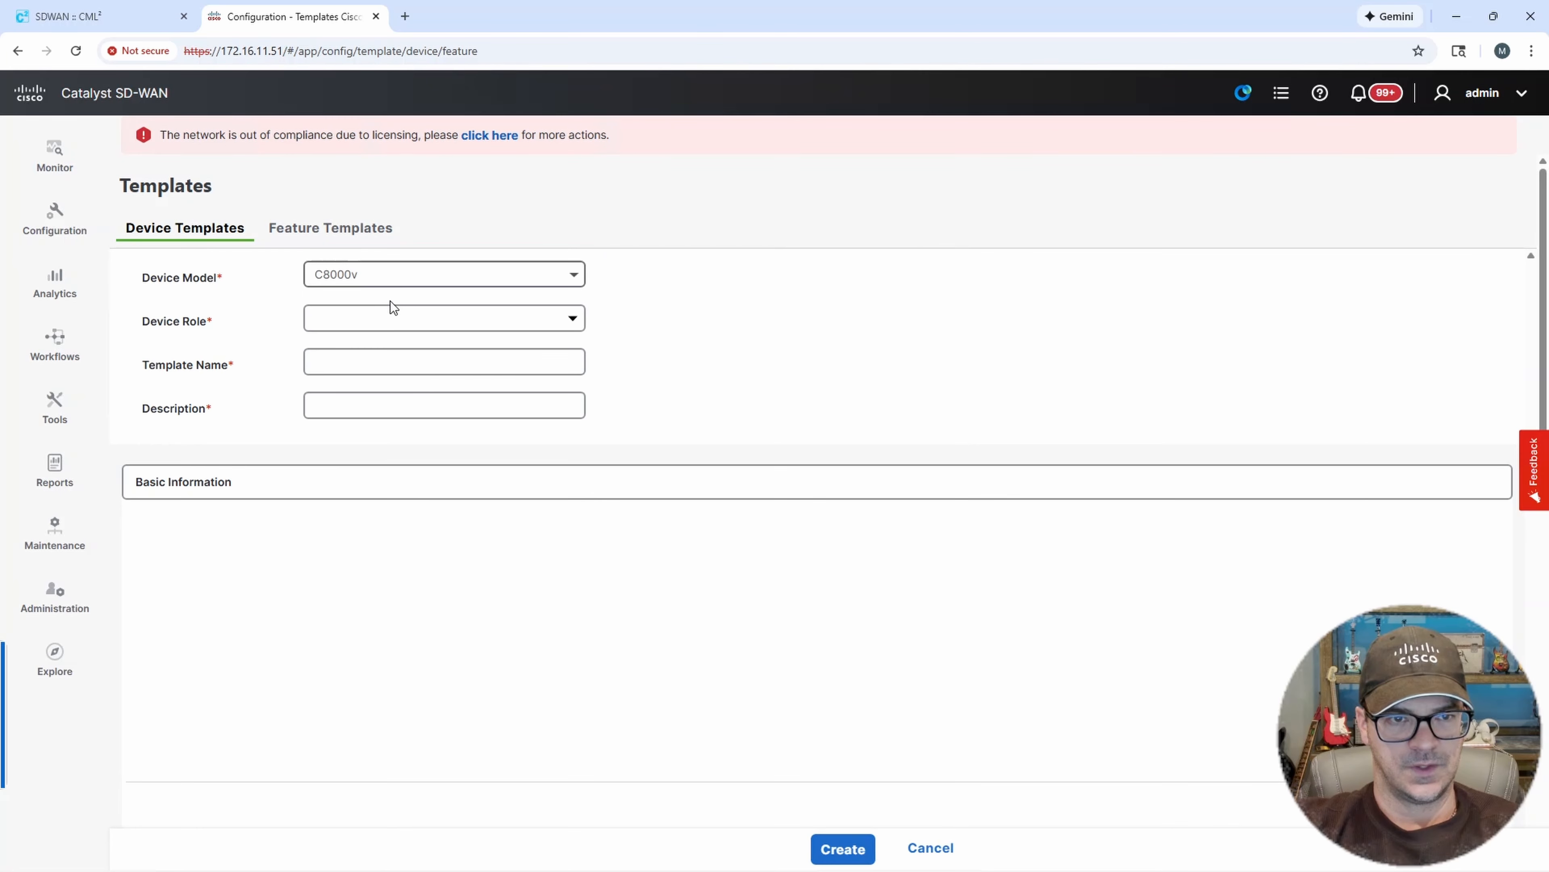
# Set the device role to SDWAN Edge and the template name to DC1-CE-02.
pyautogui.click(571, 317)
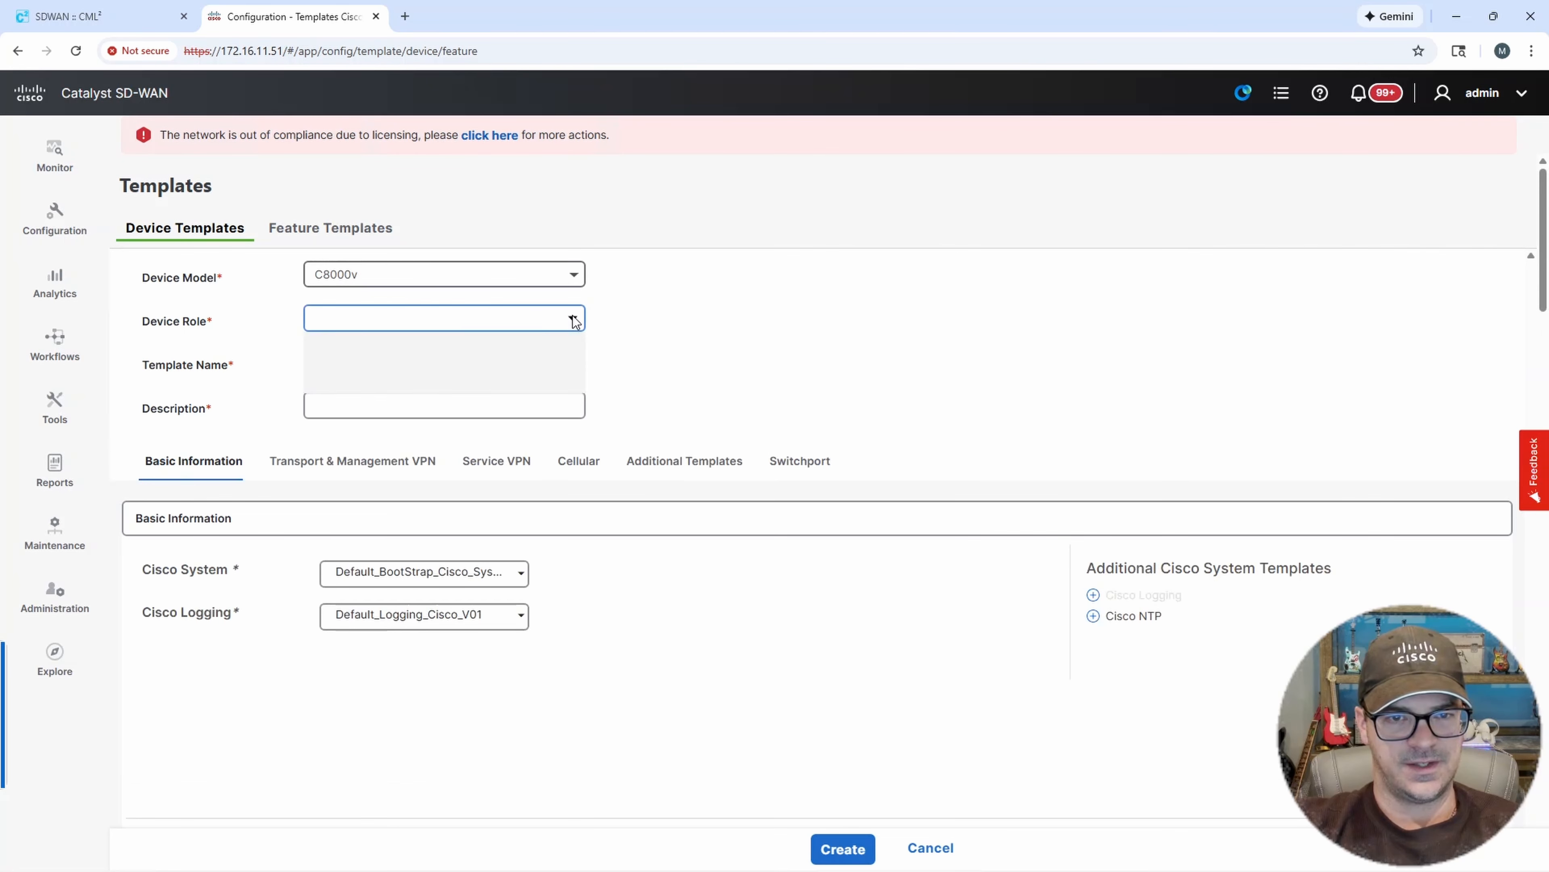
pyautogui.click(569, 317)
pyautogui.click(569, 317)
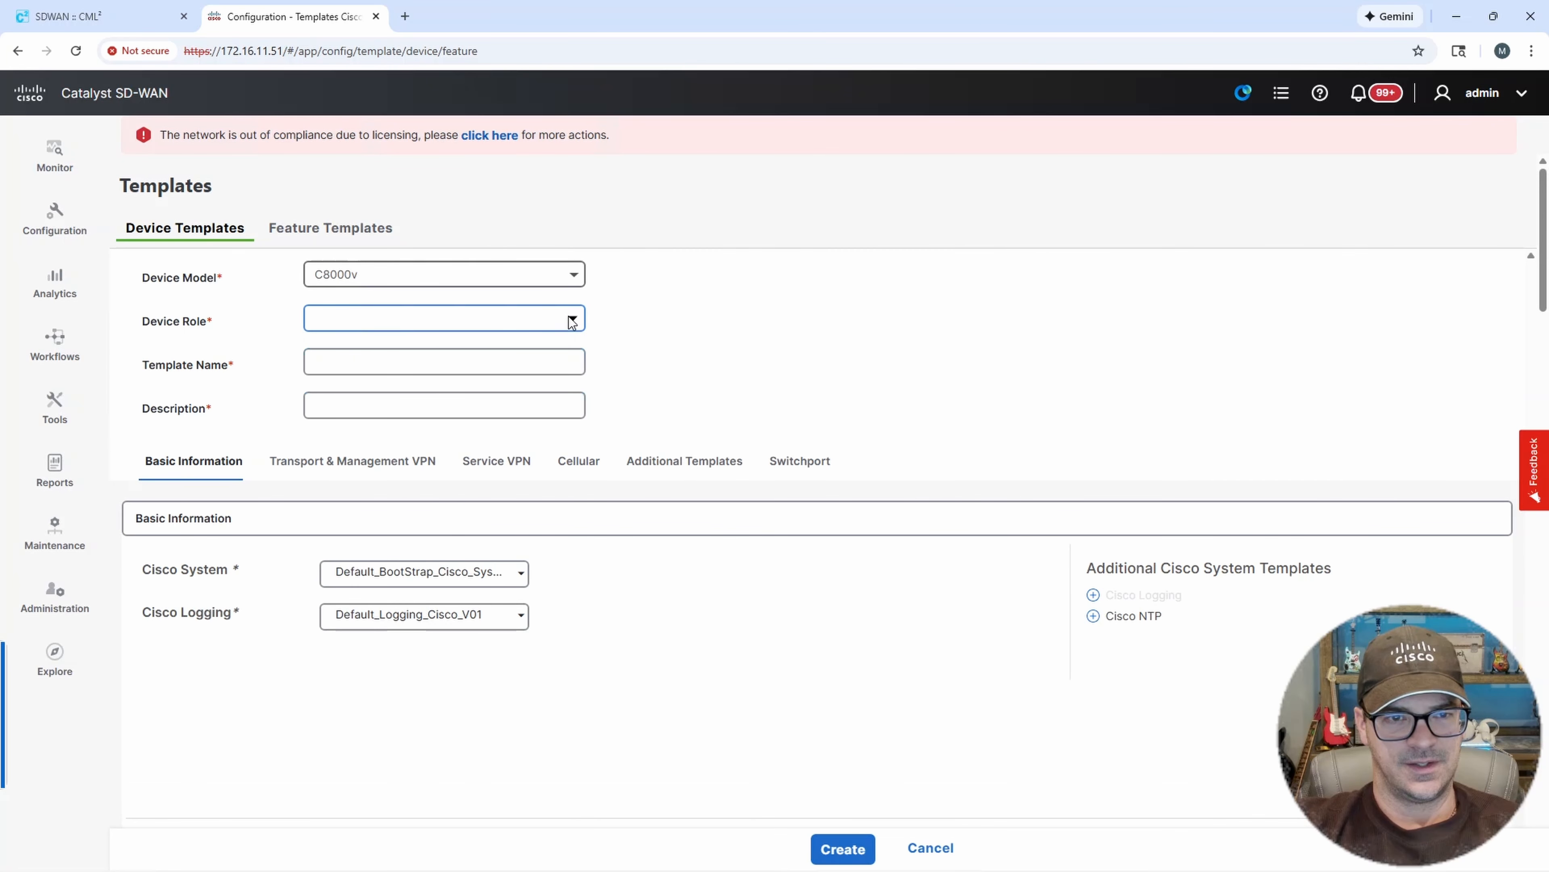
pyautogui.click(620, 305)
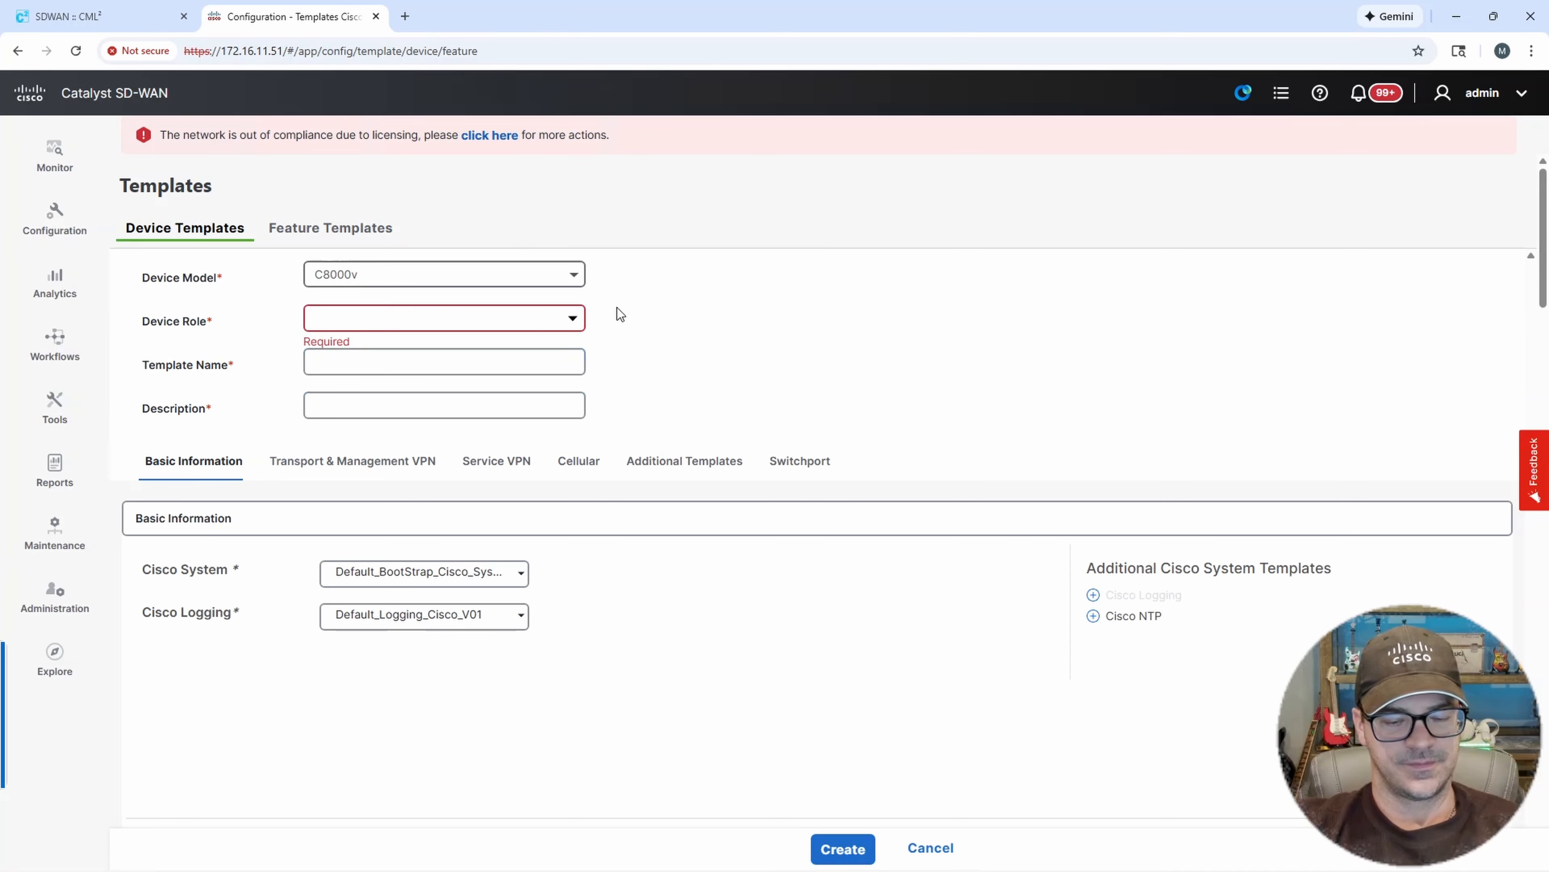
pyautogui.click(574, 317)
pyautogui.click(360, 362)
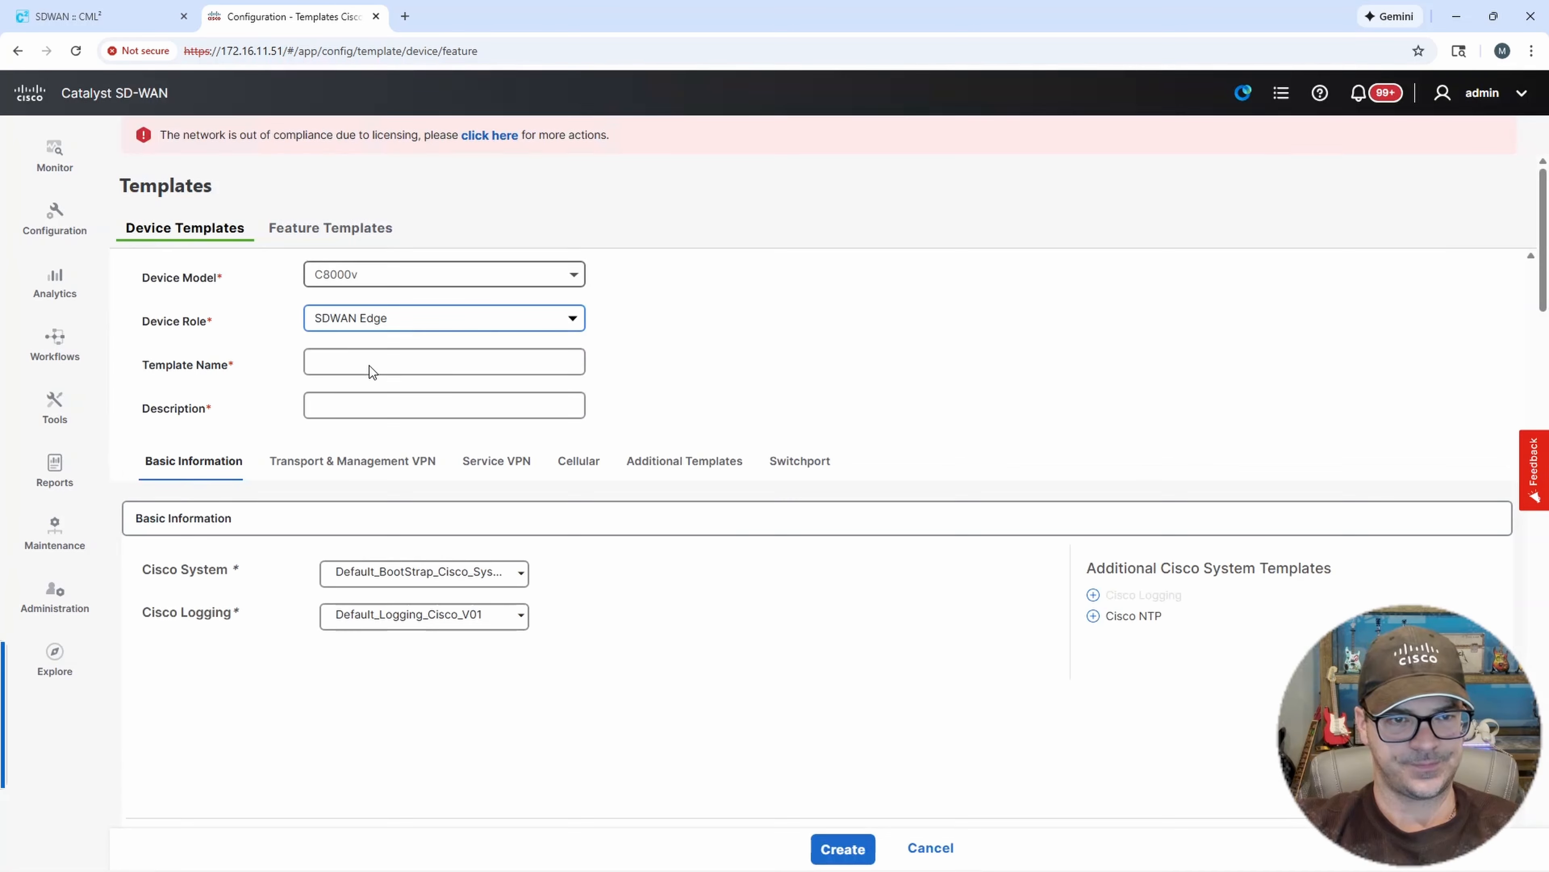
pyautogui.click(361, 365)
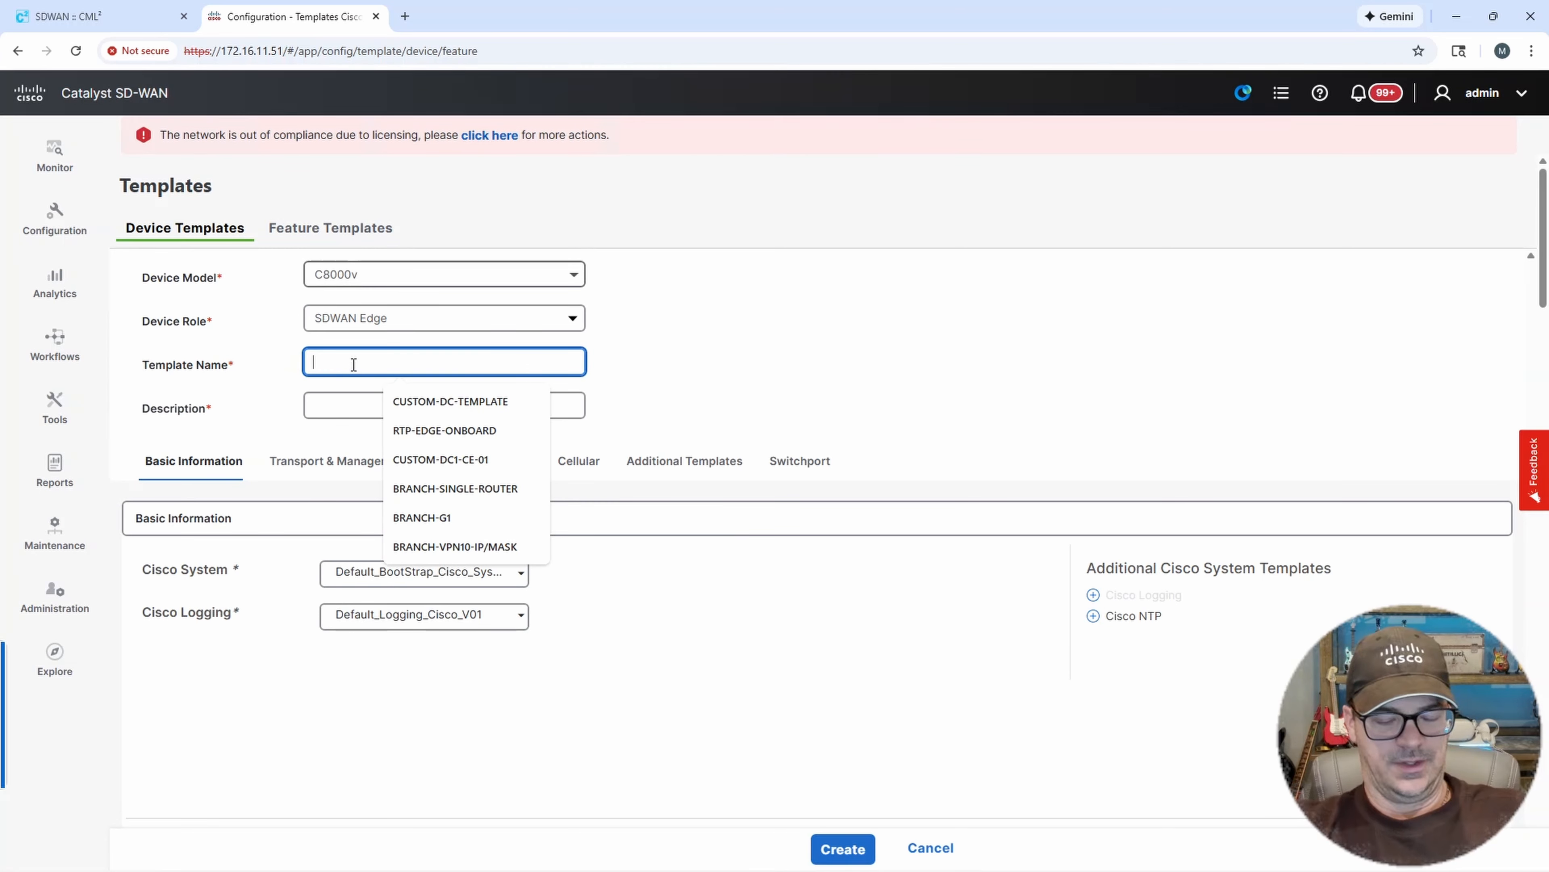
pyautogui.write('DC')
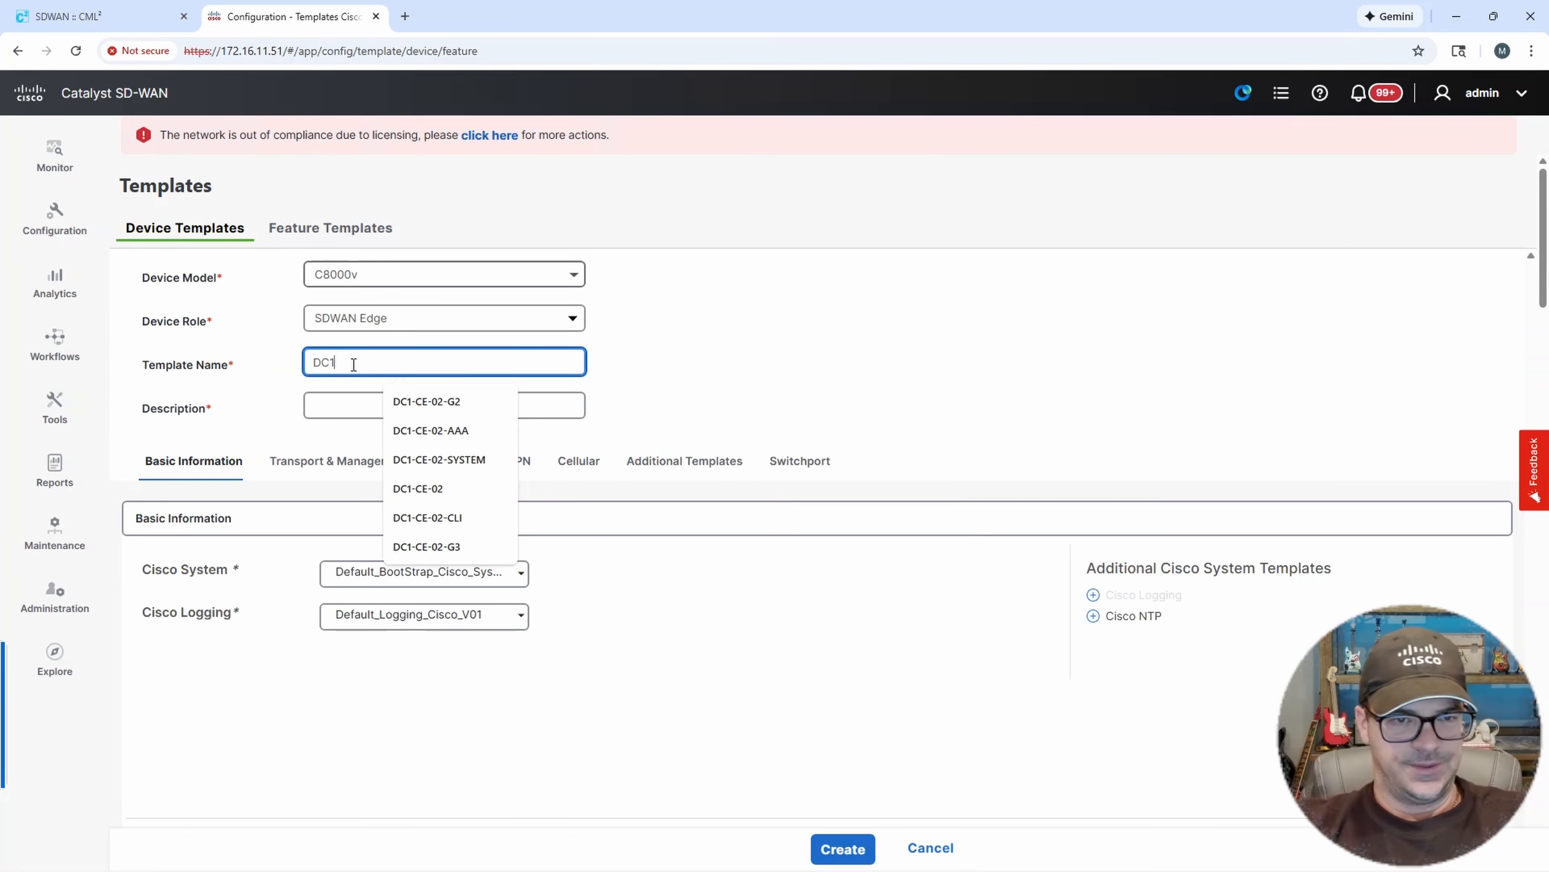
pyautogui.write('1')
pyautogui.click(419, 489)
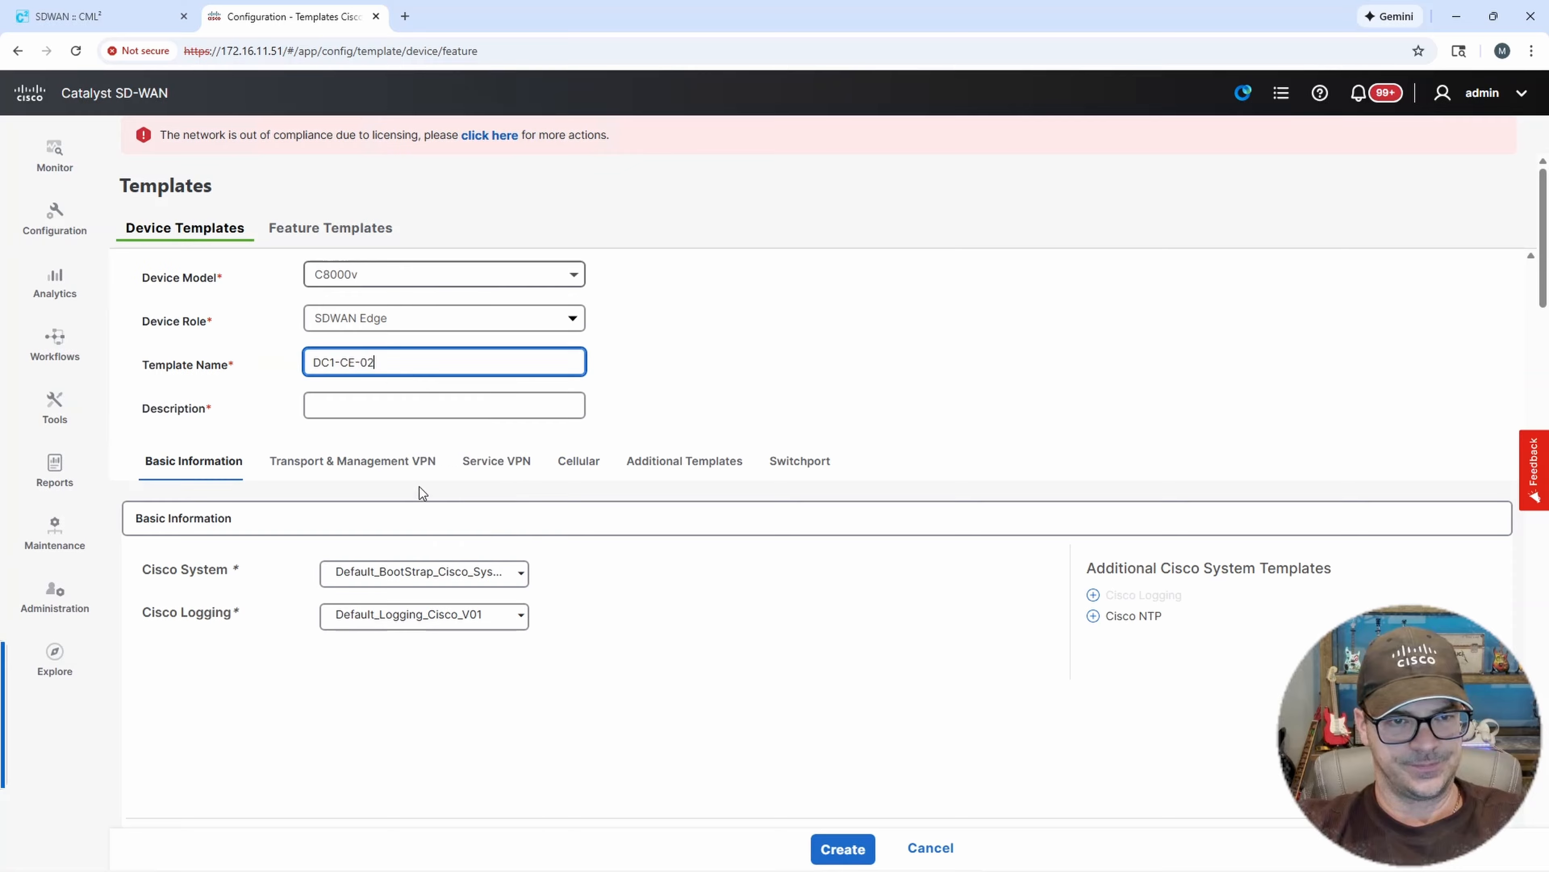
# Copy the template name into the description field as DC1-CE-02.
pyautogui.moveTo(397, 362); pyautogui.dragTo(224, 358)
pyautogui.hotkey('ctrl', 'c')
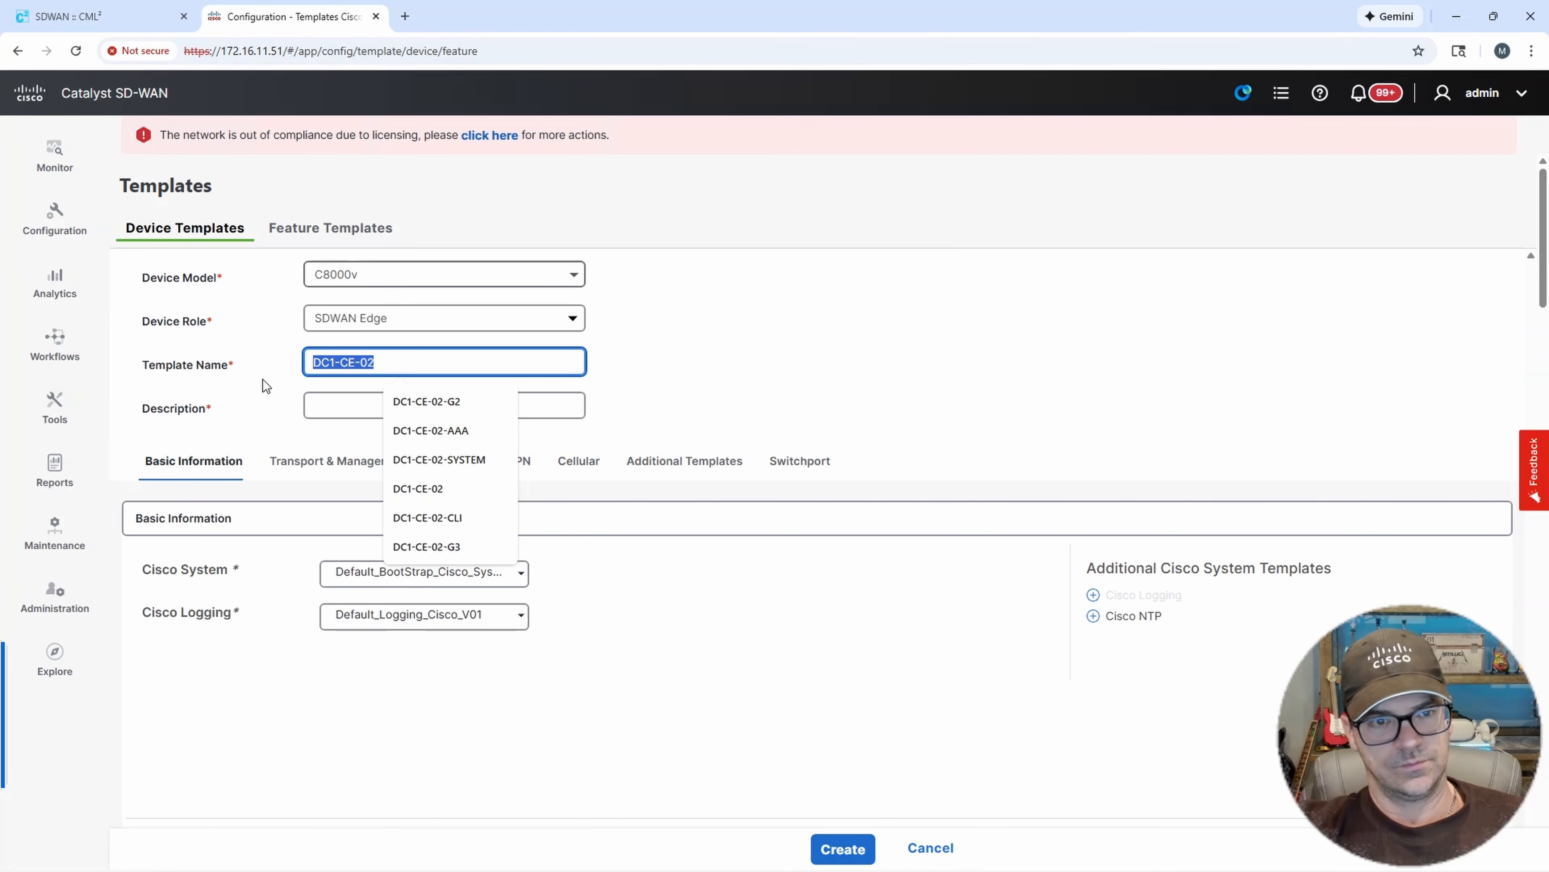
pyautogui.click(346, 405)
pyautogui.hotkey('ctrl', 'v')
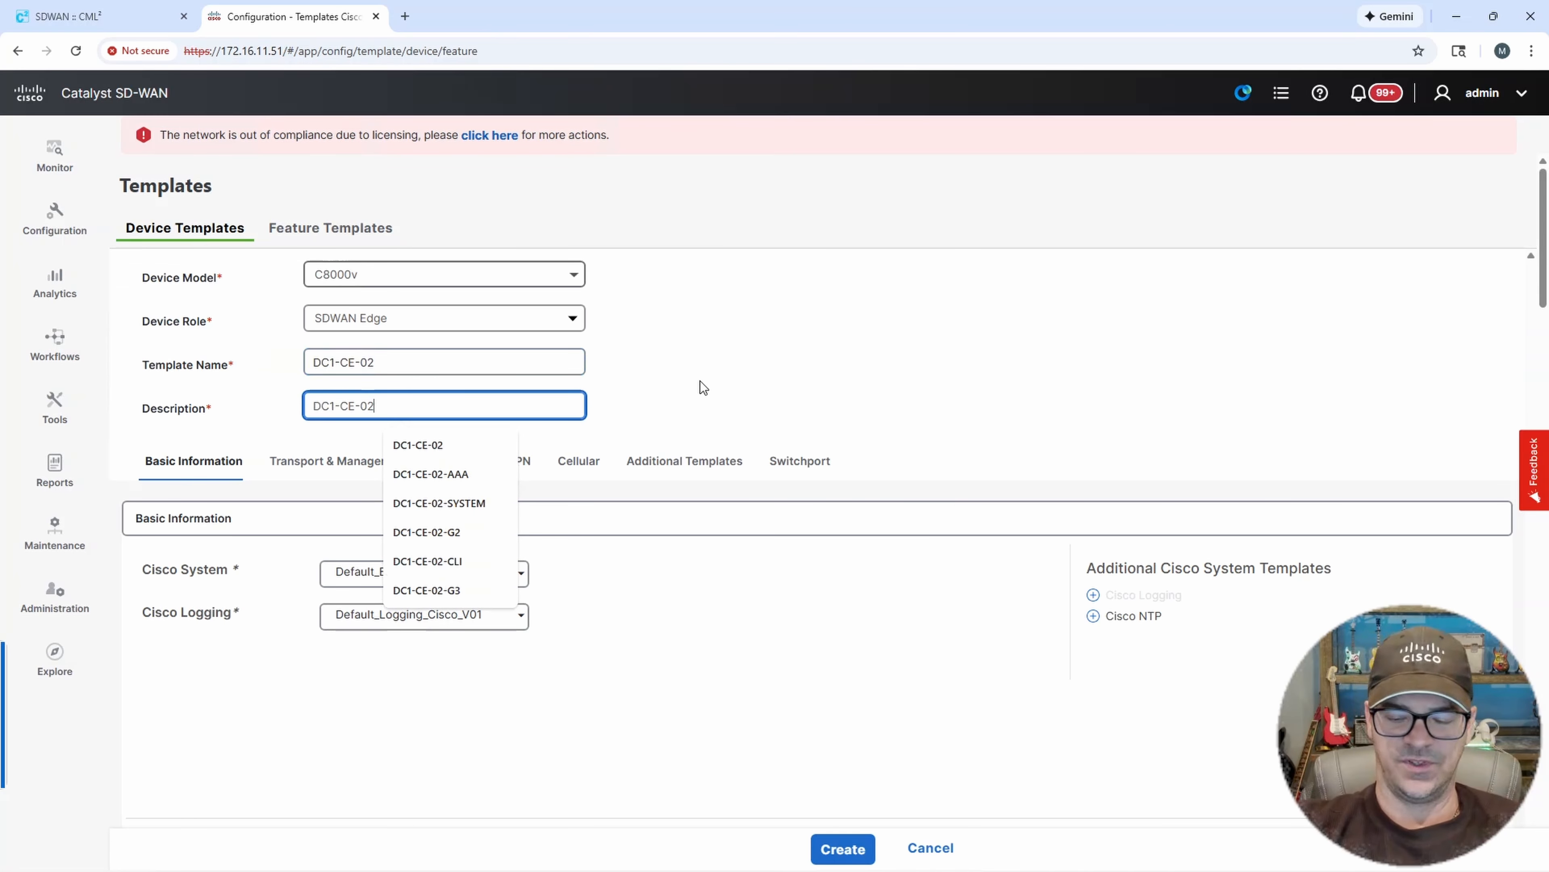
pyautogui.click(759, 382)
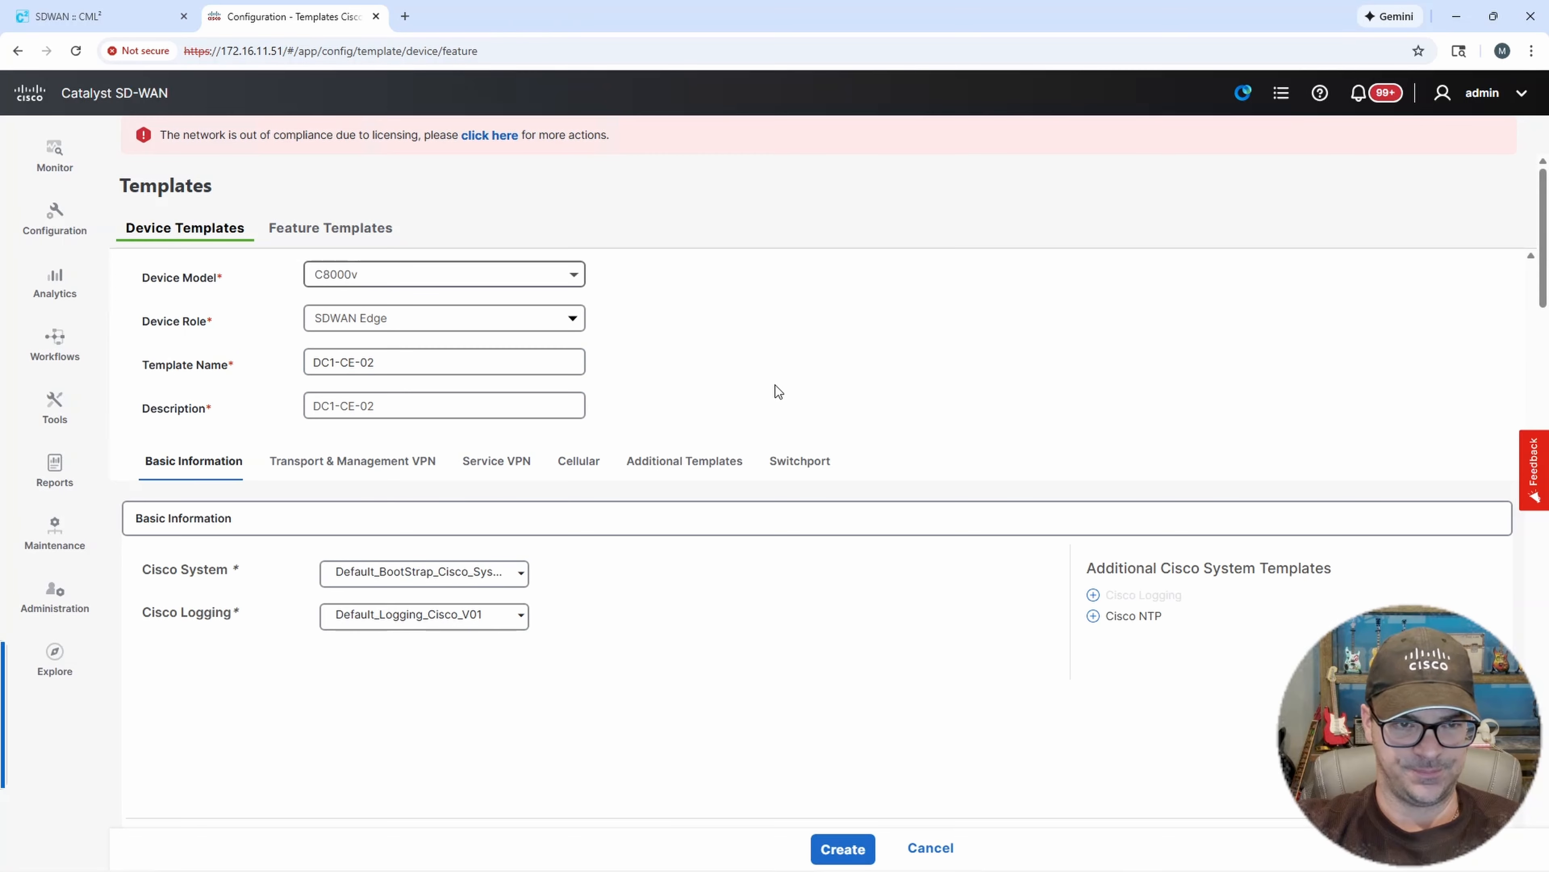
pyautogui.scroll(-1, 600, 501)
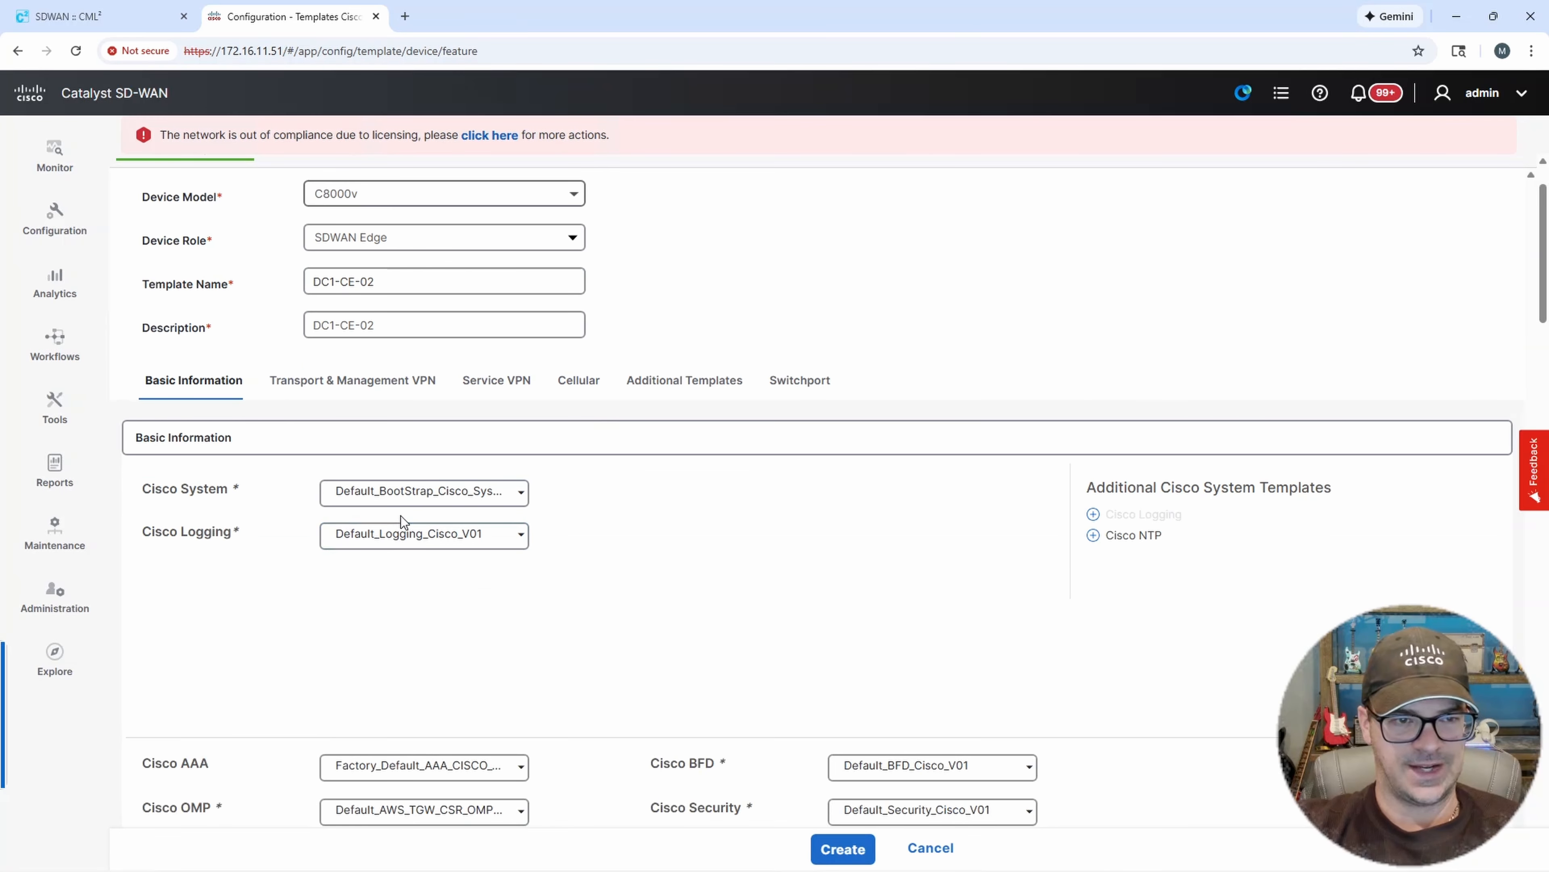
# Set Cisco System to DC1-CE-02-SYSTEM and Cisco AAA to DC1-CE-02-AAA in the basic information section.
pyautogui.click(411, 499)
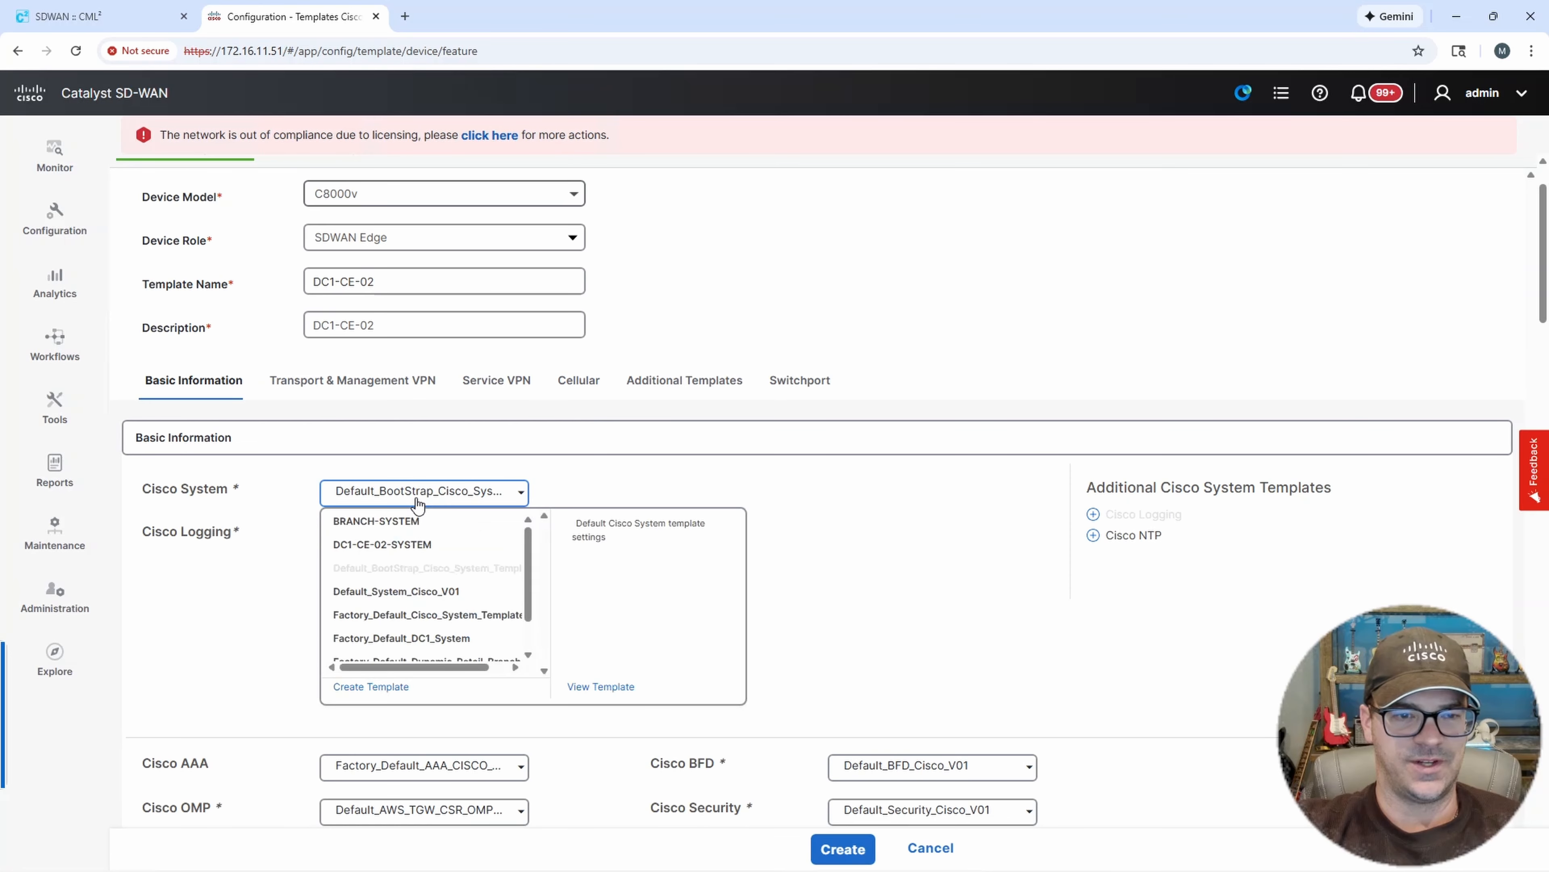
pyautogui.click(385, 546)
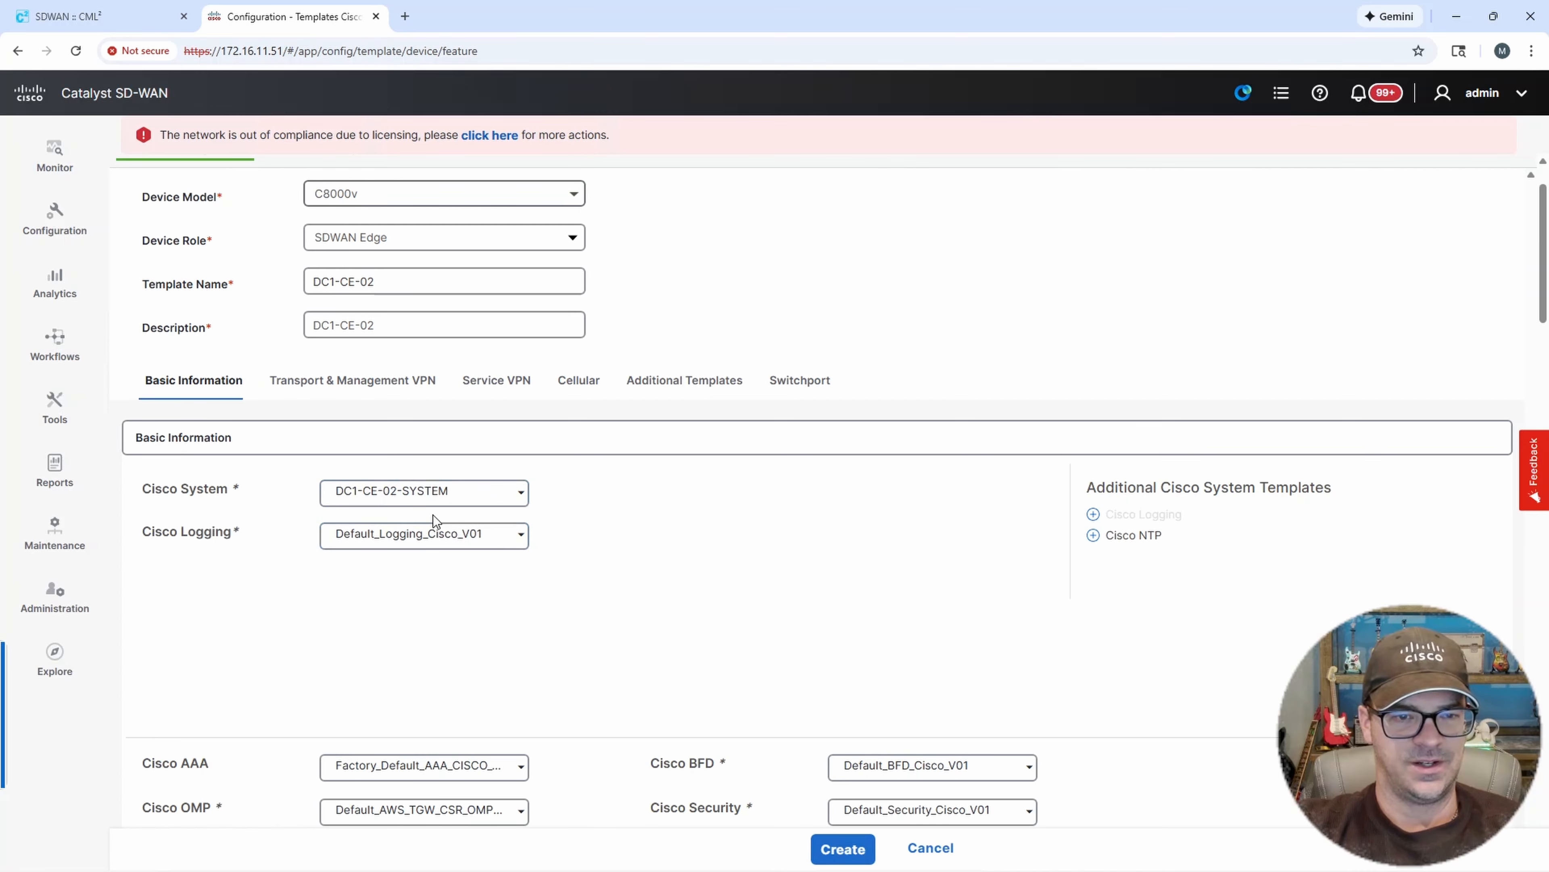
pyautogui.scroll(-2, 721, 533)
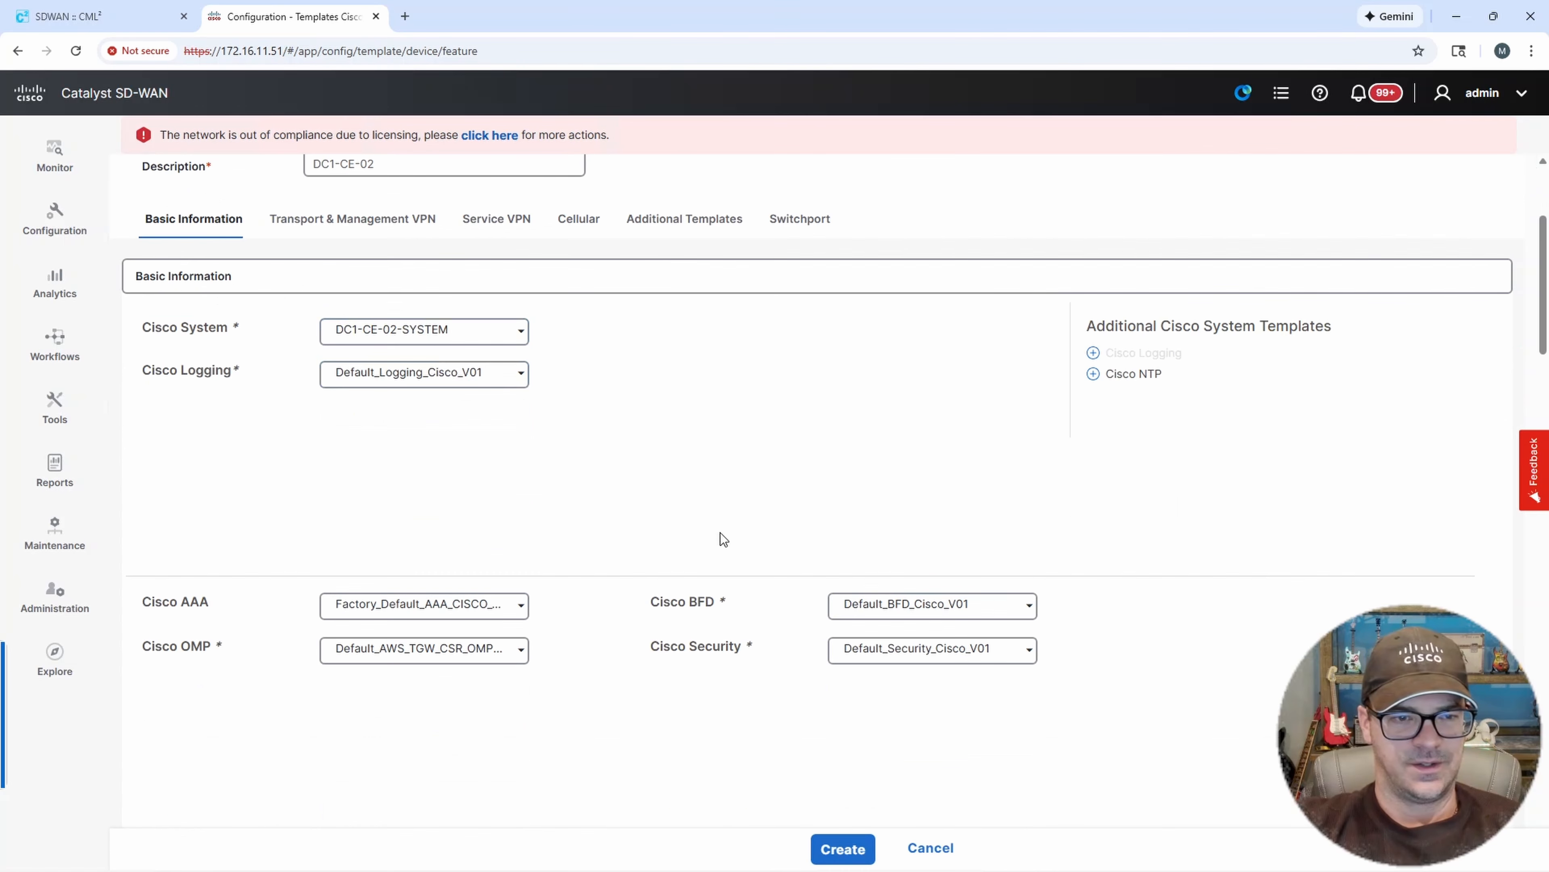
pyautogui.click(519, 604)
pyautogui.click(366, 681)
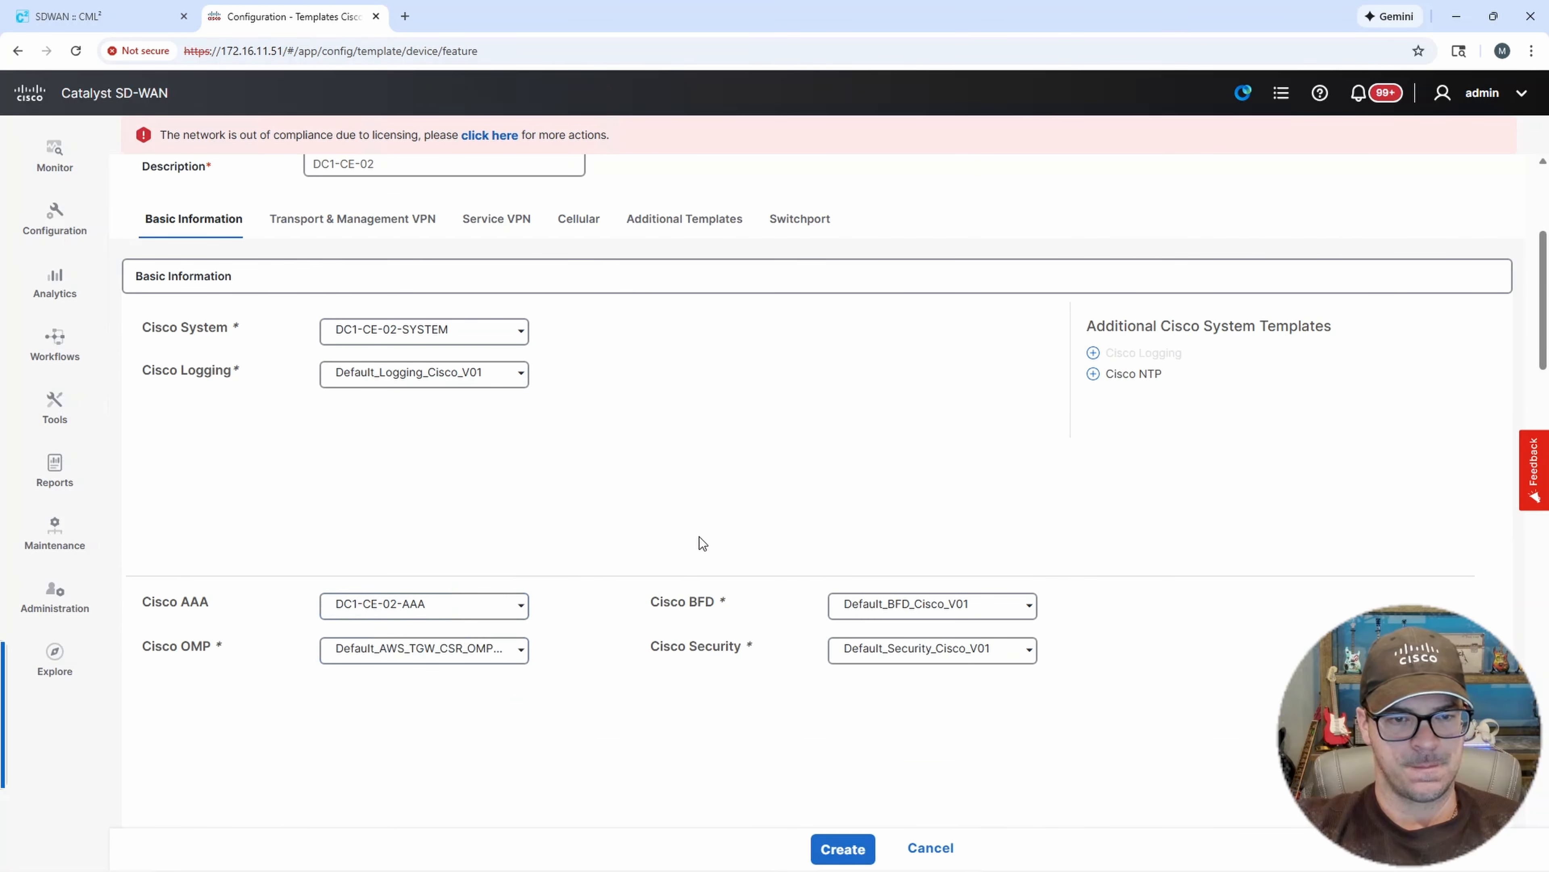
# Set Cisco VPN 0 to DC1-CE-02-VPN0 and its VPN Interface Ethernet to DC1-CE-02-G2.
pyautogui.scroll(-4, 700, 541)
pyautogui.scroll(-2, 700, 537)
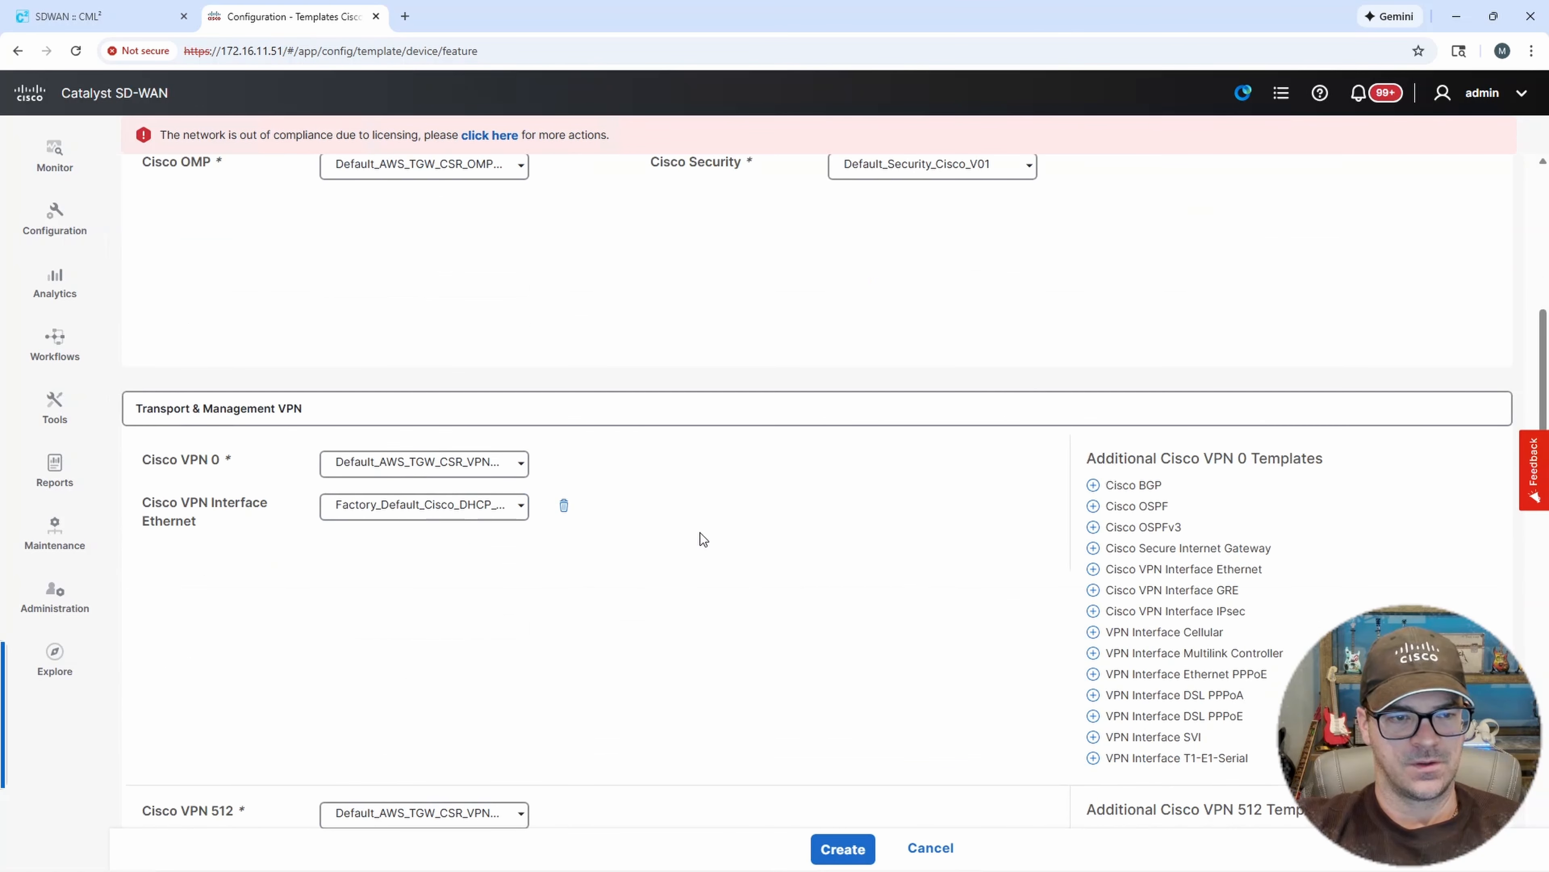
pyautogui.click(508, 471)
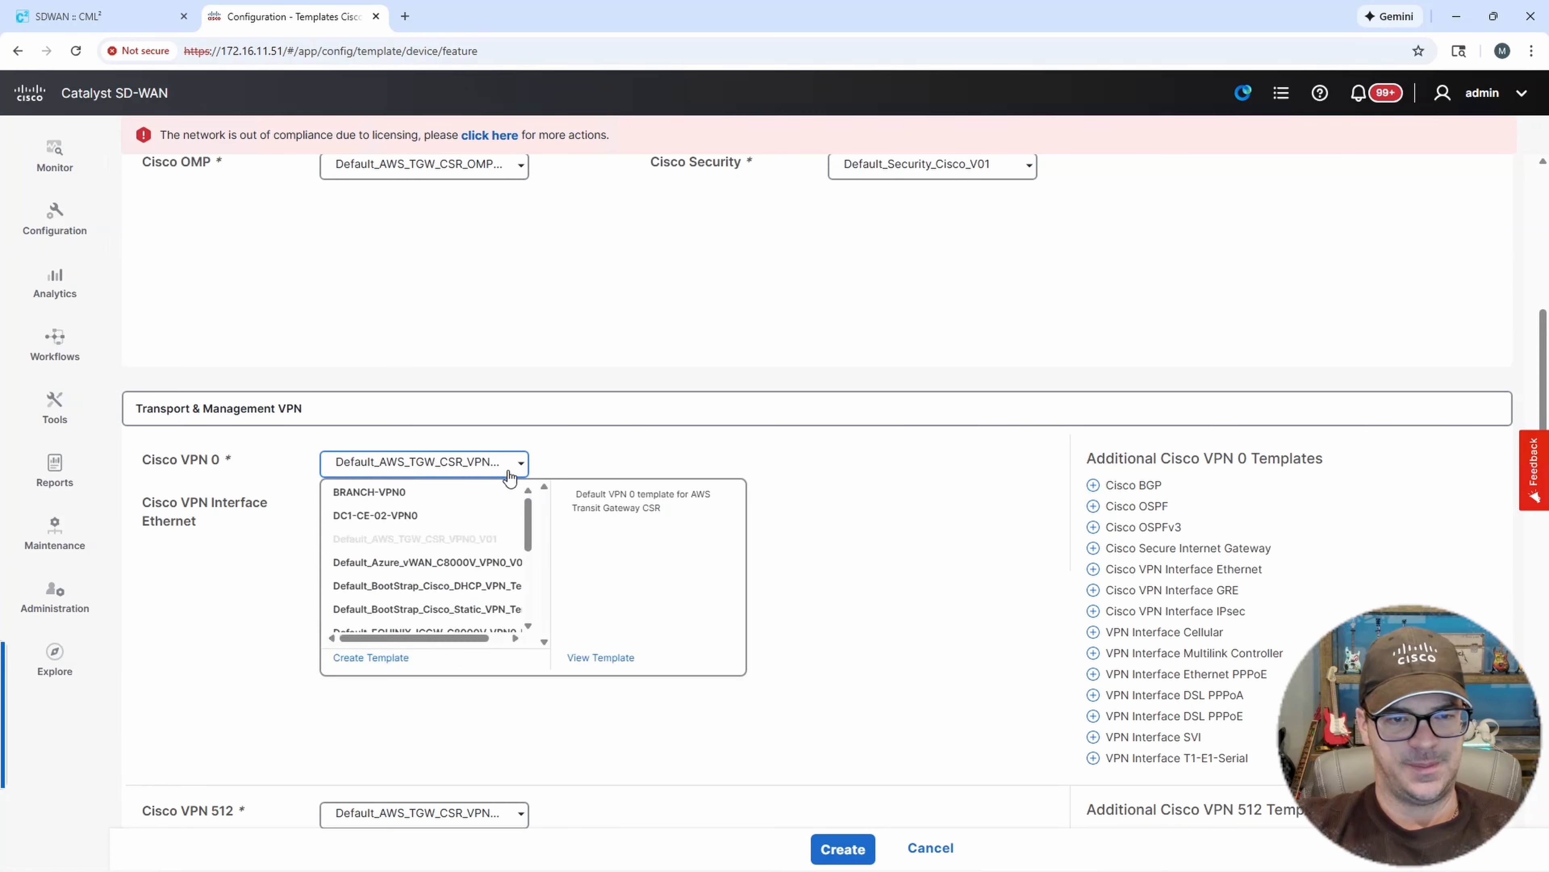
pyautogui.click(391, 516)
pyautogui.click(516, 506)
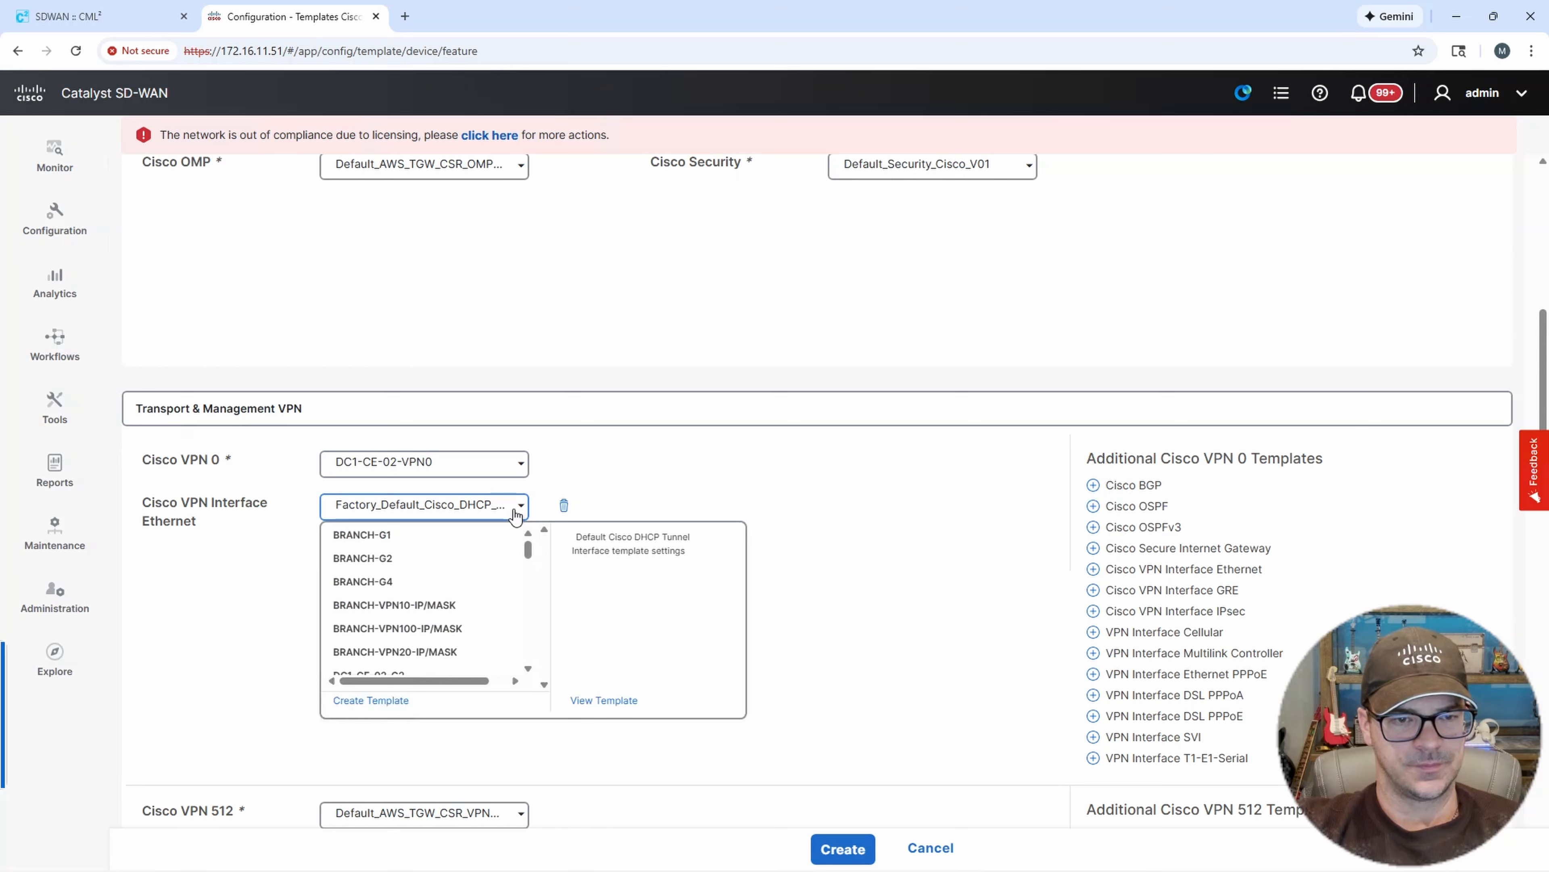
pyautogui.moveTo(527, 547); pyautogui.dragTo(531, 567)
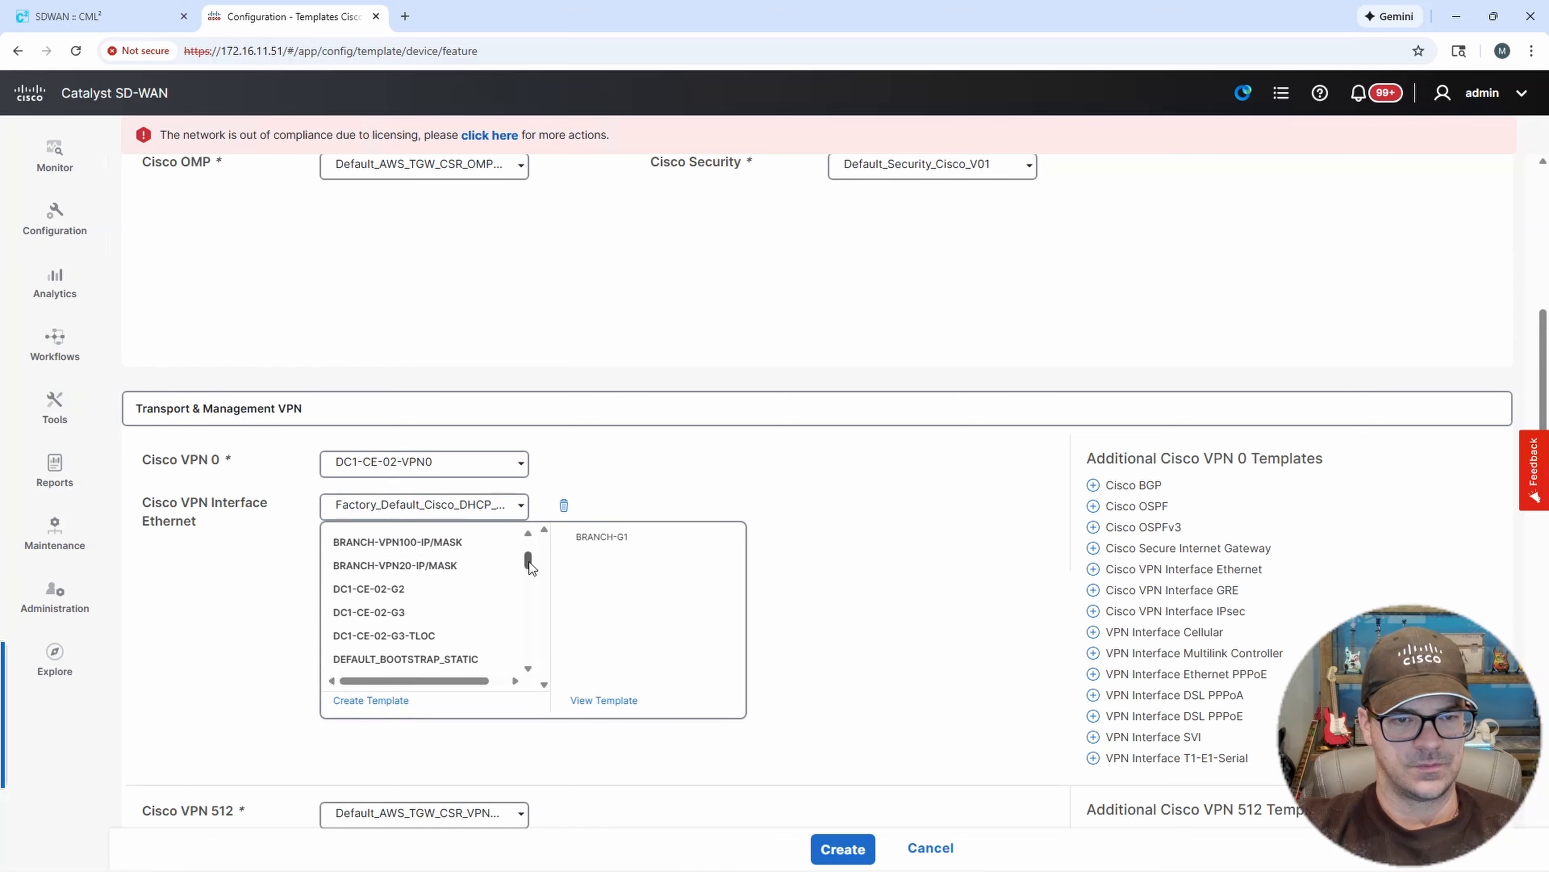
pyautogui.click(401, 591)
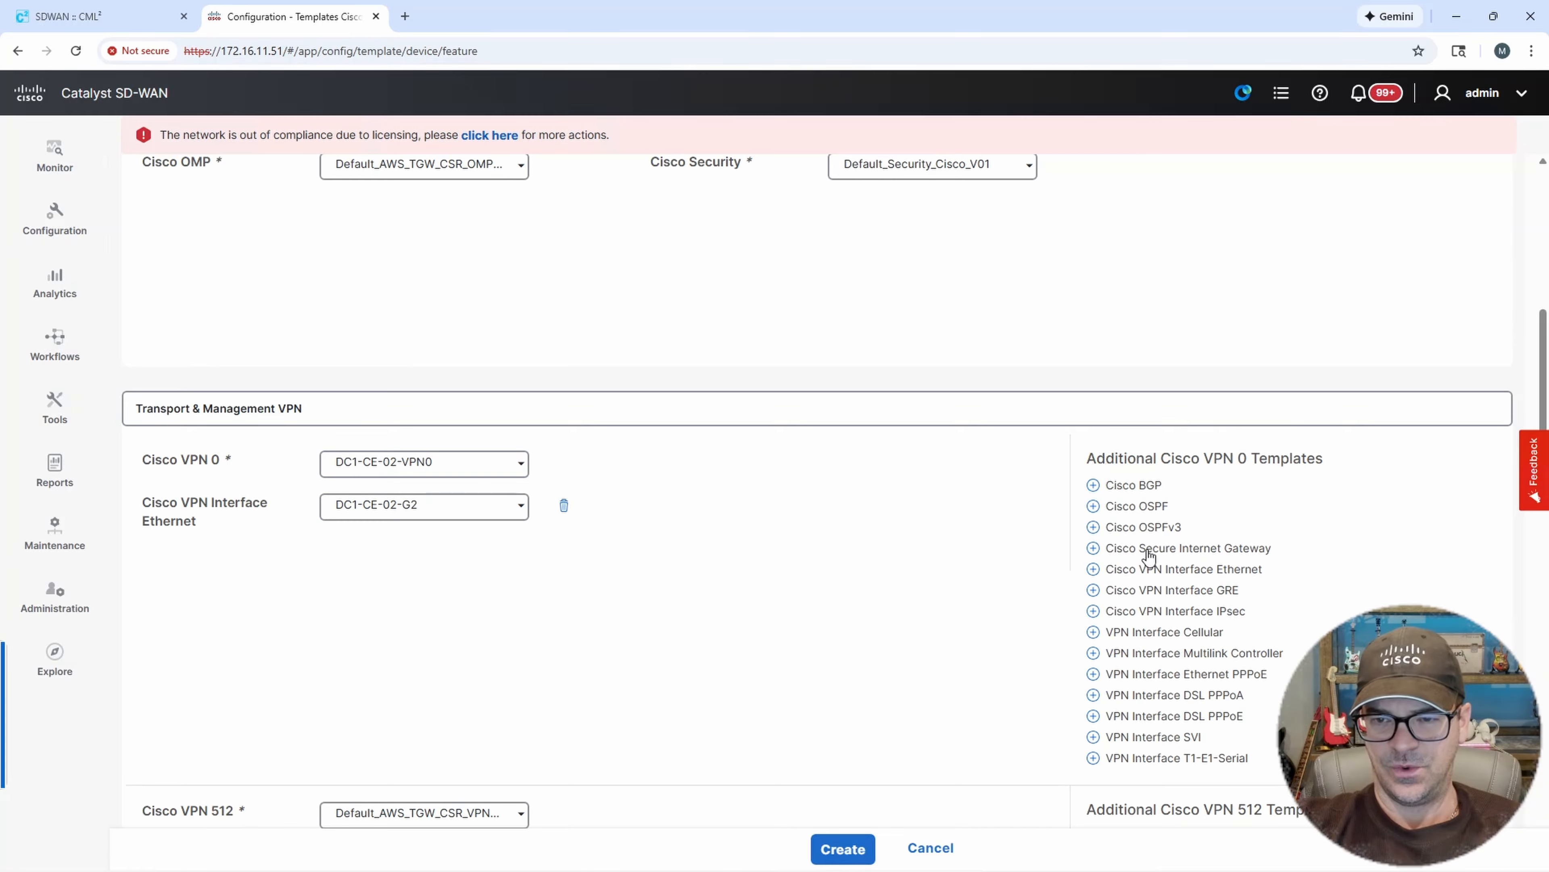
# Add two more Cisco VPN Interface Ethernet templates and set them to DC1-CE-02-G3 and DC1-CE-02-G3-TLOC.
pyautogui.click(1179, 570)
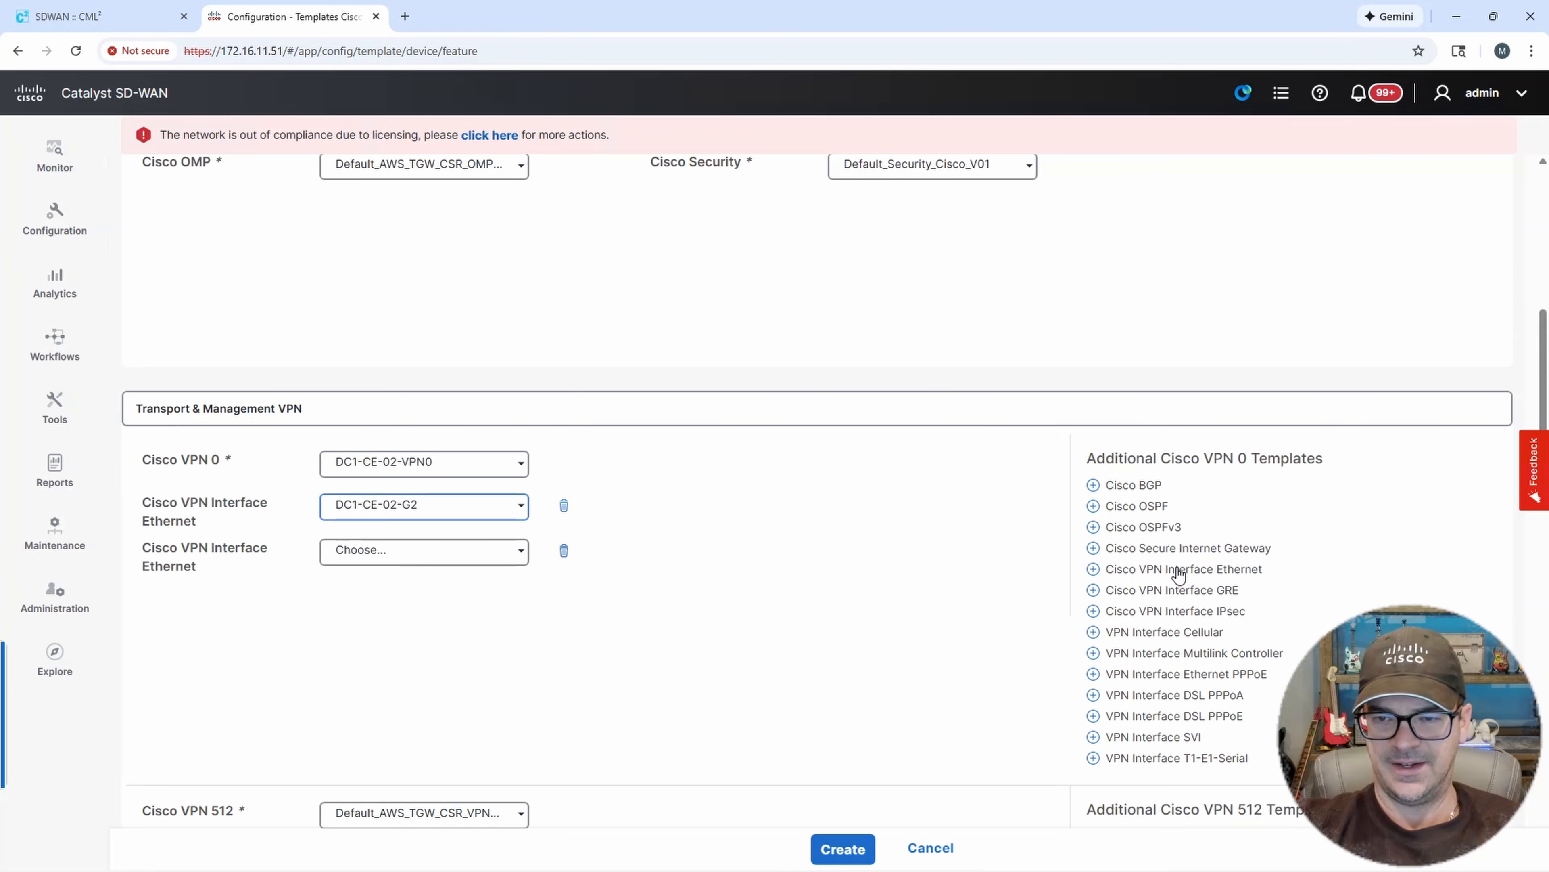
pyautogui.click(1178, 572)
pyautogui.click(521, 553)
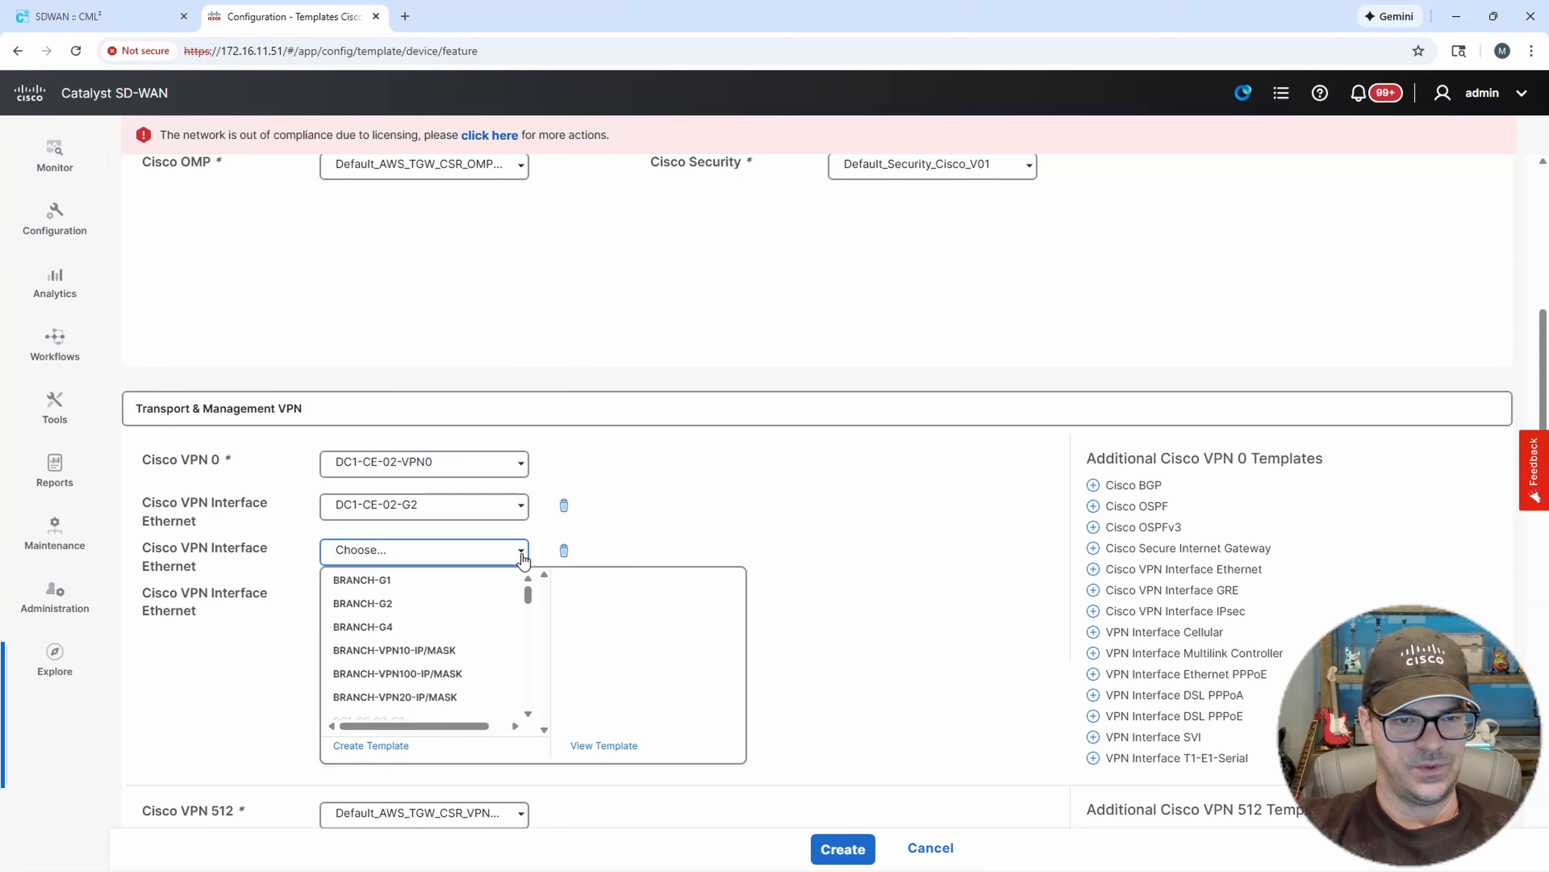
pyautogui.moveTo(528, 593); pyautogui.dragTo(527, 606)
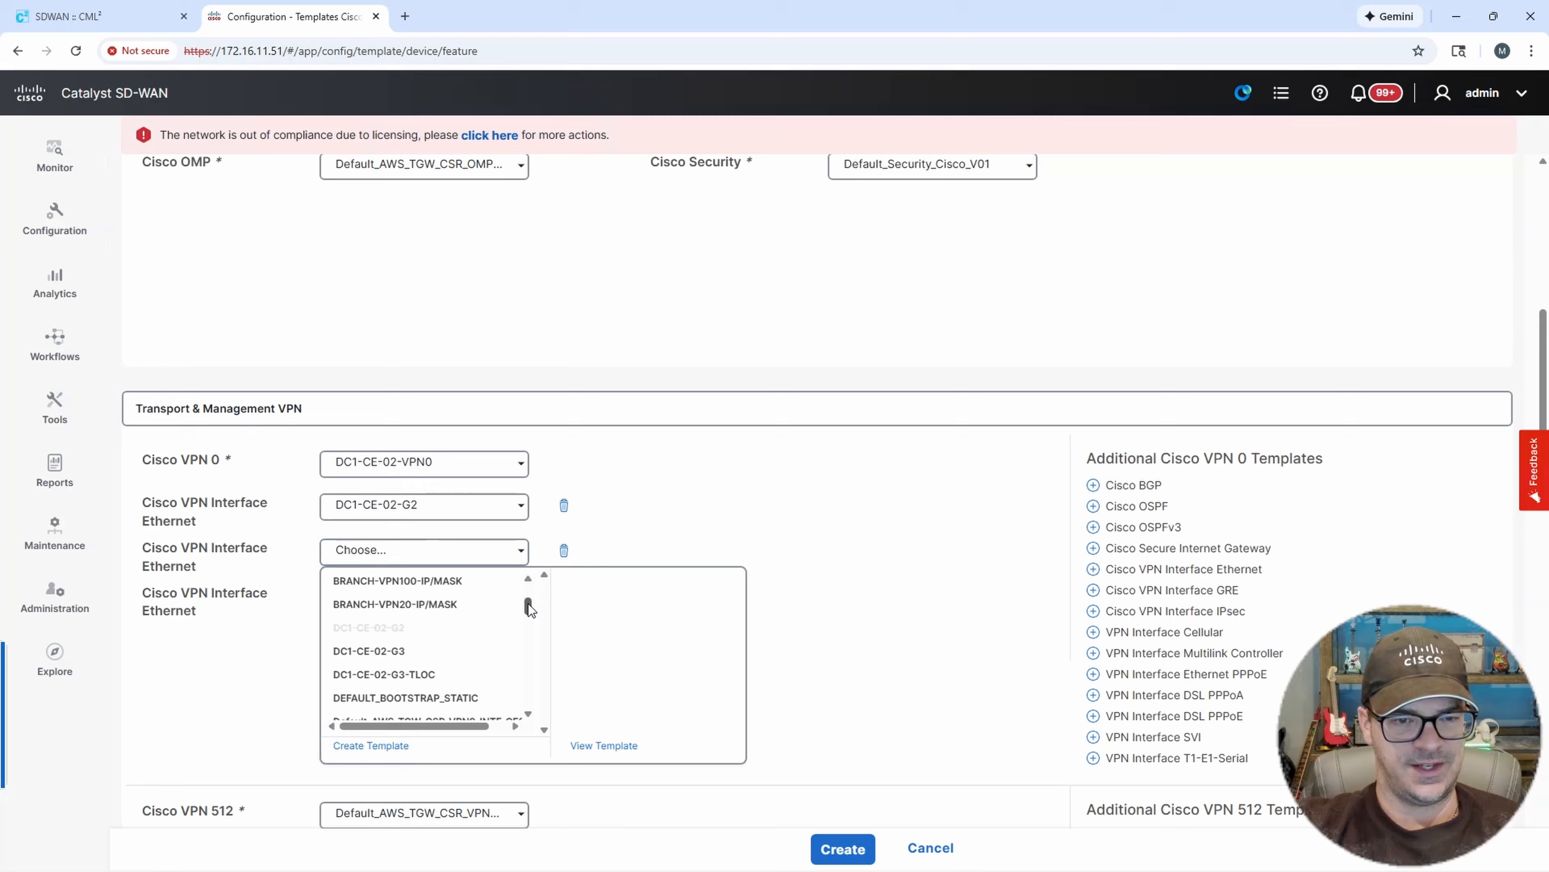
pyautogui.click(405, 650)
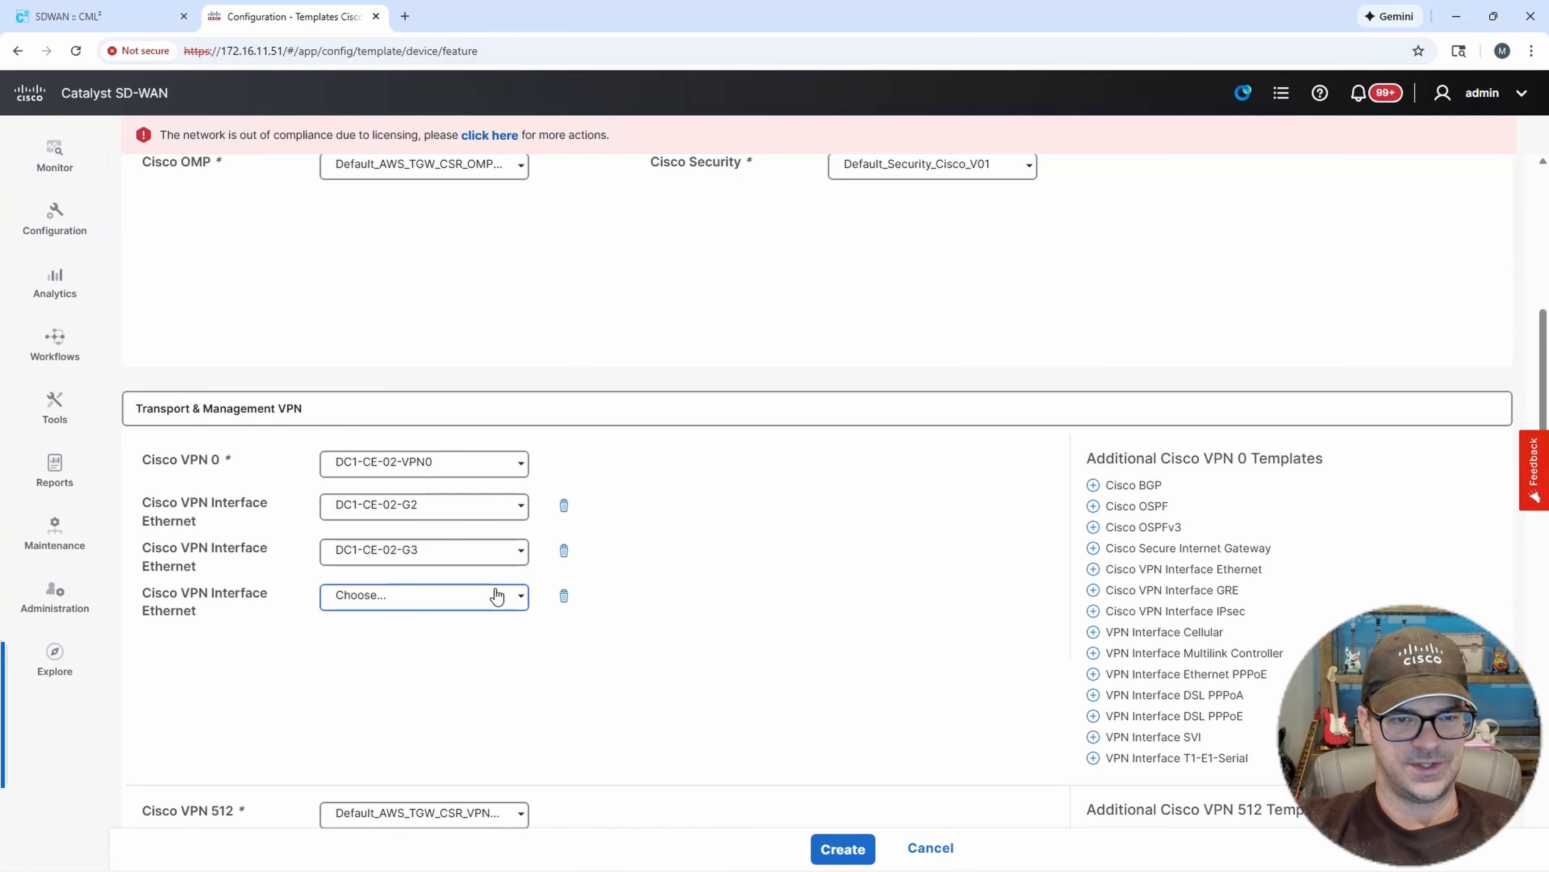
pyautogui.click(521, 604)
pyautogui.moveTo(530, 643); pyautogui.dragTo(528, 654)
pyautogui.click(421, 735)
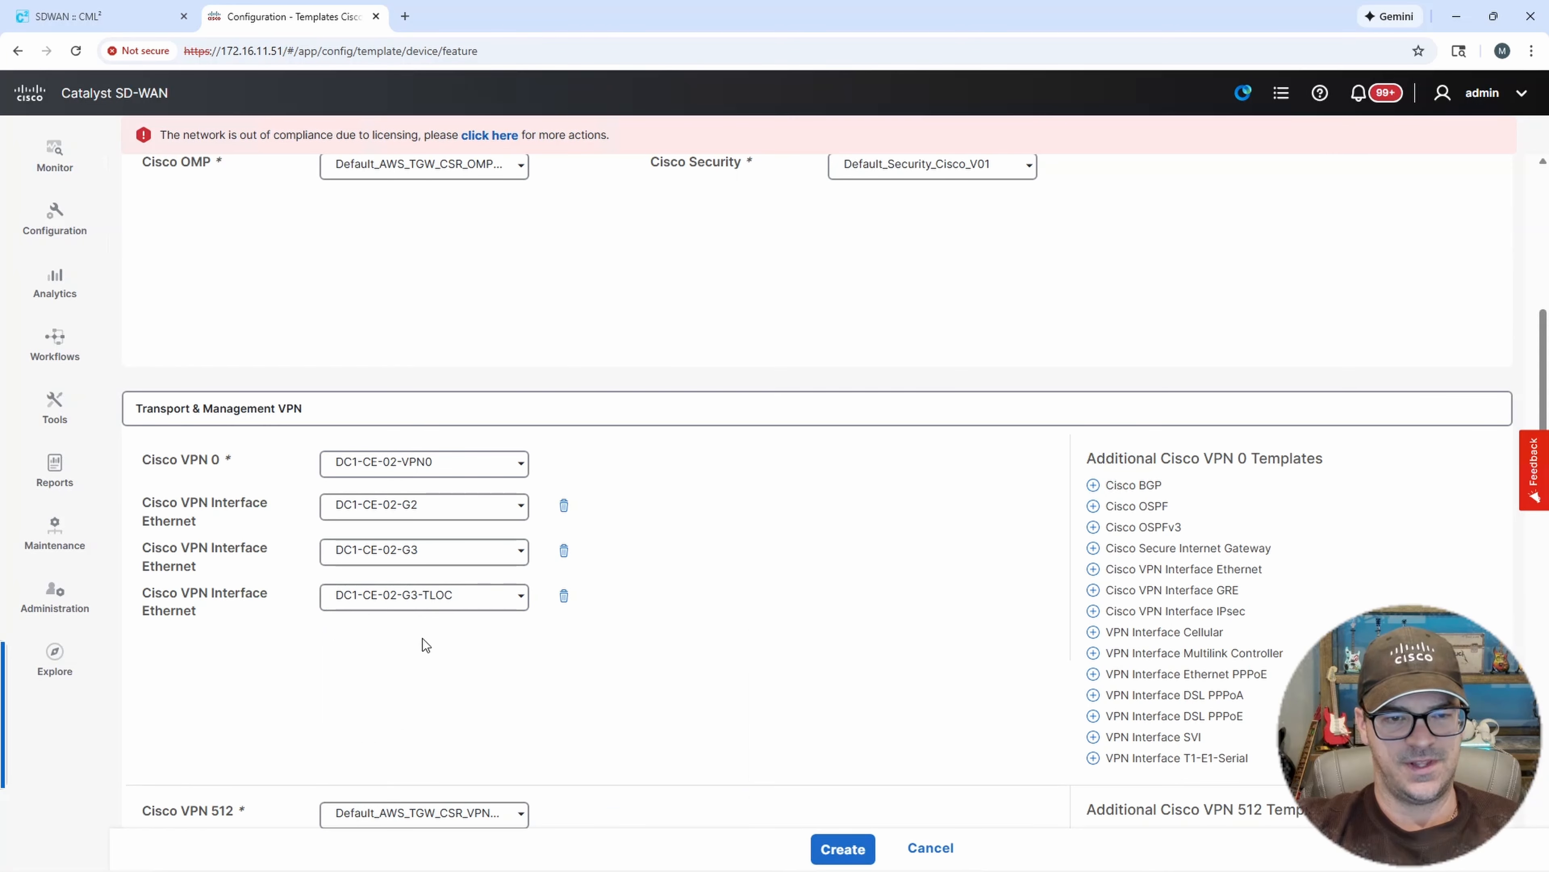
# Set the CLI Add-On Template to DC1-CE-02-CLI and create the device template.
pyautogui.scroll(-1, 860, 526)
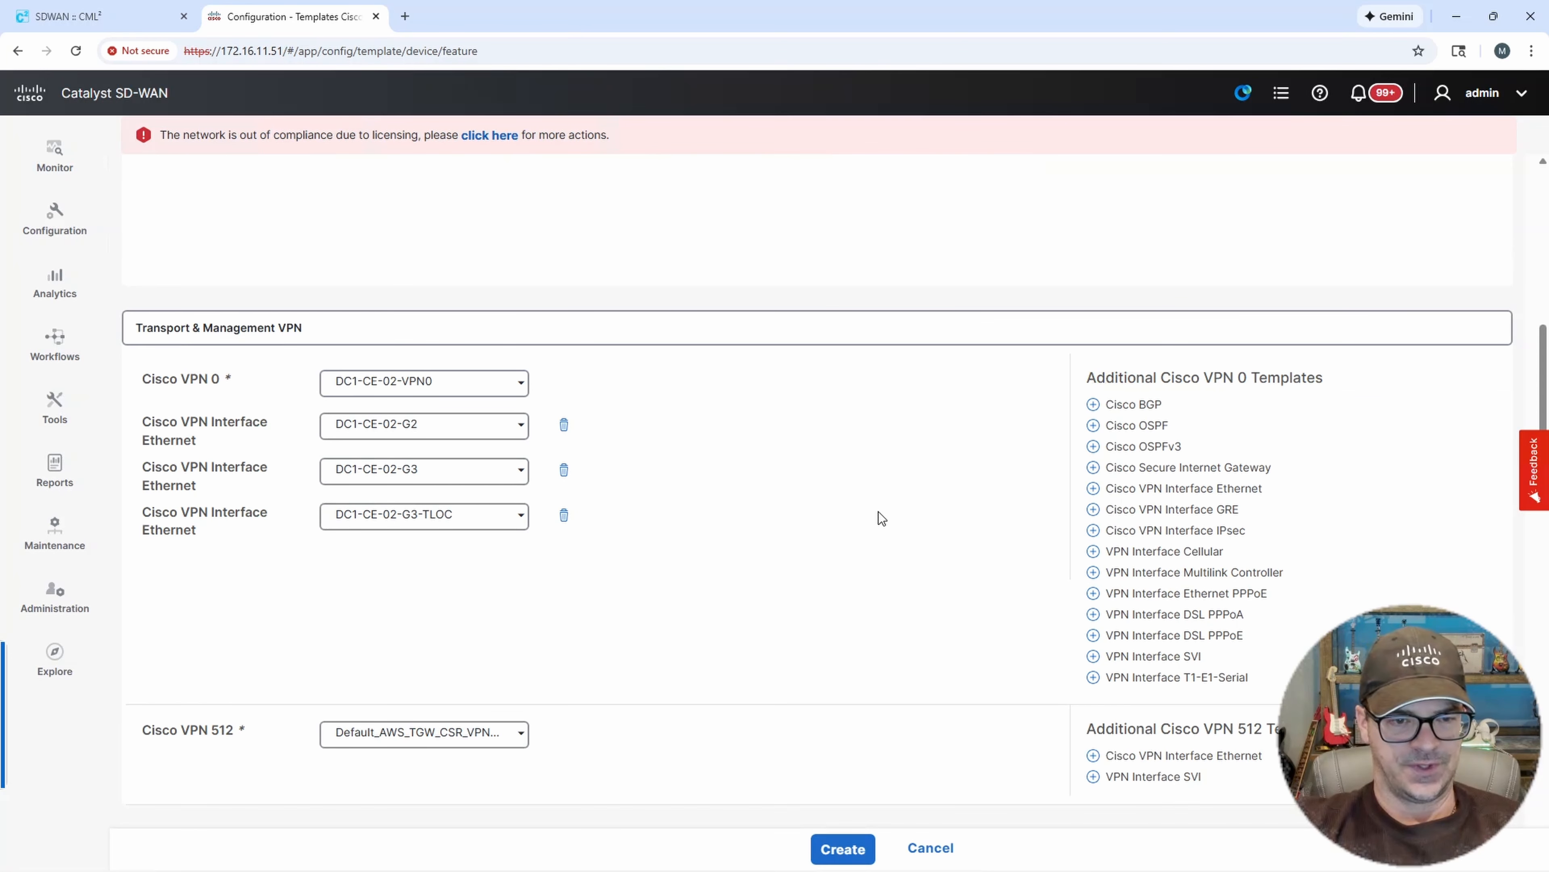
pyautogui.scroll(-2, 876, 508)
pyautogui.scroll(-15, 876, 509)
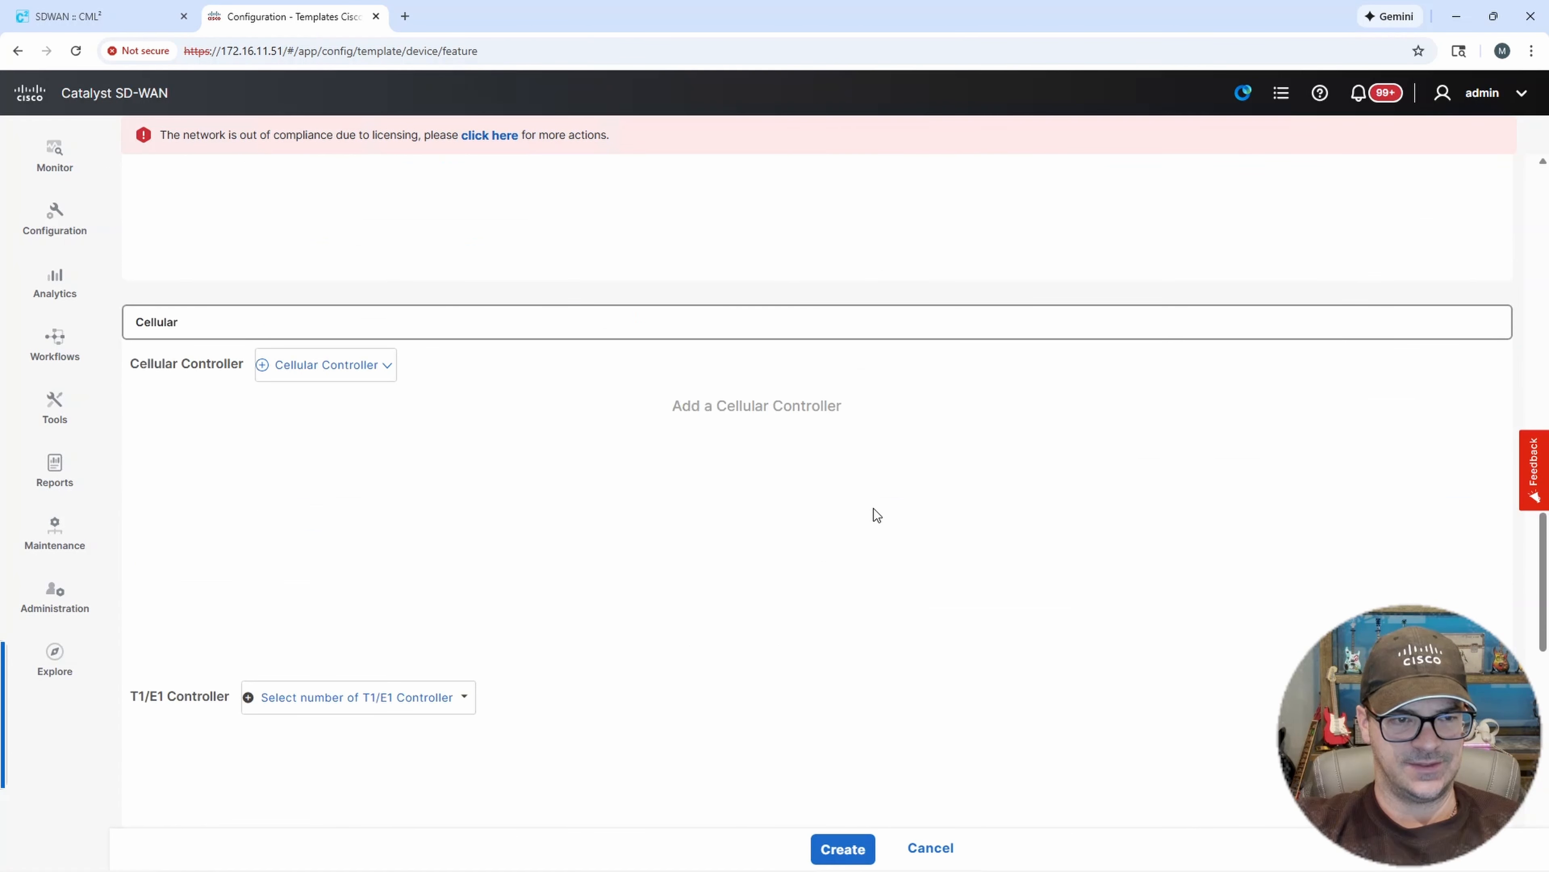
pyautogui.scroll(-10, 868, 505)
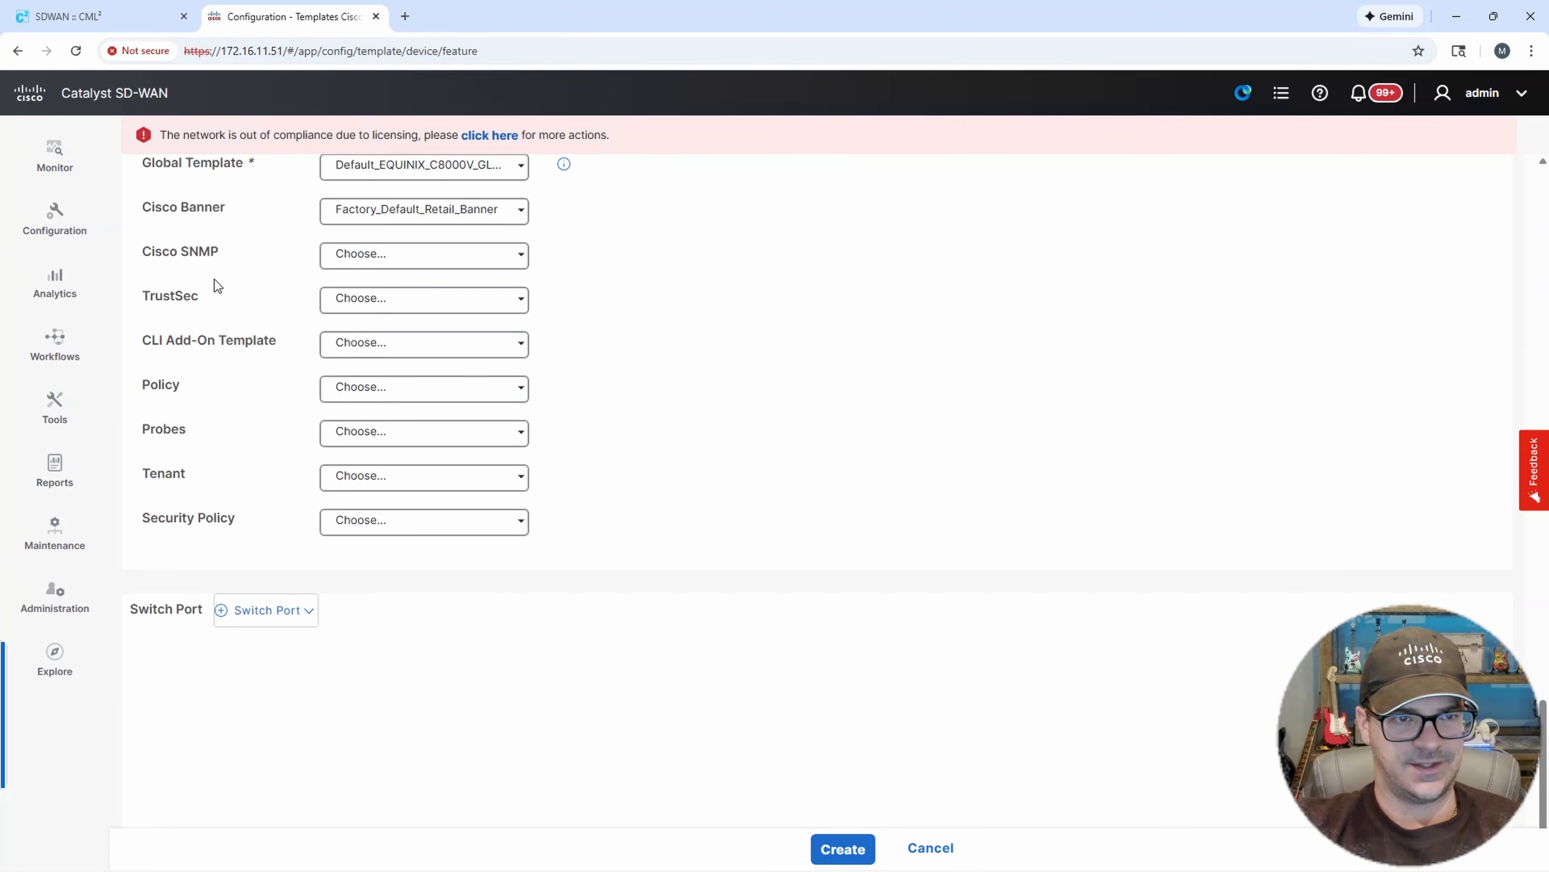
pyautogui.click(384, 349)
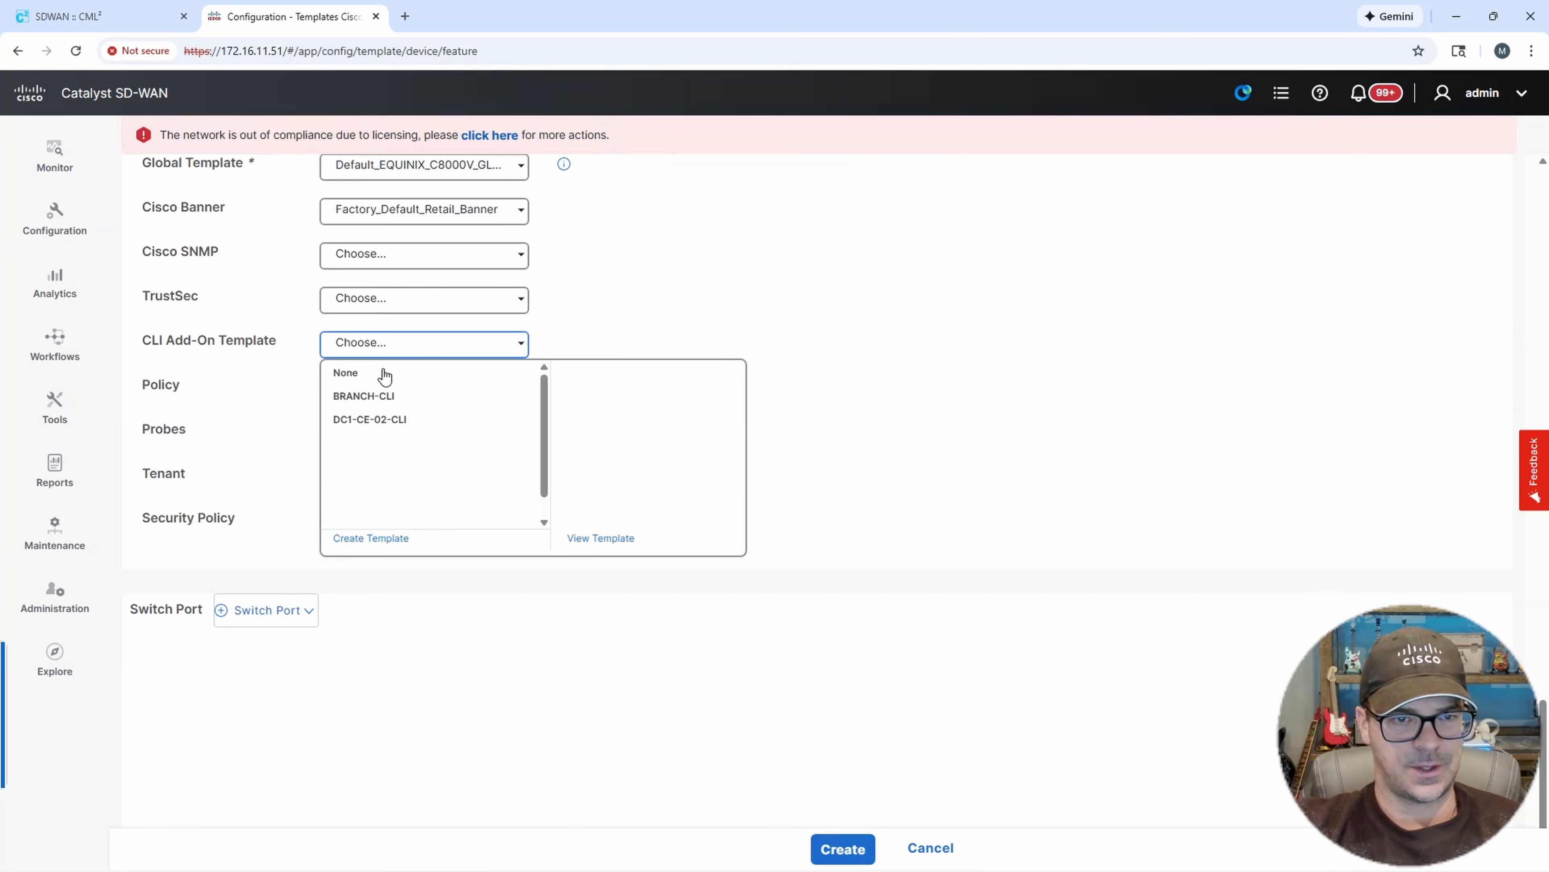
pyautogui.click(373, 423)
pyautogui.click(841, 848)
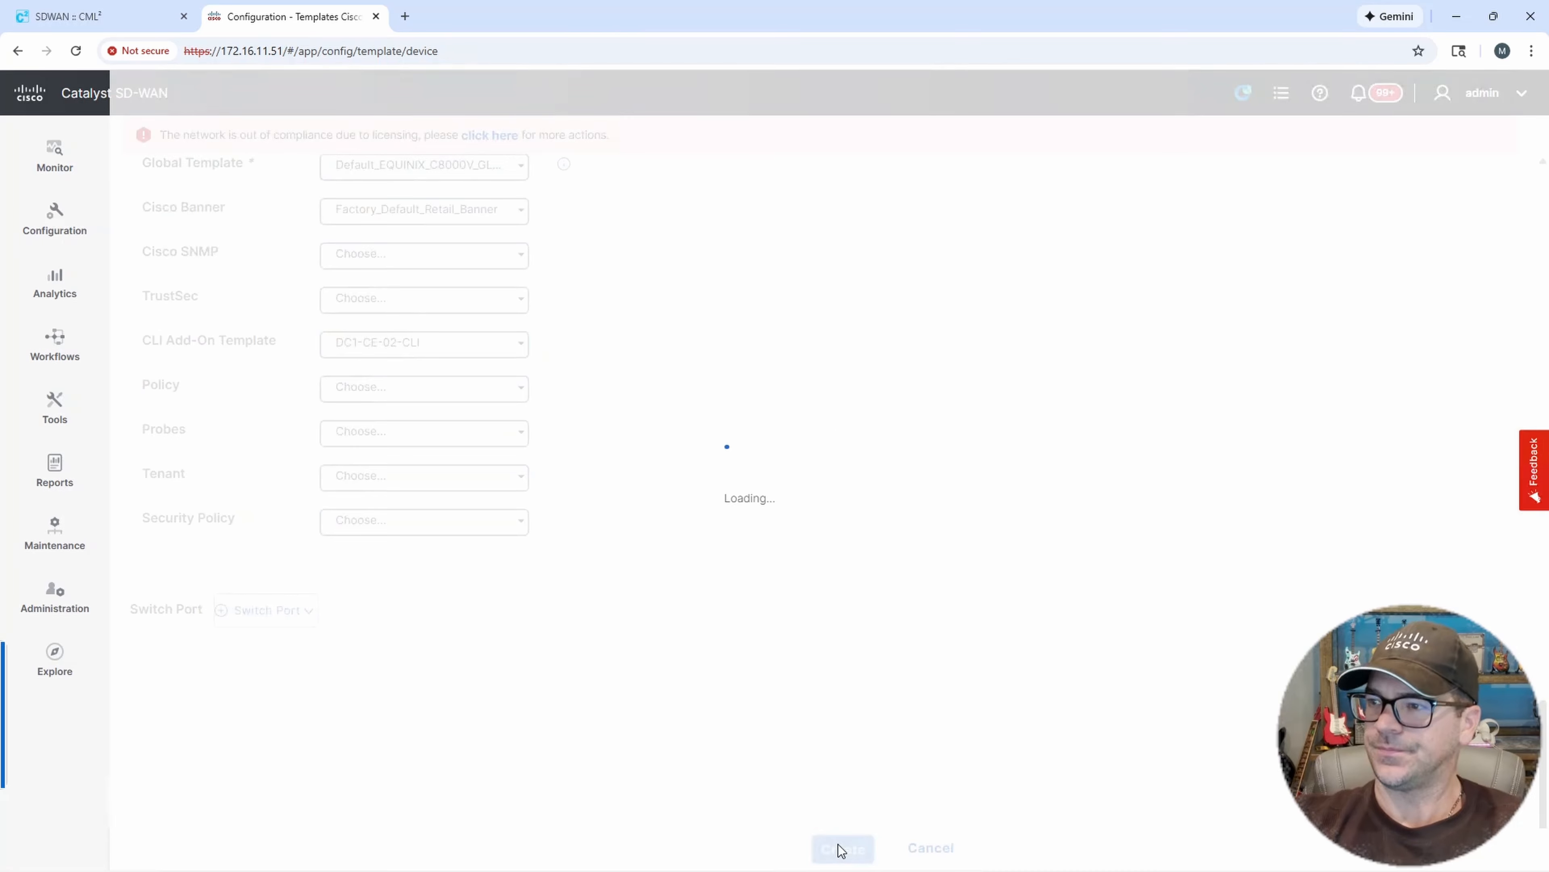
# Attach the DC1-CE-02 device to the DC1-CE-02 device template.
pyautogui.scroll(-2, 792, 578)
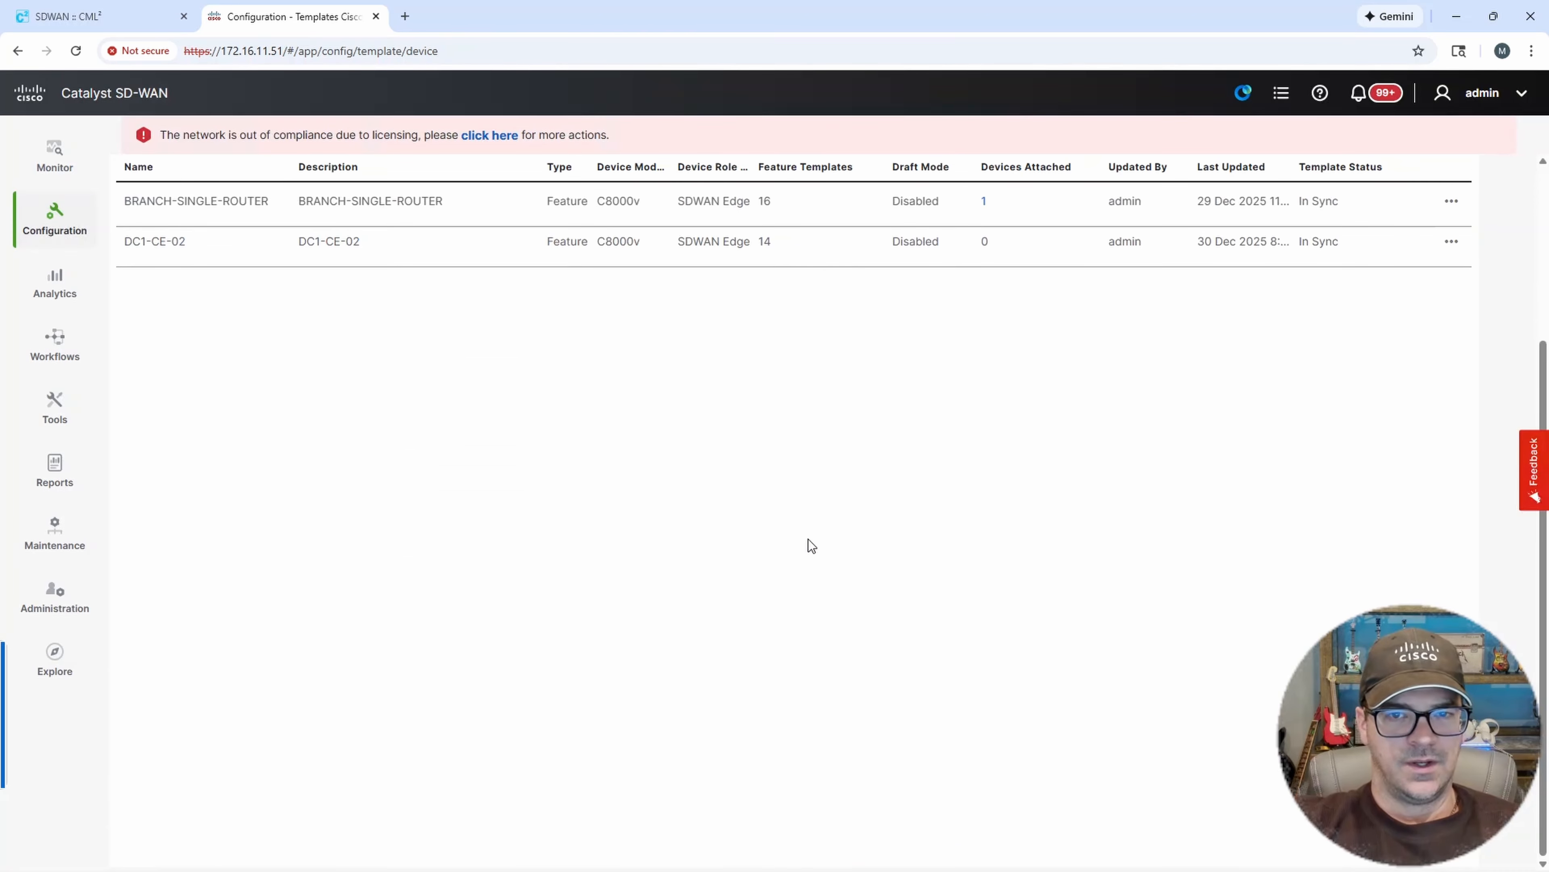
pyautogui.scroll(4, 804, 543)
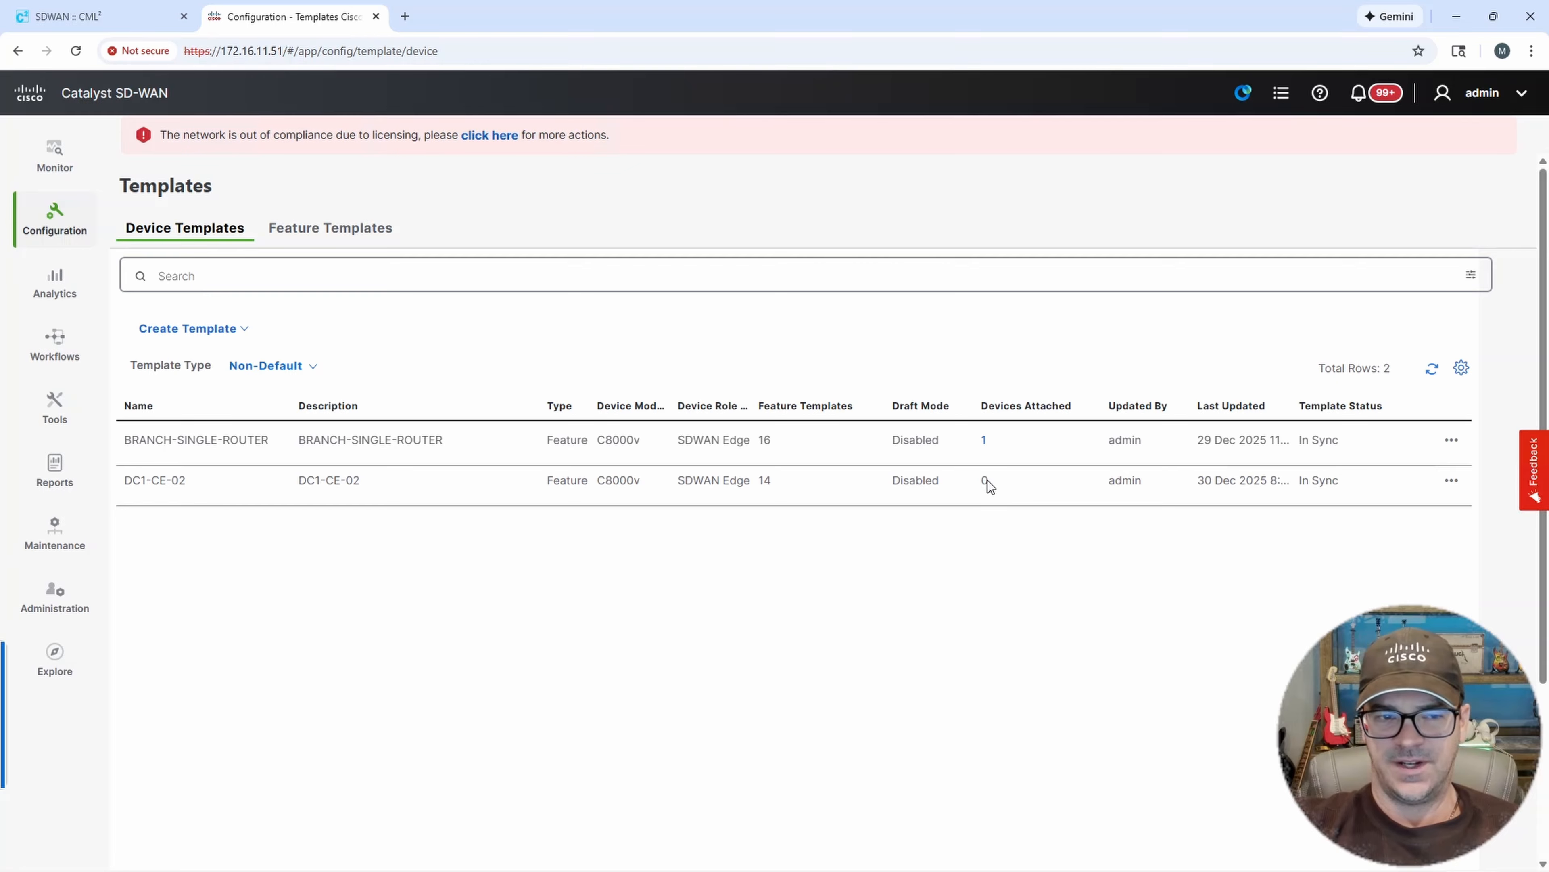
pyautogui.click(1451, 479)
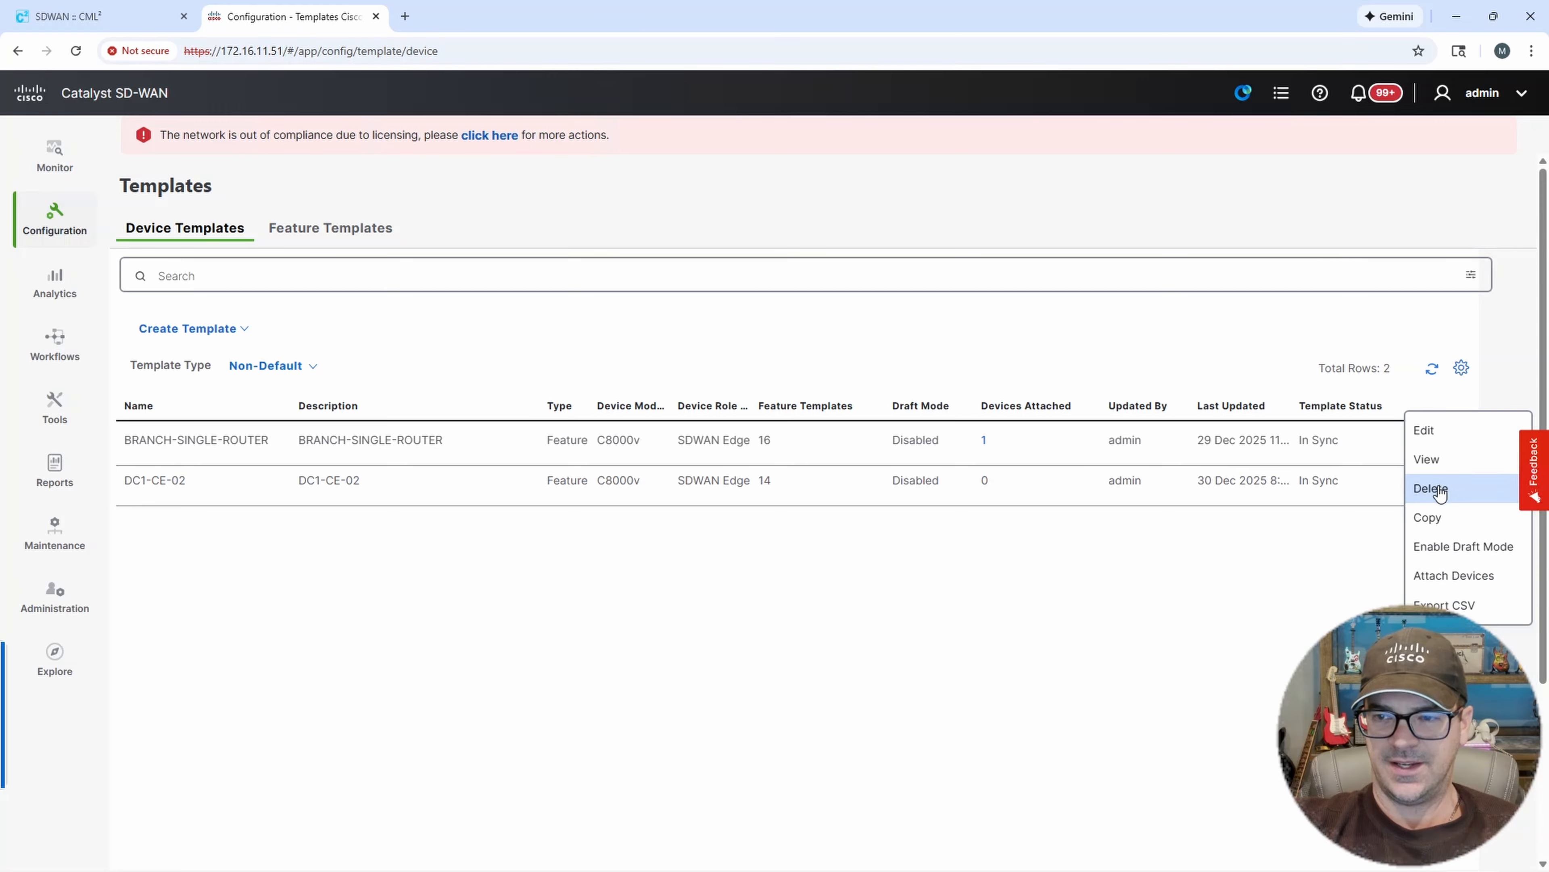
pyautogui.click(1445, 579)
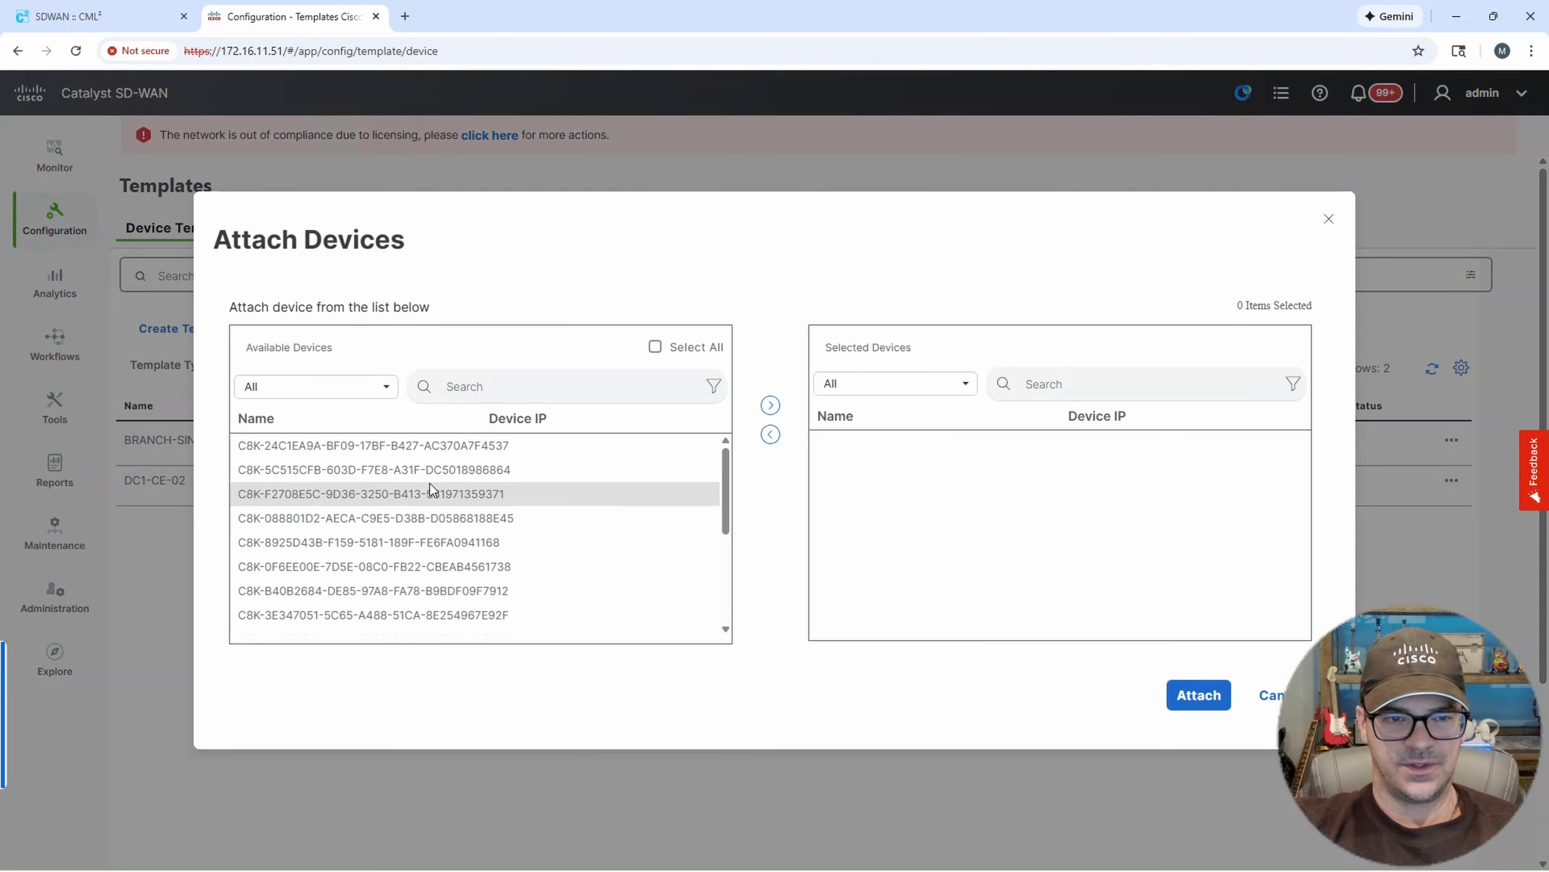
pyautogui.scroll(-5, 415, 550)
pyautogui.click(311, 574)
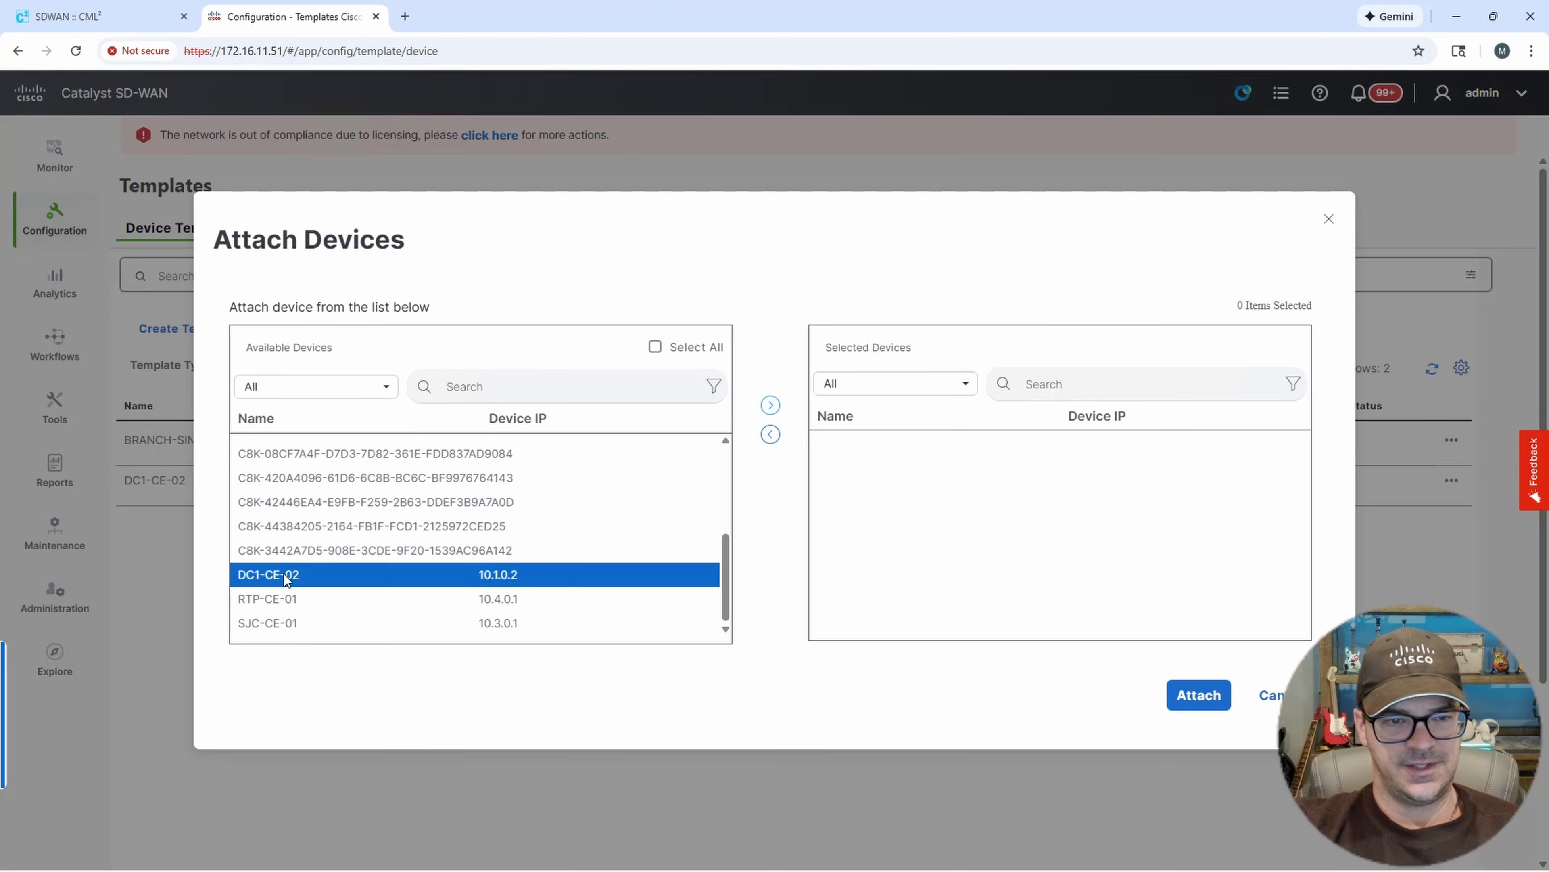
pyautogui.click(770, 405)
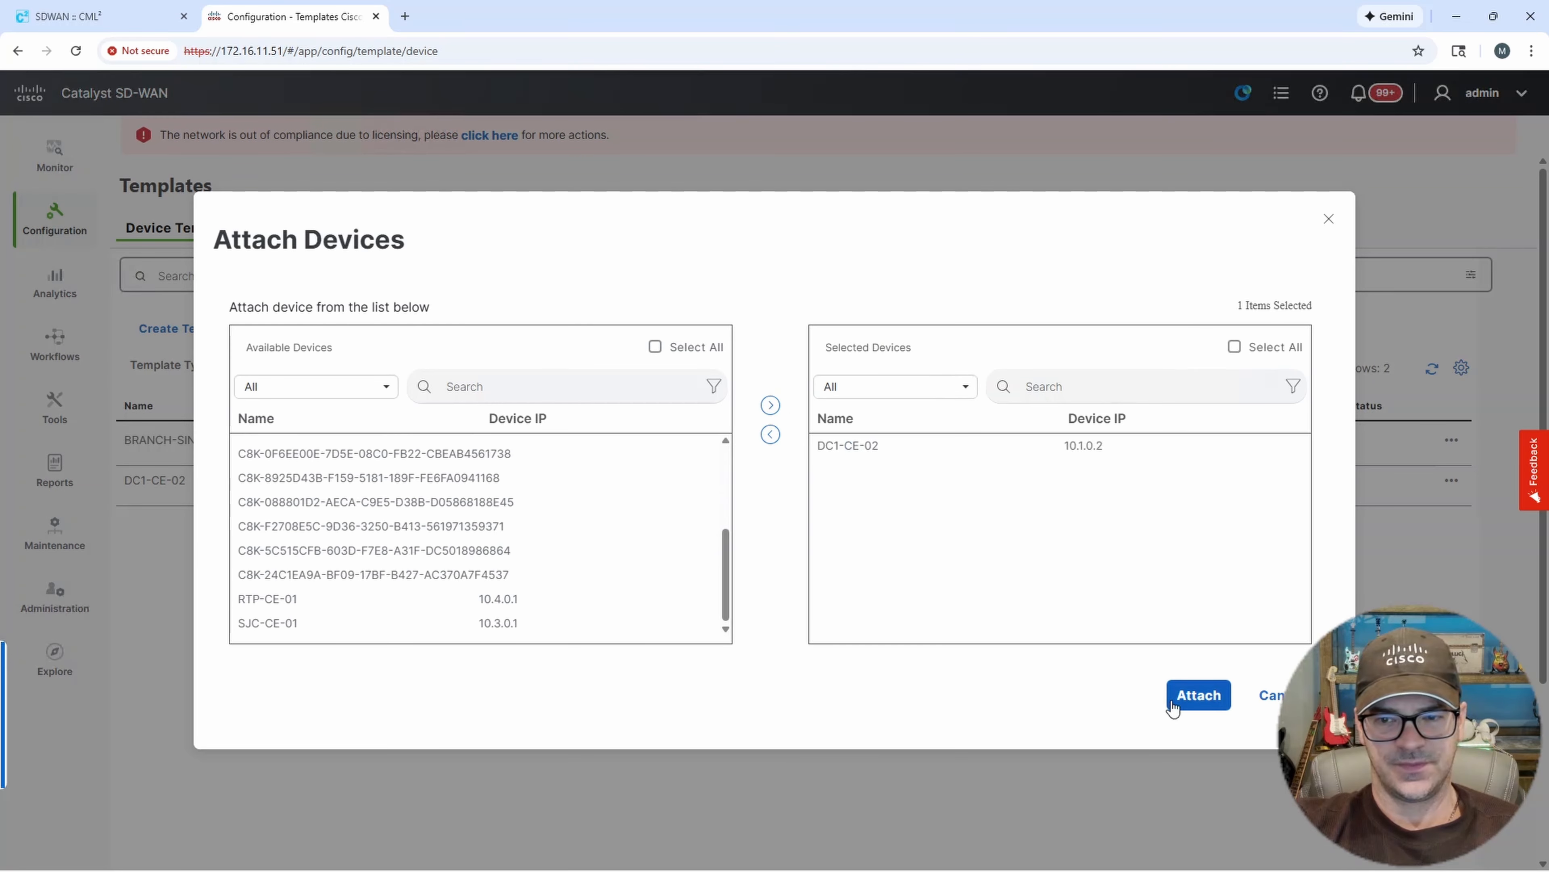
pyautogui.click(1199, 701)
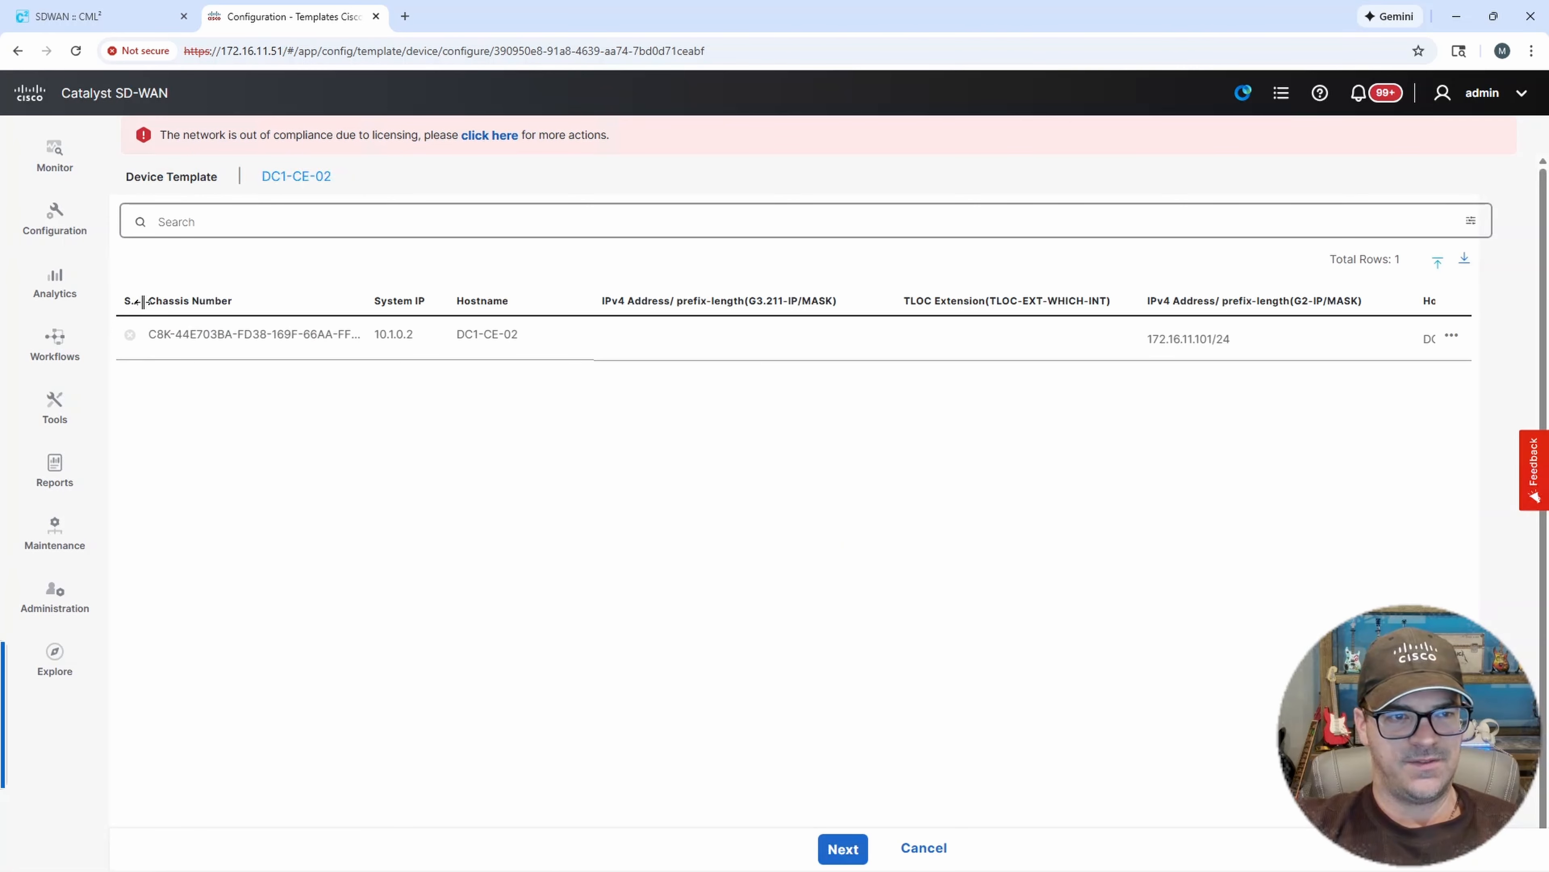
# Open the DC1-CE-02 device variables for editing and start filling the G3.211 IPv4 address/prefix-length field.
pyautogui.moveTo(145, 301); pyautogui.dragTo(351, 304)
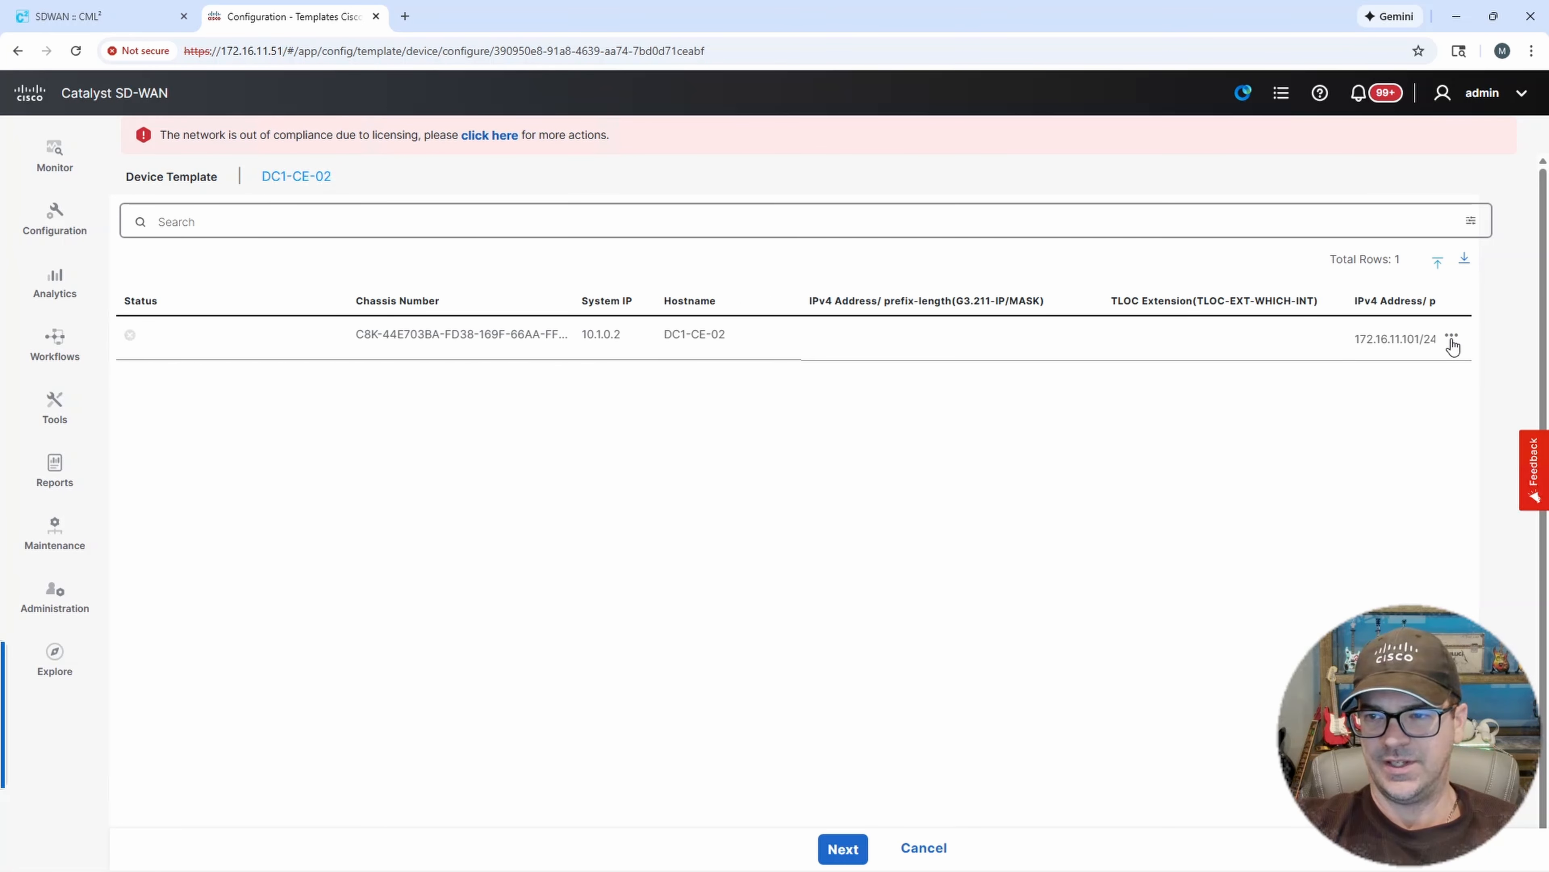
pyautogui.click(1431, 285)
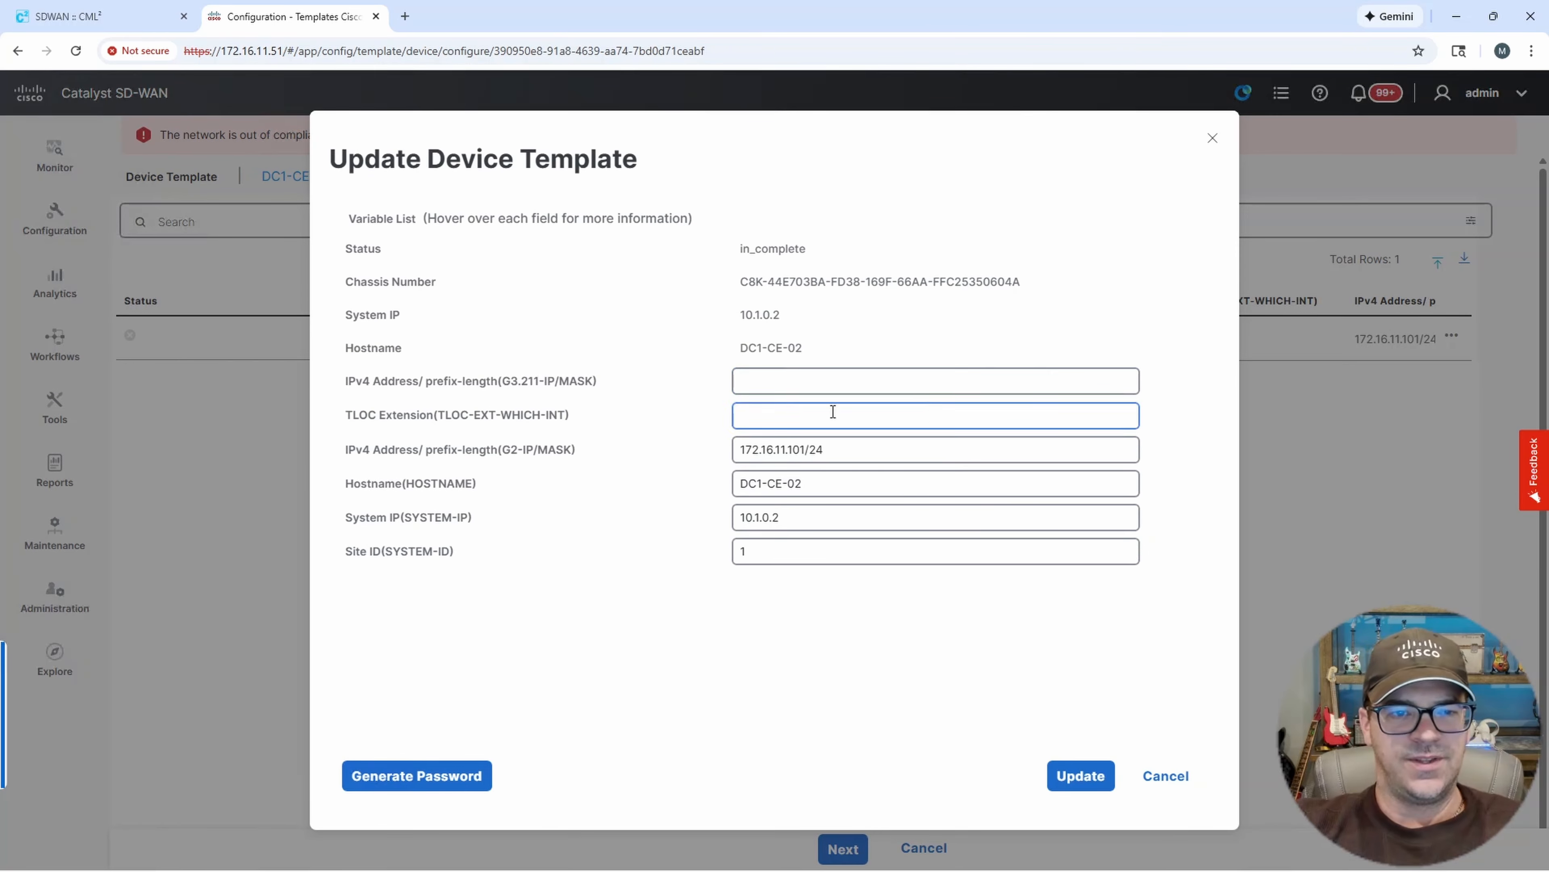
pyautogui.moveTo(358, 381); pyautogui.dragTo(391, 385)
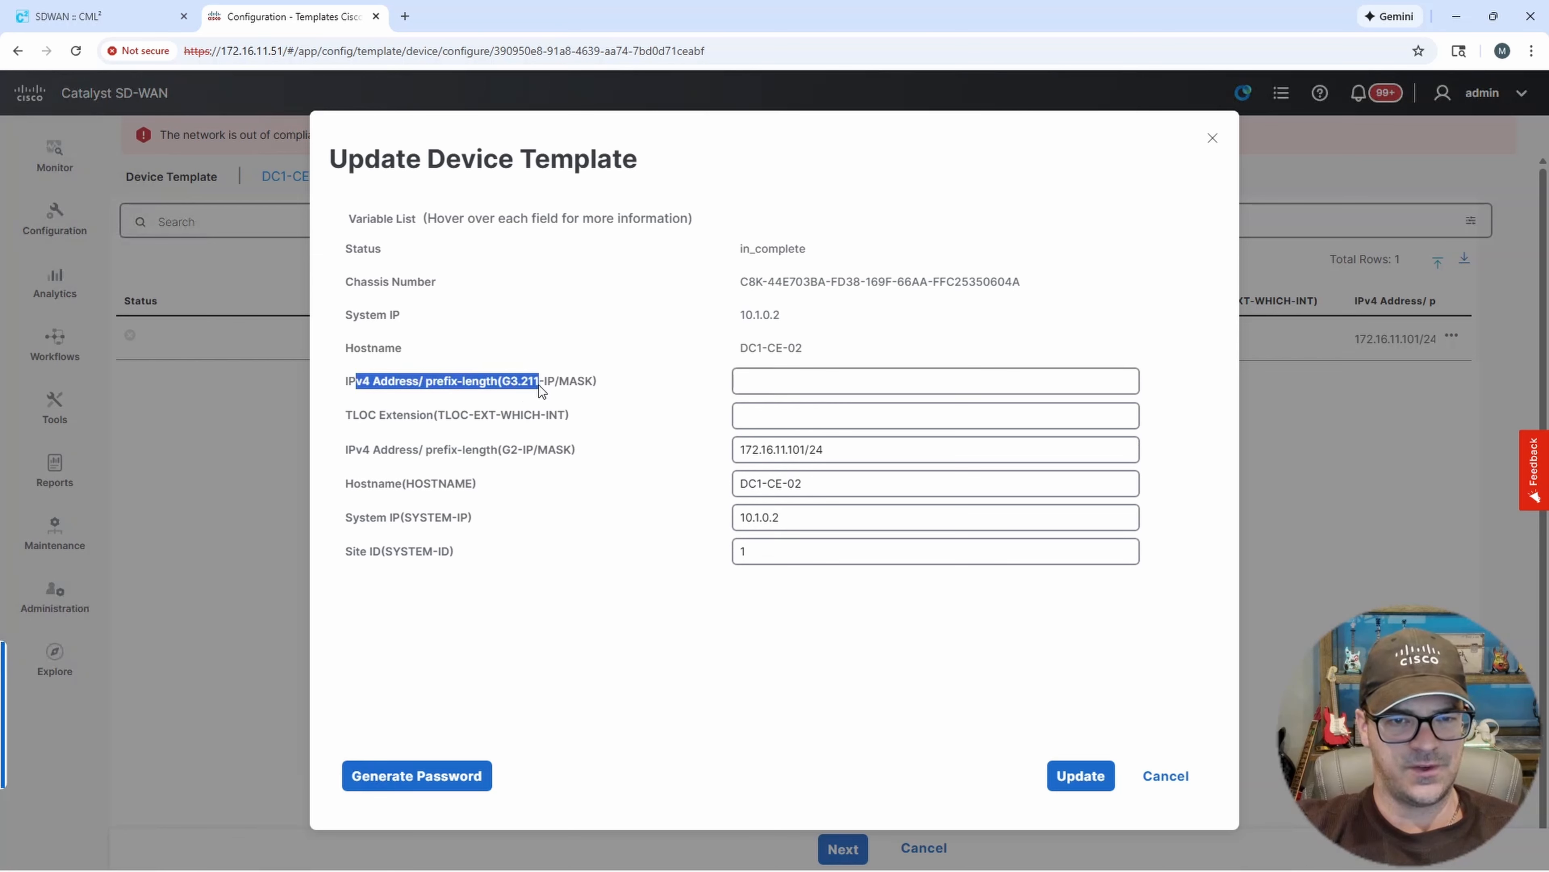
pyautogui.click(745, 383)
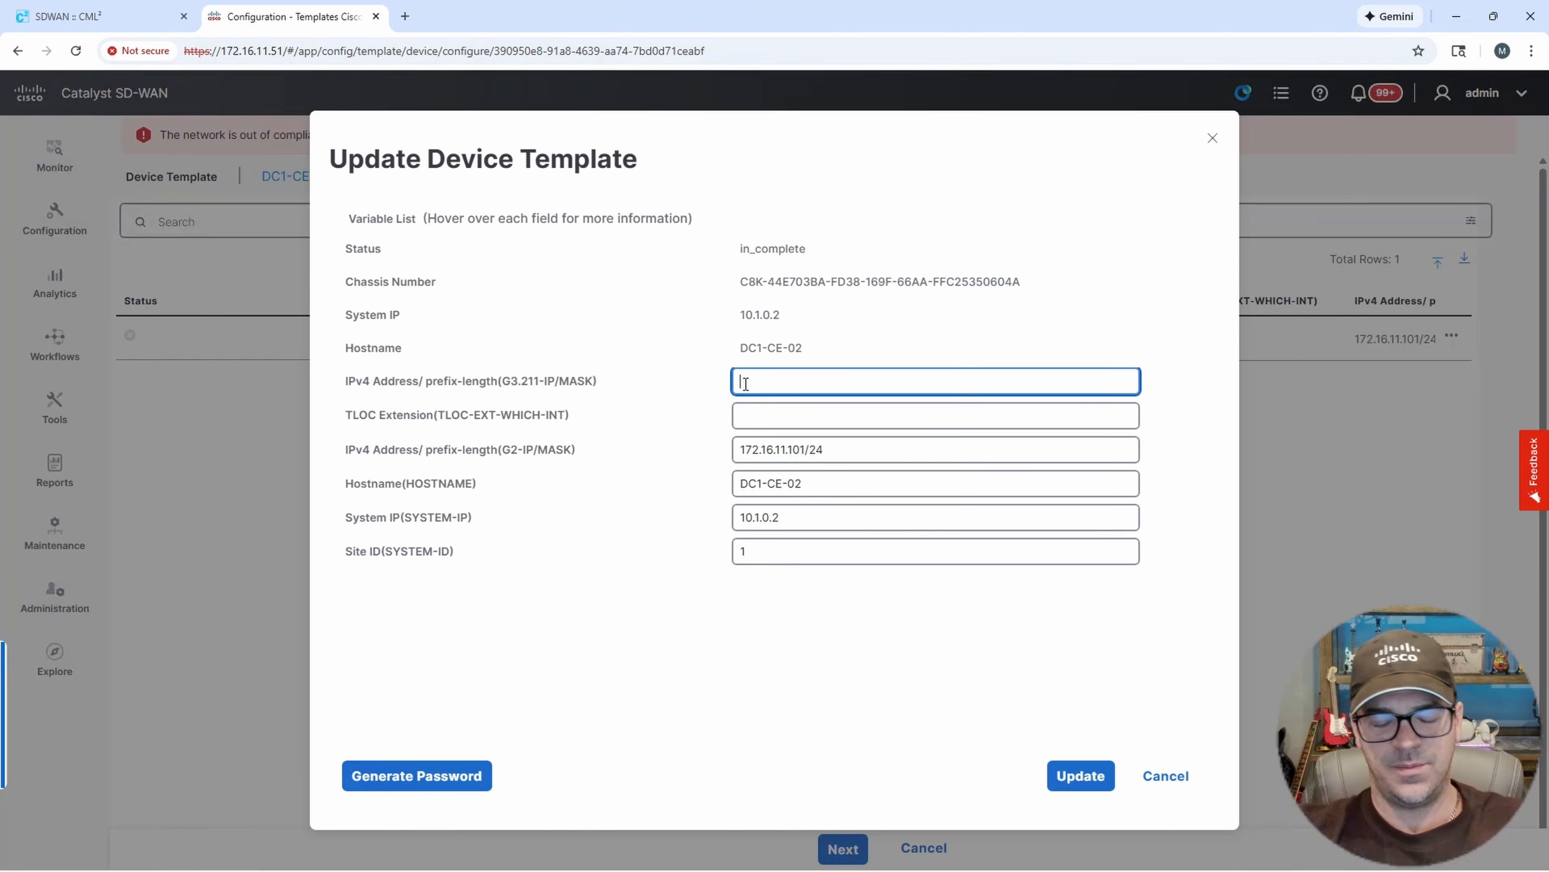
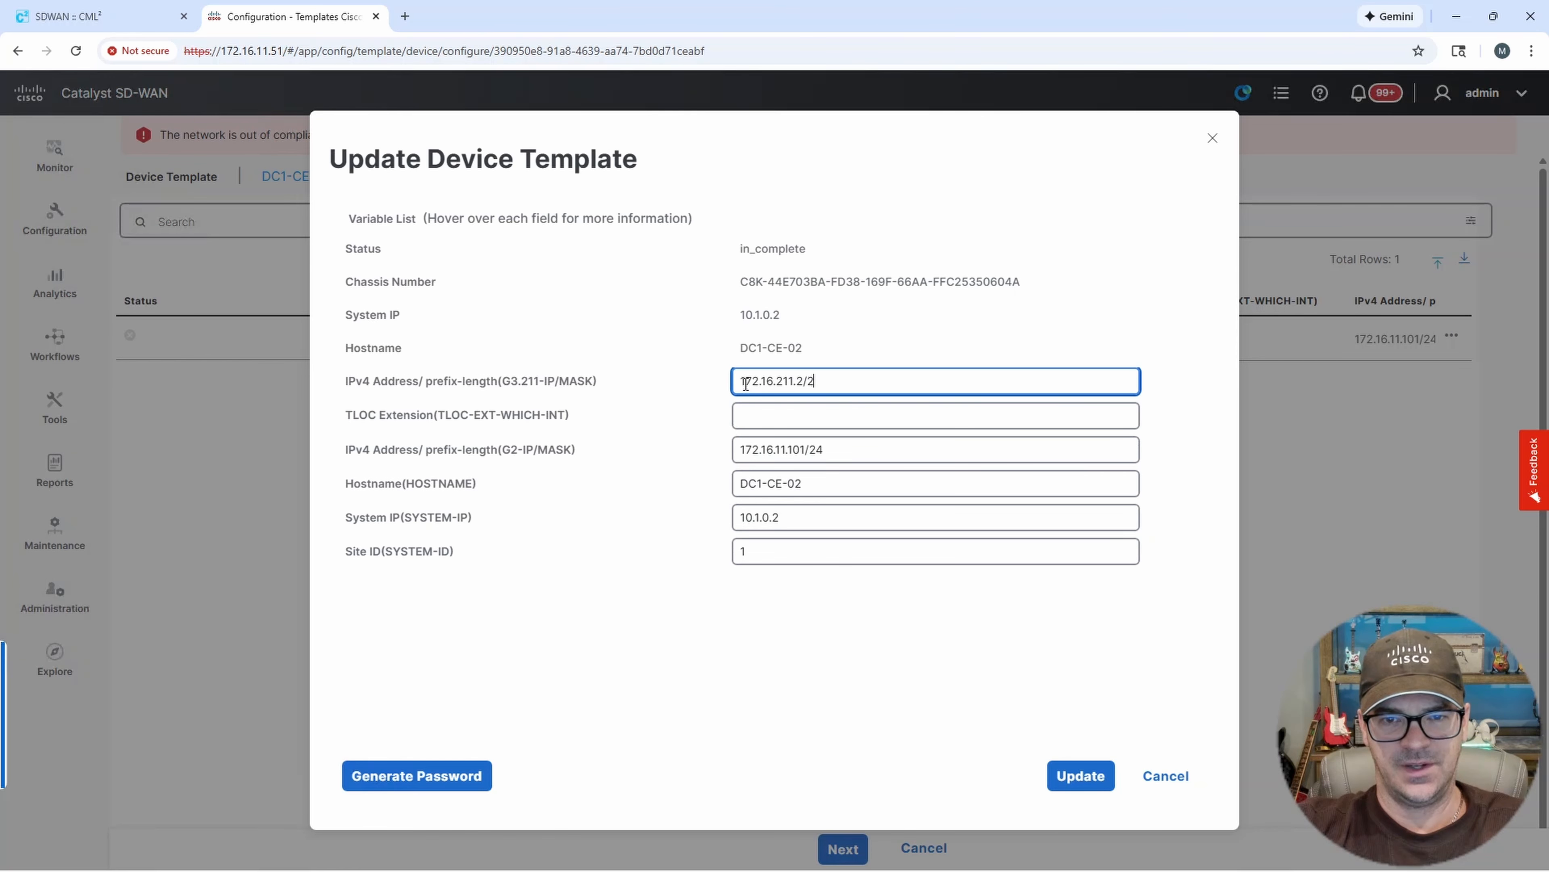
# Finish the G3.211 IPv4 address as 172.16.211.2/24 and set the TLOC extension interface to GigabitEthernet2.
pyautogui.write('4')
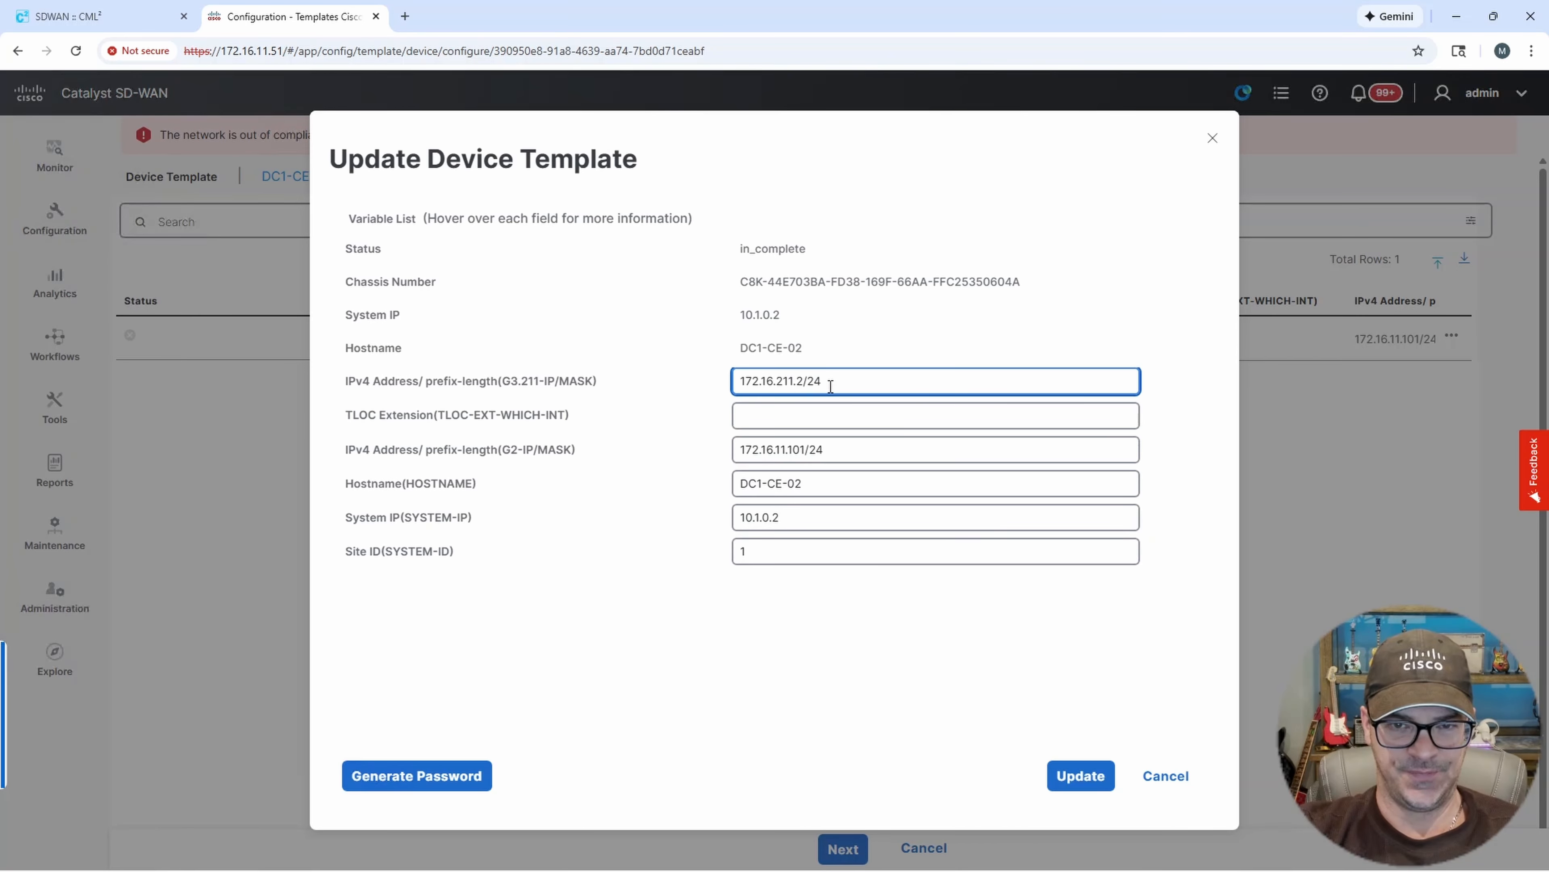
pyautogui.click(775, 420)
pyautogui.moveTo(451, 415); pyautogui.dragTo(530, 416)
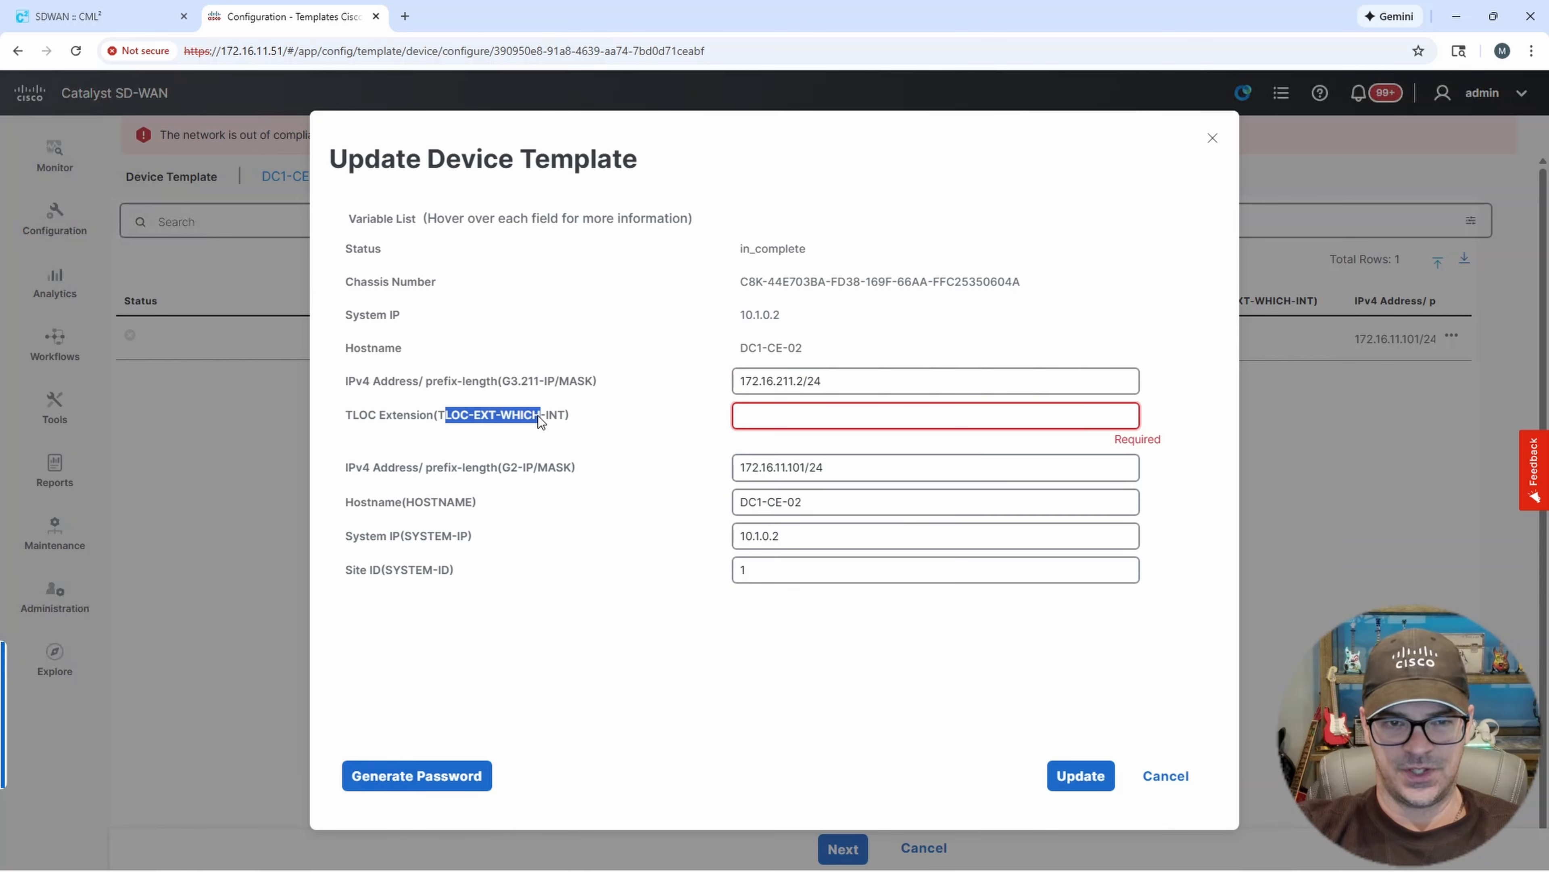
pyautogui.click(782, 416)
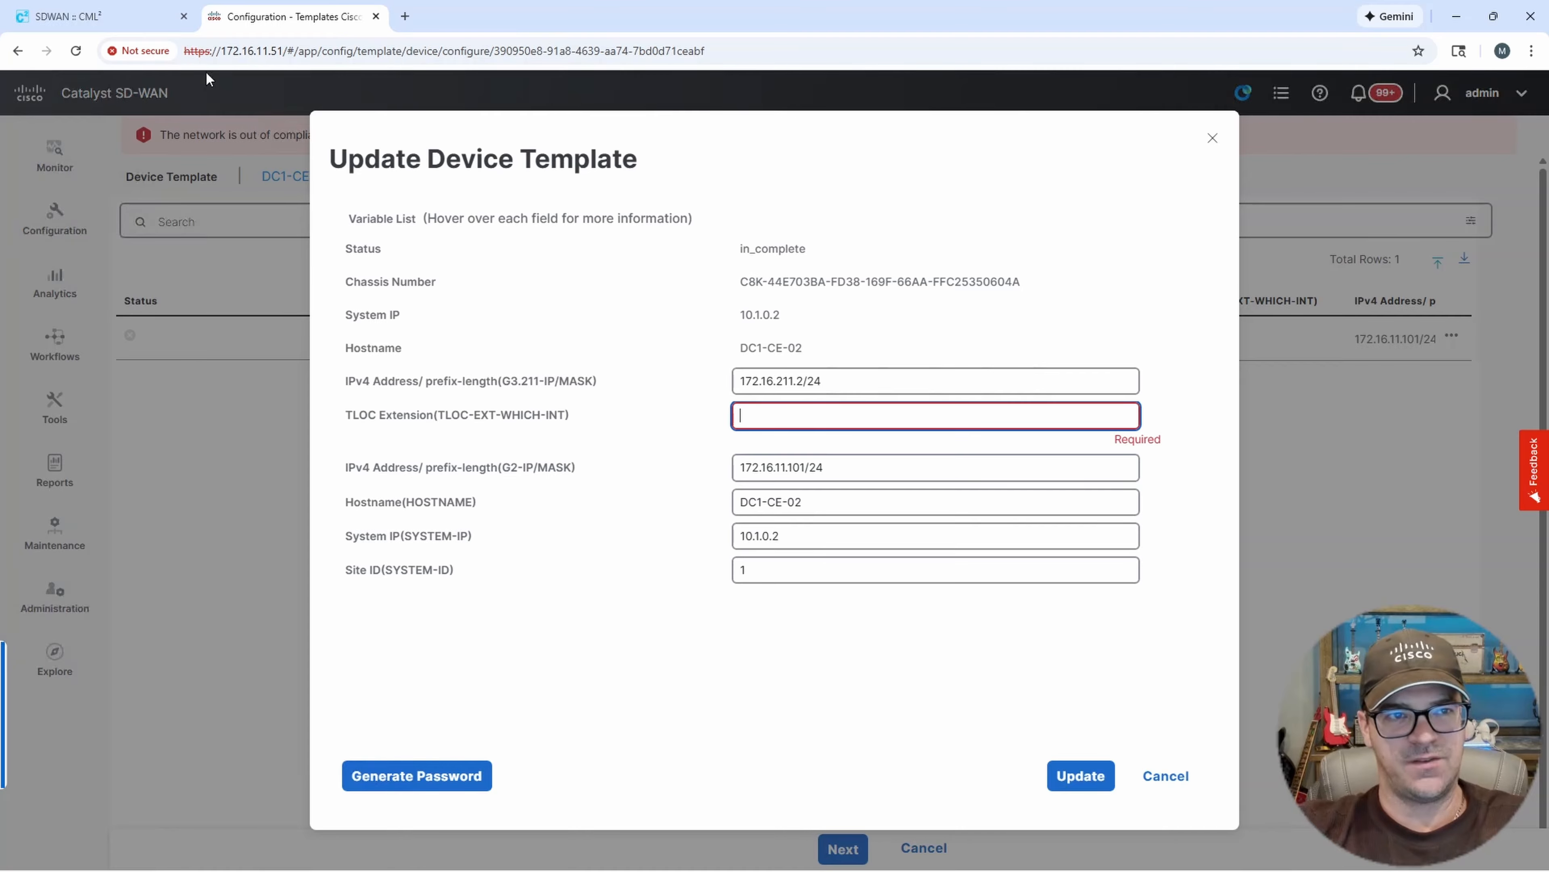
pyautogui.click(110, 17)
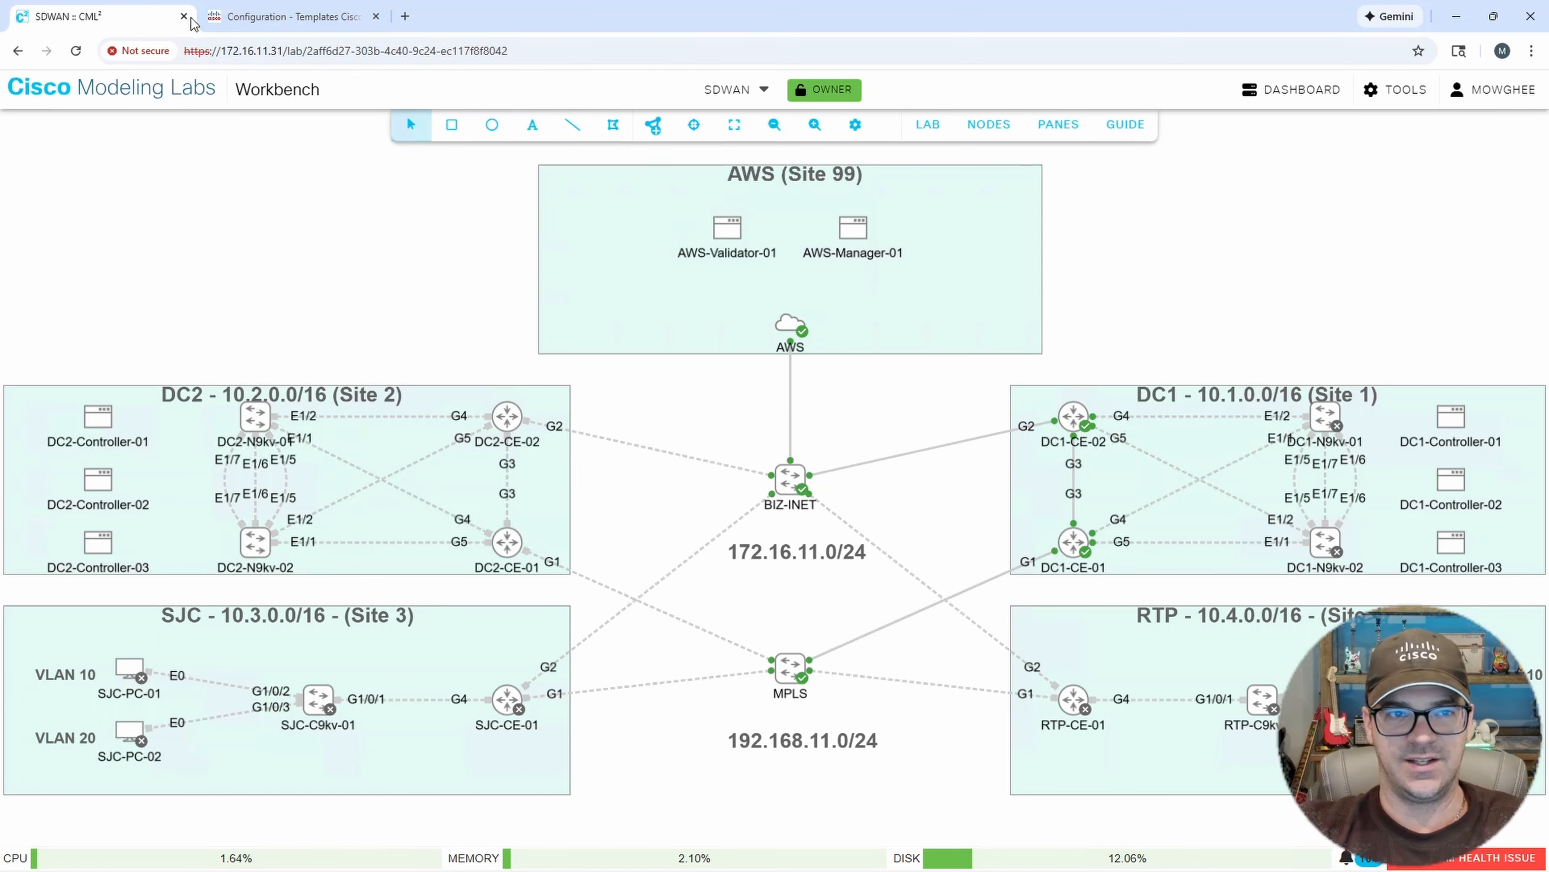
pyautogui.click(287, 16)
pyautogui.click(742, 415)
pyautogui.write('Giga')
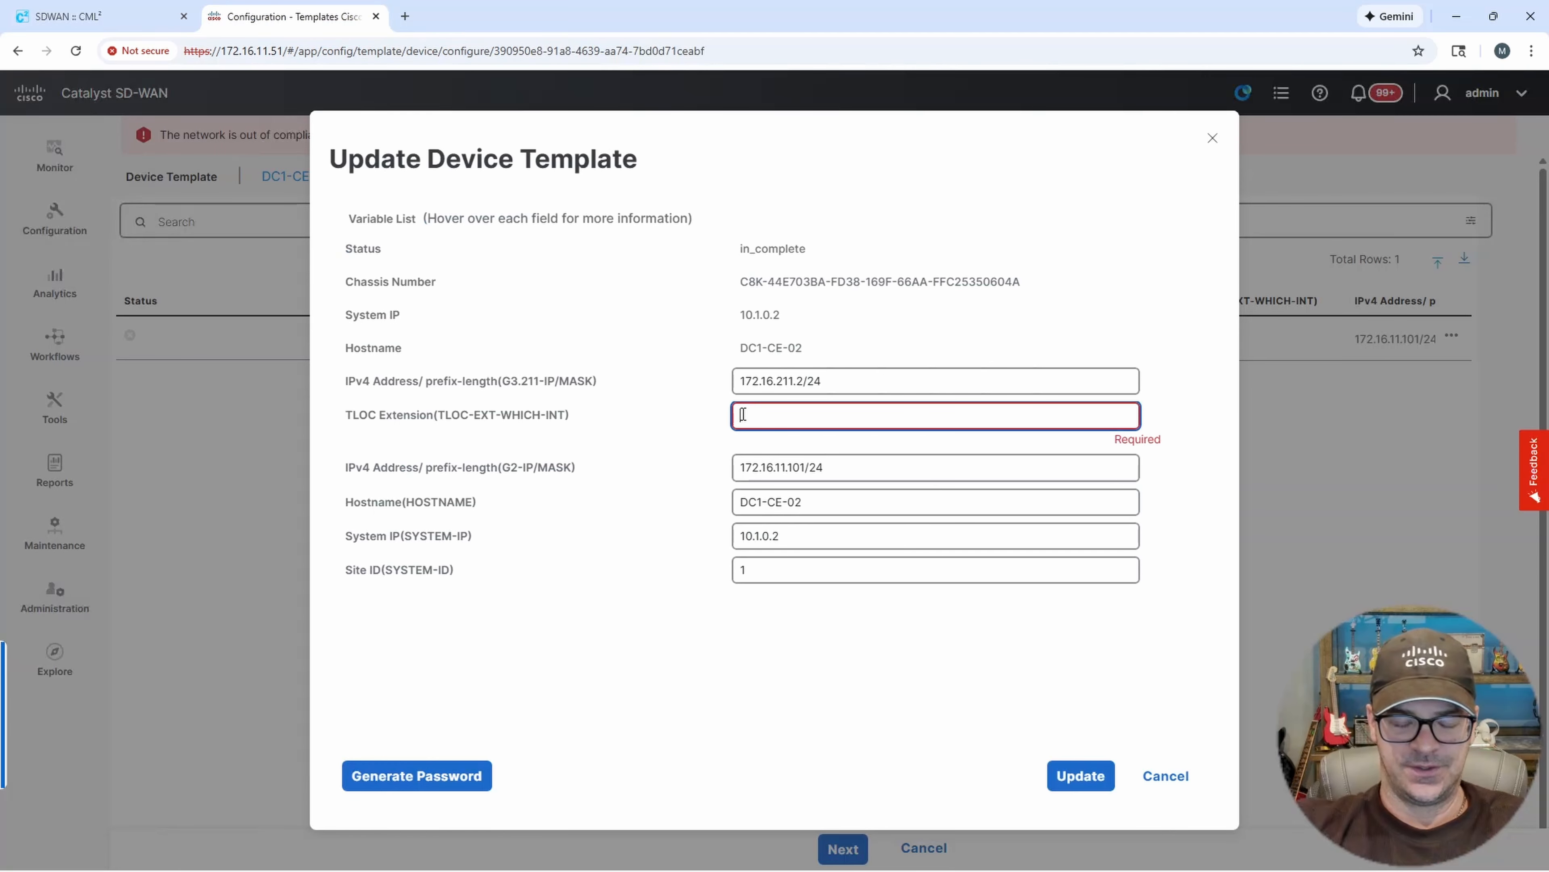
pyautogui.write('bi')
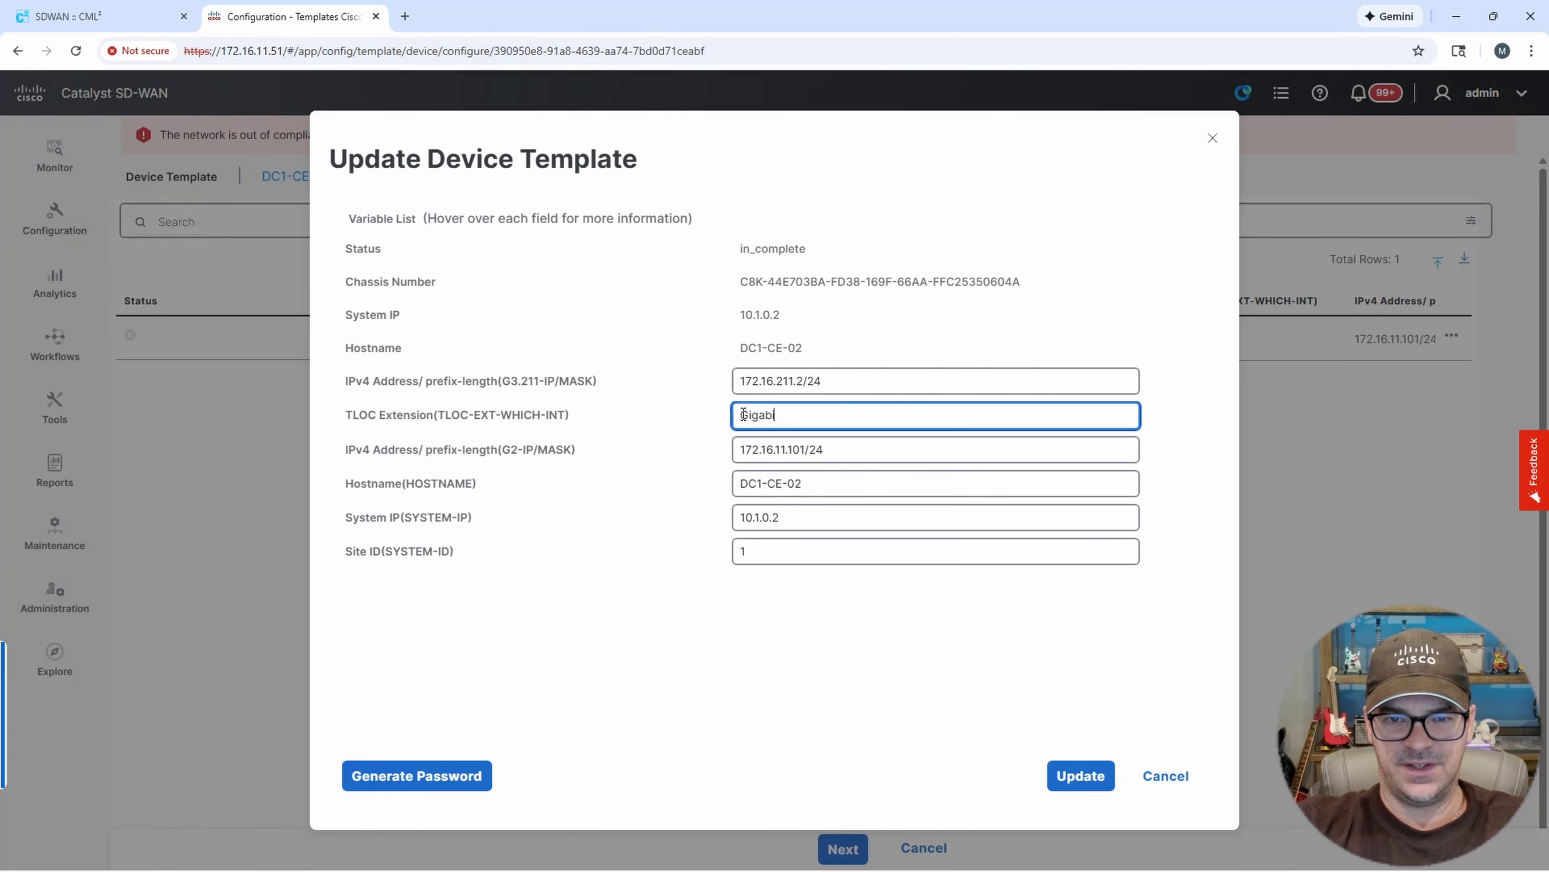
pyautogui.write('tEthernet2')
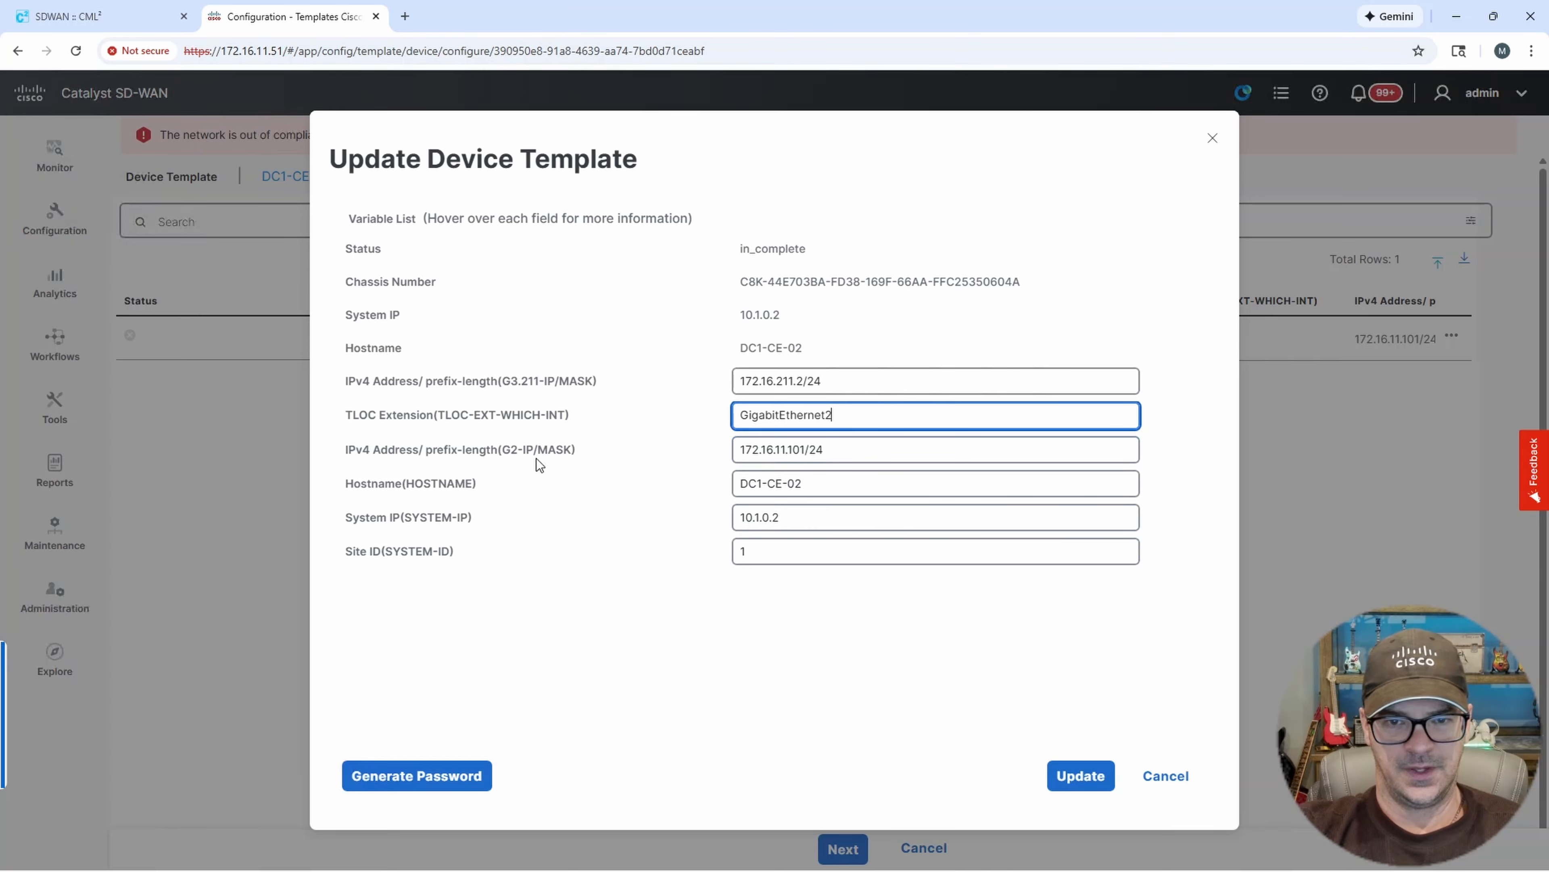
# Review the prefilled G2 address, hostname, system IP and site ID values against the lab topology.
pyautogui.moveTo(382, 453); pyautogui.dragTo(433, 454)
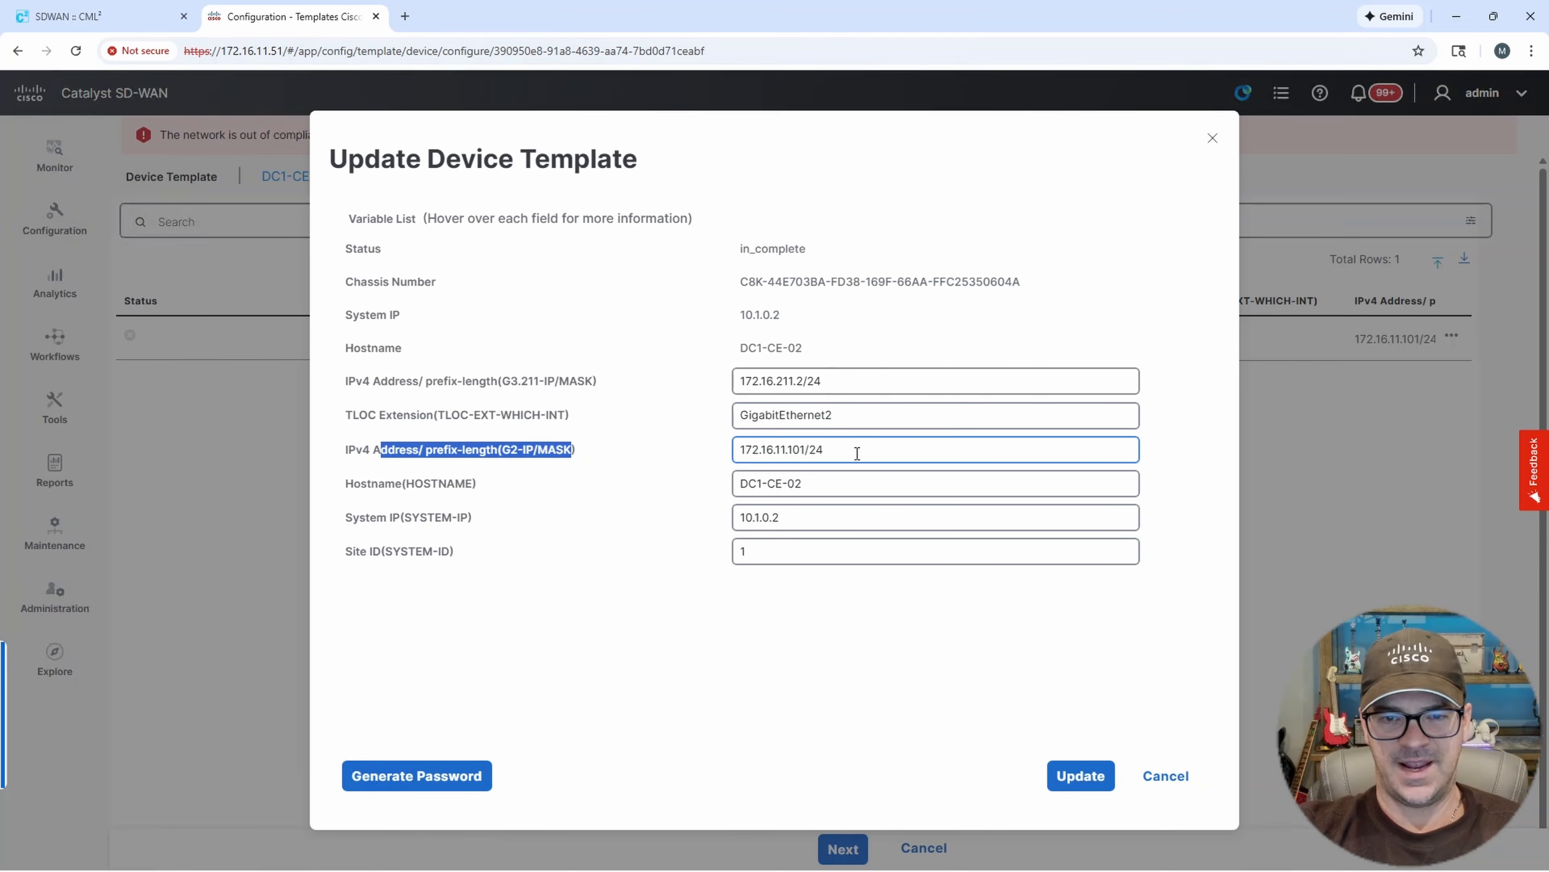
pyautogui.moveTo(857, 450); pyautogui.dragTo(720, 456)
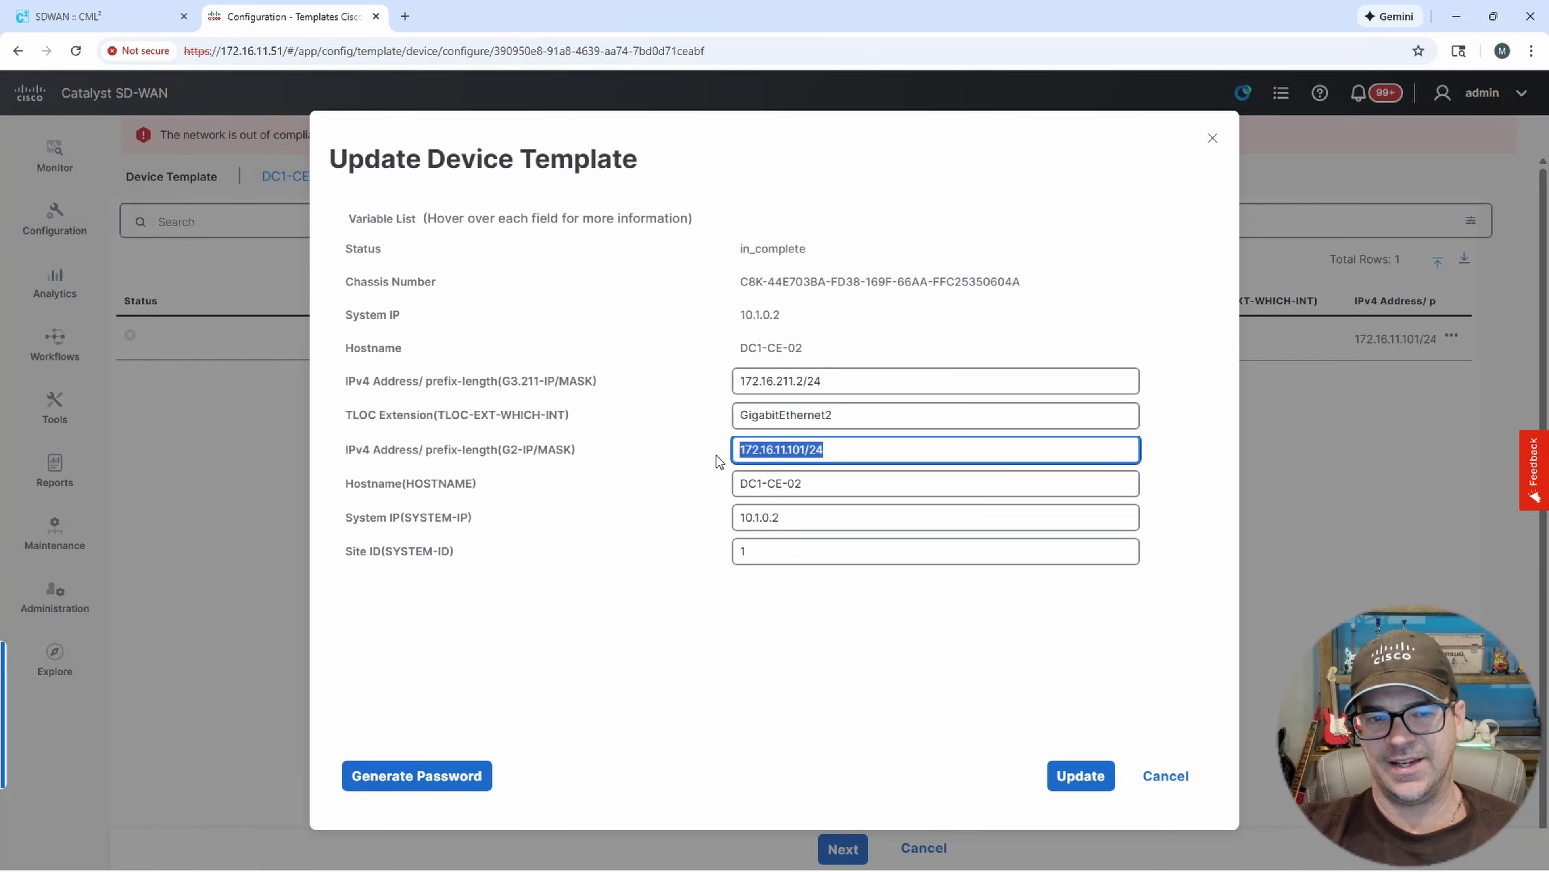
pyautogui.click(840, 446)
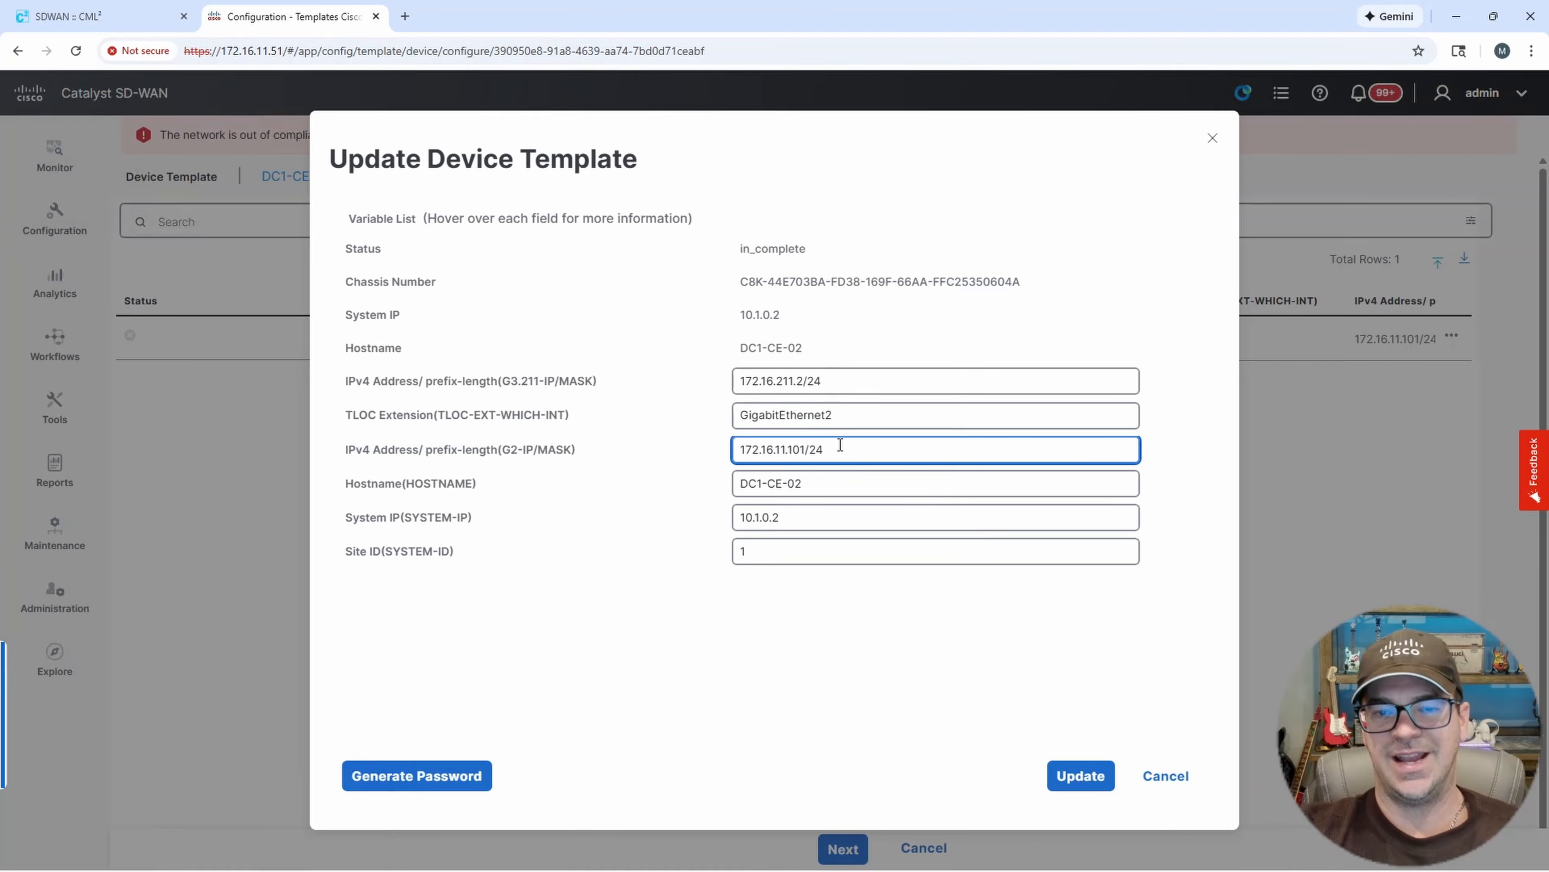
pyautogui.moveTo(851, 449); pyautogui.dragTo(733, 456)
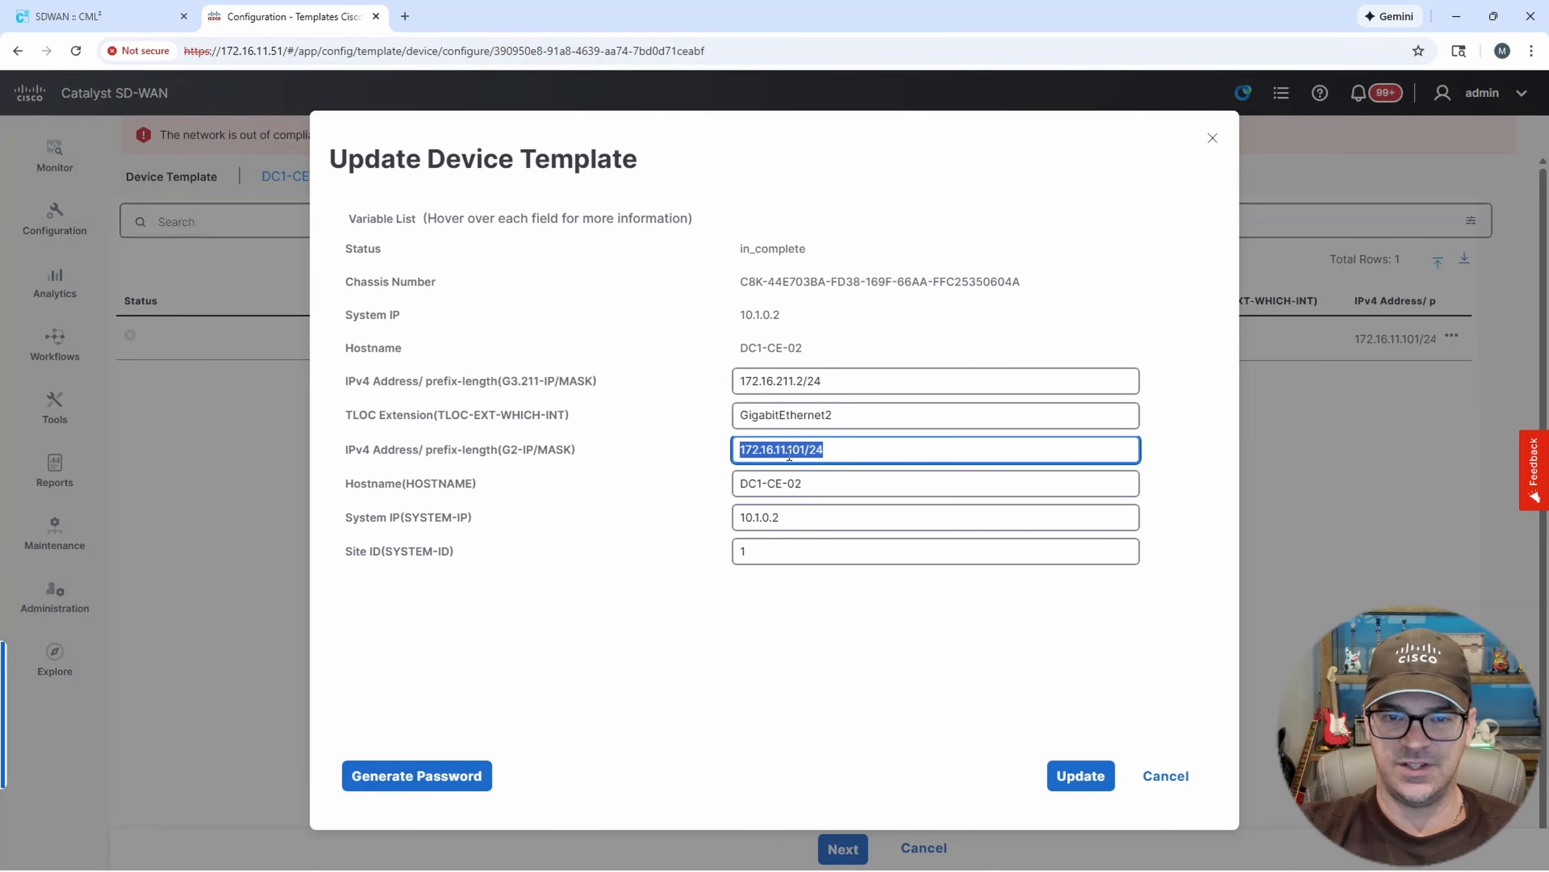
pyautogui.click(828, 451)
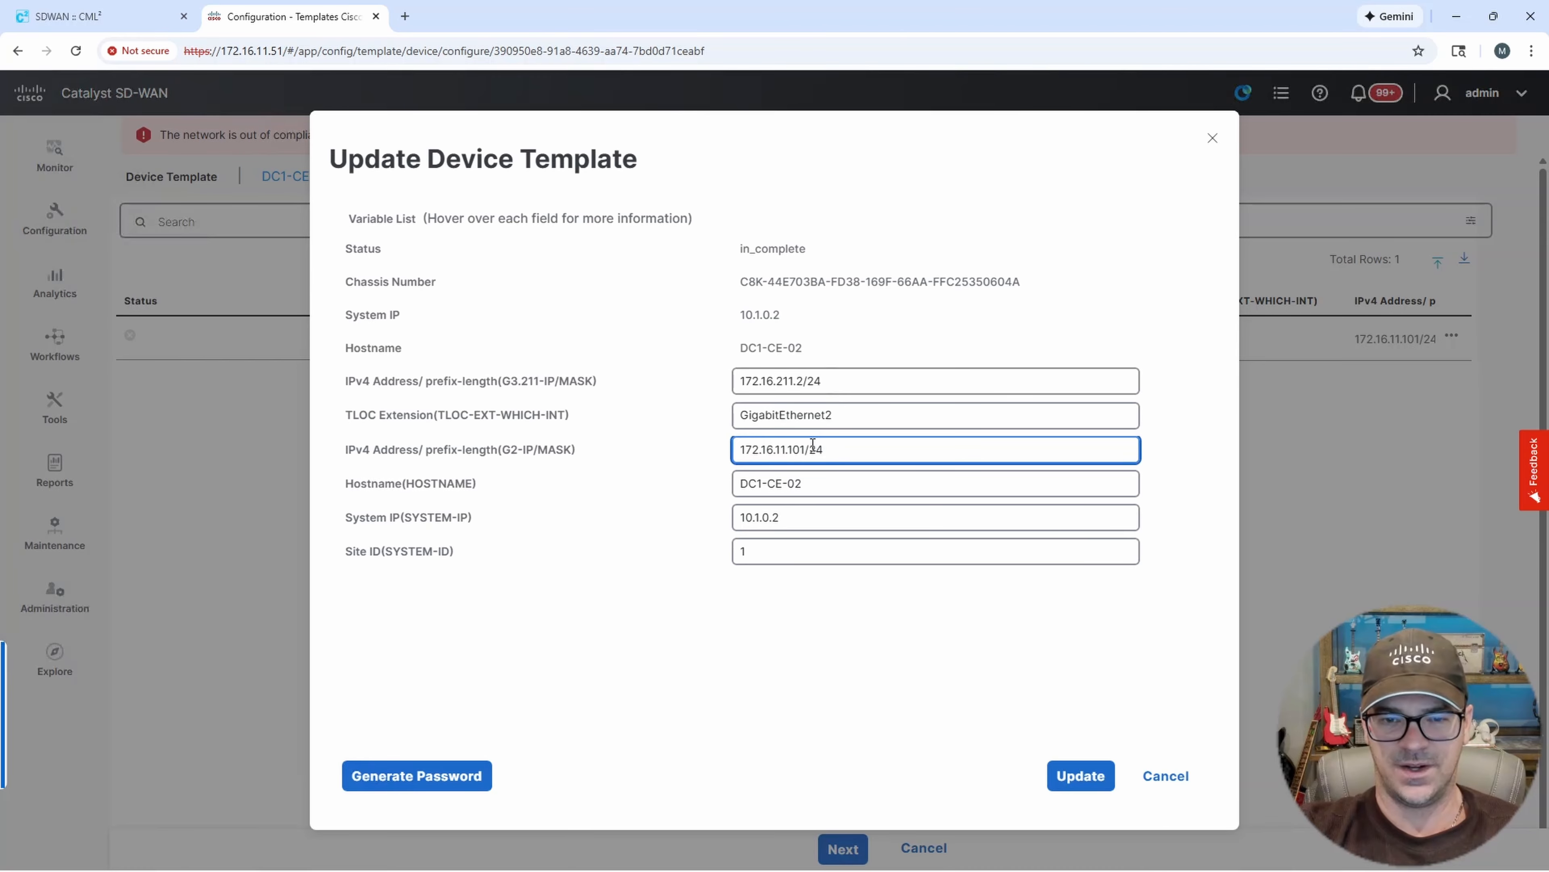
pyautogui.click(817, 489)
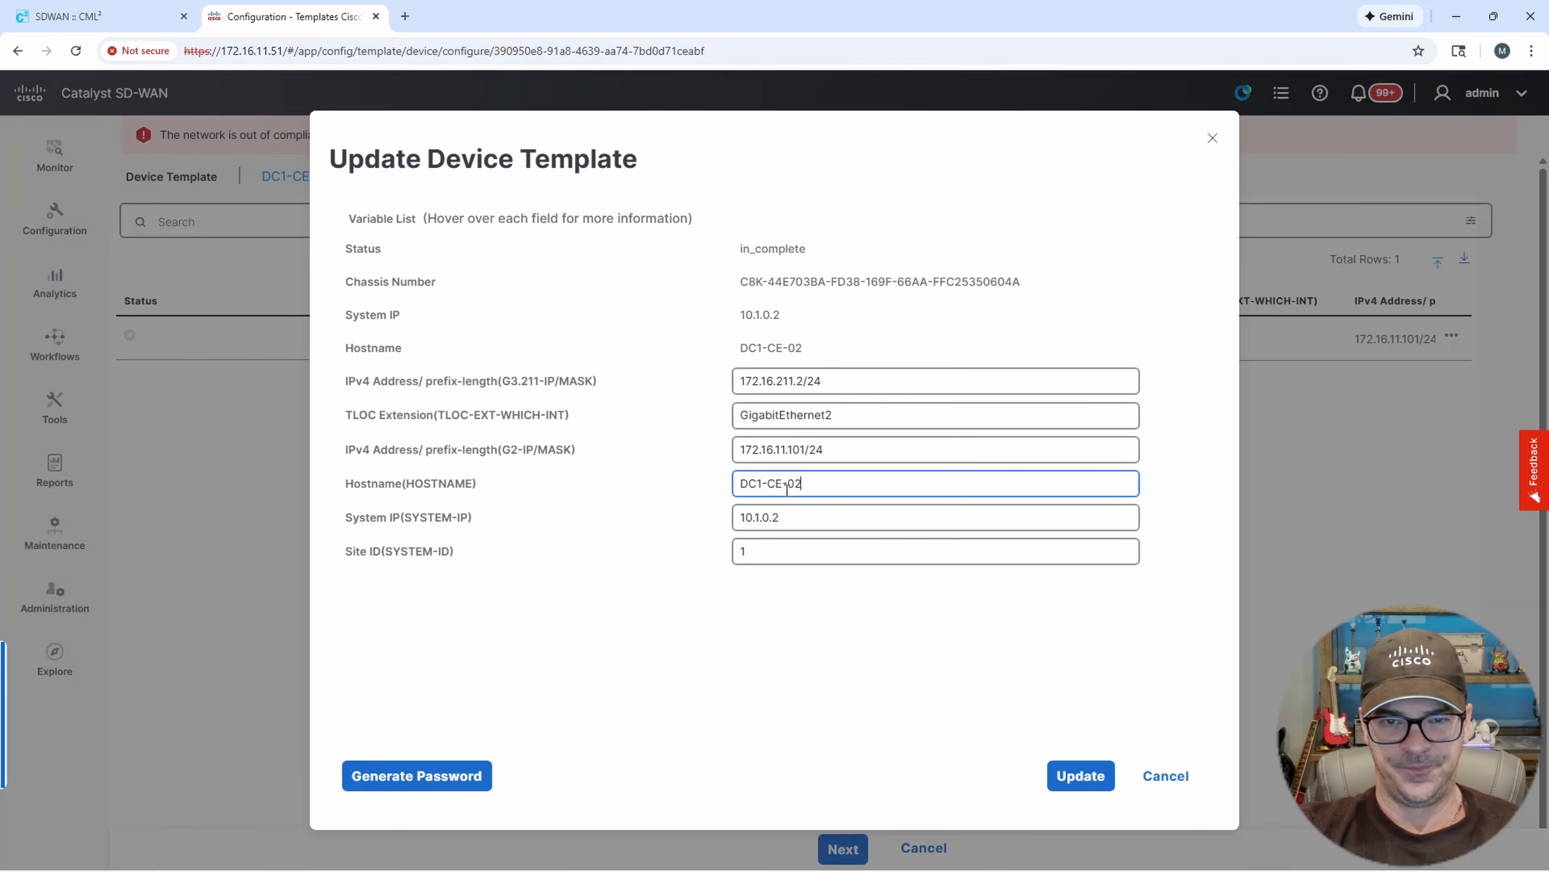
pyautogui.moveTo(811, 487); pyautogui.dragTo(725, 498)
pyautogui.click(818, 517)
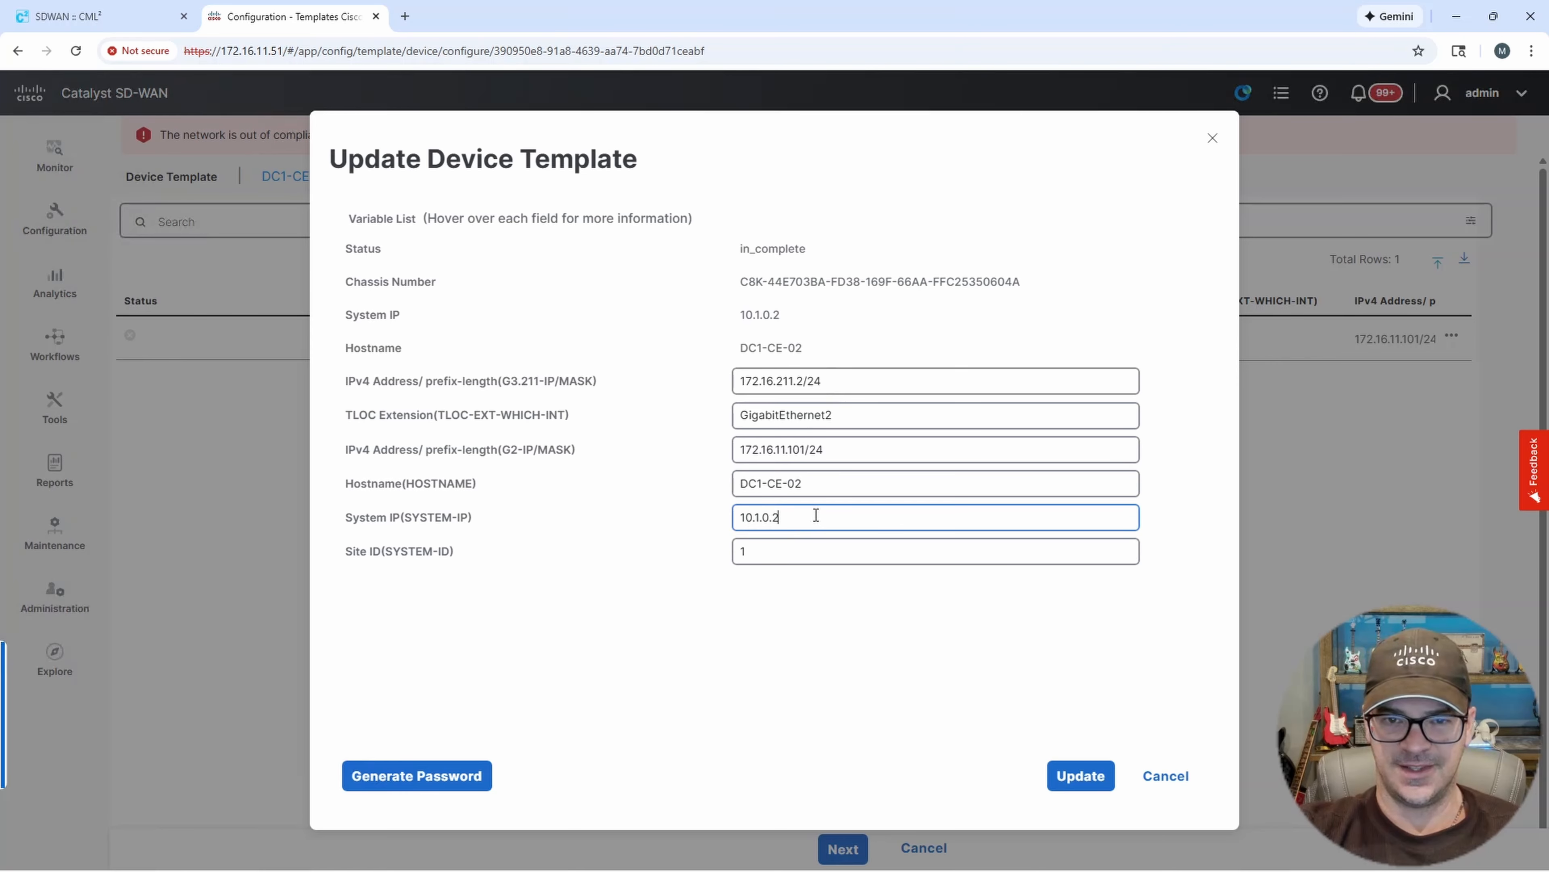
pyautogui.moveTo(817, 517); pyautogui.dragTo(697, 518)
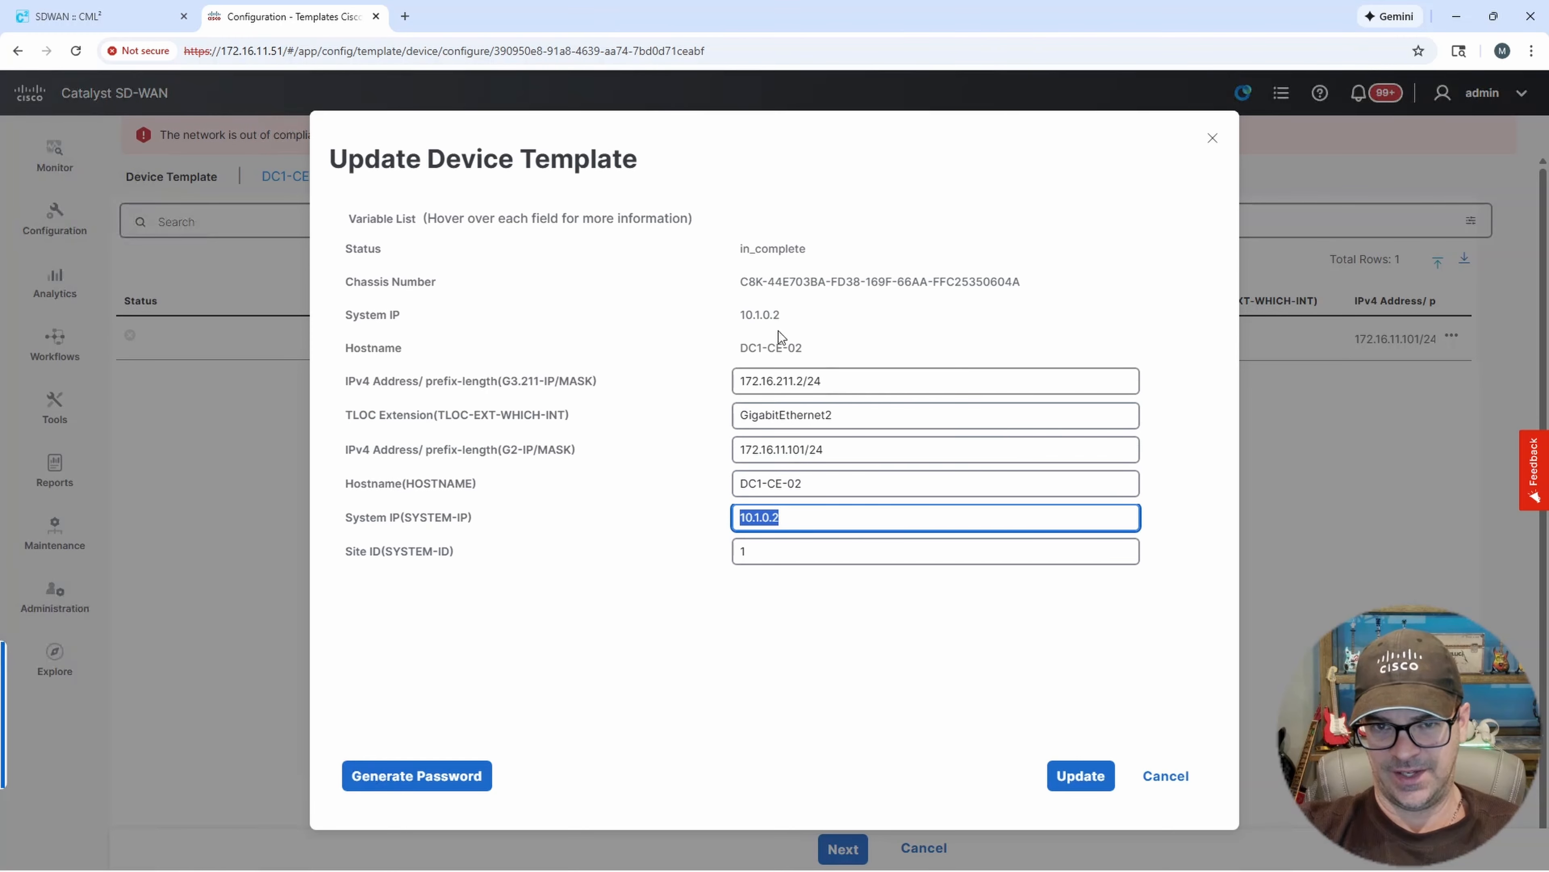
pyautogui.click(770, 559)
pyautogui.moveTo(770, 559); pyautogui.dragTo(660, 561)
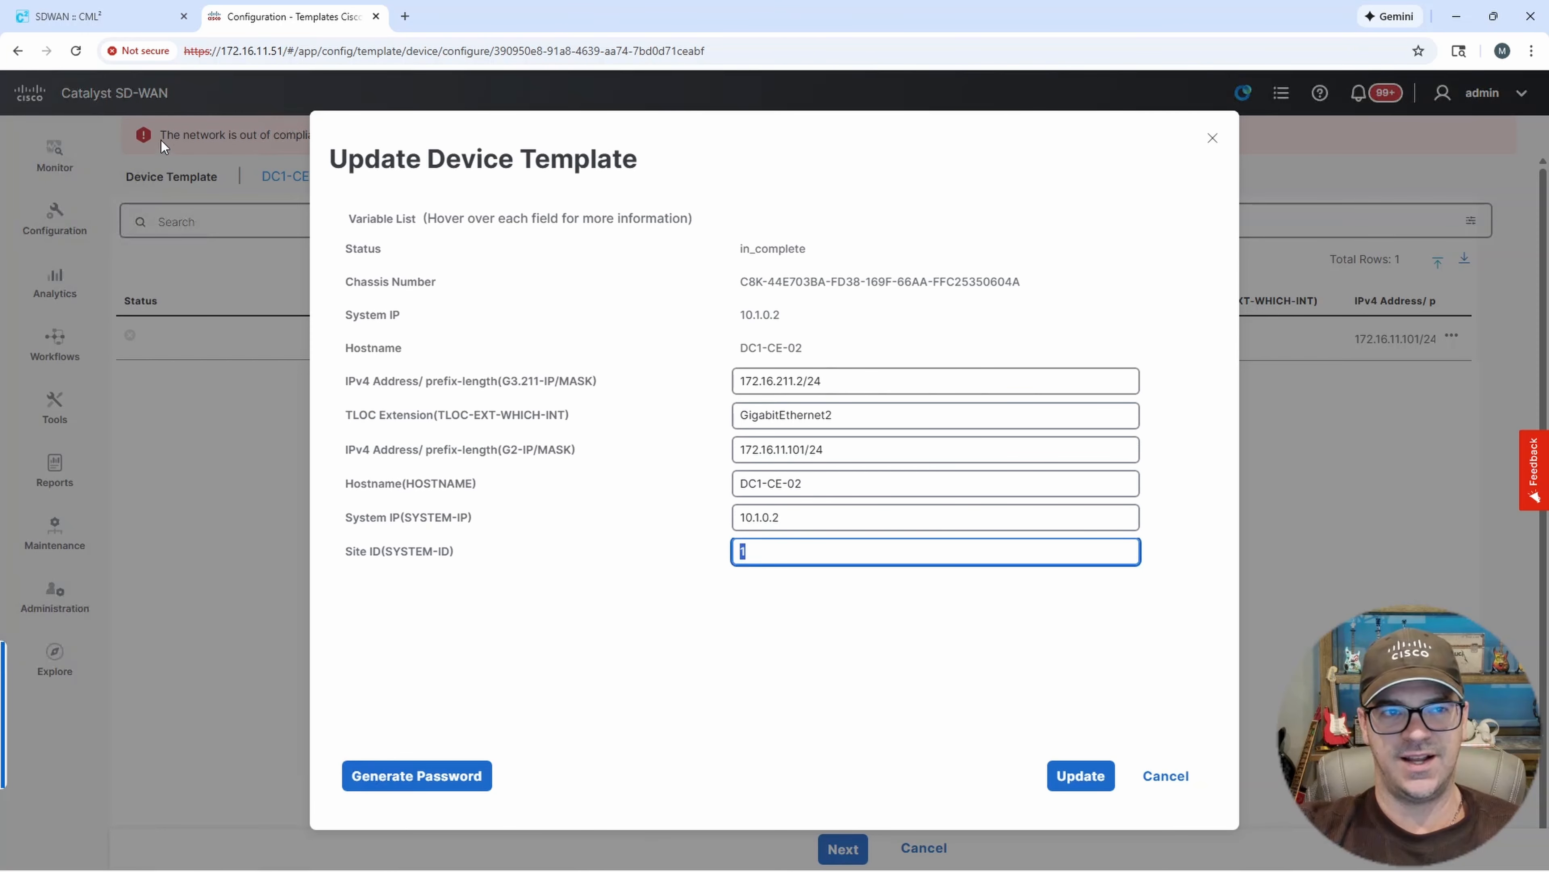
pyautogui.click(114, 21)
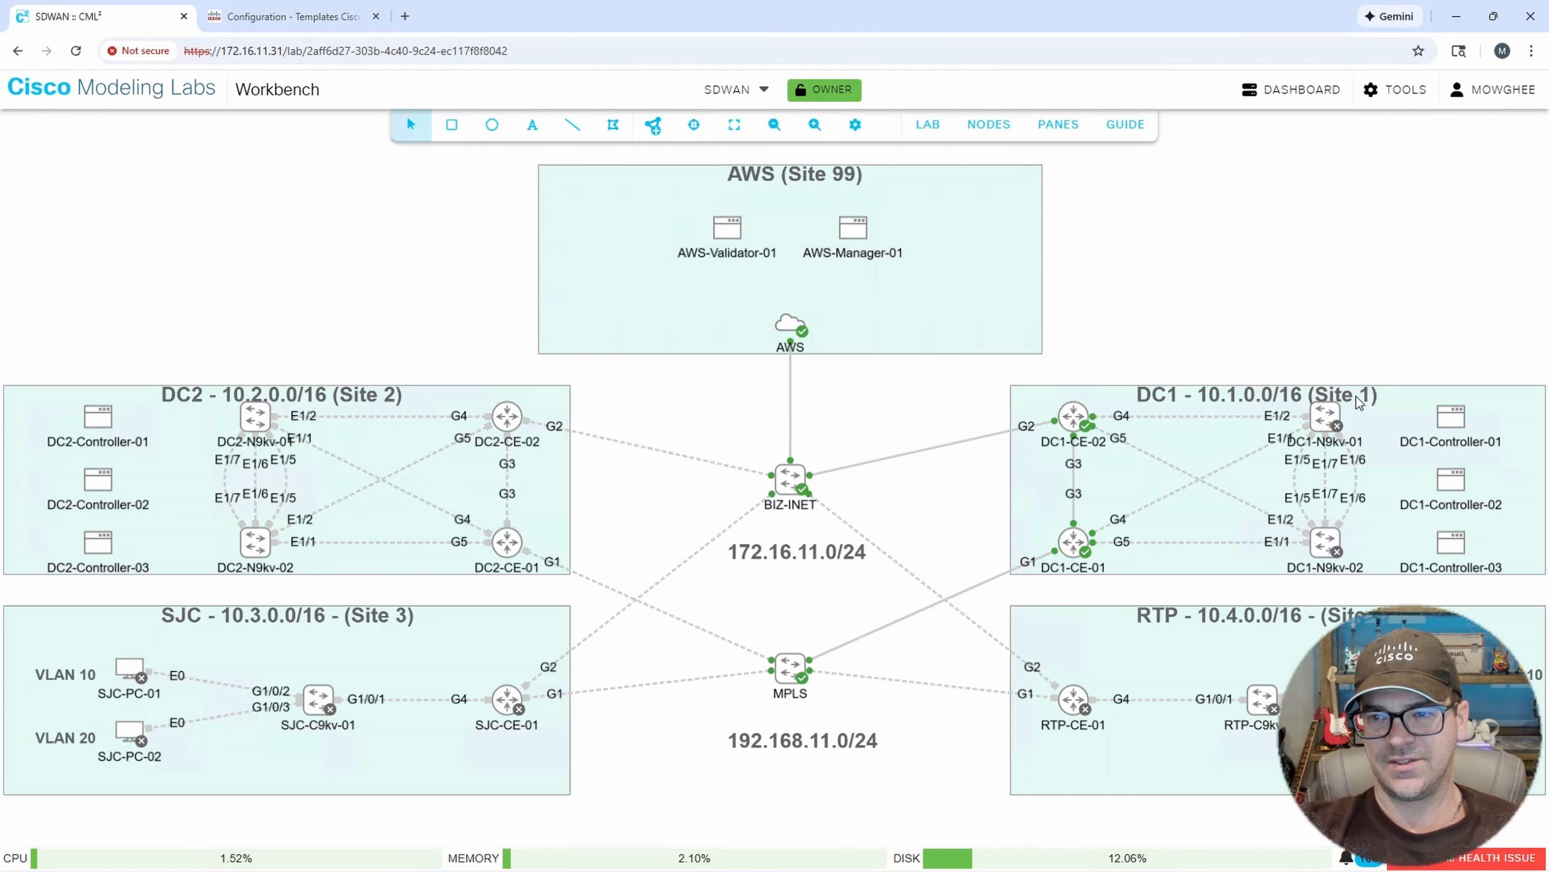
pyautogui.click(287, 16)
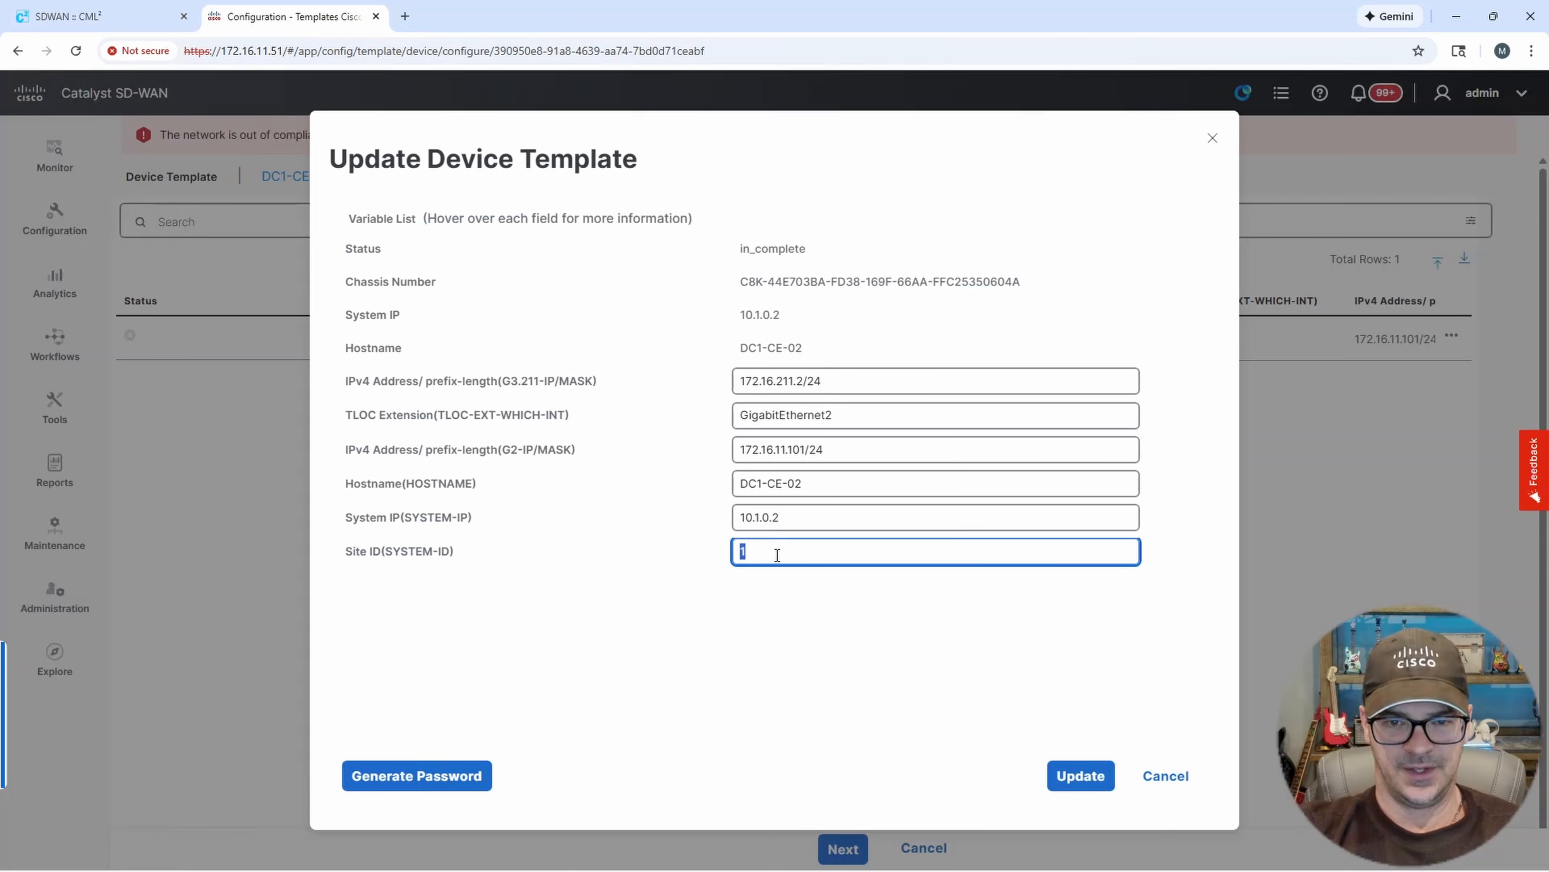
# Save the device variables and push the DC1-CE-02 template configuration to the device.
pyautogui.click(1081, 776)
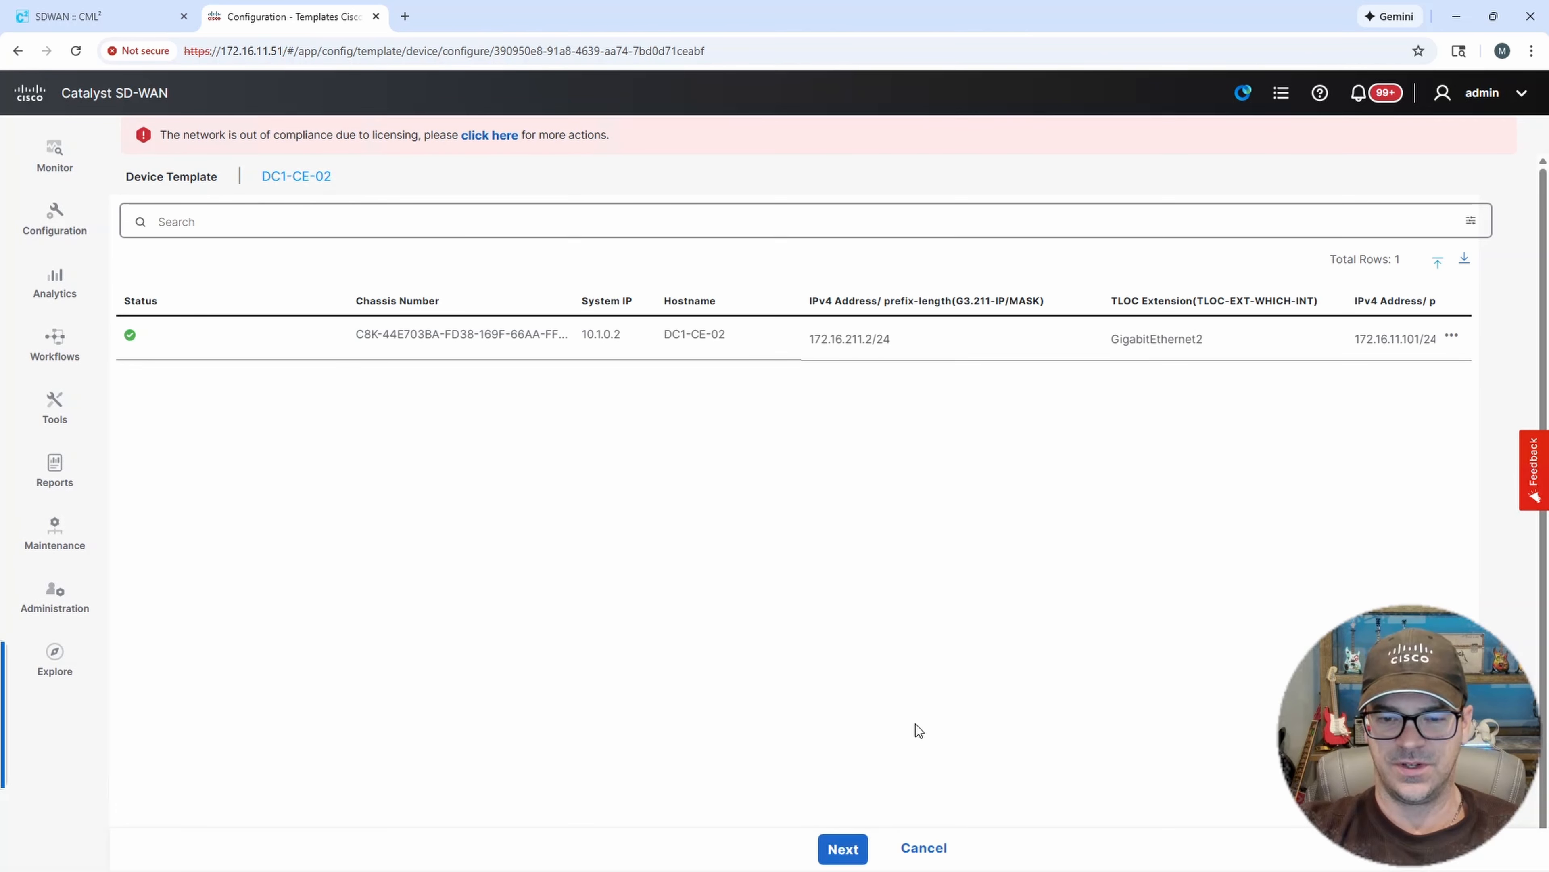
pyautogui.click(852, 849)
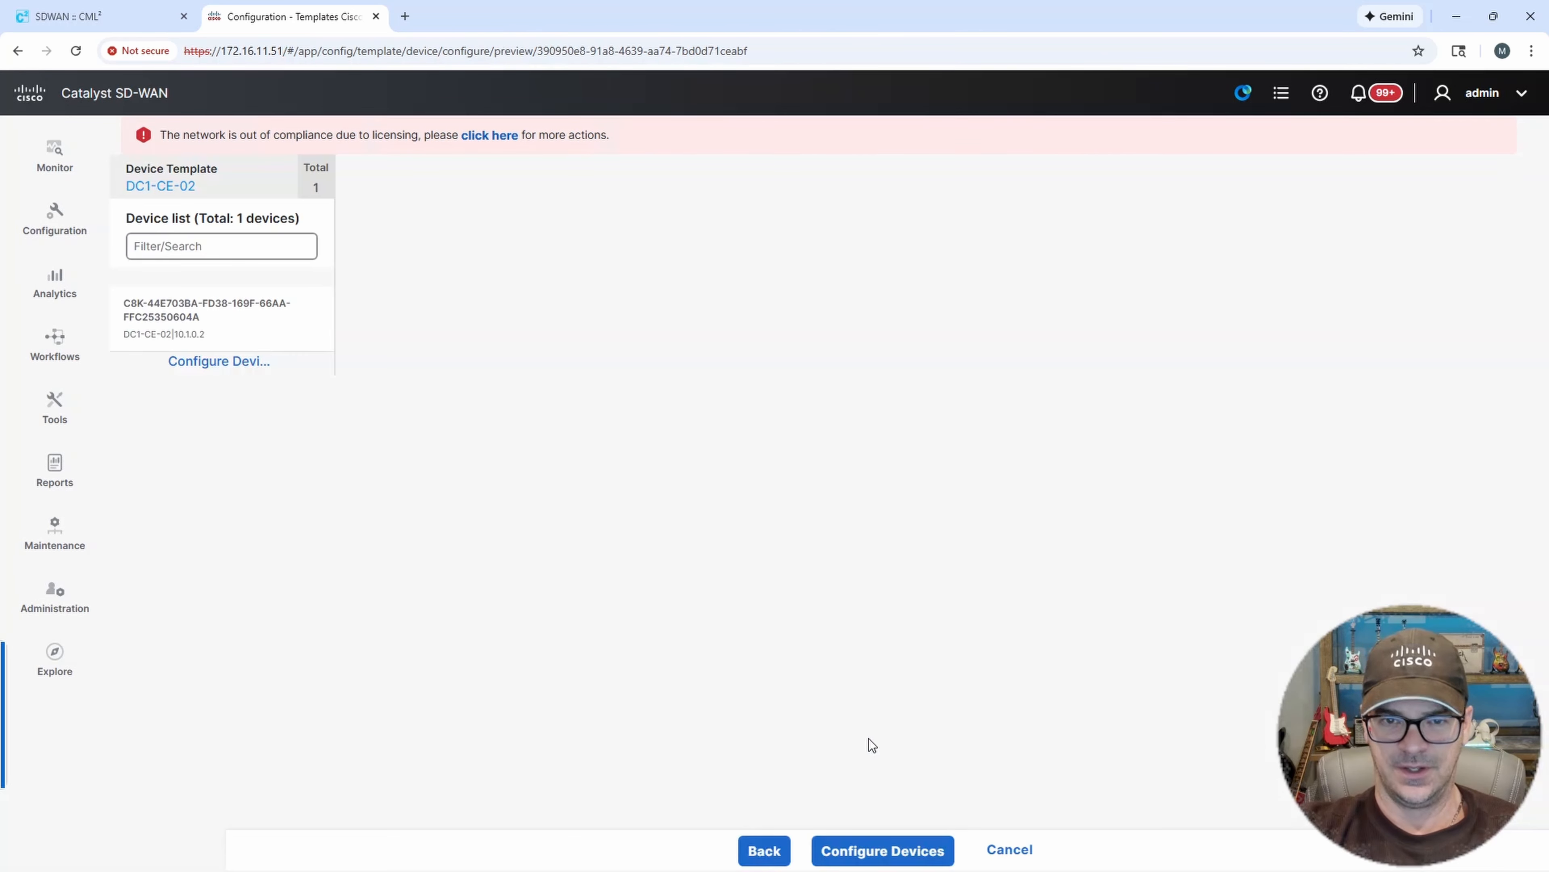
pyautogui.click(923, 852)
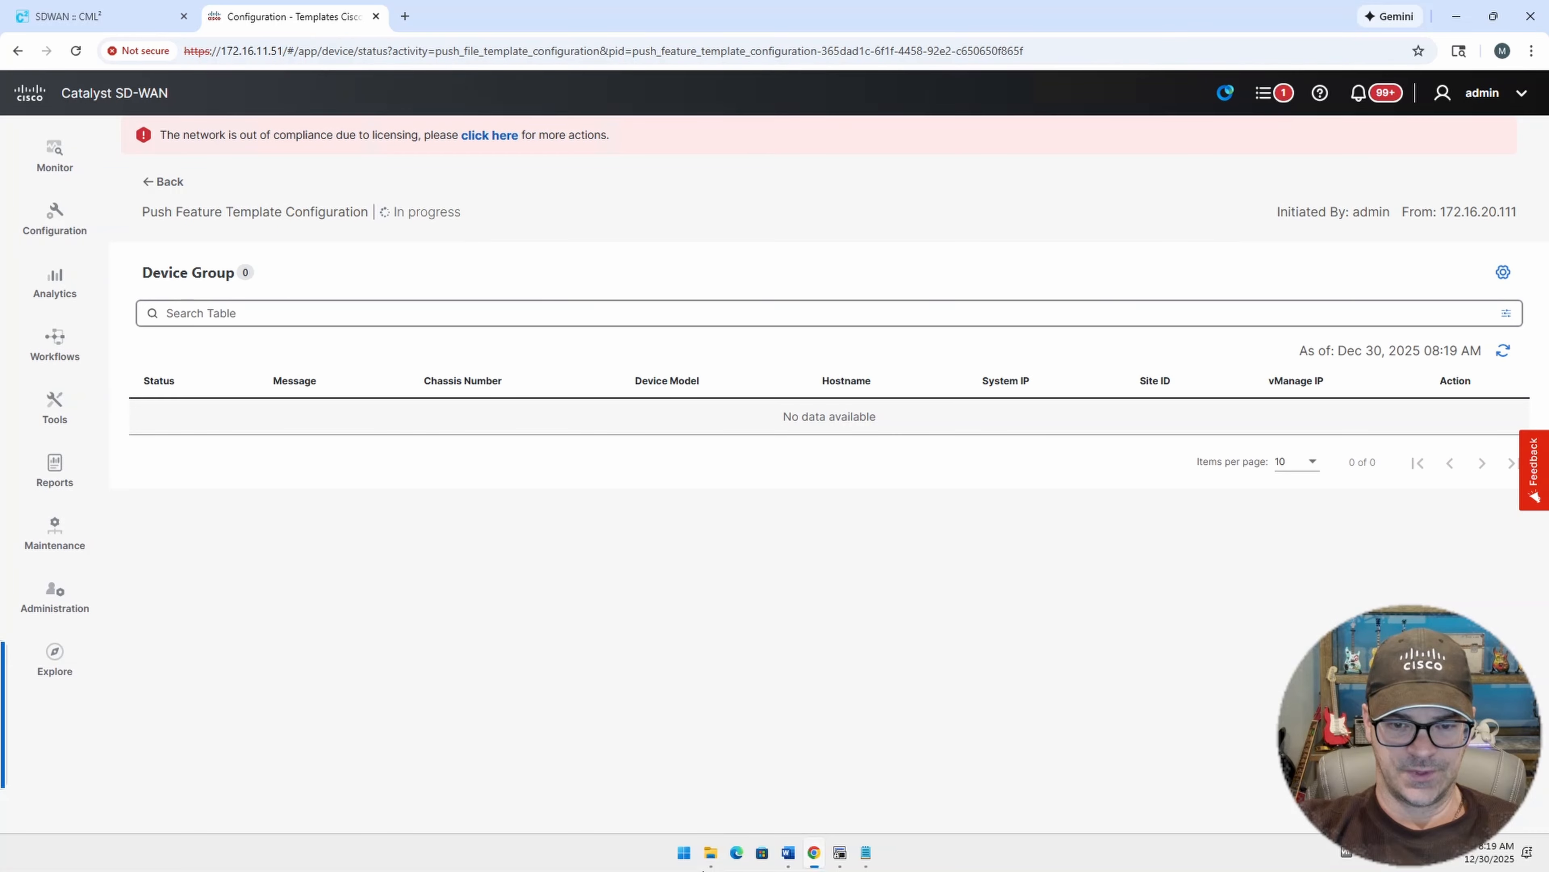
# Open the DC1-CE-02 console session, log in as admin with the account password, and enter privileged mode.
pyautogui.click(843, 854)
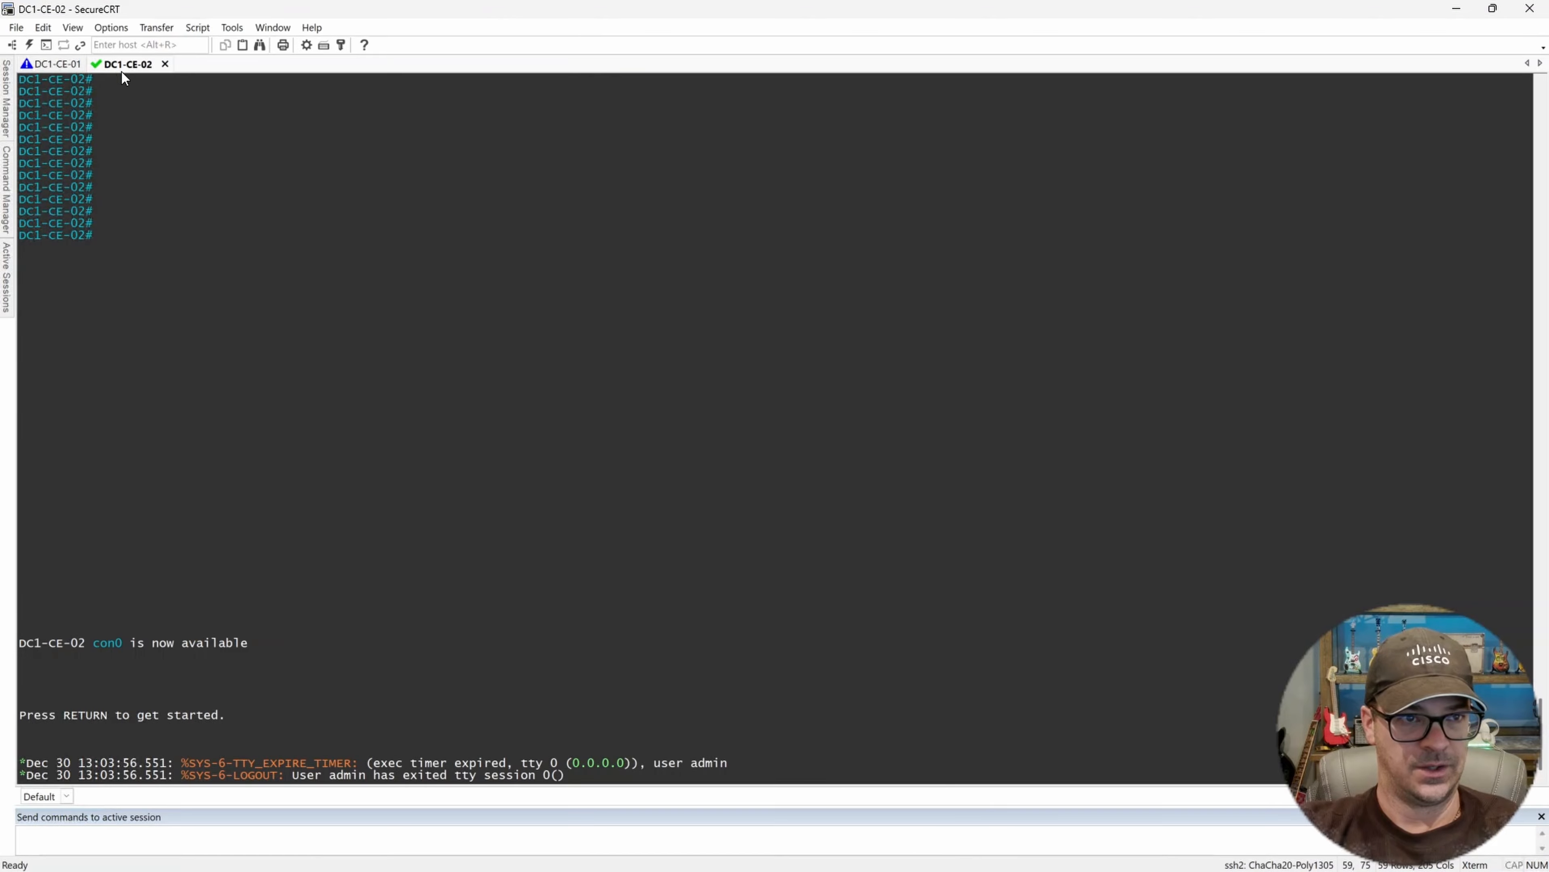
pyautogui.press('Return')
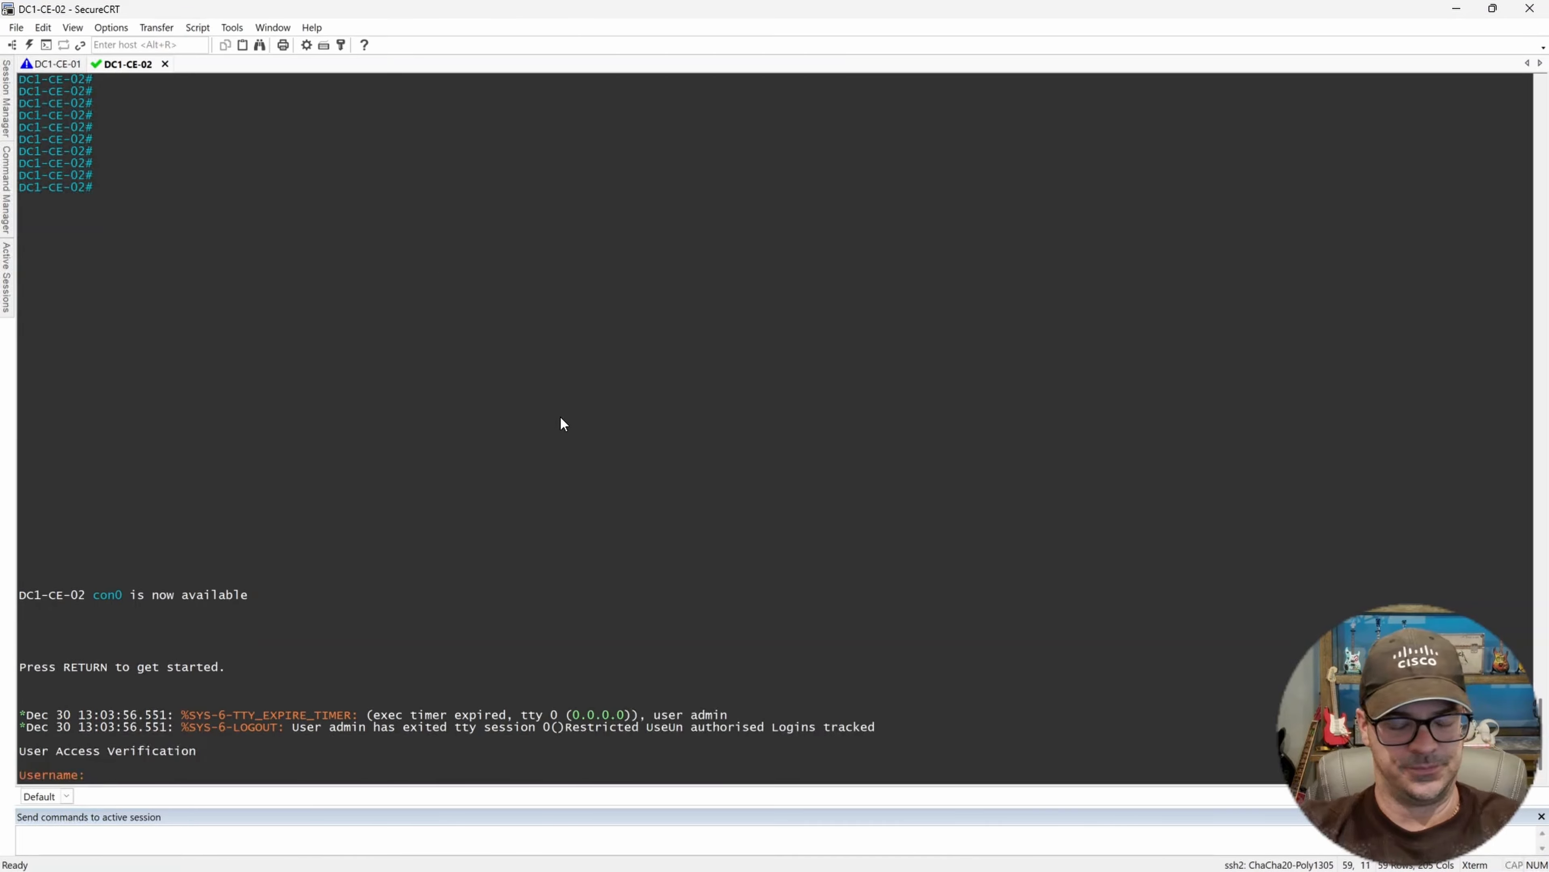
pyautogui.write('admin')
pyautogui.press('Return')
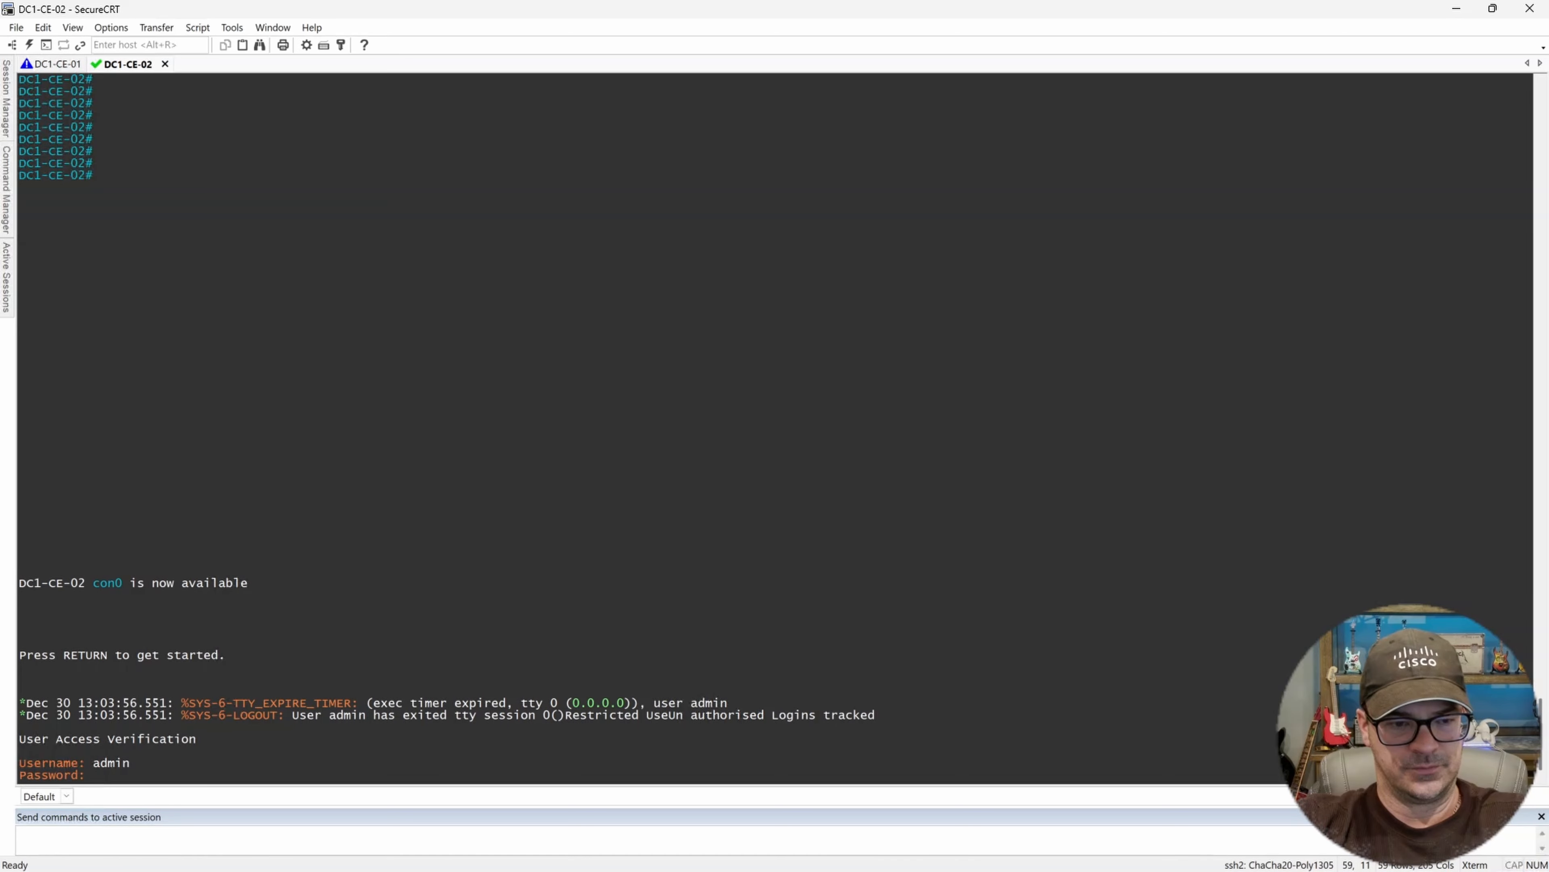
pyautogui.press('Return')
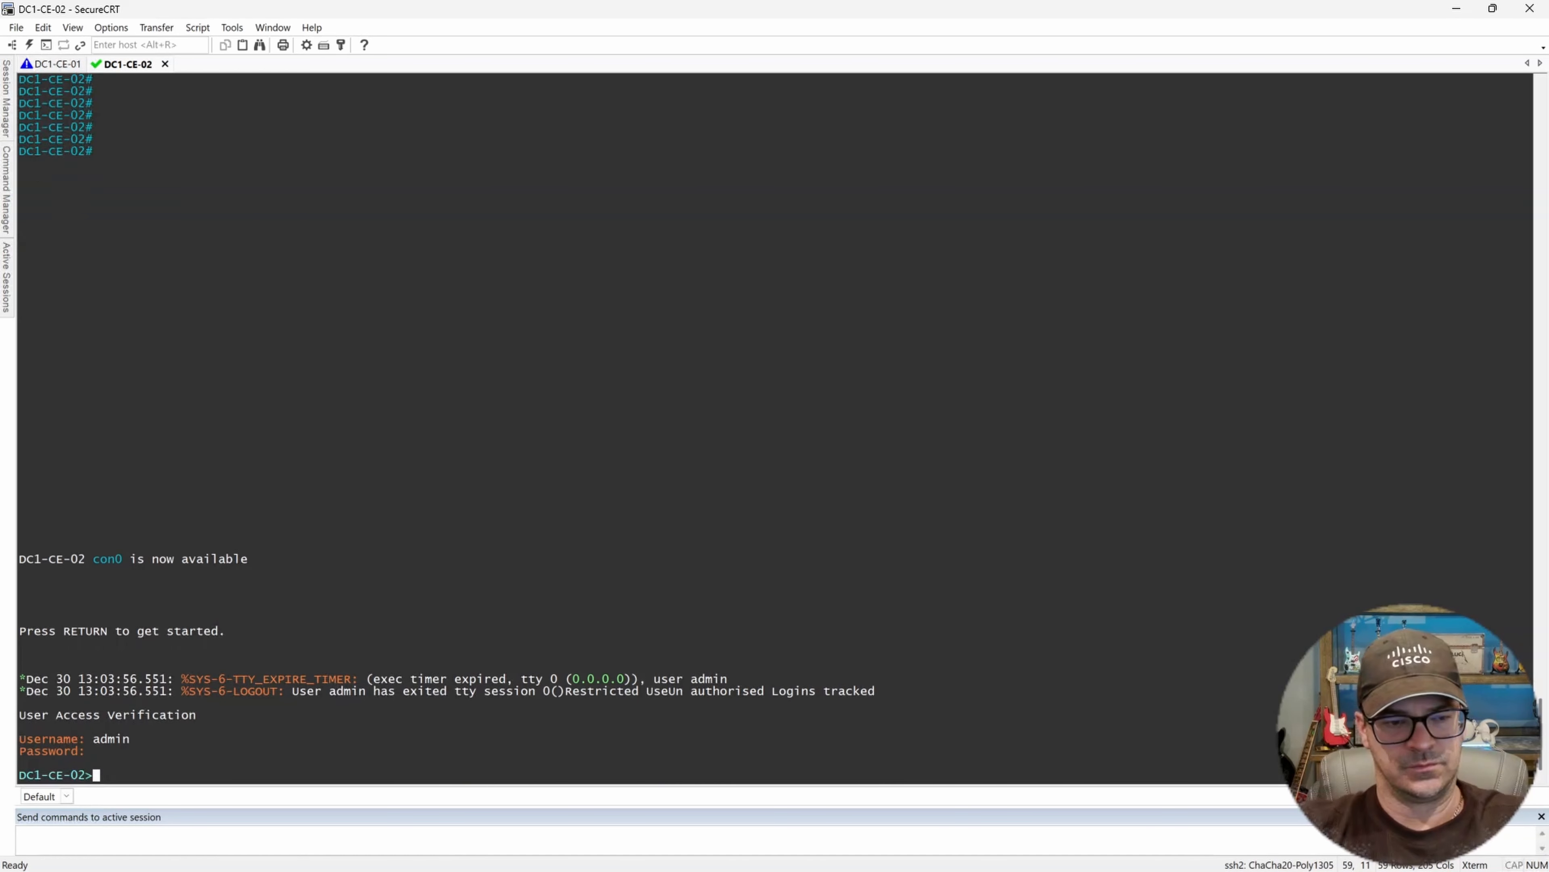
pyautogui.write('en')
pyautogui.press('Return')
pyautogui.press('Return')
pyautogui.press('Return')
pyautogui.press('Return')
pyautogui.press('Return')
pyautogui.press('Return')
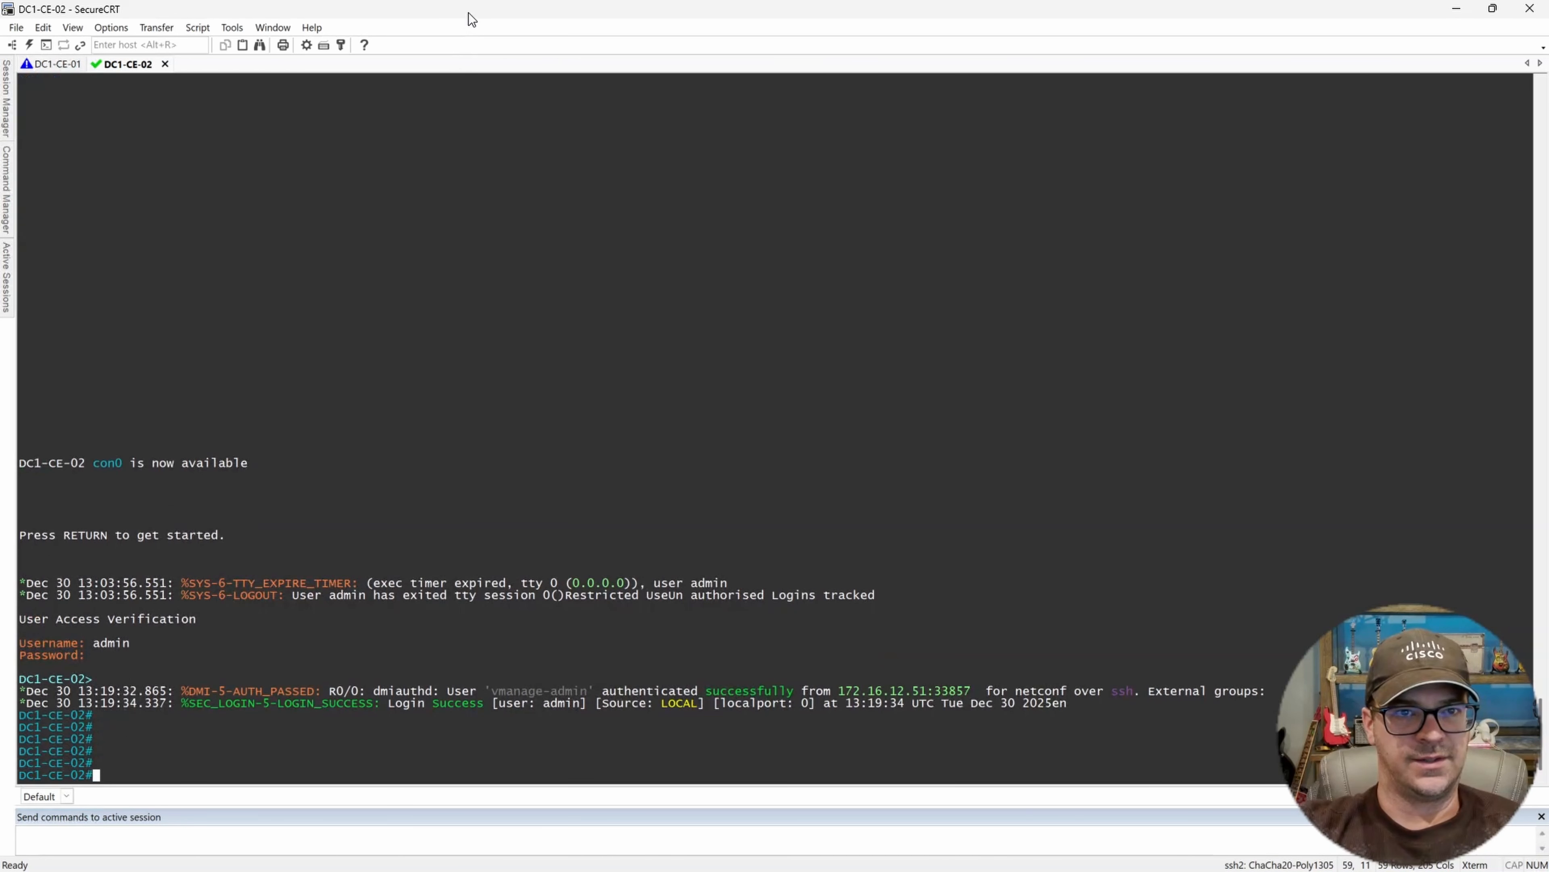
# Check the template push status in the browser alongside the router console.
pyautogui.moveTo(467, 17)
pyautogui.mouseDown()
pyautogui.moveTo(625, 64)
pyautogui.moveTo(472, 43)
pyautogui.mouseUp()
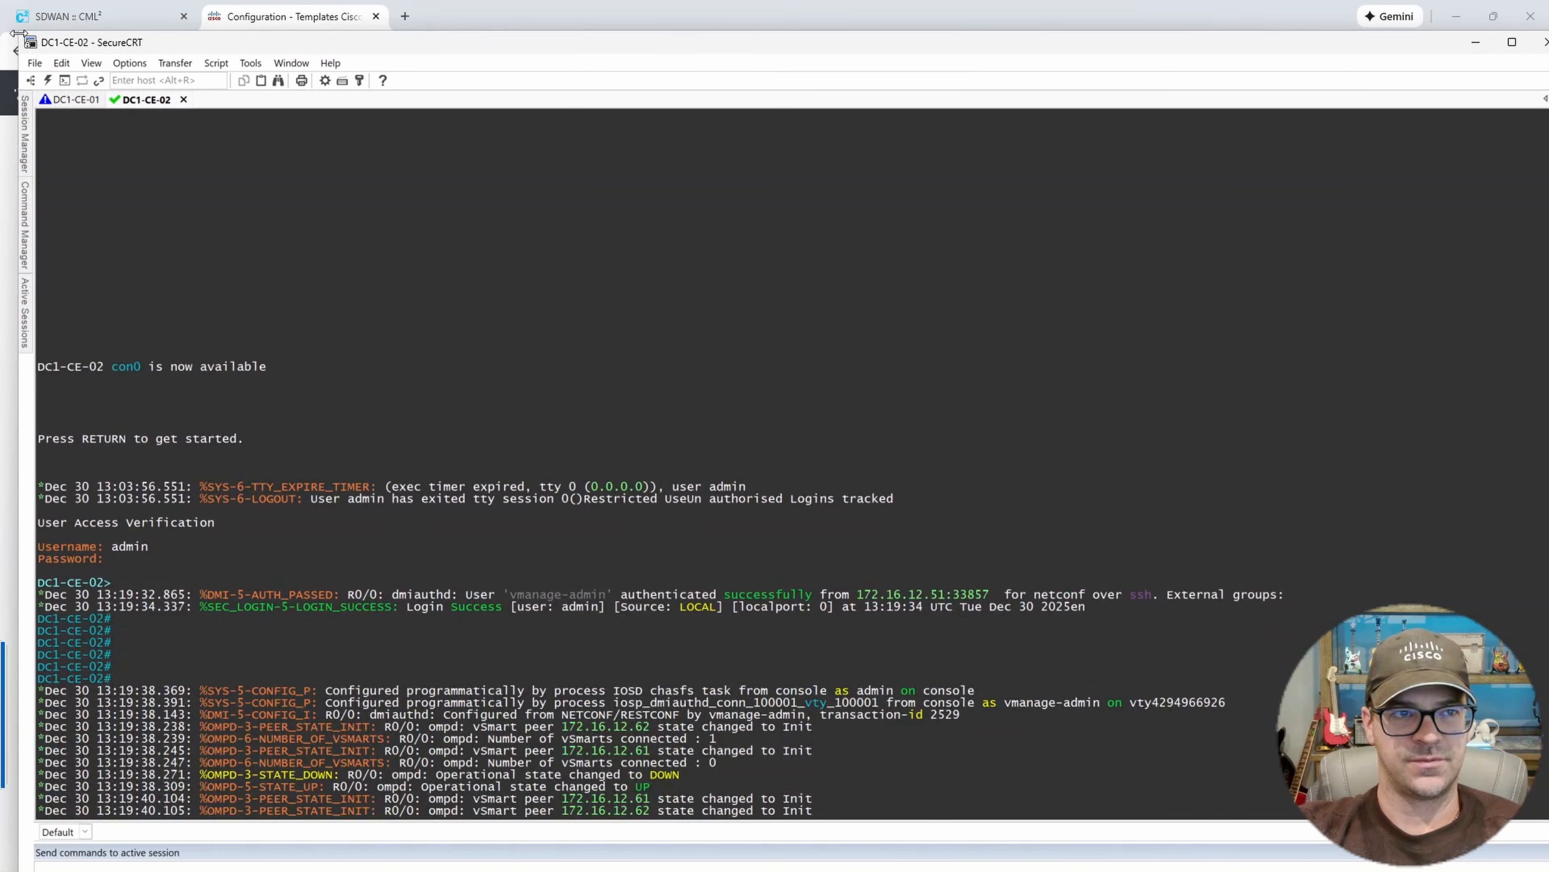
pyautogui.moveTo(22, 39); pyautogui.dragTo(478, 72)
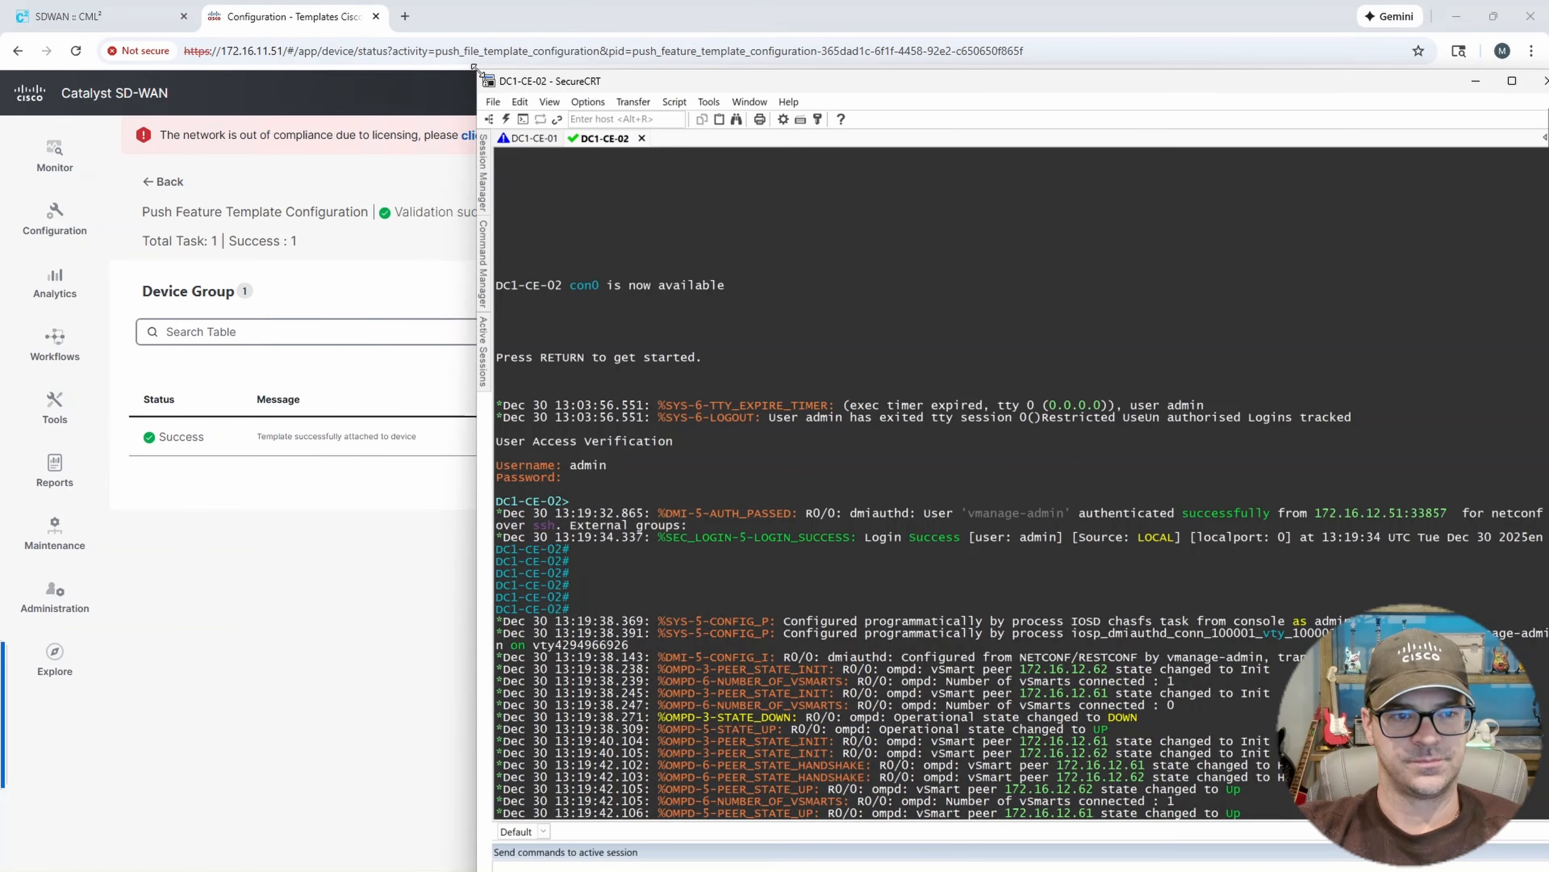
pyautogui.doubleClick(920, 80)
pyautogui.press('Return')
pyautogui.press('Return')
pyautogui.press('Return')
pyautogui.press('Return')
pyautogui.press('Return')
pyautogui.press('Return')
pyautogui.press('Return')
pyautogui.press('Return')
pyautogui.press('Return')
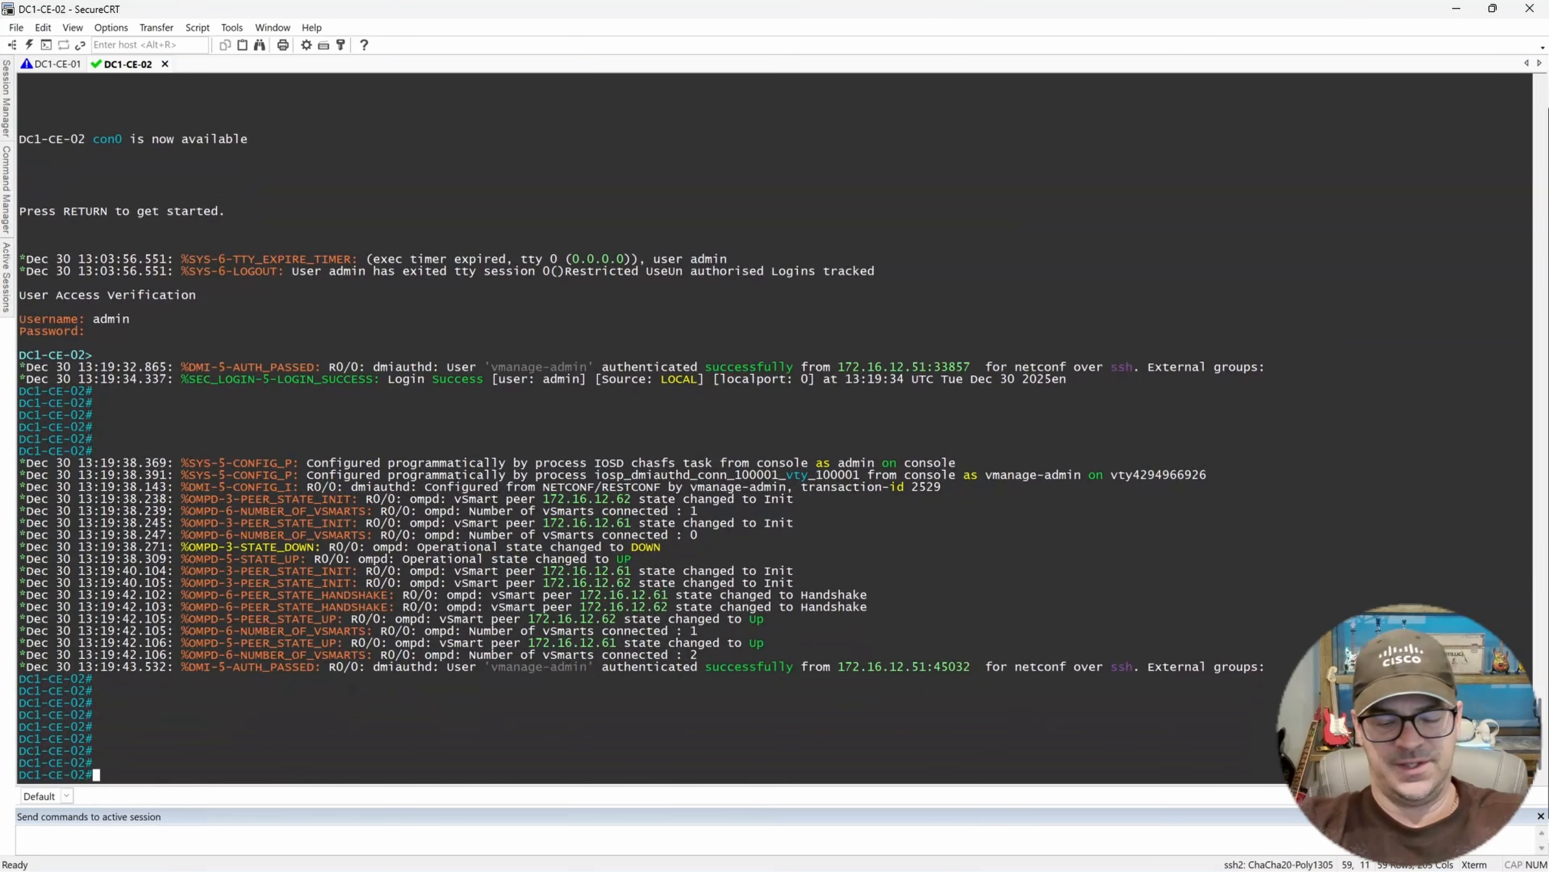
# Run show ip int brief on DC1-CE-02 and examine the GigabitEthernet2, 3, 3.211 and Tunnel2 entries.
pyautogui.write('show ip int brief')
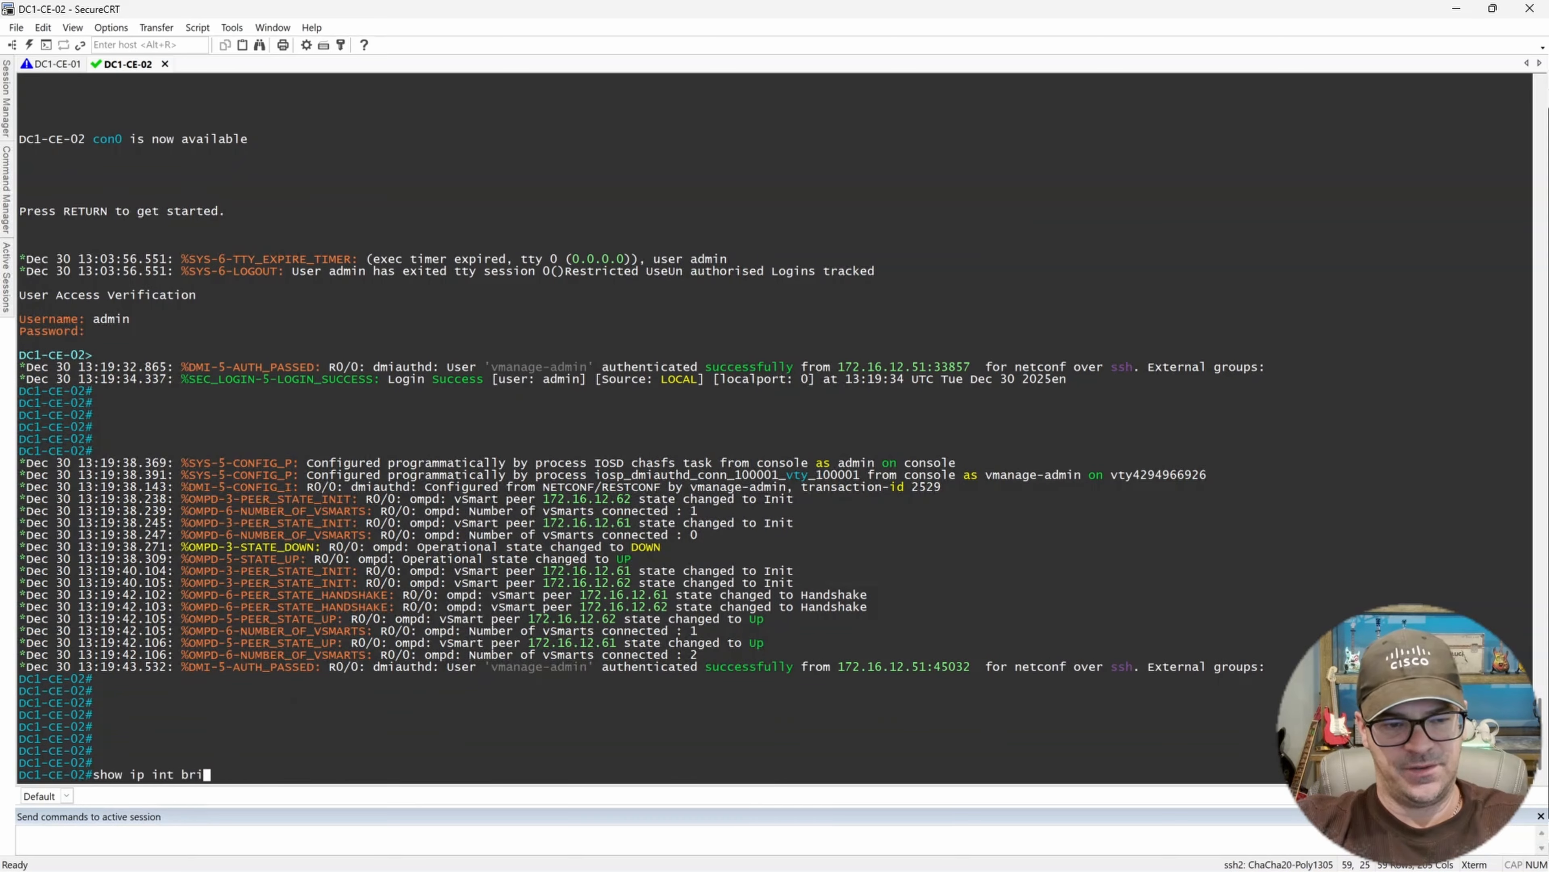
pyautogui.press('Return')
pyautogui.press('Return')
pyautogui.press('Return')
pyautogui.press('Return')
pyautogui.press('Return')
pyautogui.press('Return')
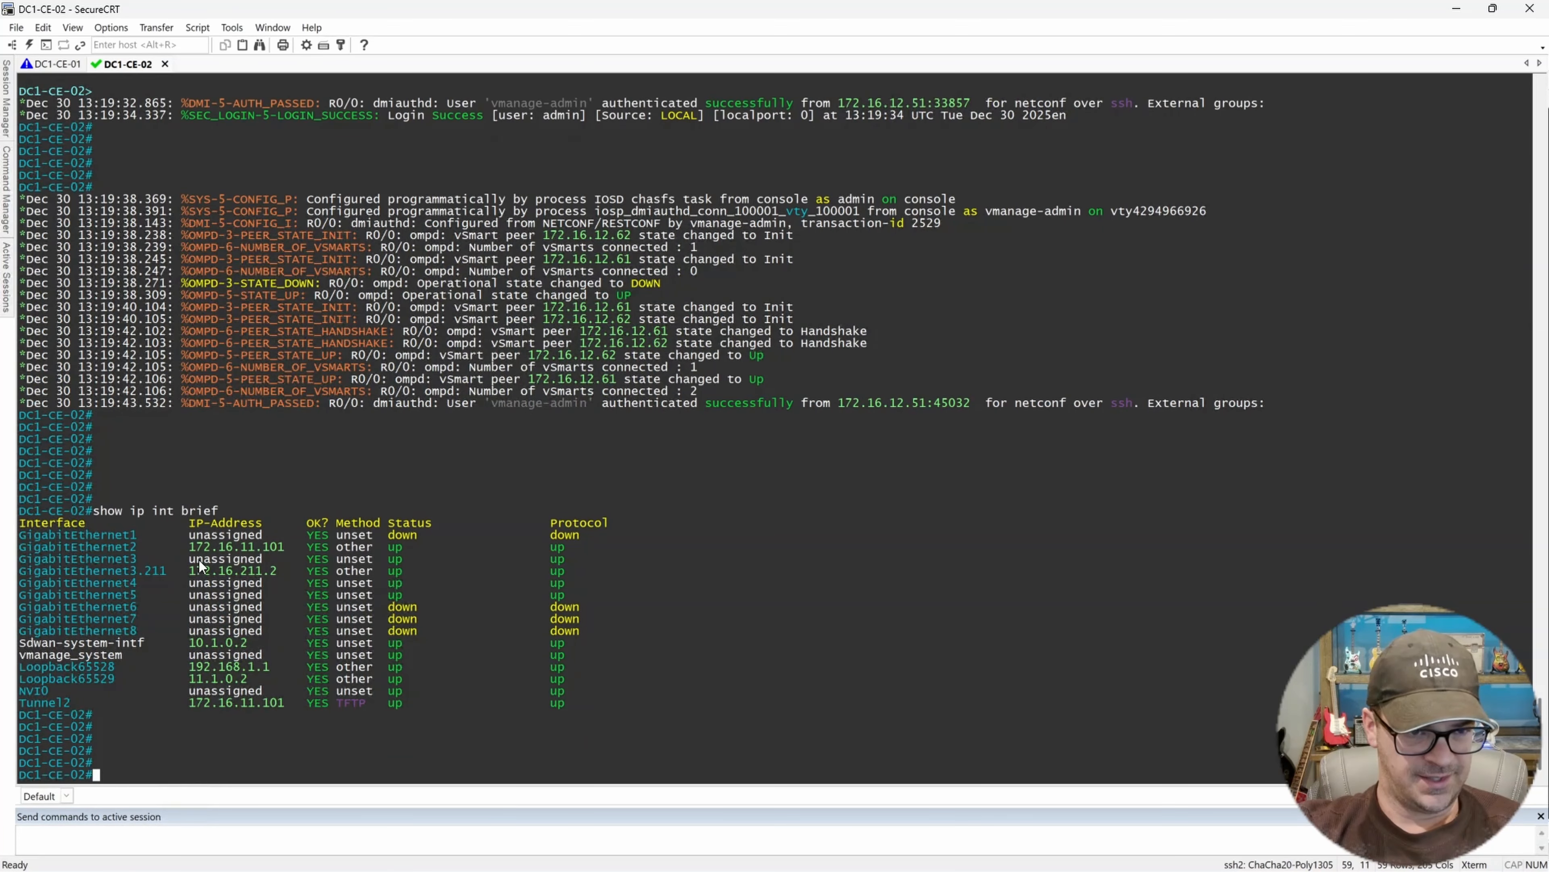
pyautogui.moveTo(191, 545); pyautogui.dragTo(576, 547)
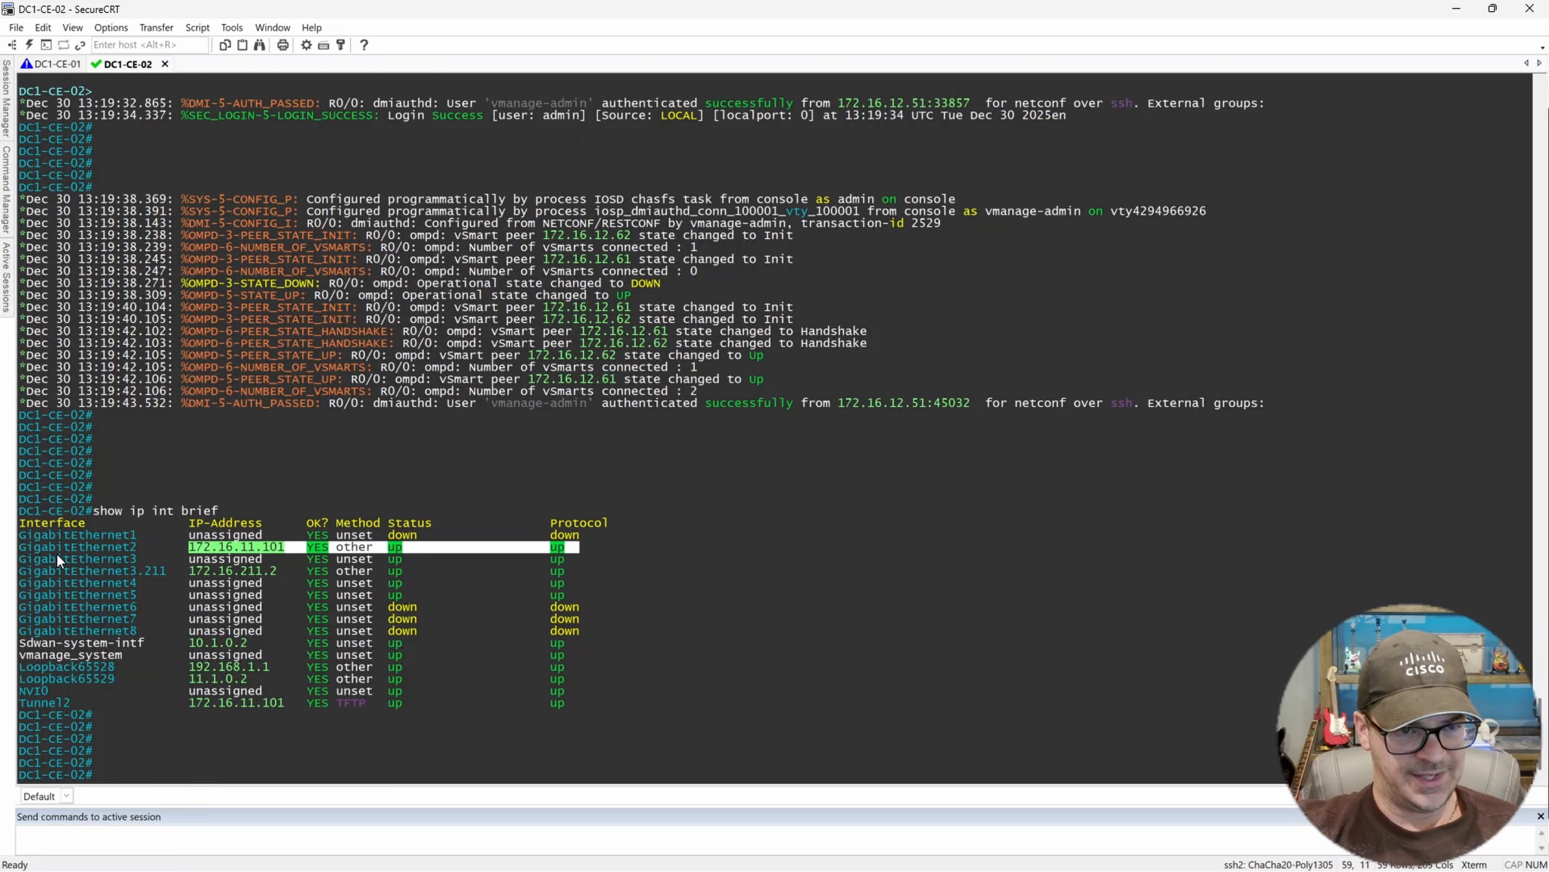
pyautogui.moveTo(33, 557); pyautogui.dragTo(137, 558)
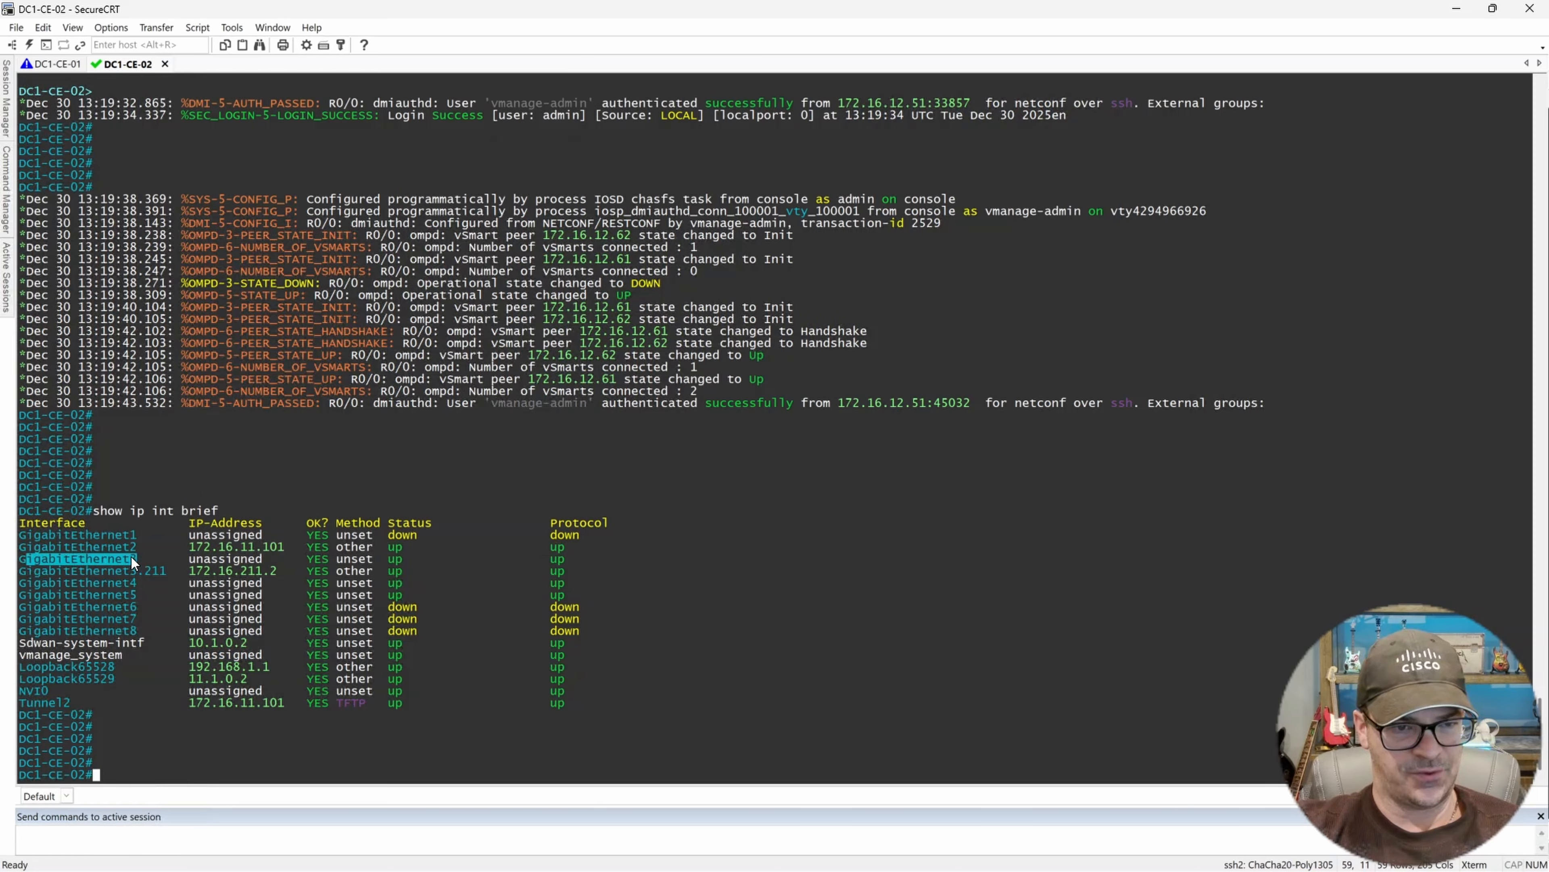
pyautogui.moveTo(22, 571); pyautogui.dragTo(234, 573)
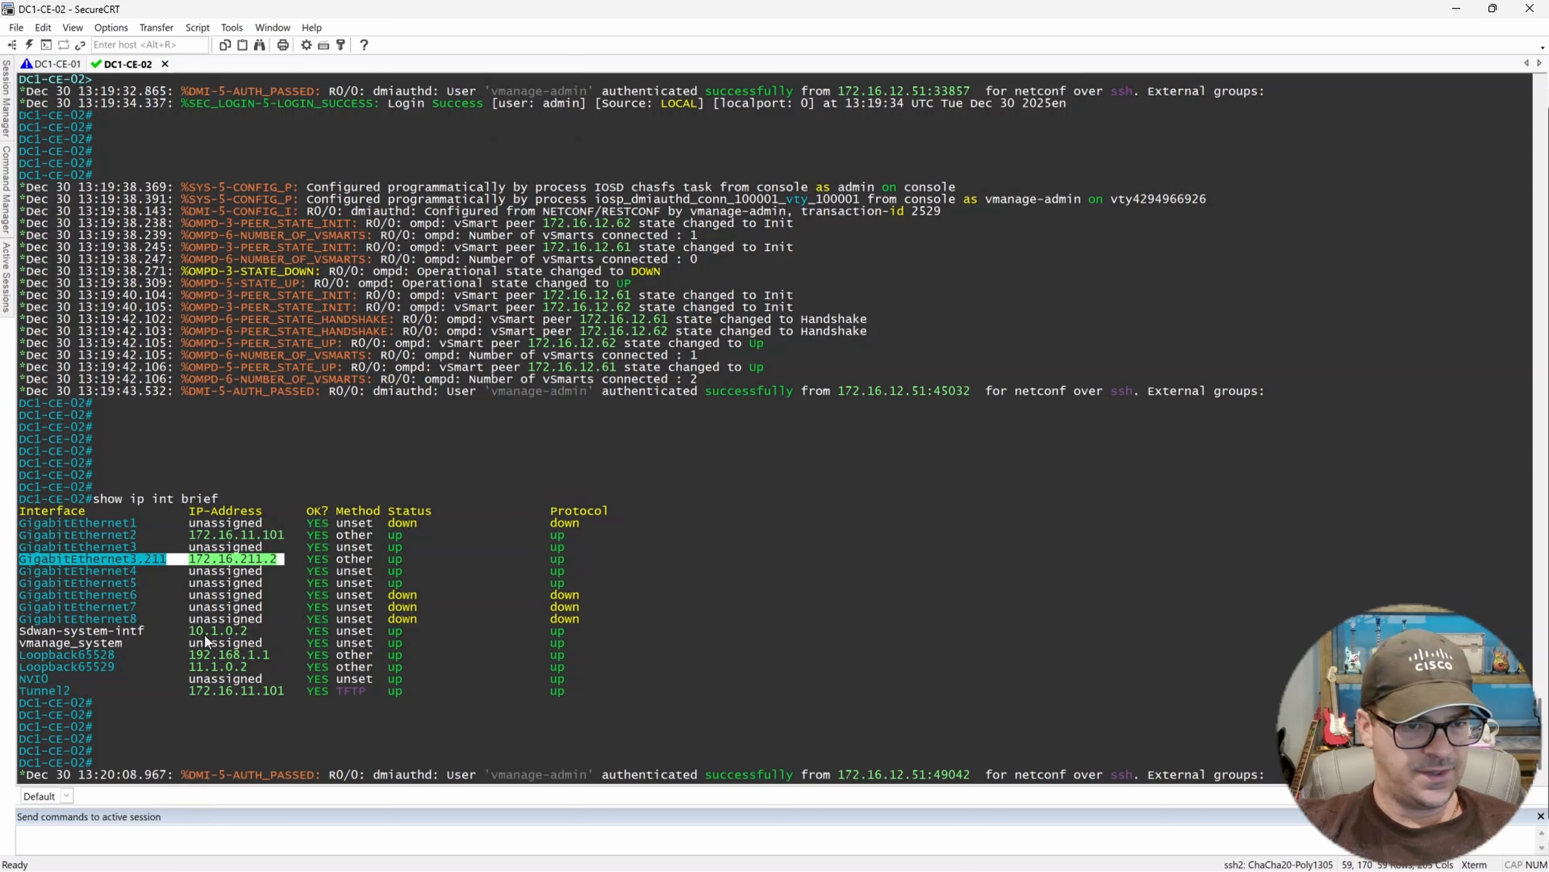
pyautogui.moveTo(91, 688); pyautogui.dragTo(334, 687)
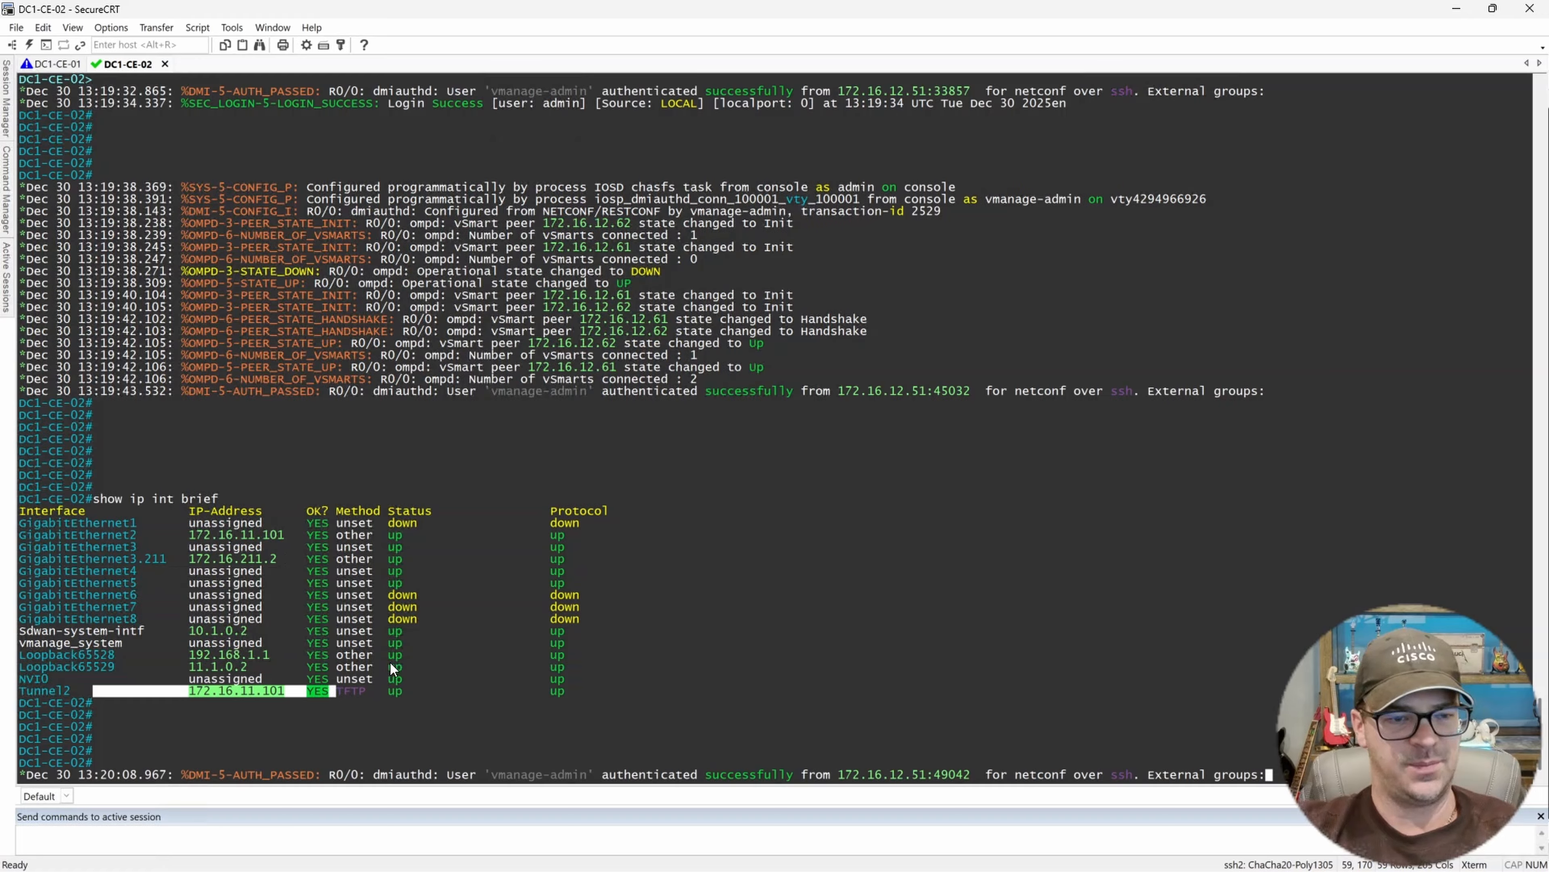
pyautogui.click(726, 541)
pyautogui.press('Return')
pyautogui.press('Return')
pyautogui.press('Return')
pyautogui.press('Return')
pyautogui.press('Return')
pyautogui.press('Return')
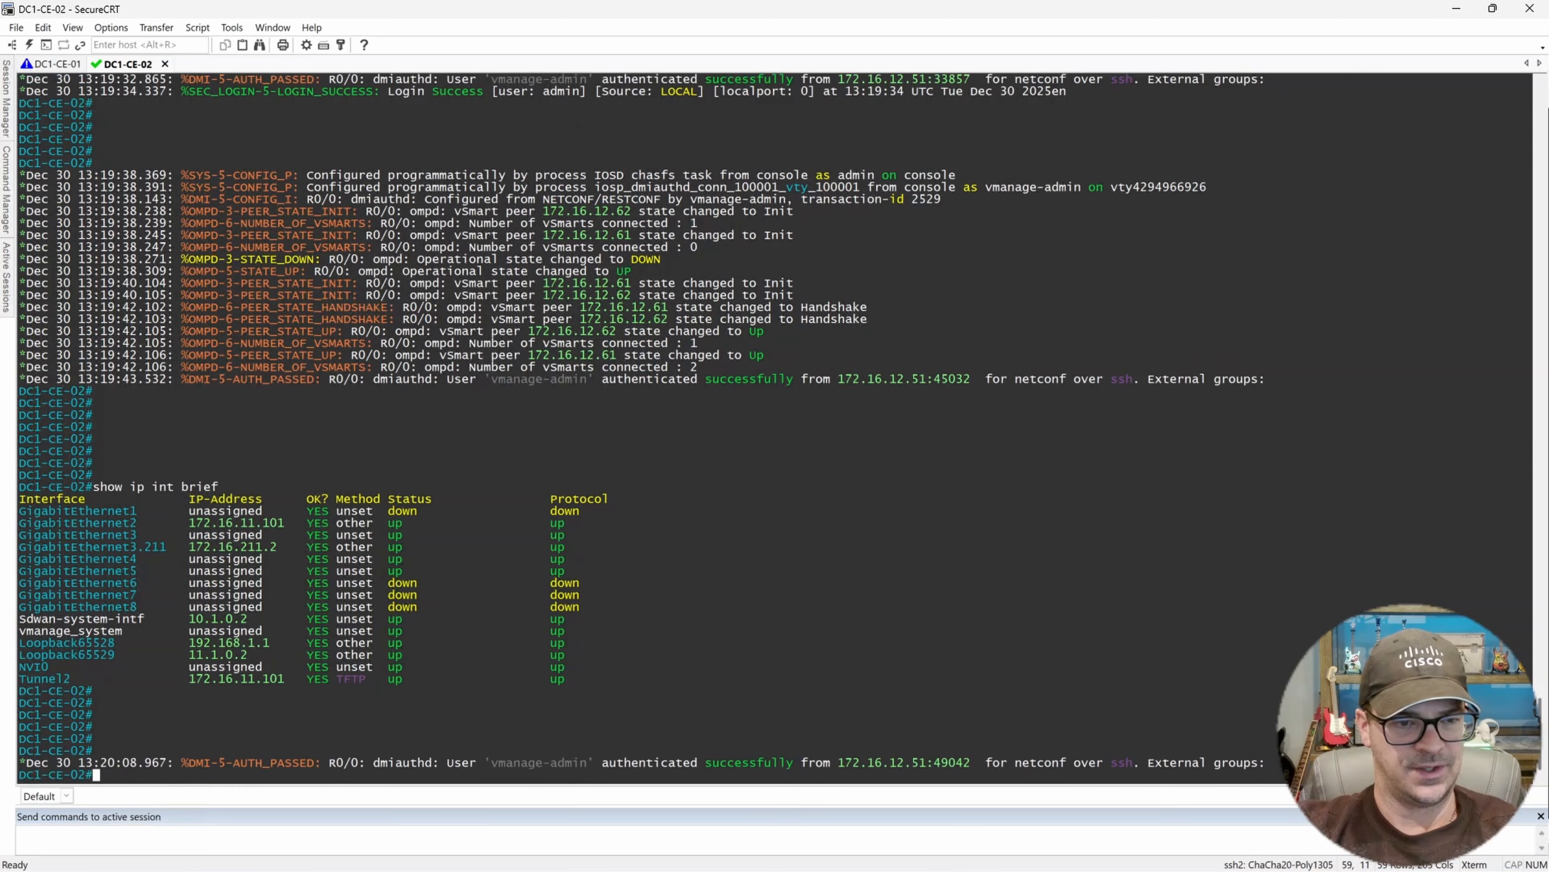
pyautogui.press('Return')
pyautogui.press('Return')
pyautogui.press('Return')
pyautogui.press('Return')
pyautogui.press('Return')
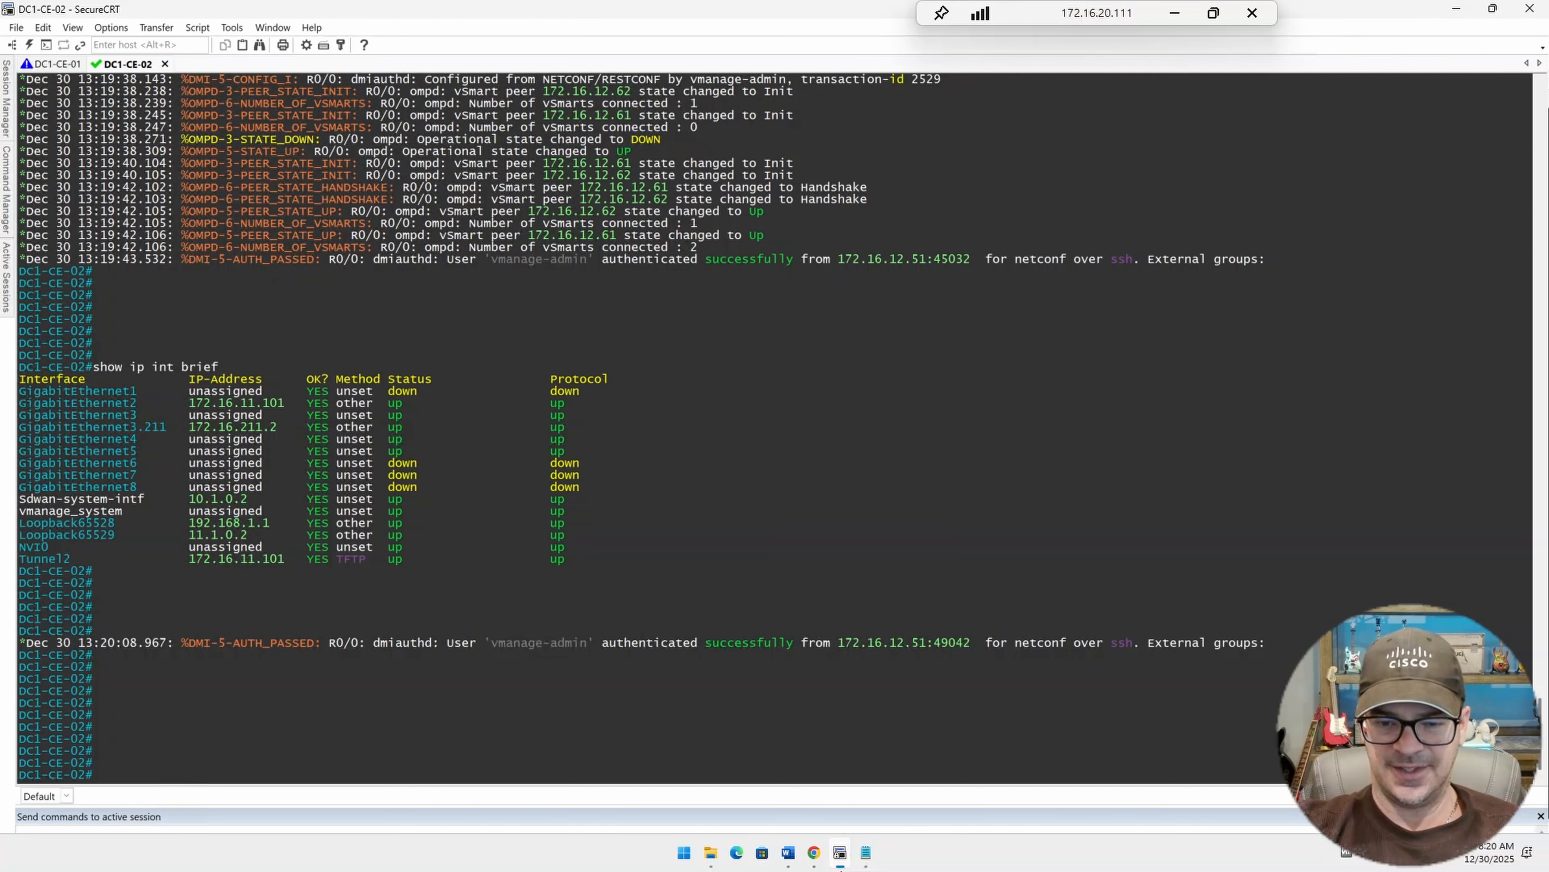
# Review the template push status in the browser and the DC1 routers in the lab topology.
pyautogui.click(816, 853)
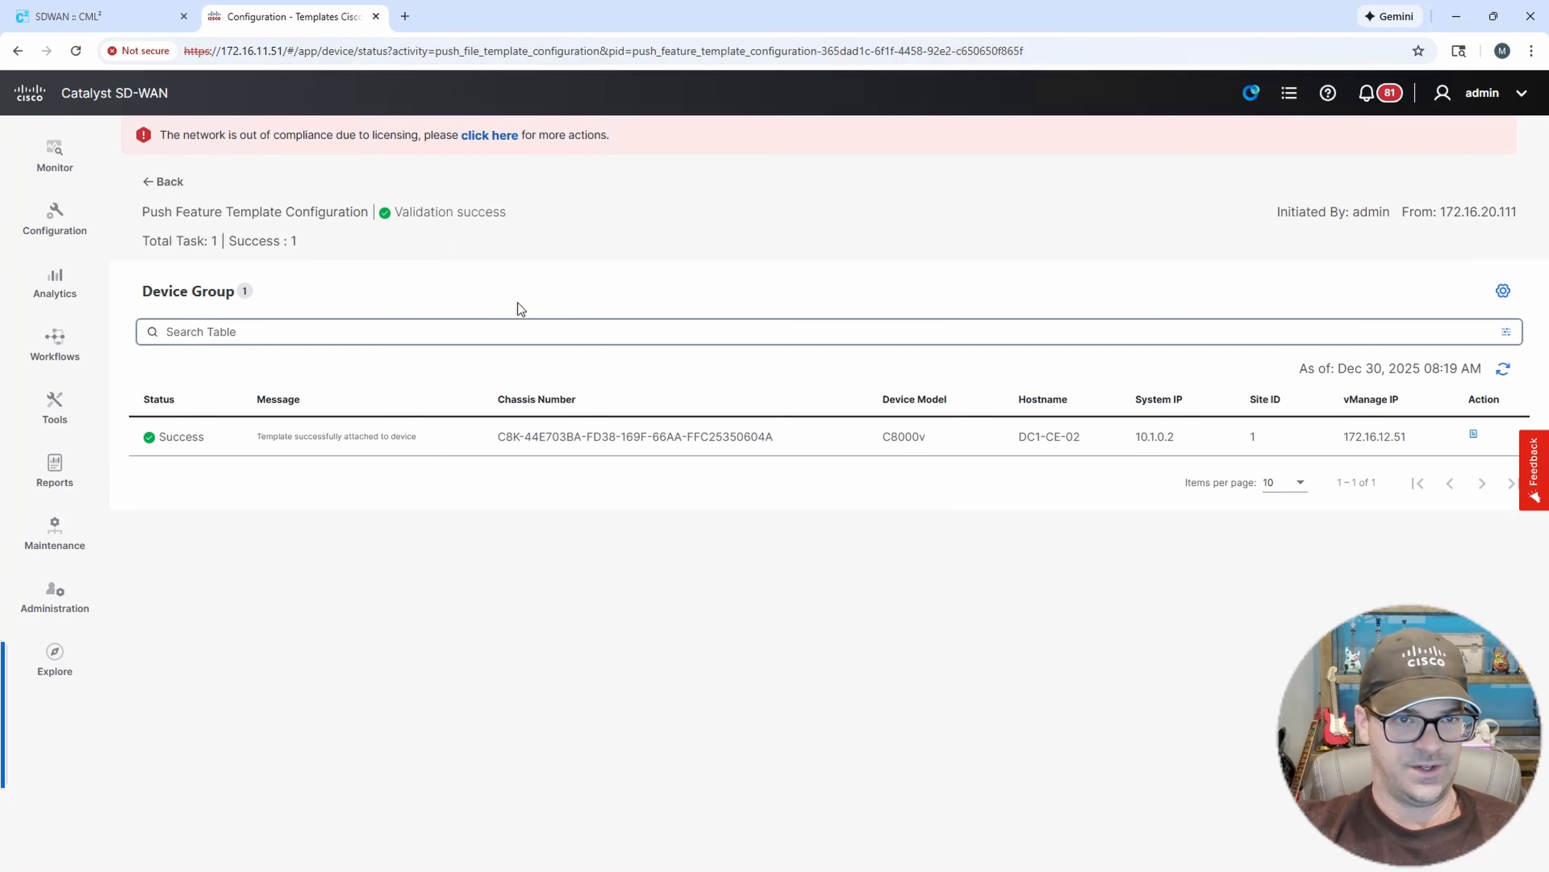
pyautogui.click(120, 8)
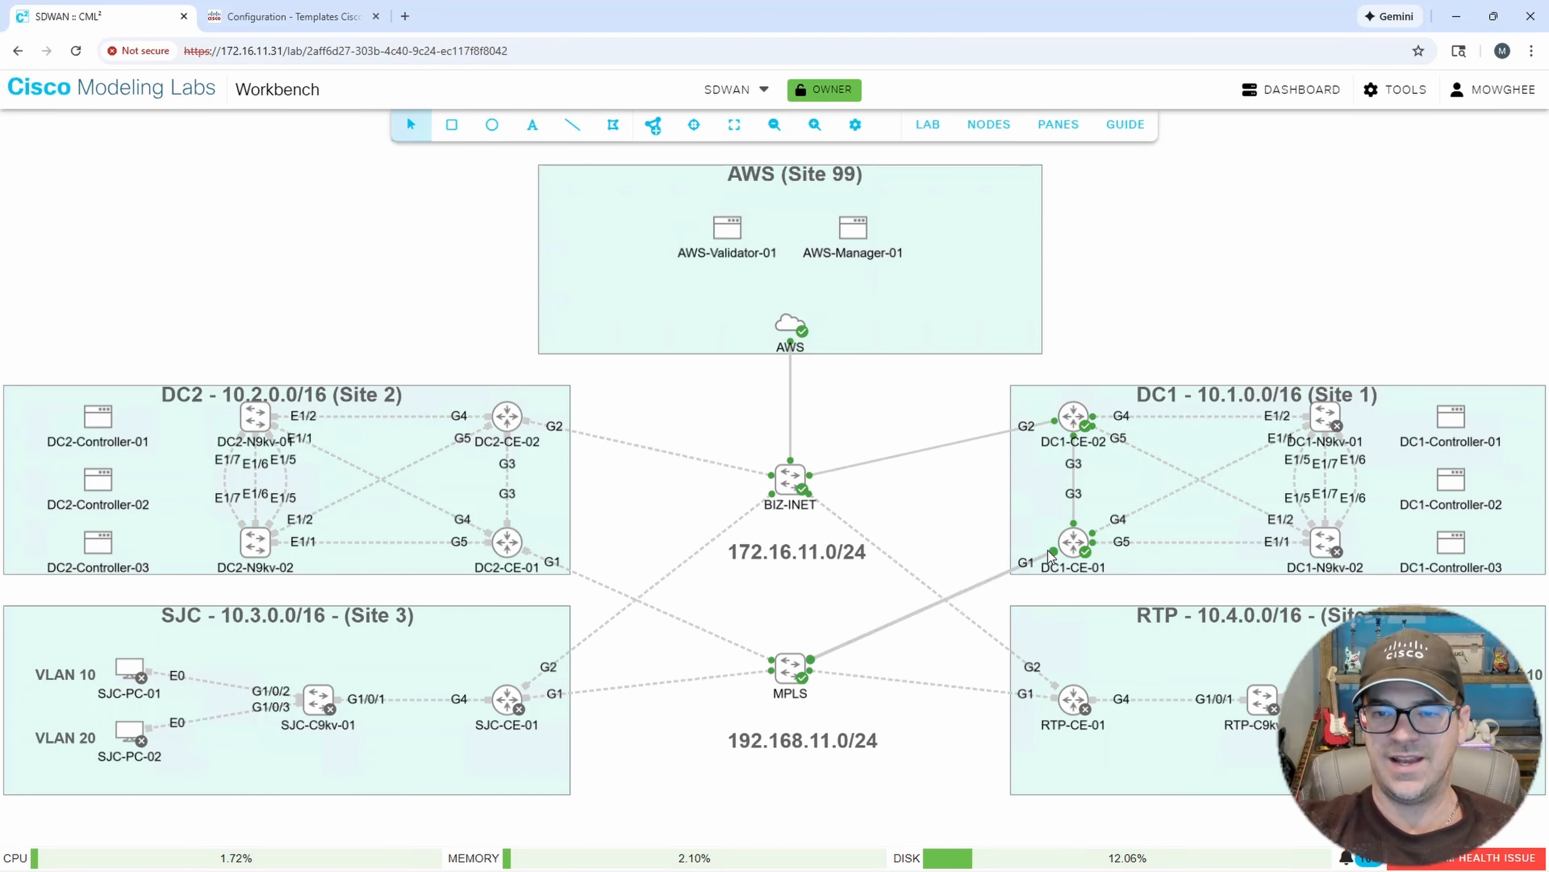
pyautogui.click(843, 860)
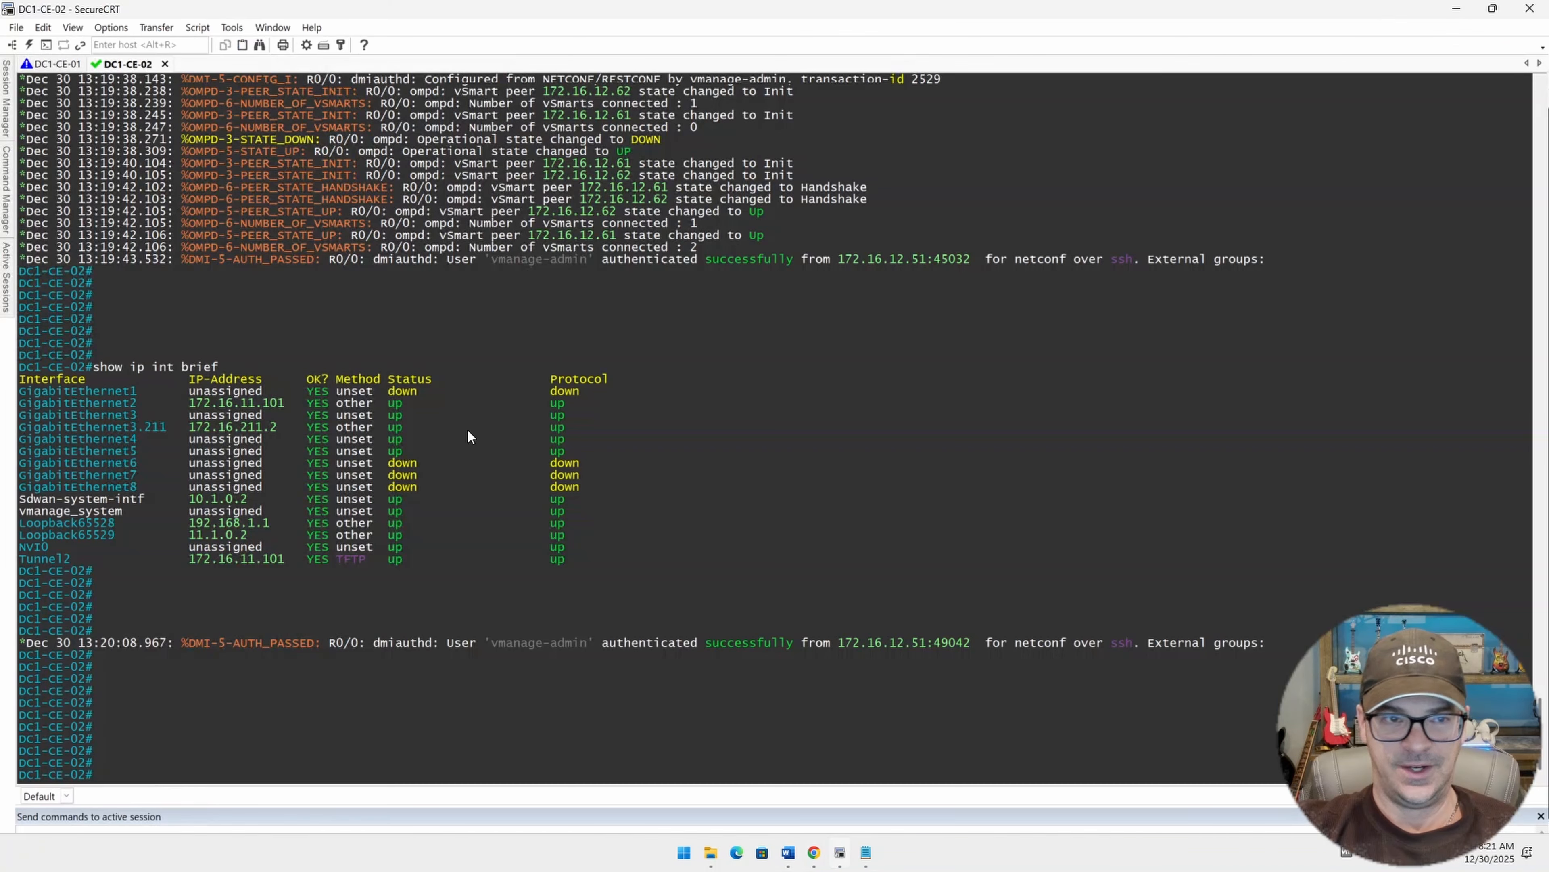
# Open the DC1-CE-01 console session and log in as admin with the account password.
pyautogui.click(55, 64)
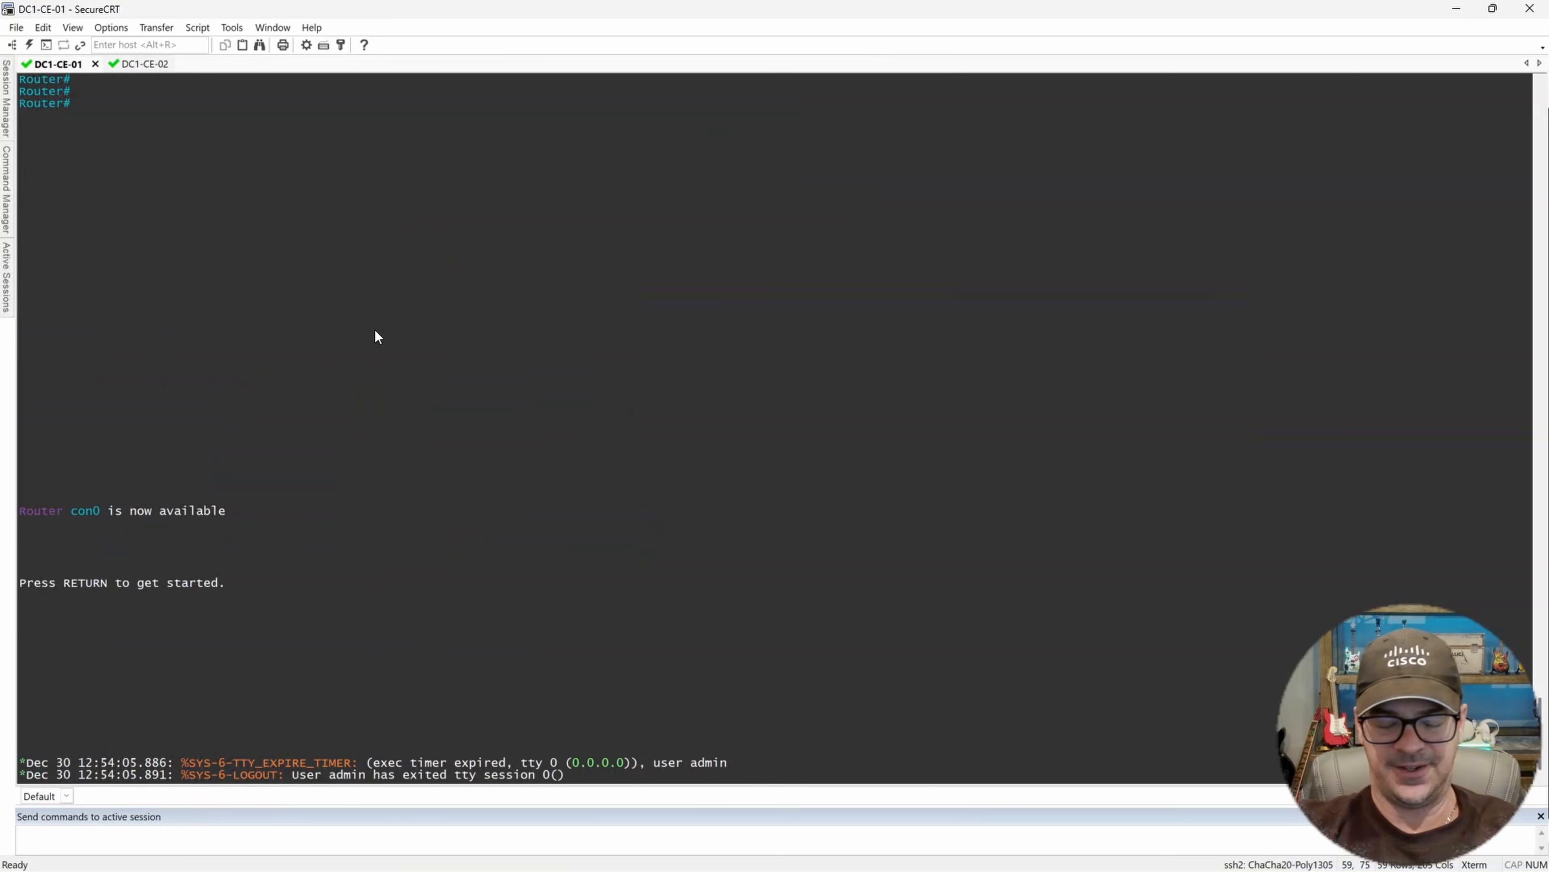
pyautogui.press('Return')
pyautogui.press('Return')
pyautogui.press('Return')
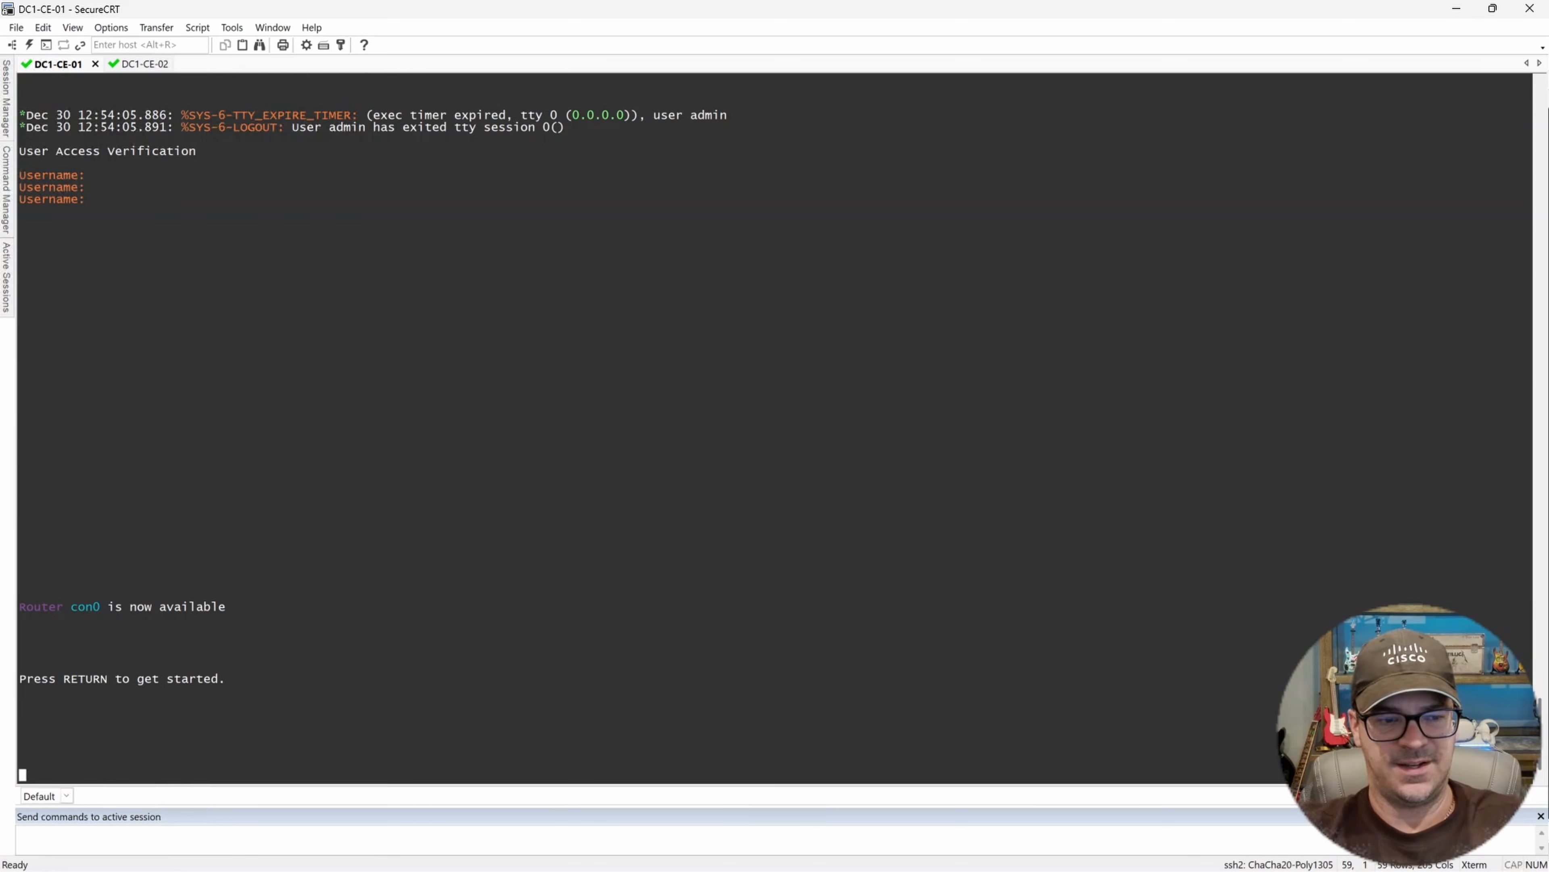
pyautogui.press('Return')
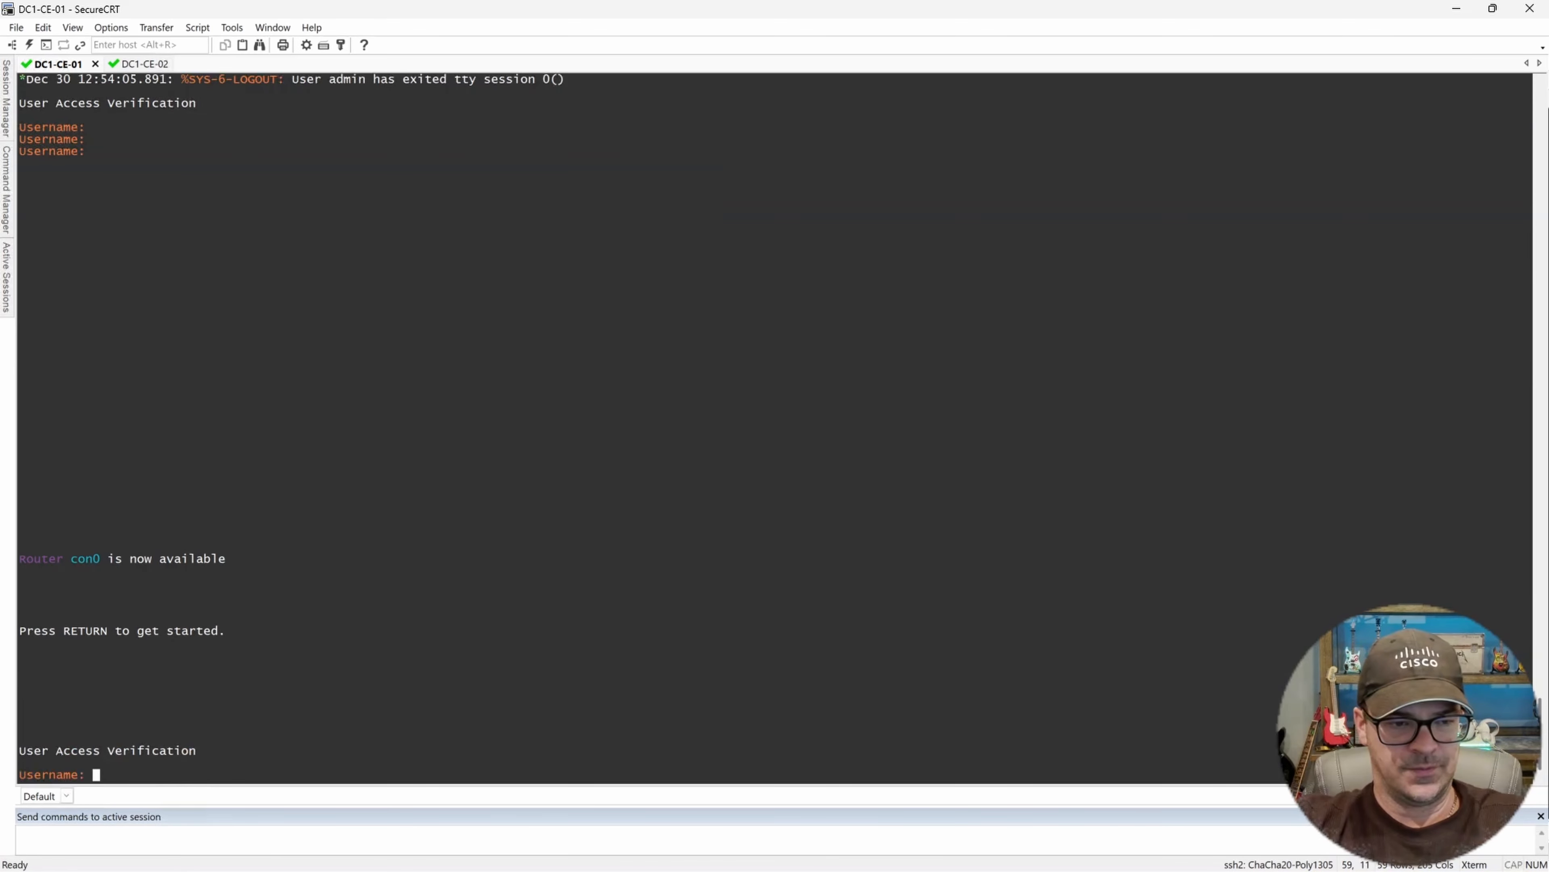
pyautogui.write('admin')
pyautogui.press('Return')
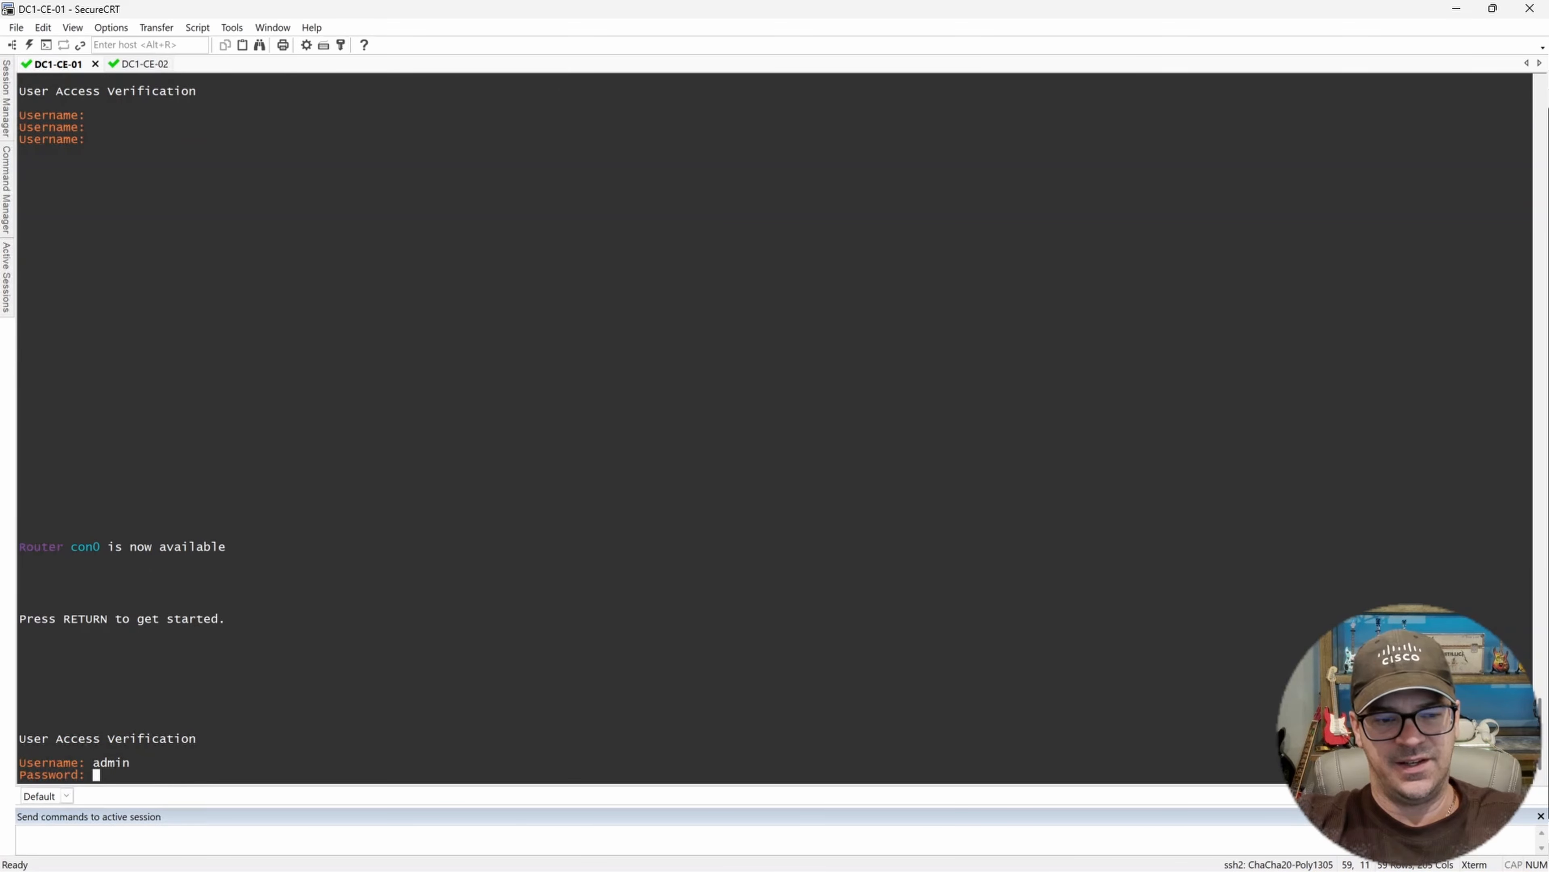
pyautogui.press('Return')
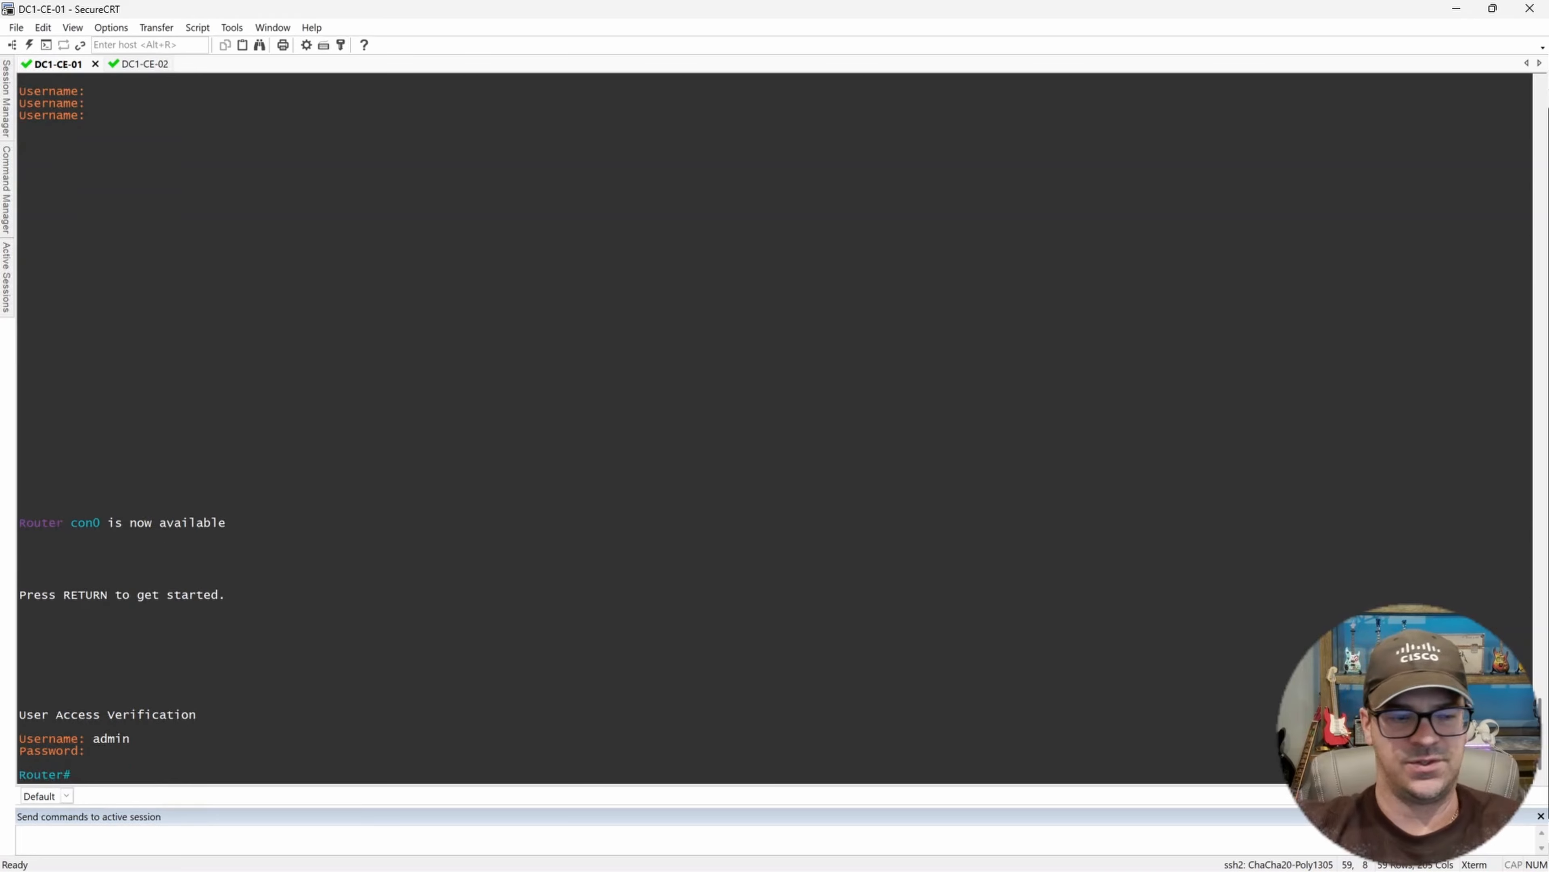
pyautogui.press('Return')
pyautogui.press('Return')
pyautogui.press('Return')
pyautogui.press('Return')
pyautogui.press('Return')
pyautogui.press('Return')
pyautogui.press('Return')
pyautogui.press('Return')
pyautogui.press('Return')
pyautogui.press('Return')
pyautogui.press('Return')
pyautogui.press('Return')
pyautogui.press('Return')
pyautogui.press('Return')
pyautogui.press('Return')
pyautogui.press('Return')
pyautogui.press('Return')
pyautogui.press('Return')
pyautogui.press('Return')
pyautogui.press('Return')
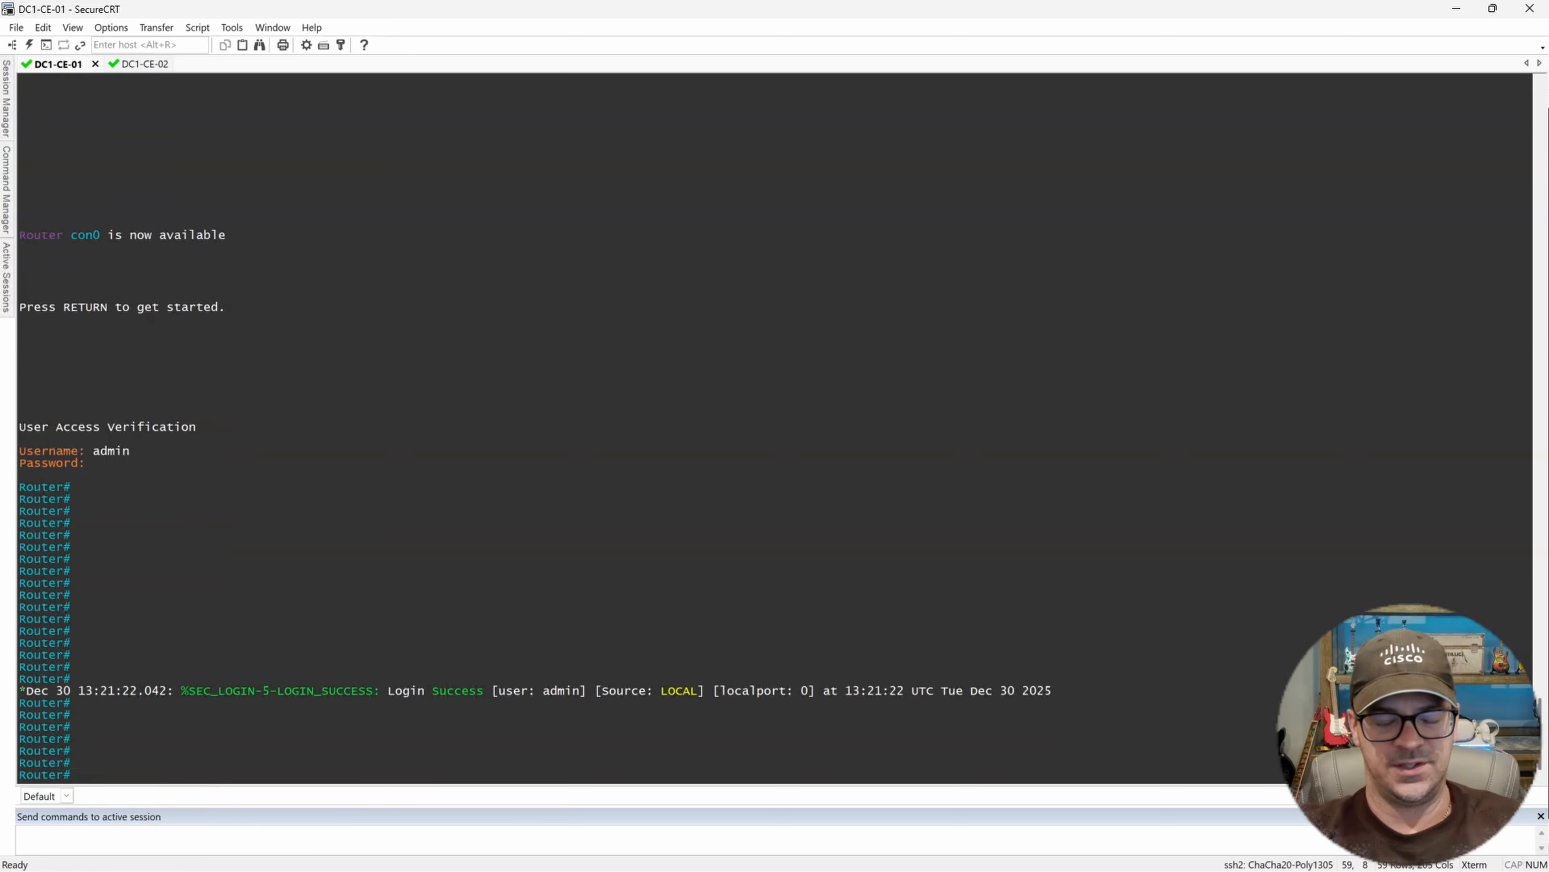
# Run show ip int brief on DC1-CE-01 and examine its GigabitEthernet interface entries.
pyautogui.write('show ip int brief')
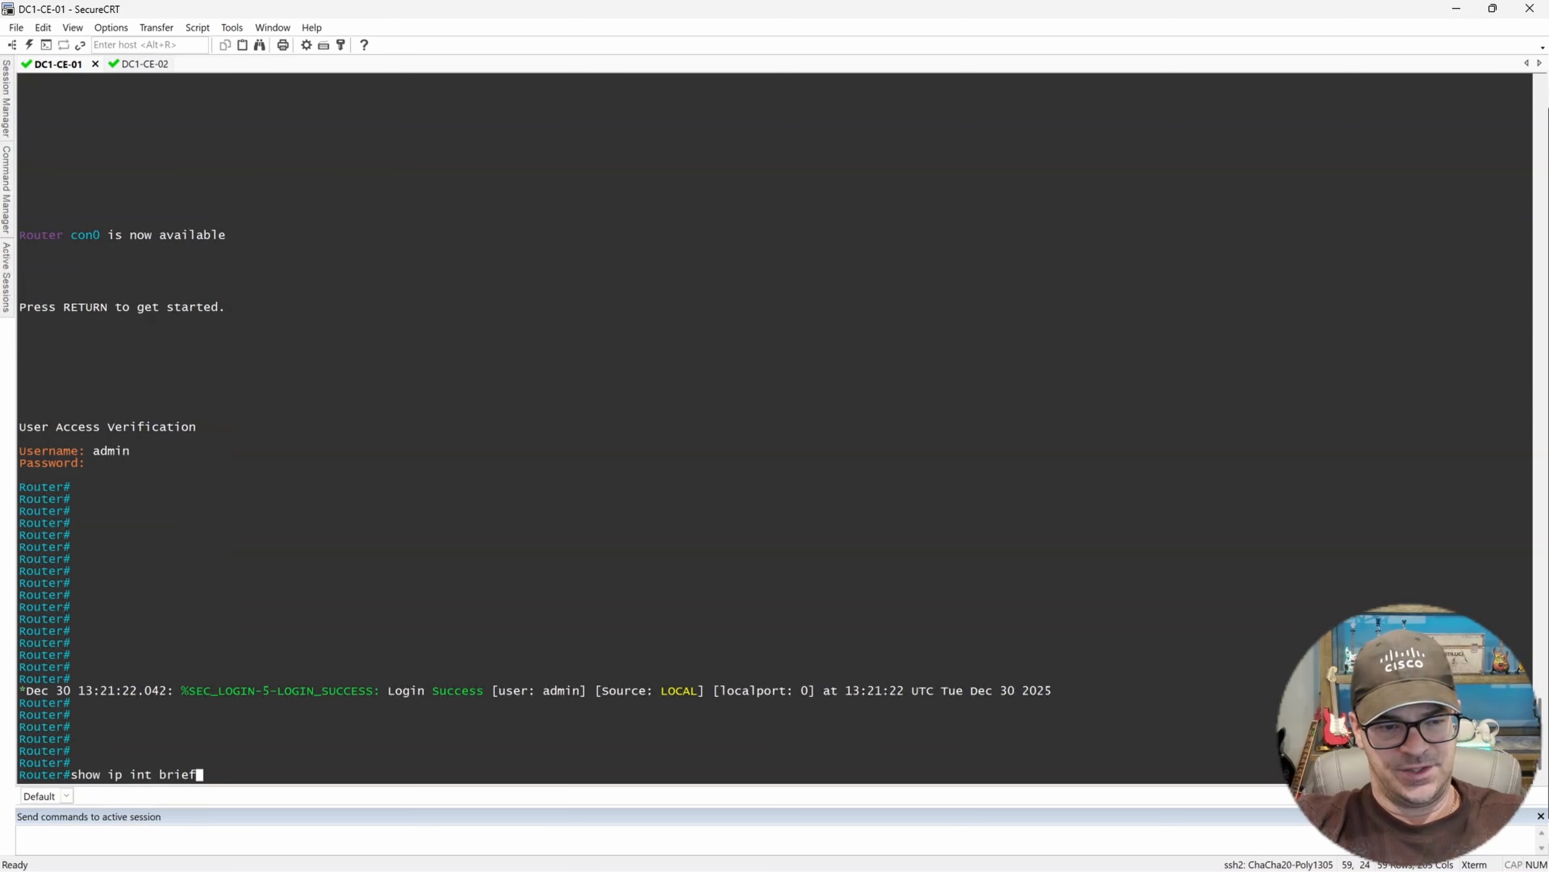
pyautogui.press('Return')
pyautogui.press('Return')
pyautogui.press('Return')
pyautogui.press('Return')
pyautogui.press('Return')
pyautogui.press('Return')
pyautogui.press('Return')
pyautogui.press('Return')
pyautogui.press('Return')
pyautogui.press('Return')
pyautogui.press('Return')
pyautogui.press('Return')
pyautogui.press('Return')
pyautogui.press('Return')
pyautogui.press('Return')
pyautogui.press('Return')
pyautogui.press('Return')
pyautogui.press('Return')
pyautogui.press('Return')
pyautogui.press('Return')
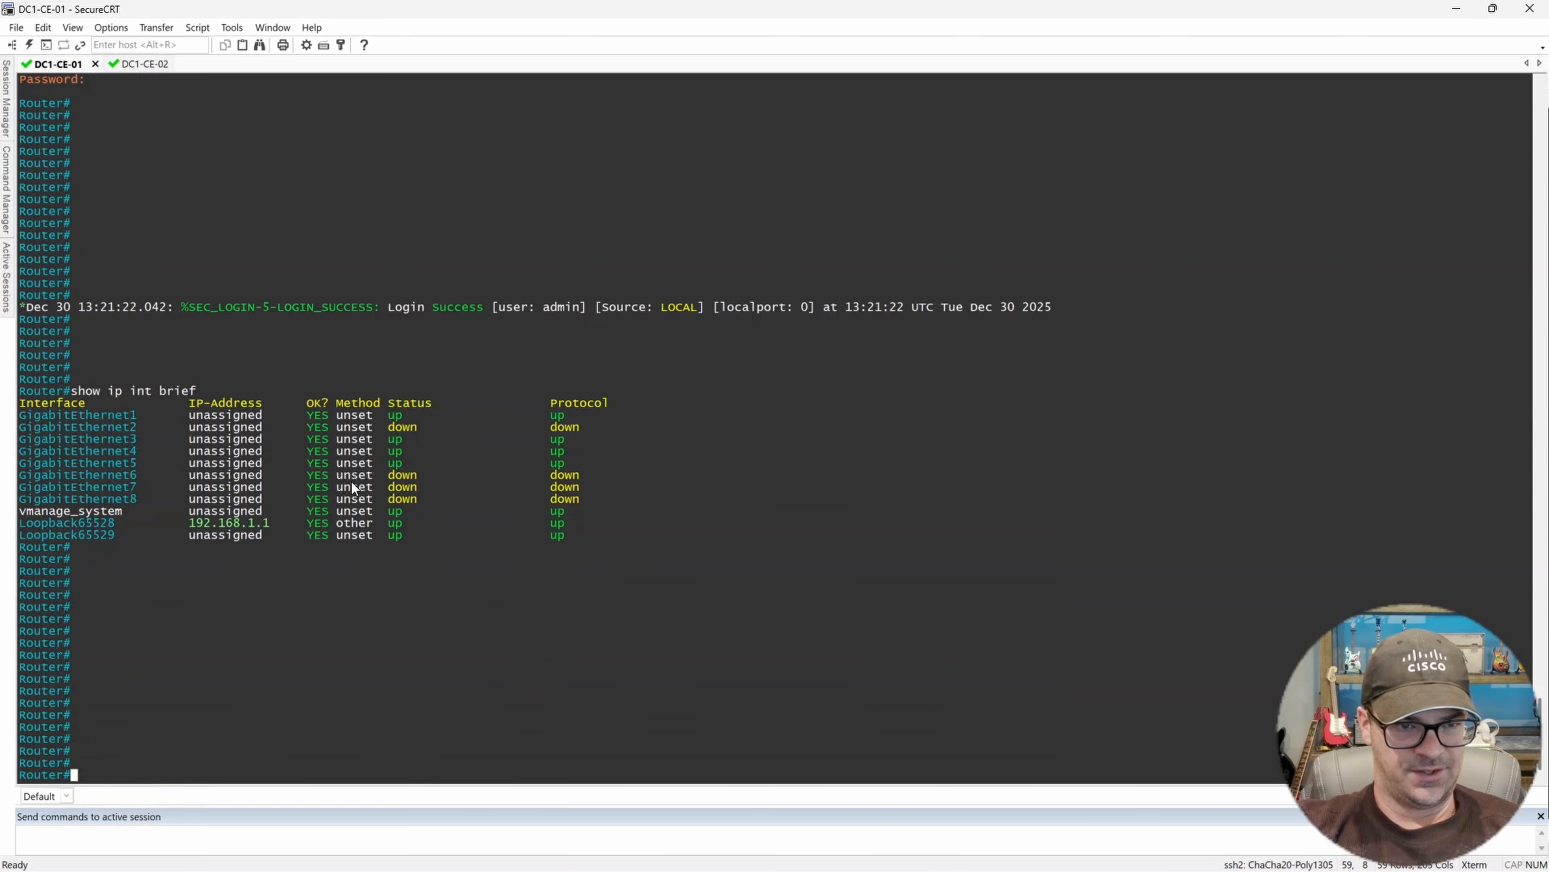
pyautogui.moveTo(115, 418); pyautogui.dragTo(676, 532)
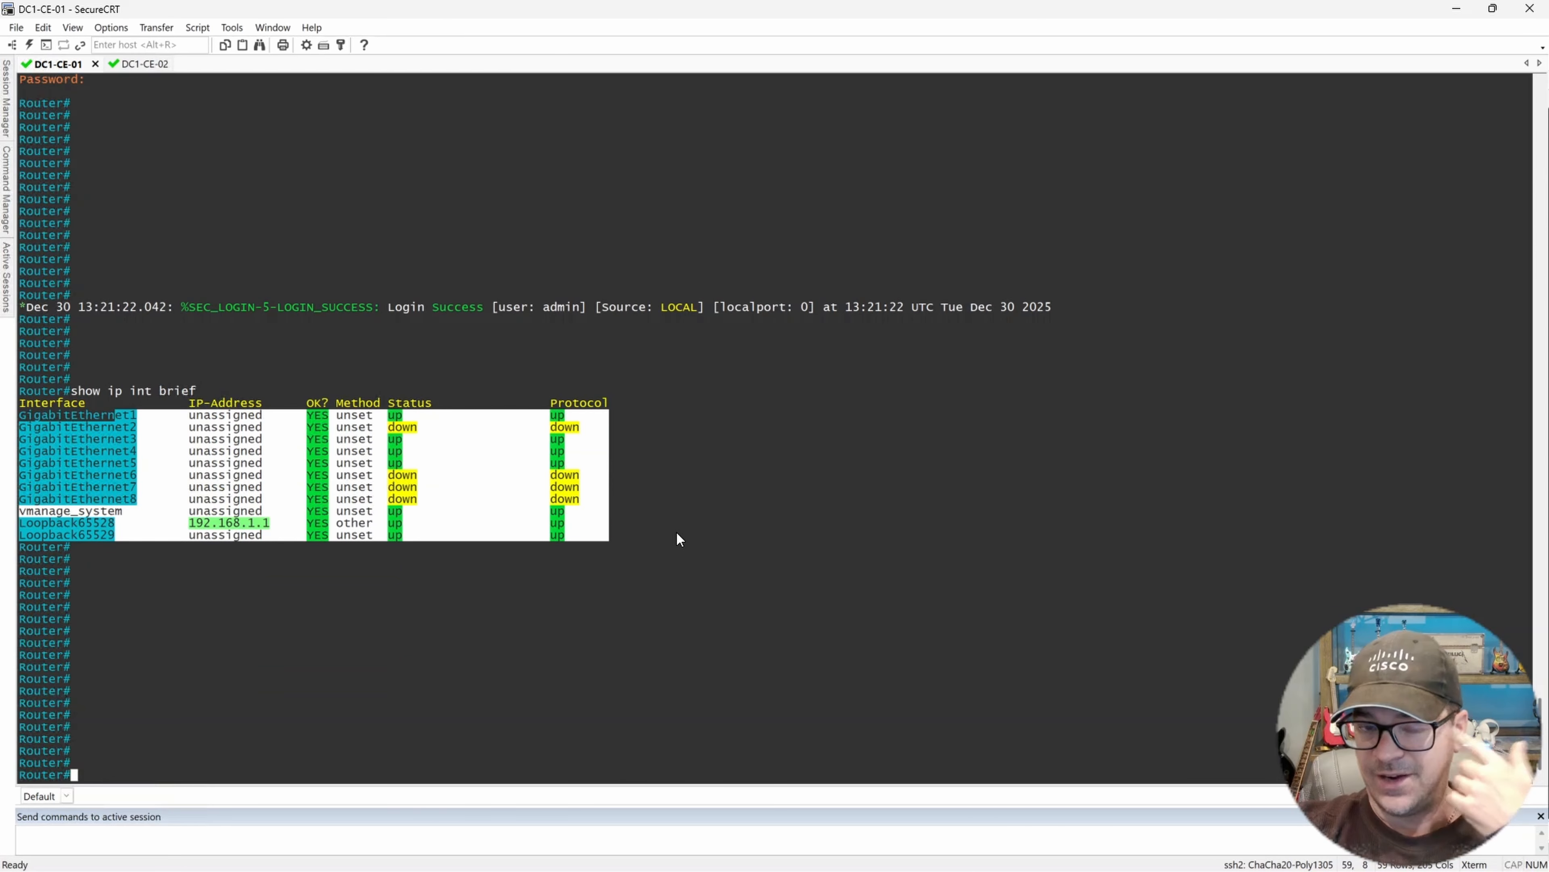
pyautogui.click(596, 594)
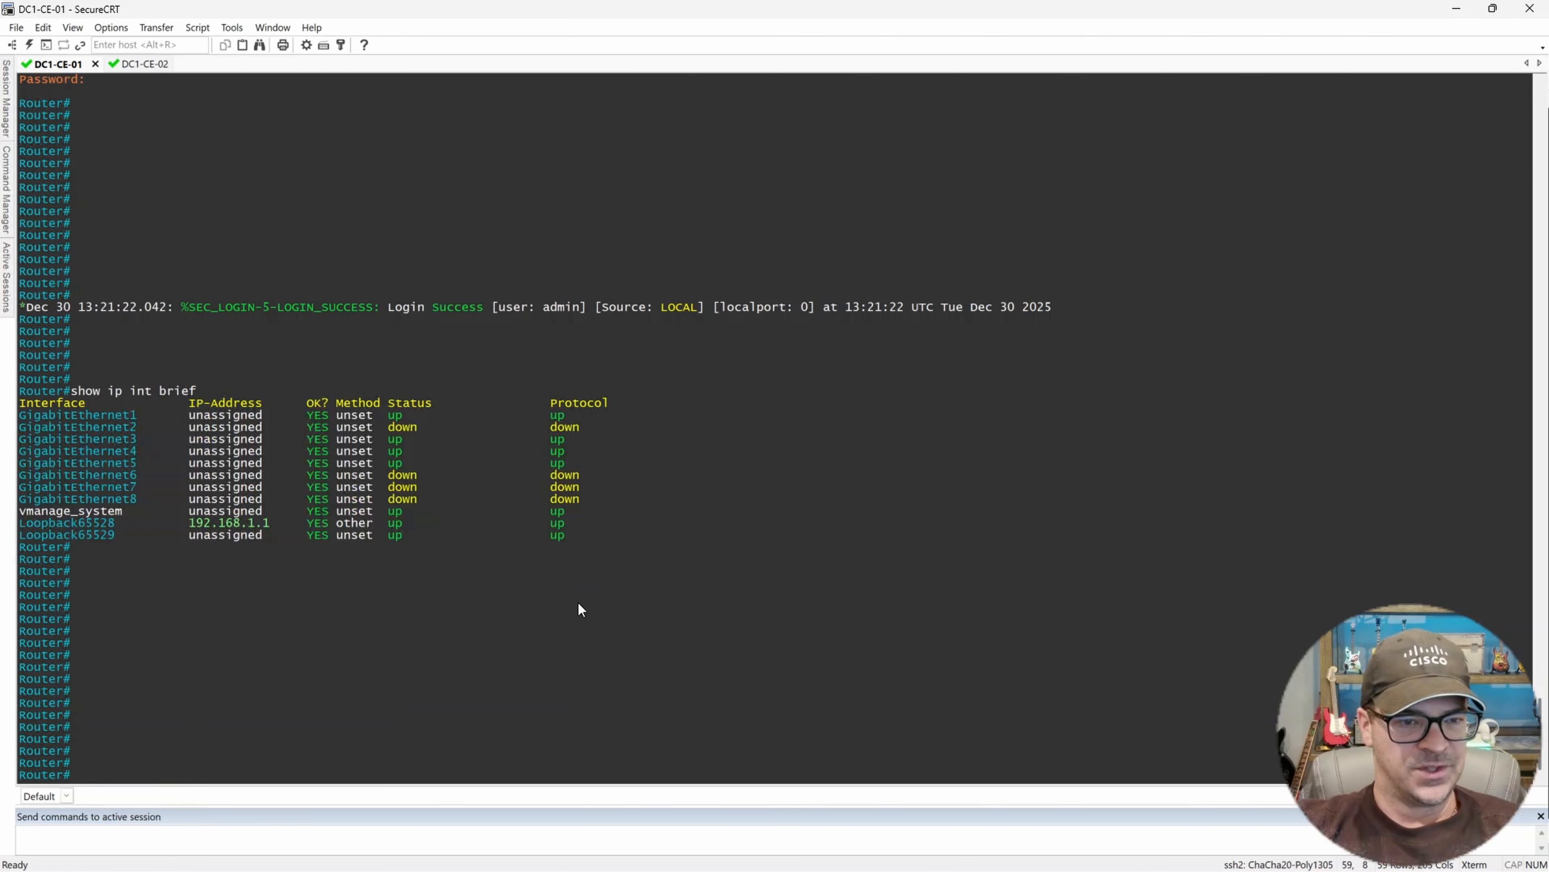
pyautogui.press('Return')
pyautogui.press('Return')
pyautogui.press('Return')
pyautogui.press('Return')
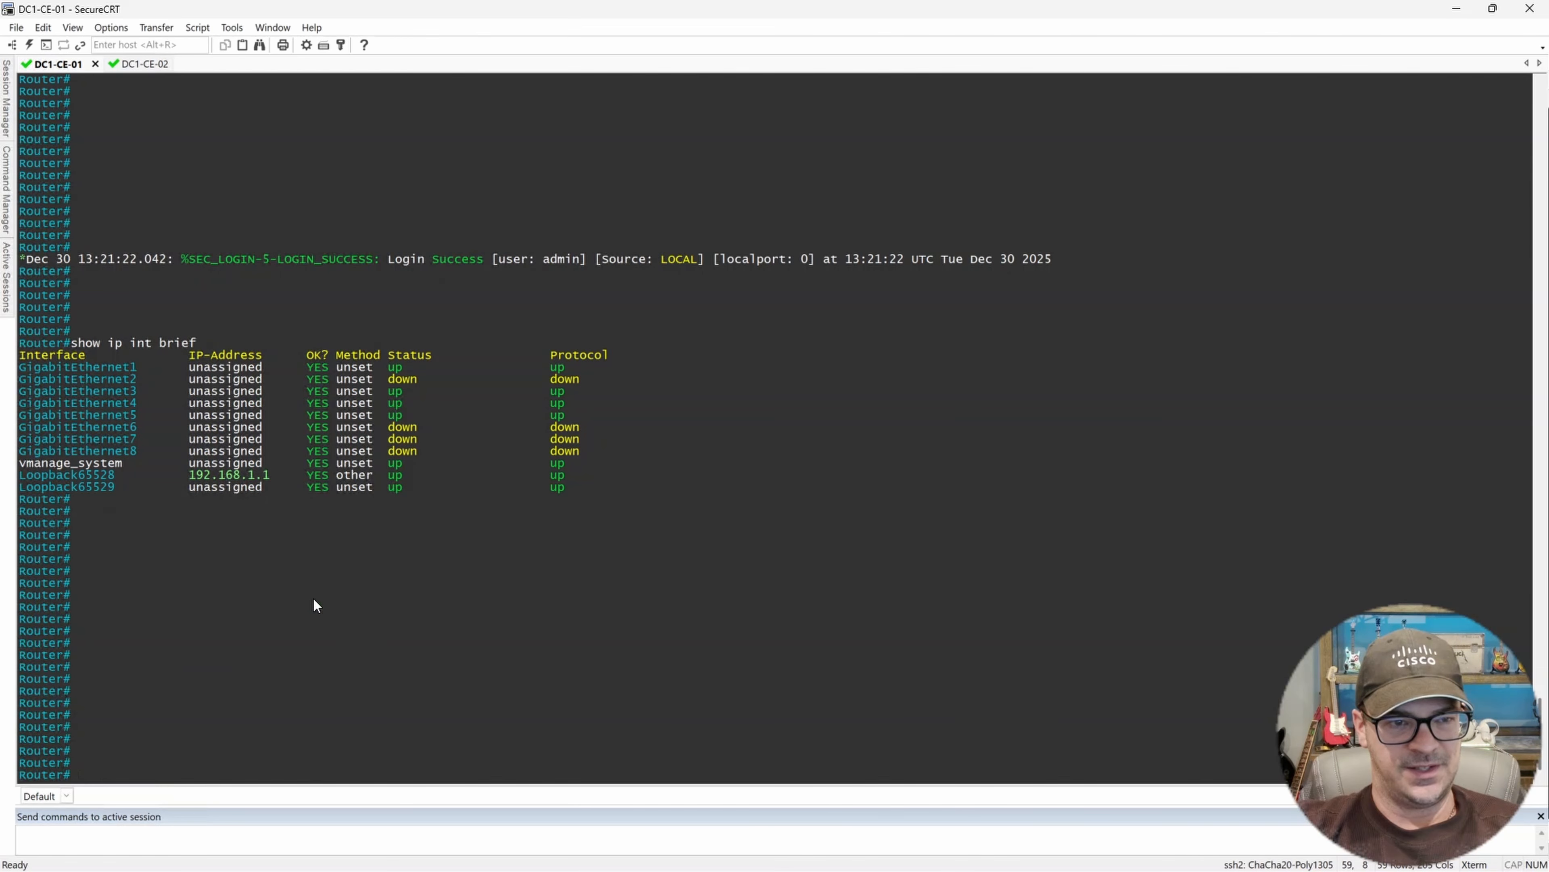
pyautogui.moveTo(87, 391); pyautogui.dragTo(131, 396)
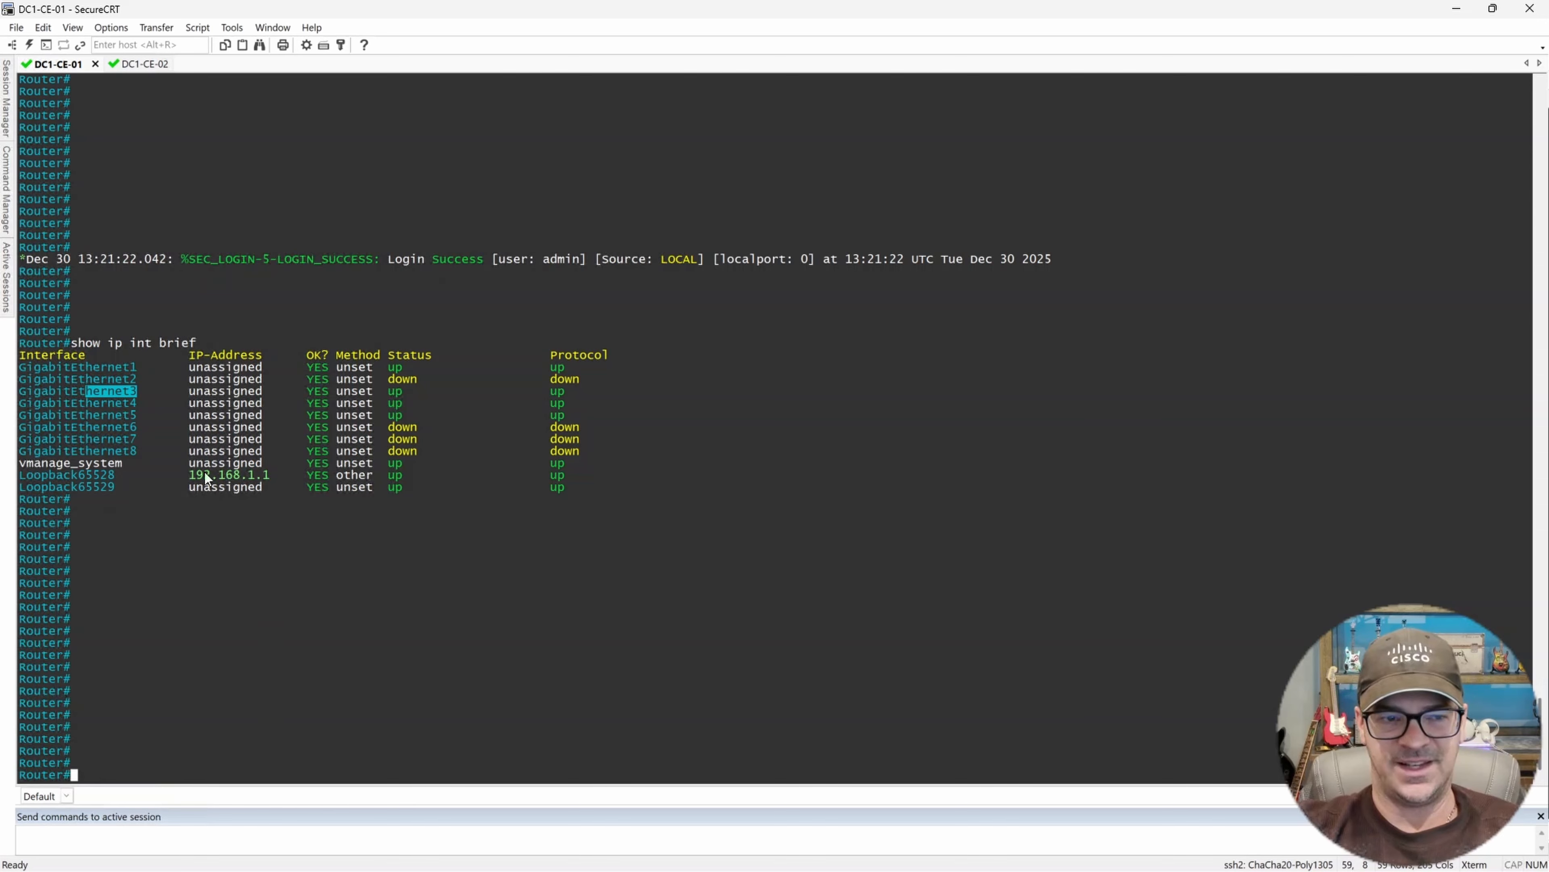
# Review the lab topology links between DC1-CE-01 and DC1-CE-02 before returning to the console.
pyautogui.click(1457, 8)
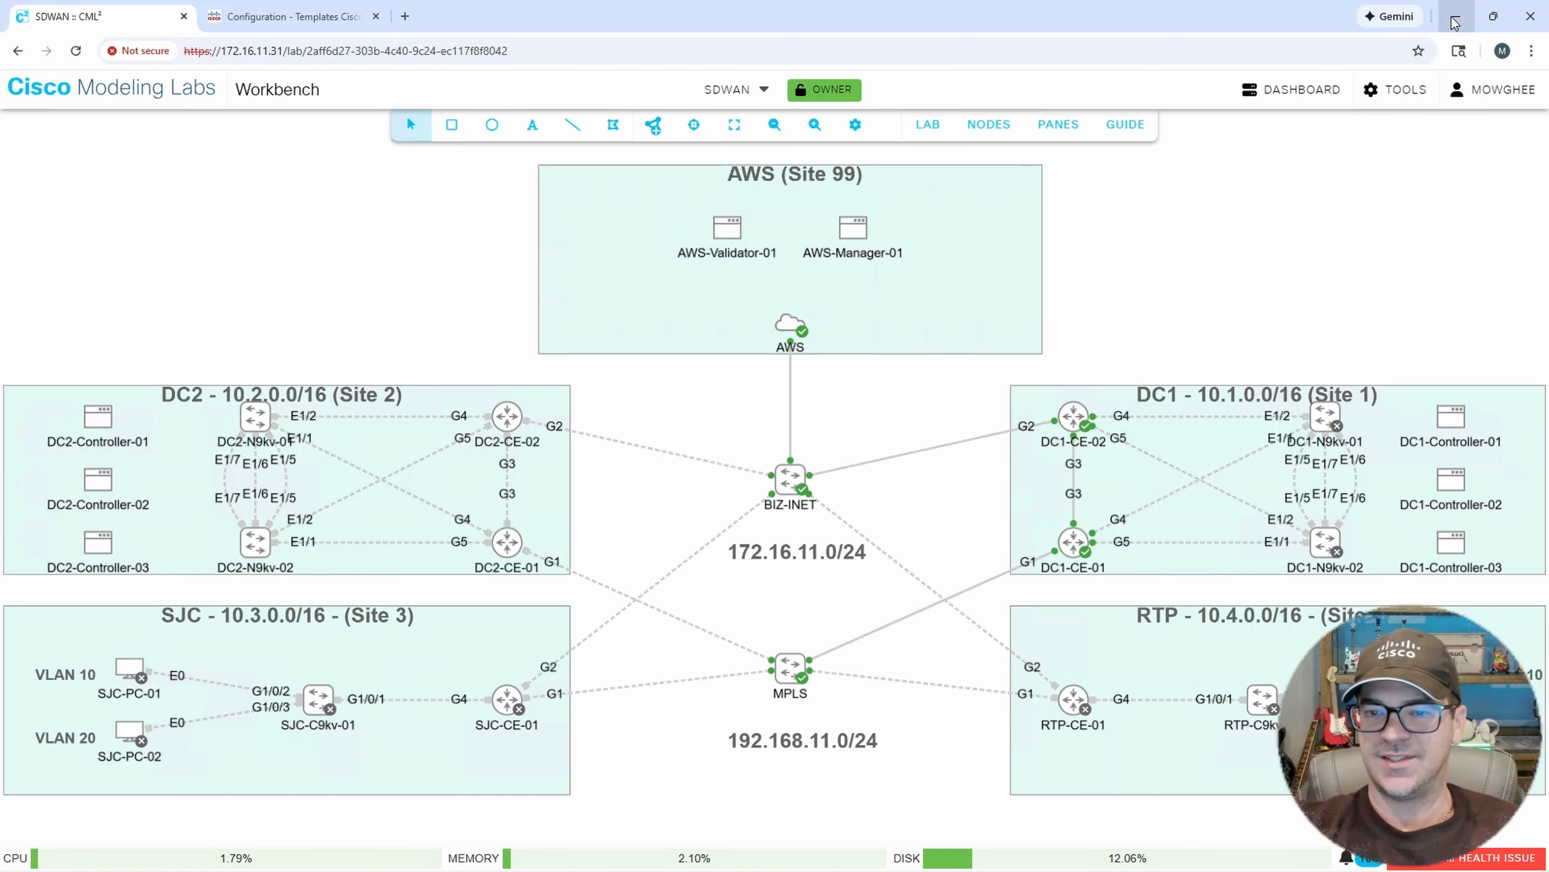
pyautogui.click(299, 17)
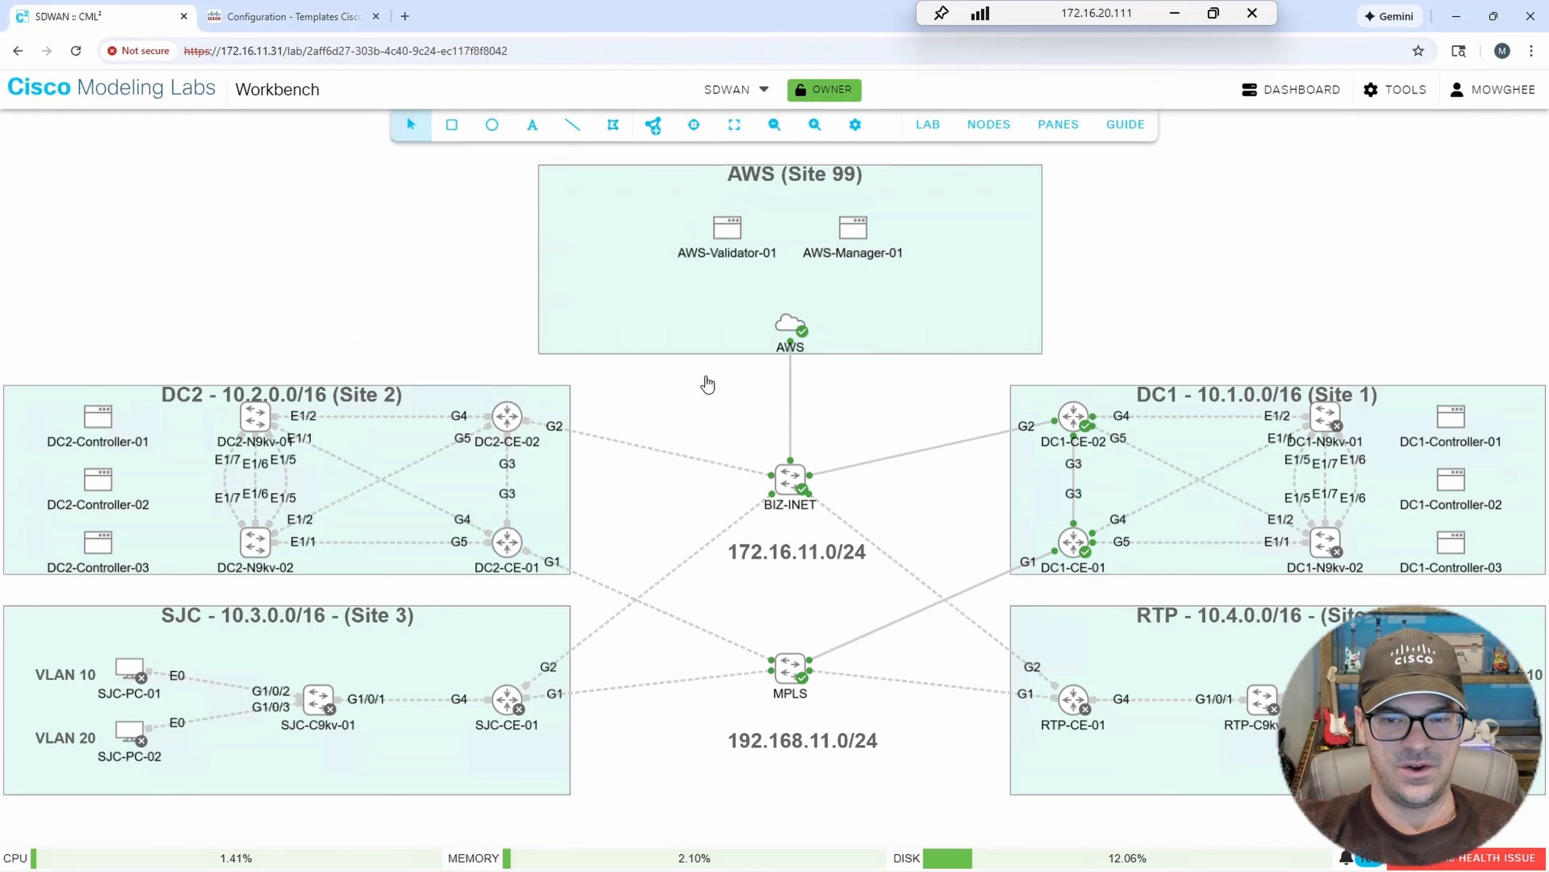
pyautogui.click(111, 12)
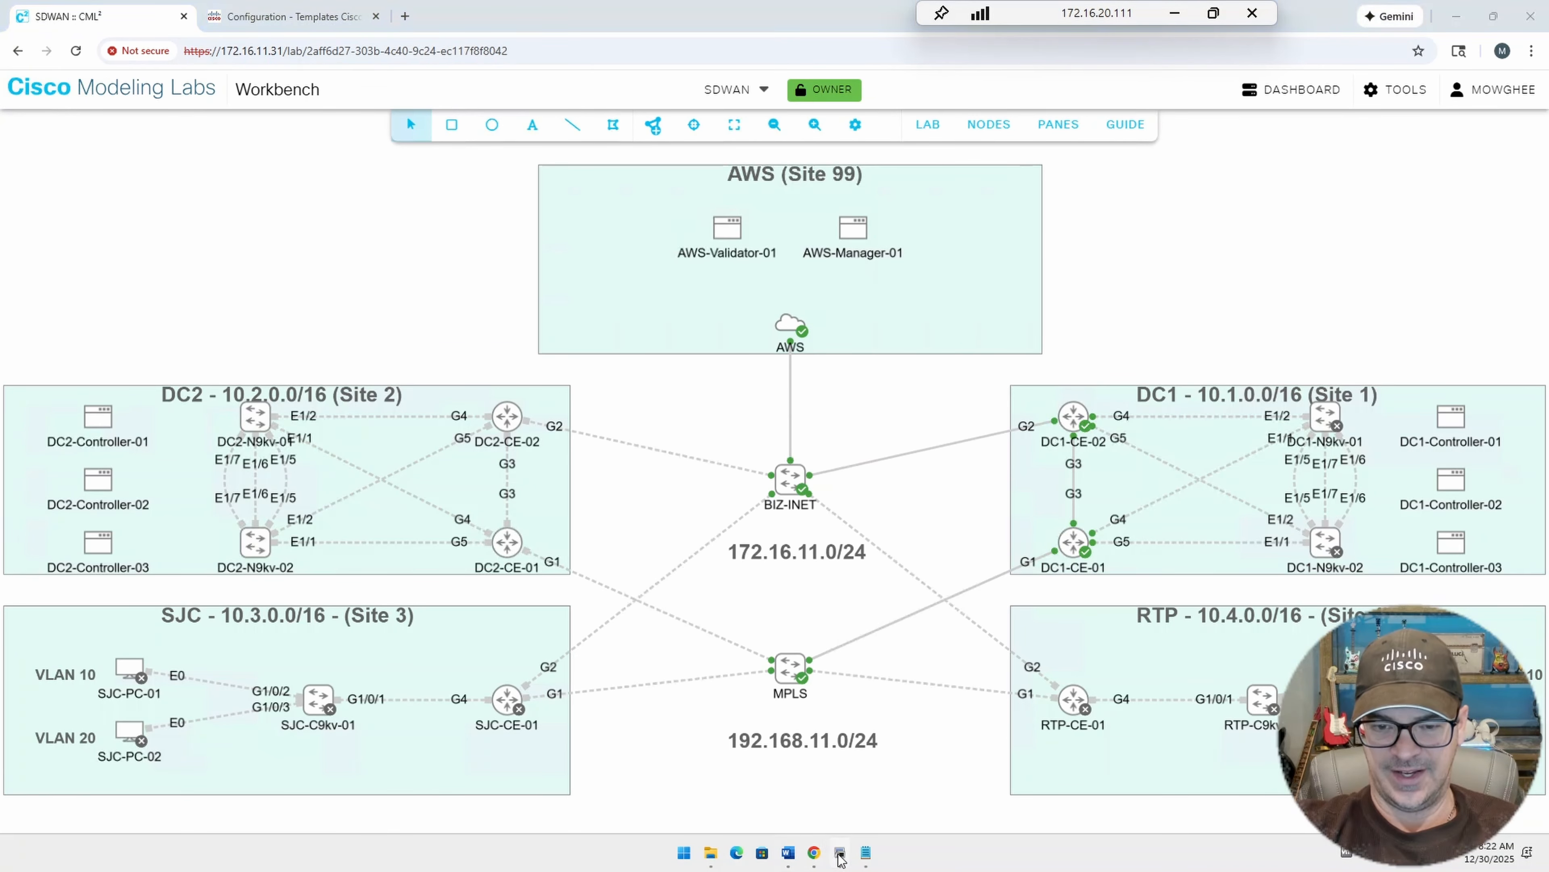
pyautogui.click(842, 857)
pyautogui.click(635, 552)
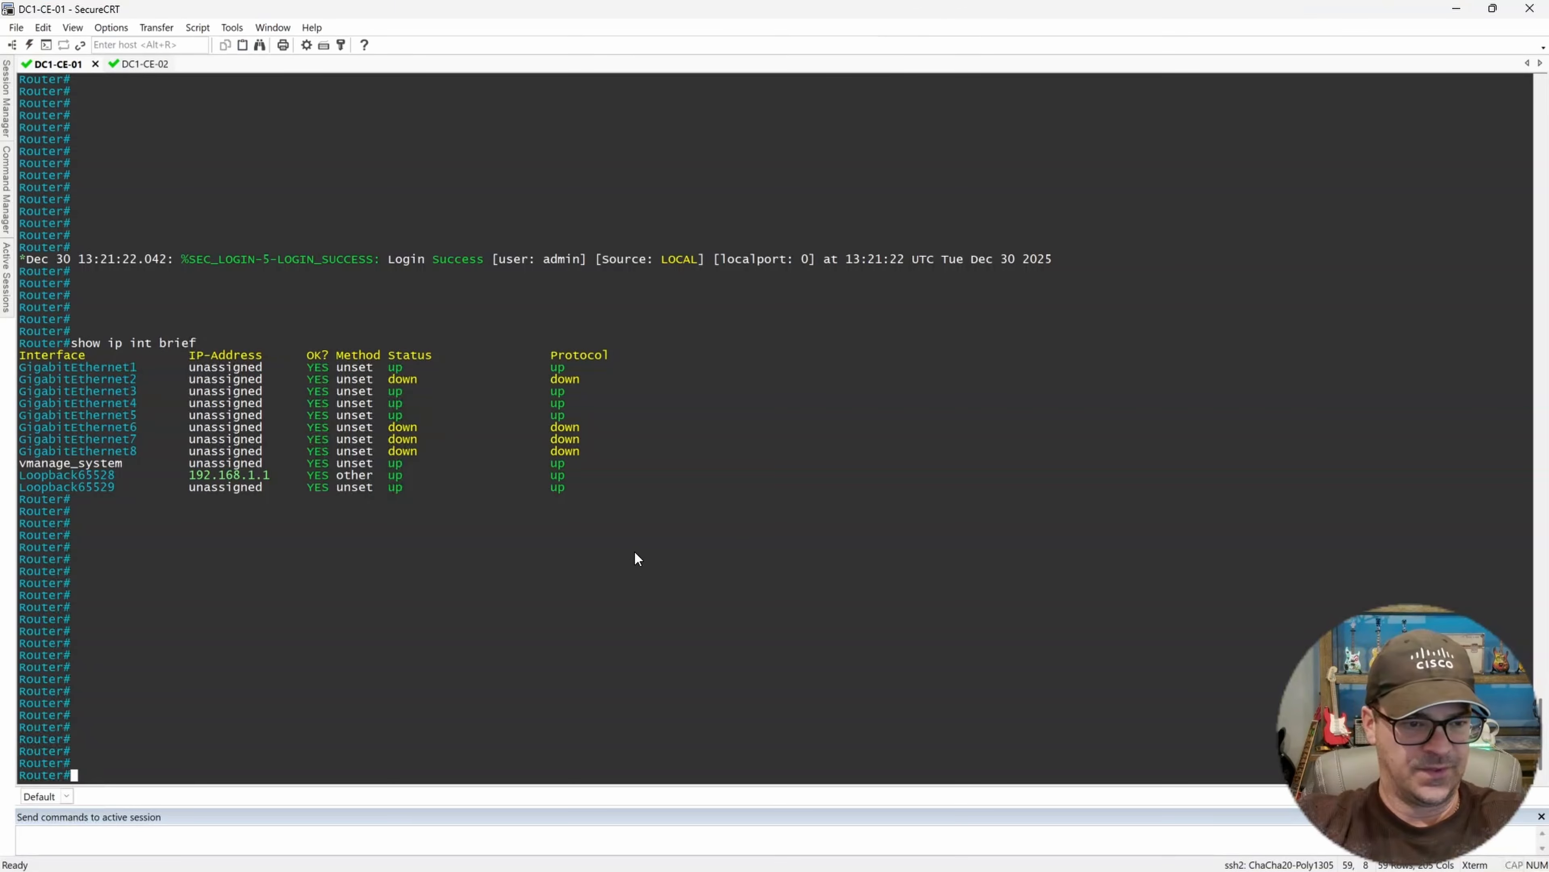
# Enter configuration mode on DC1-CE-01 with config-transaction.
pyautogui.write('config-t')
pyautogui.press('Tab')
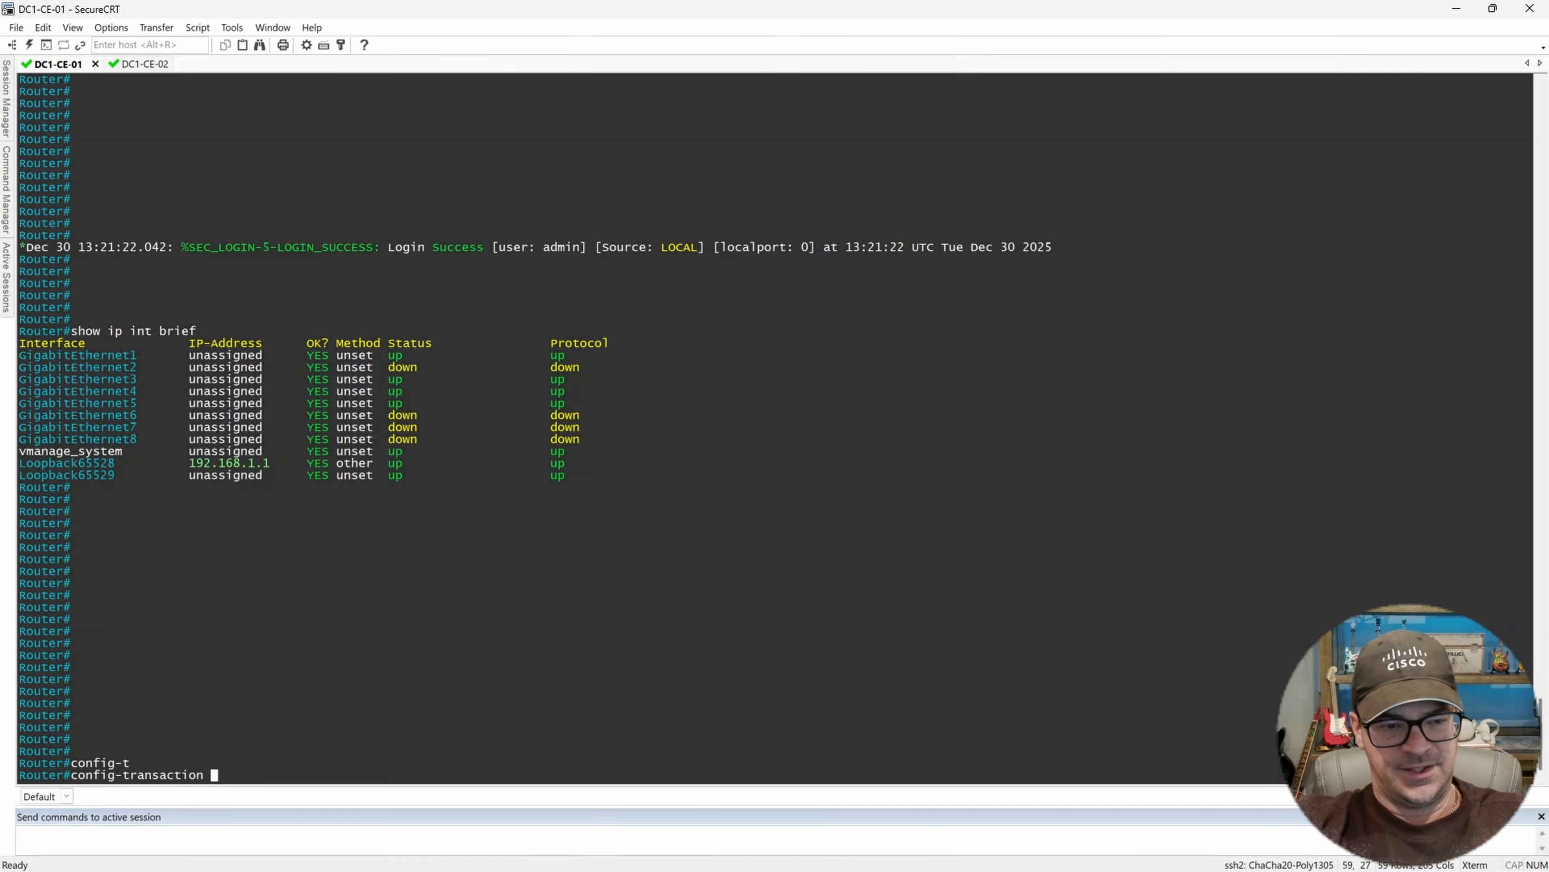
pyautogui.press('Return')
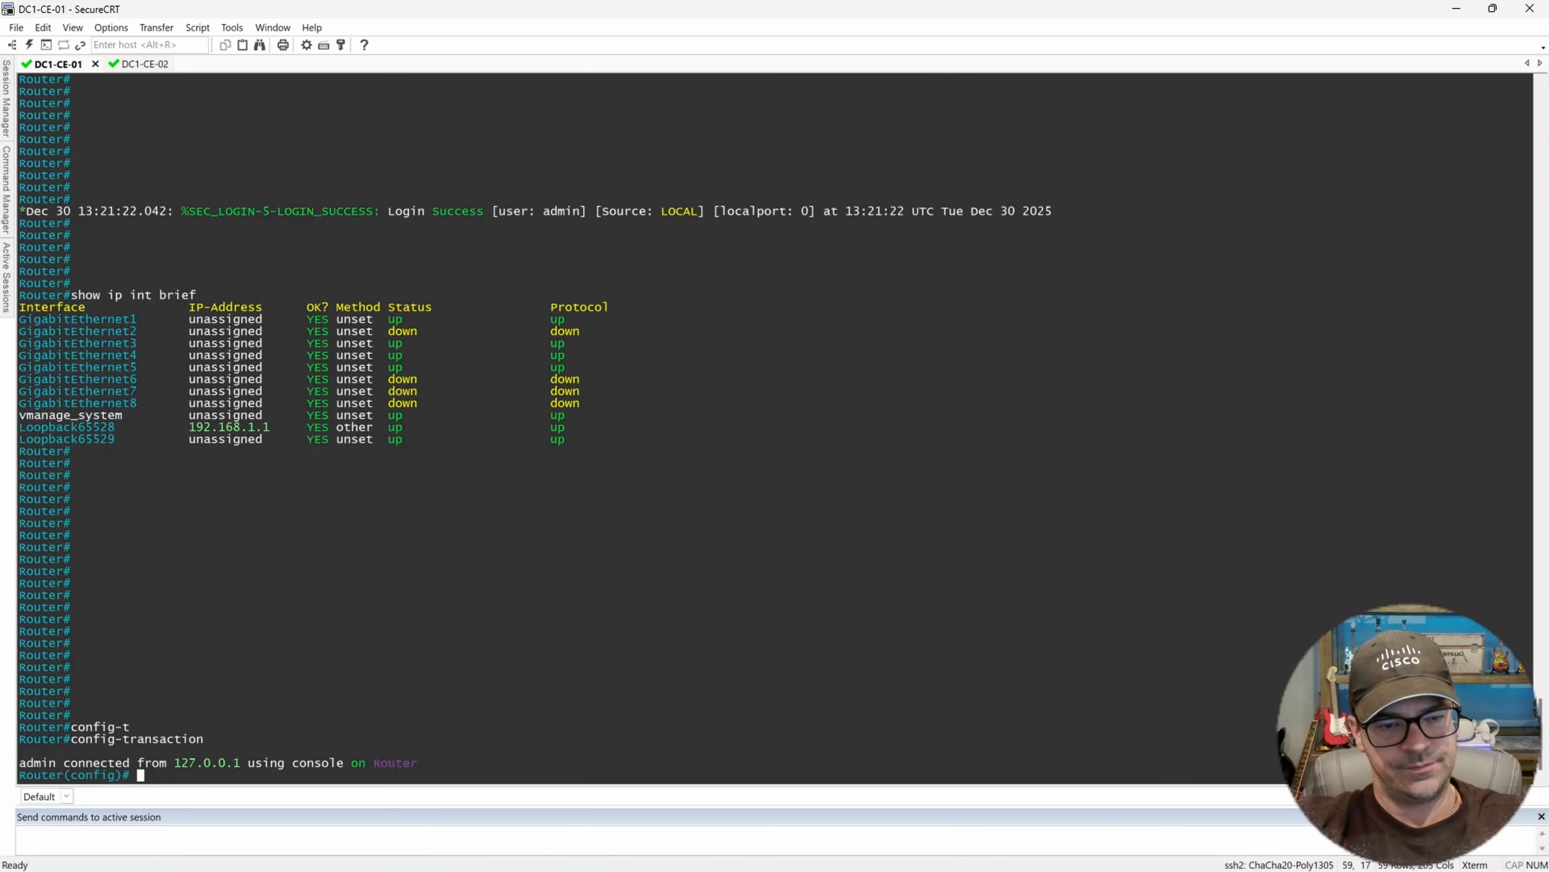
pyautogui.press('Return')
pyautogui.press('Return')
pyautogui.press('Return')
pyautogui.press('Return')
# Enable interface GigabitEthernet 3 with no shut and exit the interface.
pyautogui.write('inte')
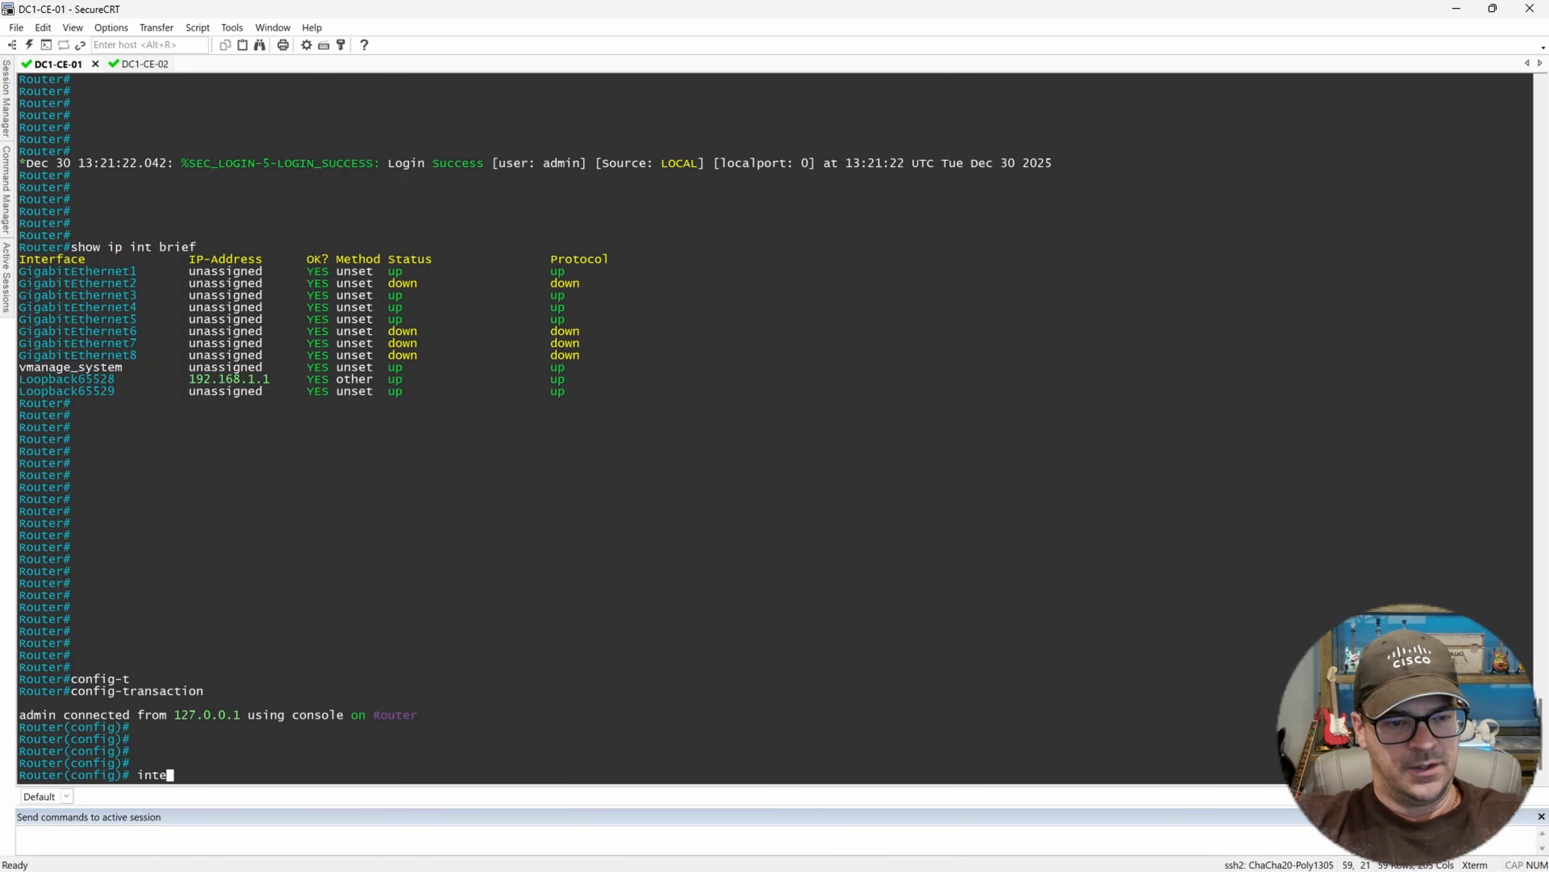
pyautogui.write('rface Gig')
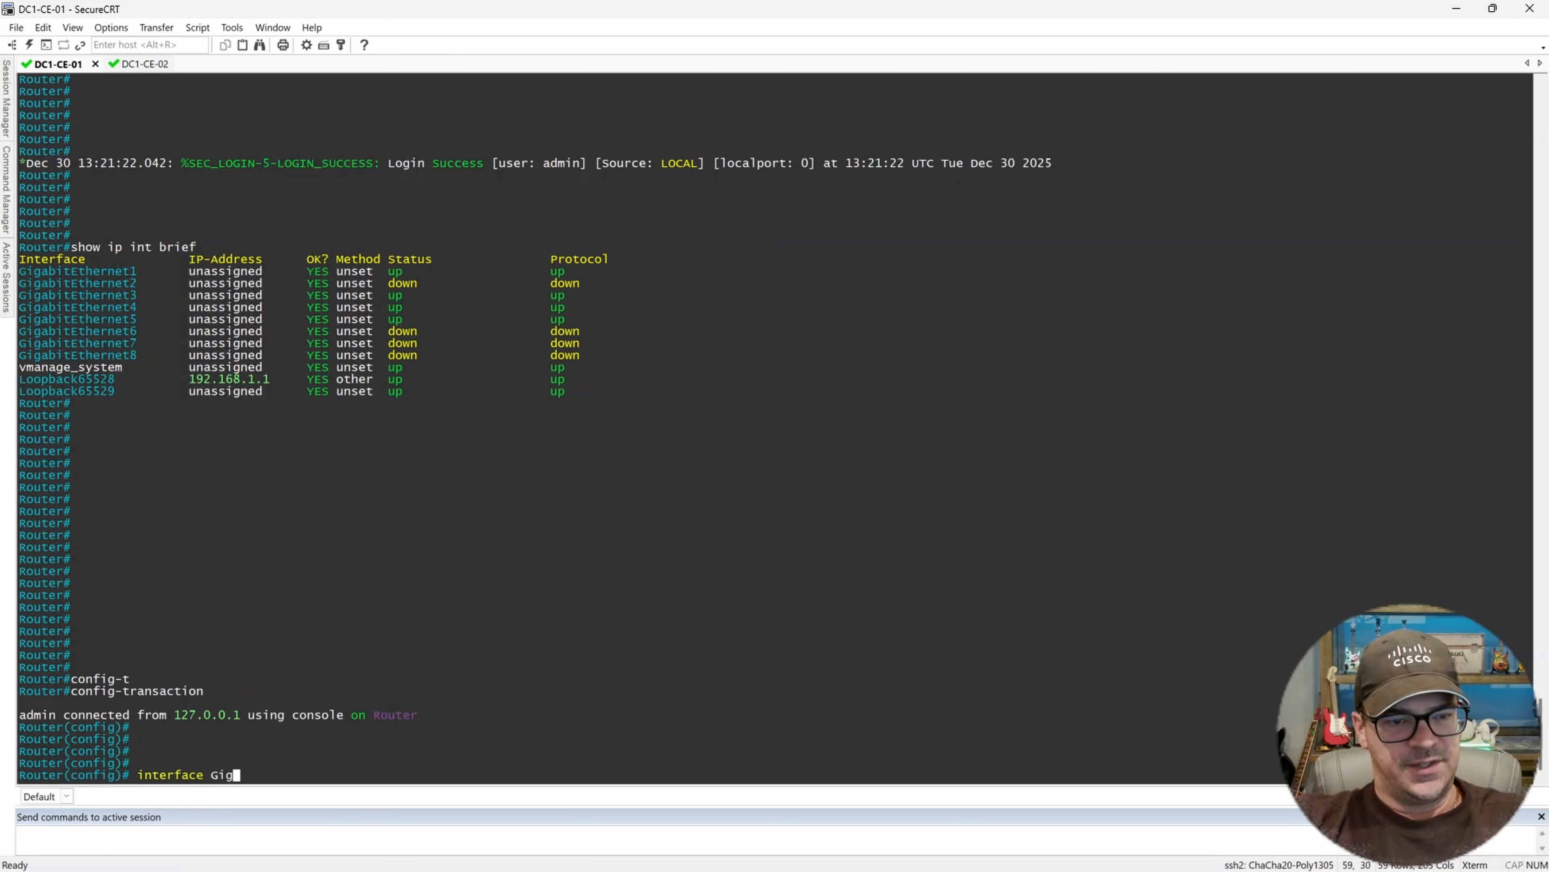
pyautogui.press('Tab')
pyautogui.write('3')
pyautogui.press('Return')
pyautogui.write('no shut')
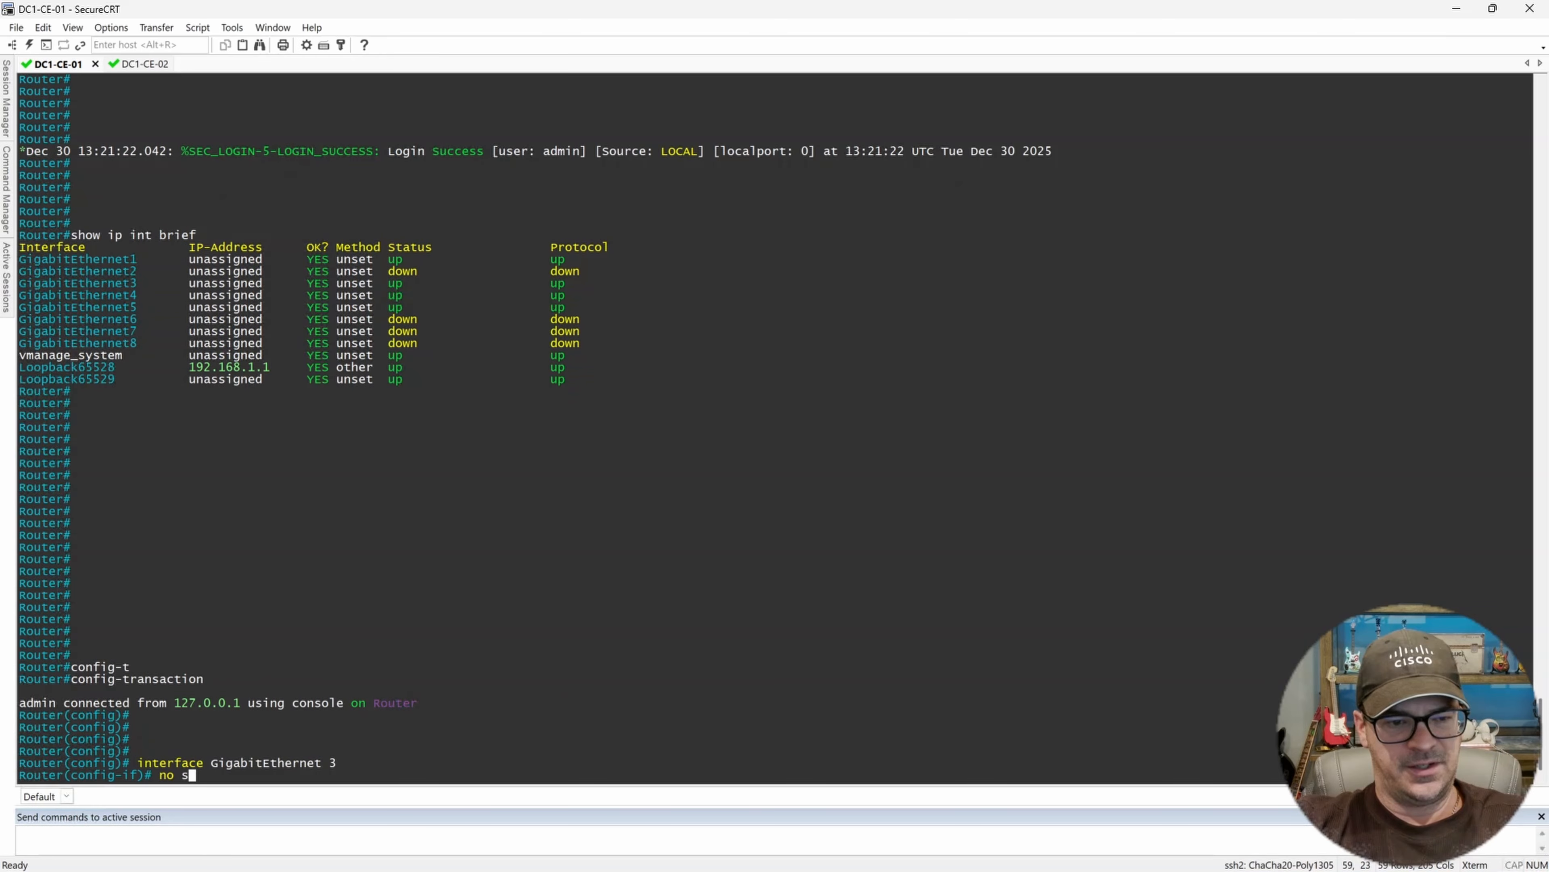
pyautogui.press('Return')
pyautogui.press('Return')
pyautogui.press('Return')
pyautogui.press('Return')
pyautogui.write('exit')
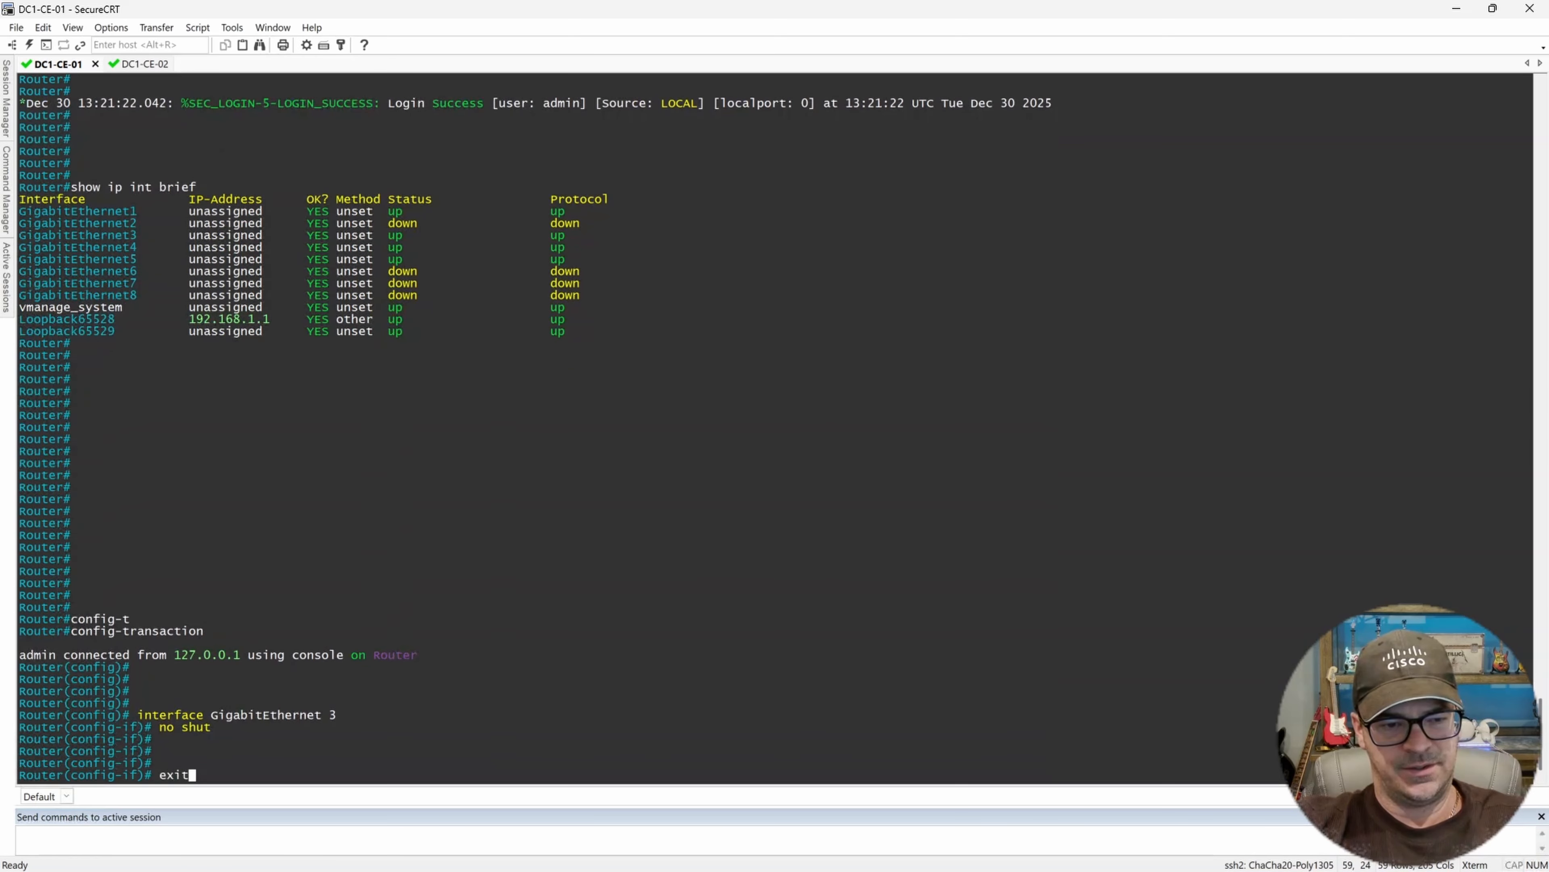
pyautogui.press('Return')
# Create subinterface GigabitEthernet 3.211 with encapsulation dot1Q 211.
pyautogui.write('interfa')
pyautogui.press('Tab')
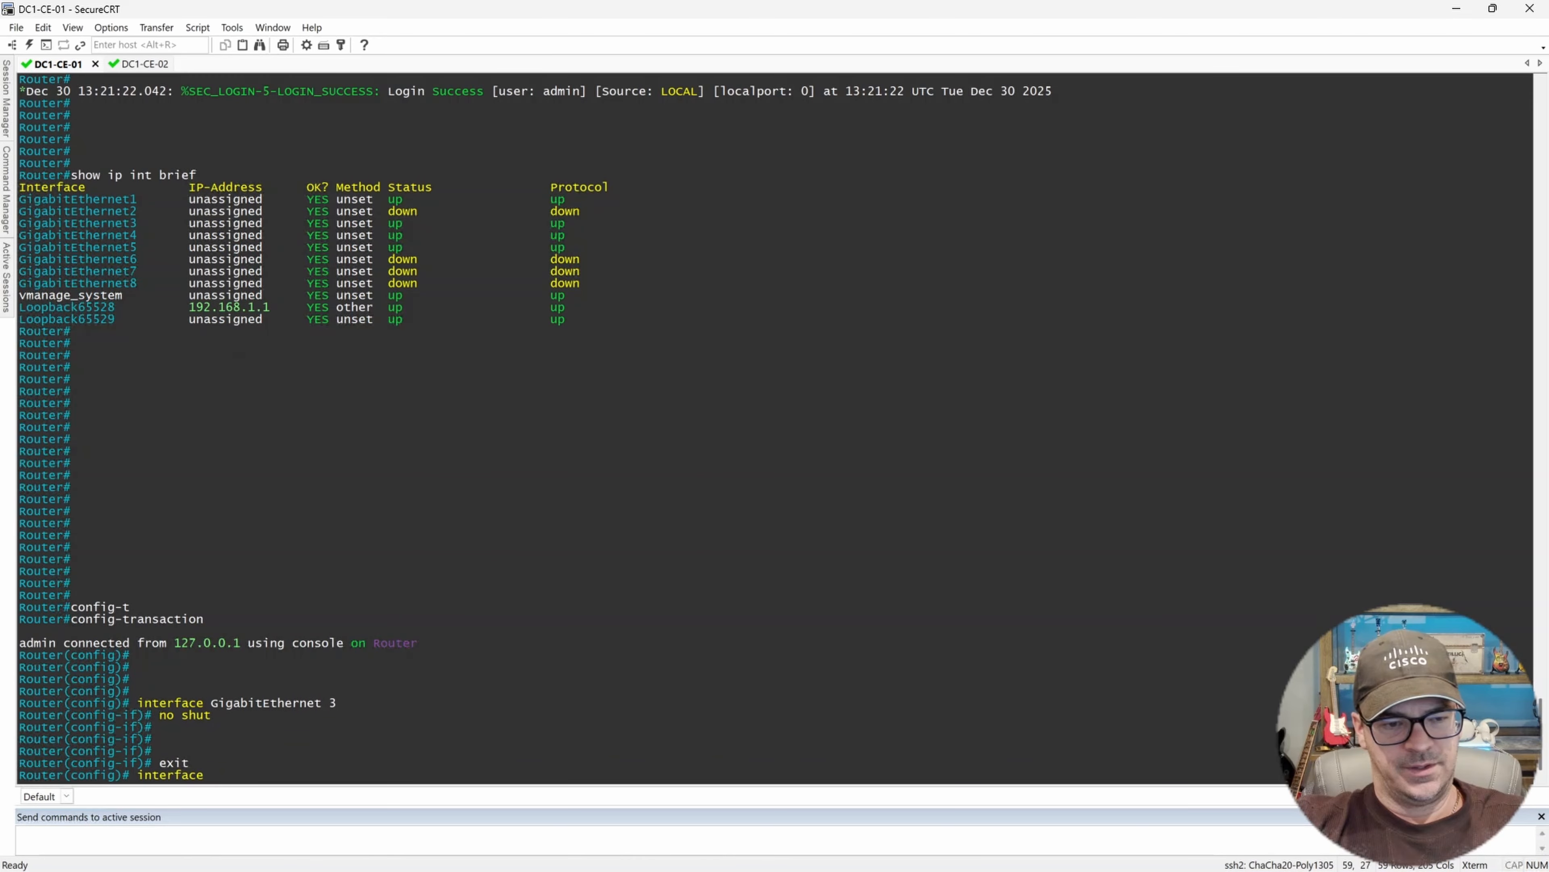
pyautogui.write('Gig')
pyautogui.press('Tab')
pyautogui.write('3.211')
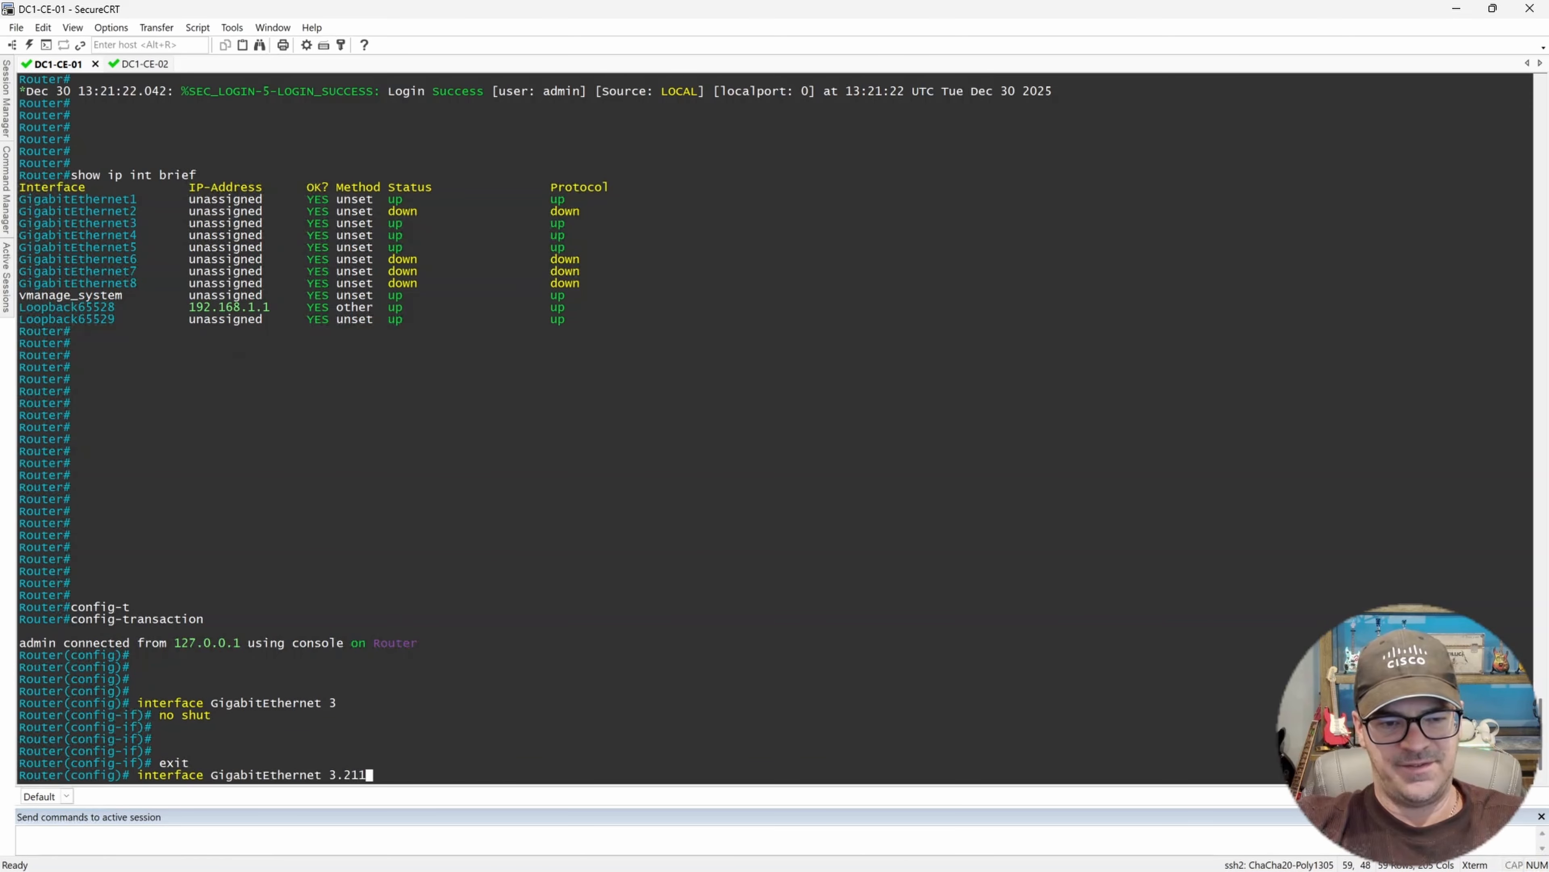
pyautogui.press('Return')
pyautogui.write('encap')
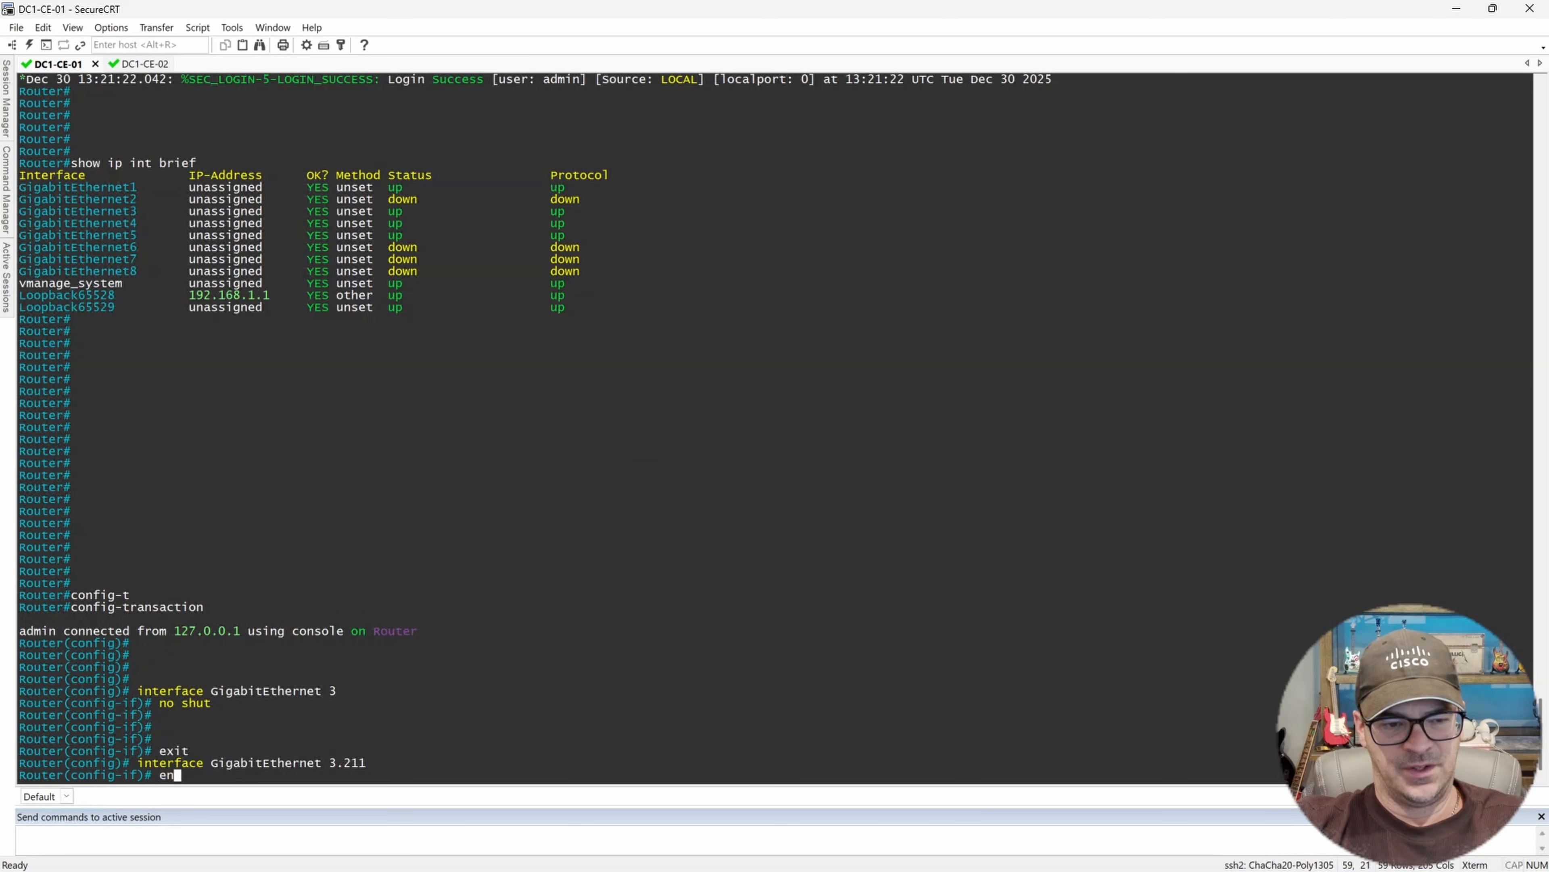
pyautogui.press('Tab')
pyautogui.write('dot')
pyautogui.press('Tab')
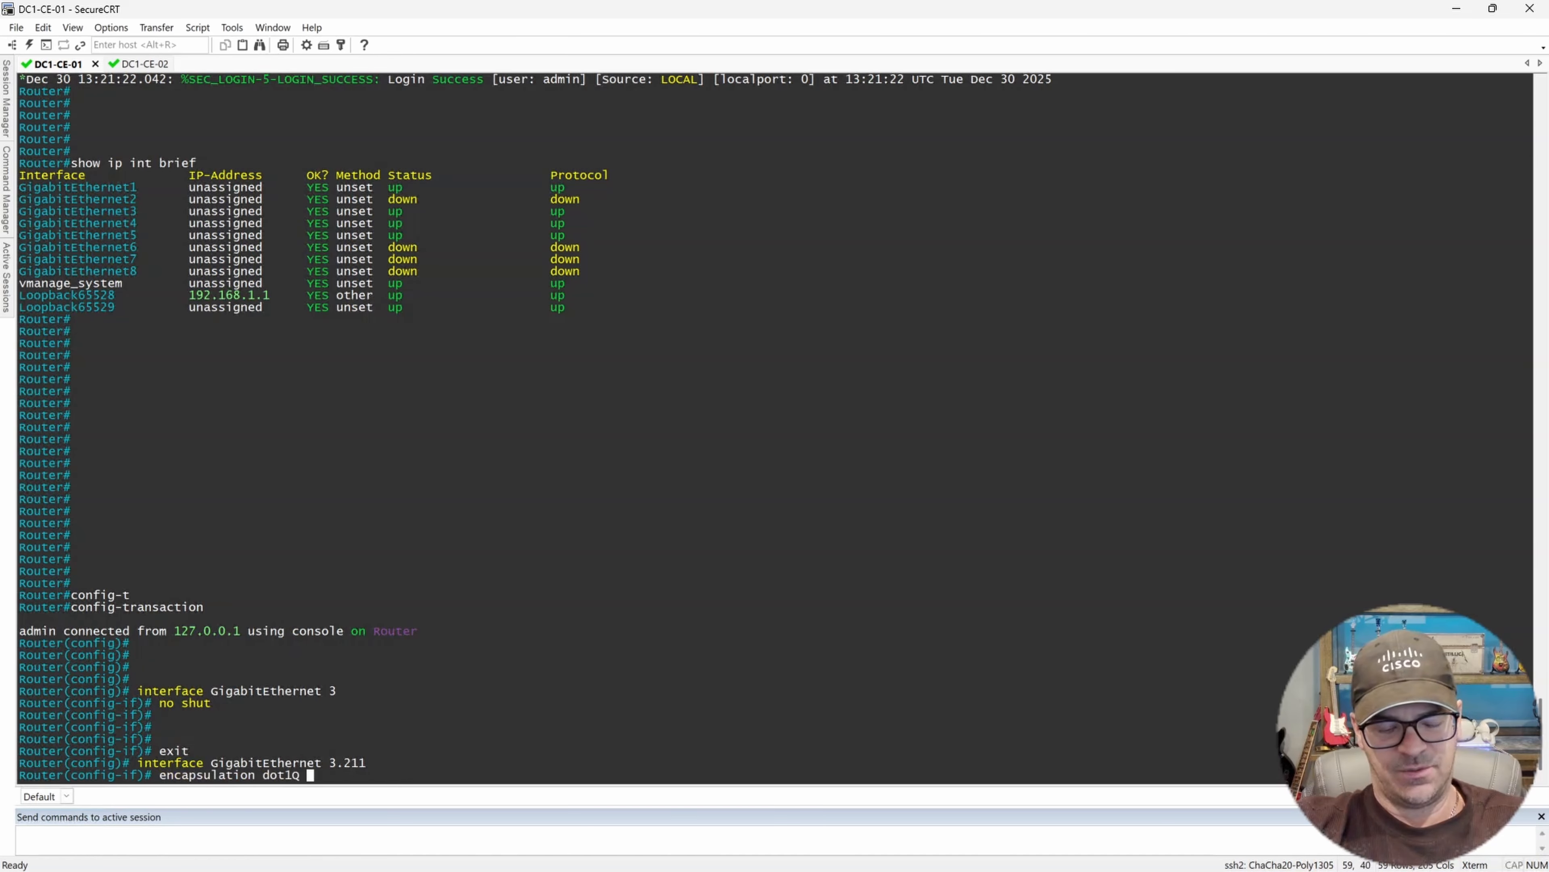
pyautogui.write('211')
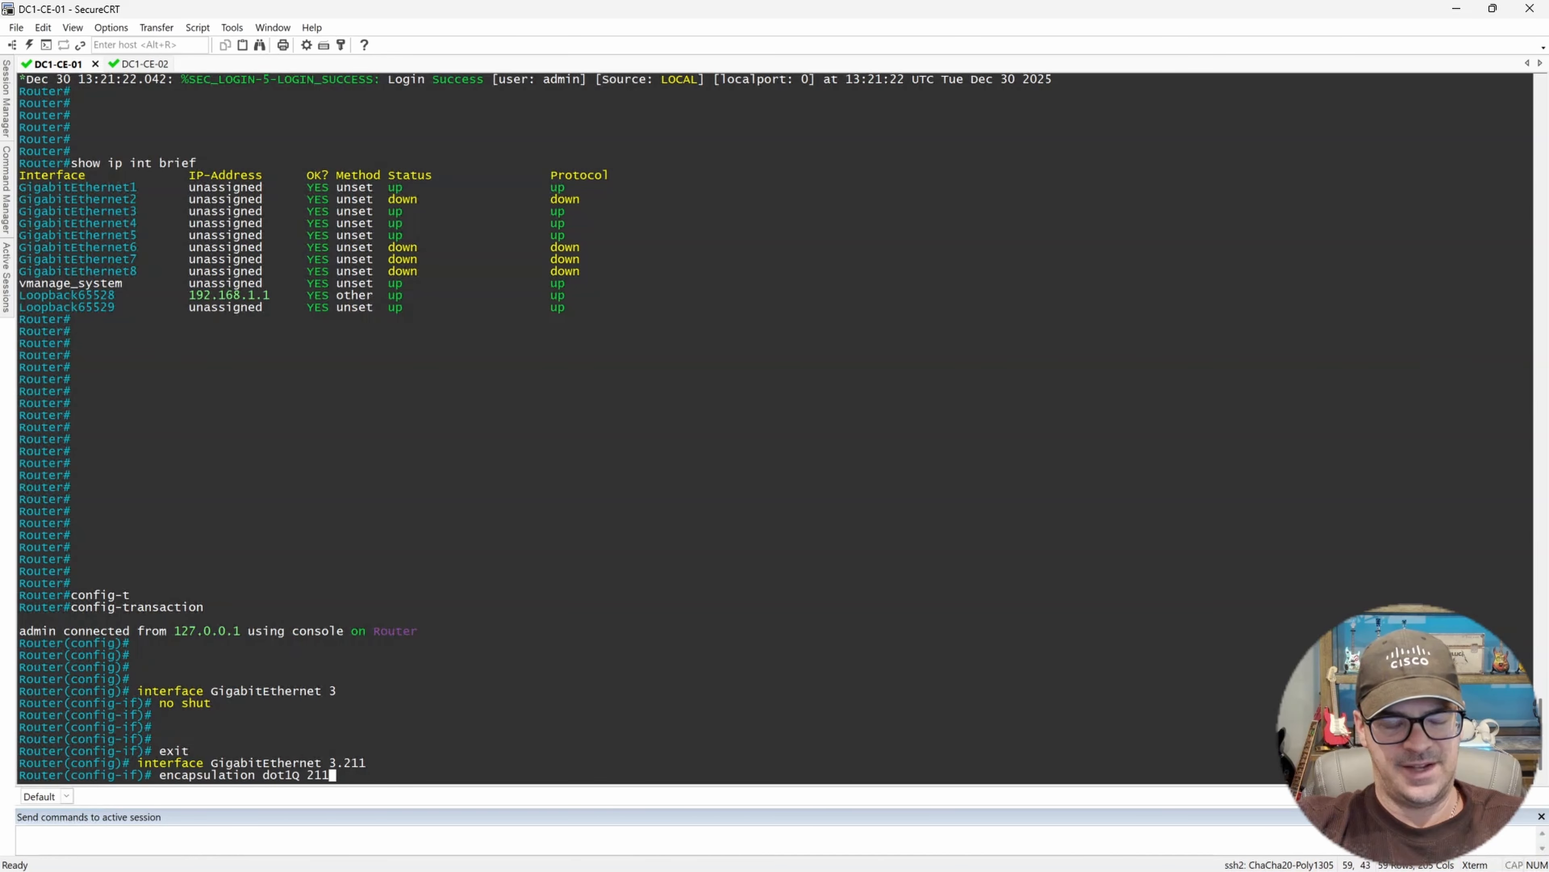
pyautogui.press('Return')
# Assign IP address 172.16.211.1 255.255.255.0 to subinterface 3.211, checking DC1-CE-02's subinterface address along the way.
pyautogui.write('ip add')
pyautogui.press('Tab')
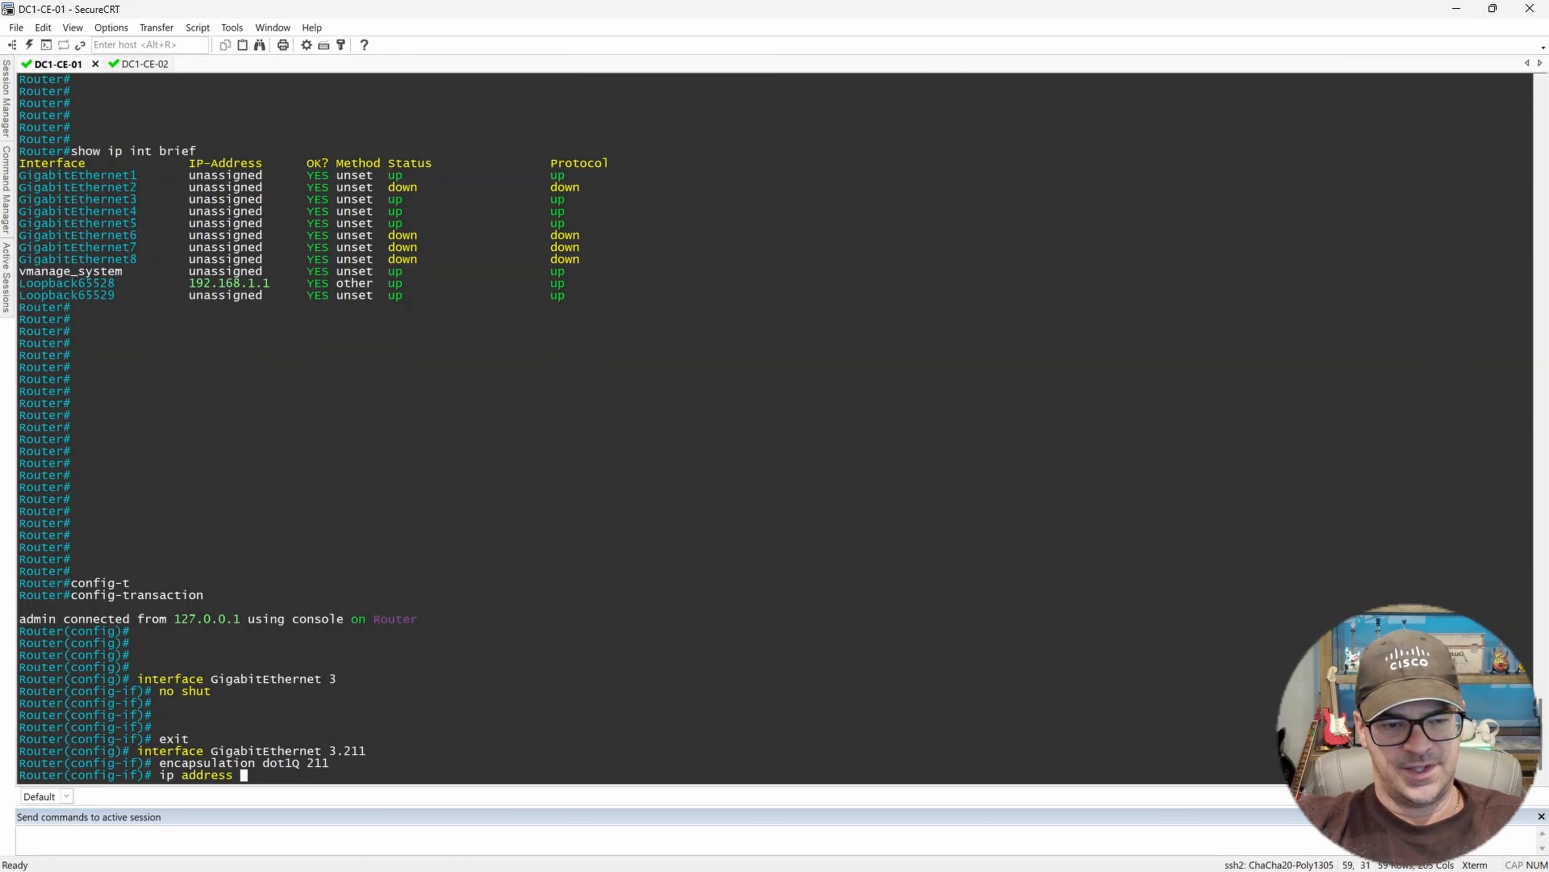
pyautogui.write('172.')
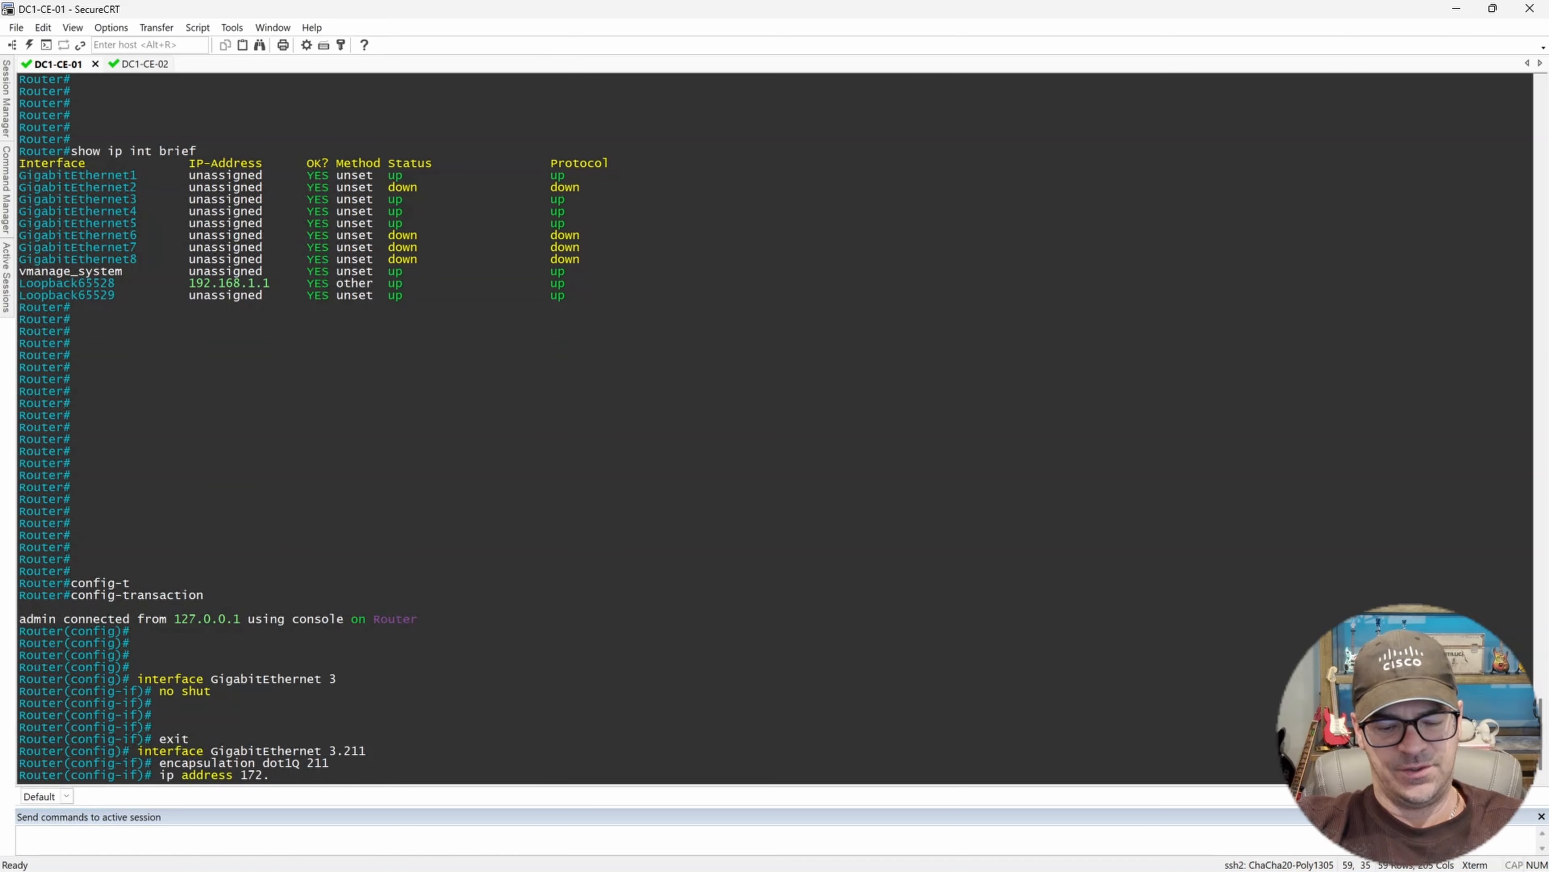
pyautogui.write('16.211')
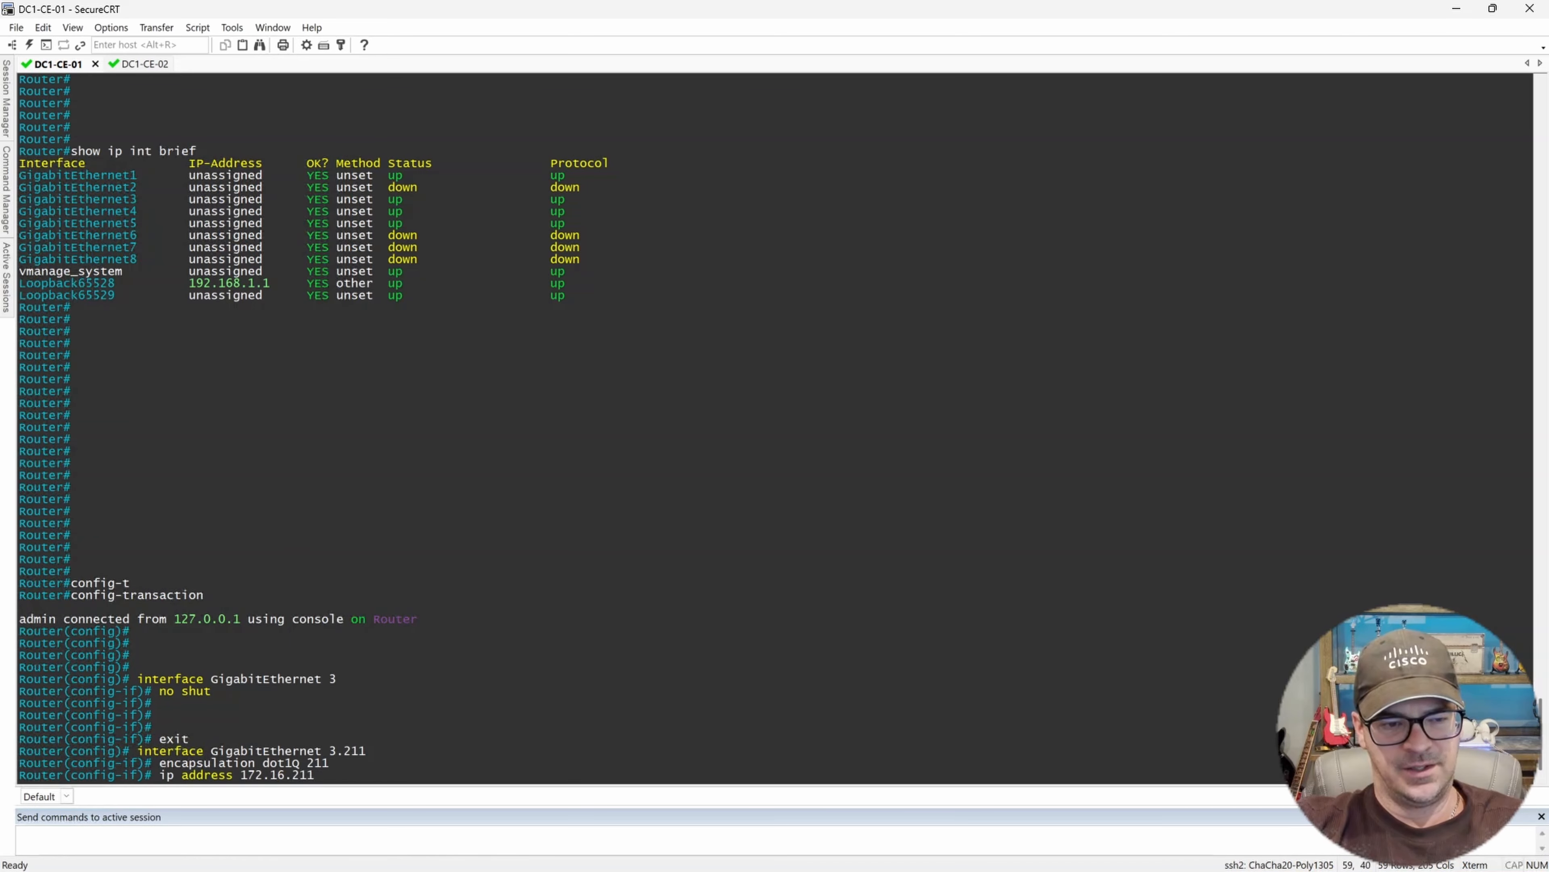
pyautogui.write('.')
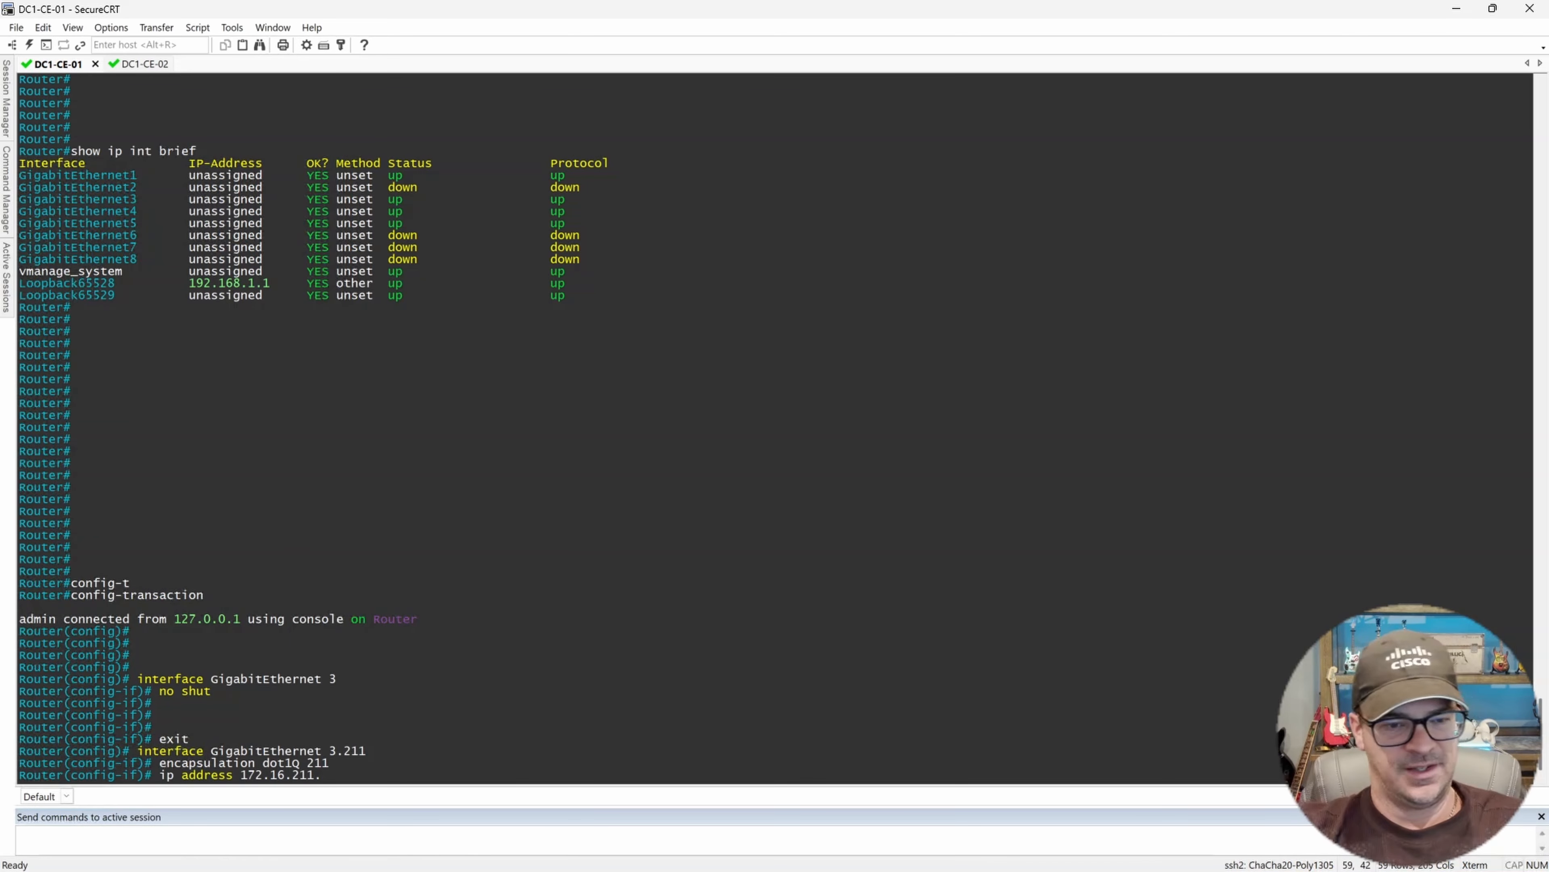
pyautogui.write('1')
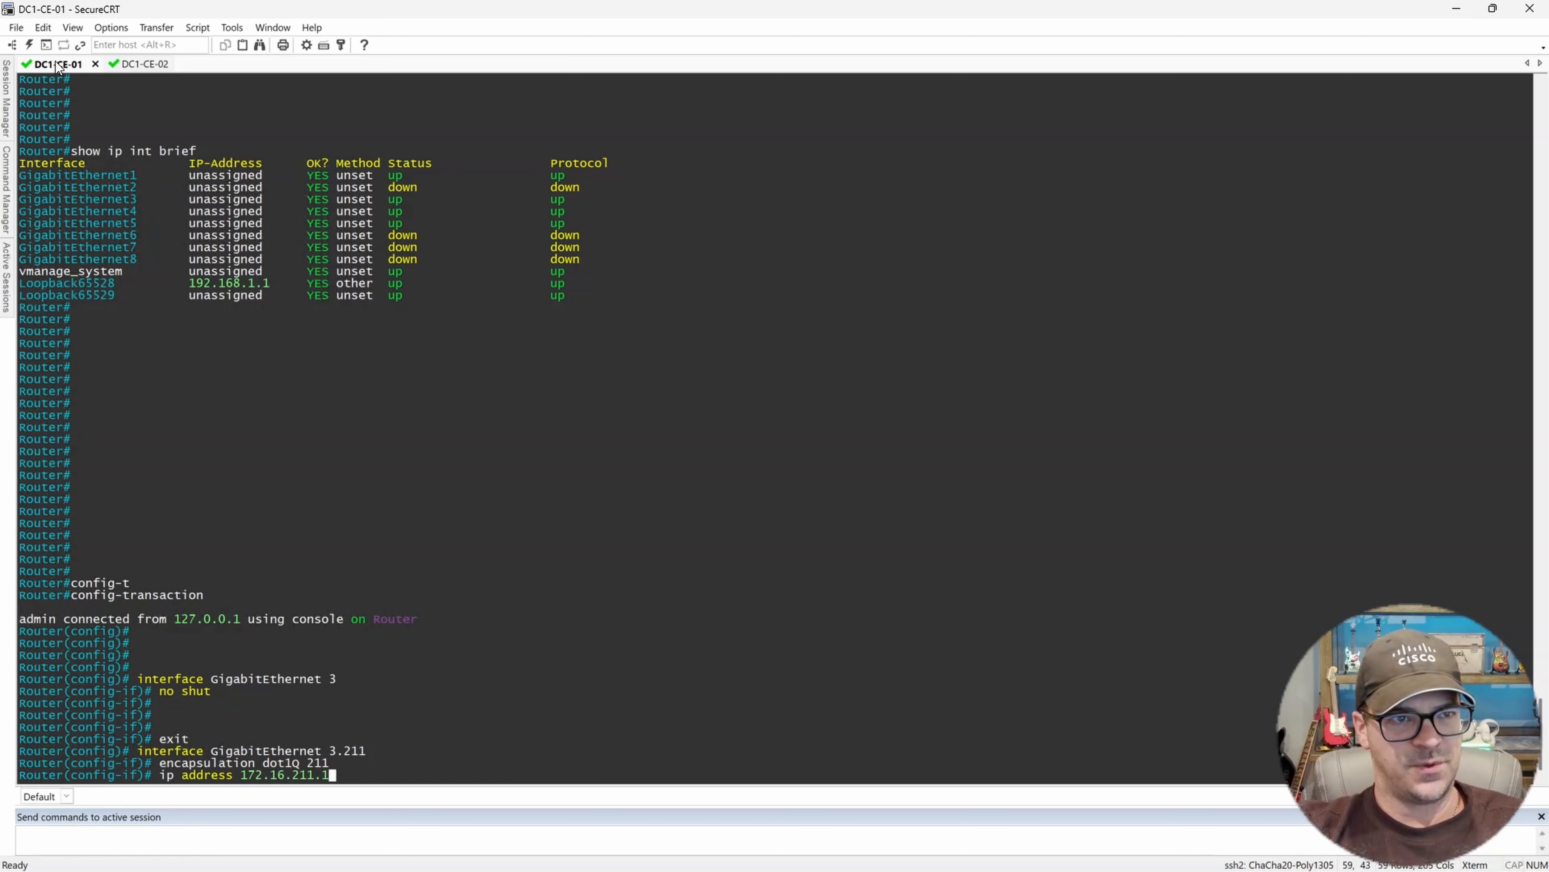
pyautogui.click(144, 63)
pyautogui.moveTo(291, 426); pyautogui.dragTo(189, 427)
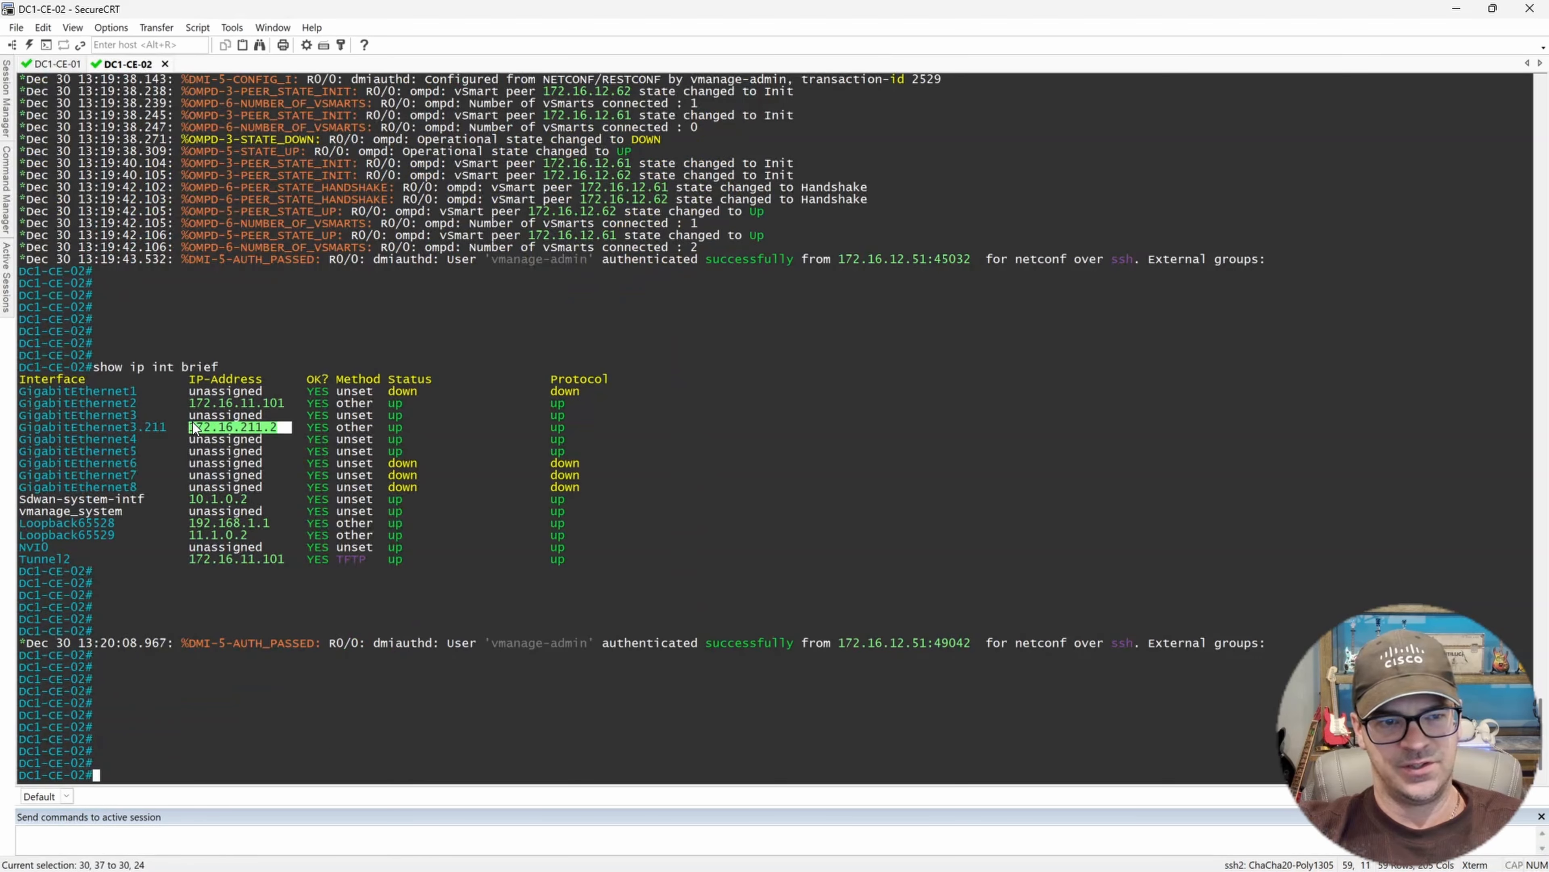
pyautogui.click(67, 64)
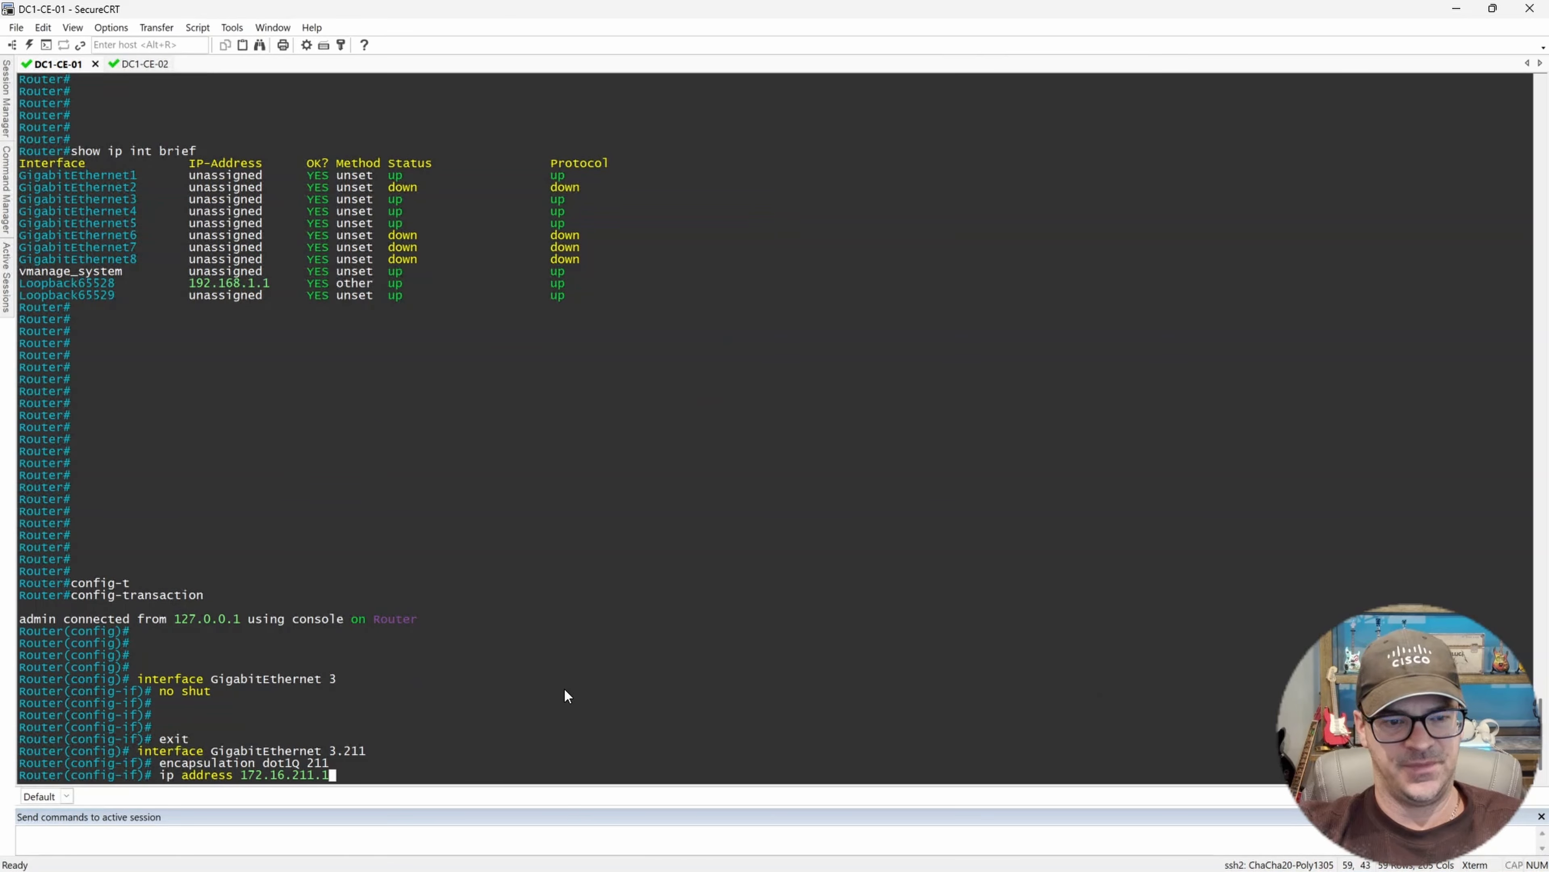
pyautogui.write('255.255.')
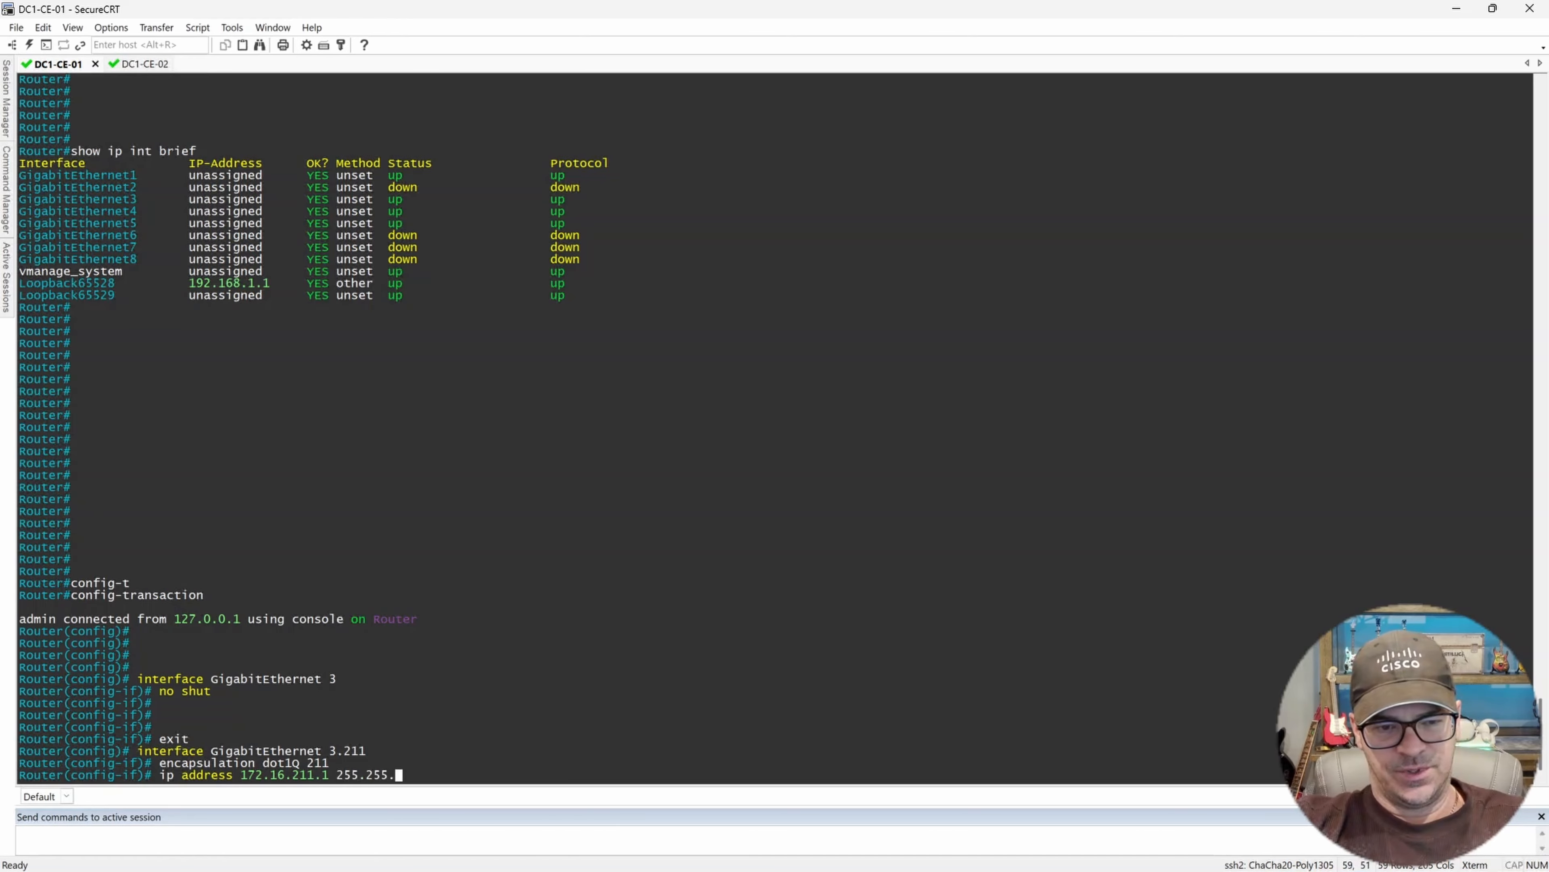
pyautogui.write('255.0')
pyautogui.press('Return')
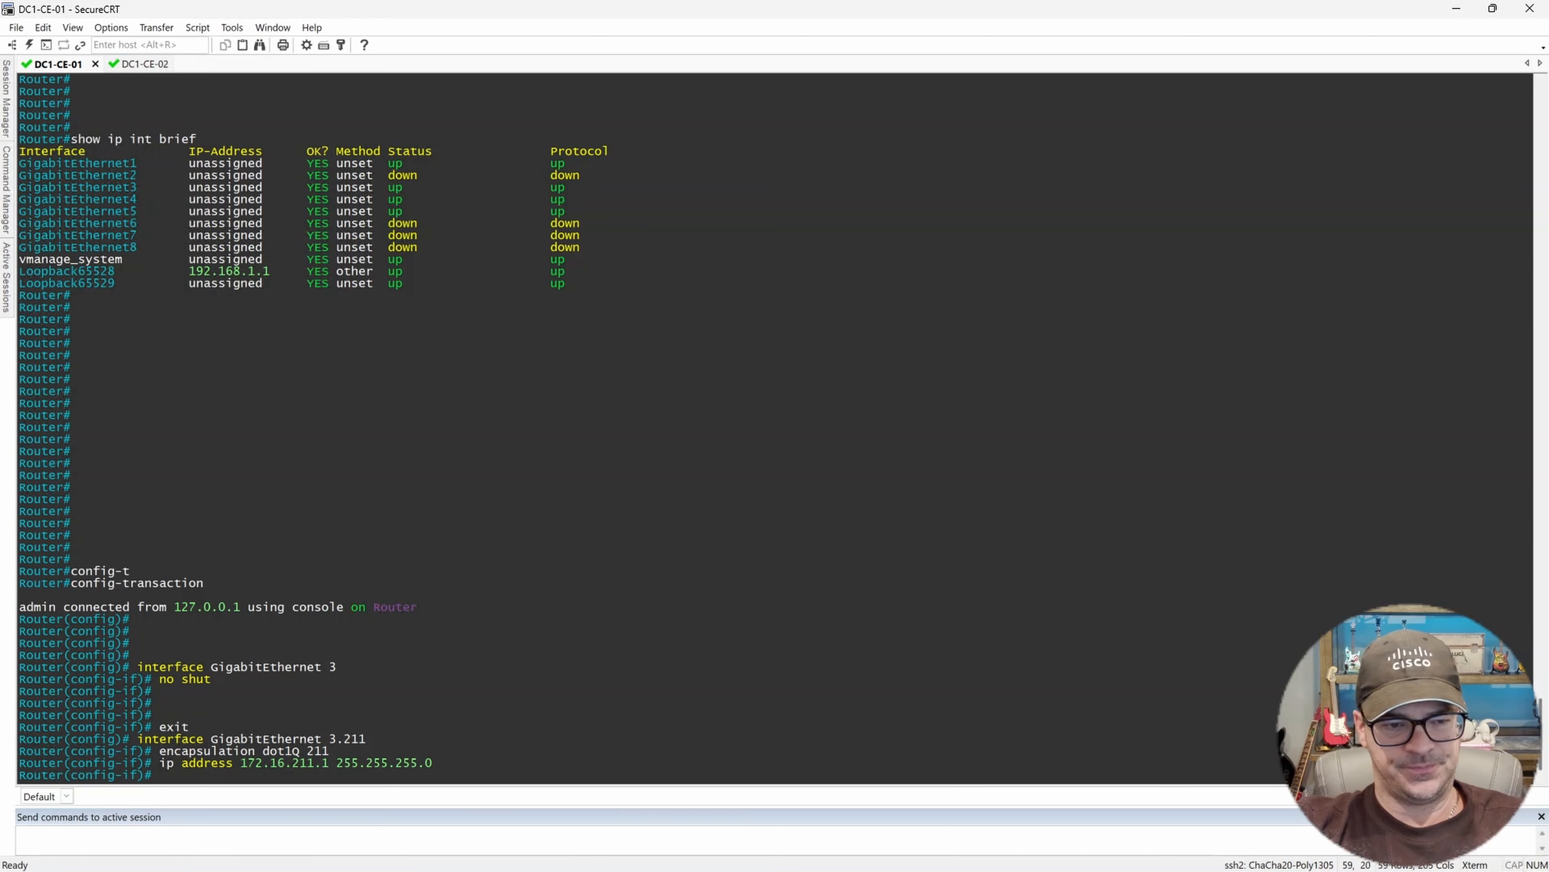
# Enable subinterface 3.211 with no shut and exit the interface configuration.
pyautogui.write('no shut')
pyautogui.press('Return')
pyautogui.press('Return')
pyautogui.press('Return')
pyautogui.press('Return')
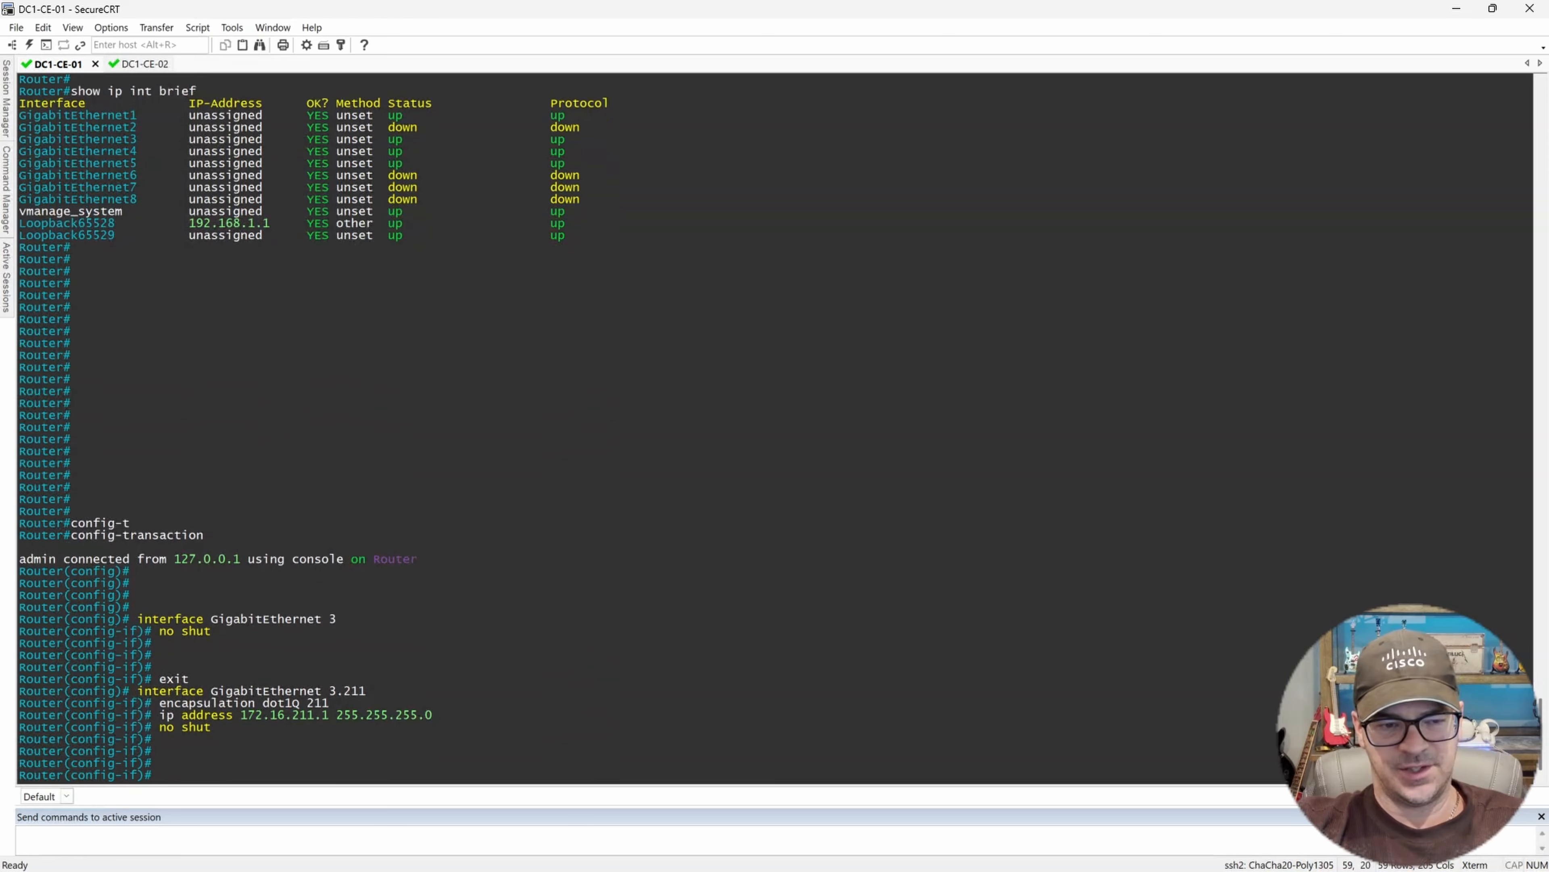
pyautogui.press('Return')
pyautogui.press('Return')
pyautogui.press('Return')
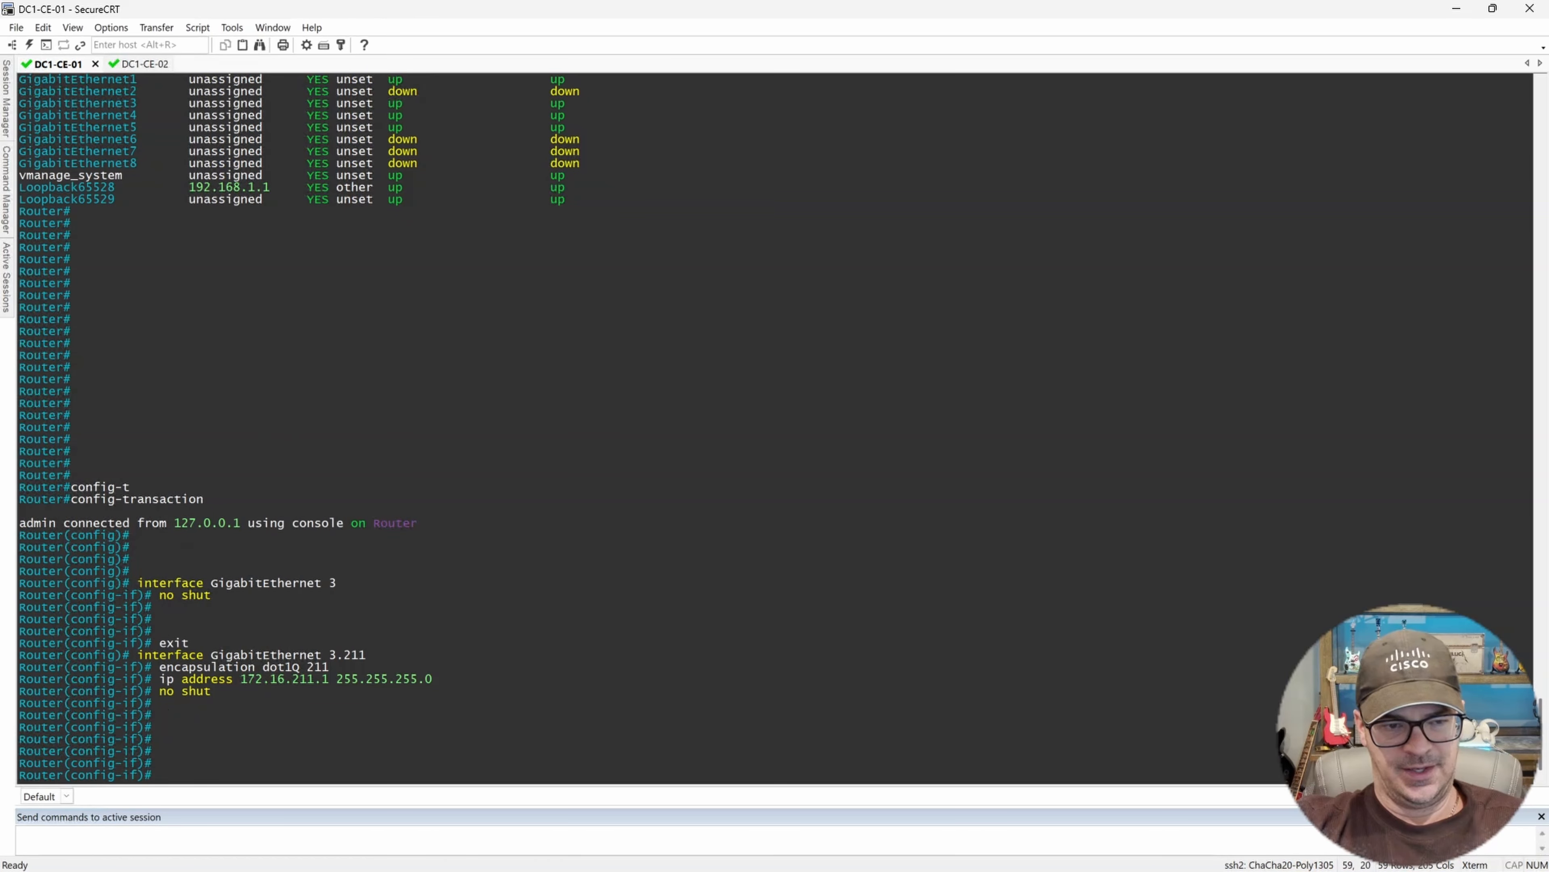
pyautogui.write('exit')
pyautogui.press('Return')
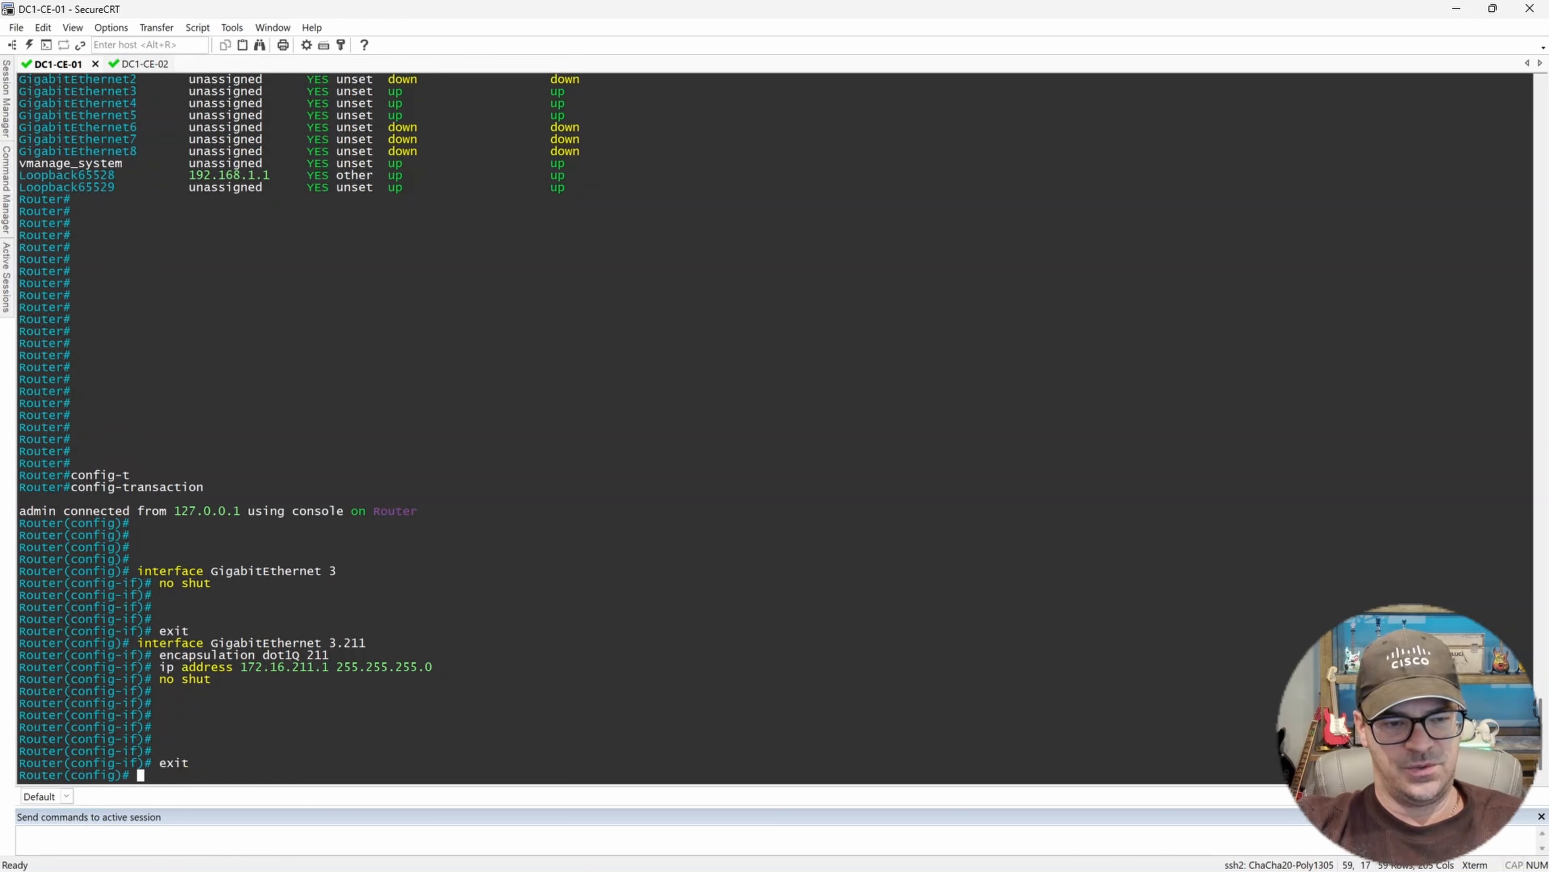
# Commit the interface configuration and end configuration mode.
pyautogui.write('commit')
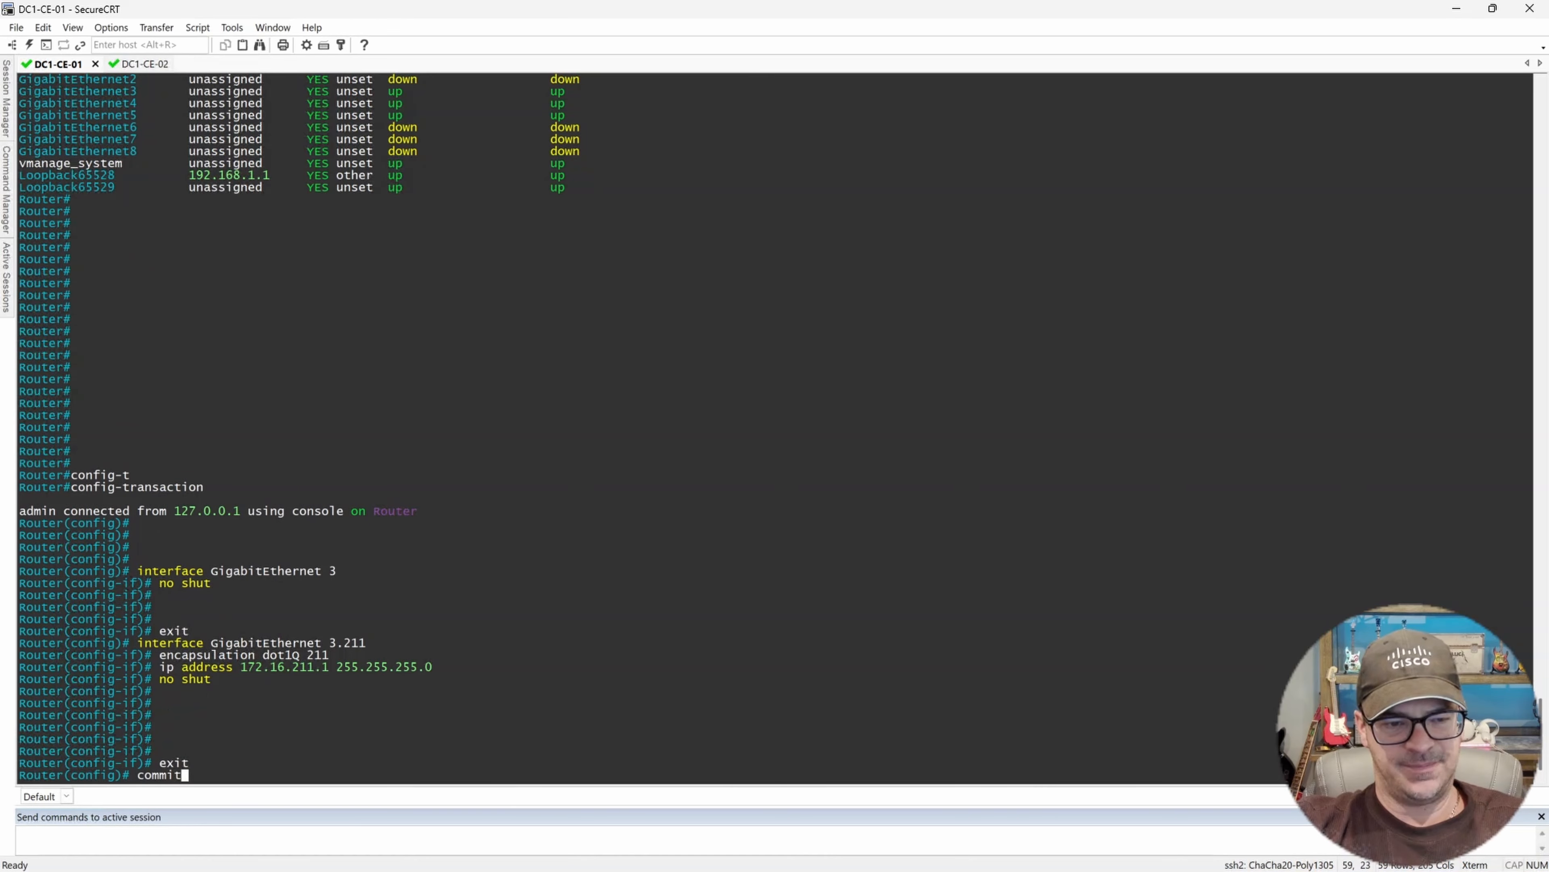
pyautogui.press('Return')
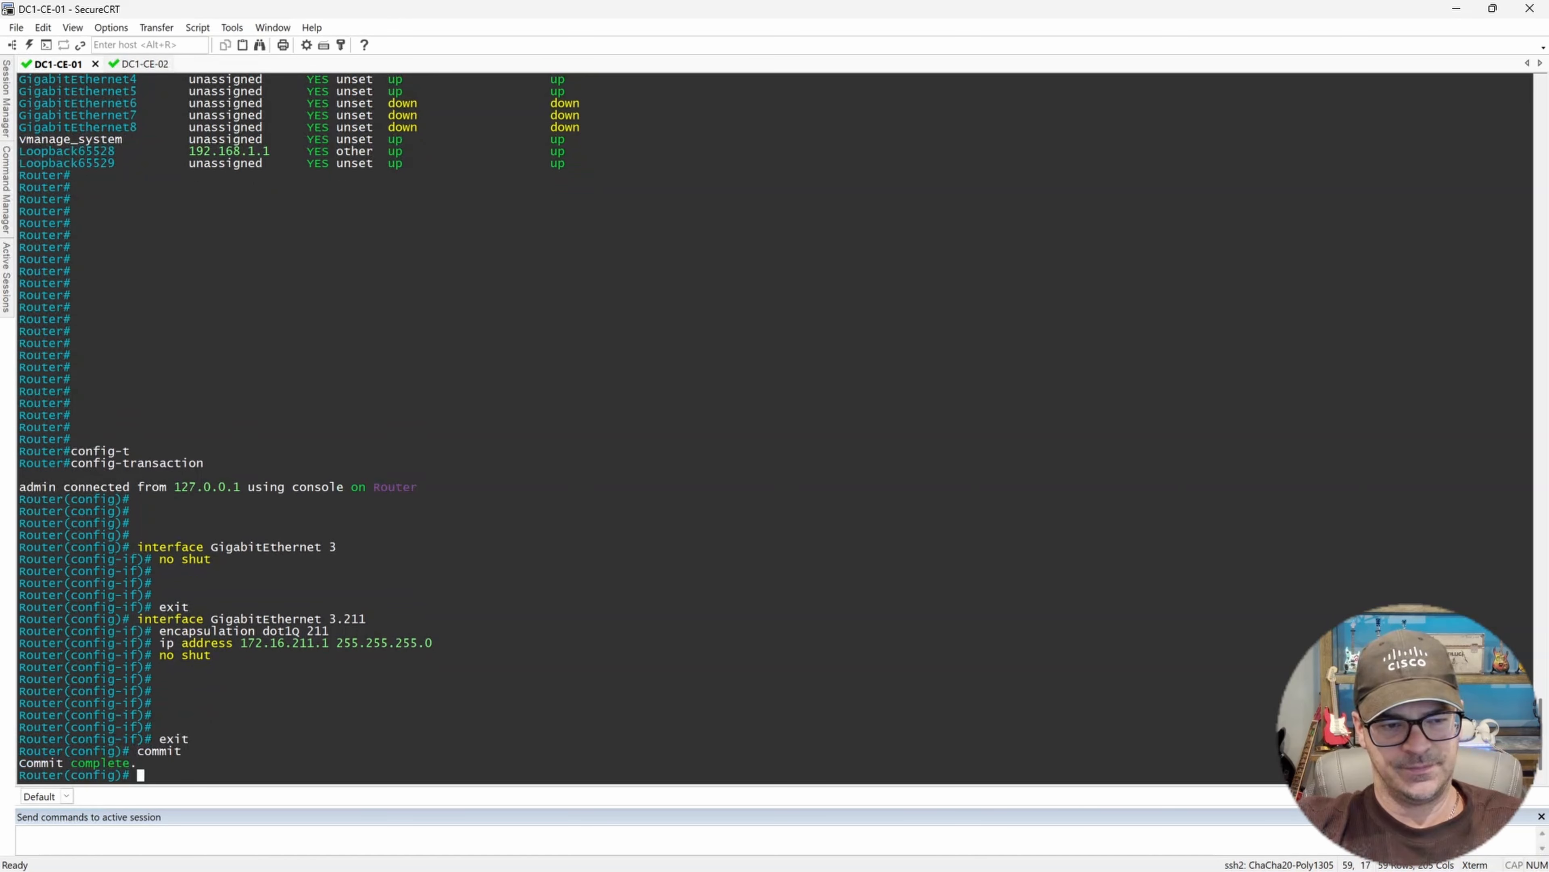
pyautogui.press('Return')
pyautogui.press('Return')
pyautogui.press('Return')
pyautogui.press('Return')
pyautogui.press('Return')
pyautogui.press('Return')
pyautogui.press('Return')
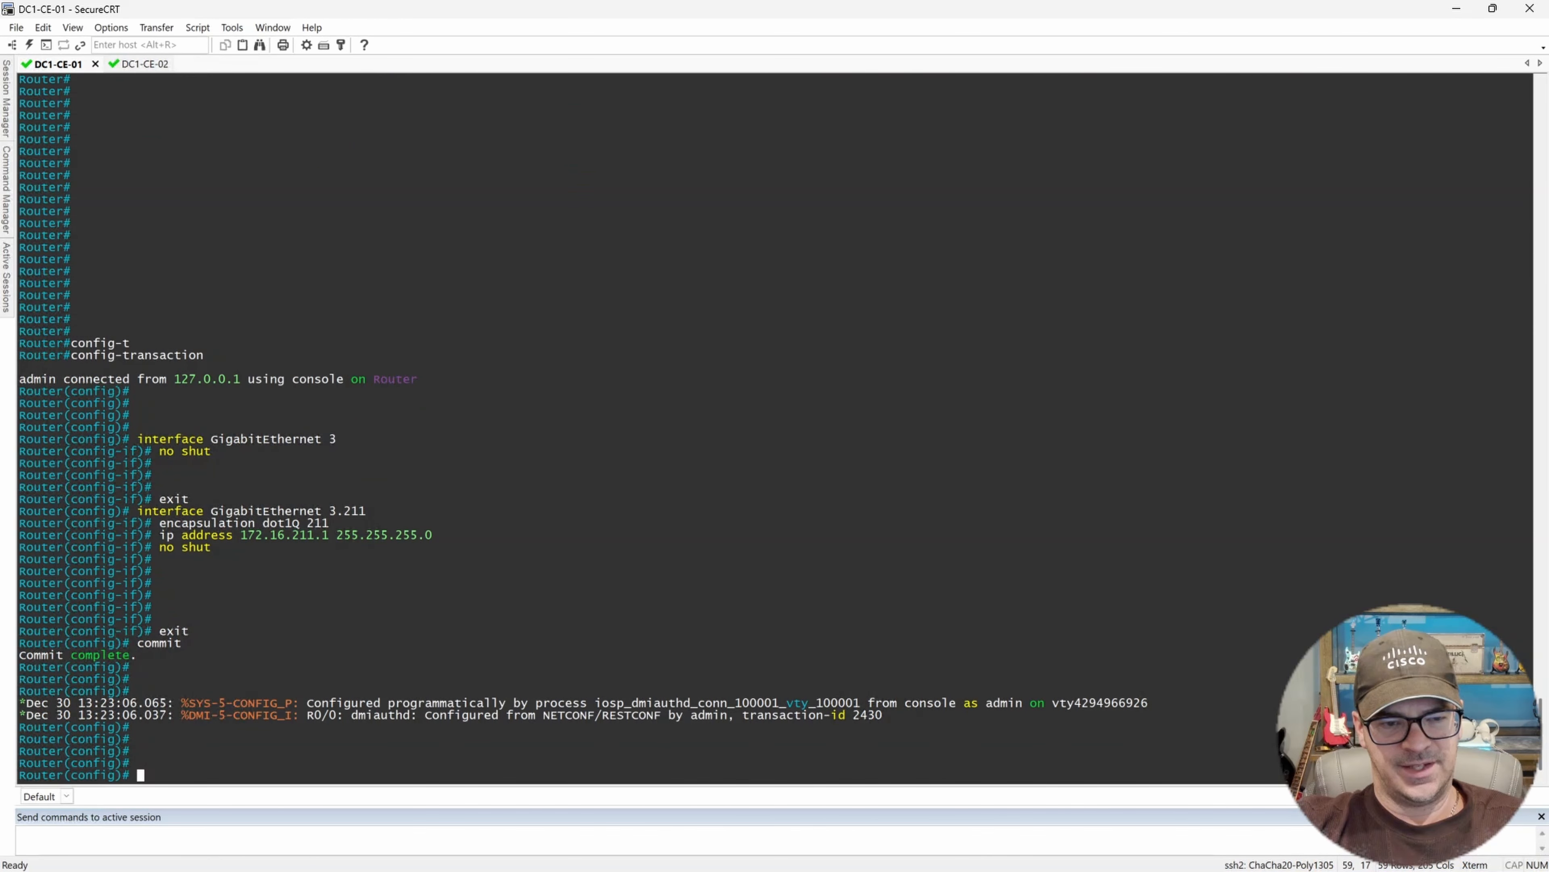
pyautogui.write('end')
pyautogui.press('Return')
pyautogui.press('Return')
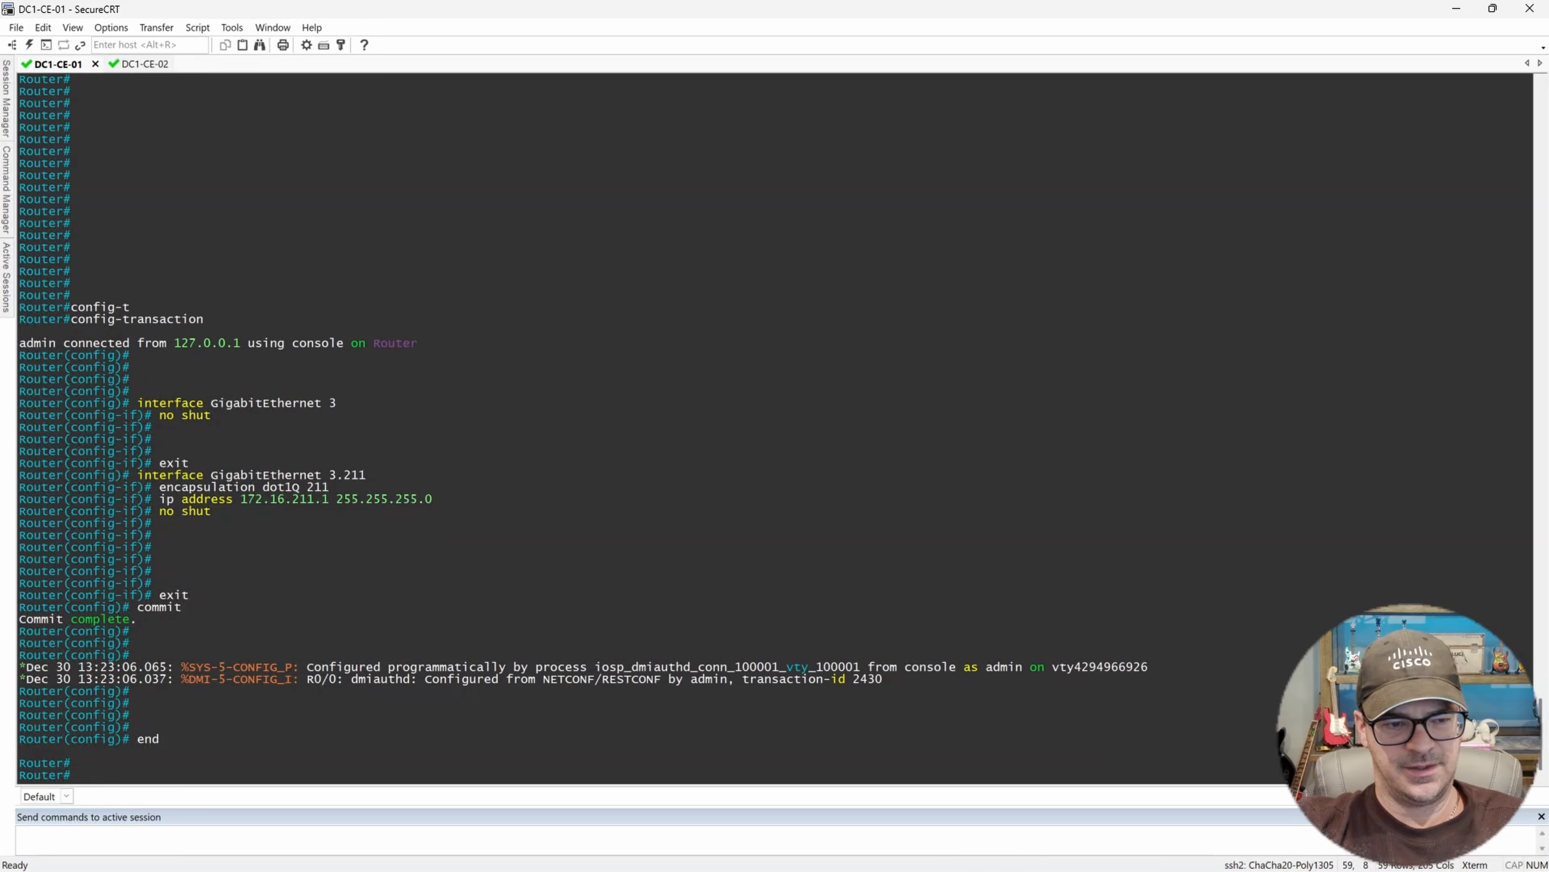
# Ping 172.16.211.2 to test connectivity to DC1-CE-02.
pyautogui.write('ping 172.16.')
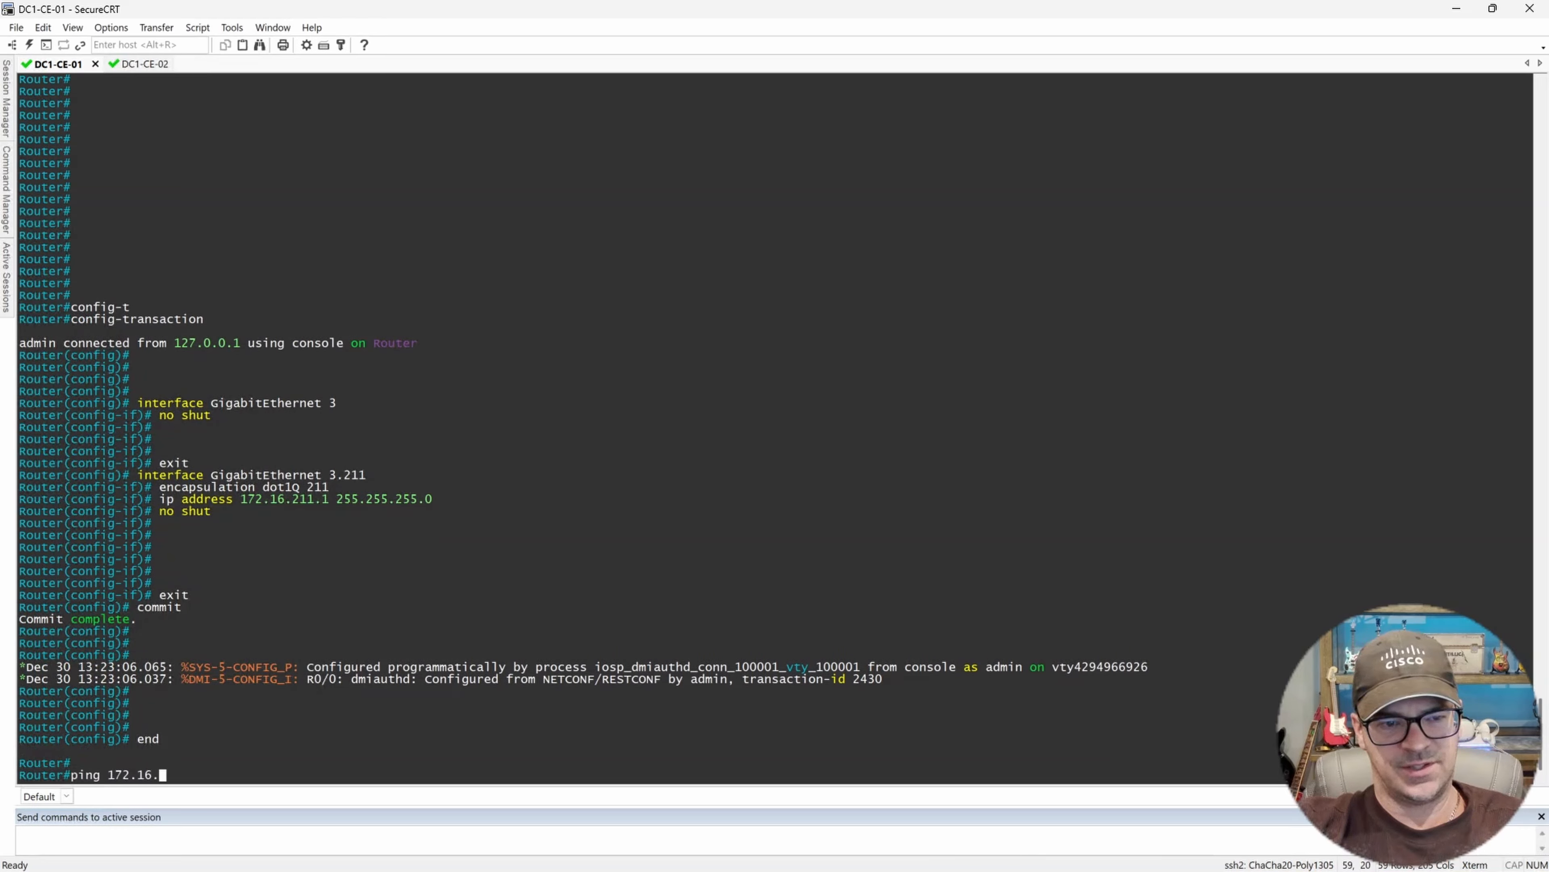
pyautogui.write('211.2')
pyautogui.press('Return')
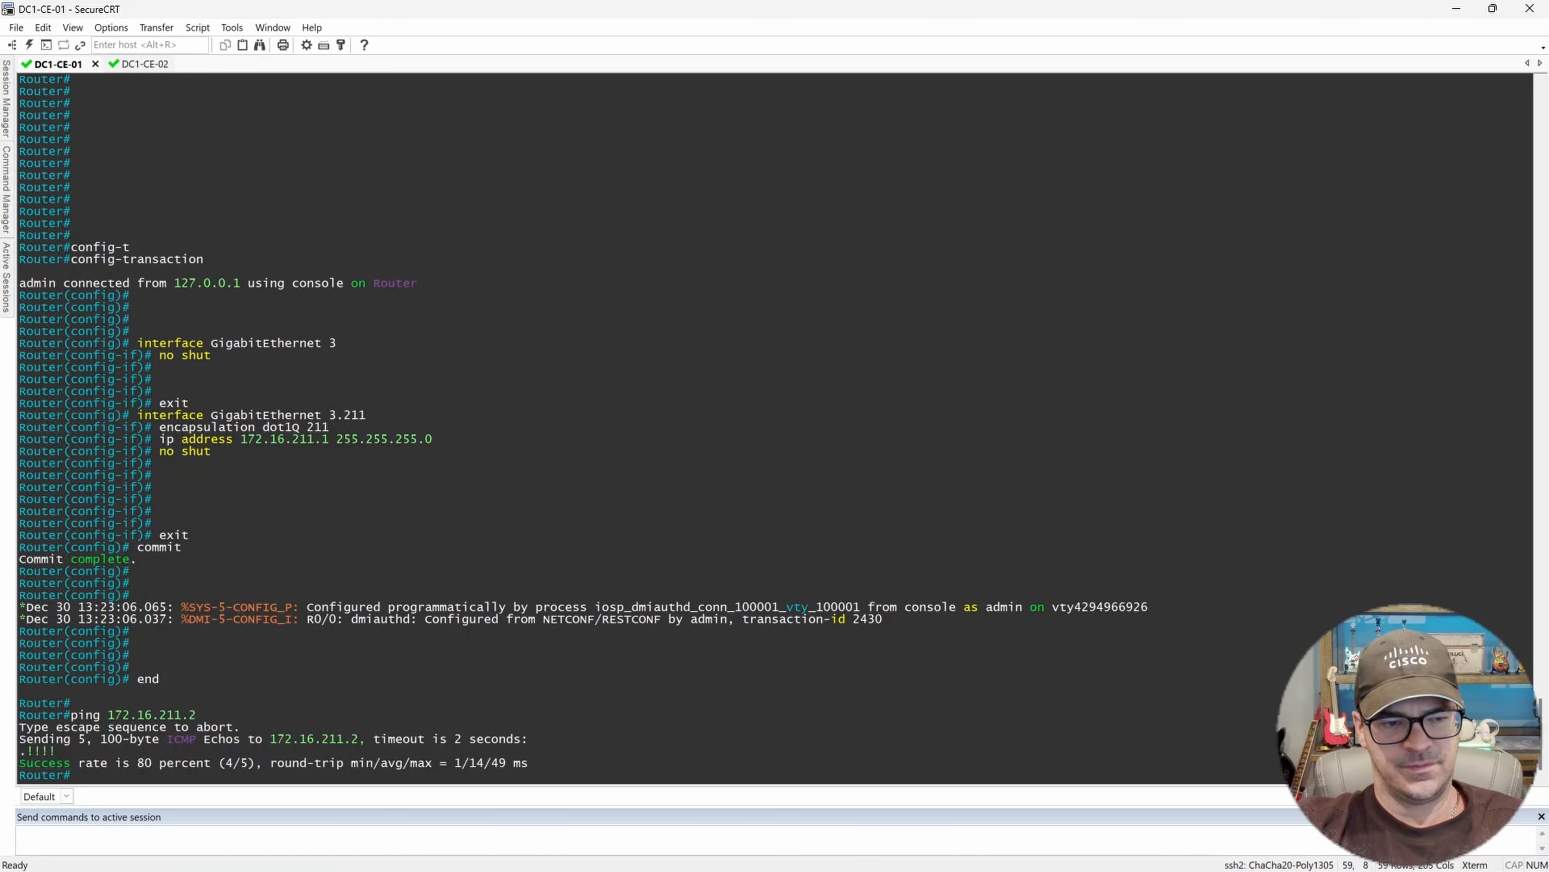
pyautogui.press('Return')
pyautogui.press('Return')
pyautogui.press('Return')
pyautogui.press('Return')
pyautogui.press('Return')
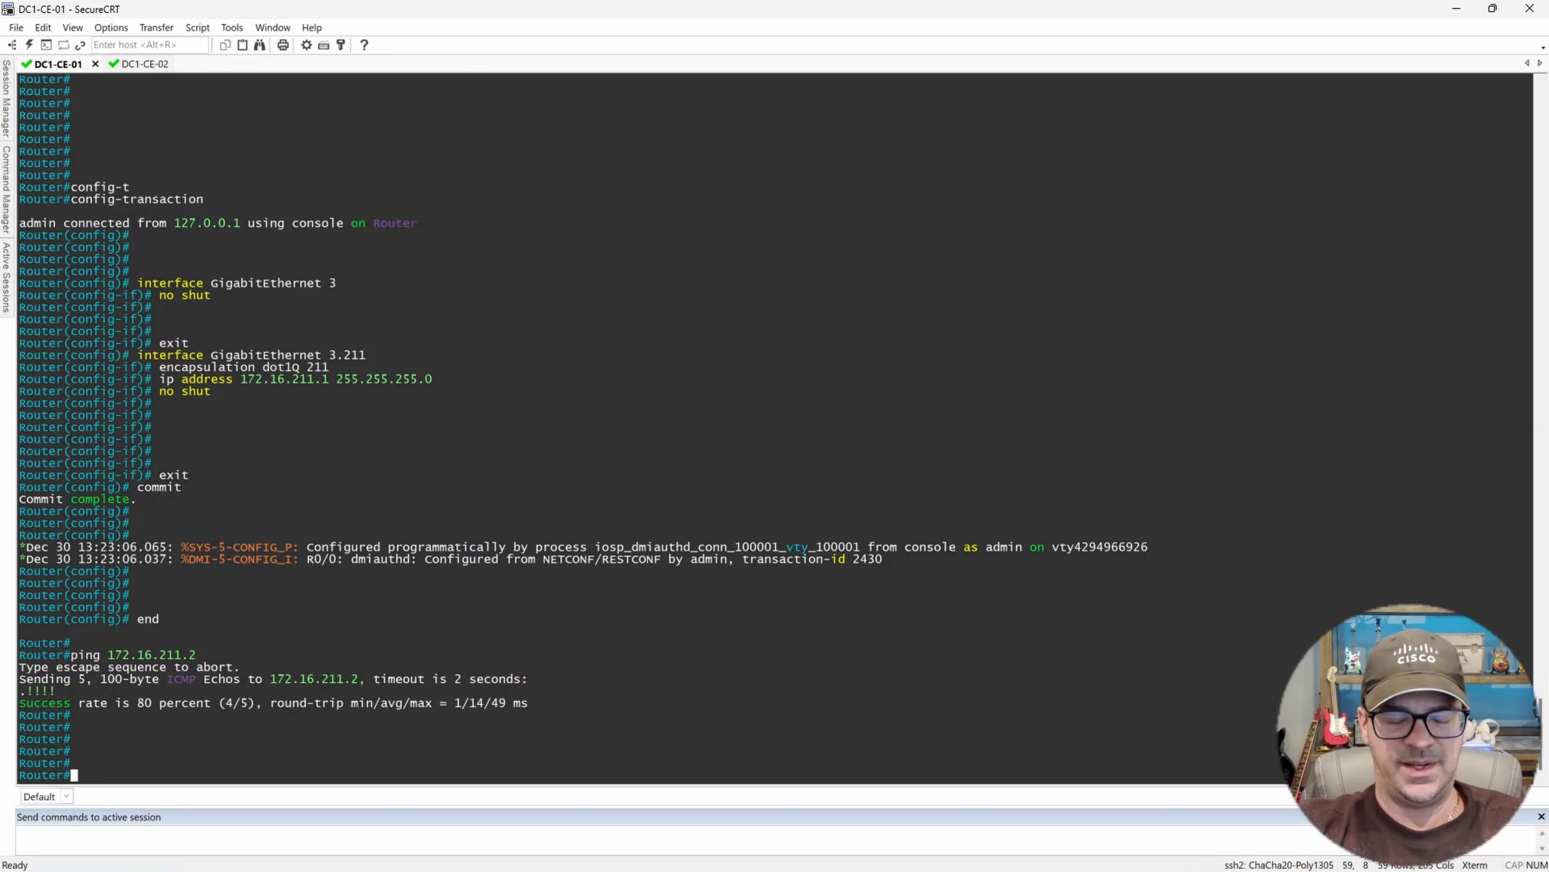
# Re-enter config-transaction mode and add a default route 0.0.0.0 0.0.0.0 via 172.16.211.2.
pyautogui.write('confi')
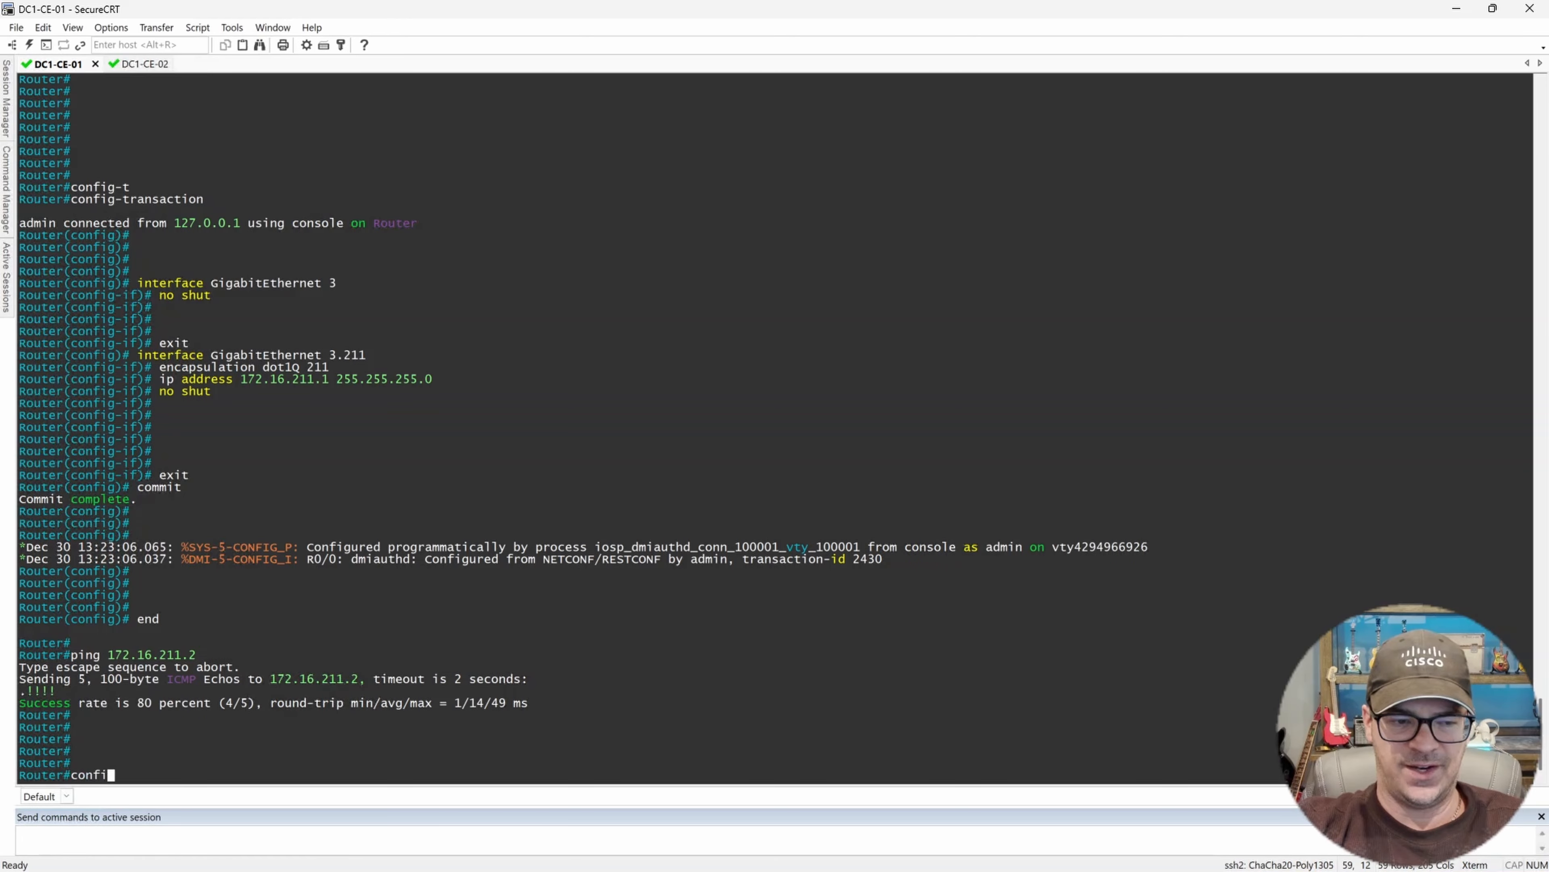
pyautogui.press('Tab')
pyautogui.write('t')
pyautogui.press('Tab')
pyautogui.press('Return')
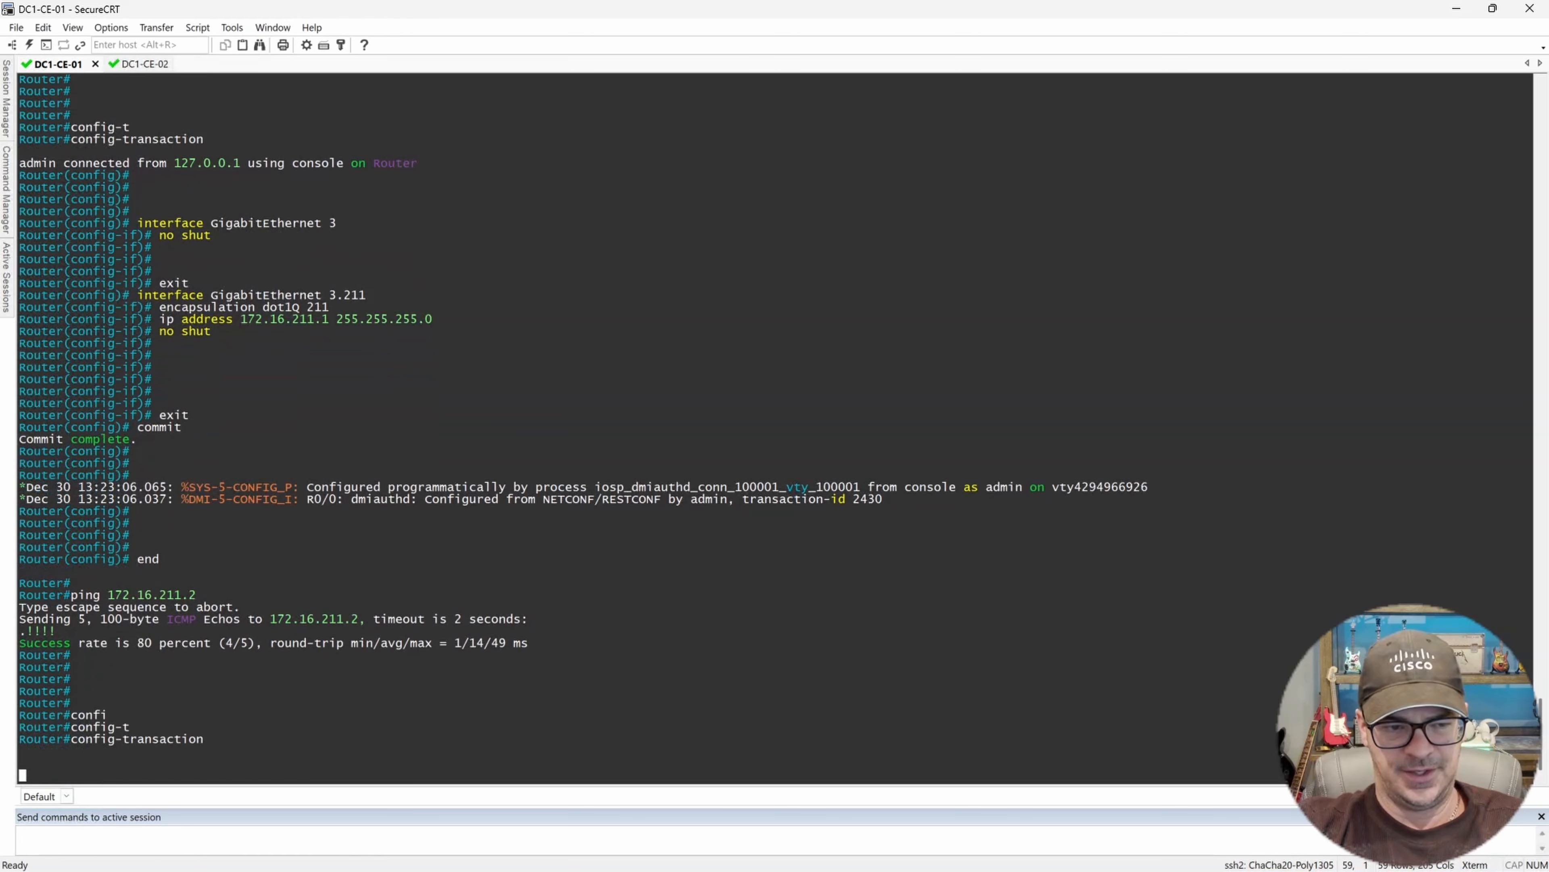
pyautogui.write('ip route ')
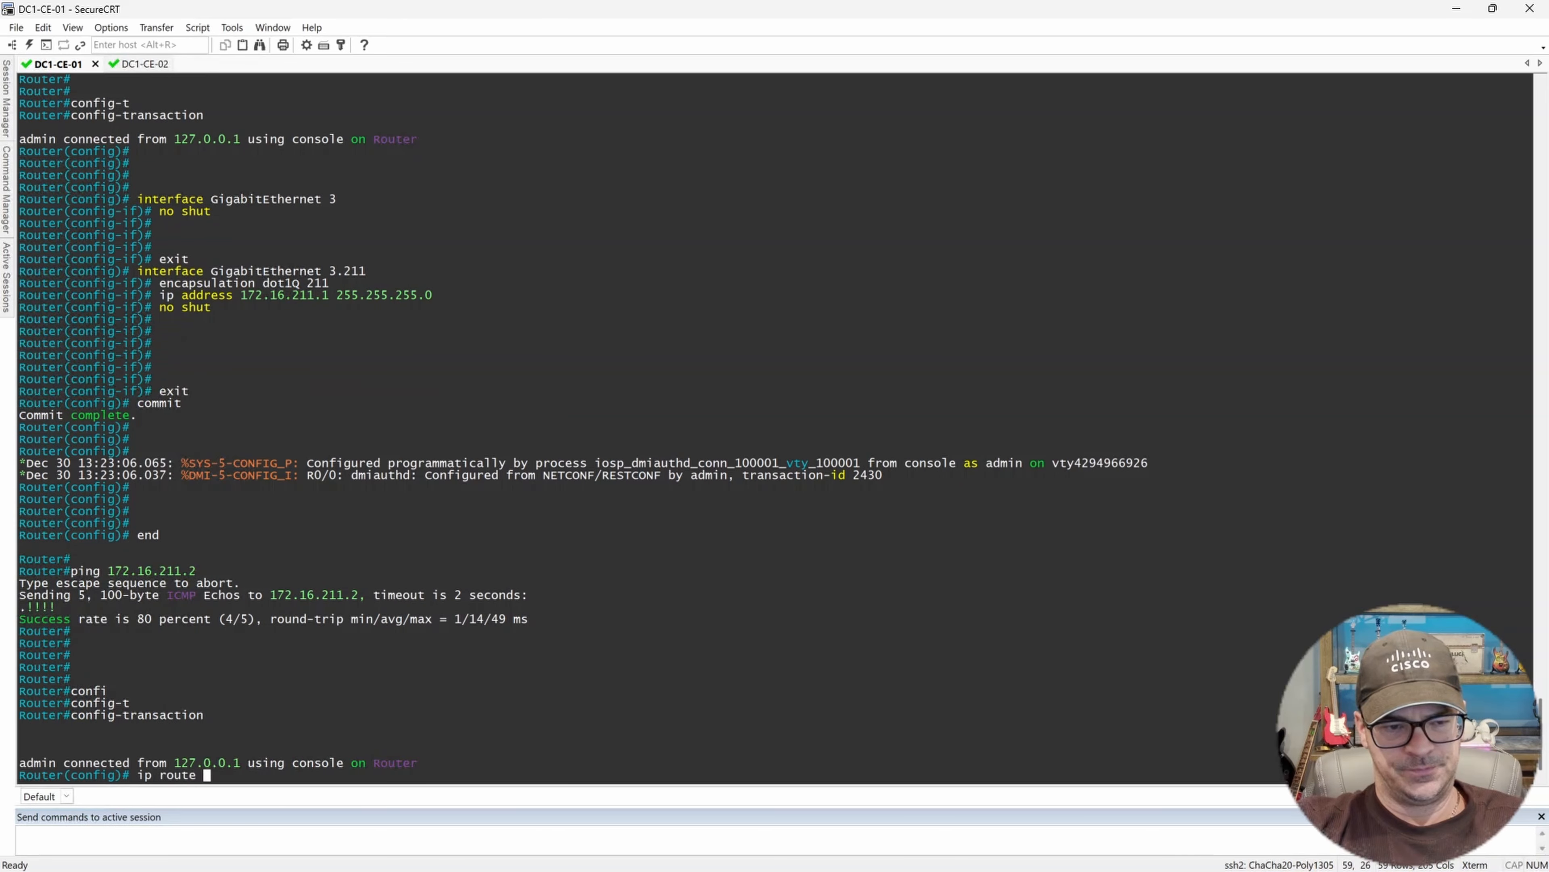
pyautogui.write('0.0.0.0 0.0')
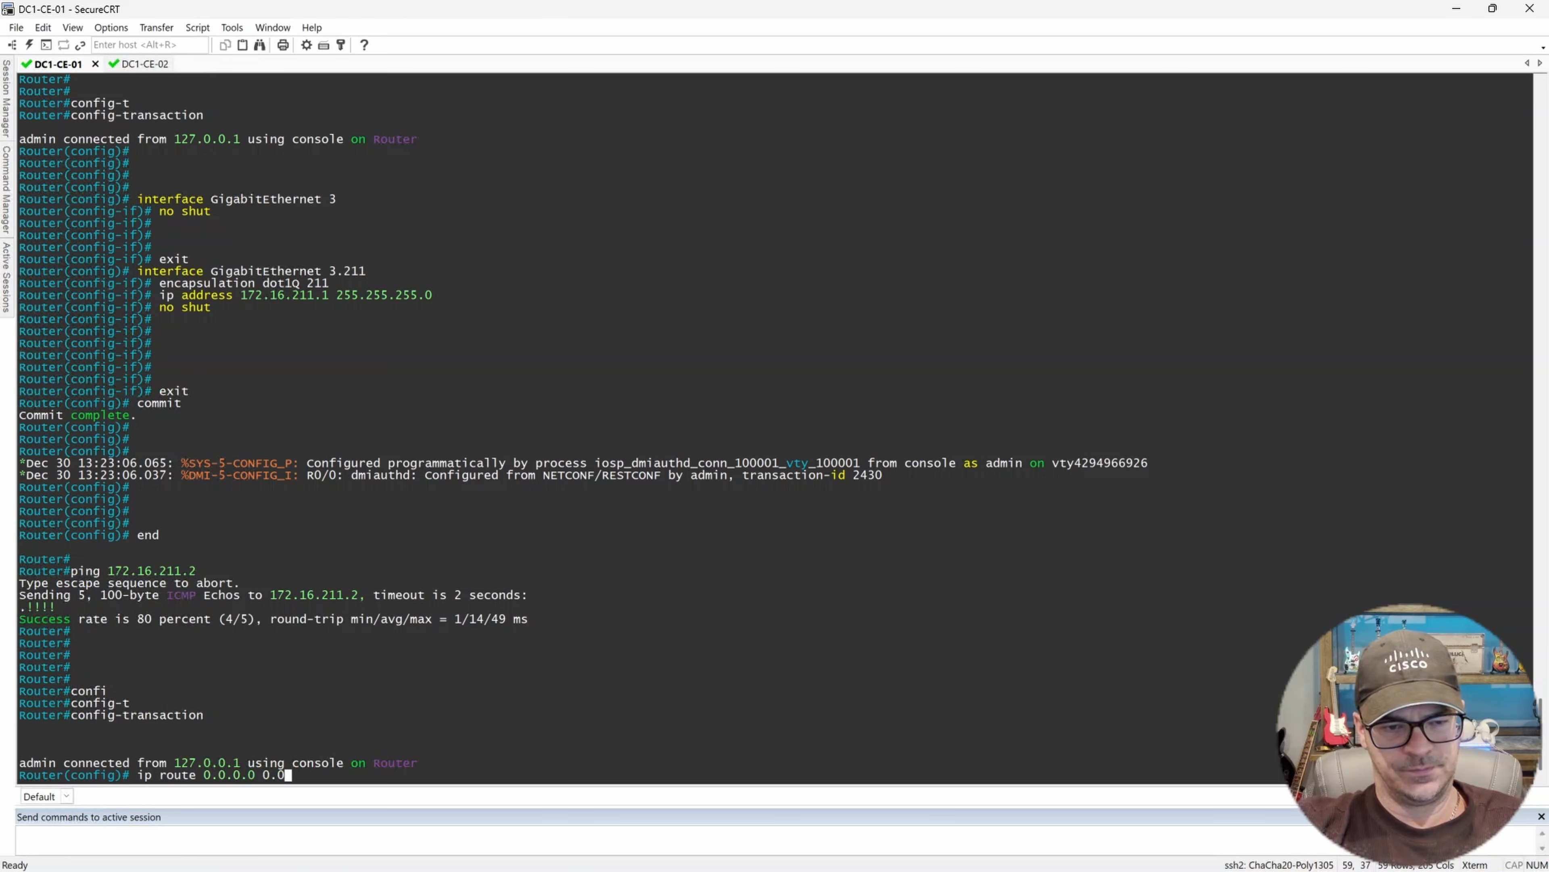
pyautogui.write('.0.0 172.')
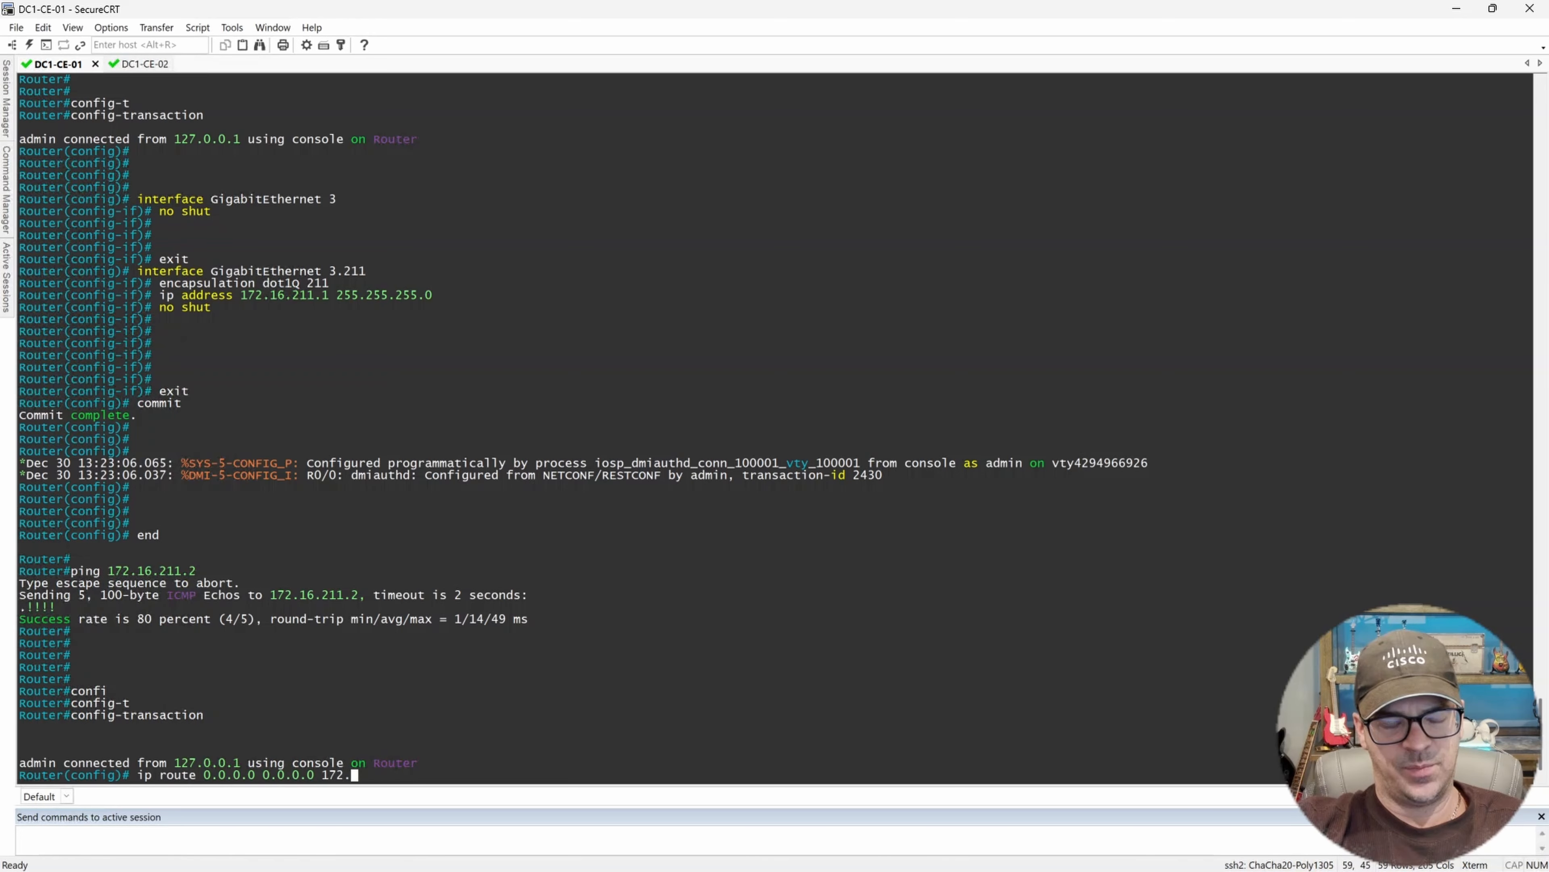
pyautogui.write('16')
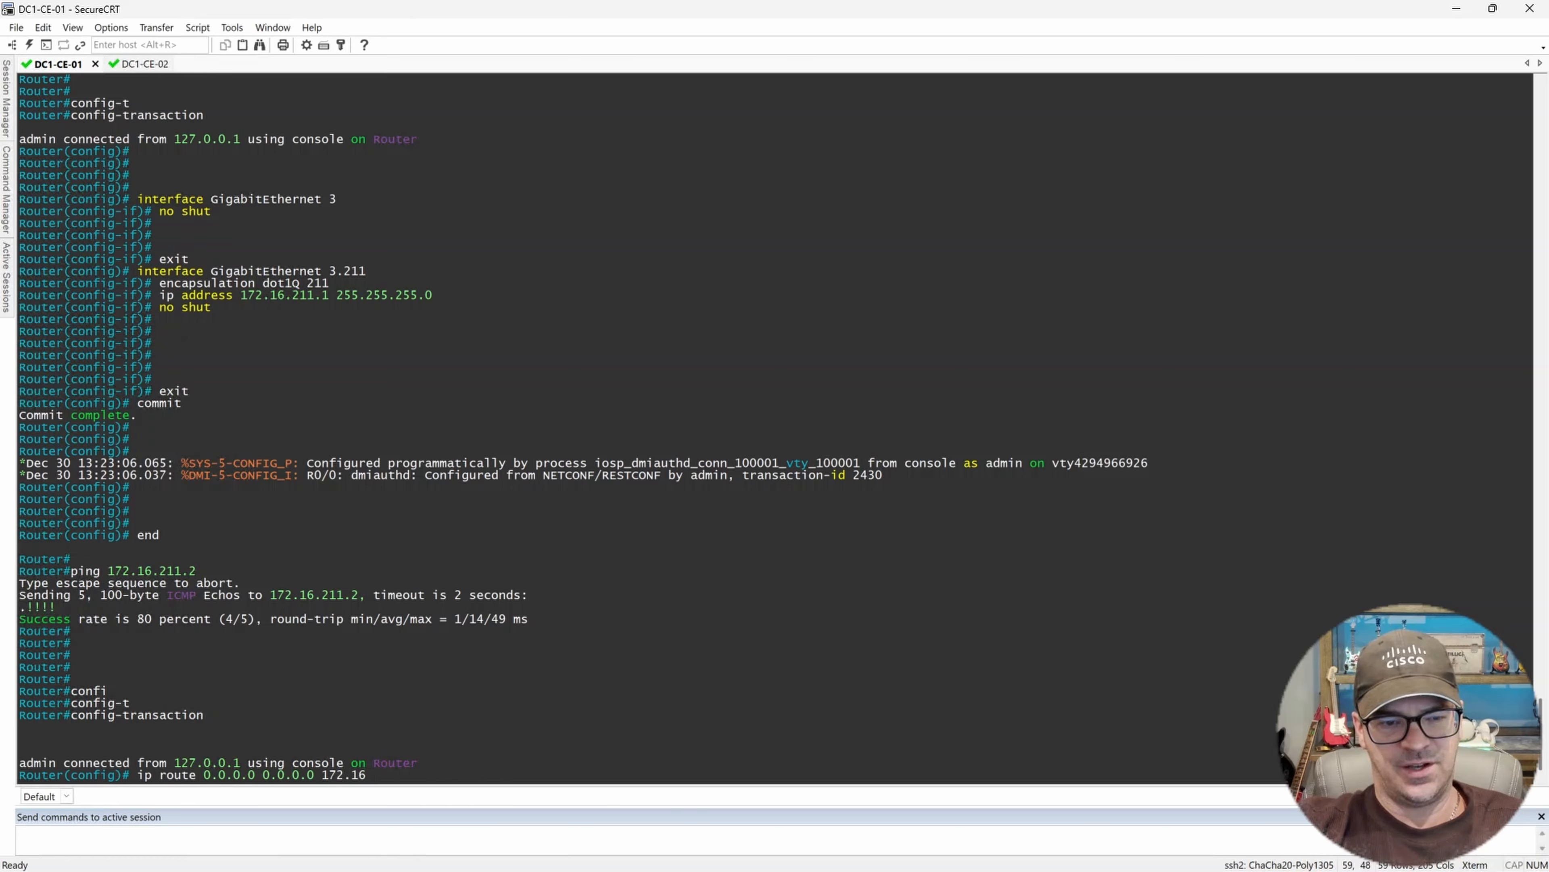
pyautogui.write('.211.')
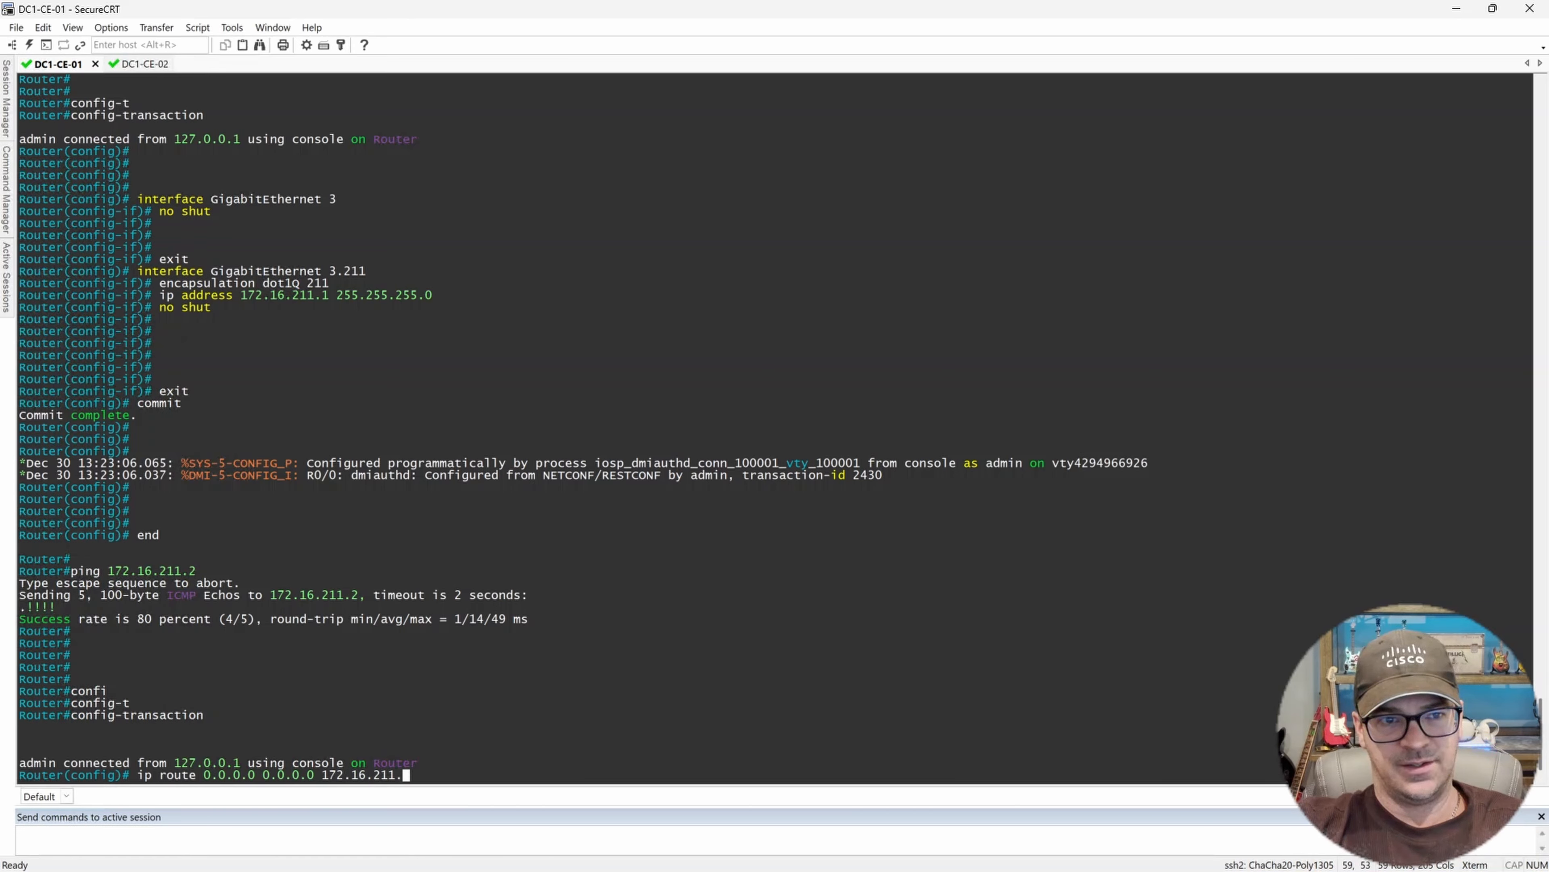
pyautogui.write('2')
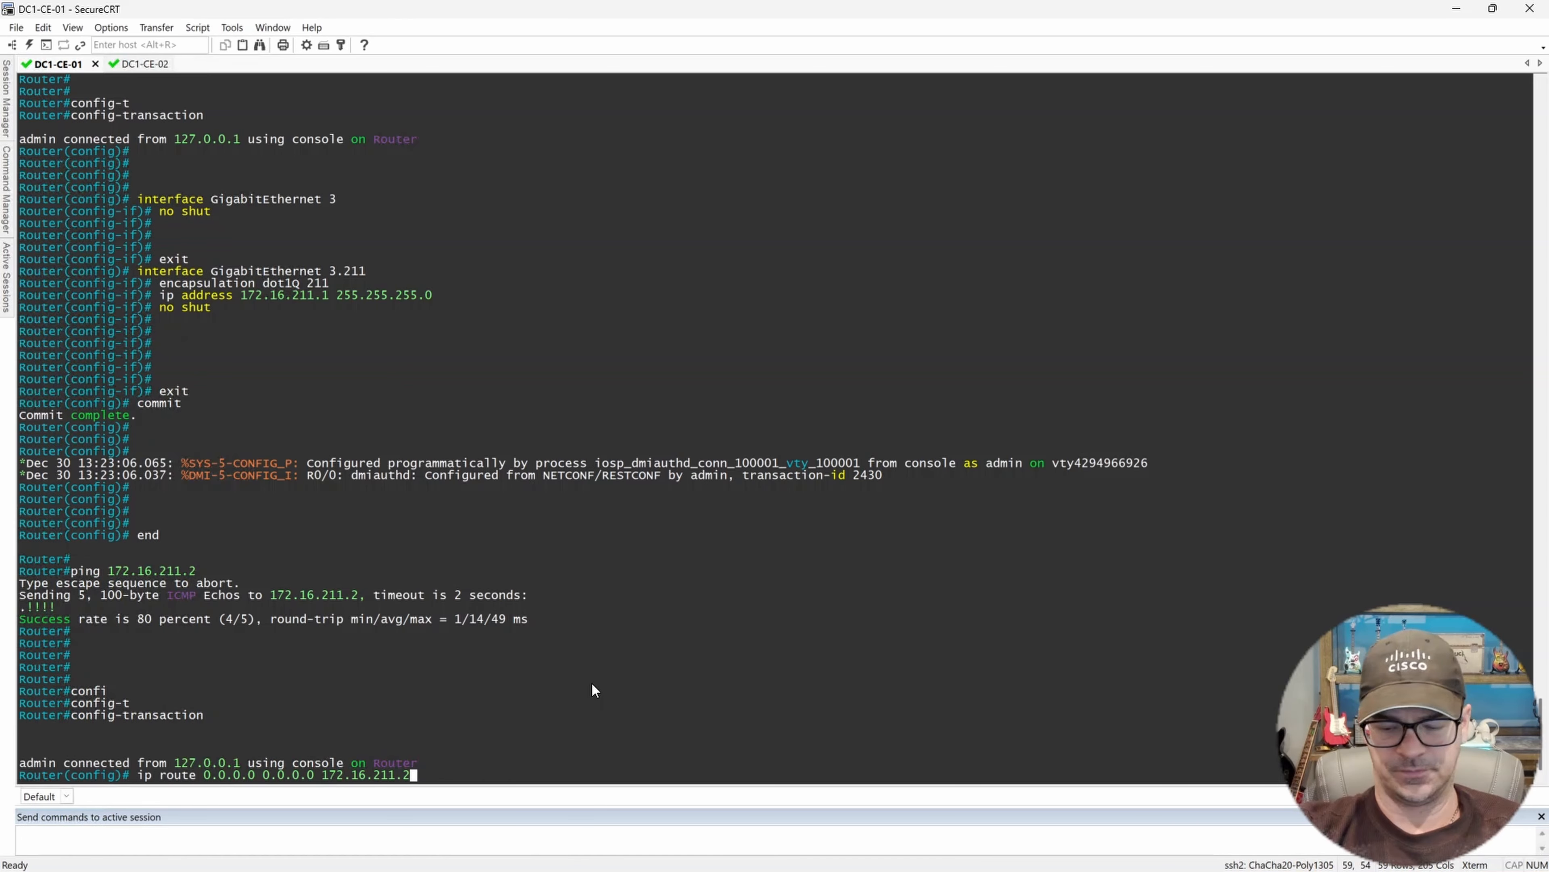
pyautogui.press('Return')
# Commit the default route and end configuration mode.
pyautogui.write('commit')
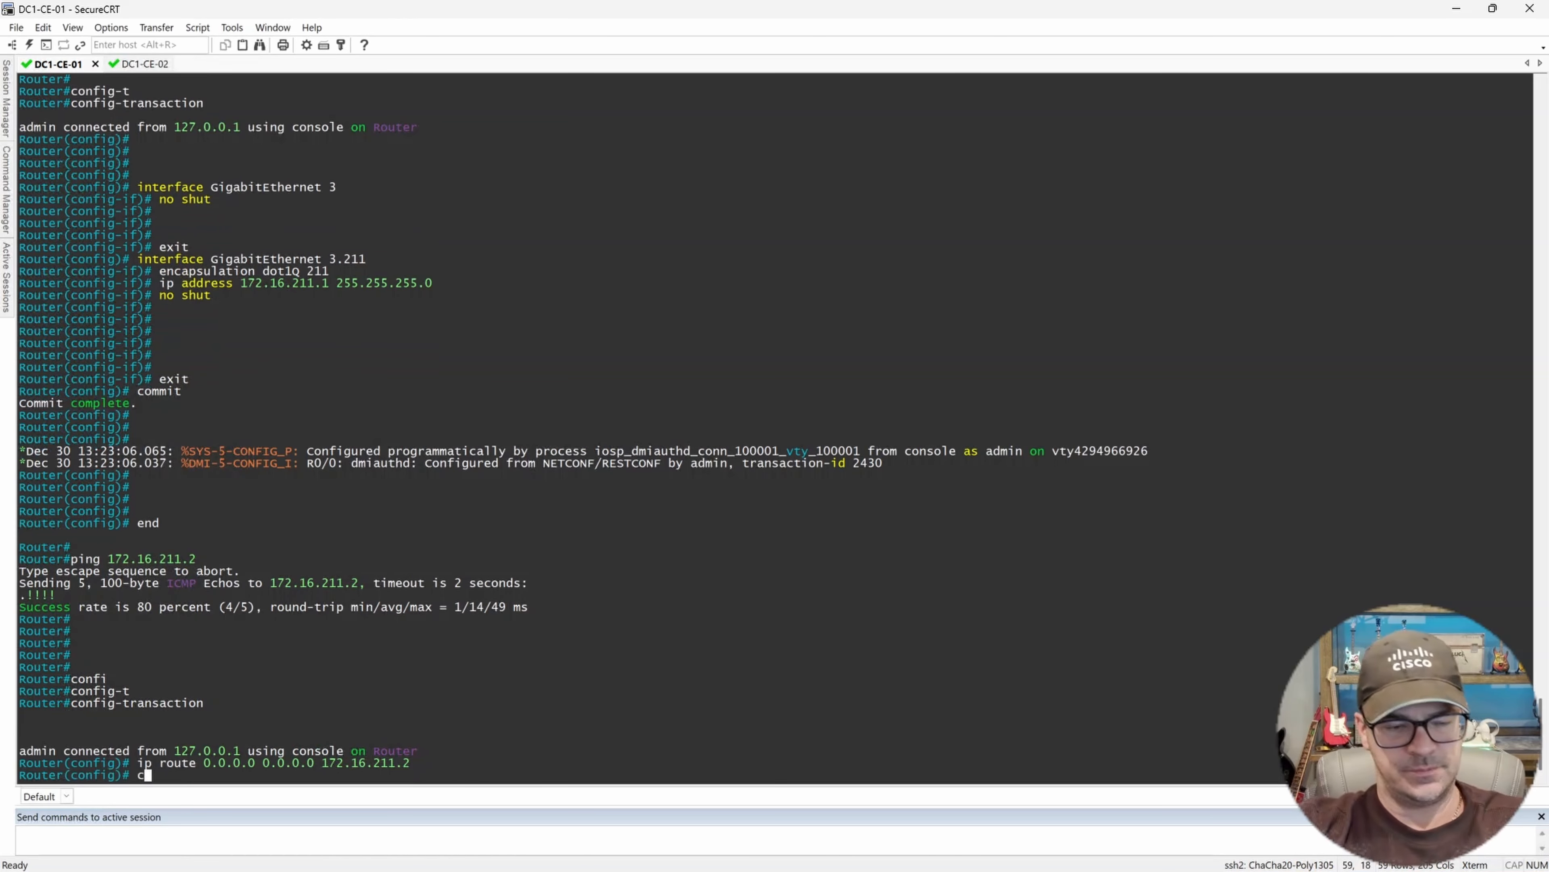
pyautogui.press('Return')
pyautogui.press('Return')
pyautogui.press('Return')
pyautogui.press('Return')
pyautogui.press('Return')
pyautogui.press('Return')
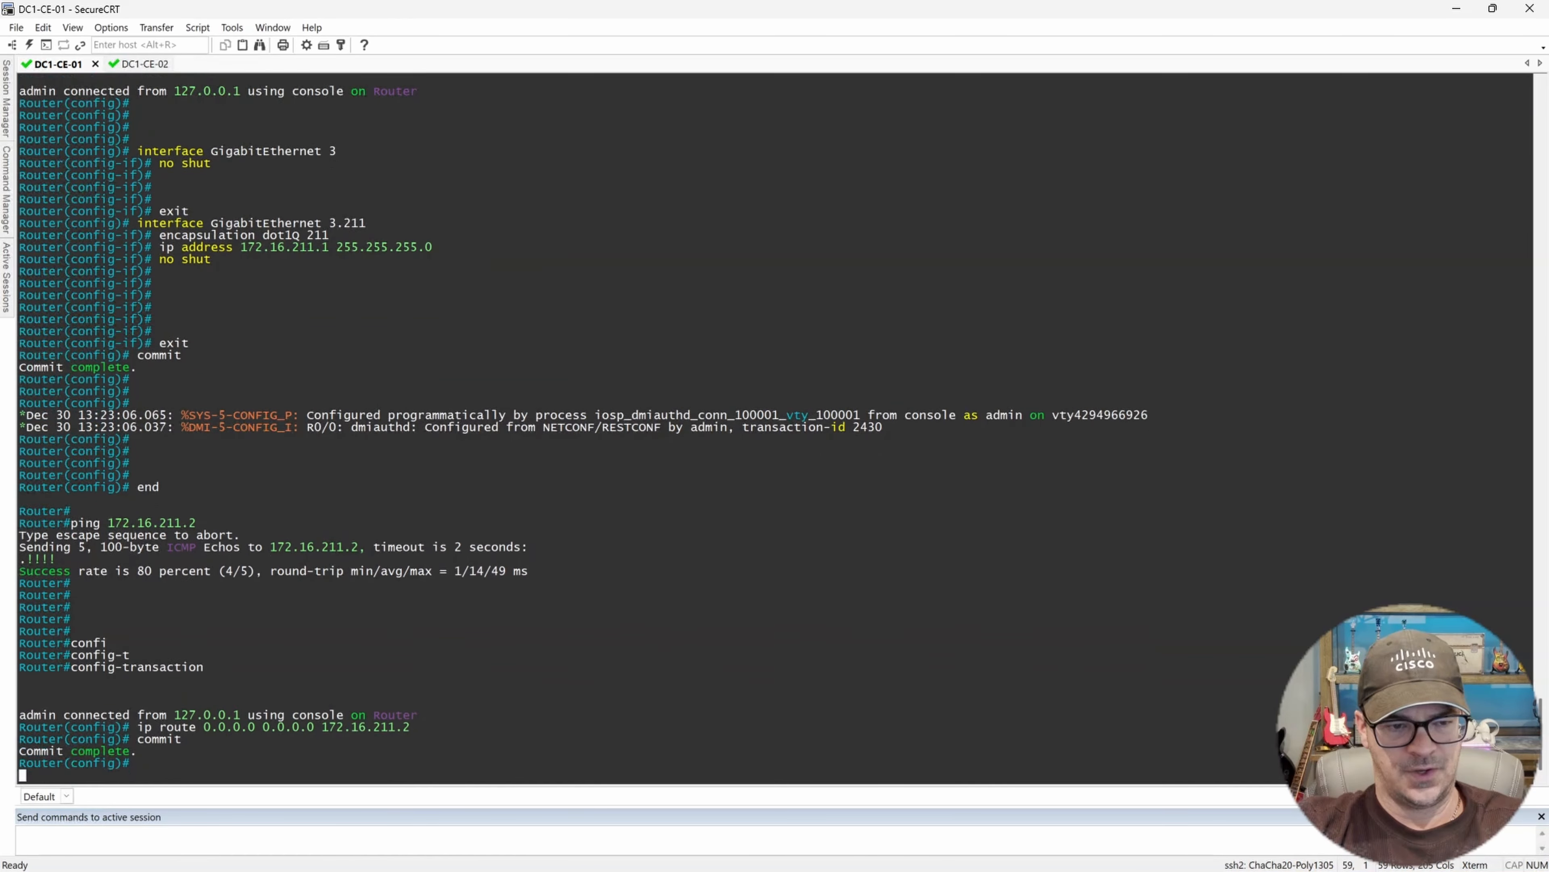
pyautogui.write('end')
# Ping 8.8.8.8 to test internet reachability.
pyautogui.press('Return')
pyautogui.press('Return')
pyautogui.press('Return')
pyautogui.press('Return')
pyautogui.press('Return')
pyautogui.press('Return')
pyautogui.press('Return')
pyautogui.press('Return')
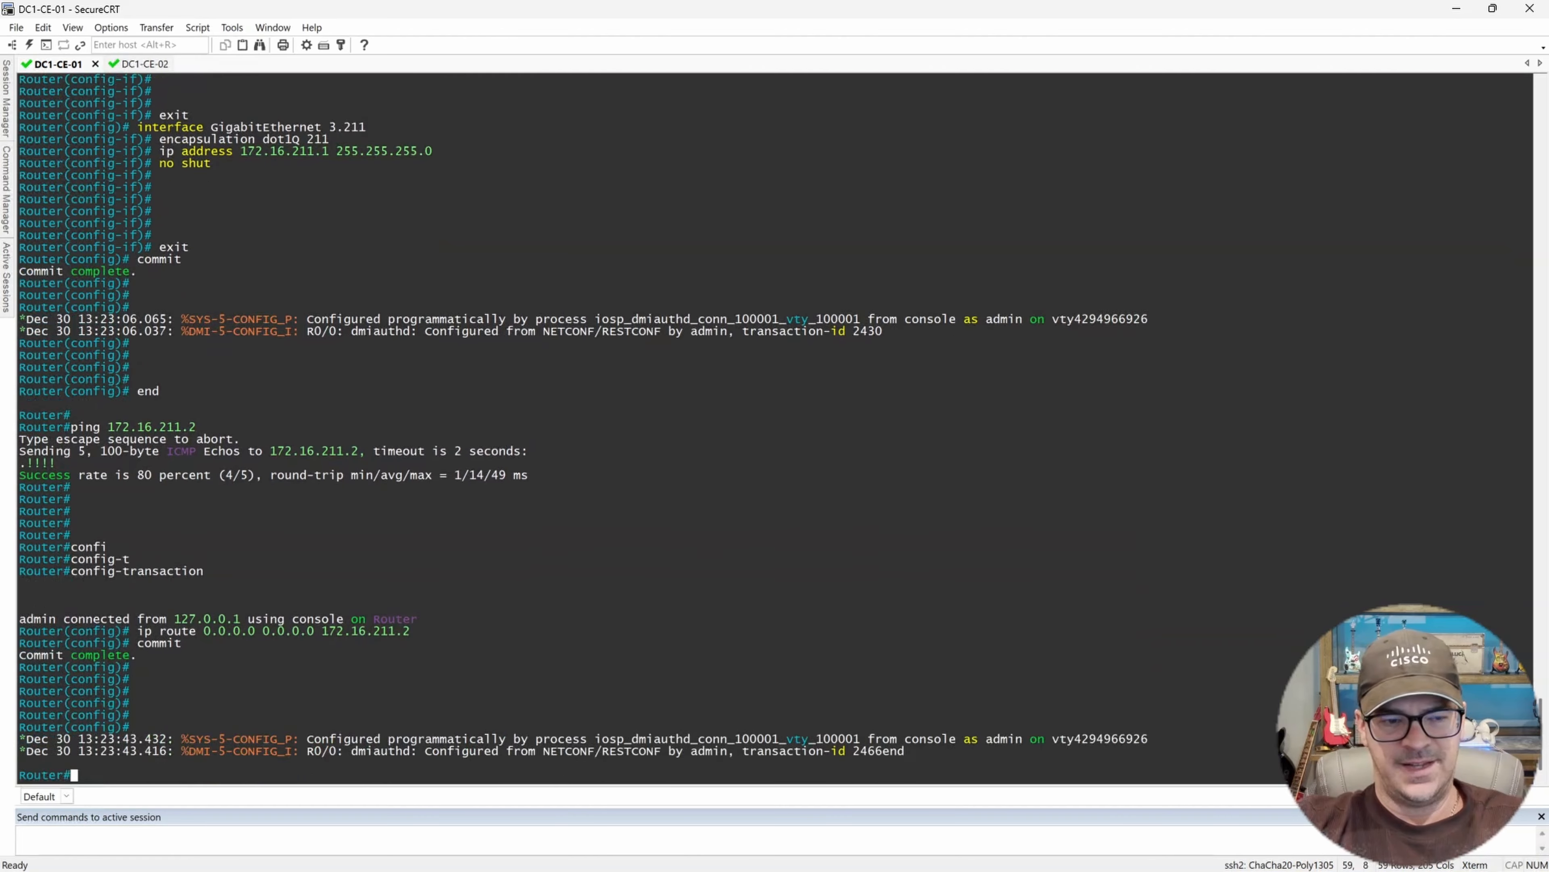
pyautogui.press('Return')
pyautogui.press('Return')
pyautogui.press('Return')
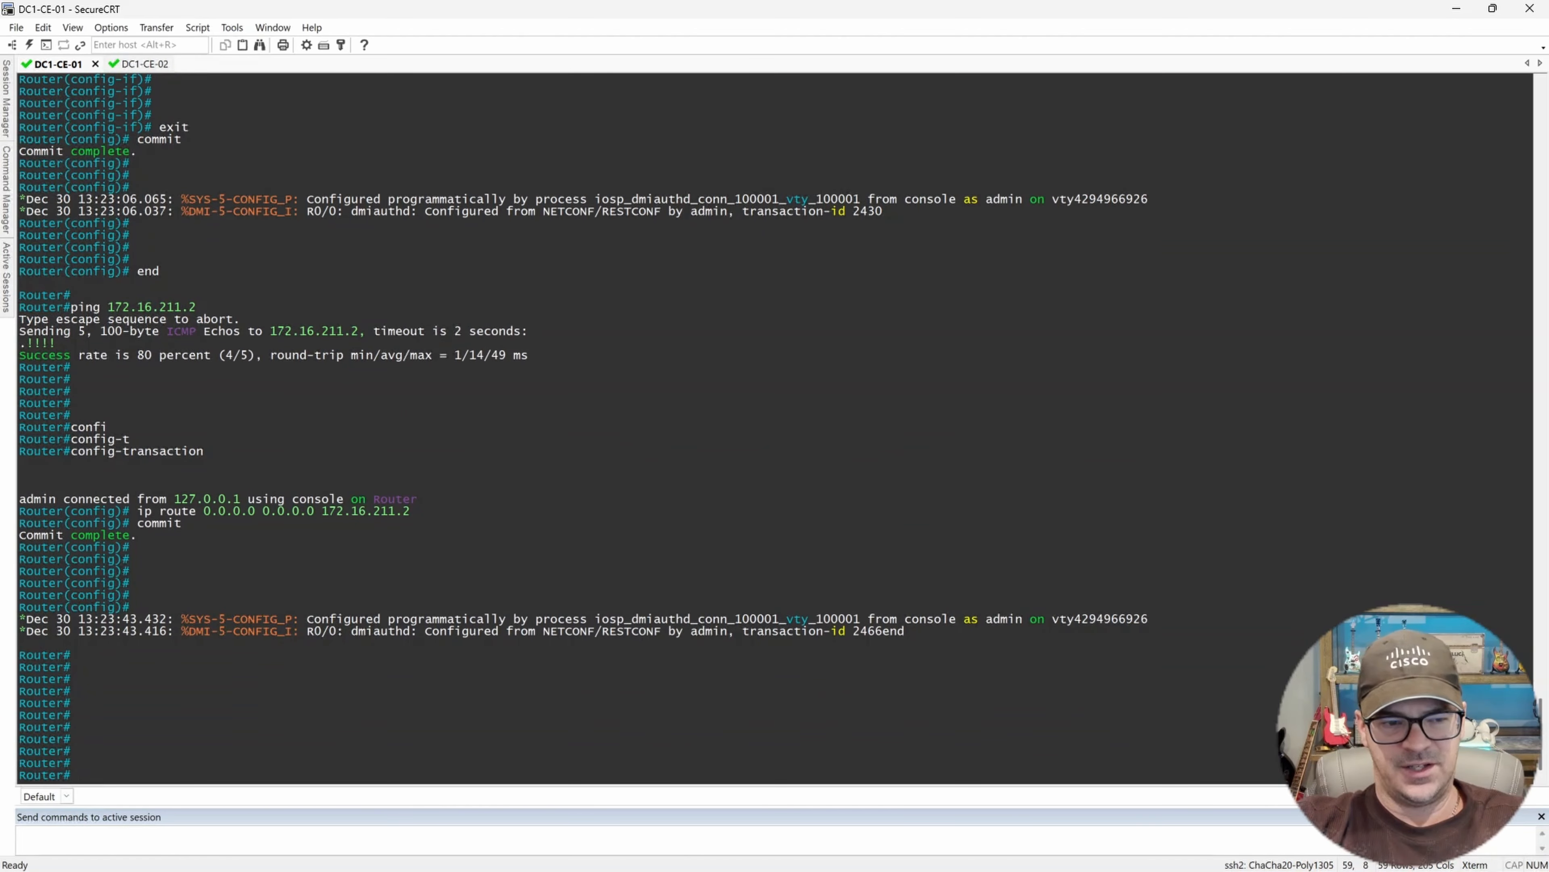
pyautogui.write('ping ')
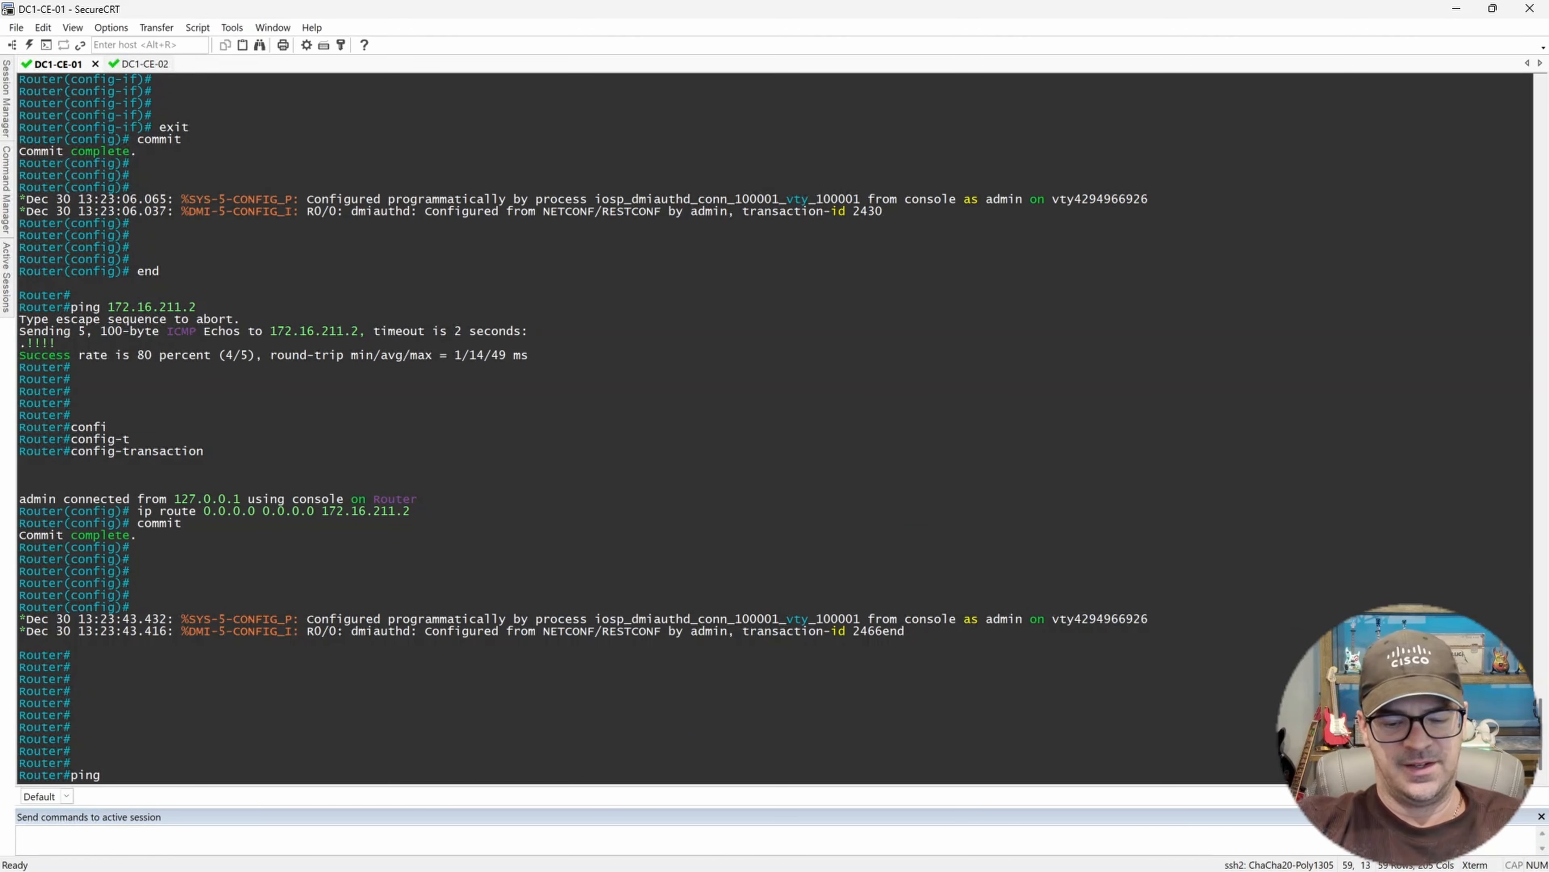
pyautogui.write('8.8.8.8')
pyautogui.press('Return')
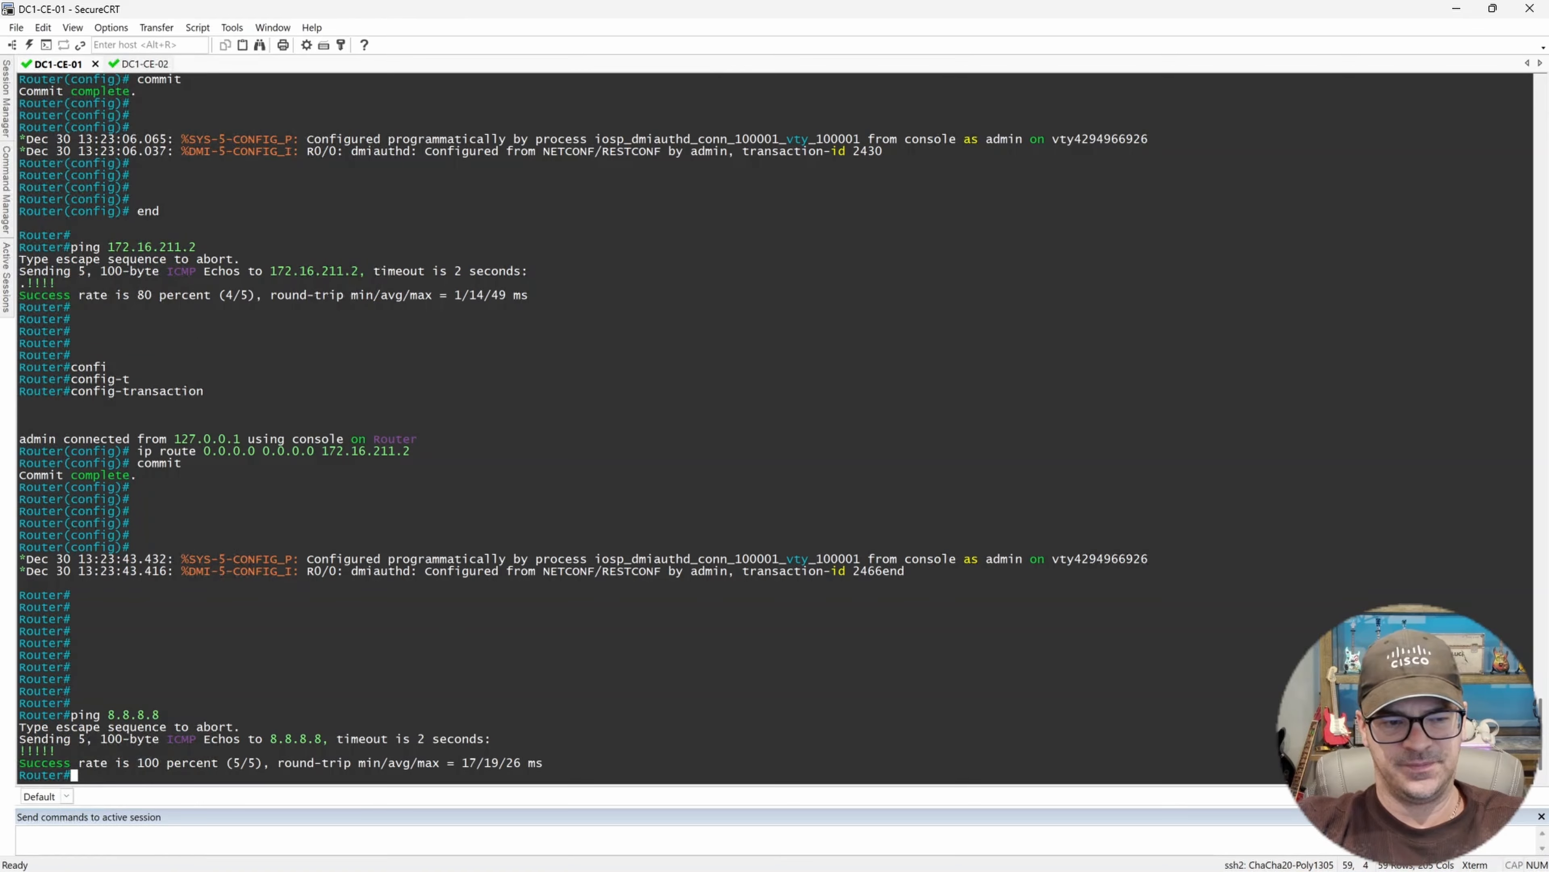
# Ping 172.16.11.51 from DC1-CE-01.
pyautogui.press('Return')
pyautogui.press('Return')
pyautogui.press('Return')
pyautogui.write('ping ')
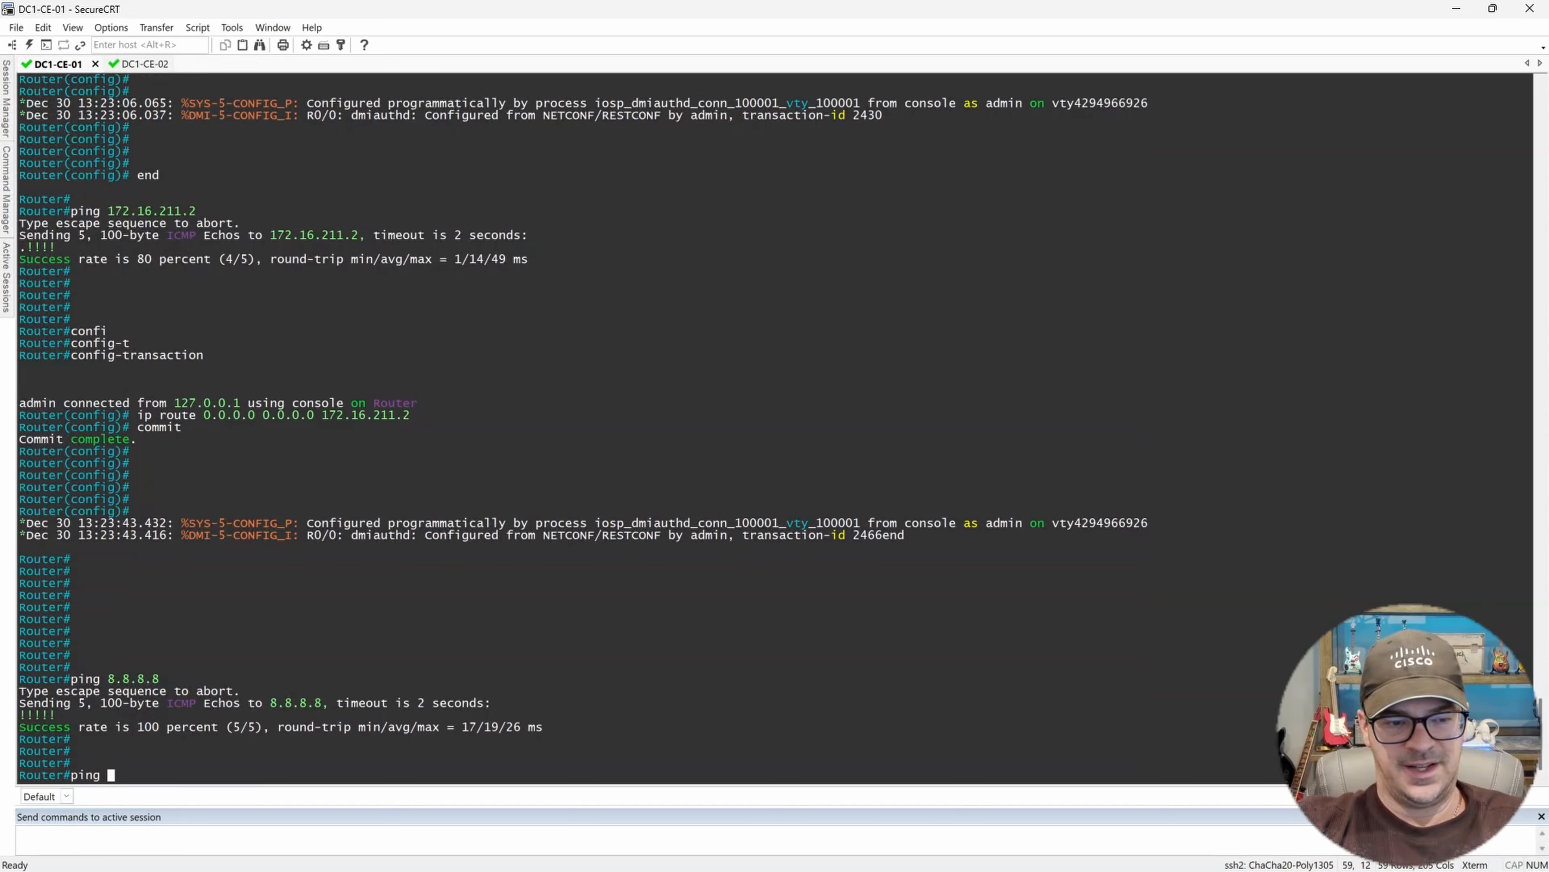
pyautogui.write('172.16')
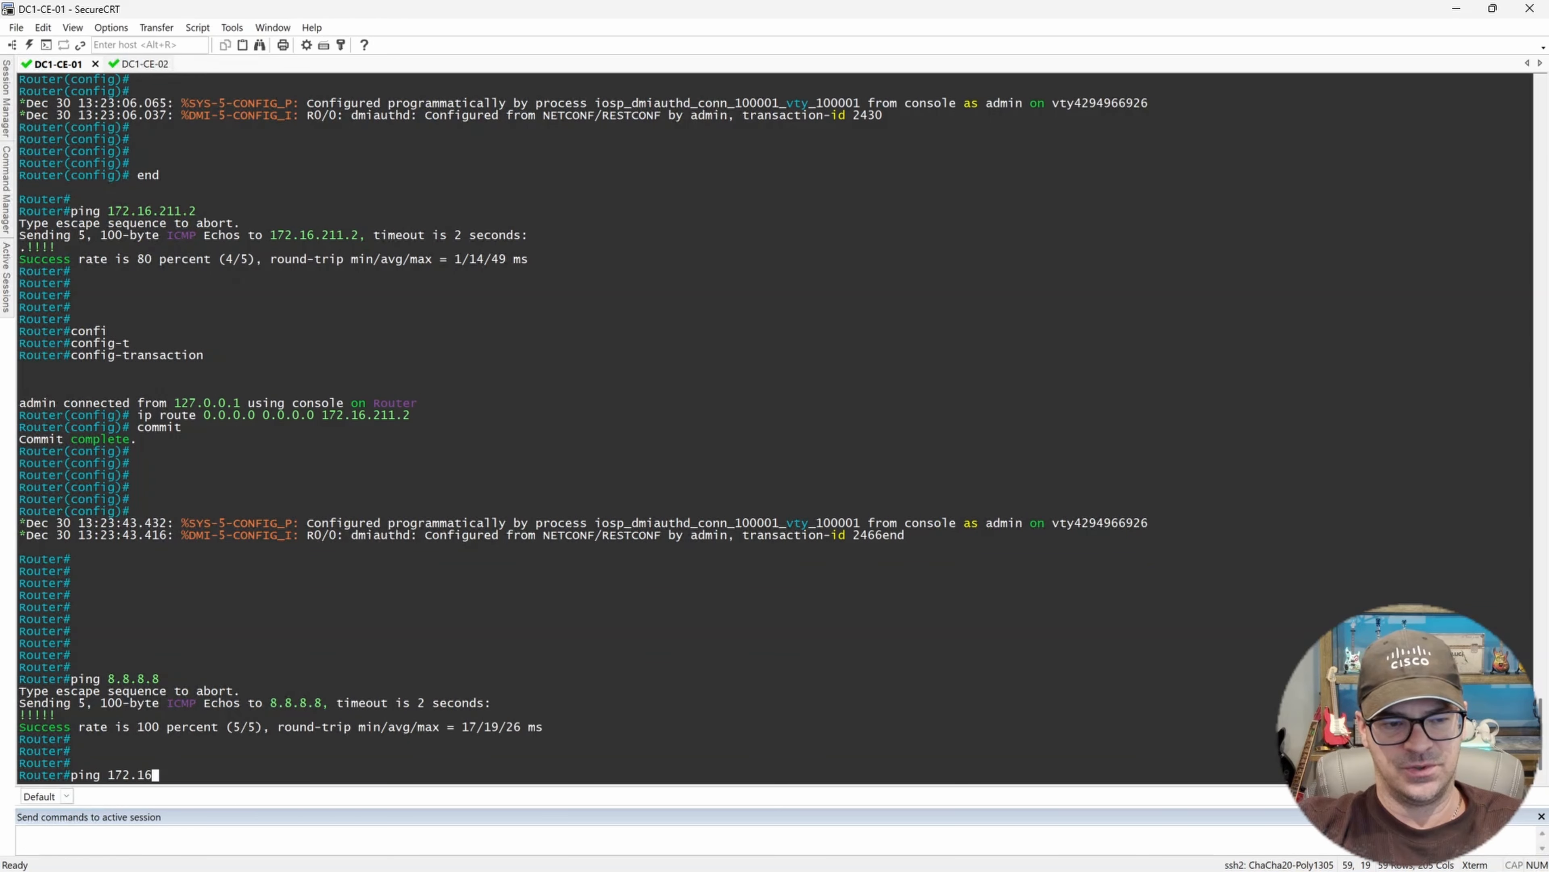
pyautogui.write('.11.51')
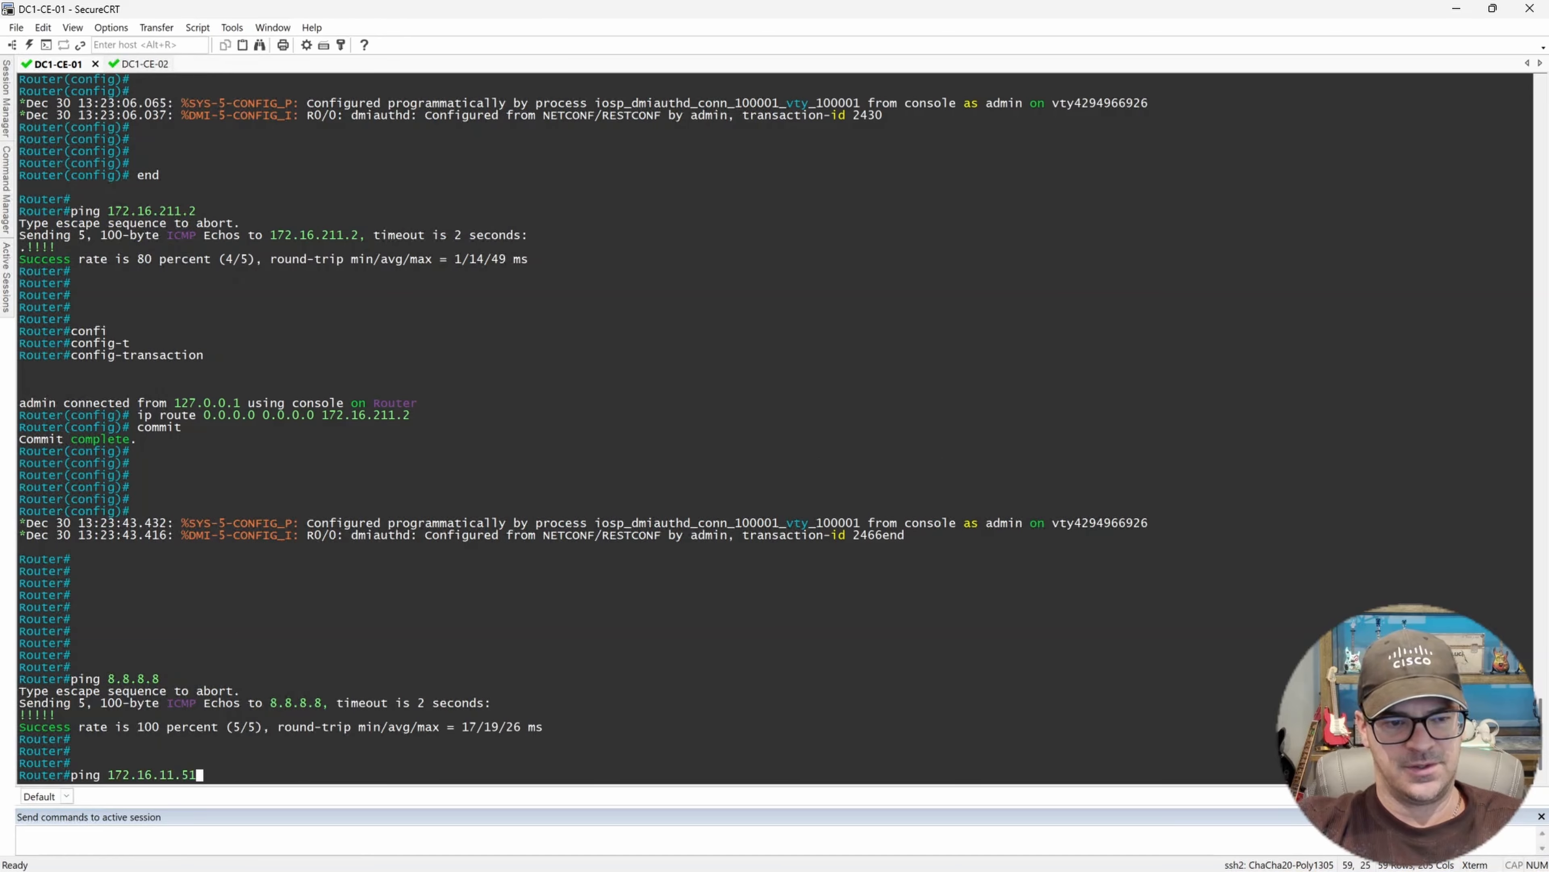
pyautogui.press('Return')
# Ping 172.16.11.52 by recalling and editing the previous ping command.
pyautogui.press('Up')
pyautogui.press('BackSpace')
pyautogui.write('2')
pyautogui.press('Return')
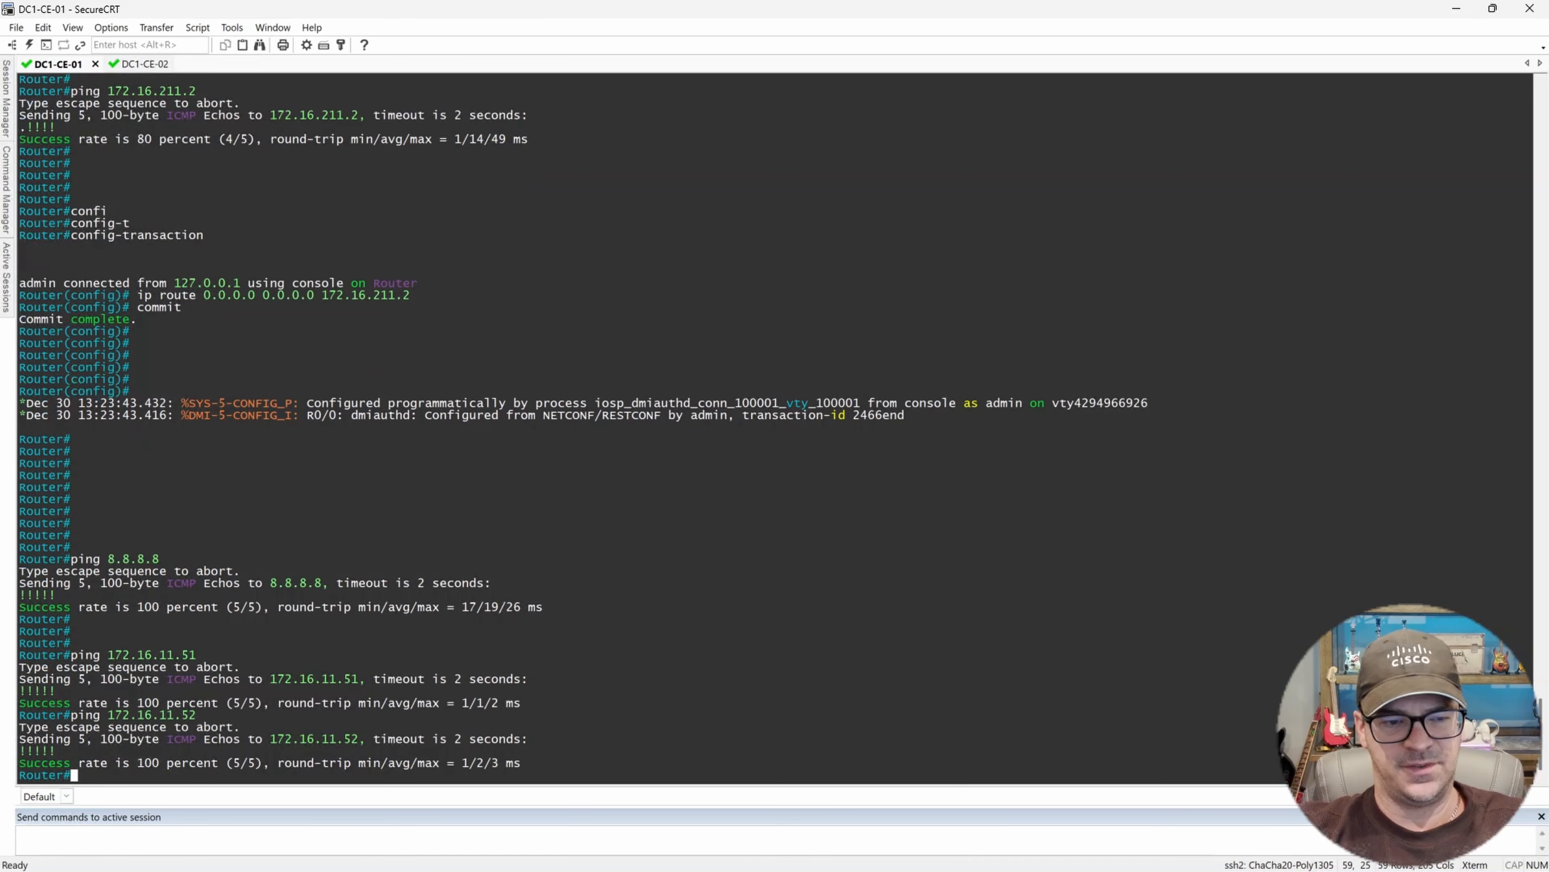
# Ping 172.16.11.61 by recalling and editing the previous ping command.
pyautogui.press('Up')
pyautogui.press('BackSpace')
pyautogui.press('BackSpace')
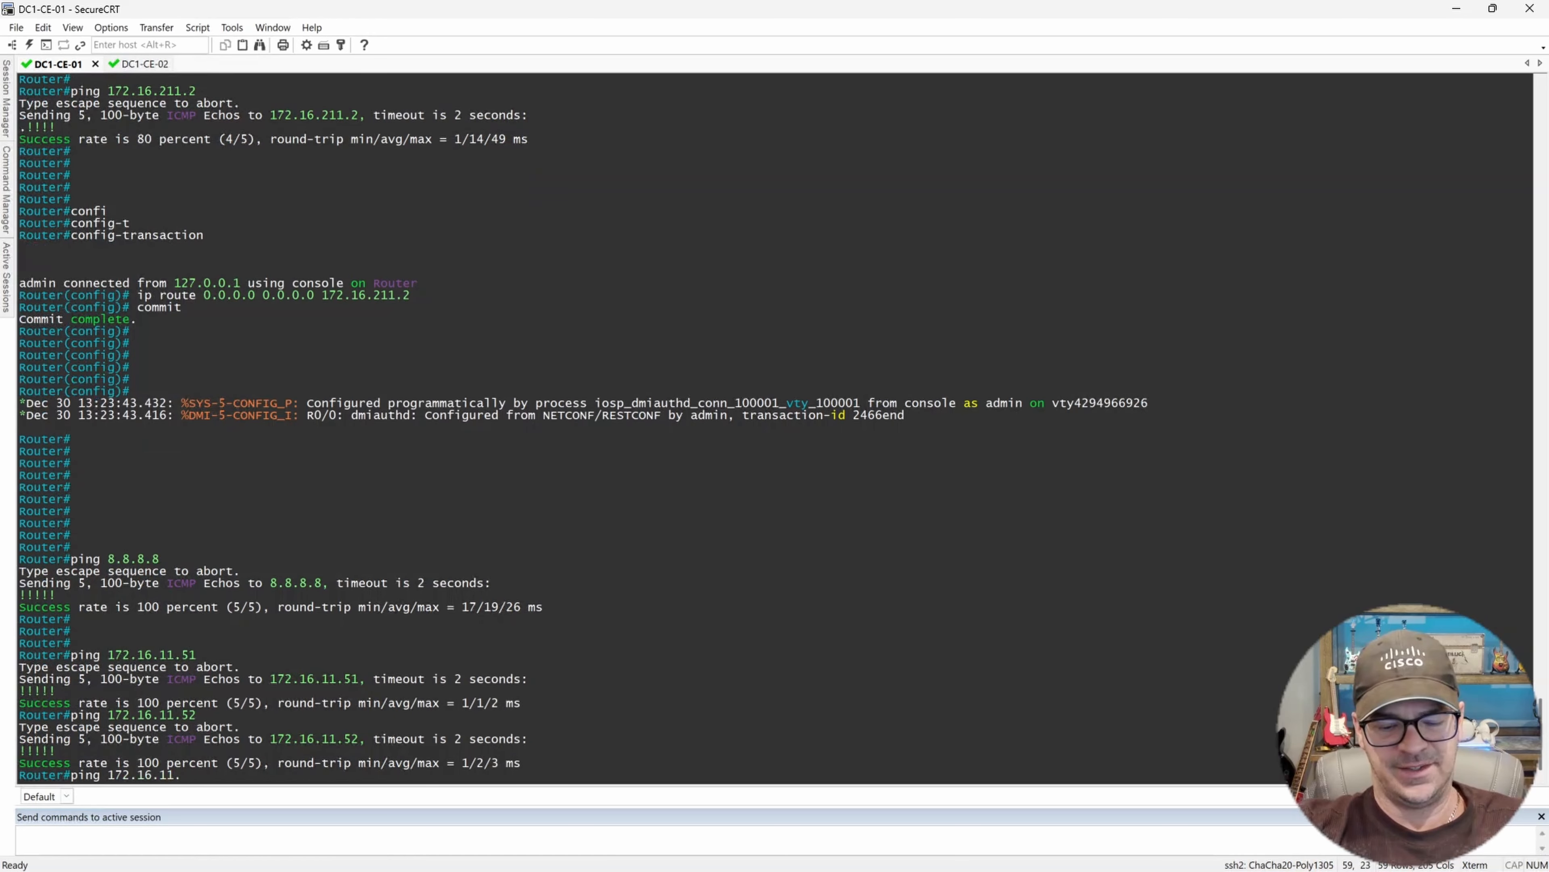
pyautogui.write('61')
pyautogui.press('Return')
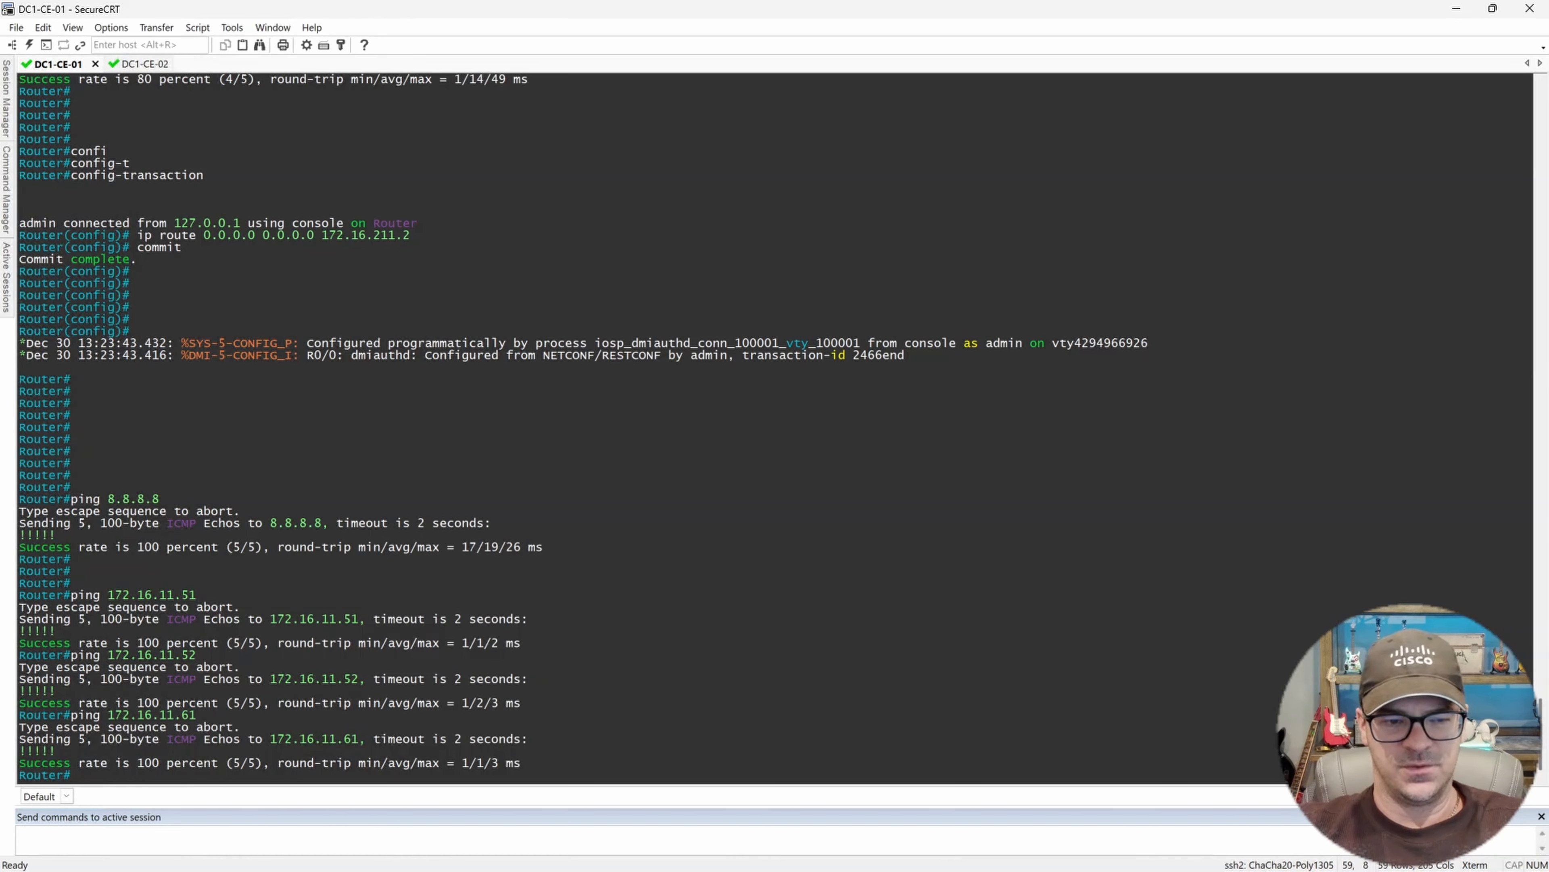
pyautogui.press('Return')
pyautogui.press('Return')
pyautogui.press('Return')
pyautogui.press('Return')
pyautogui.press('Return')
pyautogui.press('Return')
pyautogui.press('Return')
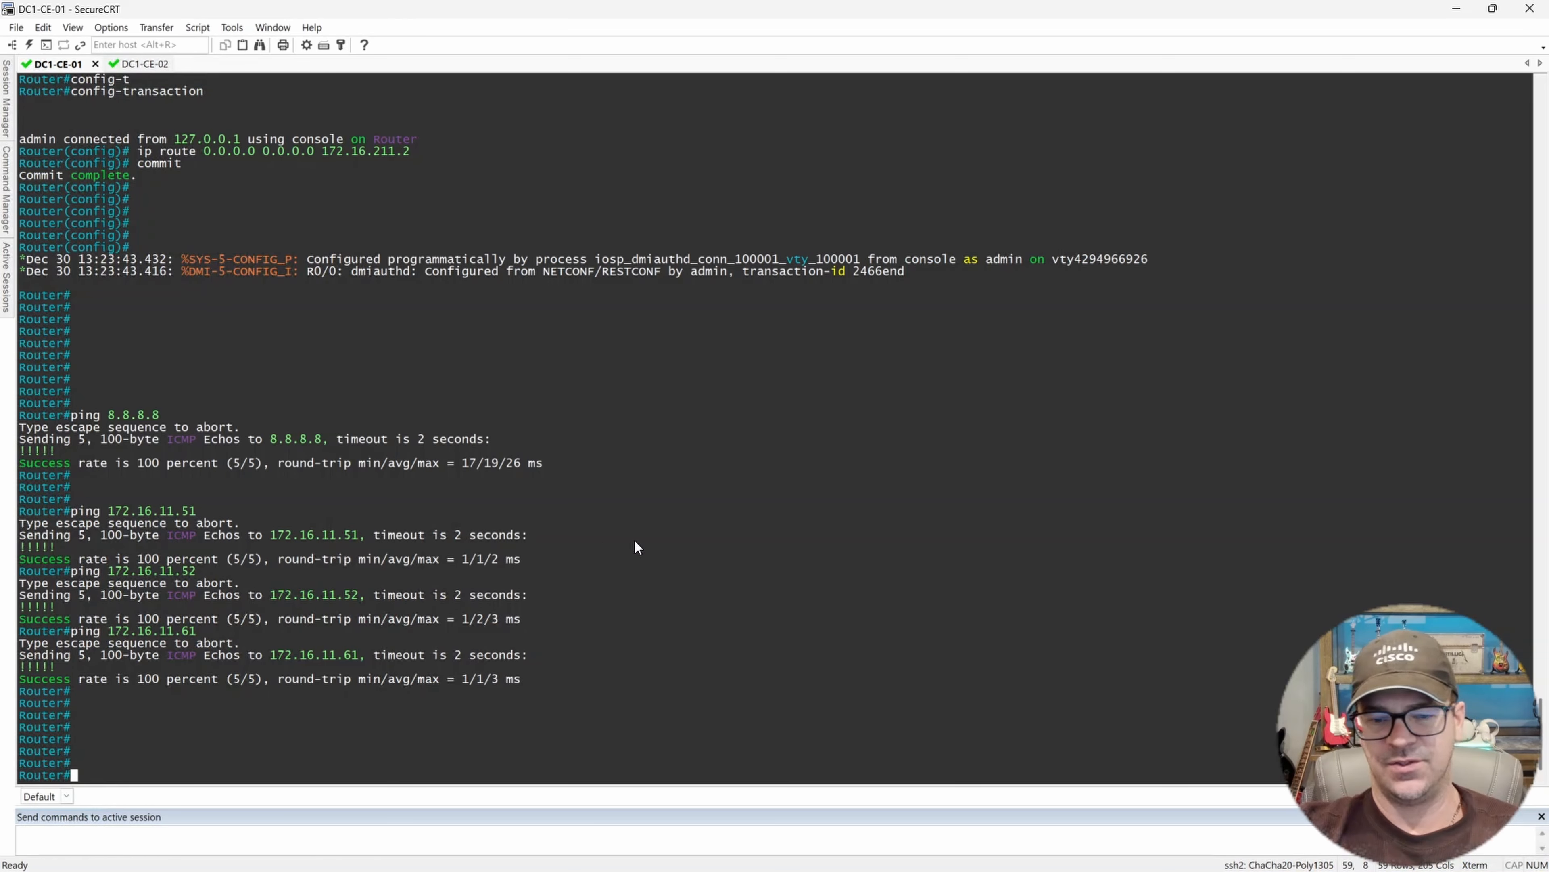
pyautogui.press('Return')
pyautogui.press('Return')
pyautogui.press('Return')
pyautogui.press('Return')
pyautogui.press('Return')
pyautogui.press('Return')
pyautogui.press('Return')
pyautogui.press('Return')
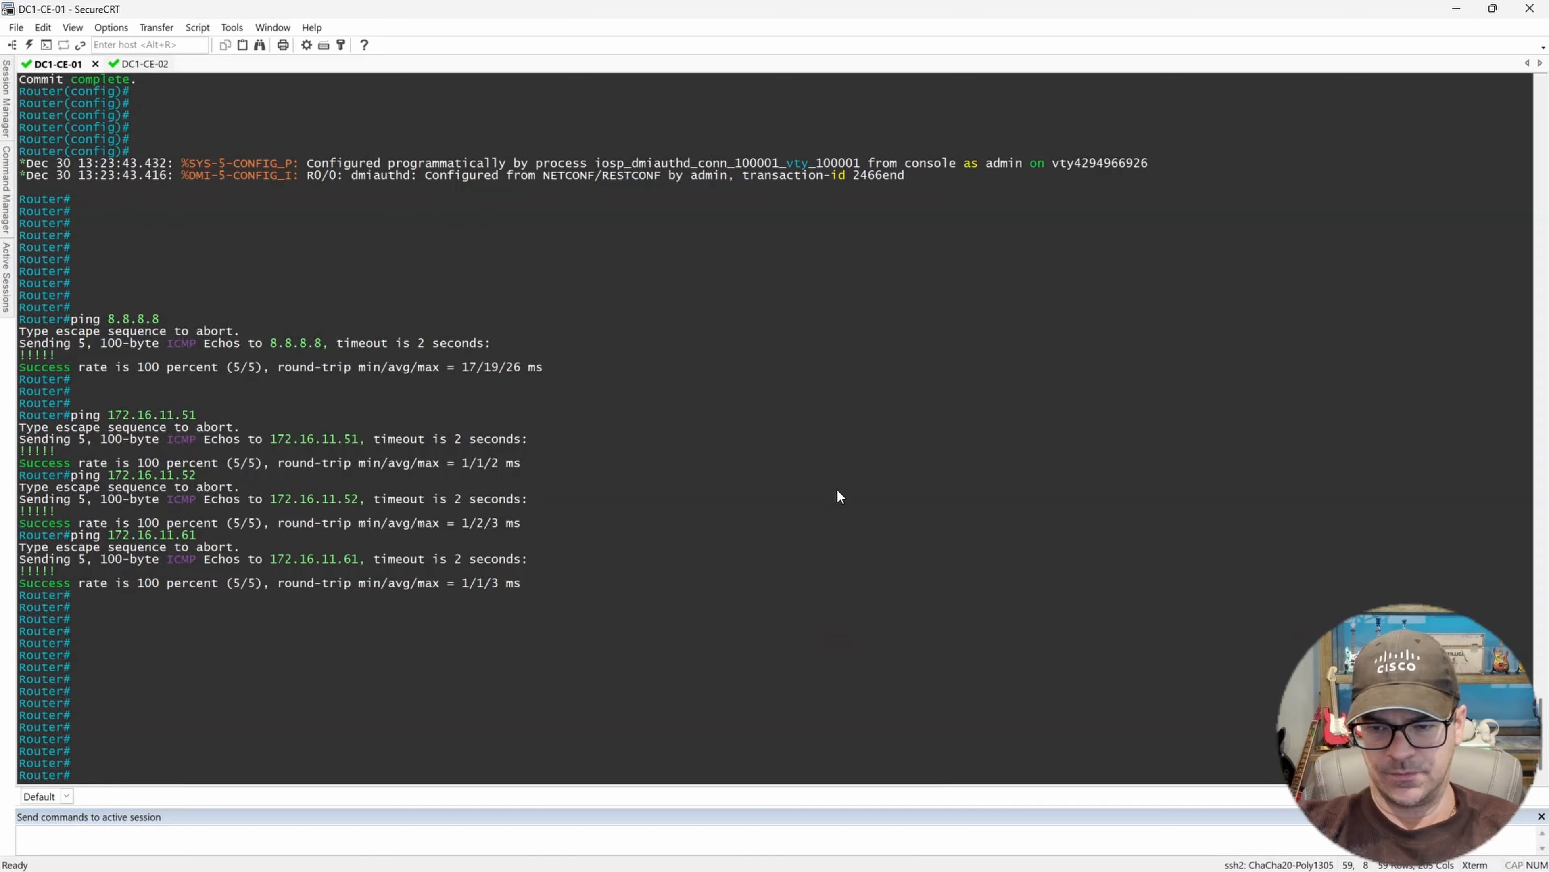
# Switch to the Notepad config template and change its hostname to DC1-CE-01.
pyautogui.click(870, 861)
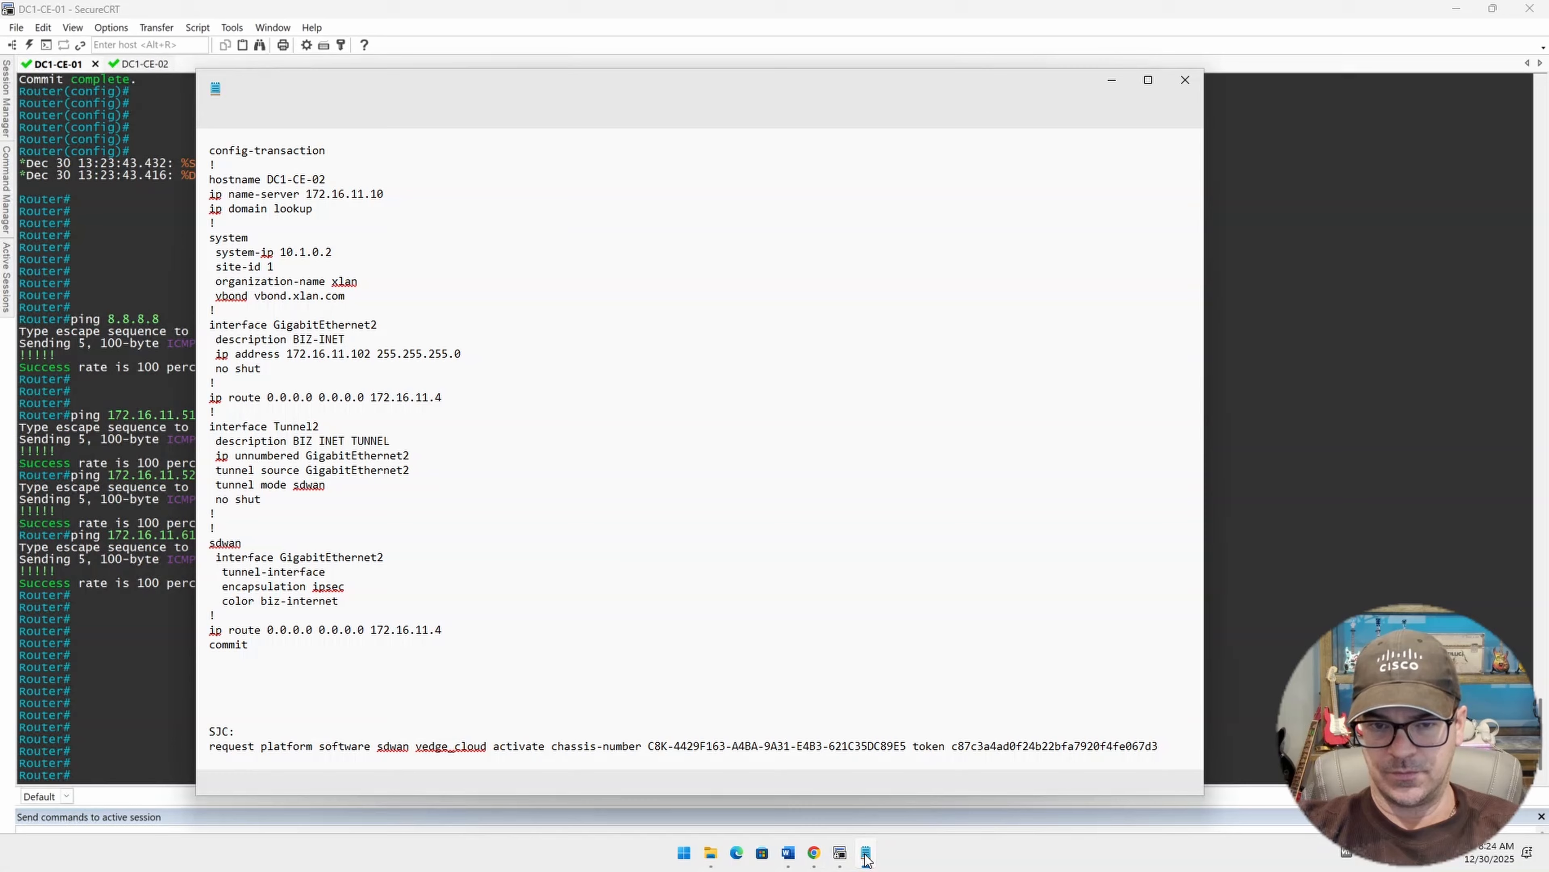
pyautogui.click(796, 474)
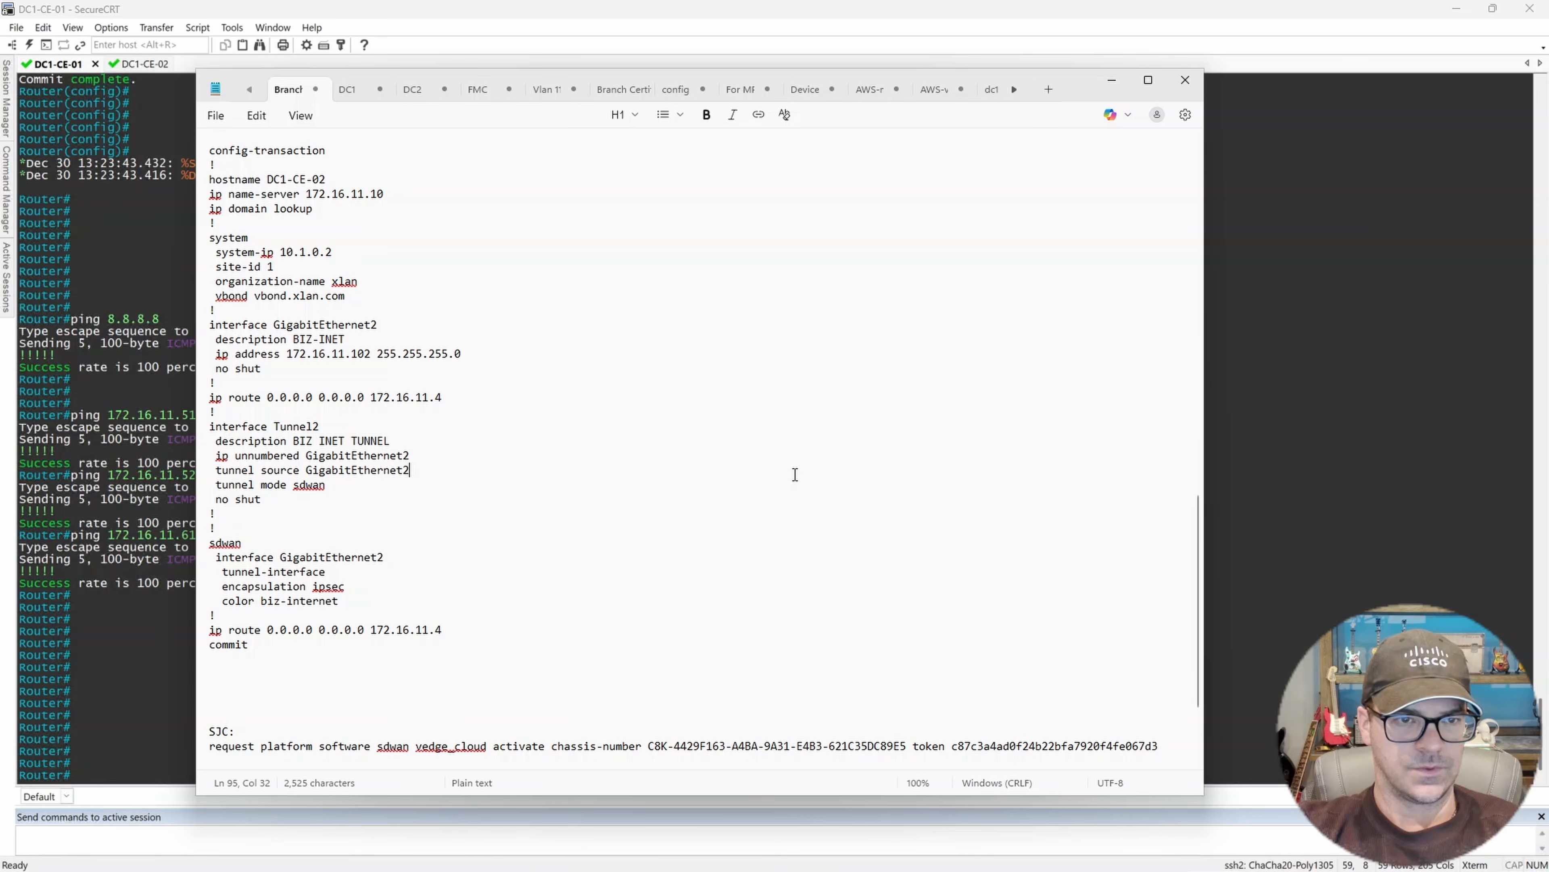
pyautogui.scroll(1, 795, 474)
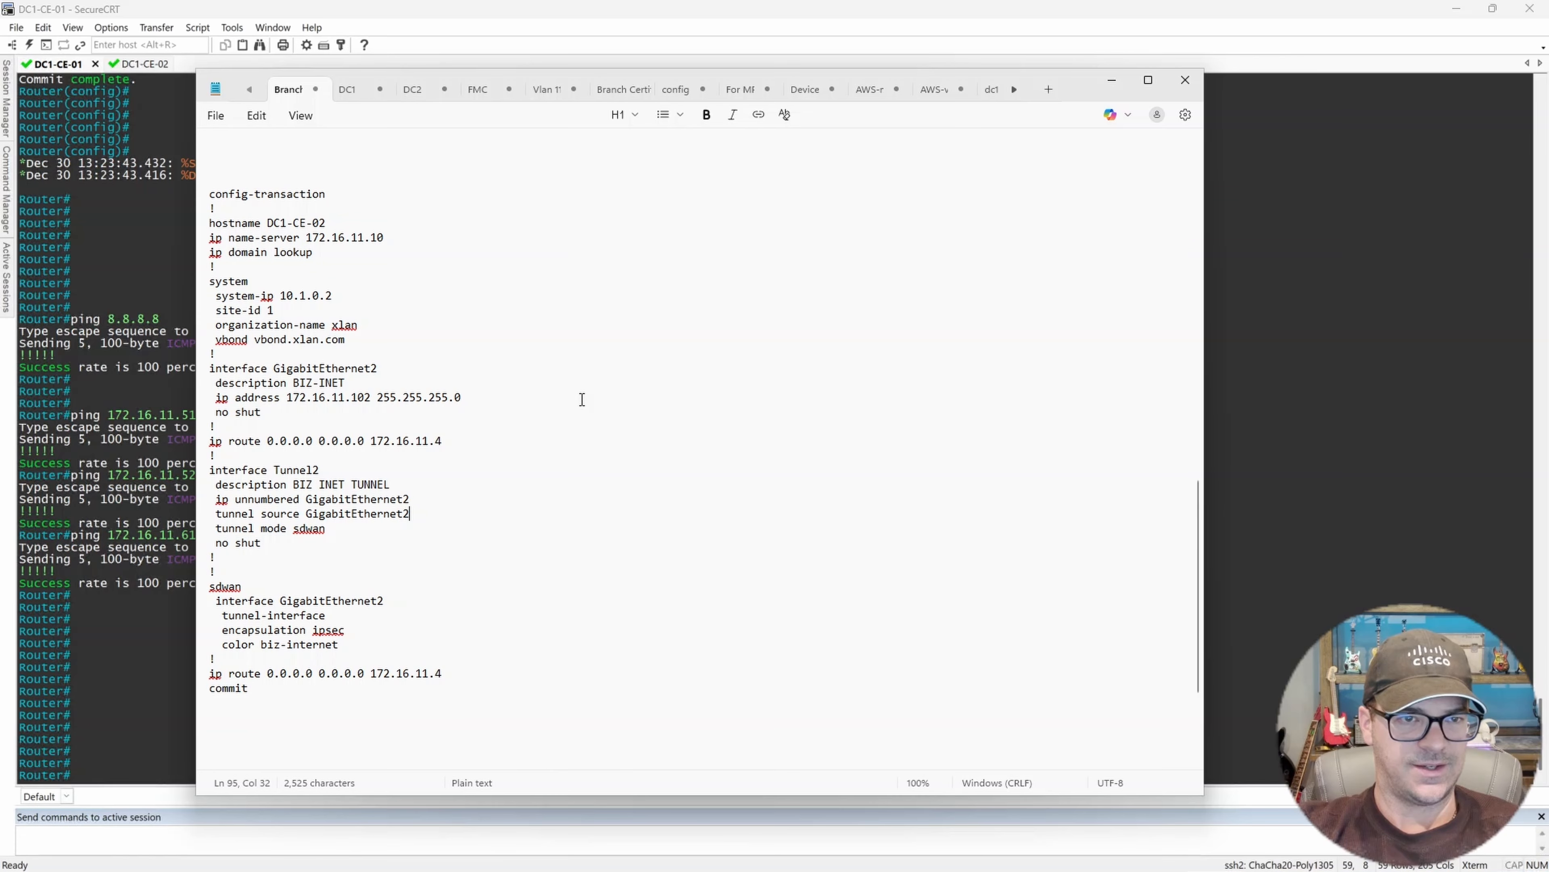
pyautogui.scroll(-1, 545, 361)
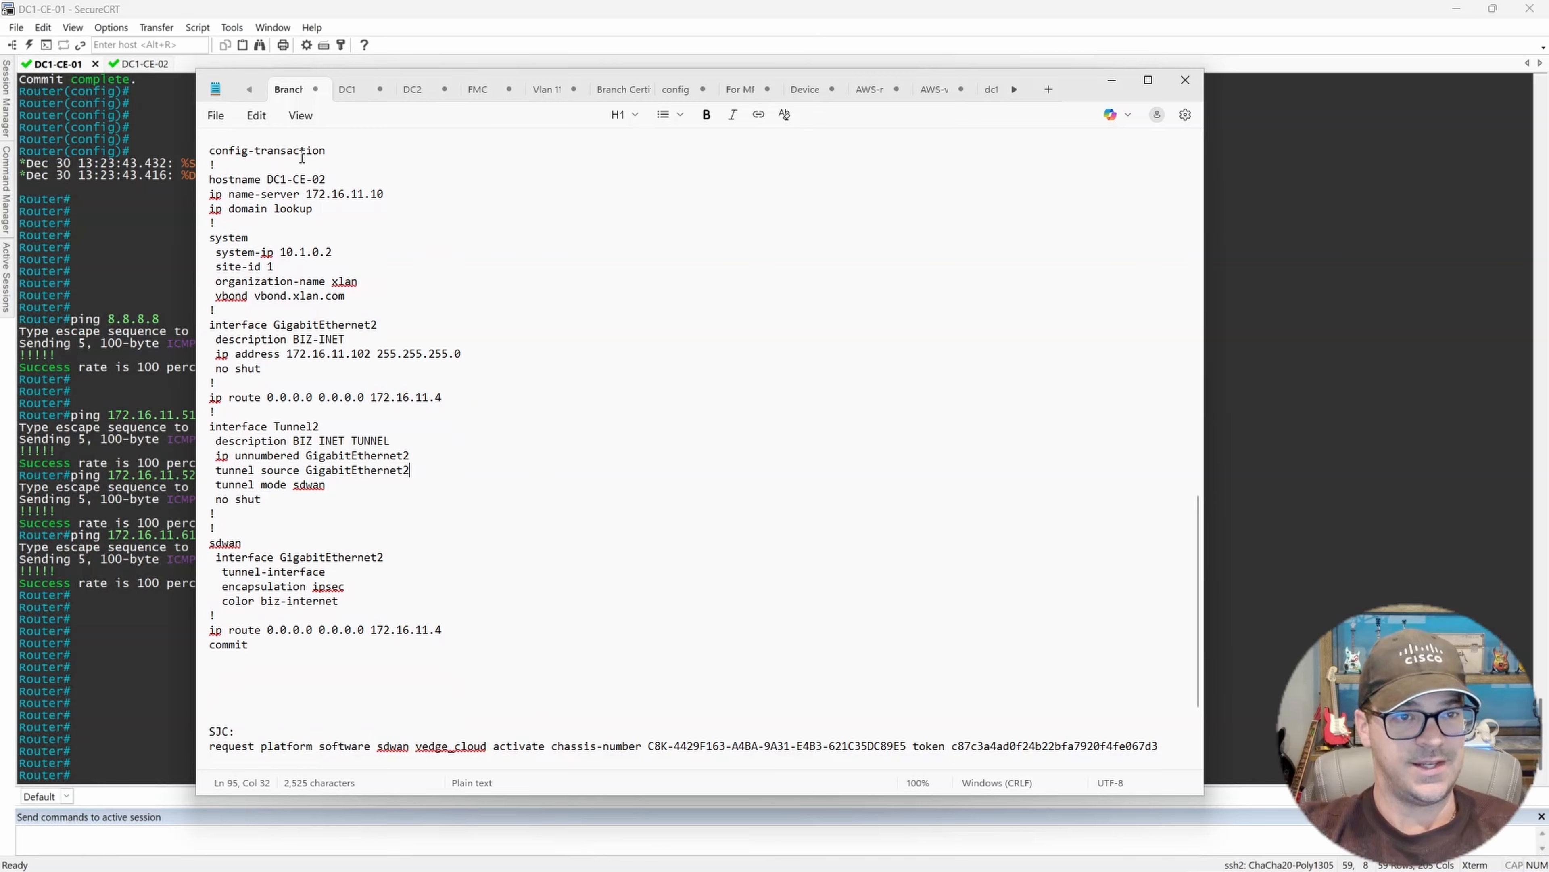
pyautogui.moveTo(248, 150); pyautogui.dragTo(528, 647)
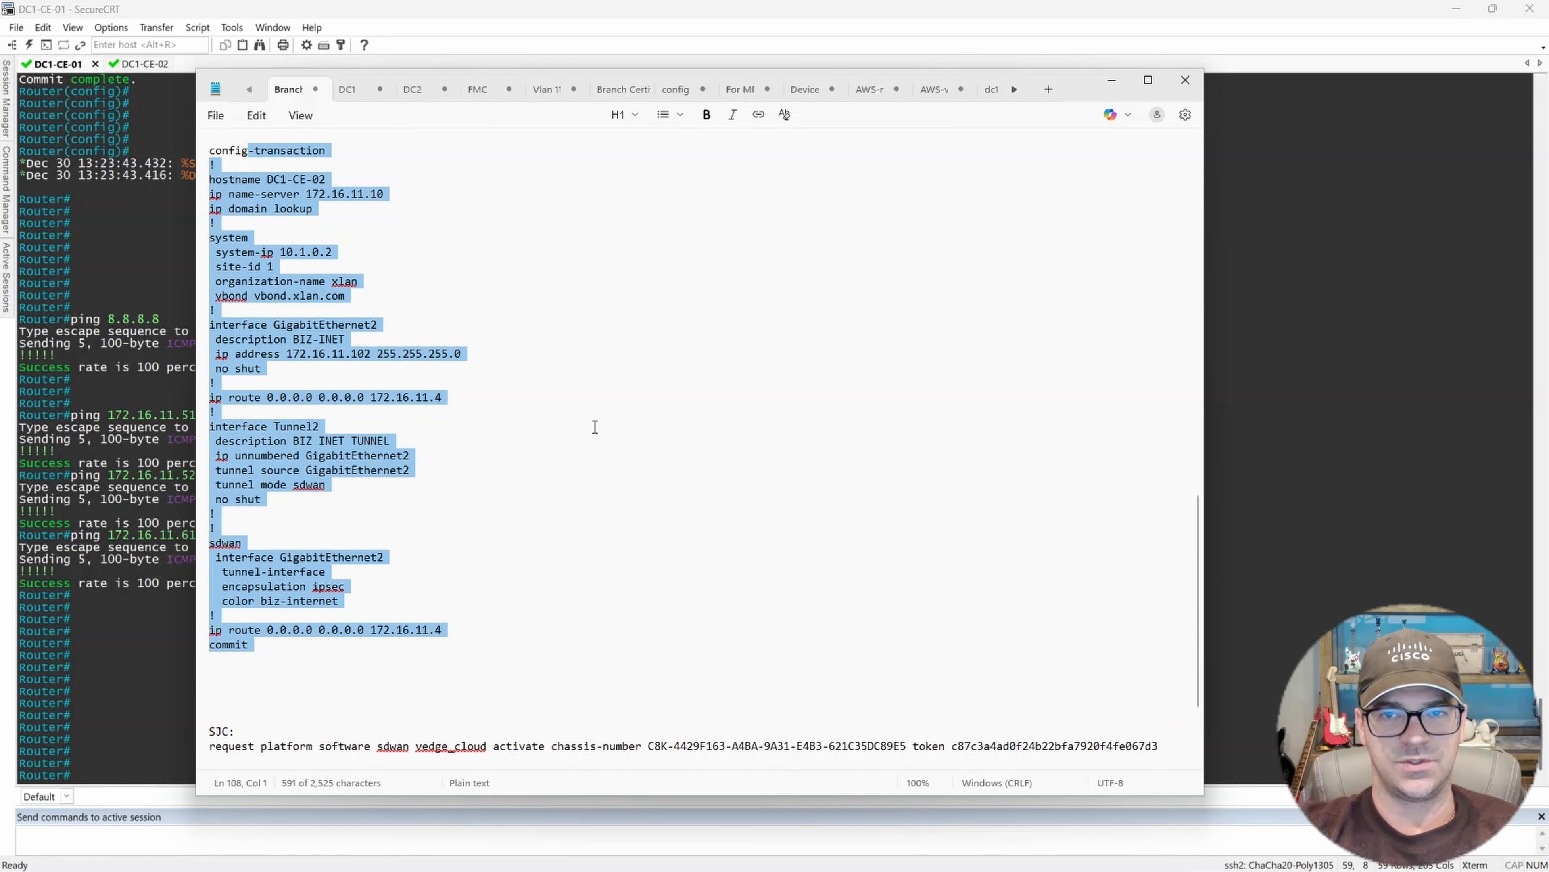
pyautogui.click(326, 179)
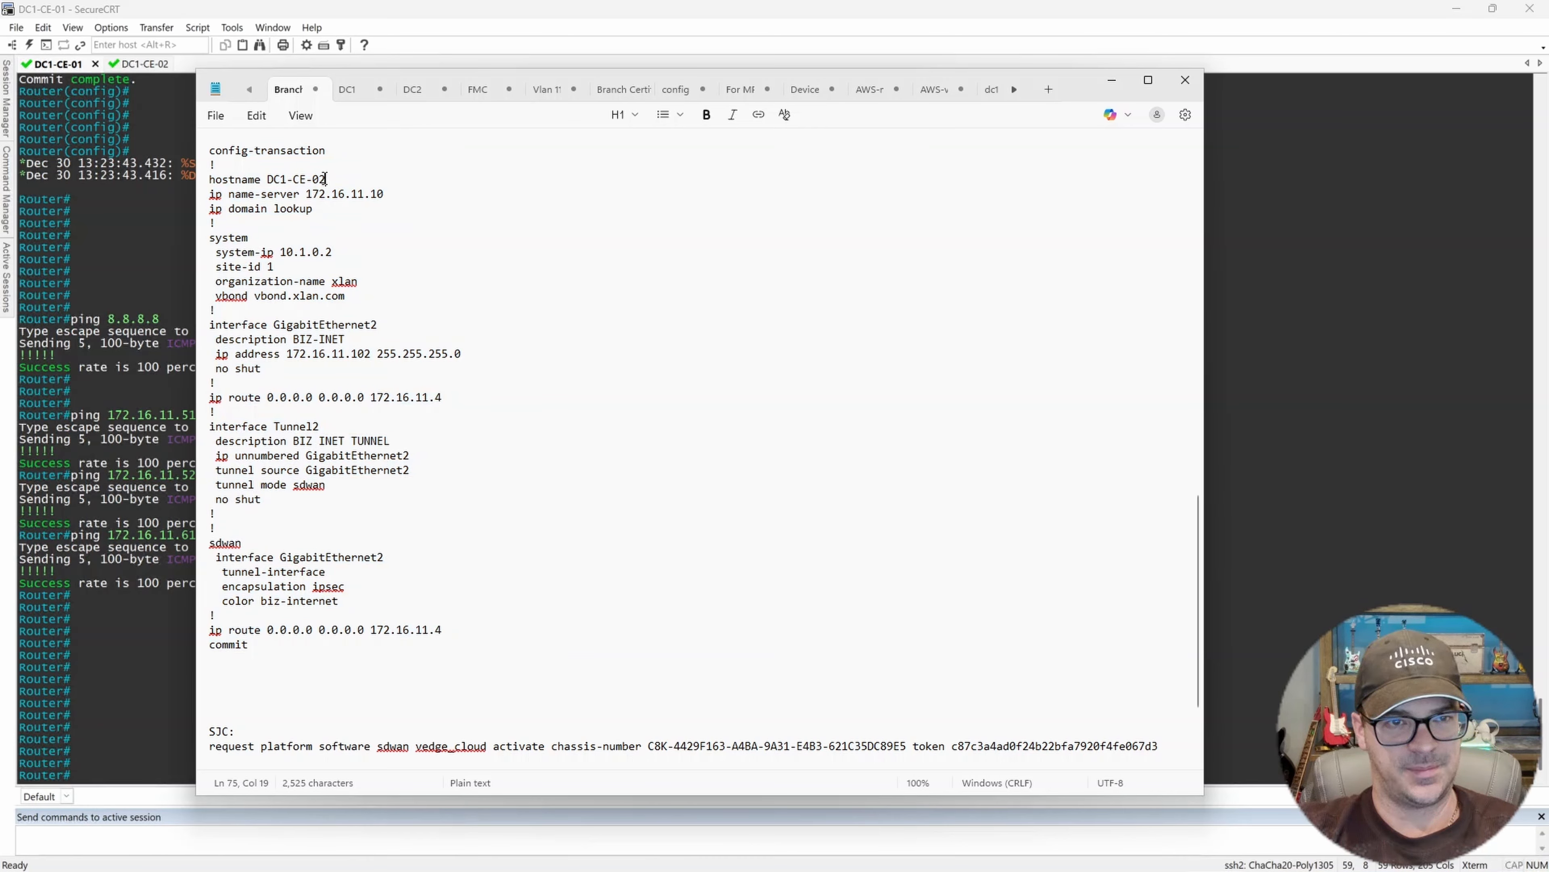
pyautogui.press('BackSpace')
pyautogui.write('1')
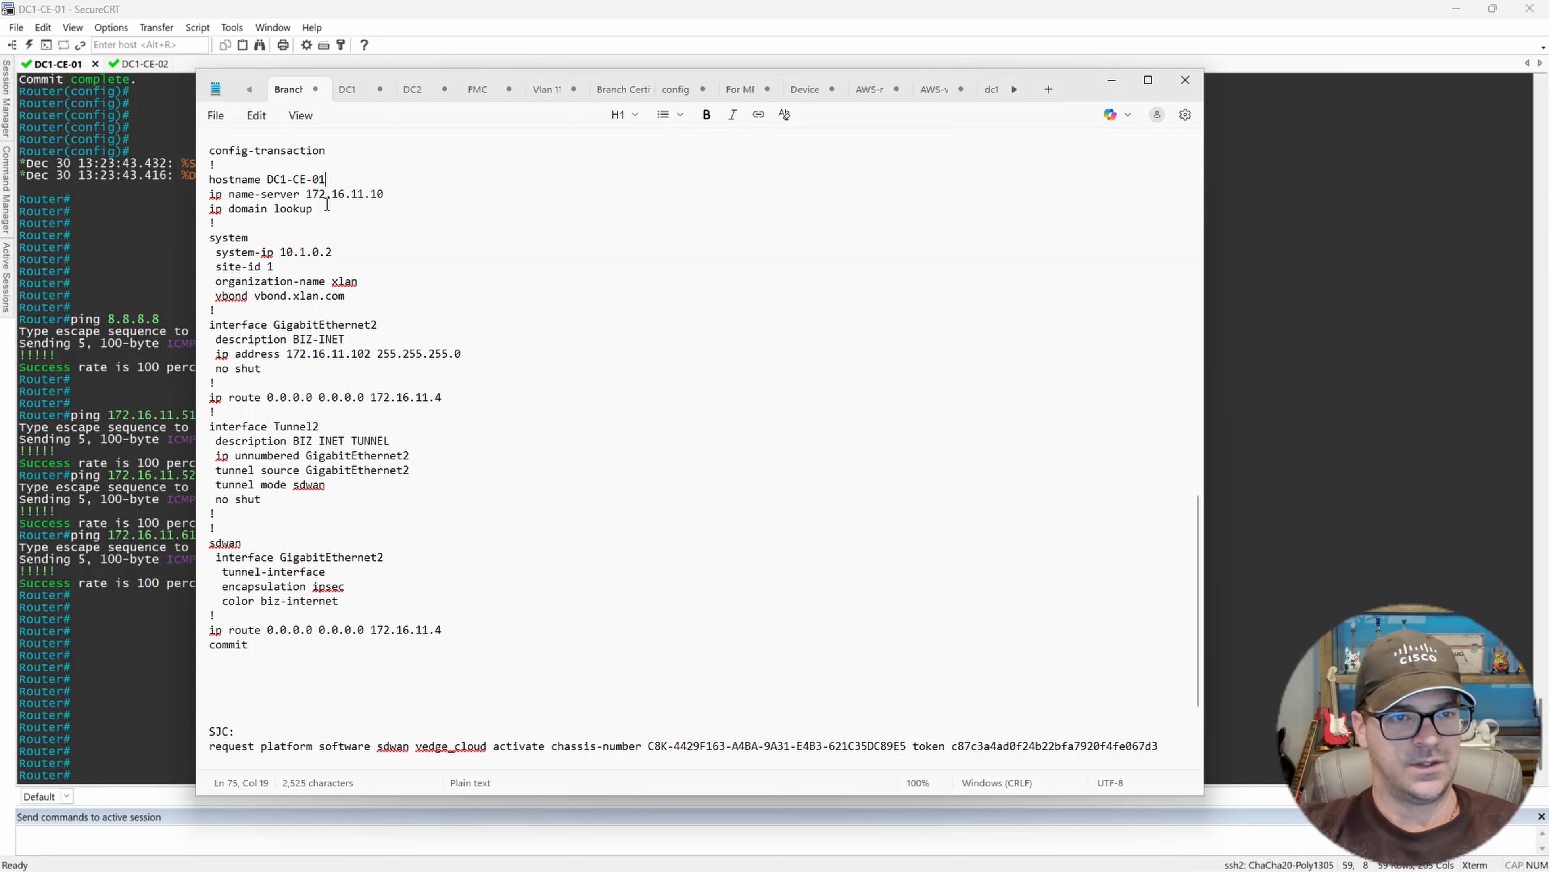
# Set the template's system-ip to 10.1.0.1 and its interface to GigabitEthernet3.
pyautogui.click(337, 251)
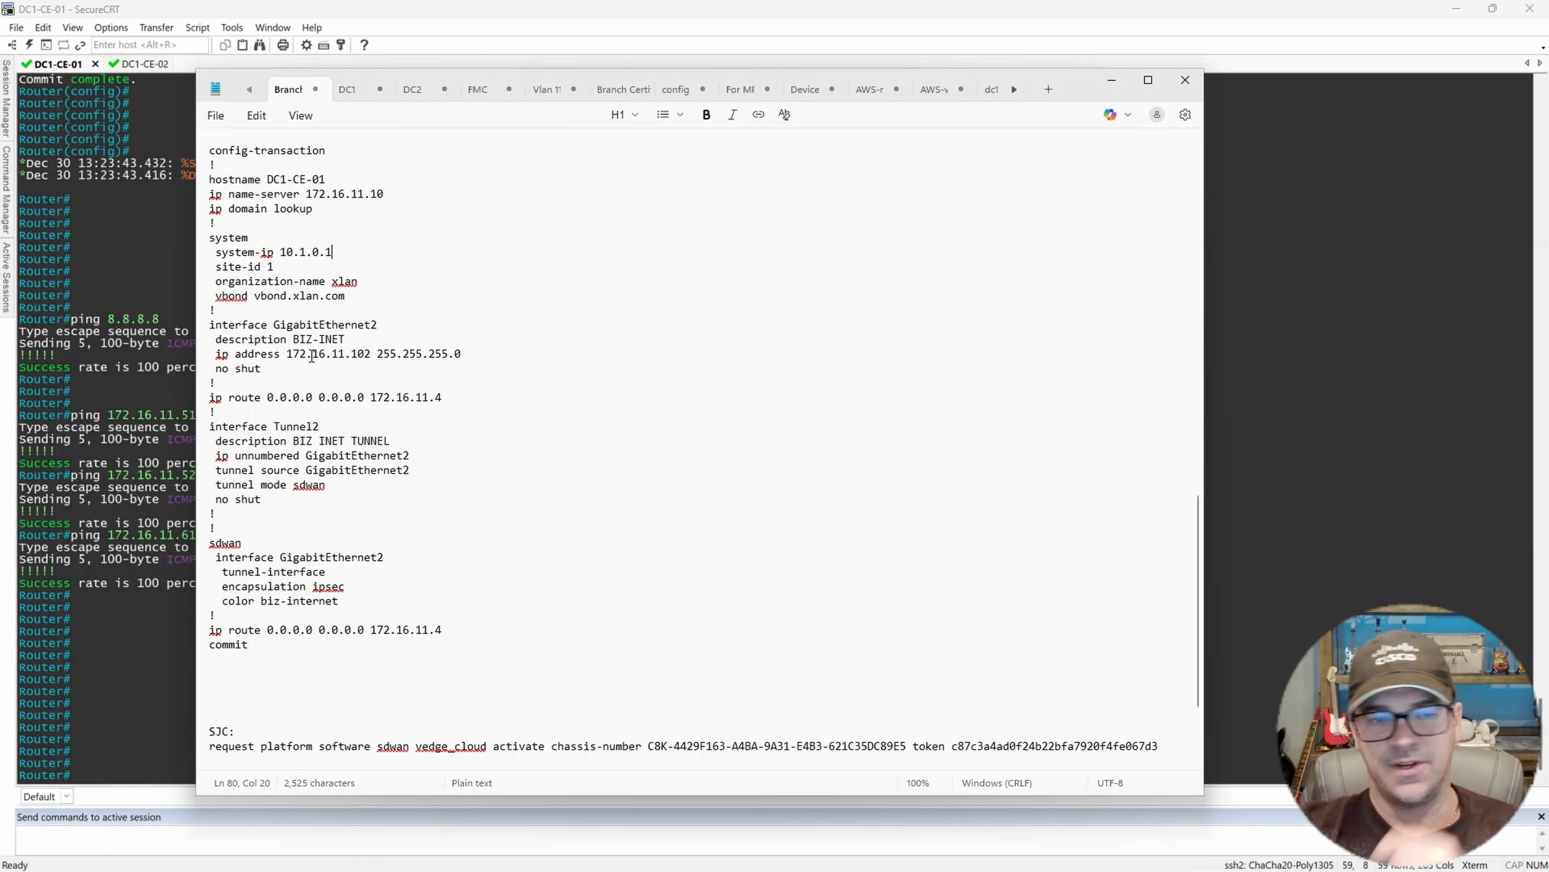
pyautogui.click(392, 321)
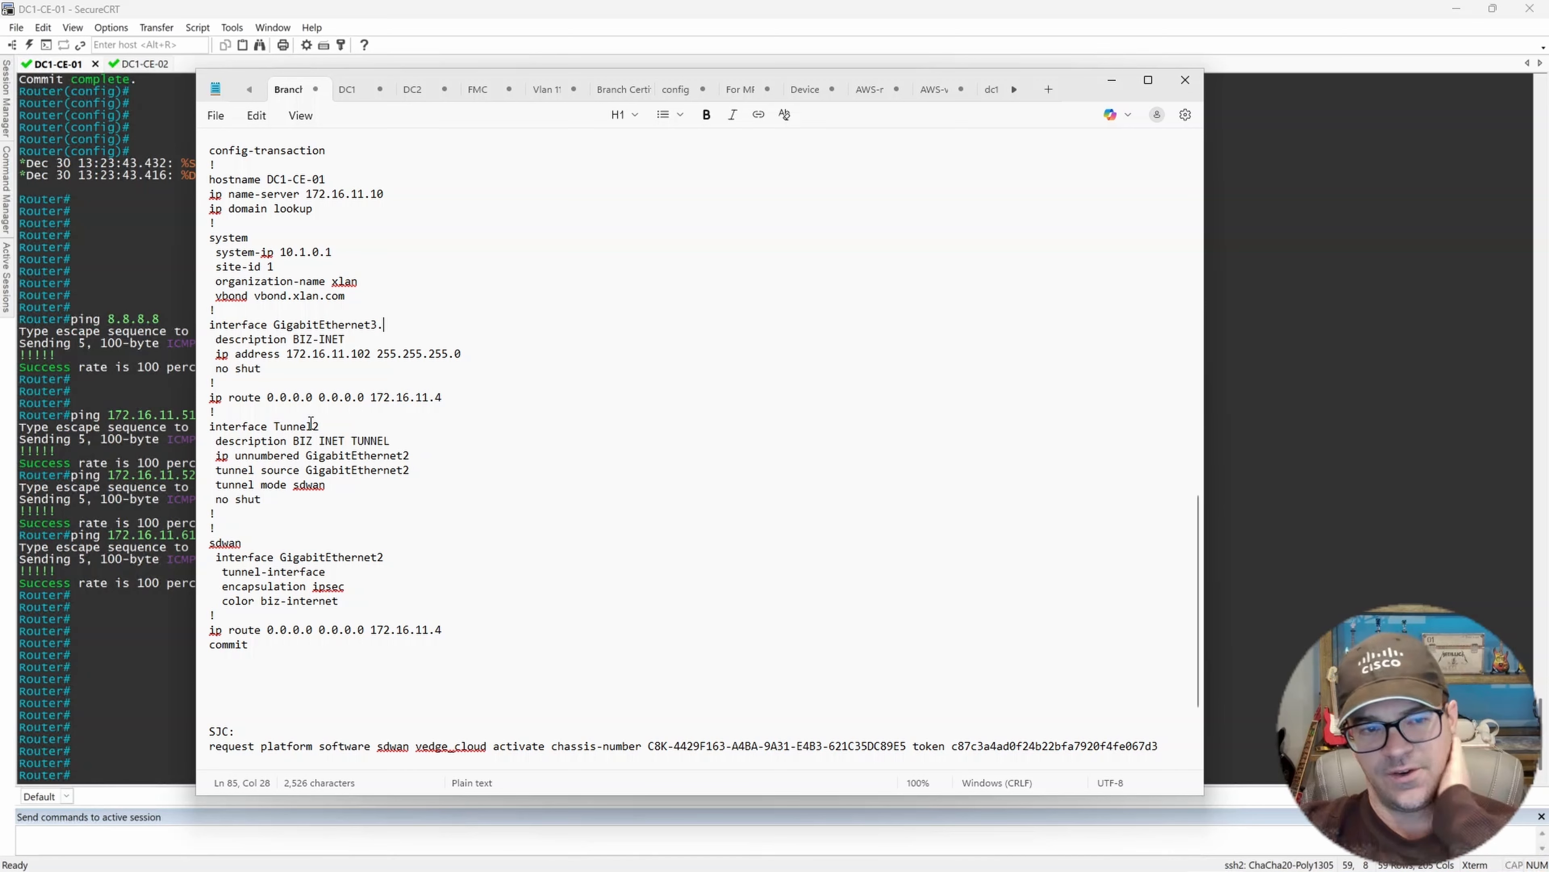
# Rename the template's tunnel to Tunnel3 and set its unnumbered and source interfaces to GigabitEthernet3.211.
pyautogui.click(337, 424)
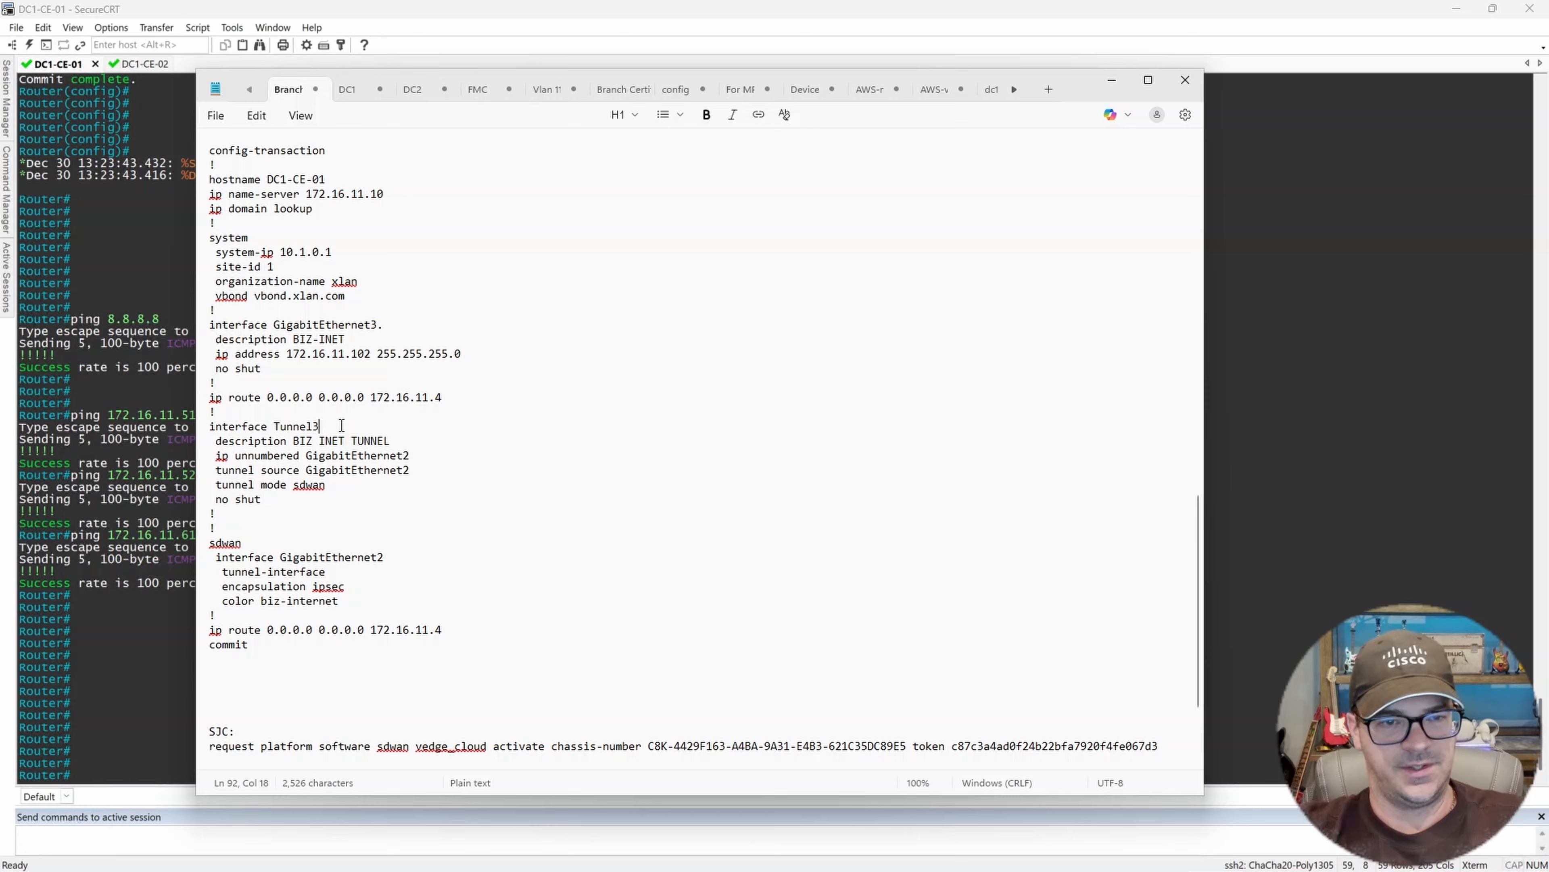
pyautogui.click(410, 455)
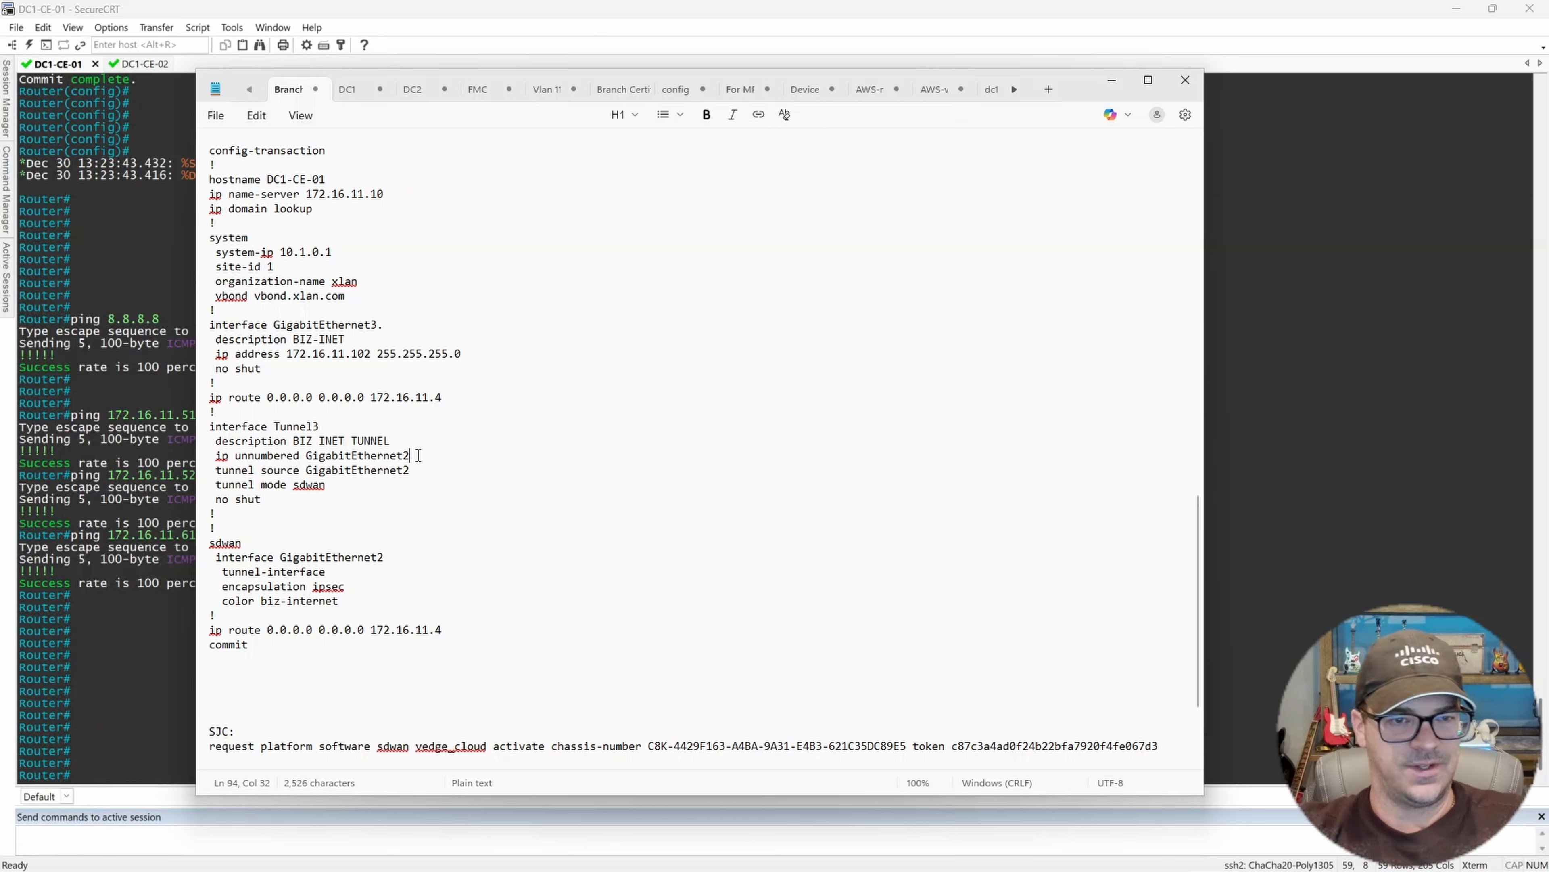
pyautogui.press('BackSpace')
pyautogui.write('3.211')
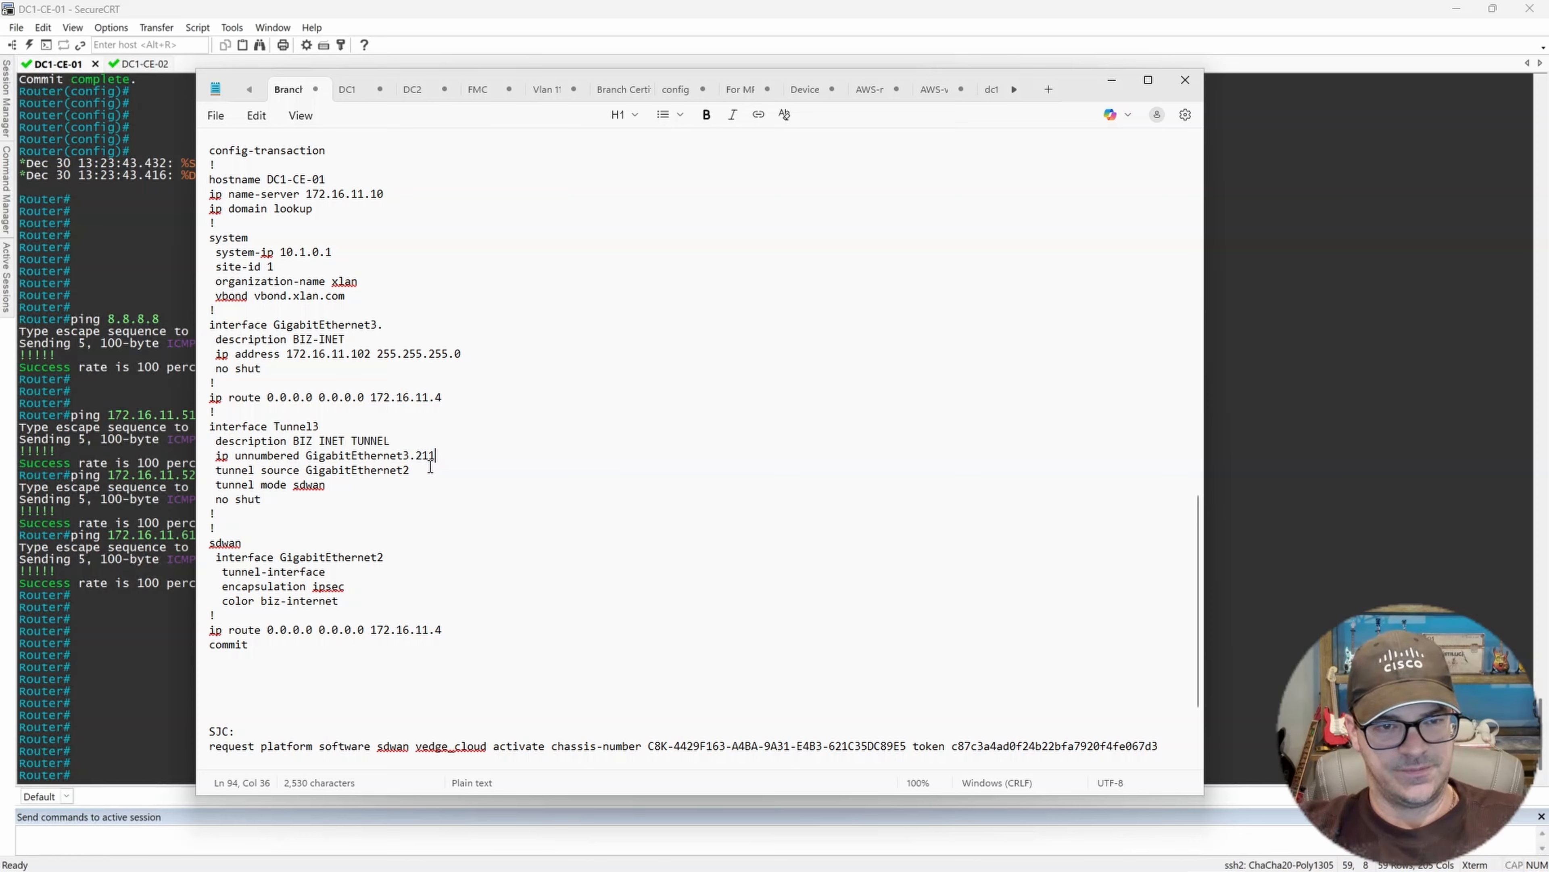
pyautogui.press('BackSpace')
pyautogui.write('3.211')
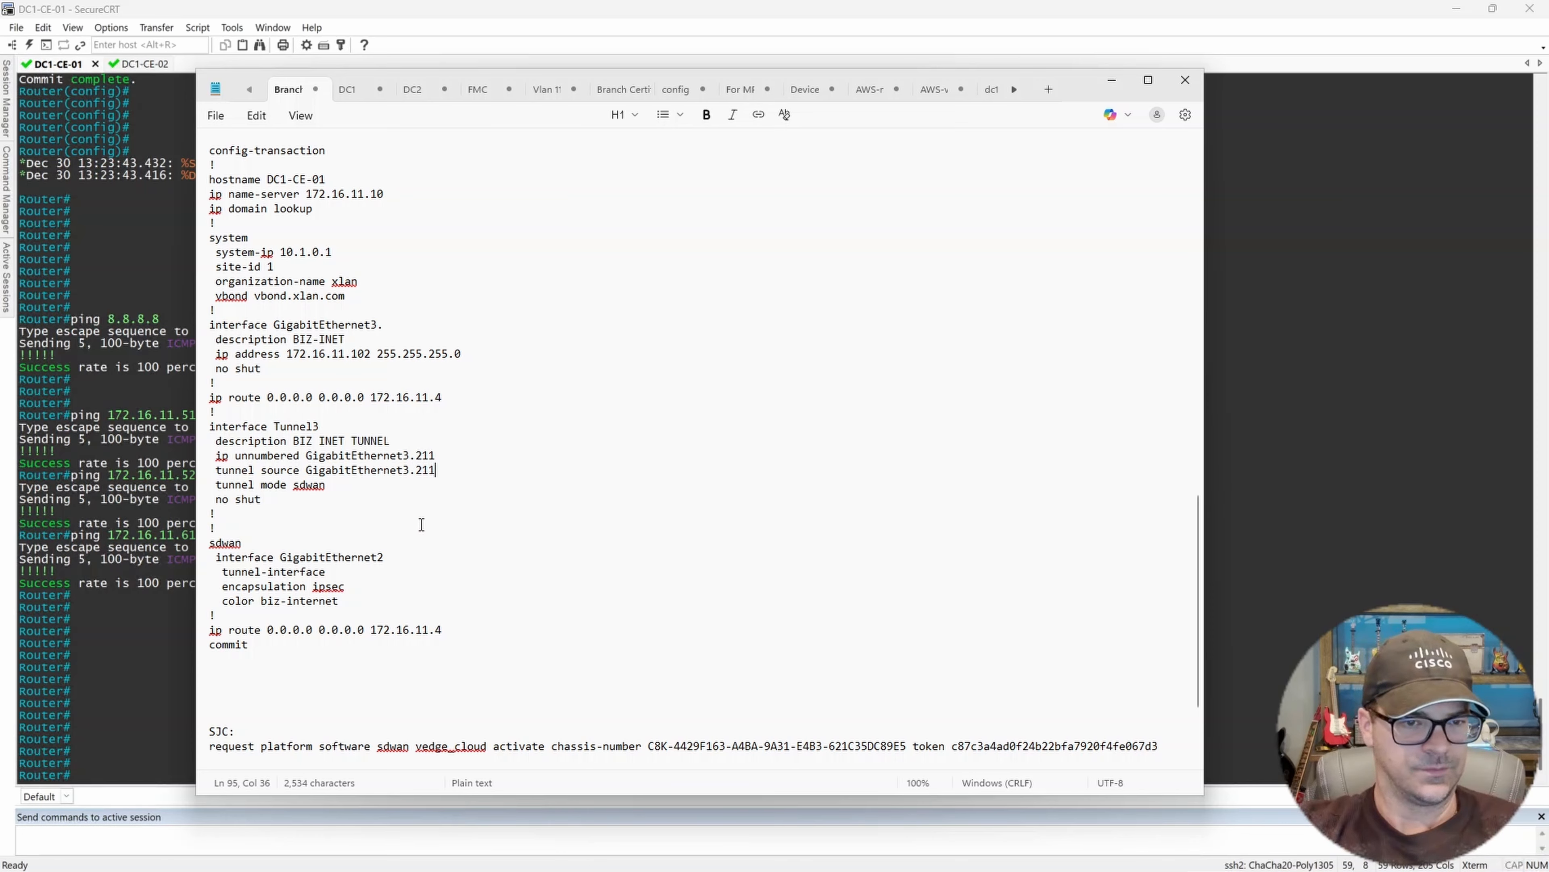
# Set the template's sdwan interface to GigabitEthernet3.211.
pyautogui.click(399, 557)
pyautogui.press('BackSpace')
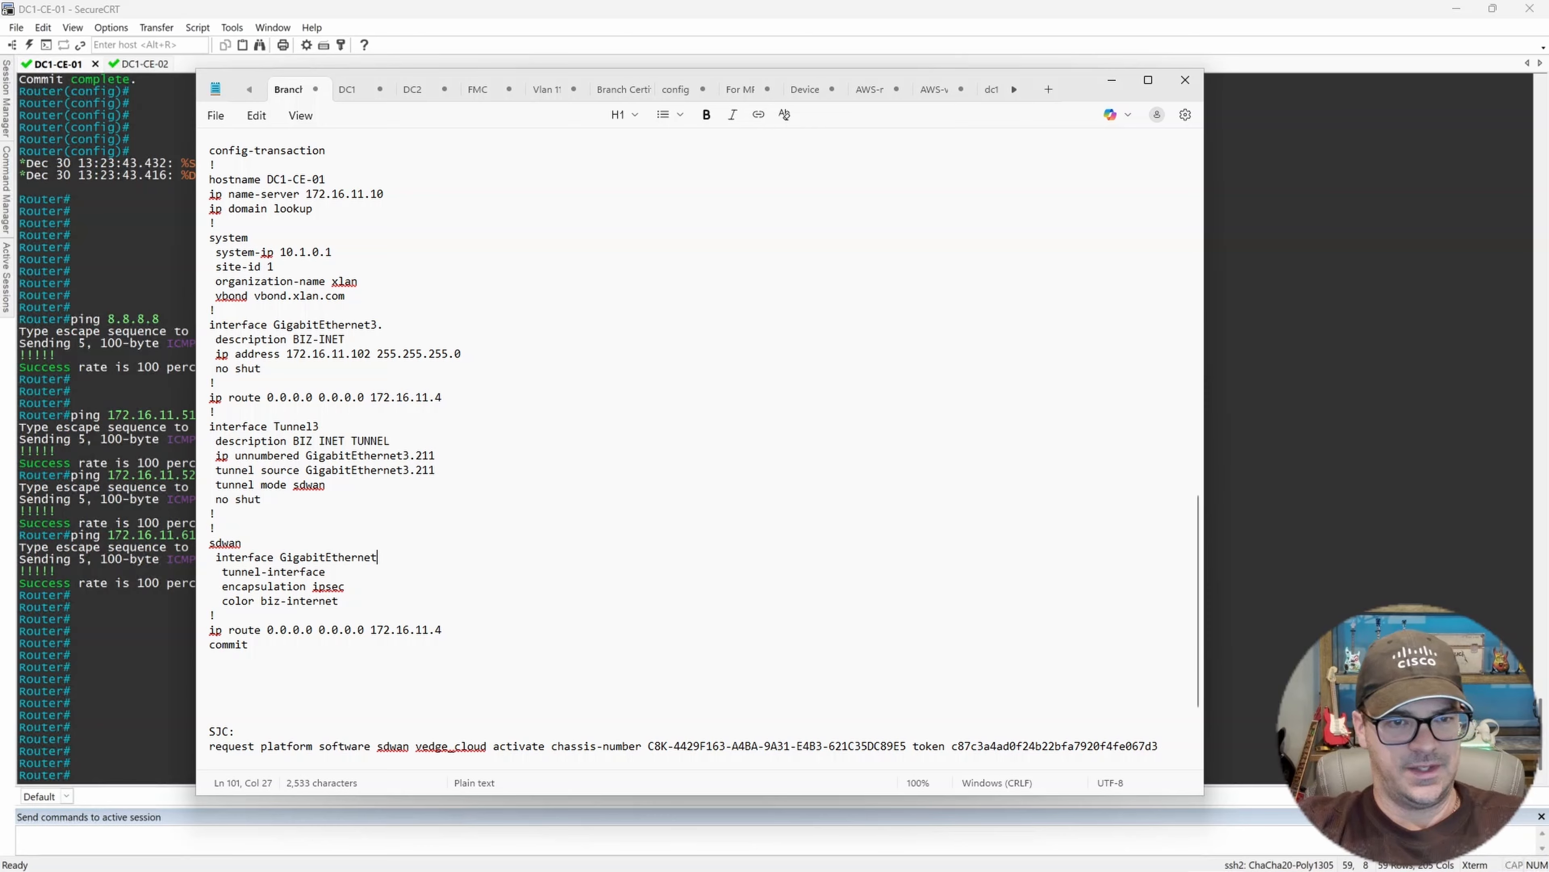
pyautogui.write('3.211')
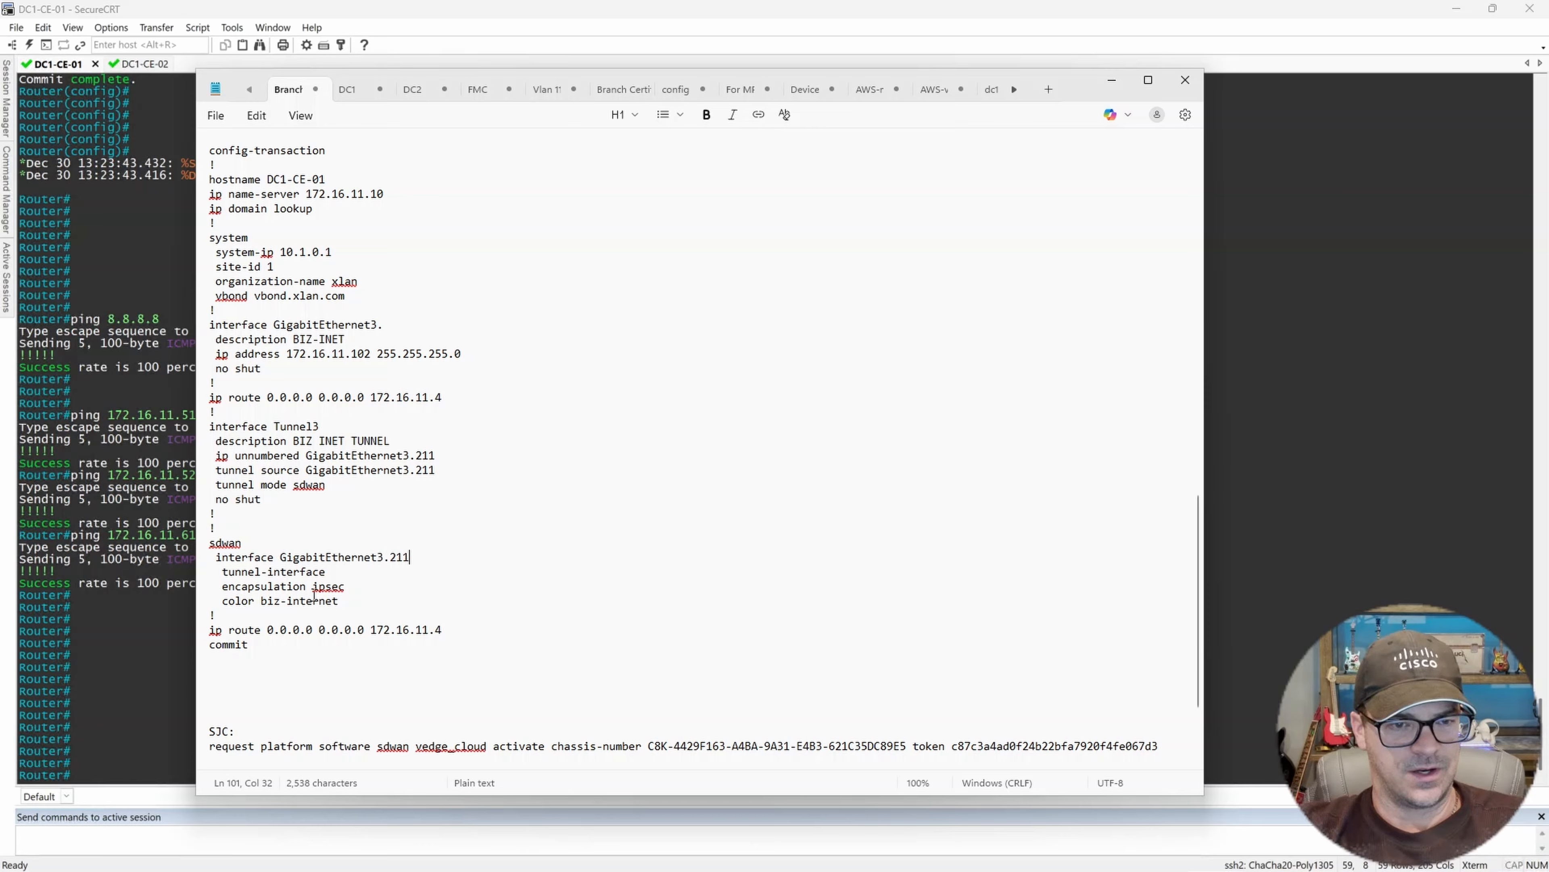
pyautogui.click(449, 630)
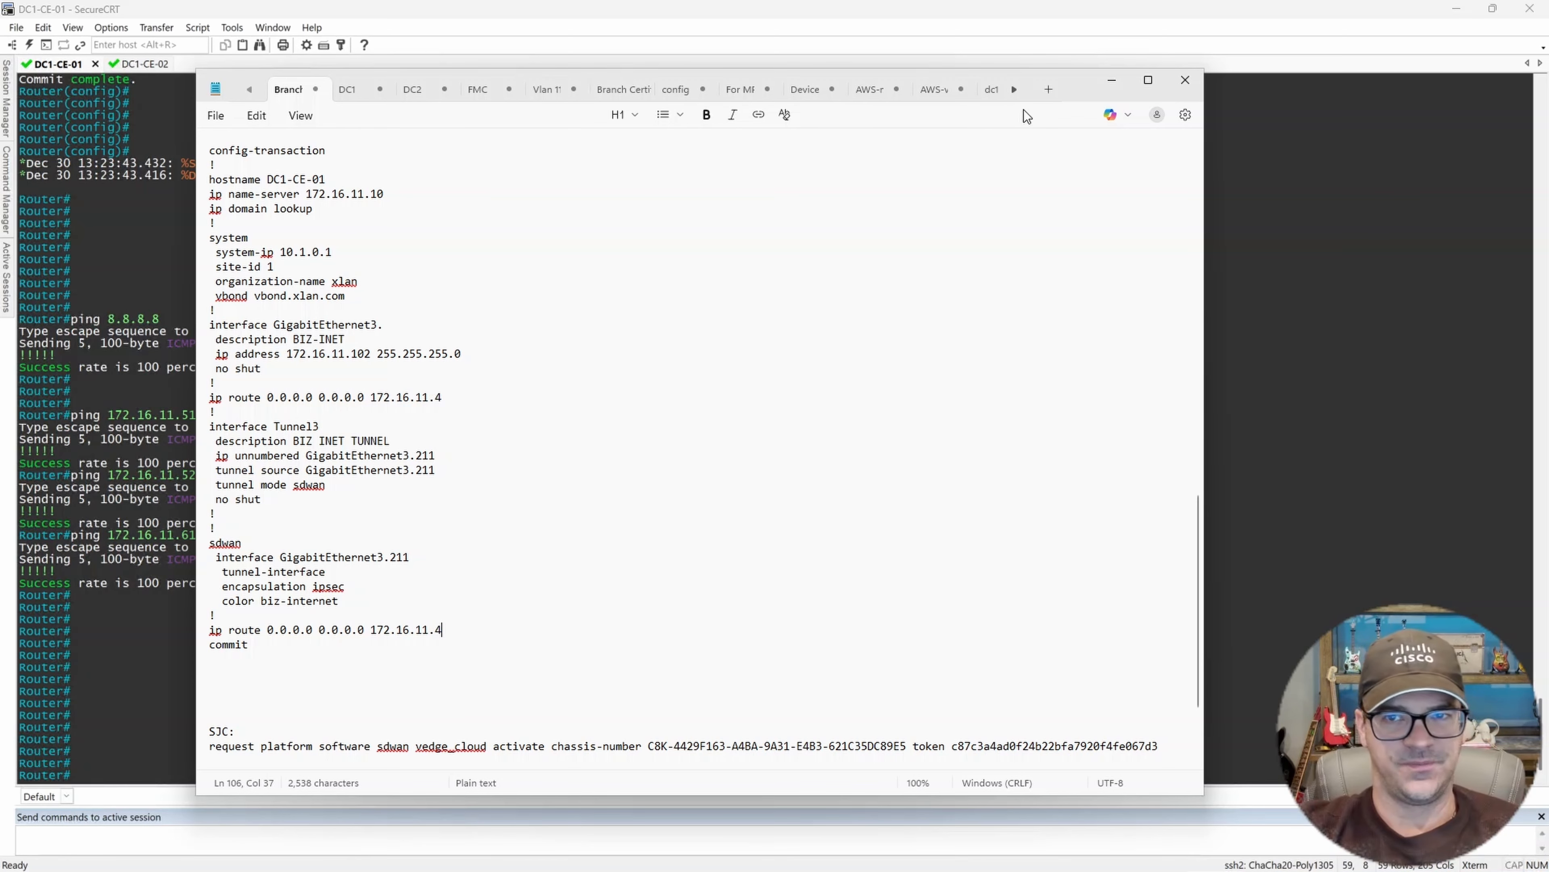
# Copy the template's config-transaction, hostname and system block and paste it into the DC1-CE-01 terminal.
pyautogui.moveTo(1075, 93); pyautogui.dragTo(1228, 68)
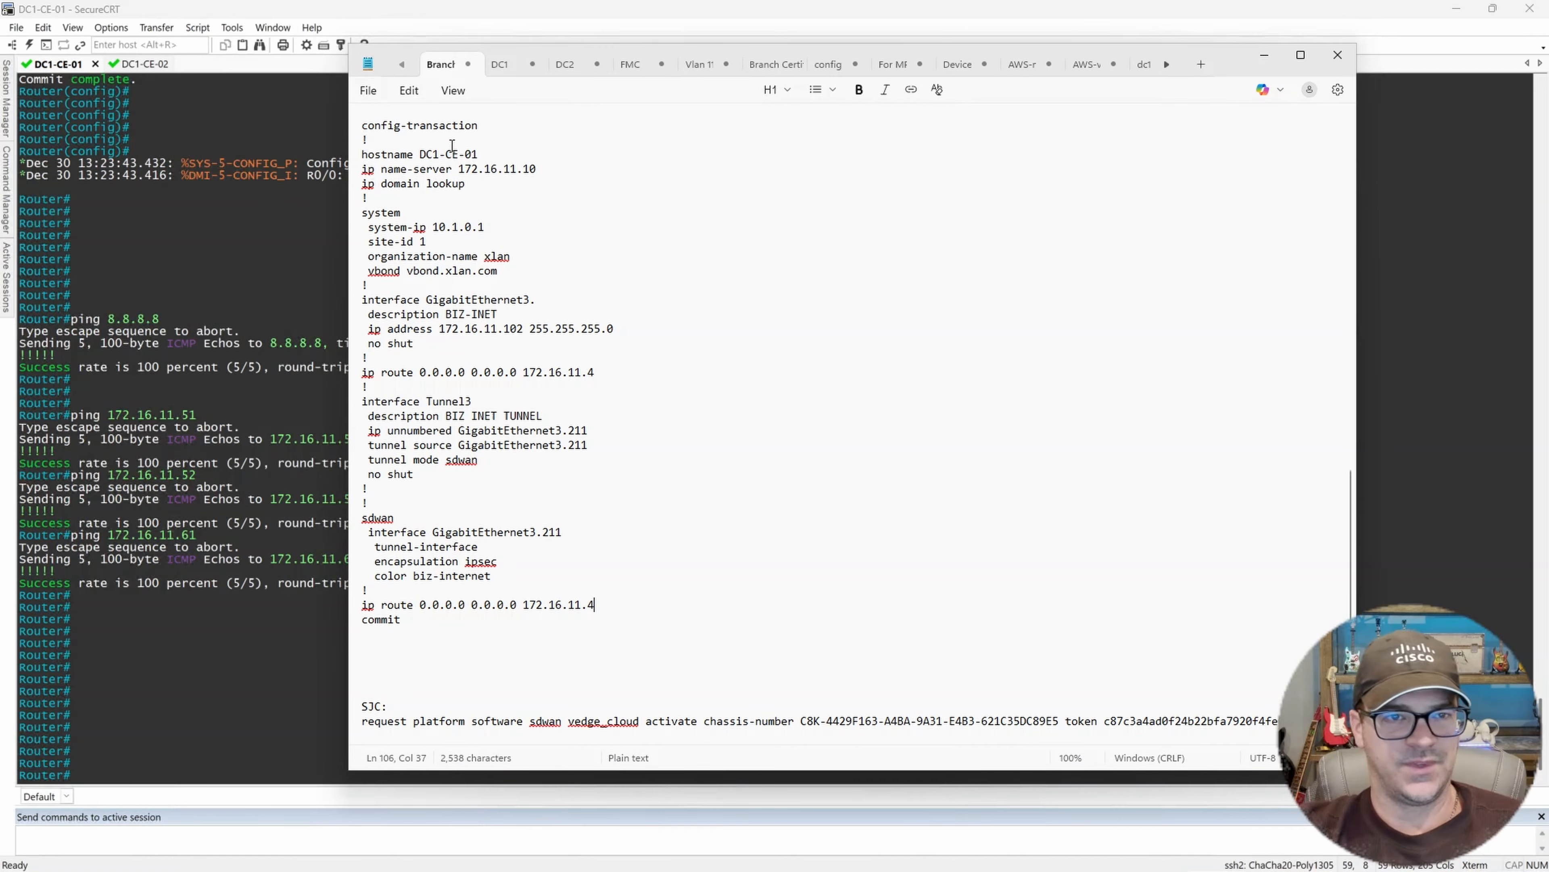
pyautogui.moveTo(358, 125); pyautogui.dragTo(534, 288)
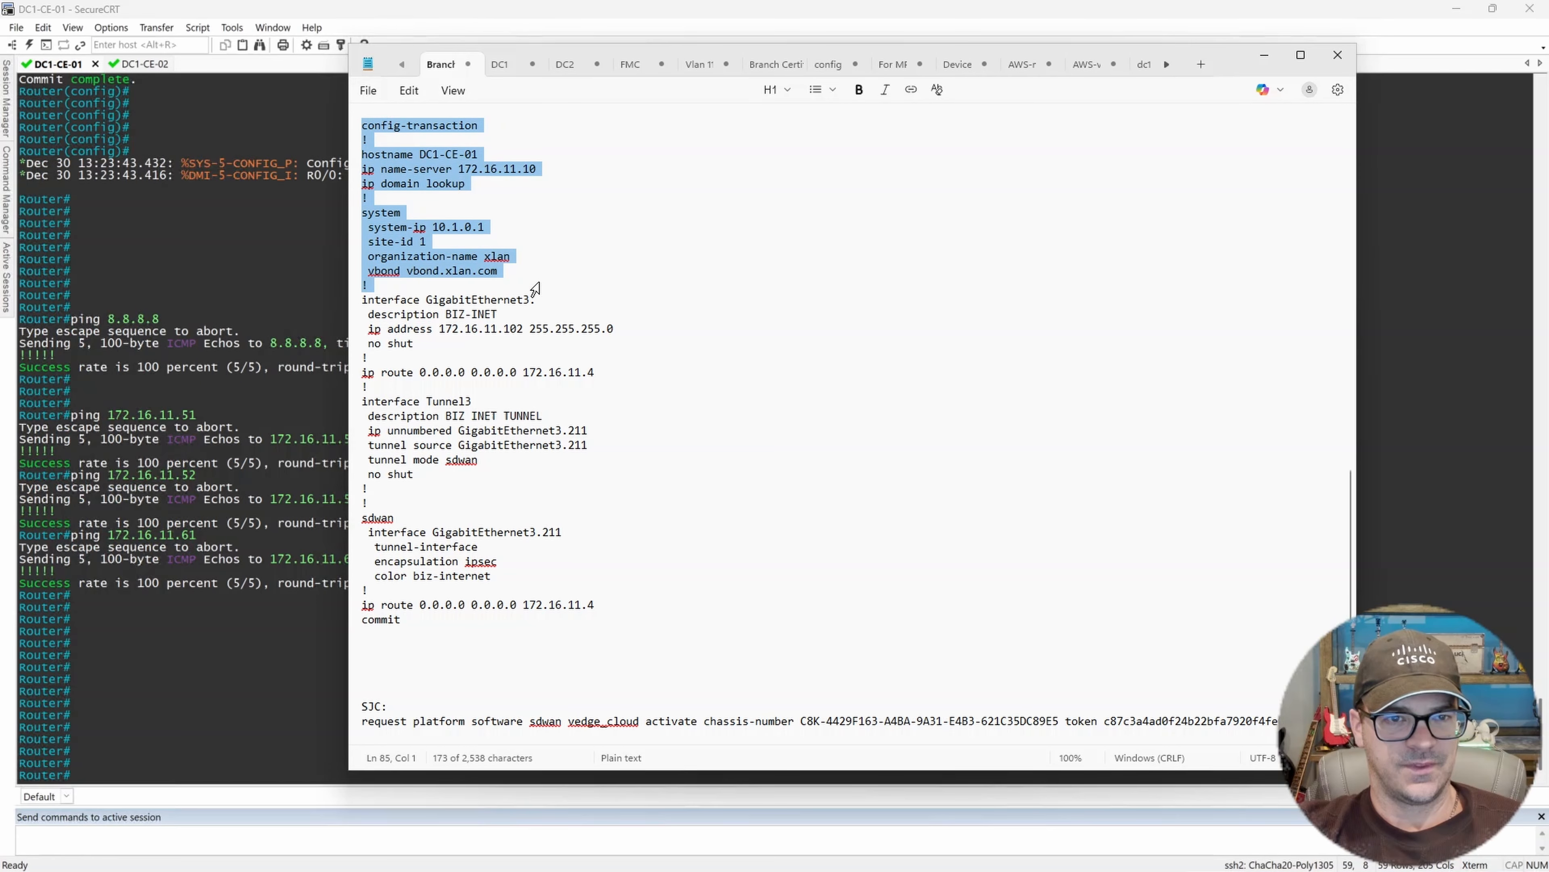
pyautogui.rightClick(421, 249)
pyautogui.click(499, 271)
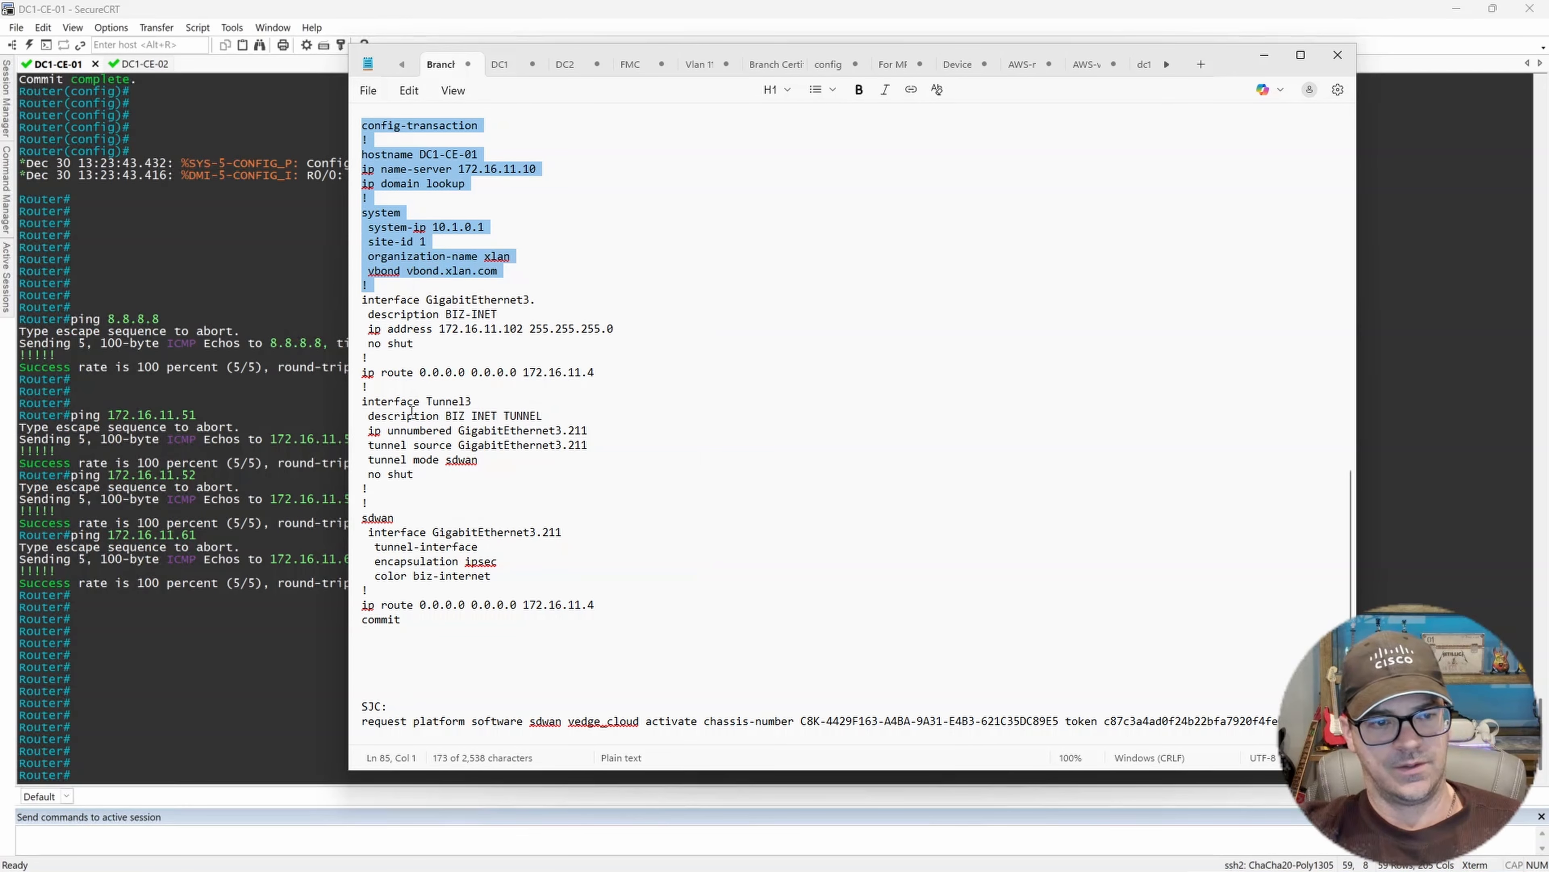
pyautogui.rightClick(256, 636)
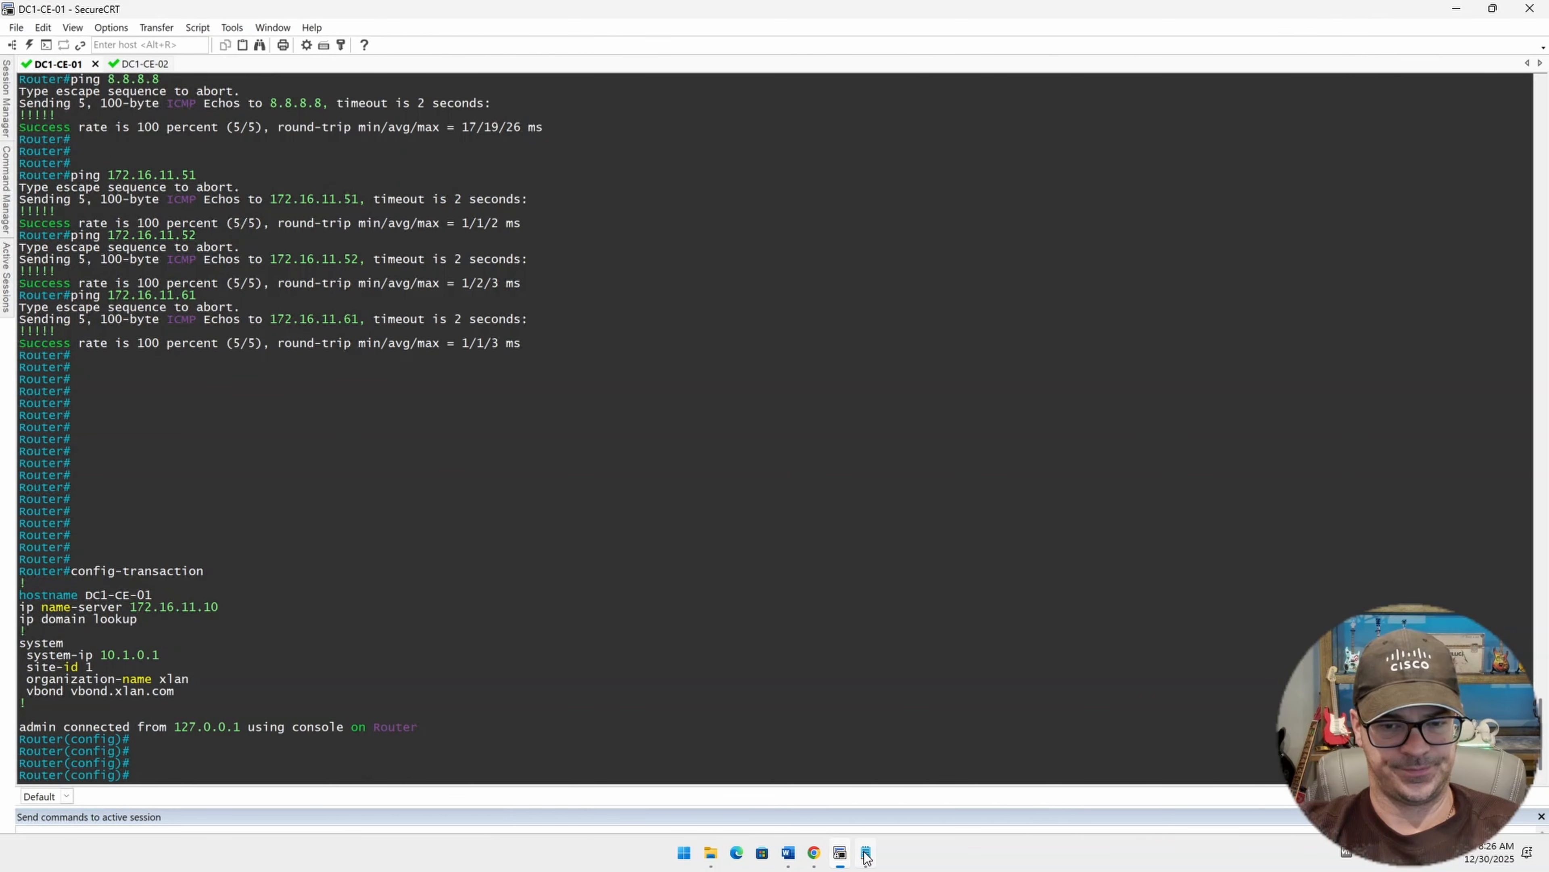
# Copy the template's Tunnel3 and sdwan blocks and paste them into the DC1-CE-01 terminal.
pyautogui.click(867, 853)
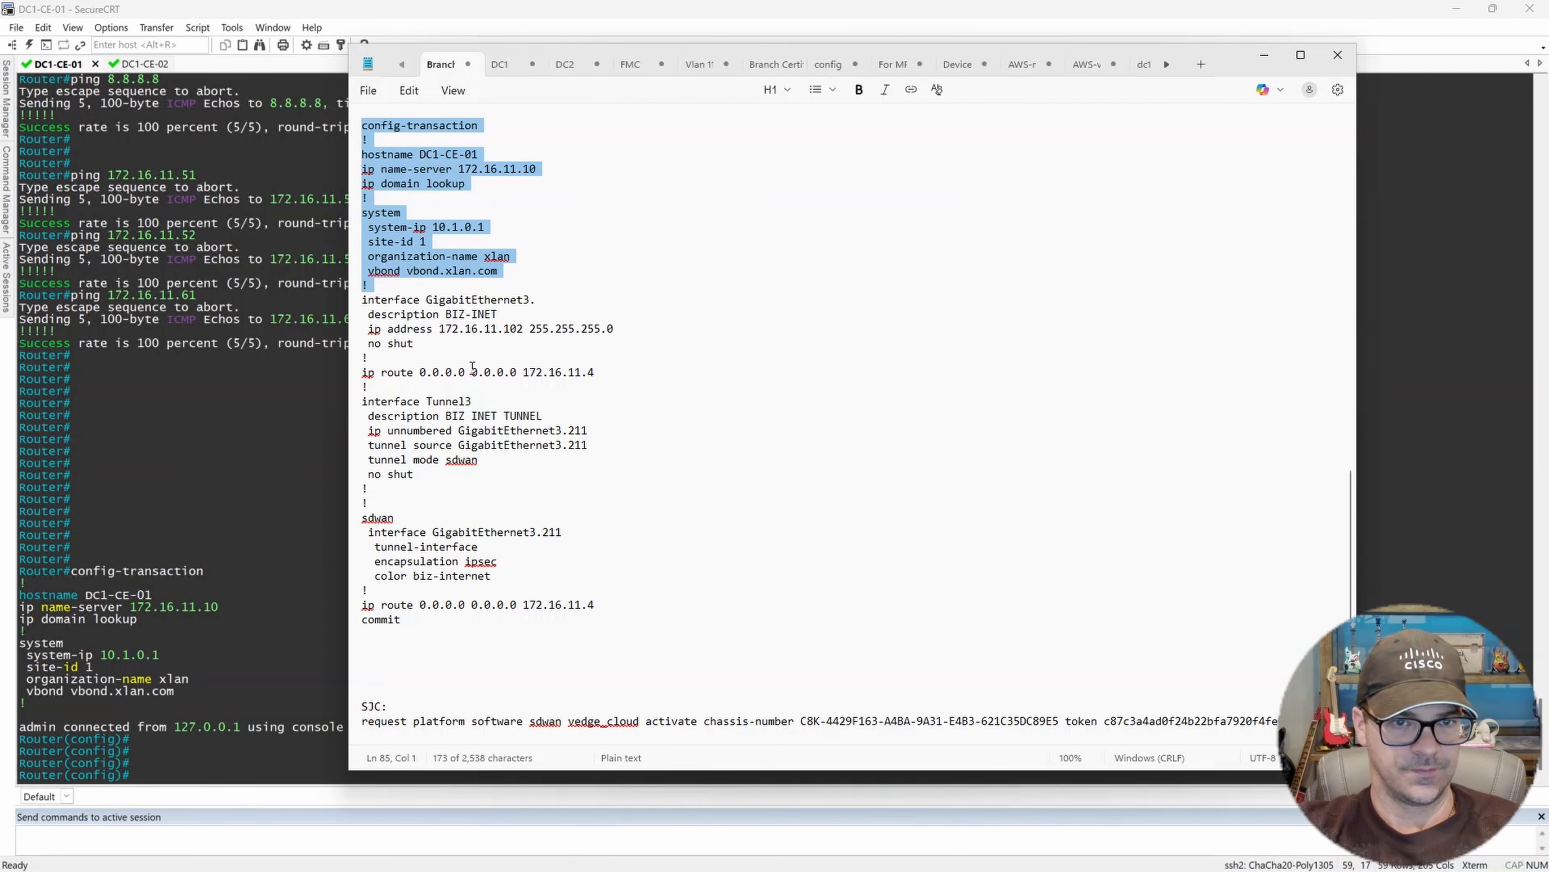
pyautogui.click(454, 393)
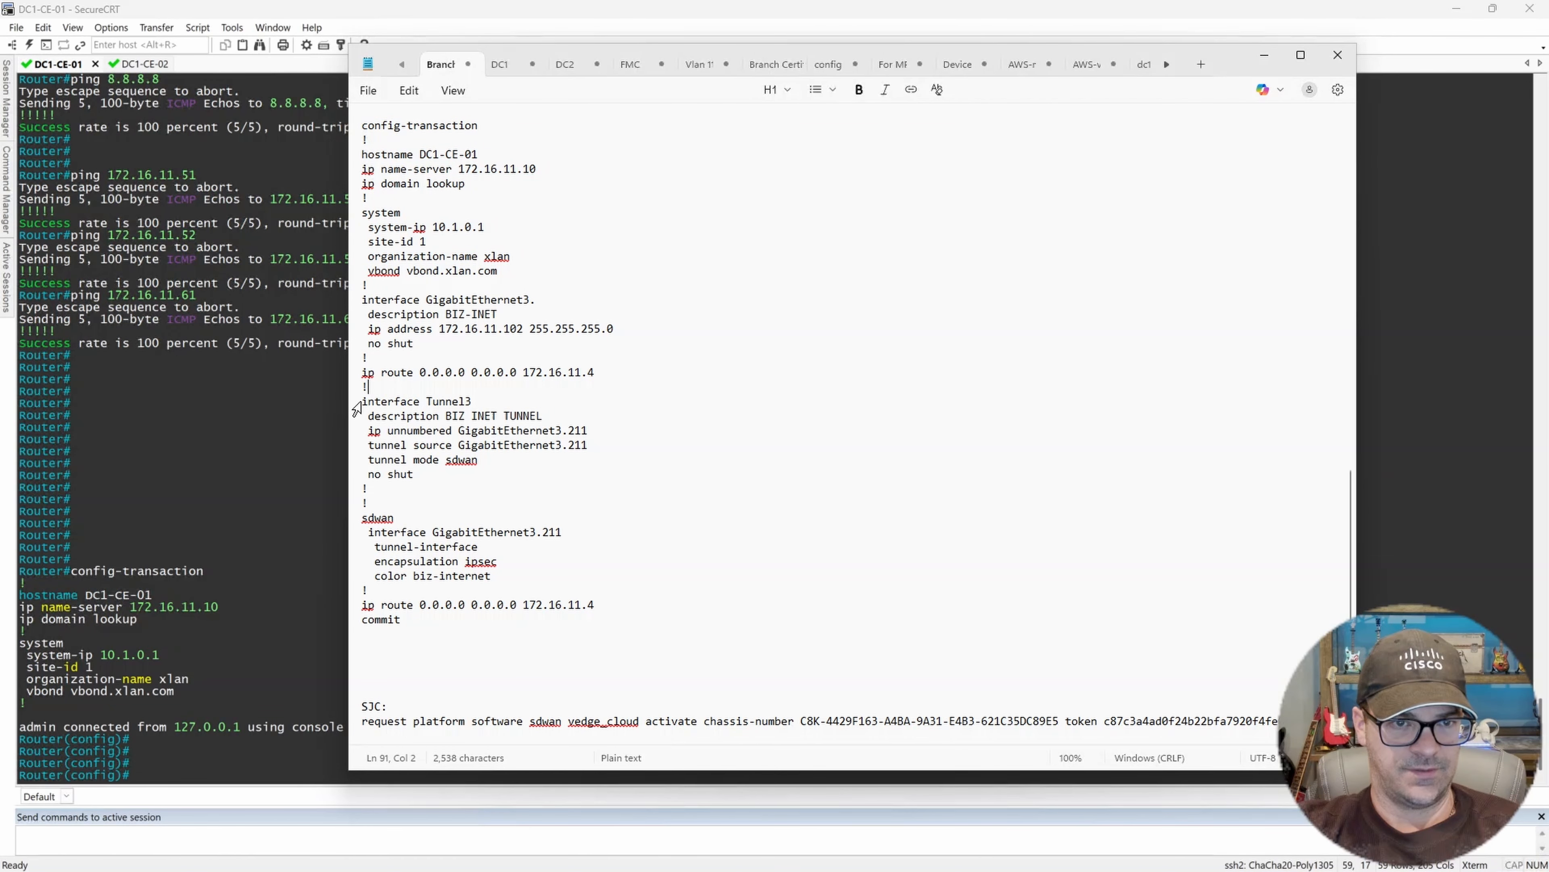
pyautogui.moveTo(365, 401); pyautogui.dragTo(500, 595)
pyautogui.rightClick(444, 551)
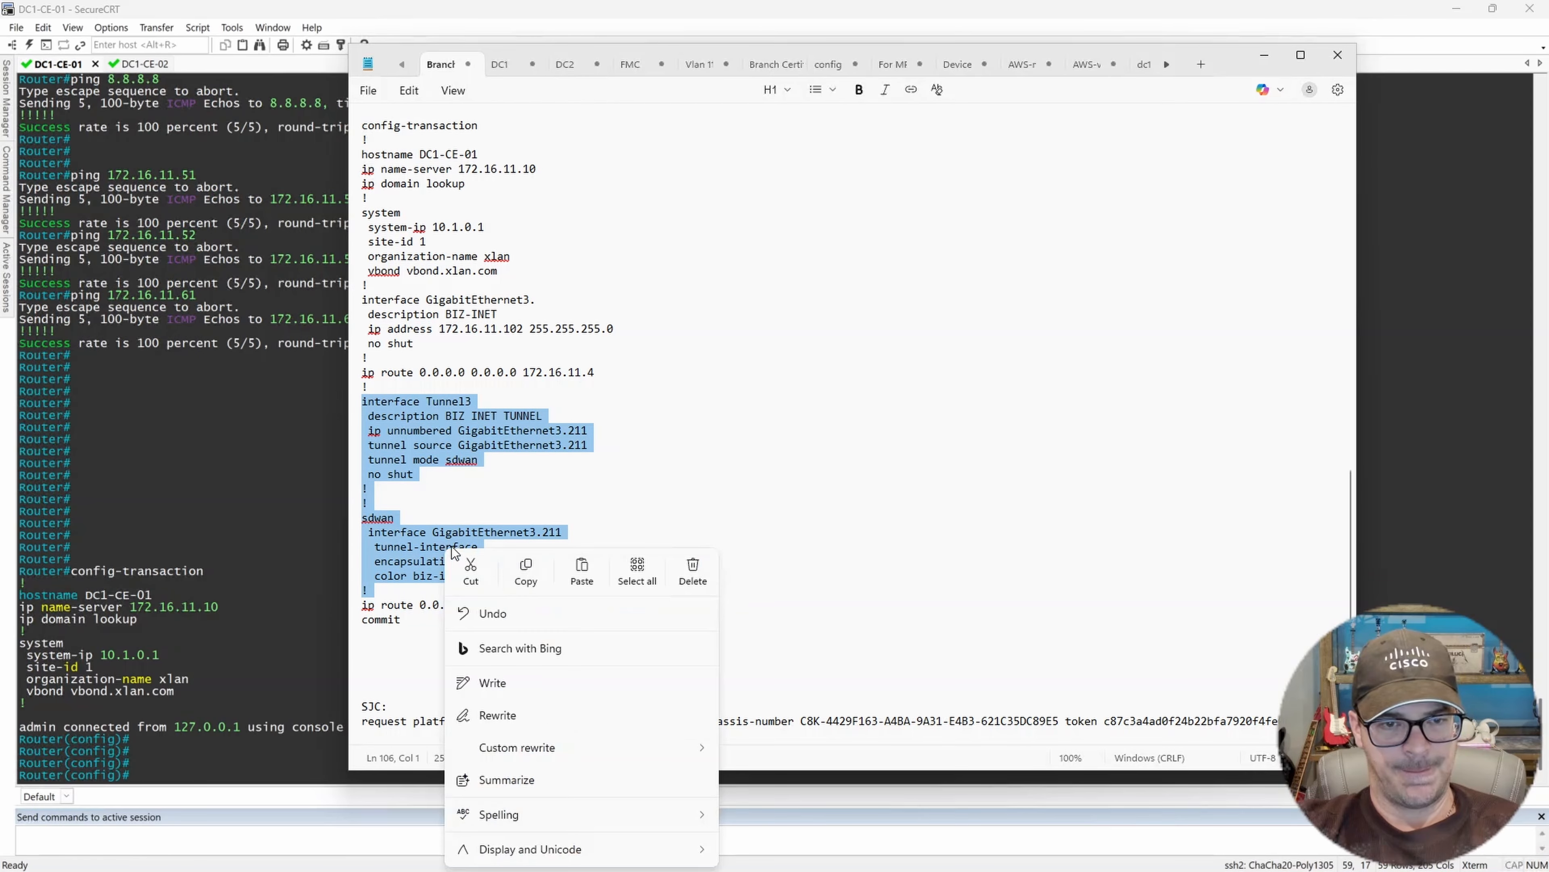
pyautogui.click(526, 569)
pyautogui.click(337, 460)
pyautogui.rightClick(337, 454)
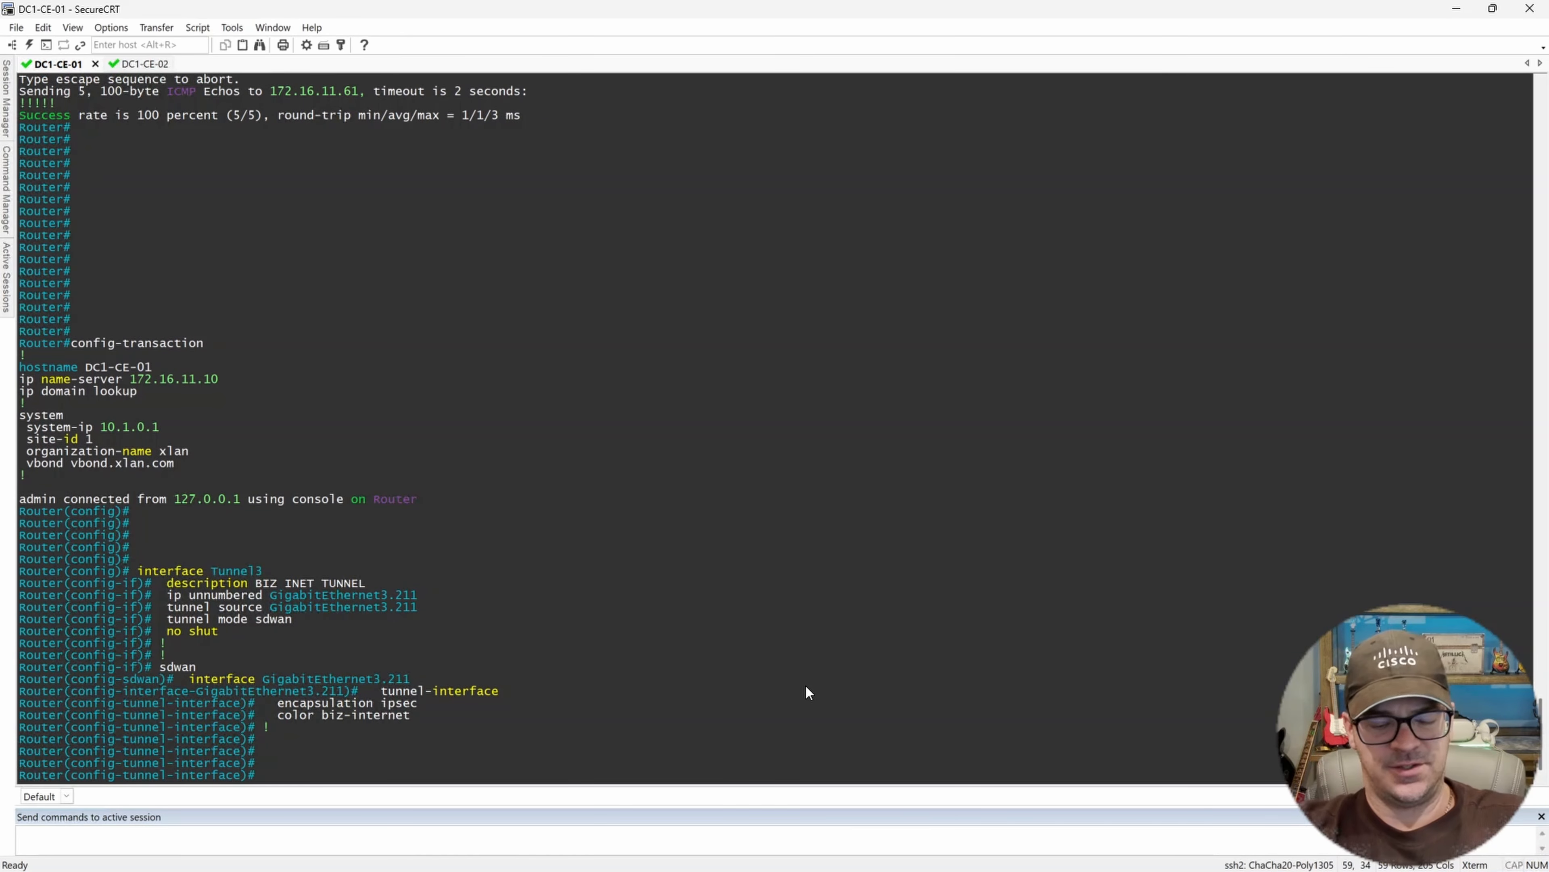
# Add a default route 0.0.0.0 0.0.0.0 via 172.16.211.2 on DC1-CE-01.
pyautogui.write('ip route')
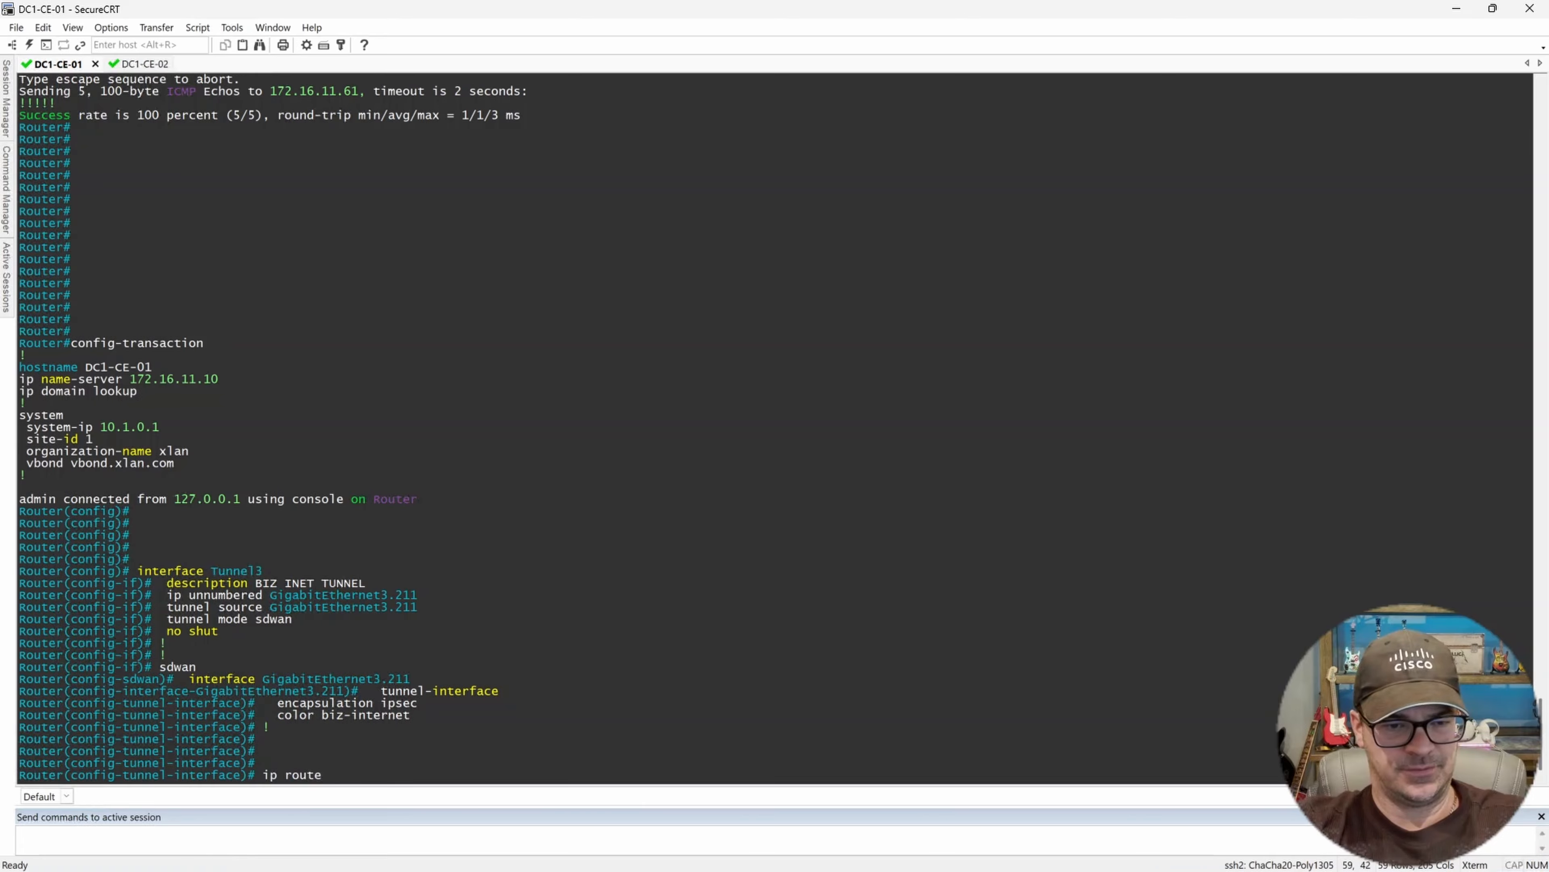
pyautogui.write(' 0.0.0.0 0.0.0.0 172')
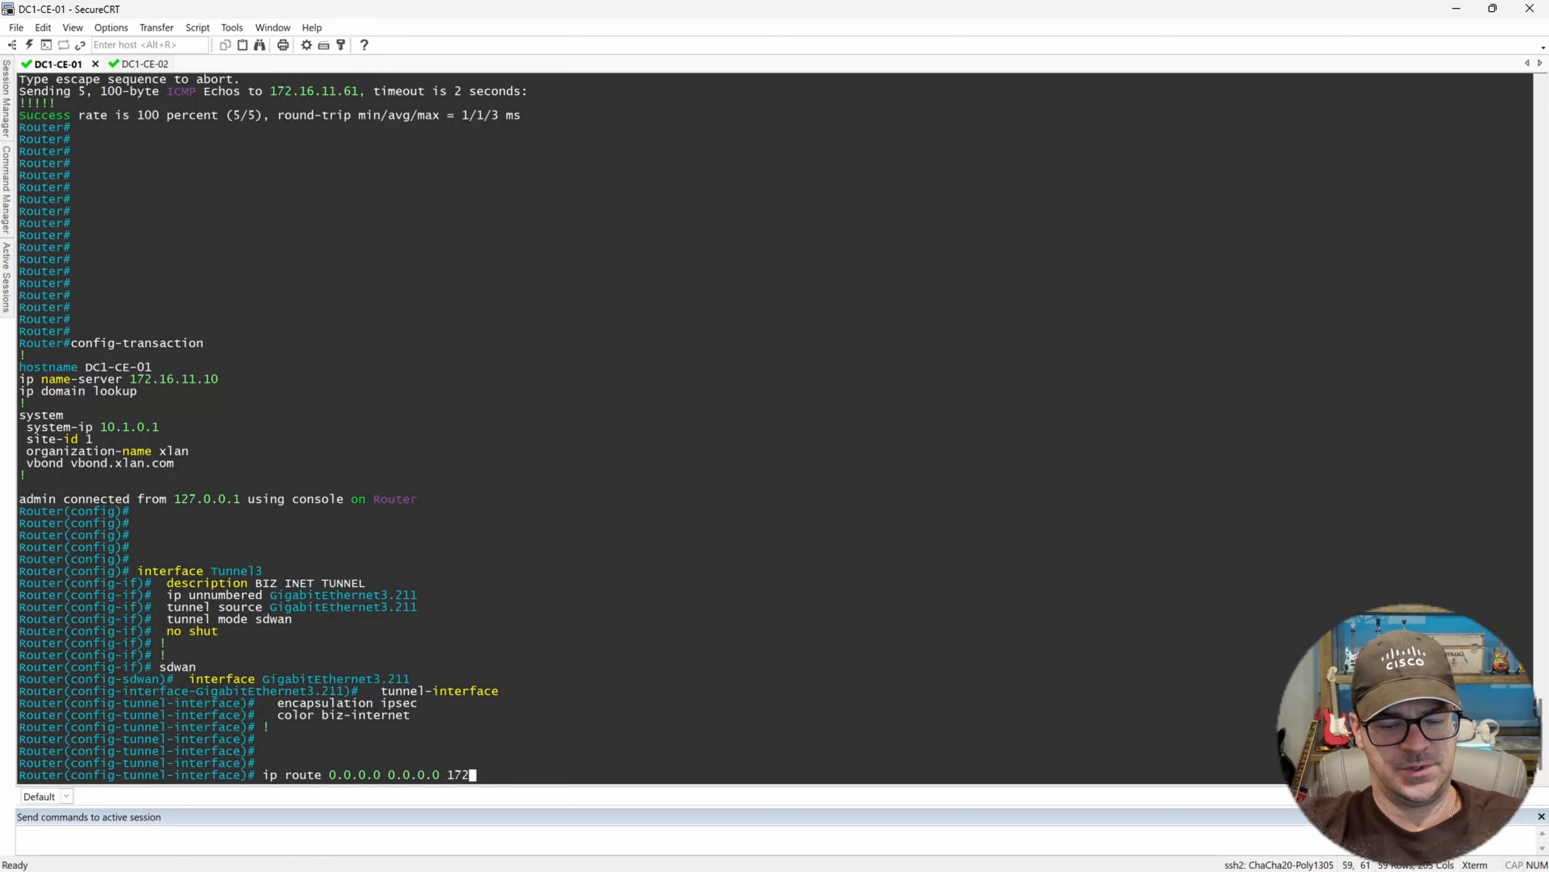
pyautogui.write('.16.211.')
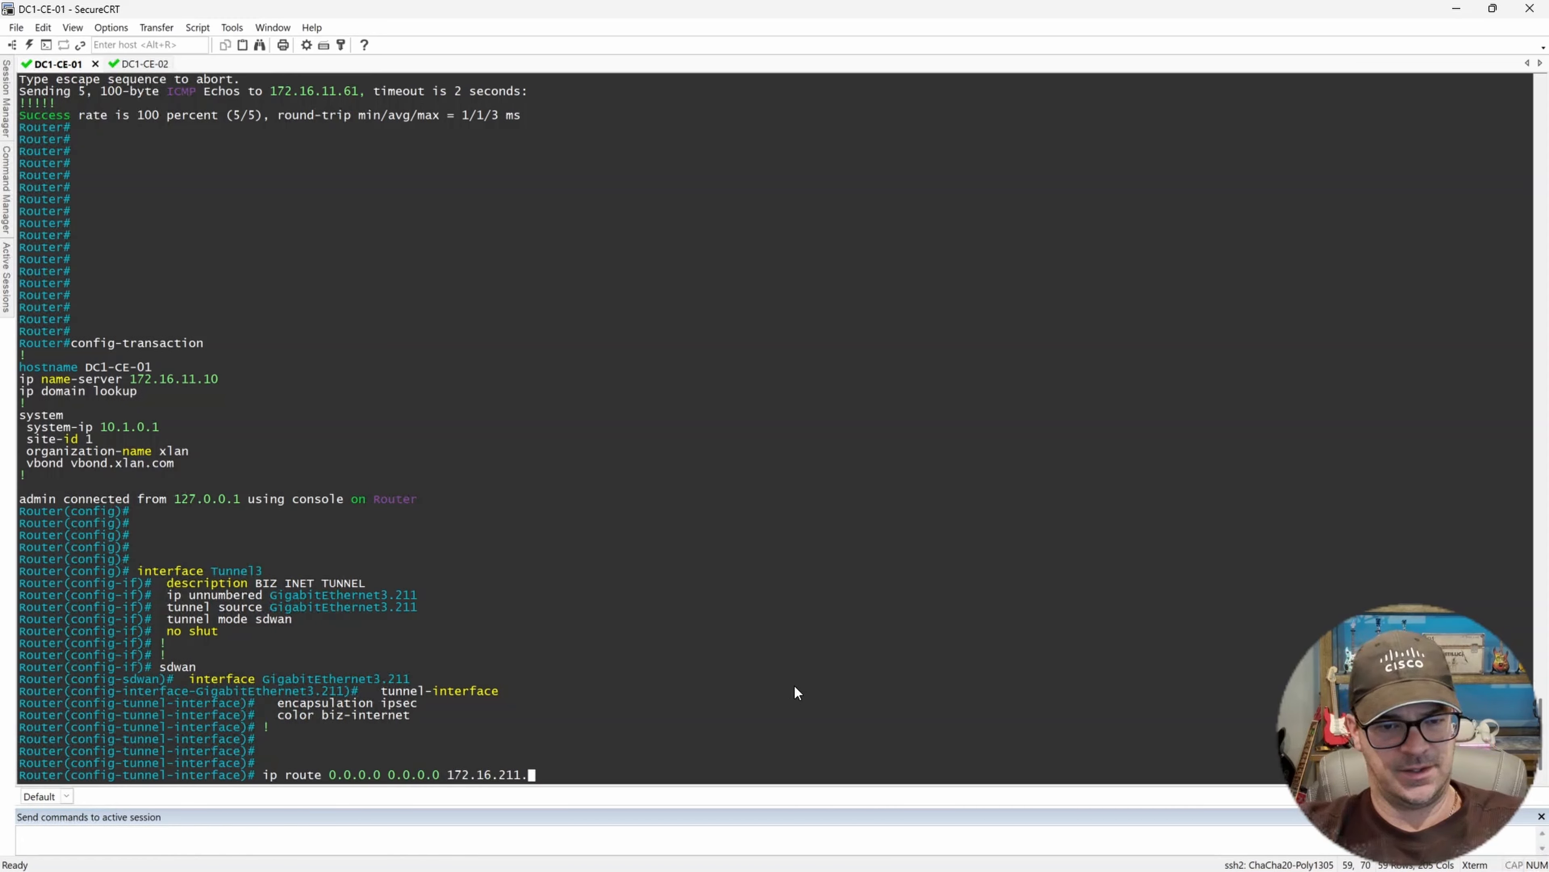
pyautogui.write('2')
pyautogui.press('Return')
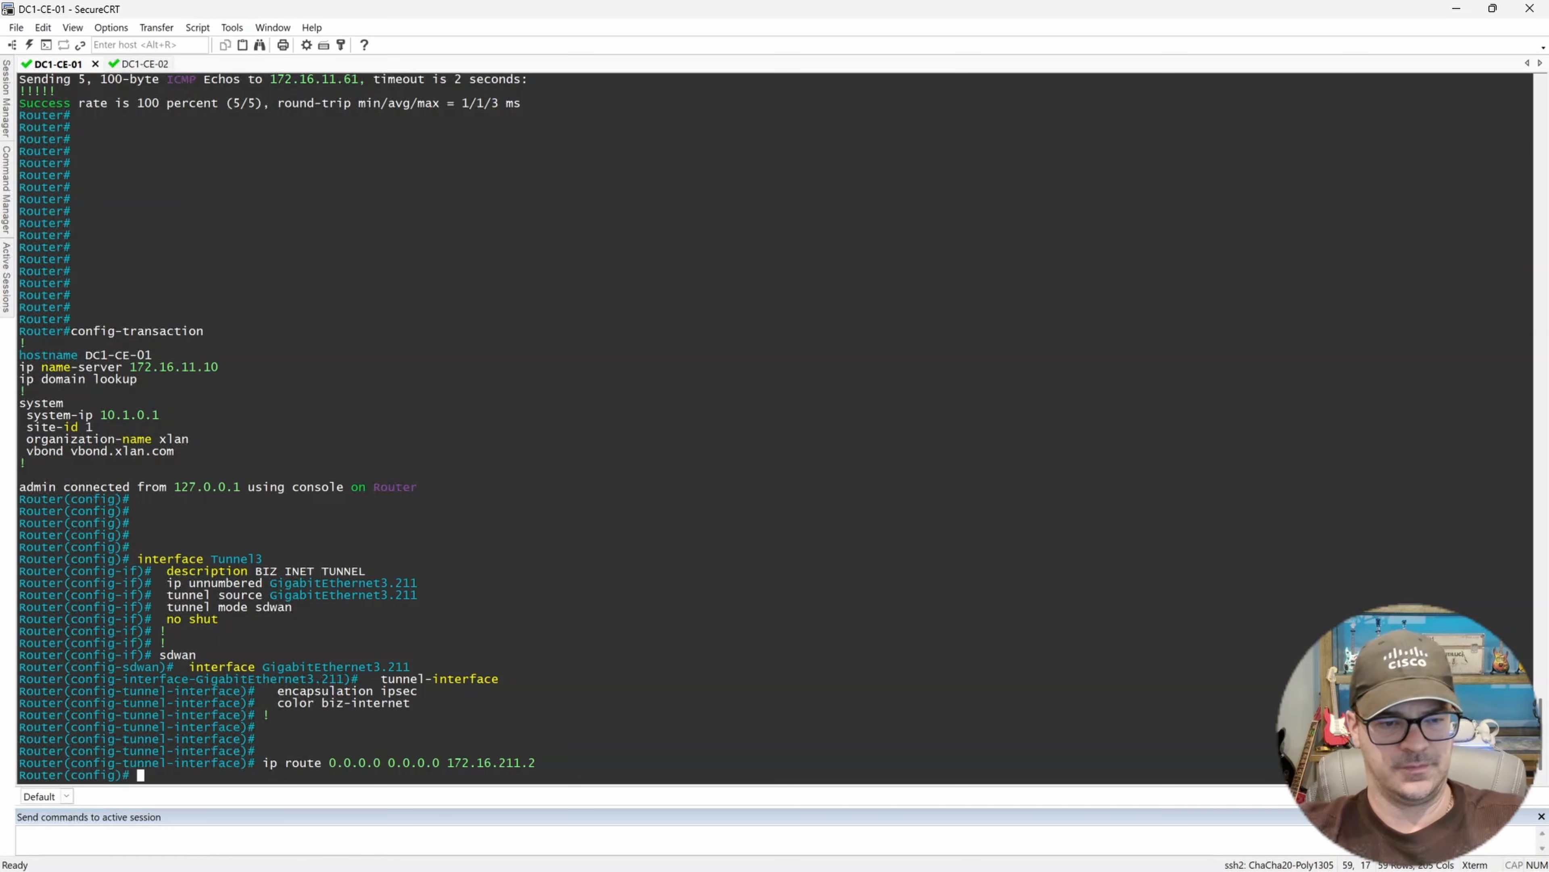
# Commit the configuration transaction and end configuration mode.
pyautogui.write('commit')
pyautogui.press('Return')
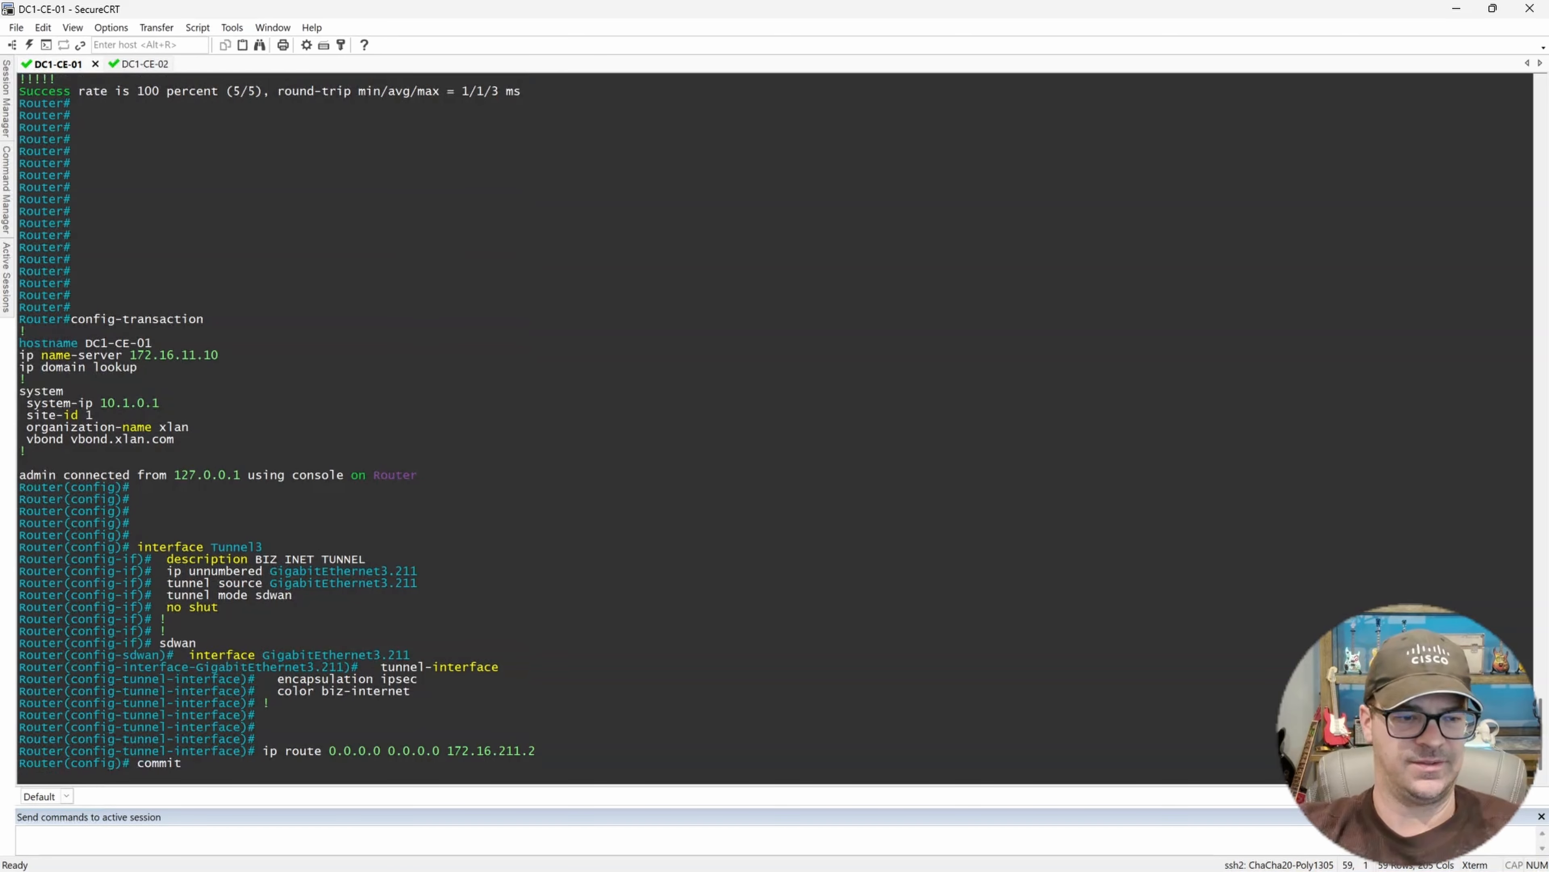
pyautogui.press('Return')
pyautogui.press('Return')
pyautogui.press('Return')
pyautogui.press('Return')
pyautogui.press('Return')
pyautogui.press('Return')
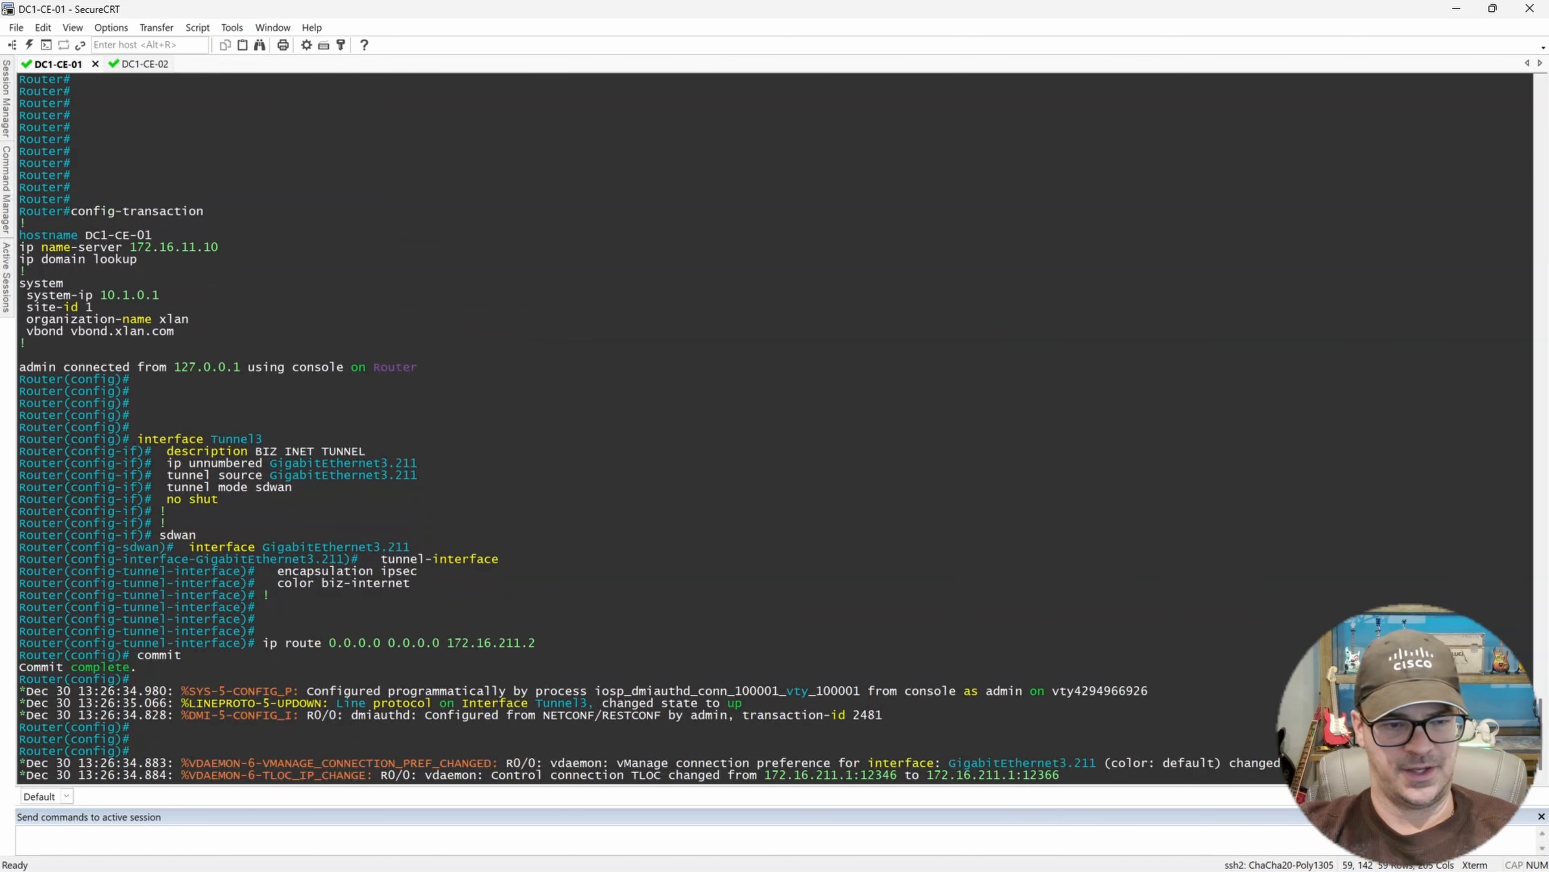
pyautogui.write('end')
pyautogui.press('Return')
pyautogui.press('Return')
pyautogui.press('Return')
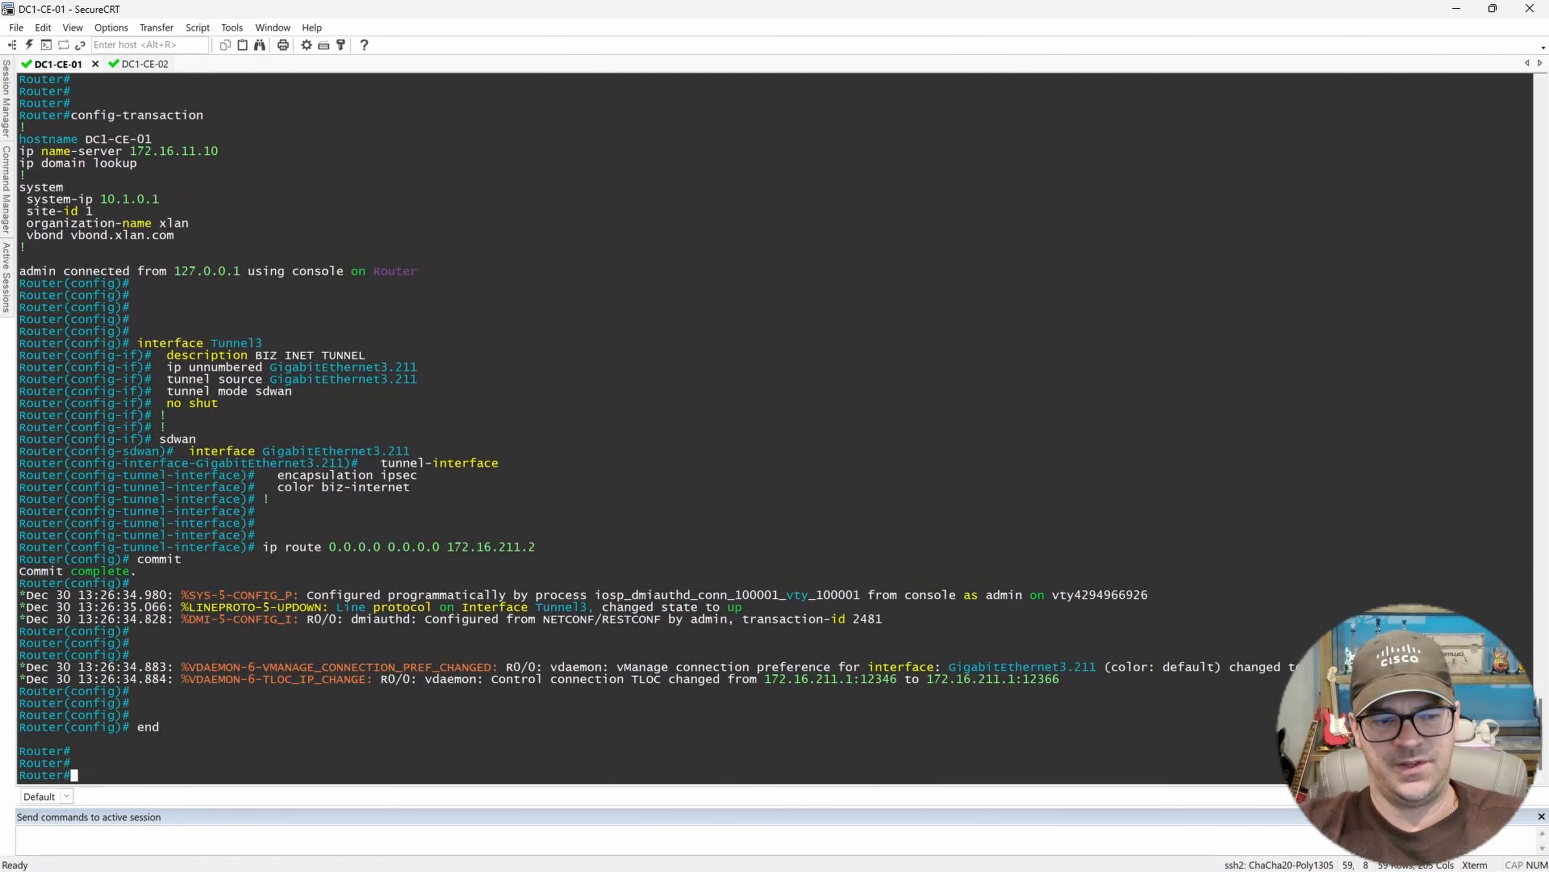
pyautogui.press('Return')
pyautogui.press('Return')
pyautogui.press('Return')
pyautogui.press('Return')
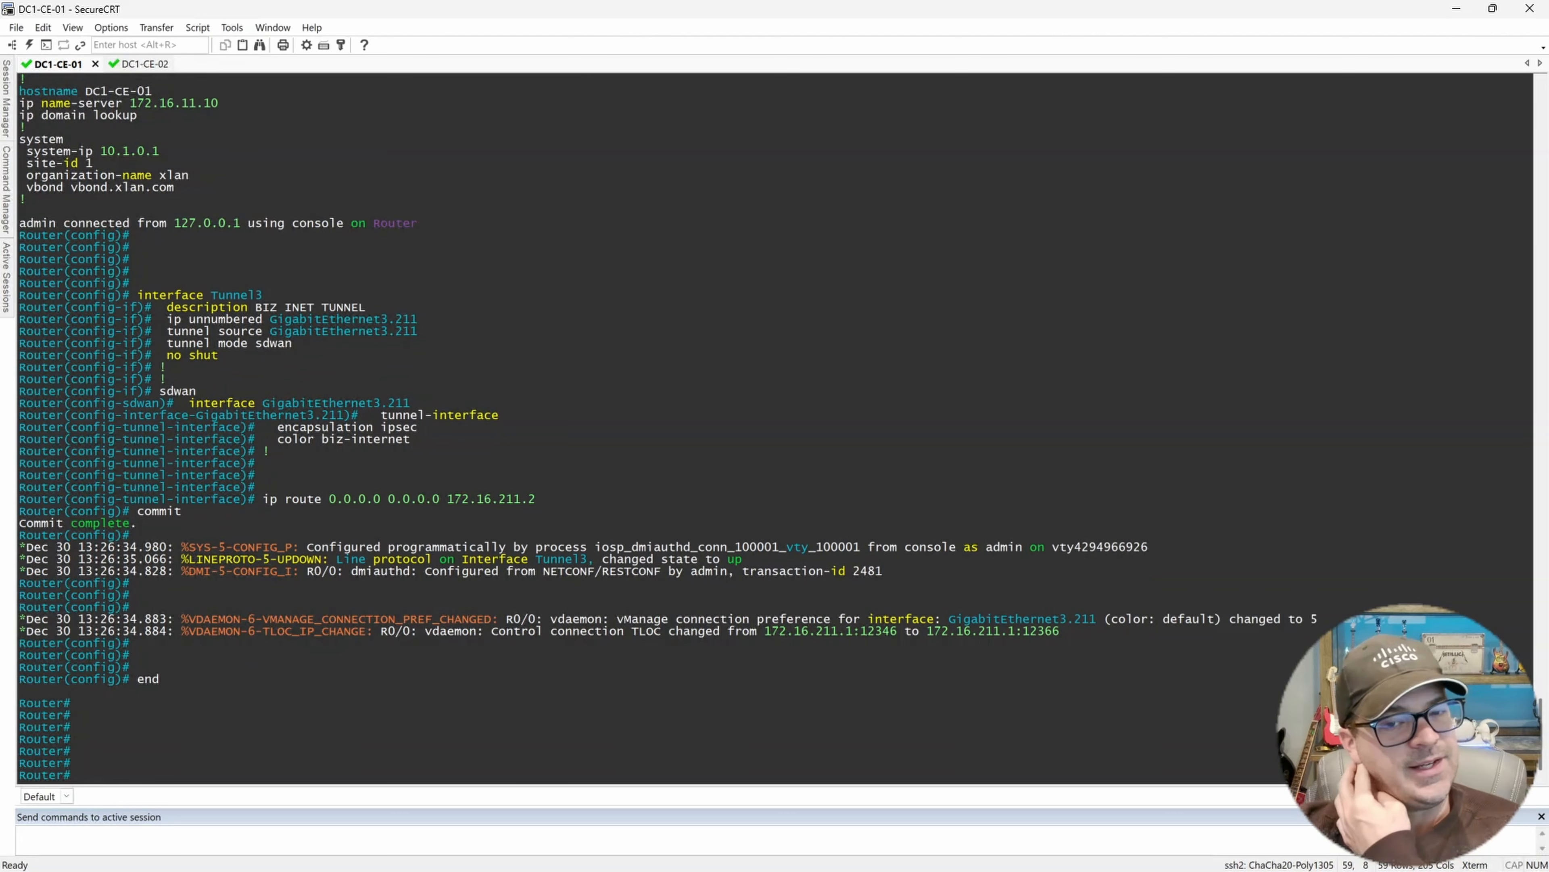
pyautogui.press('Return')
pyautogui.press('Return')
pyautogui.press('Return')
pyautogui.press('Return')
pyautogui.press('Return')
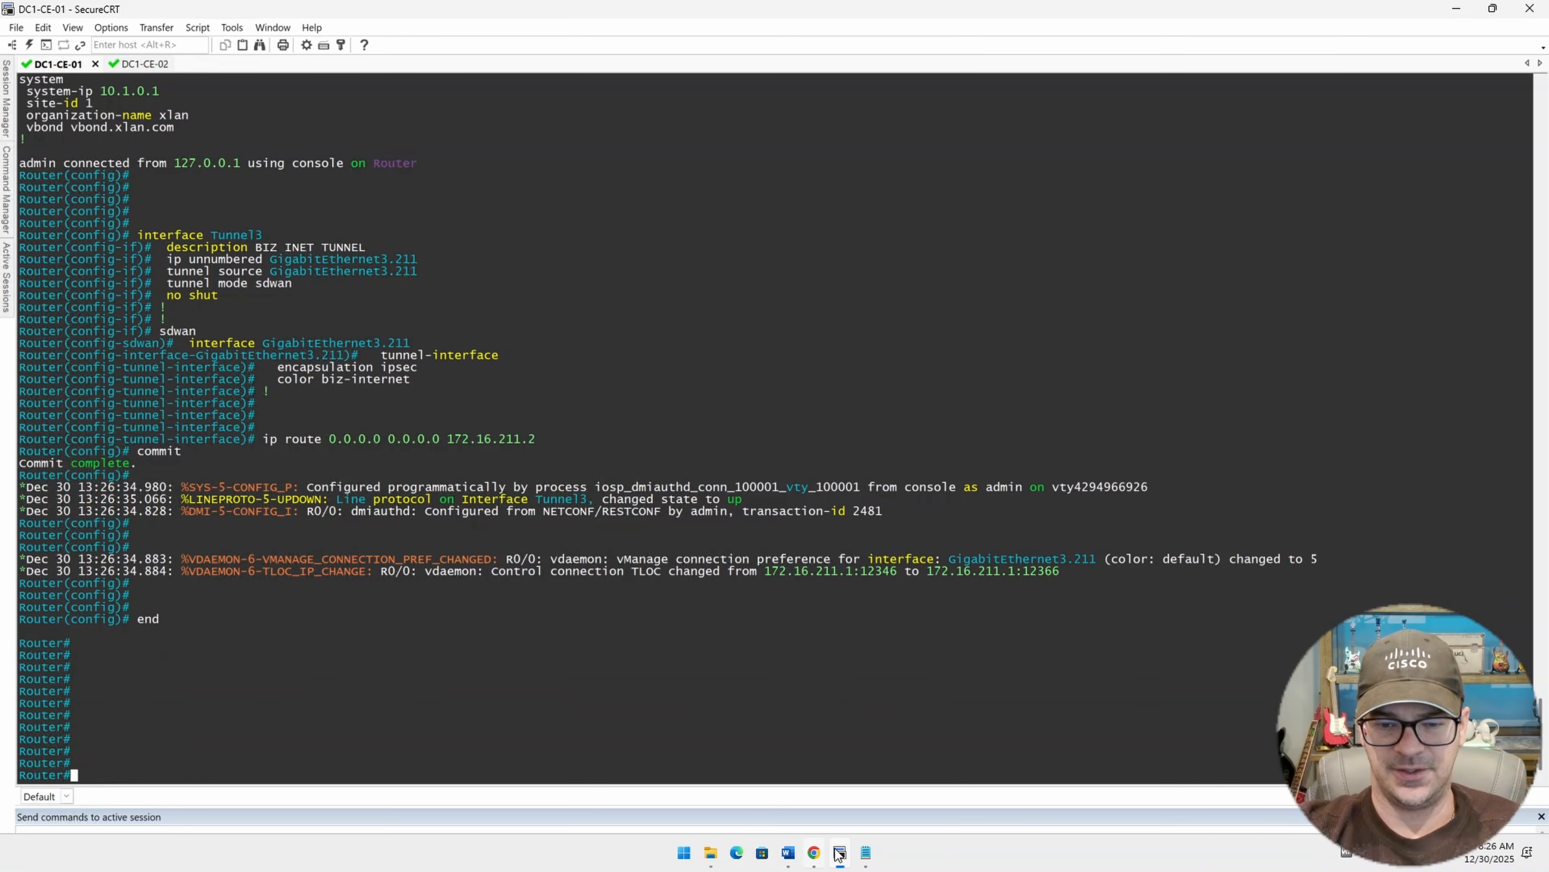
# In the notes file, add a DC1-CE-01: heading below the DC1-CE-02 activation command.
pyautogui.click(865, 853)
pyautogui.scroll(-3, 794, 629)
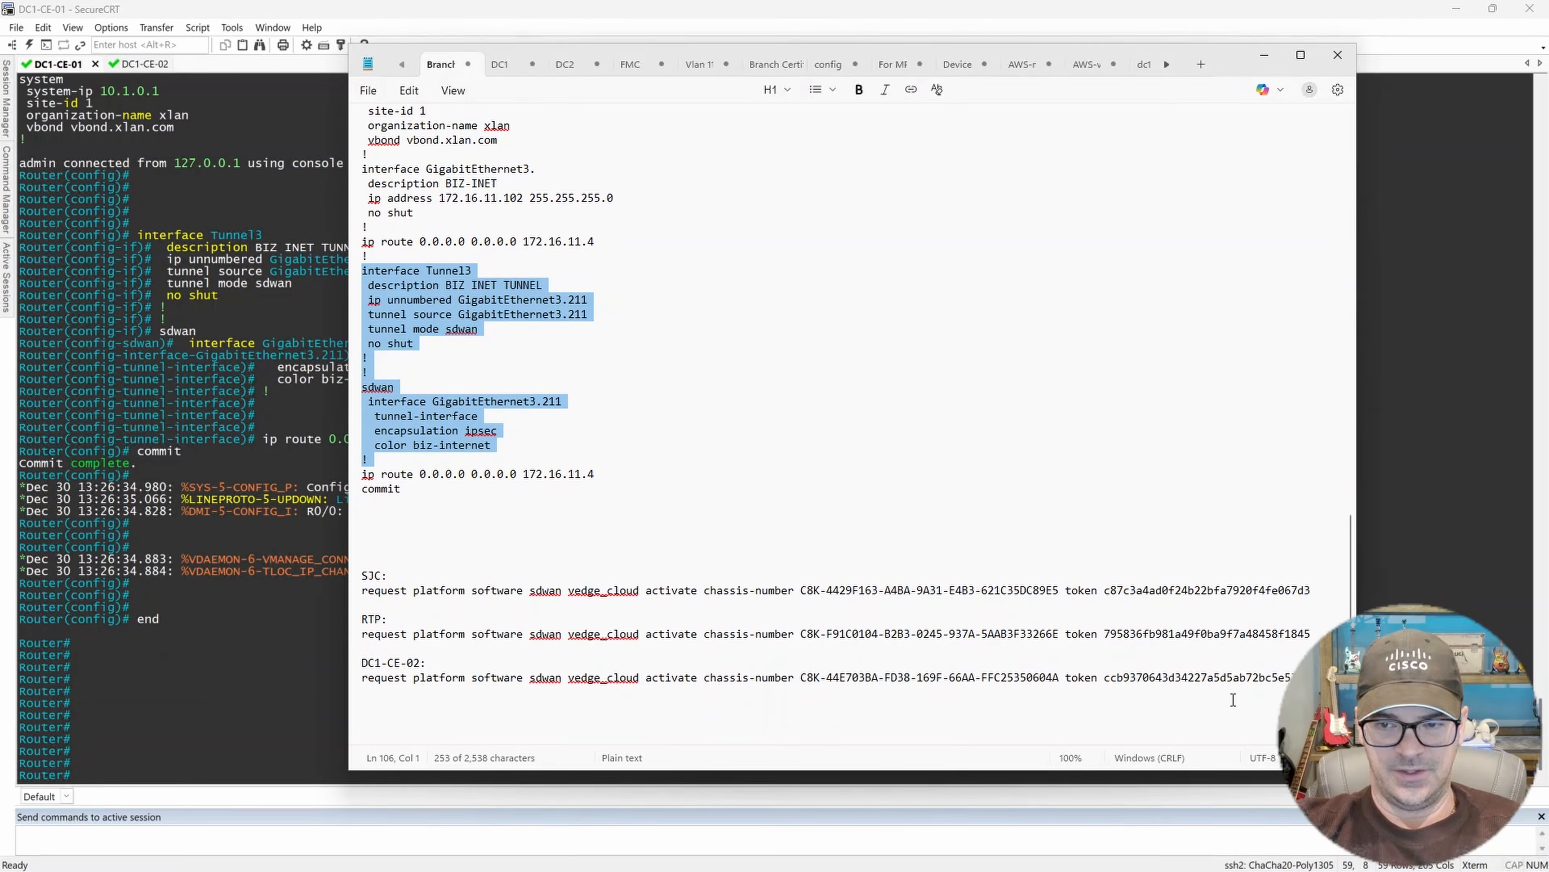
pyautogui.click(440, 699)
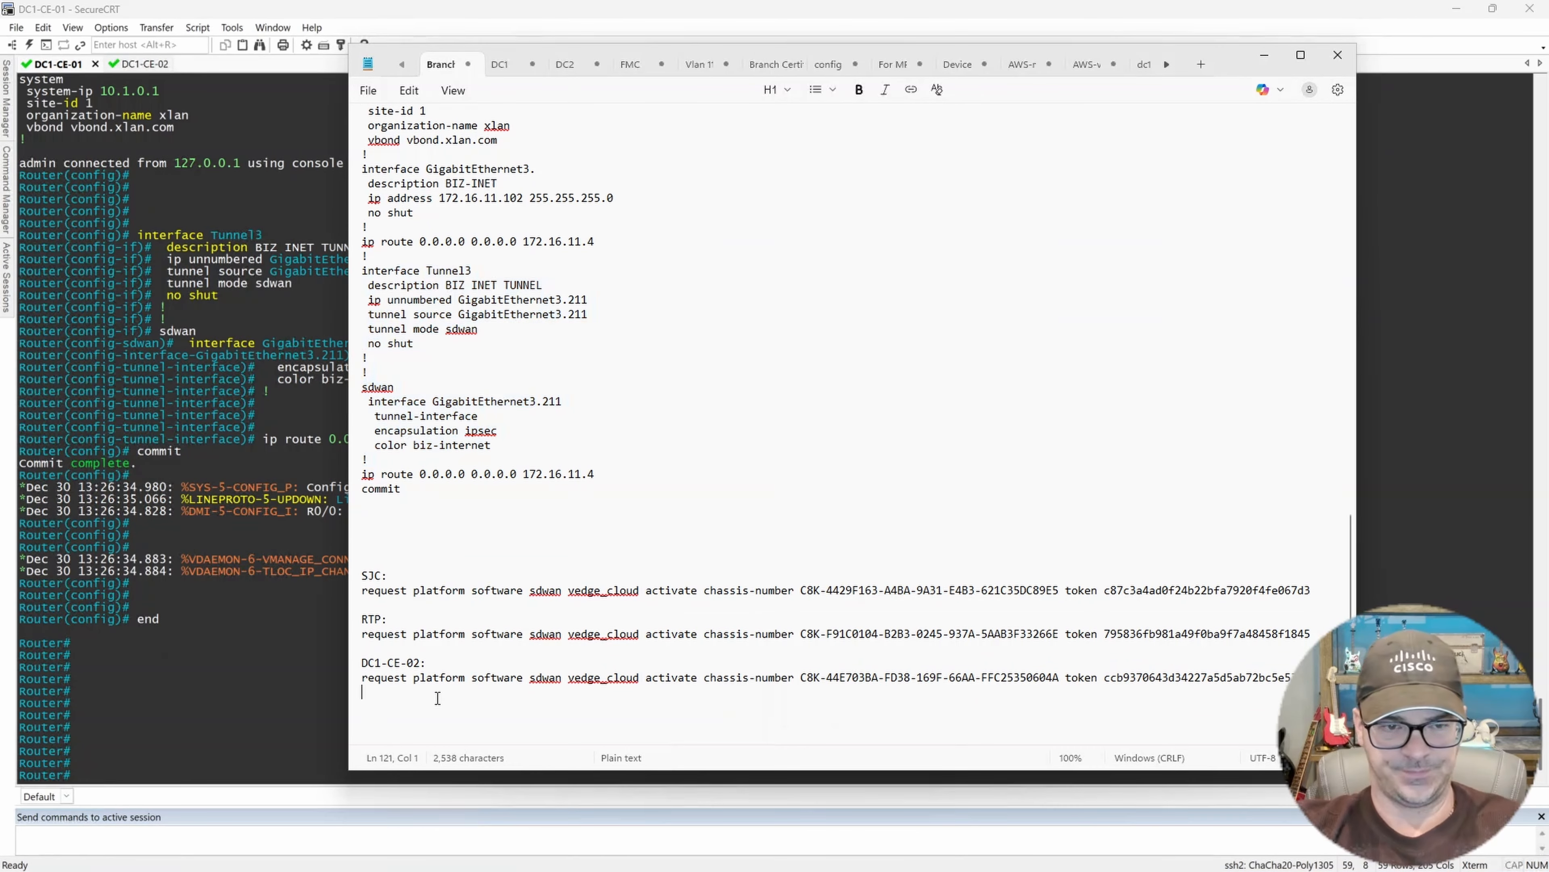
pyautogui.press('Return')
pyautogui.write('DC1-')
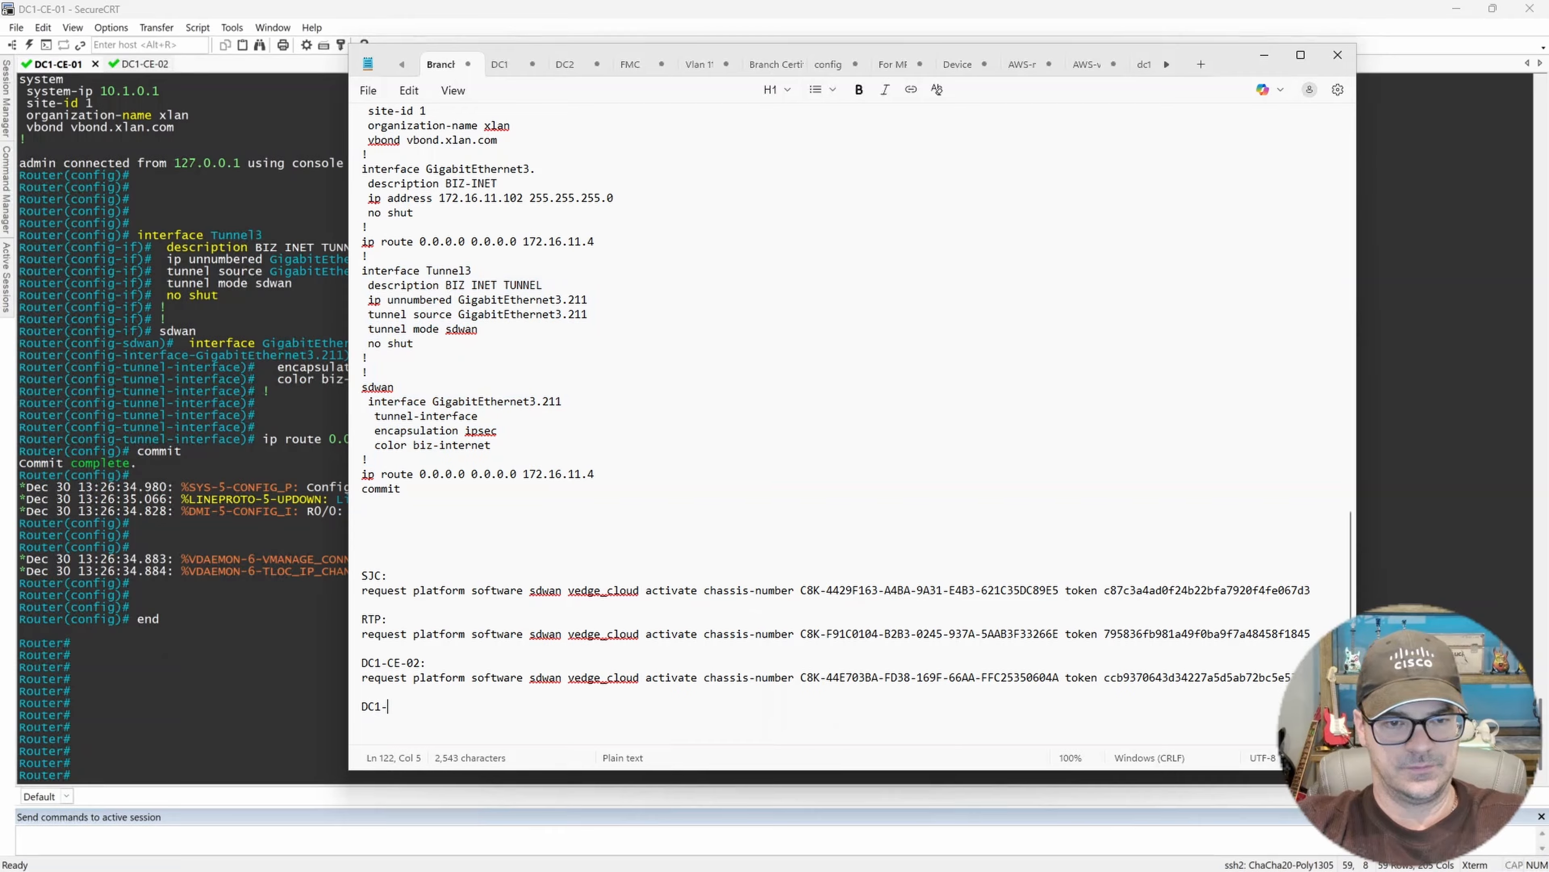
pyautogui.write('CE-01:')
pyautogui.press('Return')
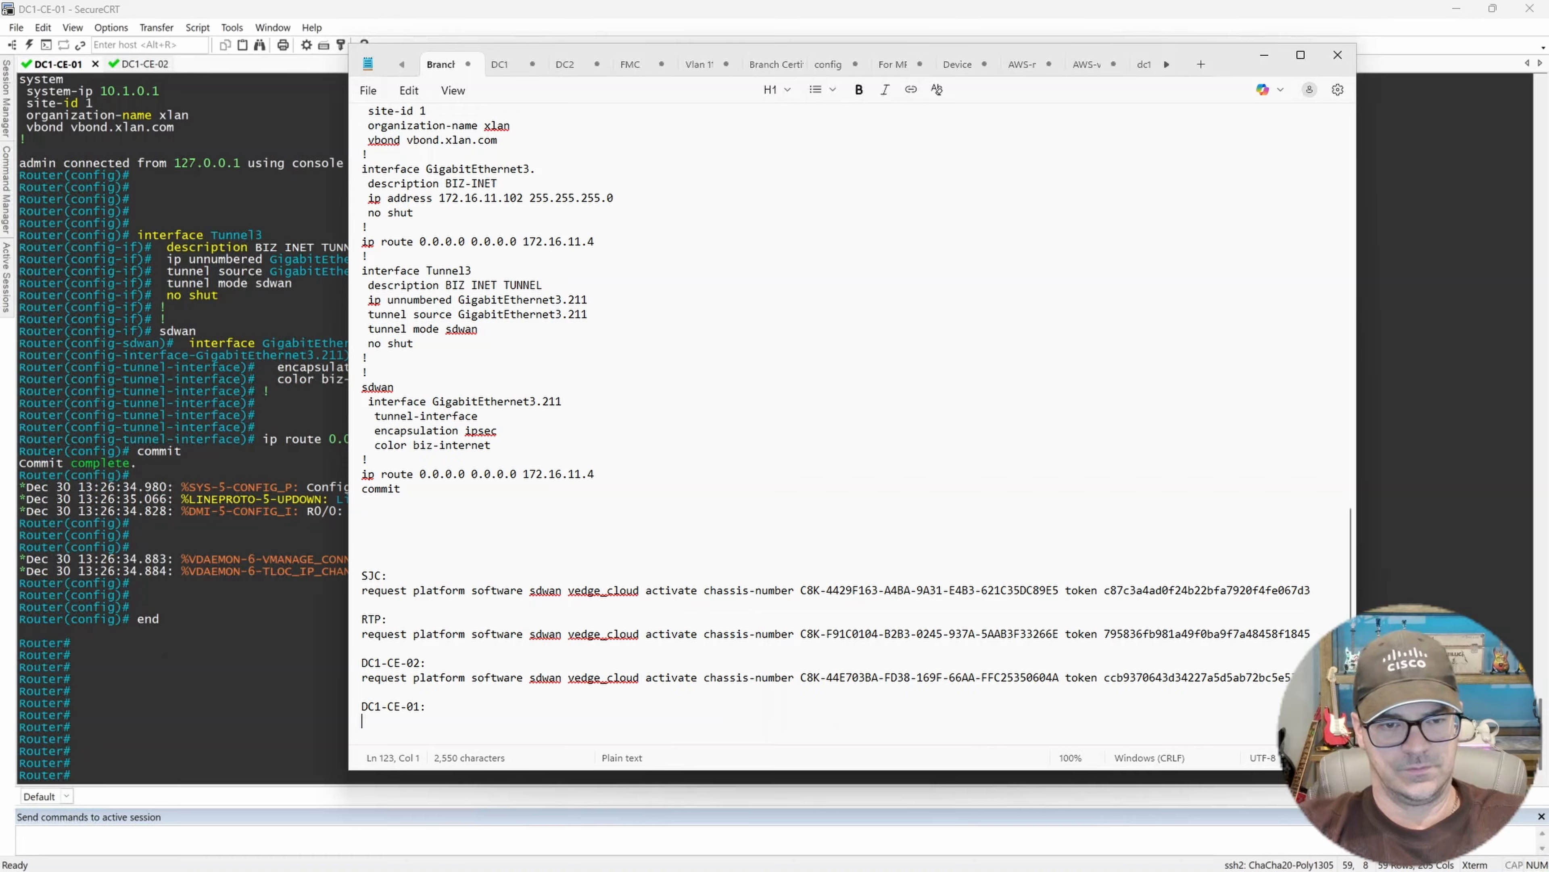
# Start a DC1-CE-01 activation command by copying 'request platform software sdwan vedge_cloud activate chassis-number' and 'token' from the DC1-CE-02 line.
pyautogui.tripleClick(364, 682)
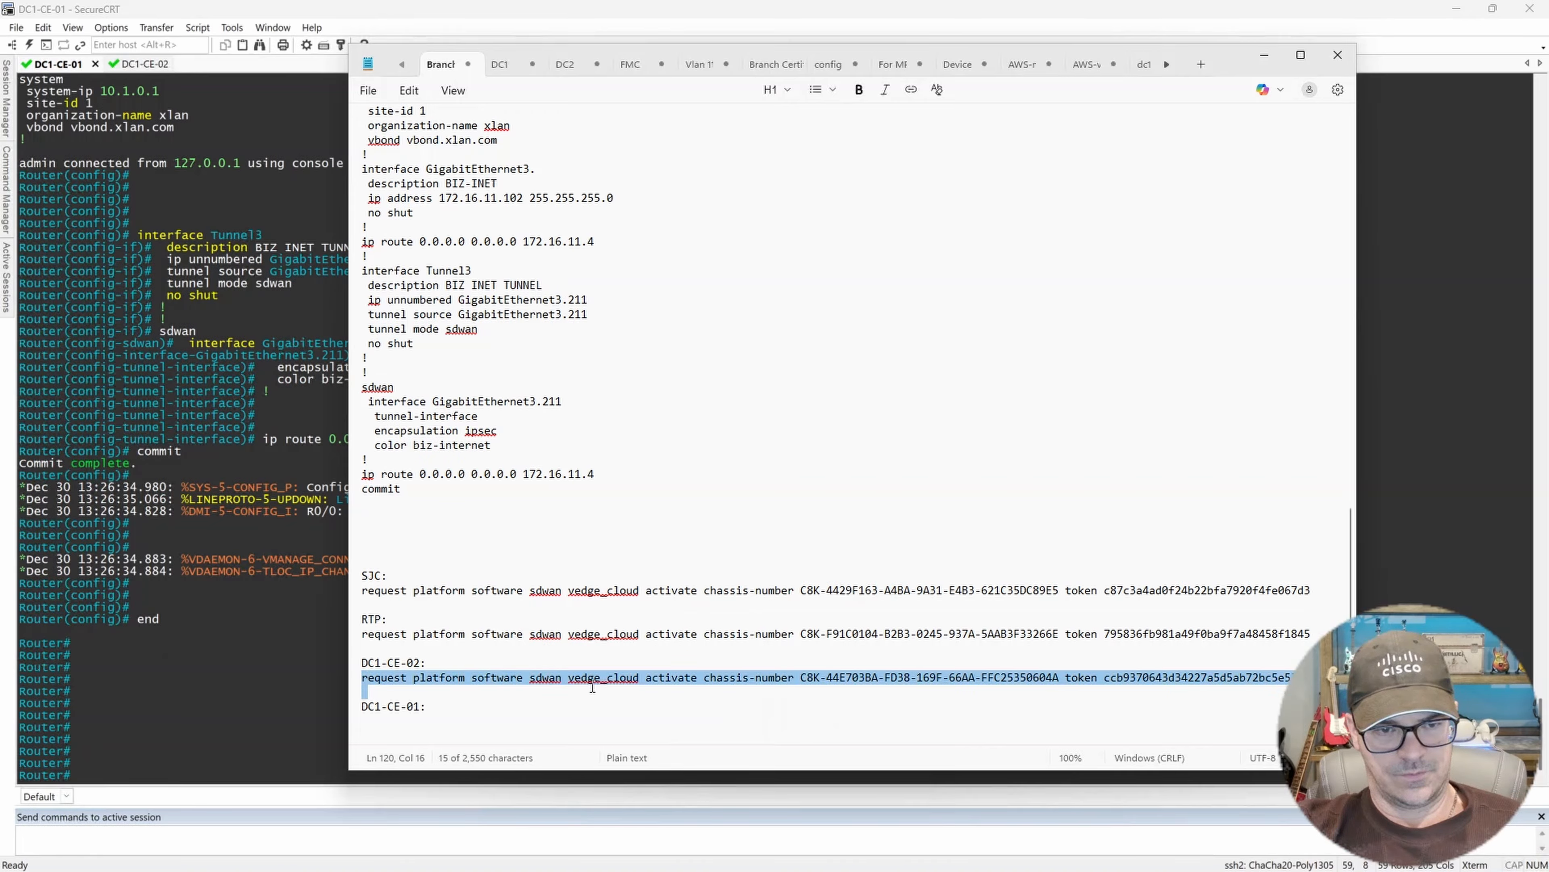
pyautogui.keyDown('shift'); pyautogui.click(796, 679); pyautogui.keyUp('shift')
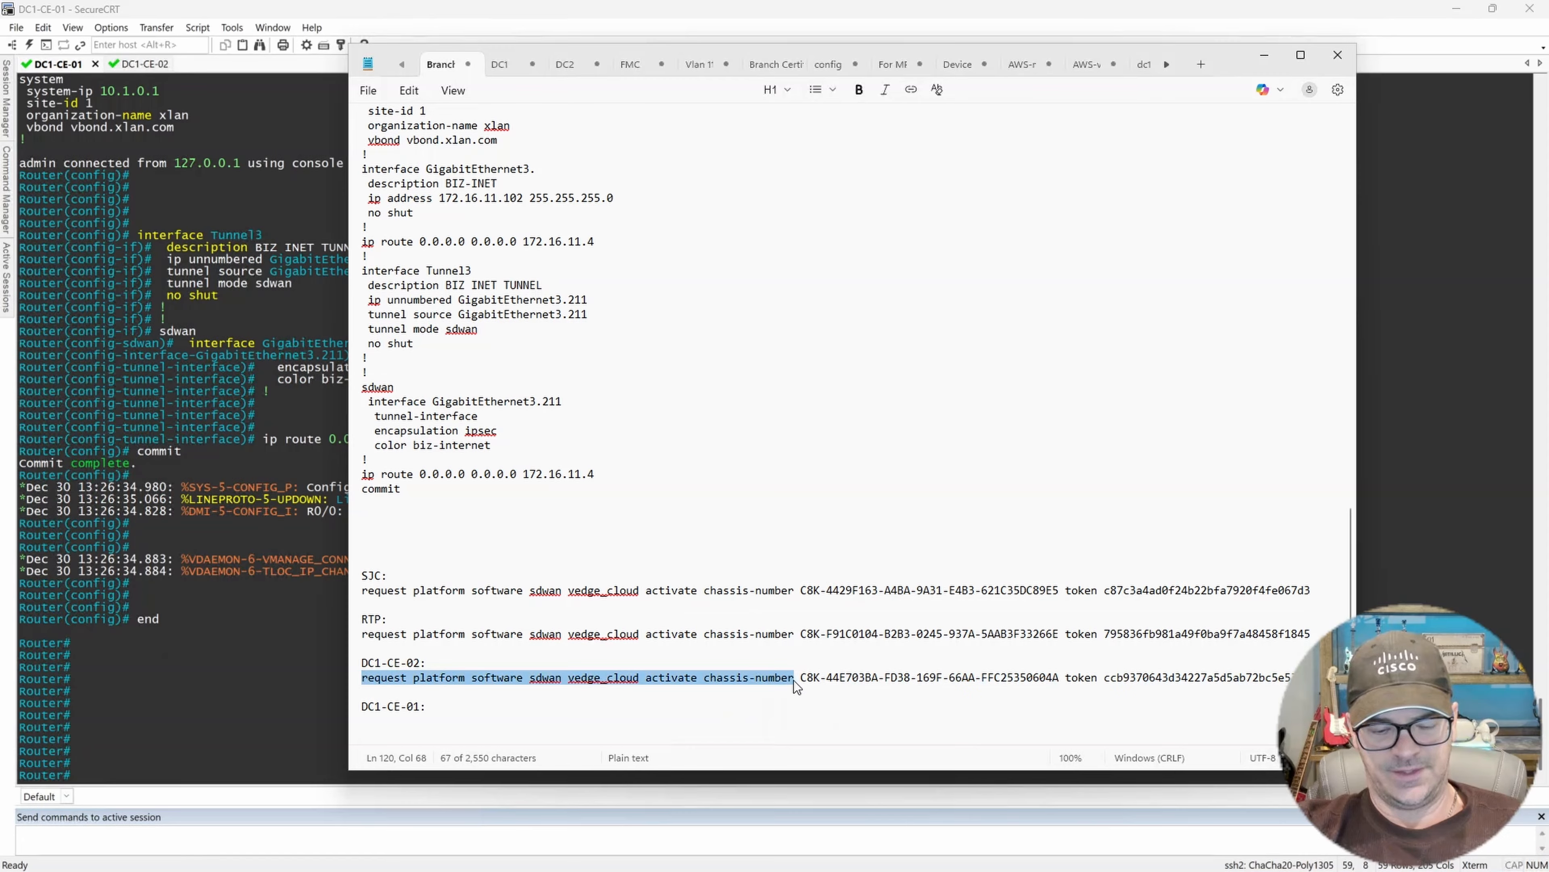
pyautogui.hotkey('ctrl', 'c')
pyautogui.click(472, 723)
pyautogui.press('Return')
pyautogui.hotkey('ctrl', 'v')
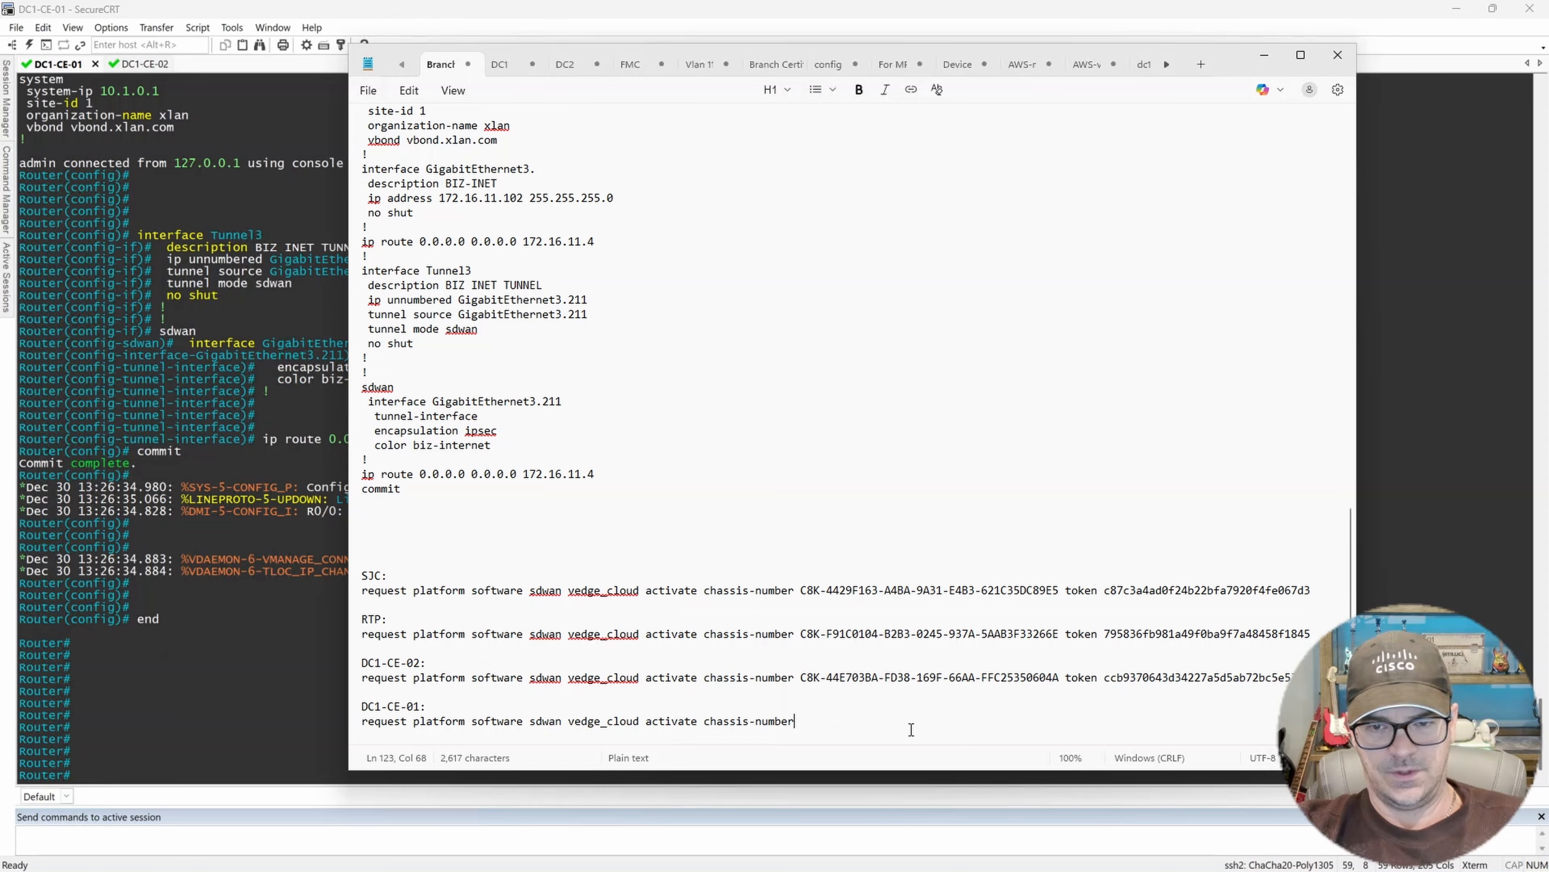
pyautogui.click(1068, 679)
pyautogui.moveTo(1068, 678); pyautogui.dragTo(1098, 678)
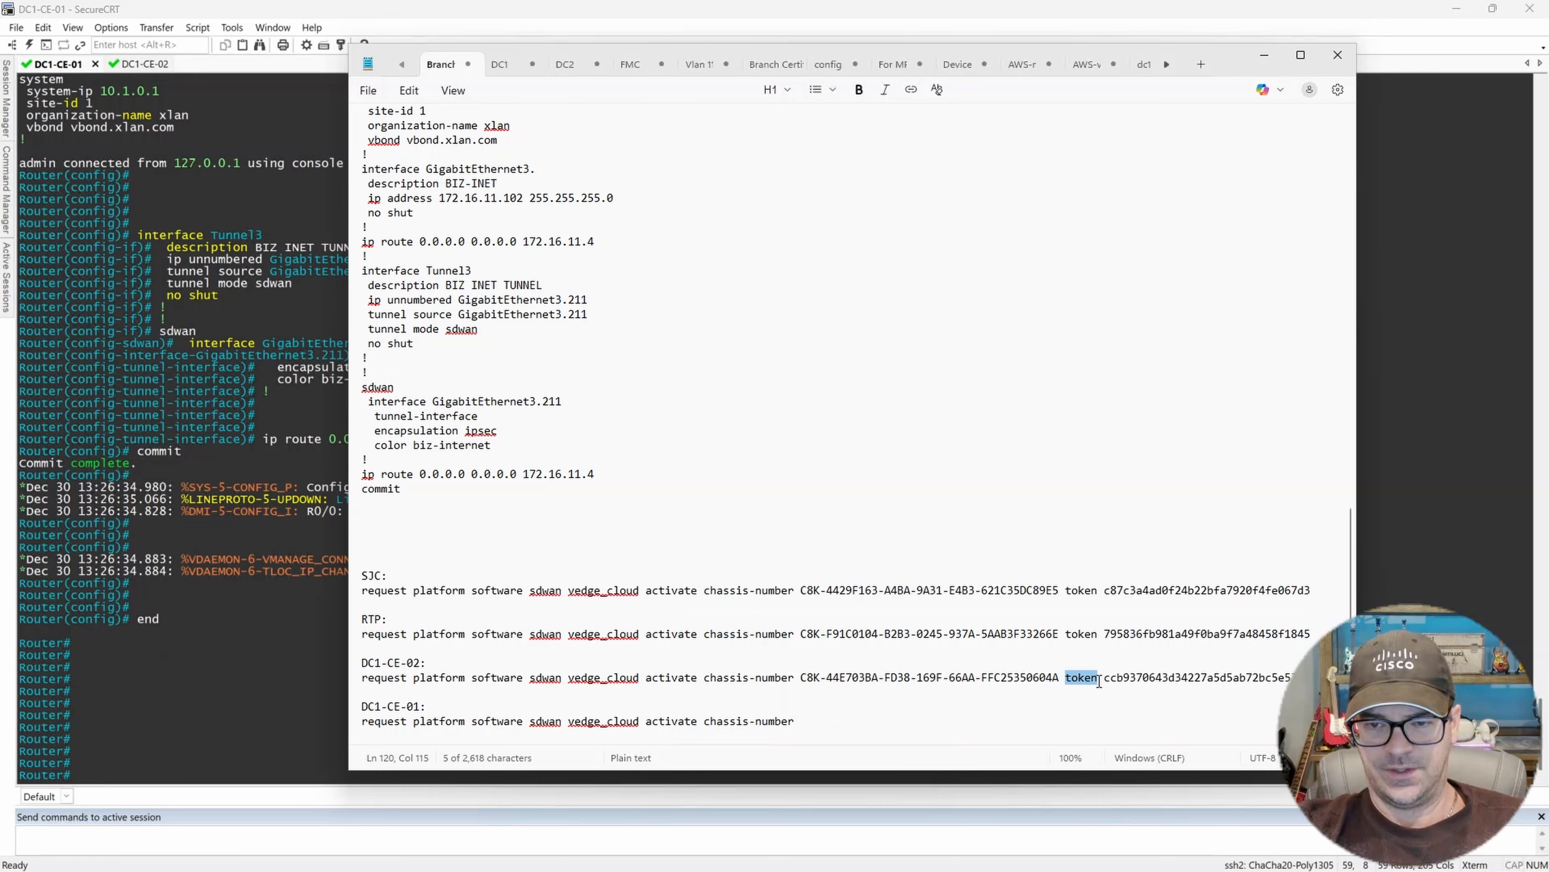
pyautogui.hotkey('ctrl', 'c')
pyautogui.click(856, 720)
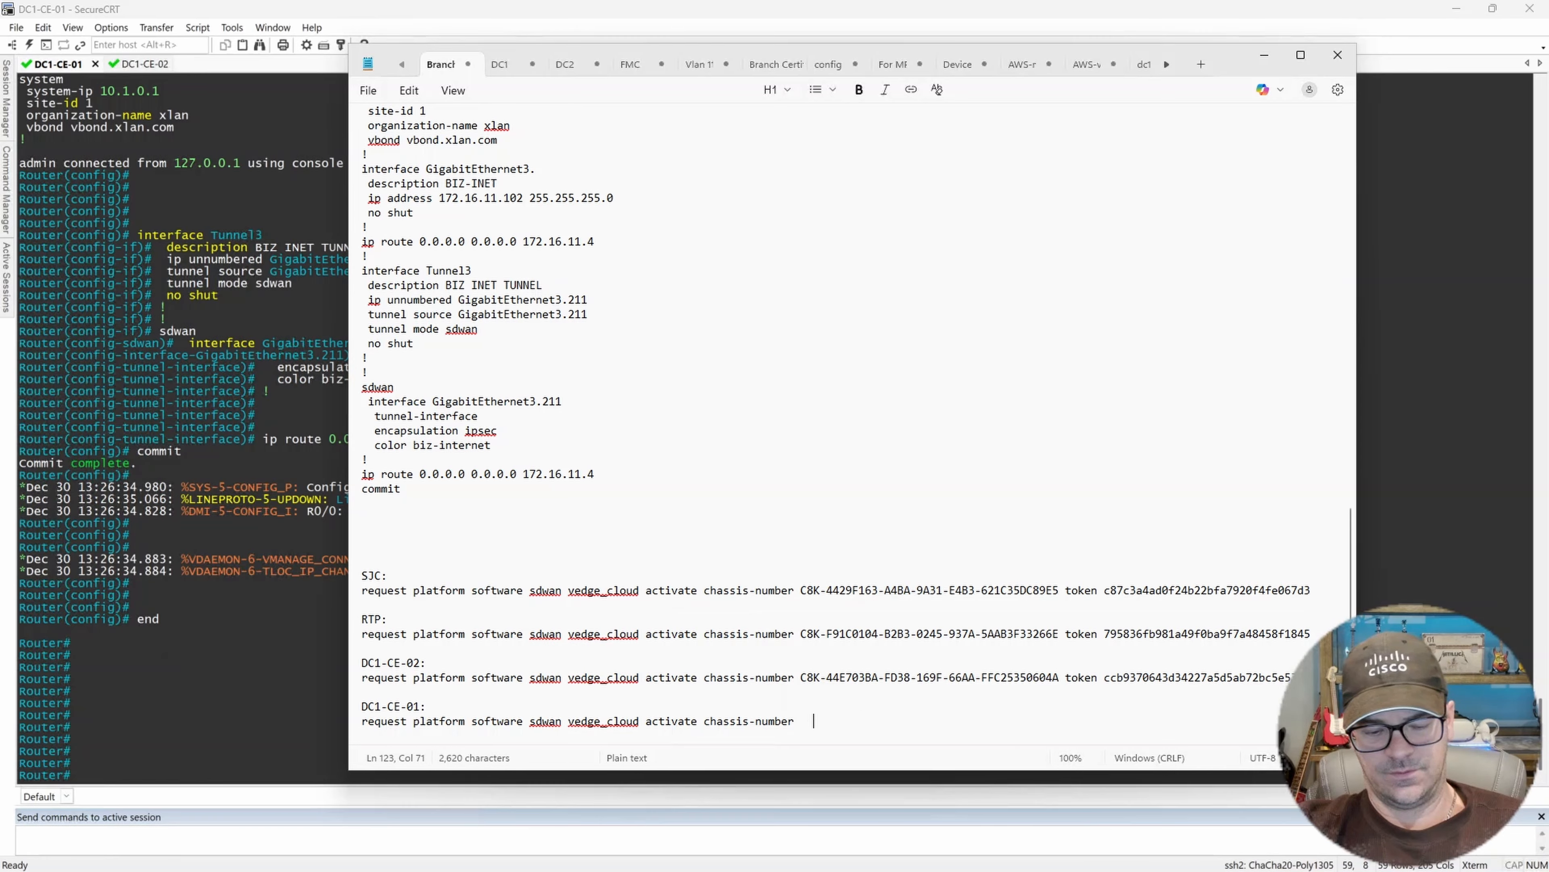
pyautogui.hotkey('ctrl', 'v')
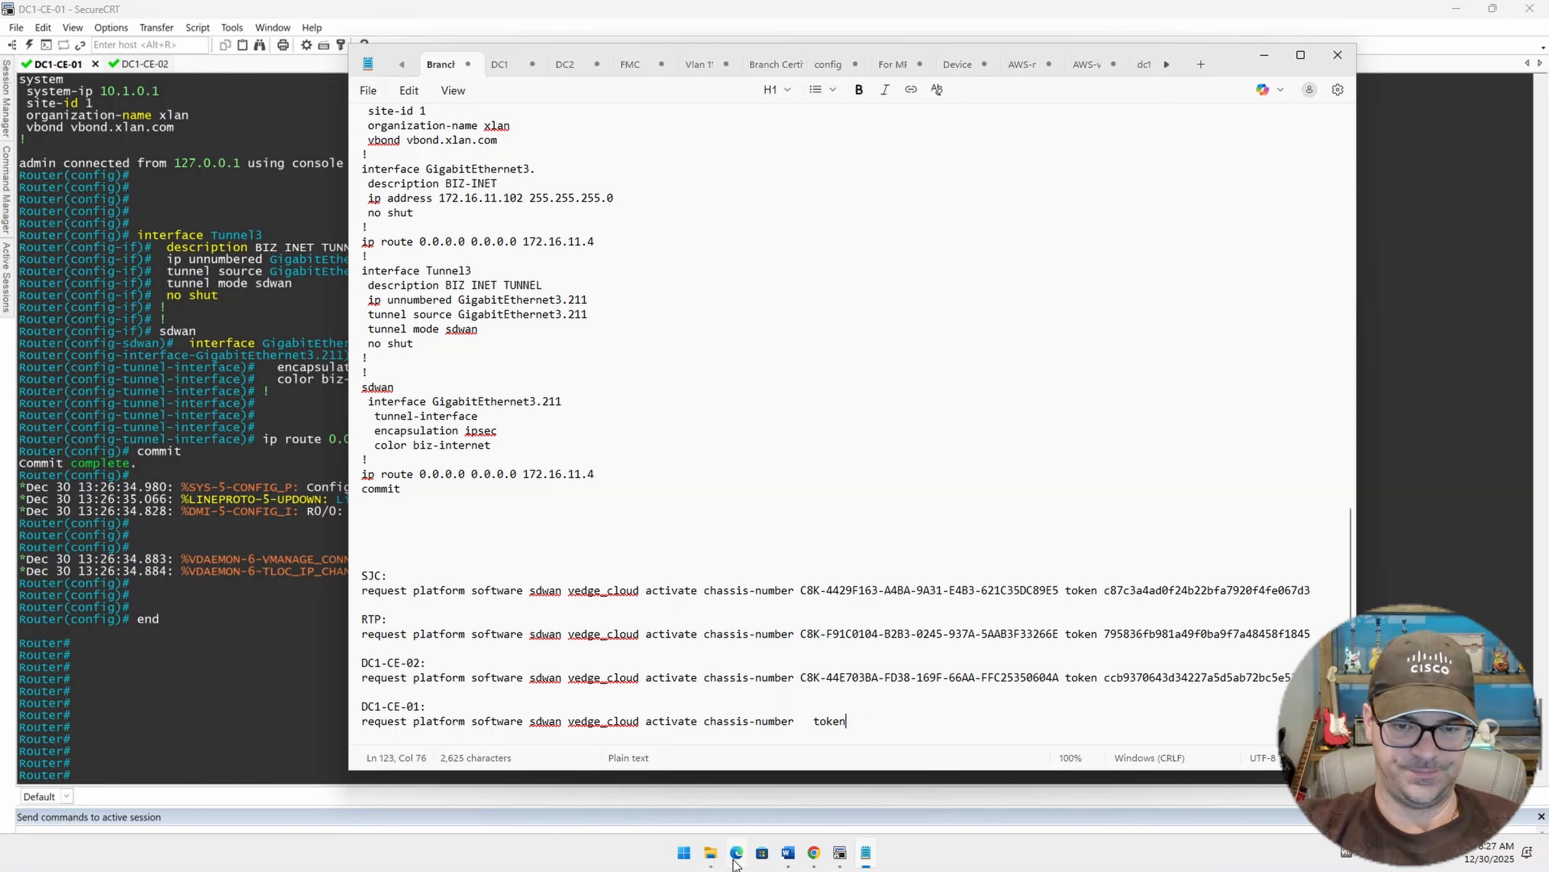
pyautogui.click(814, 857)
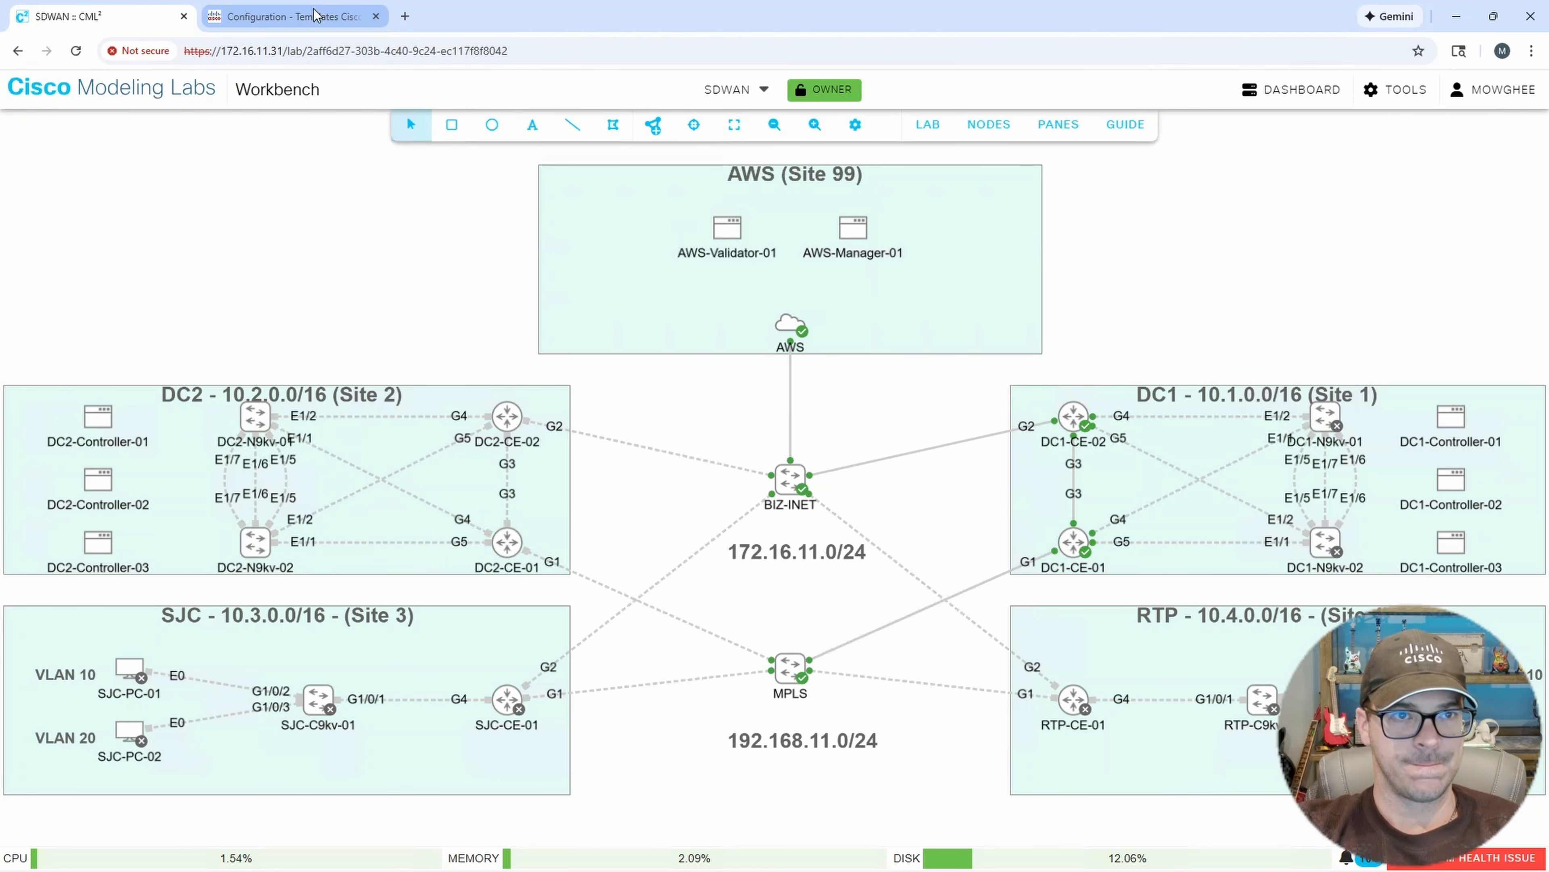
pyautogui.click(287, 17)
pyautogui.moveTo(84, 223)
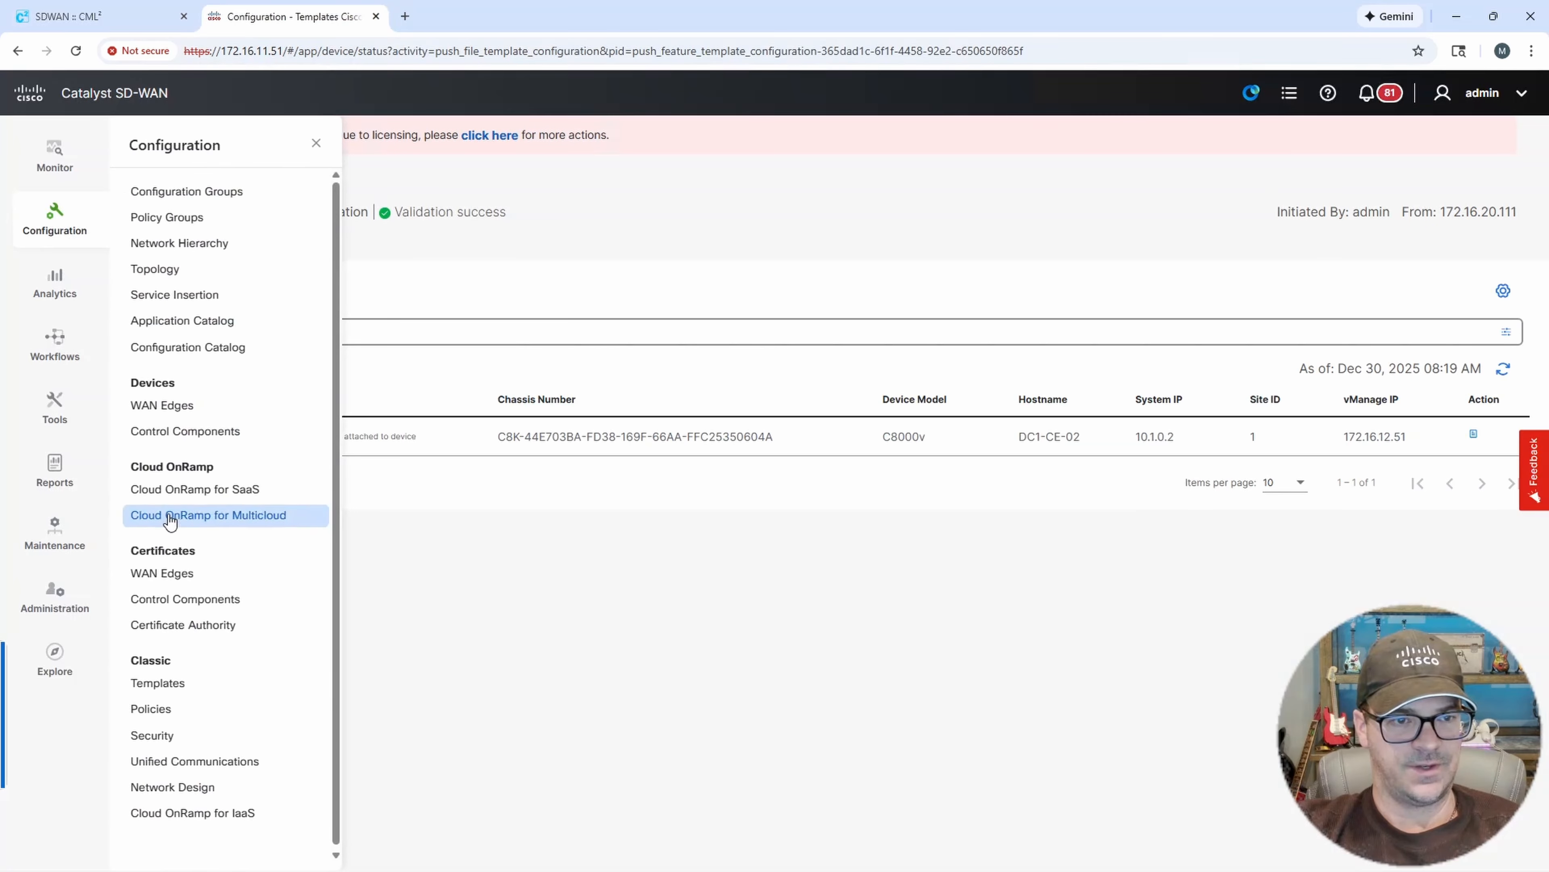
pyautogui.click(174, 417)
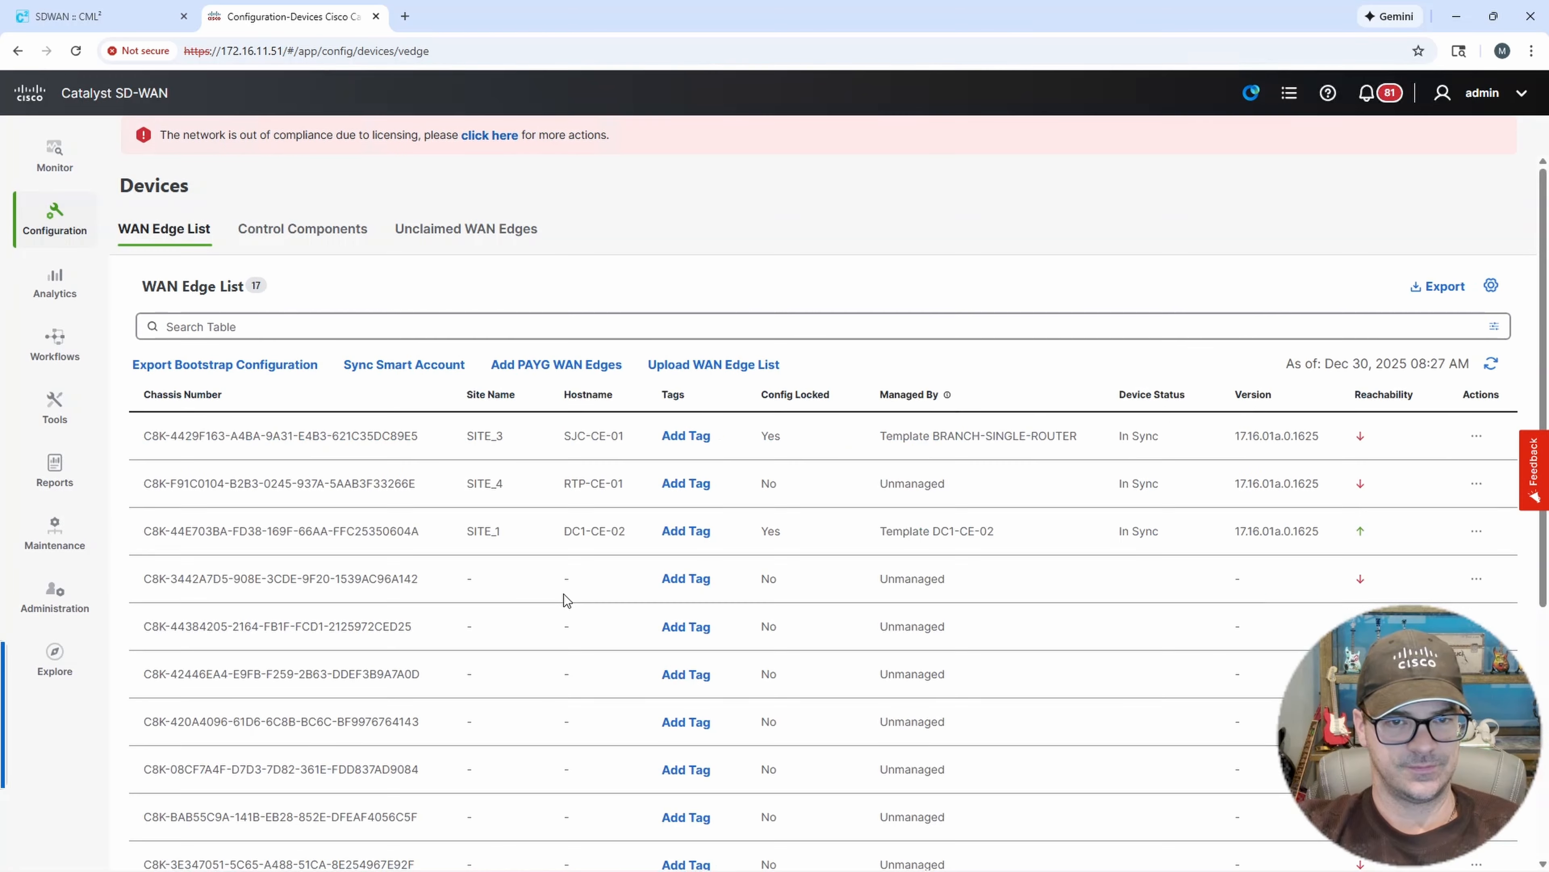
pyautogui.click(54, 220)
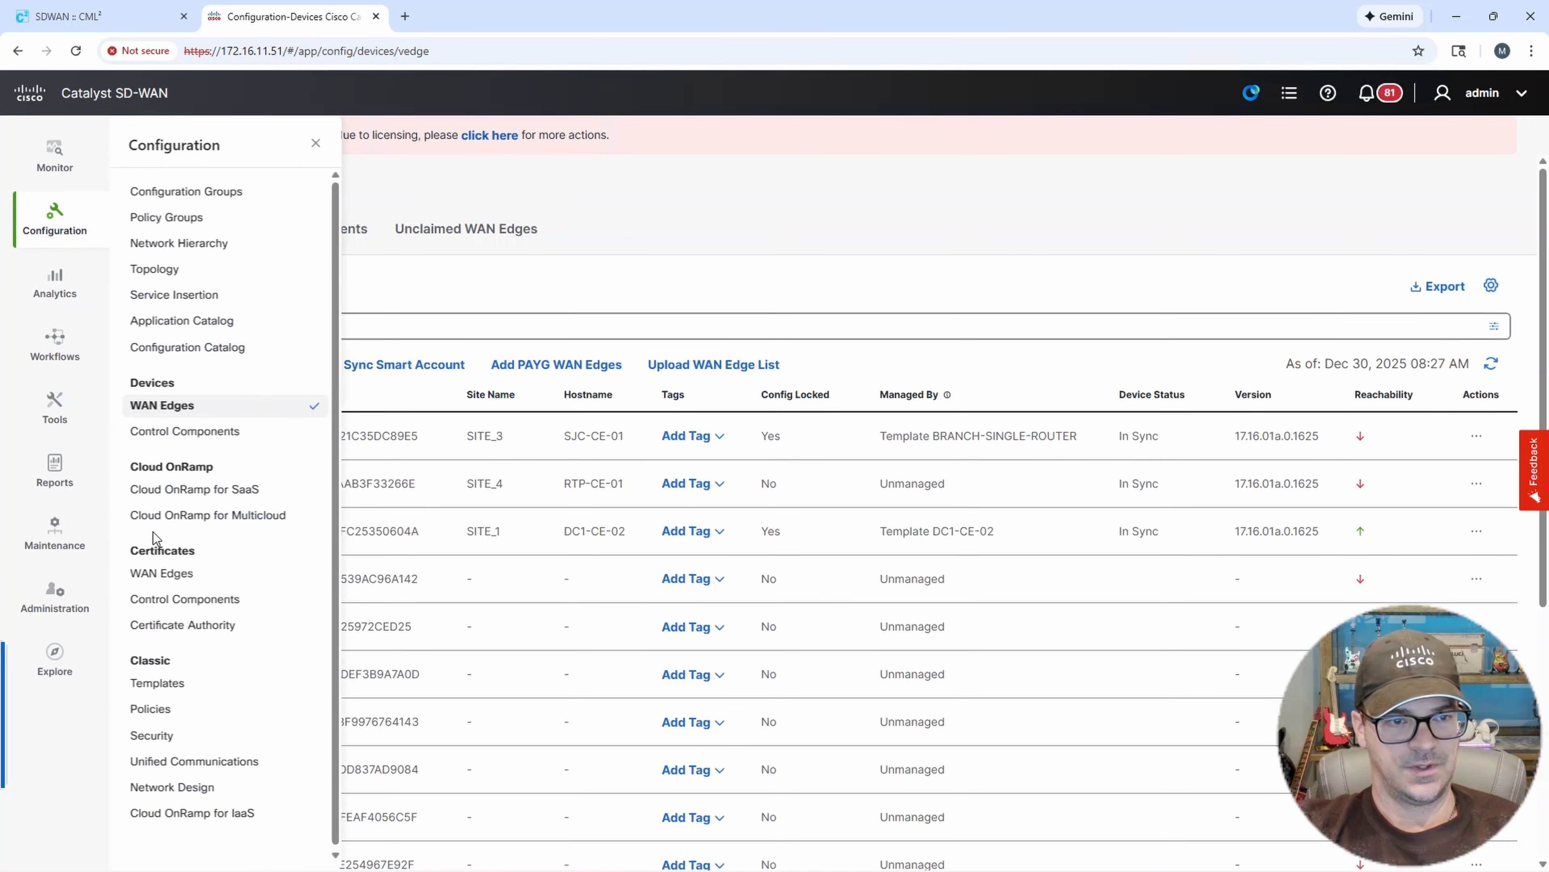
pyautogui.click(212, 600)
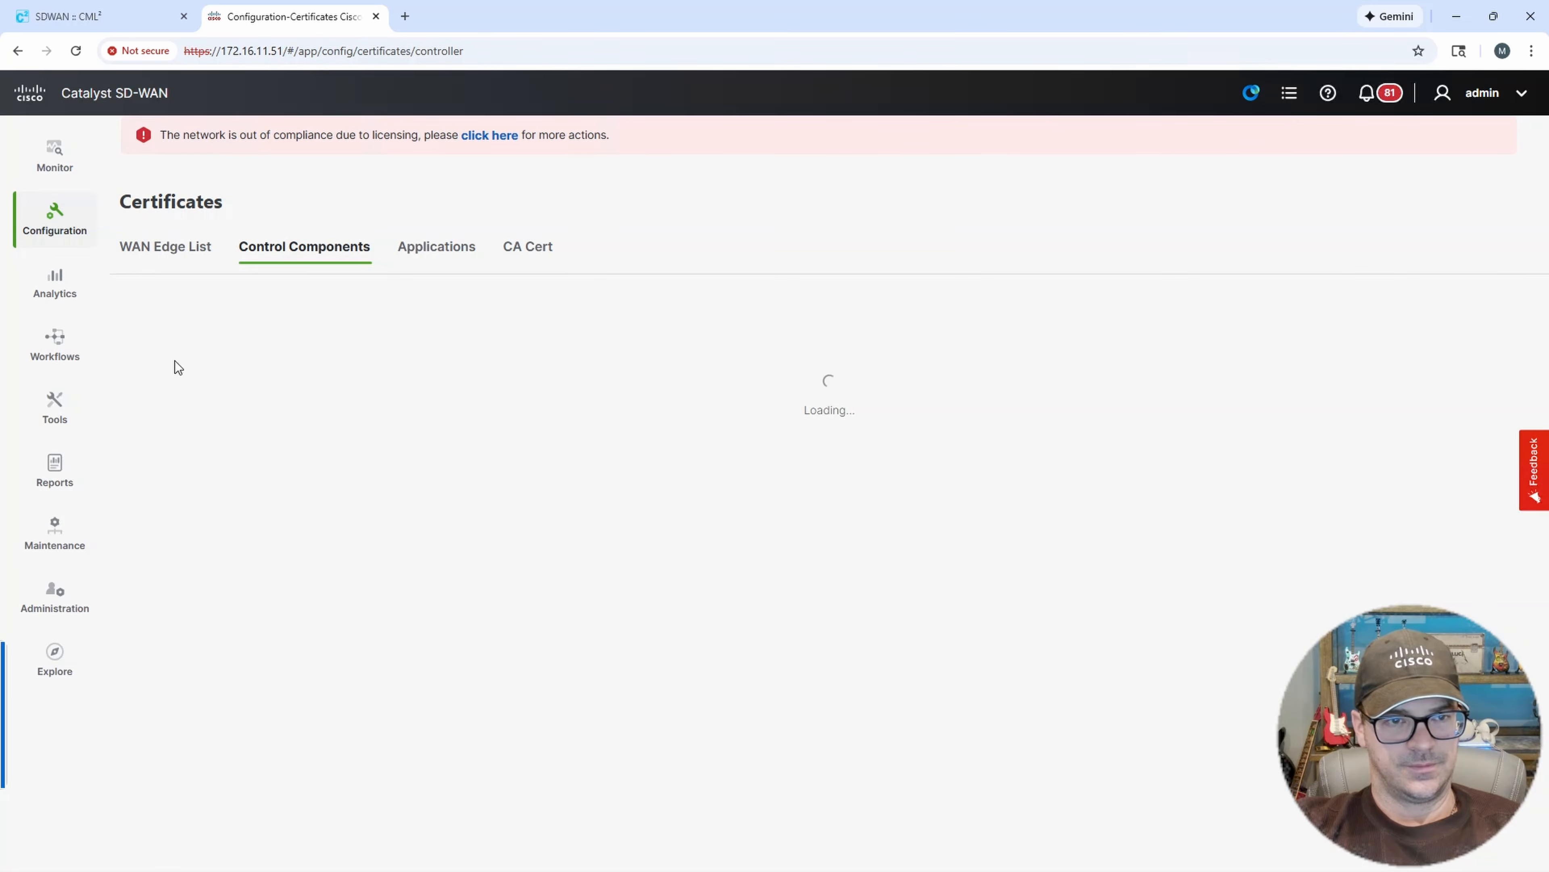
pyautogui.click(164, 247)
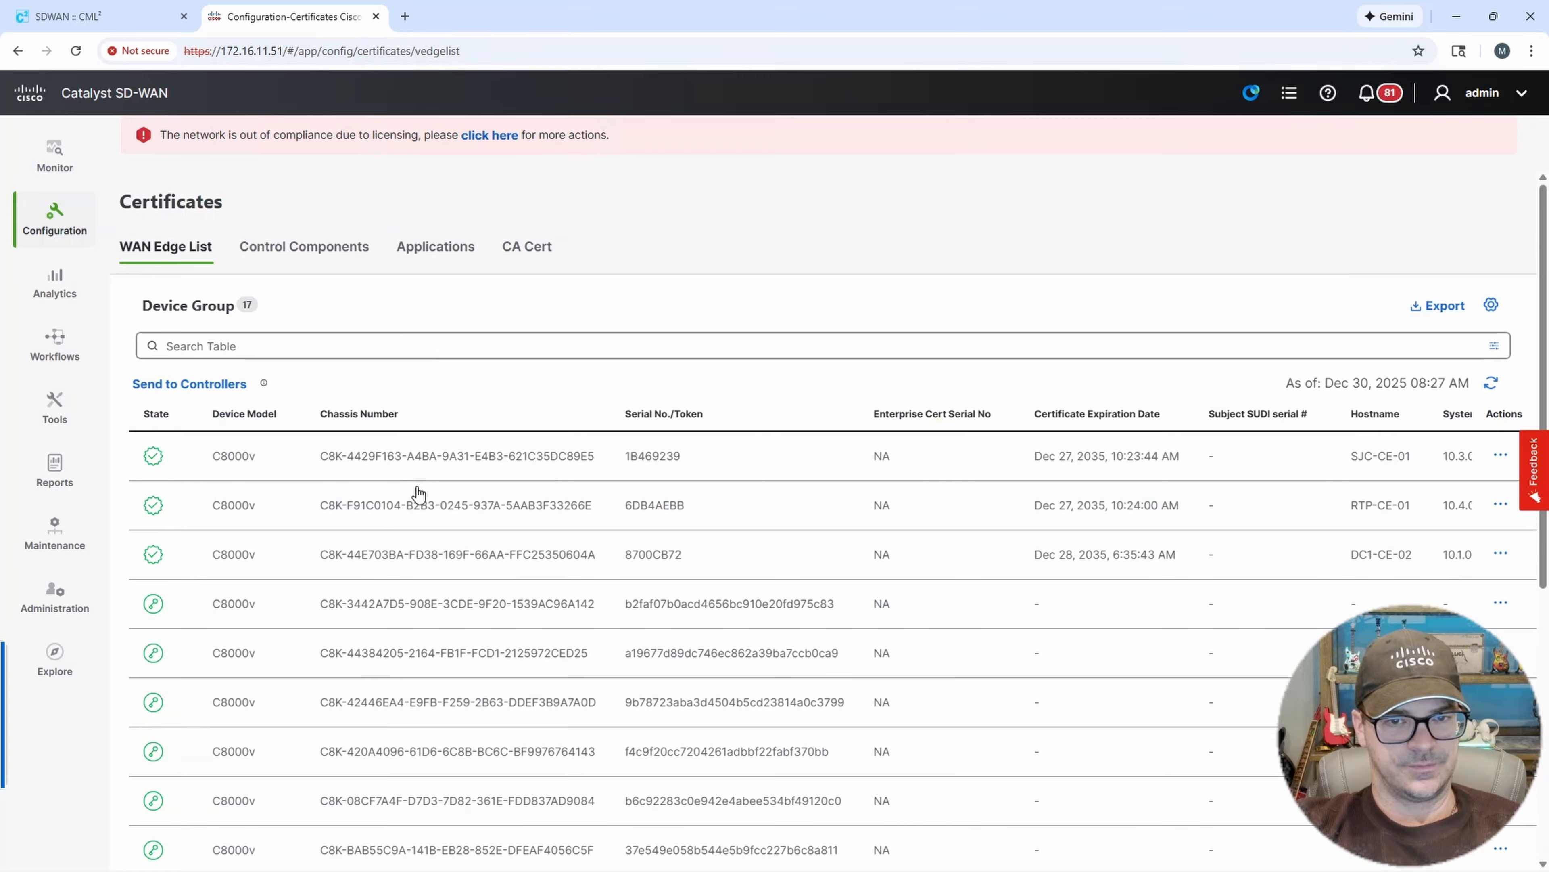
pyautogui.moveTo(322, 610); pyautogui.dragTo(601, 618)
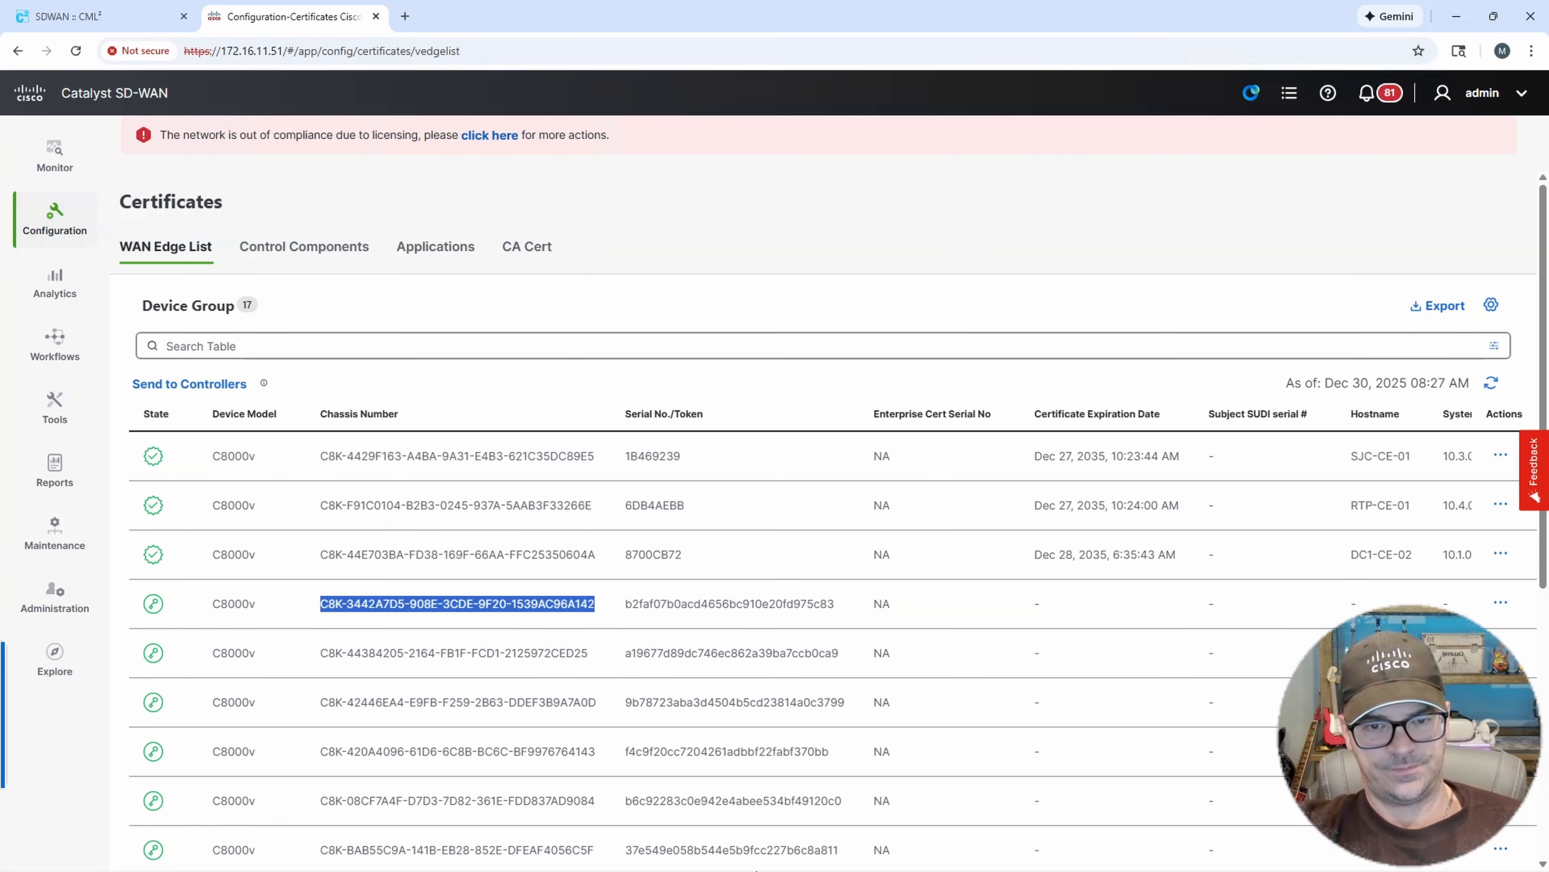
pyautogui.moveTo(809, 870)
pyautogui.click(867, 854)
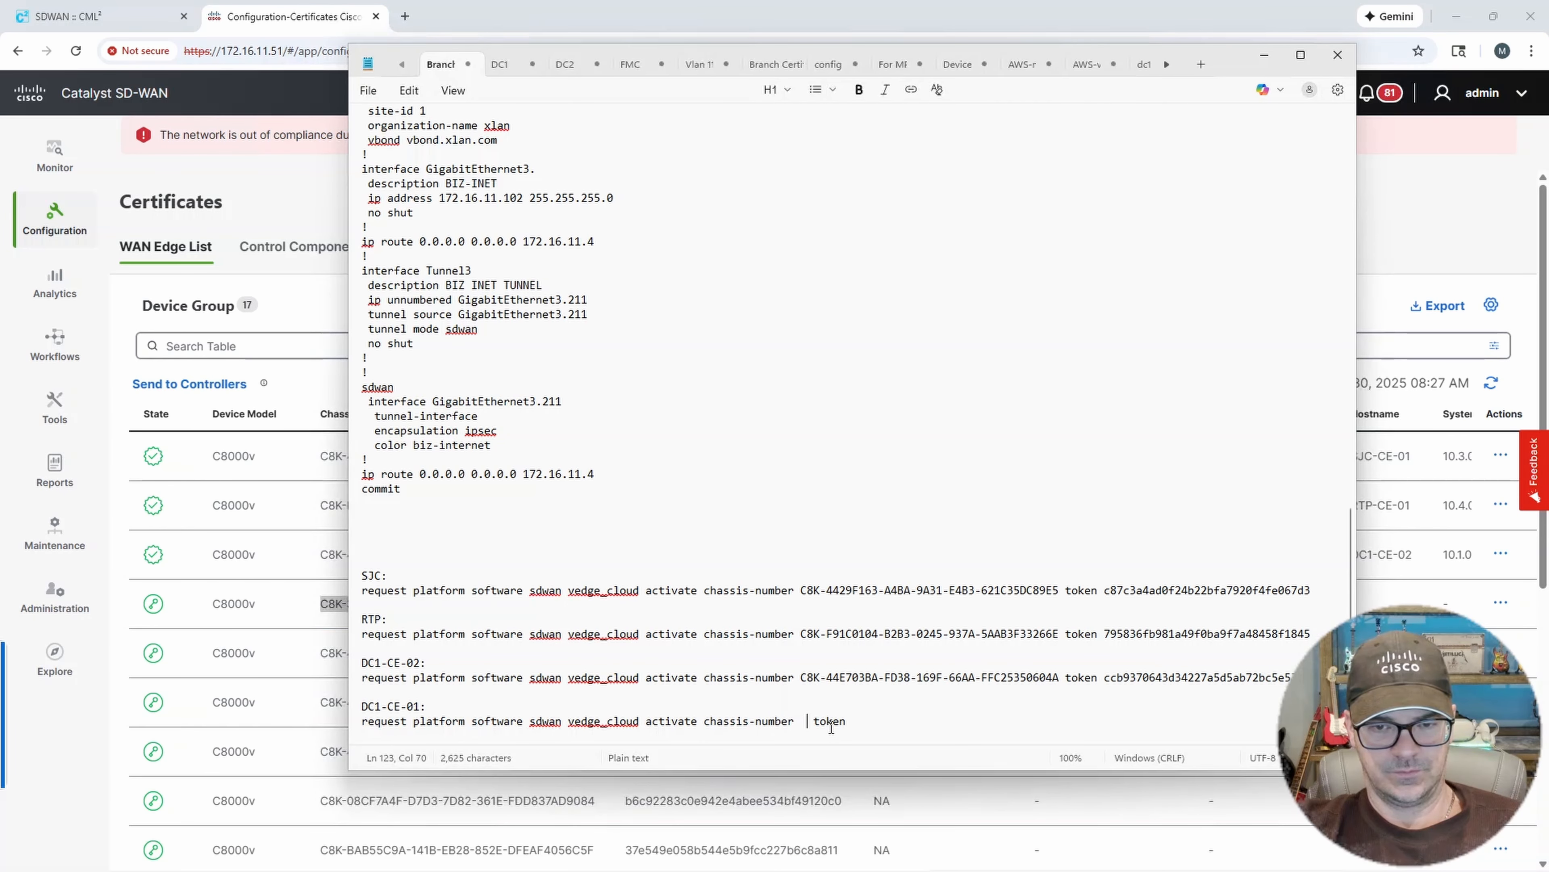
pyautogui.press('BackSpace')
pyautogui.hotkey('ctrl', 'v')
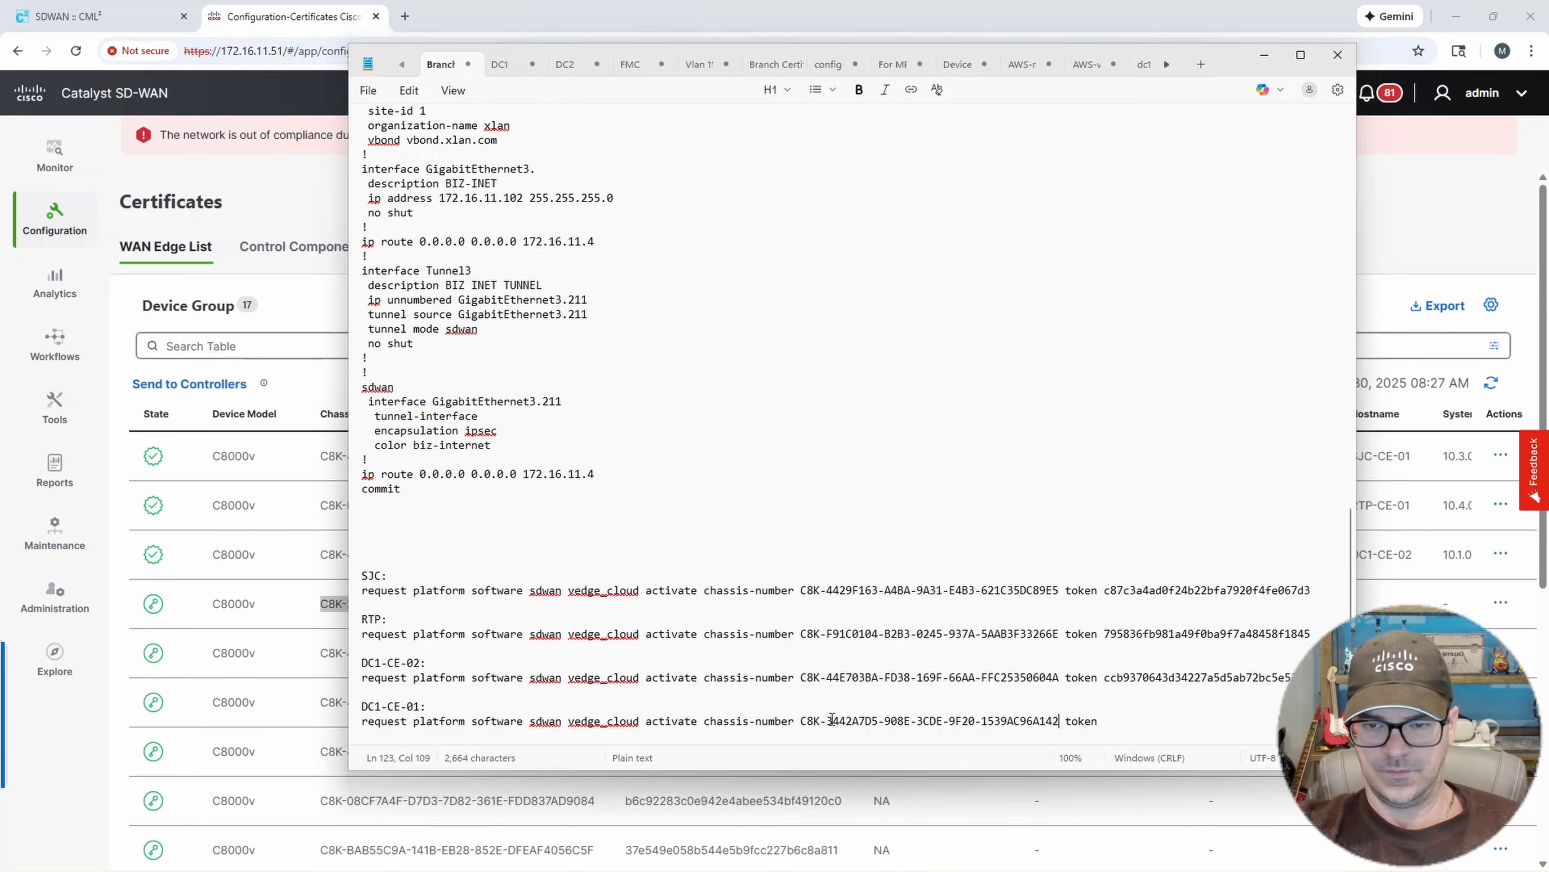
# Copy that device's activation token from the WAN Edge List and paste it after token in the DC1-CE-01 command.
pyautogui.click(44, 771)
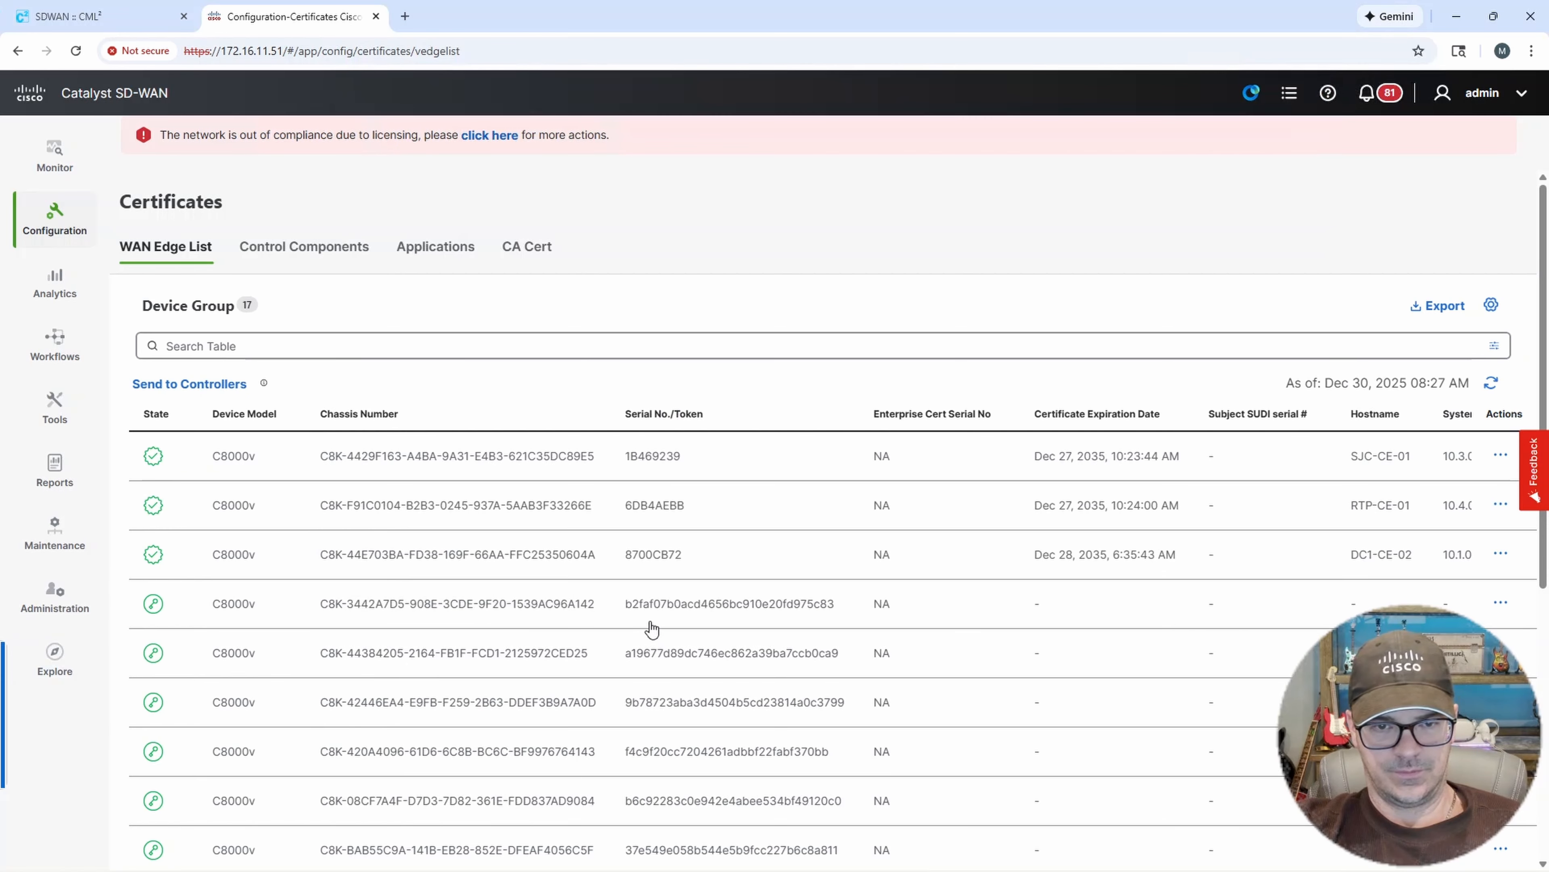
pyautogui.moveTo(625, 604); pyautogui.dragTo(836, 609)
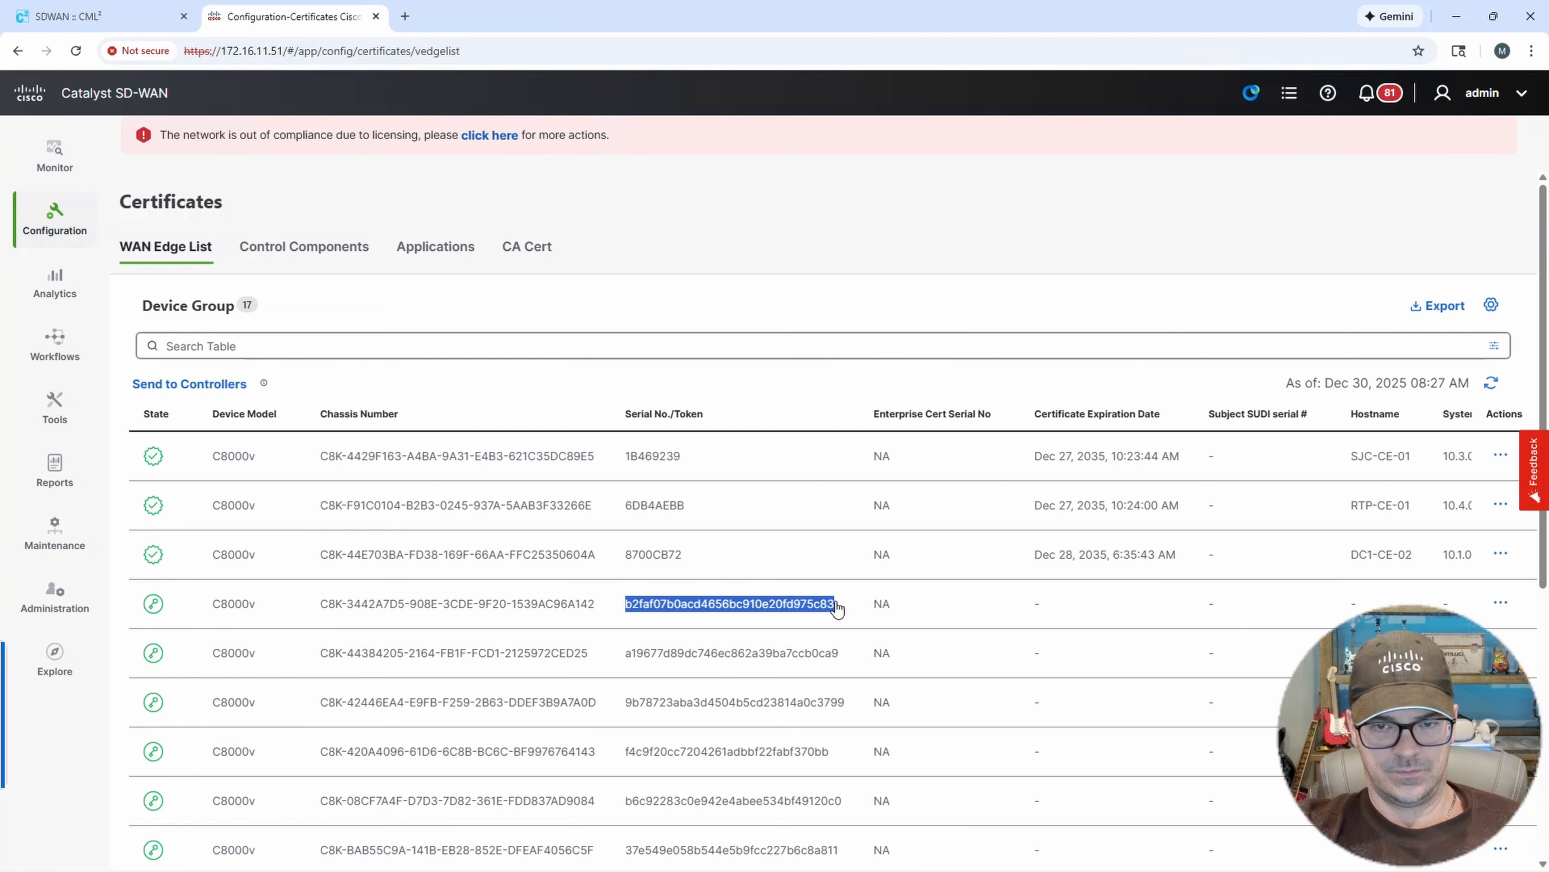
pyautogui.click(867, 855)
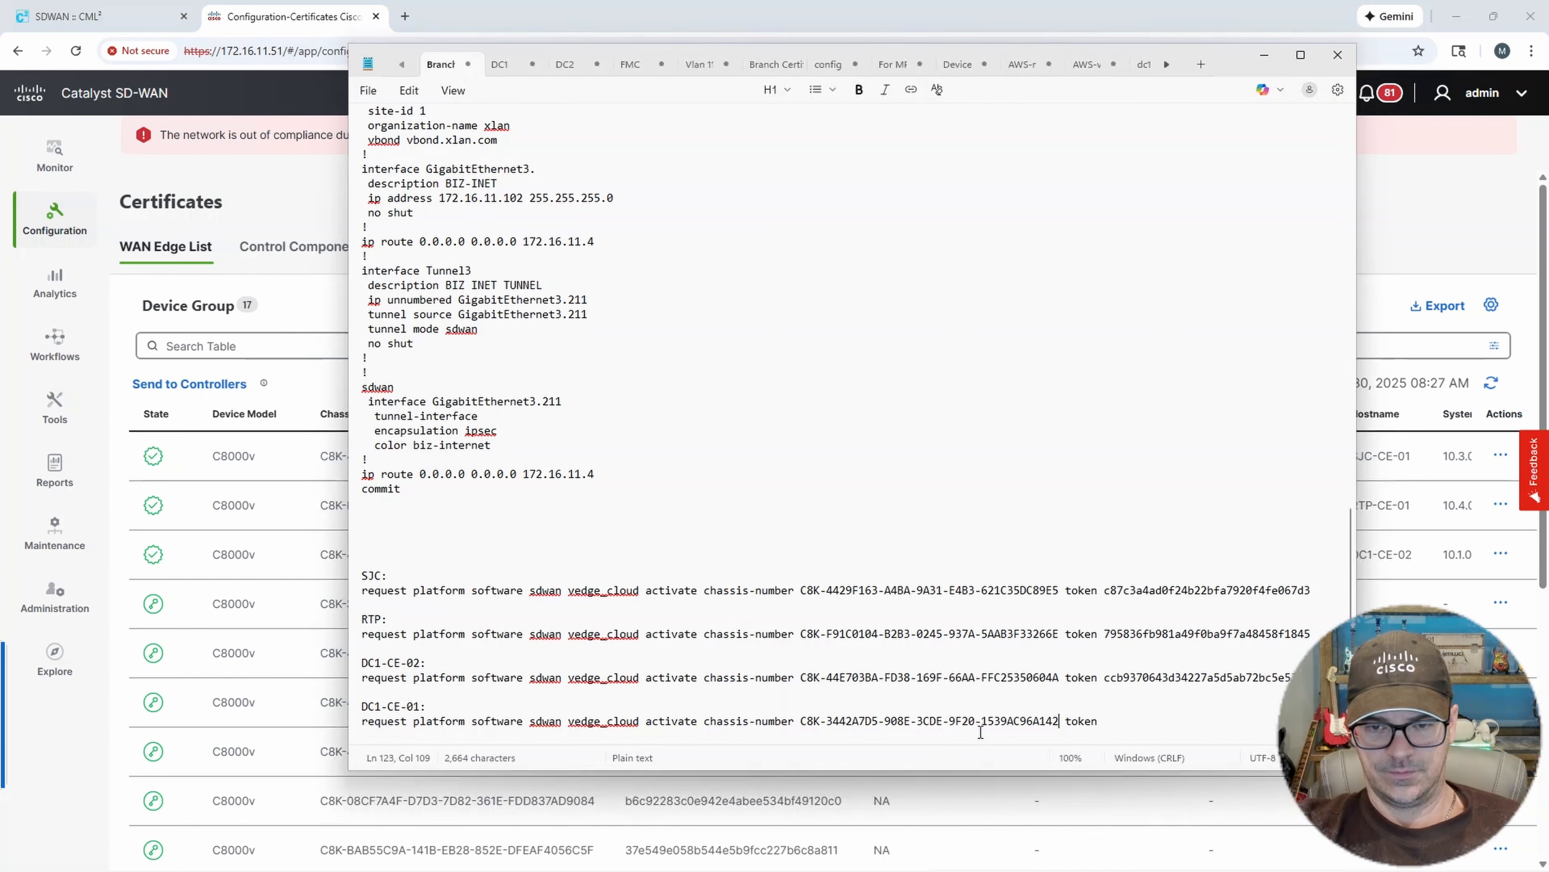
pyautogui.click(1107, 722)
pyautogui.hotkey('ctrl', 'v')
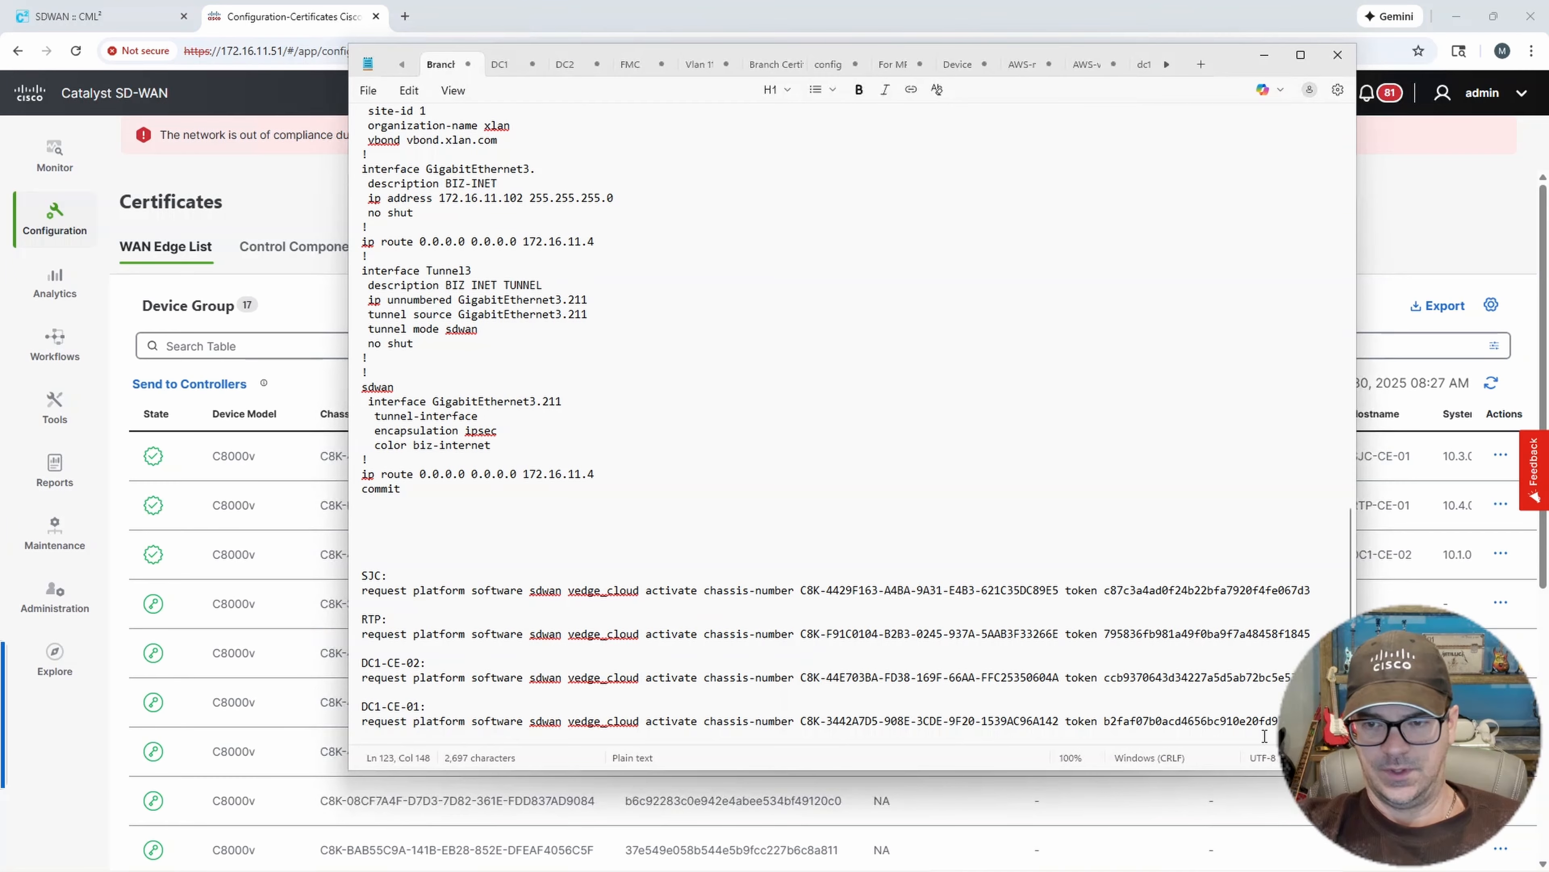
# Copy the complete DC1-CE-01 activation command and return to the DC1-CE-01 terminal.
pyautogui.moveTo(1311, 722); pyautogui.dragTo(359, 724)
pyautogui.rightClick(380, 724)
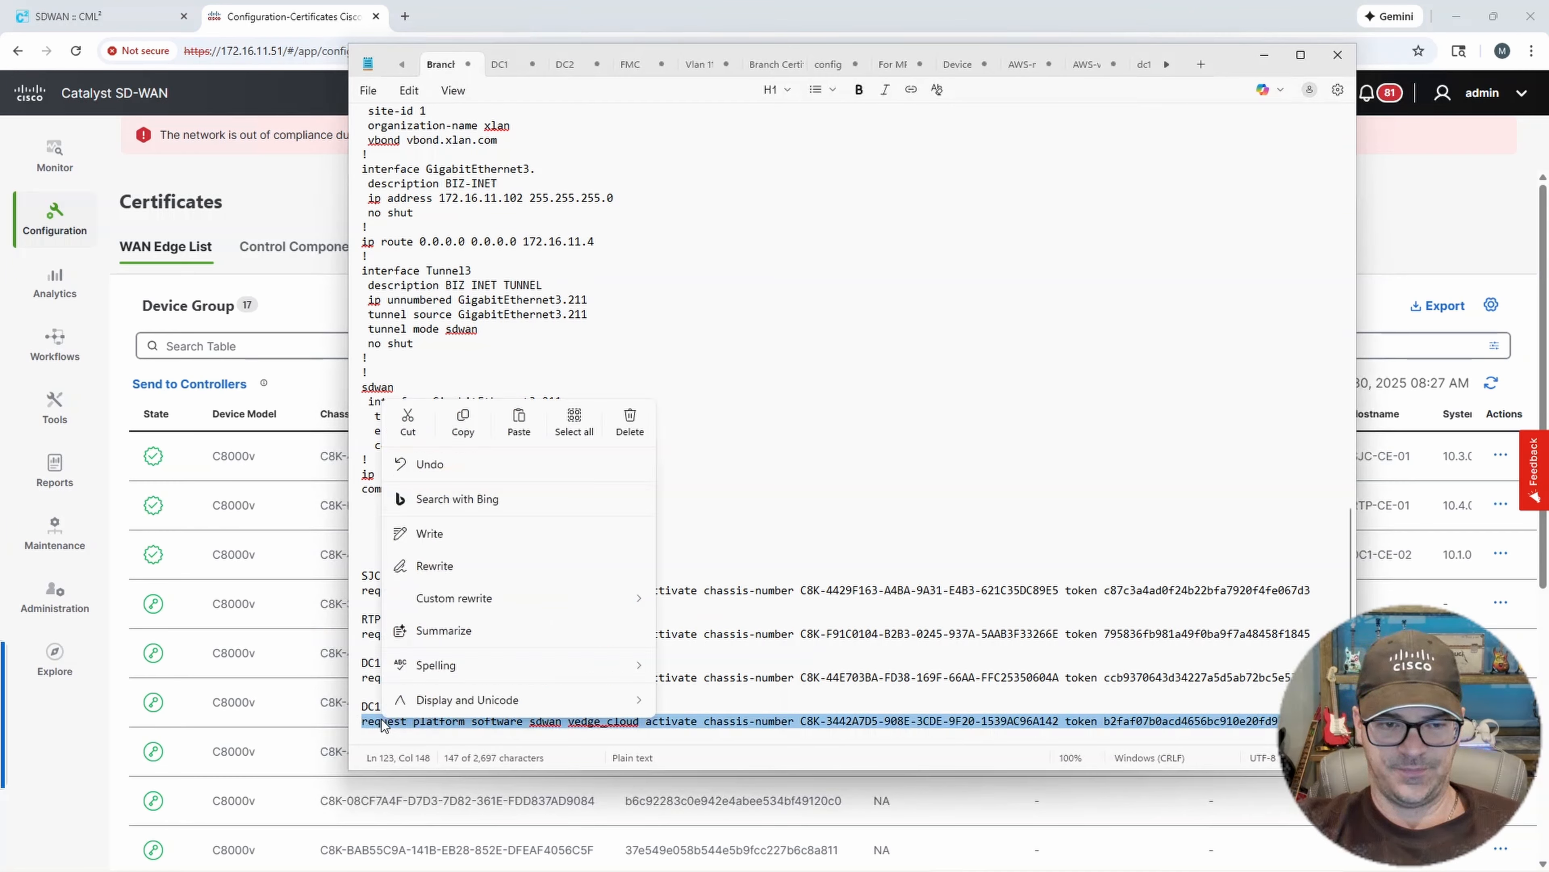
pyautogui.click(466, 419)
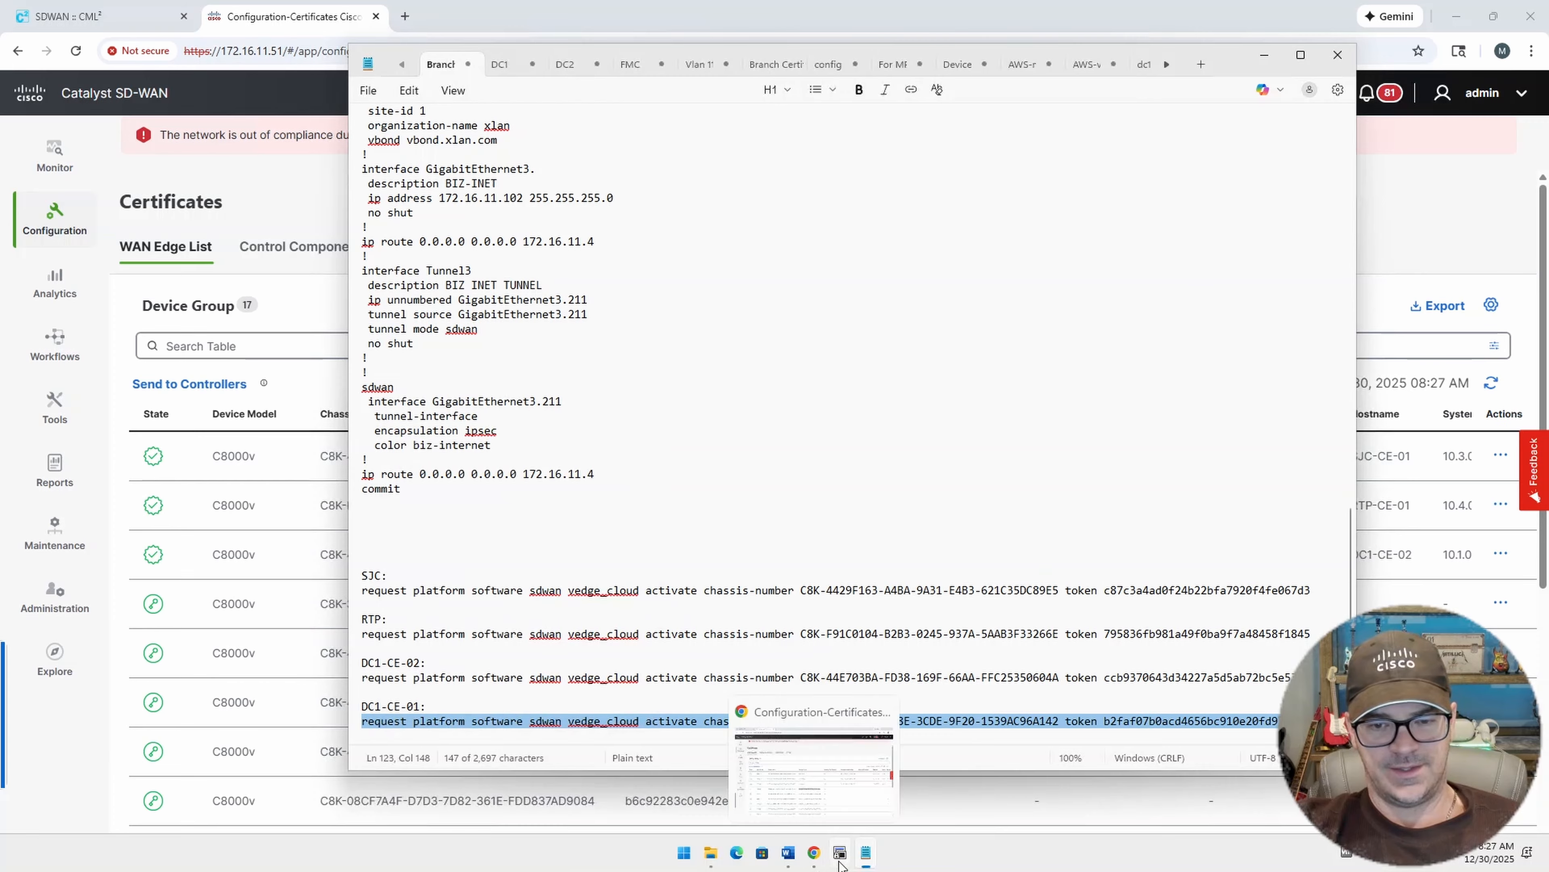
pyautogui.click(840, 852)
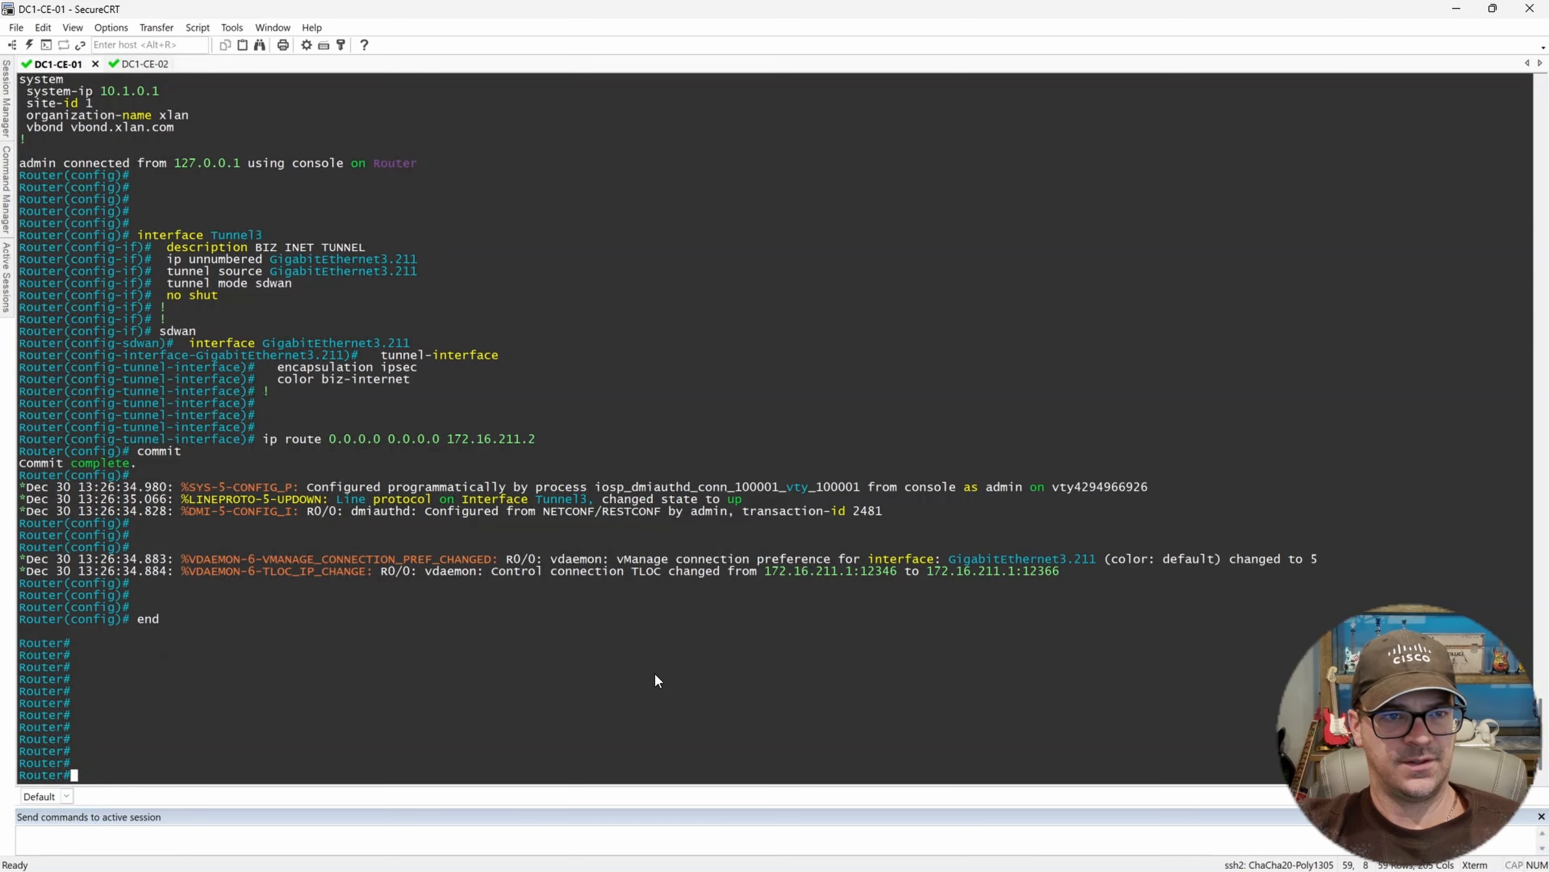
# Paste and run the activation command with the chassis number and token in the DC1-CE-01 terminal.
pyautogui.press('Return')
pyautogui.press('Return')
pyautogui.press('Return')
pyautogui.press('Return')
pyautogui.press('Return')
pyautogui.press('Return')
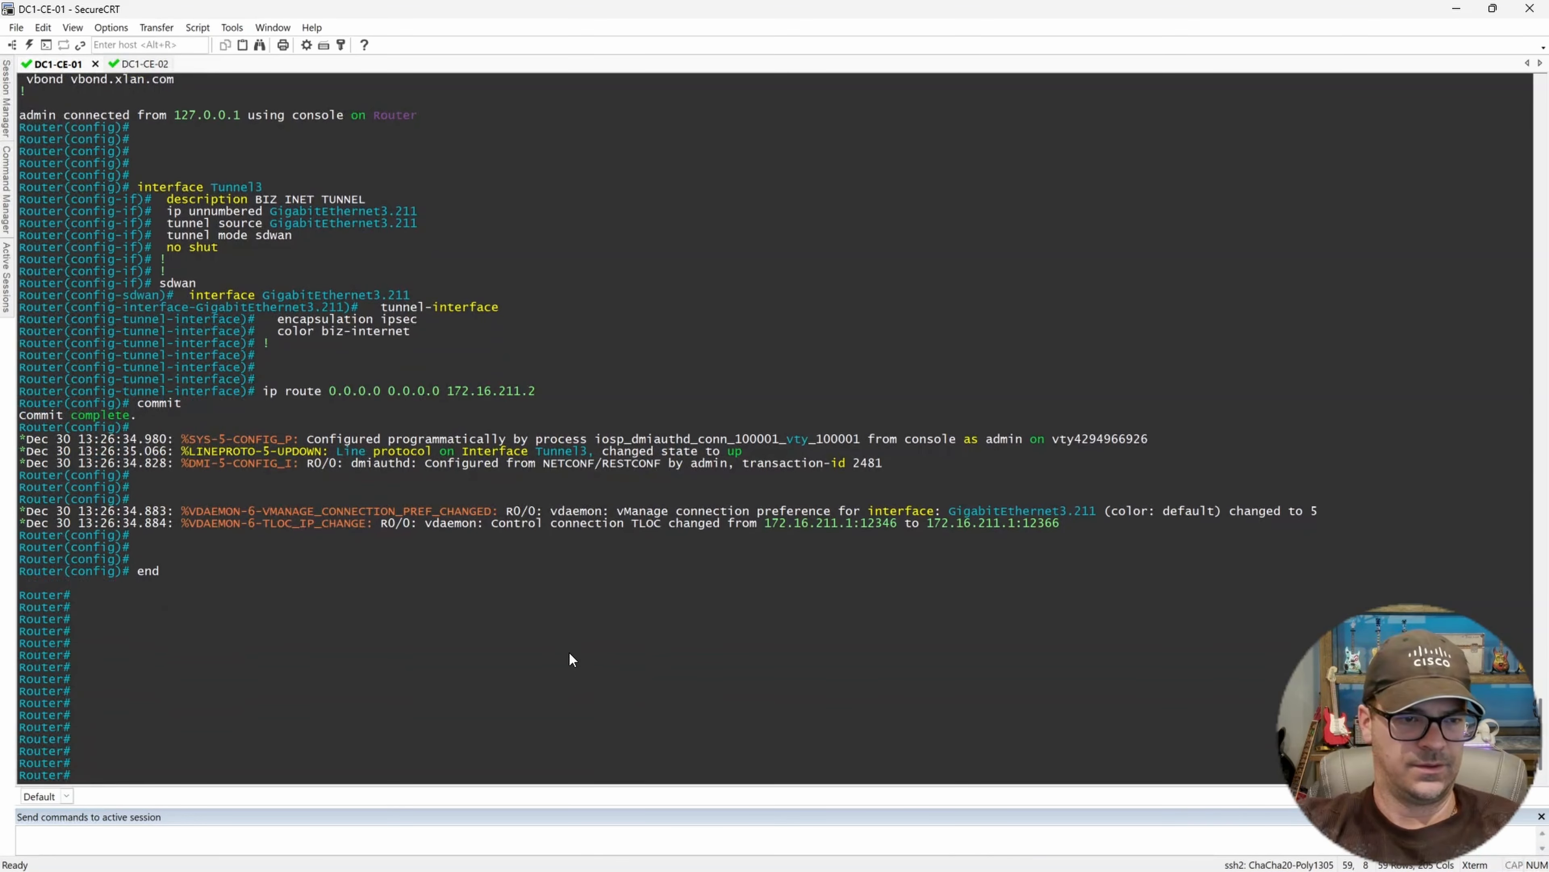
pyautogui.hotkey('ctrl', 'v')
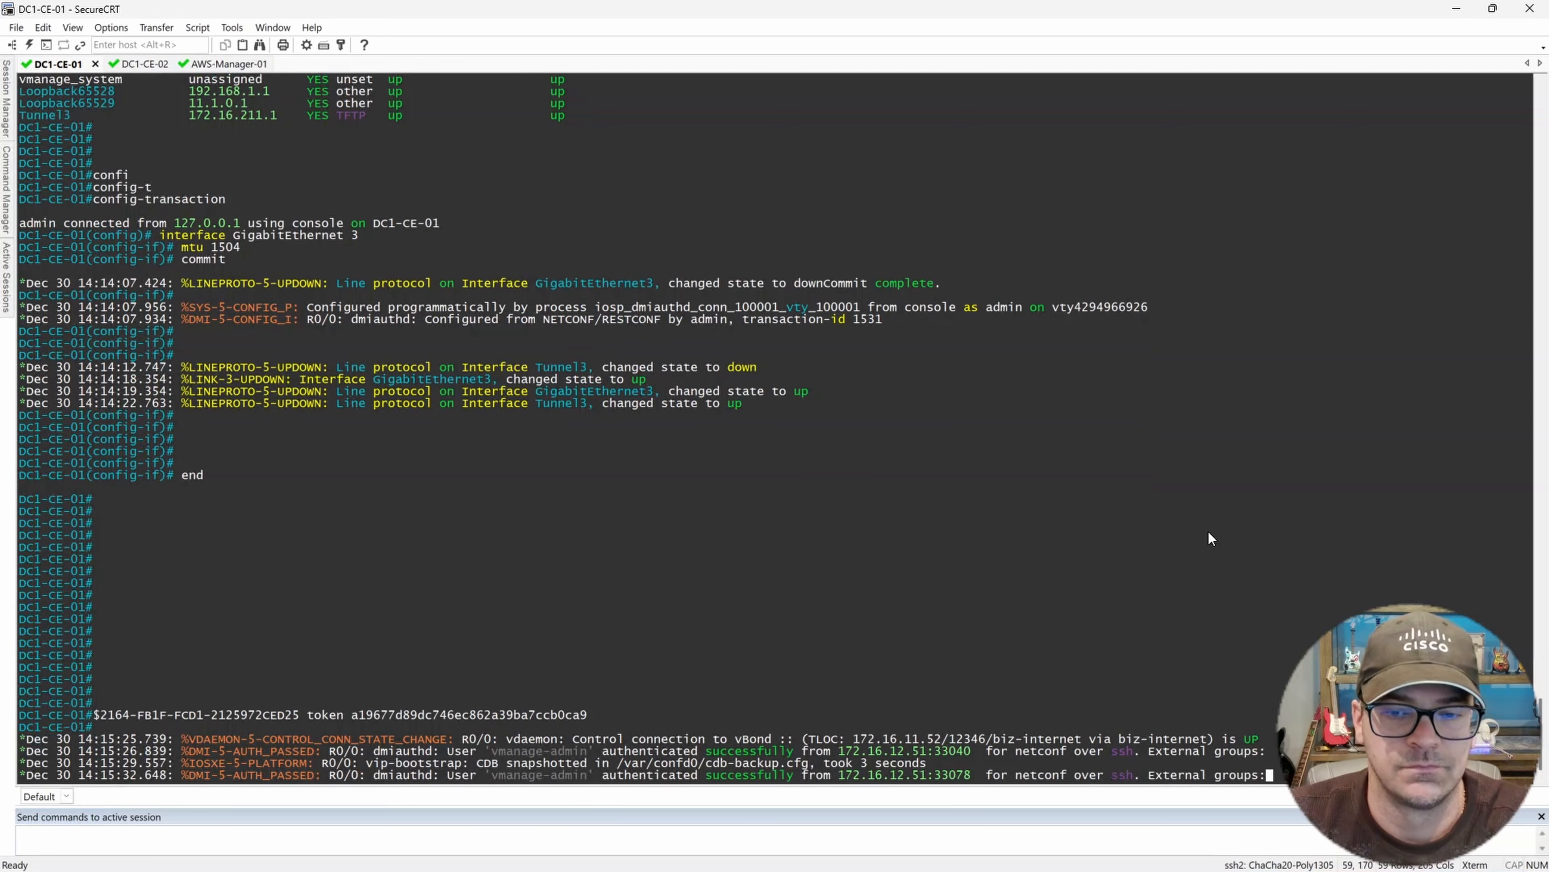
pyautogui.press('Return')
pyautogui.press('Return')
pyautogui.press('Return')
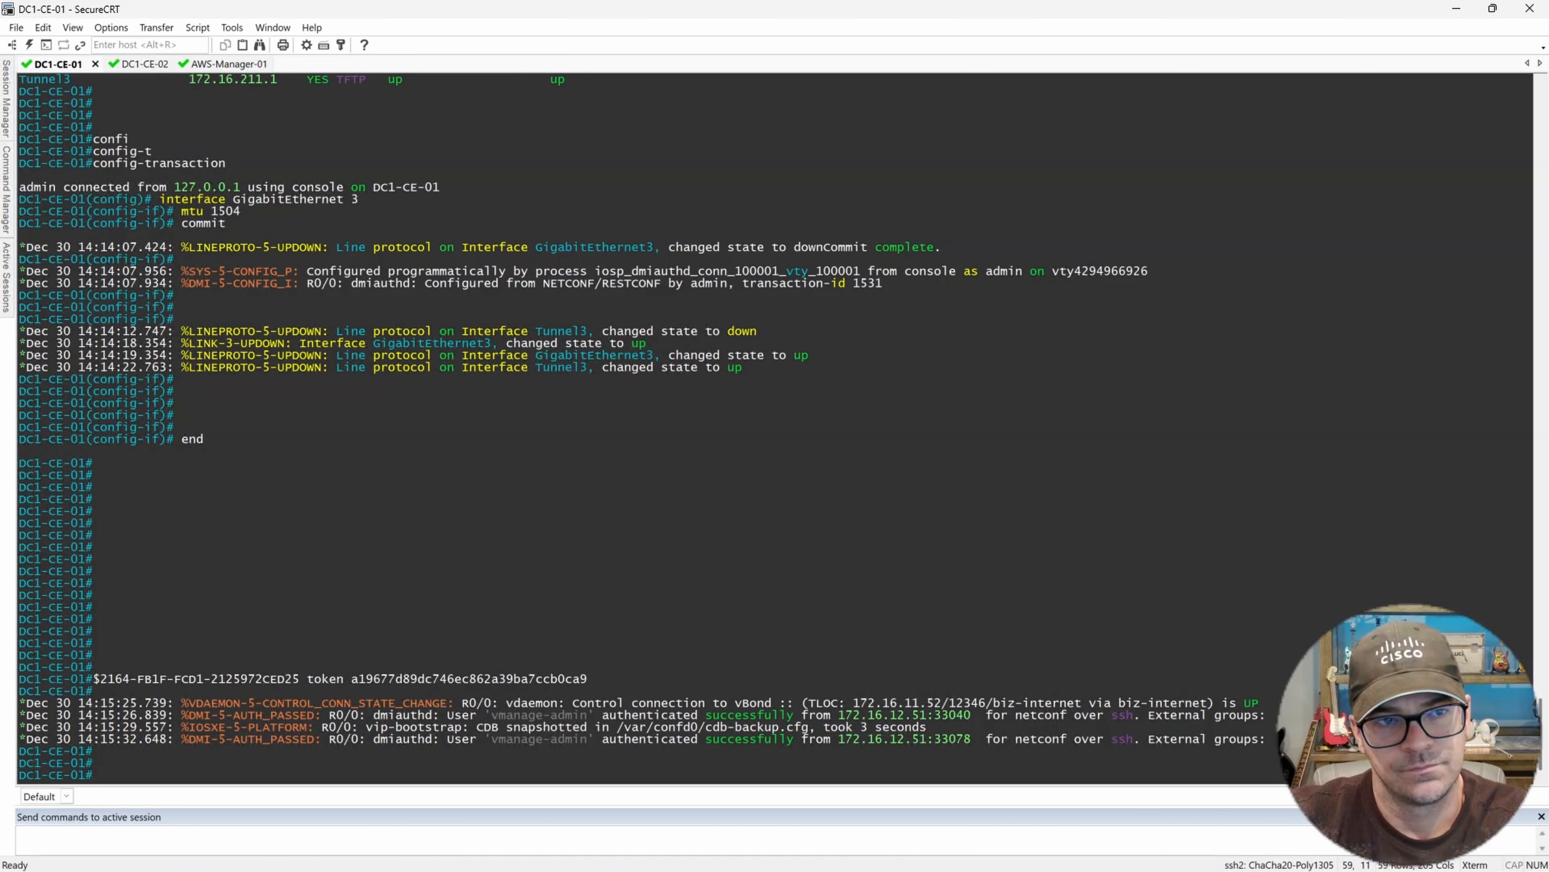
pyautogui.press('Return')
pyautogui.press('Return')
pyautogui.press('Return')
pyautogui.press('Return')
pyautogui.press('Return')
pyautogui.press('Return')
pyautogui.press('Return')
pyautogui.press('Return')
pyautogui.press('Return')
pyautogui.press('Return')
pyautogui.press('Return')
pyautogui.press('Return')
pyautogui.press('Return')
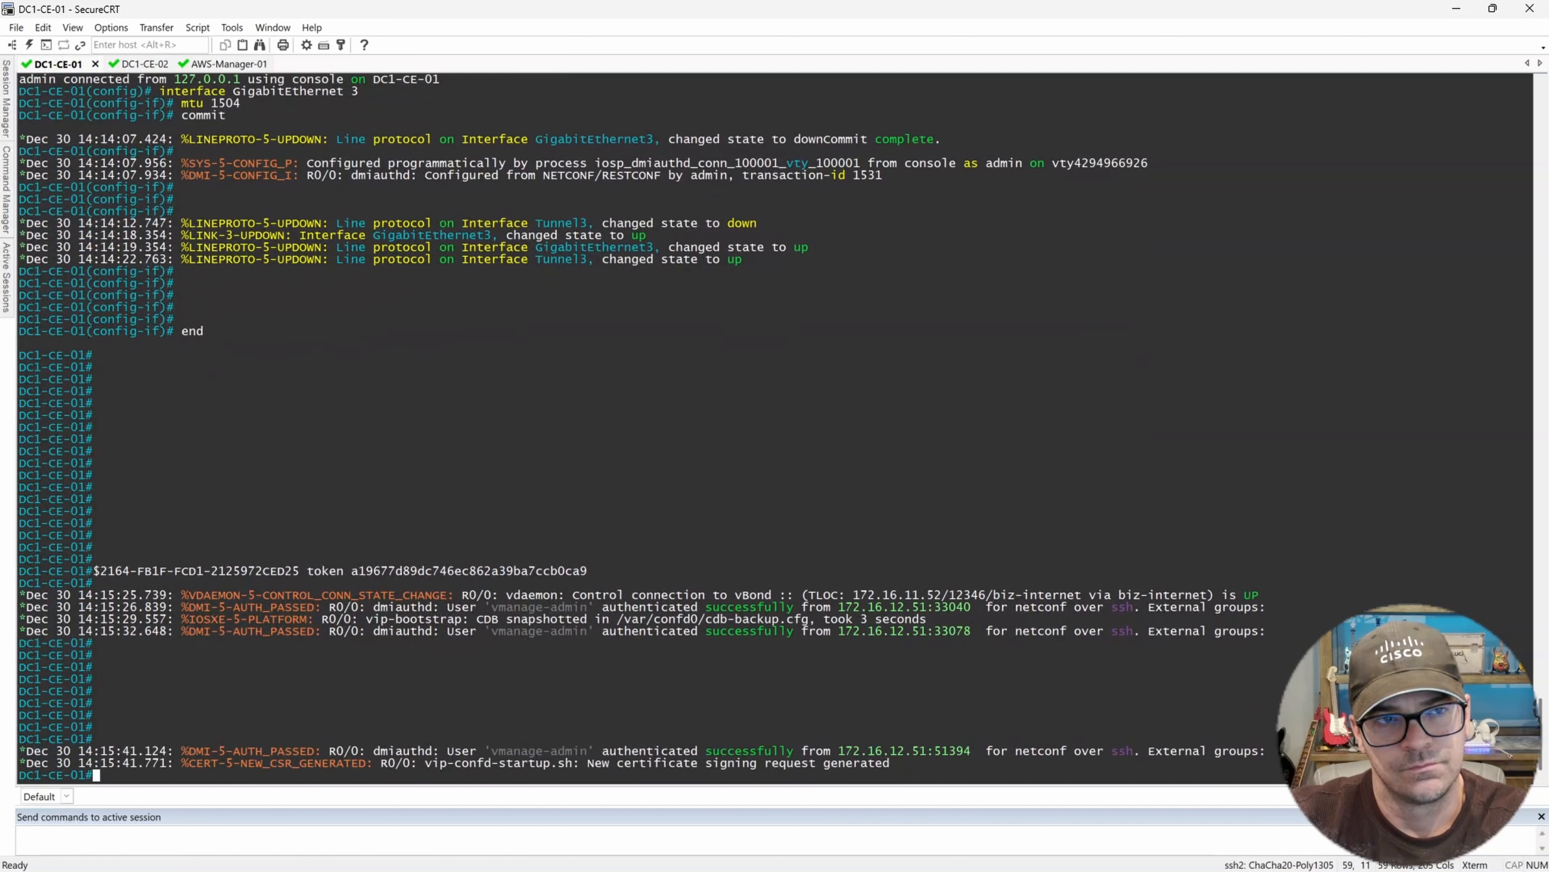
pyautogui.press('Return')
pyautogui.press('Return')
pyautogui.press('Return')
pyautogui.press('Return')
pyautogui.press('Return')
pyautogui.press('Return')
pyautogui.press('Return')
pyautogui.press('Return')
pyautogui.press('Return')
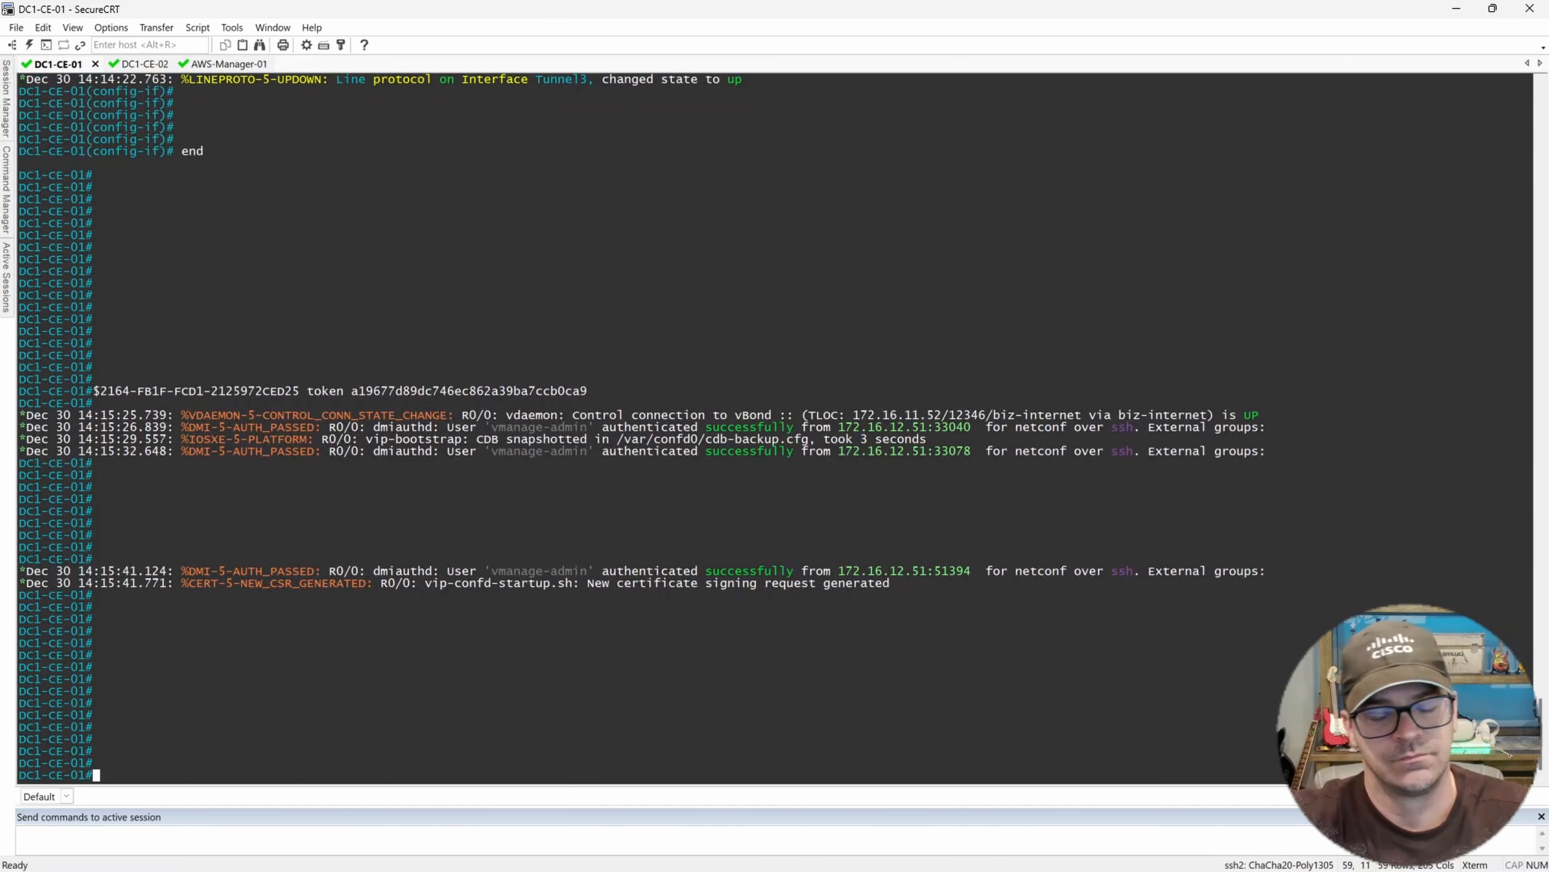
# Check DC1-CE-01's SD-WAN control connections with show sdwan control connections, and run it again.
pyautogui.write('show sdwan control')
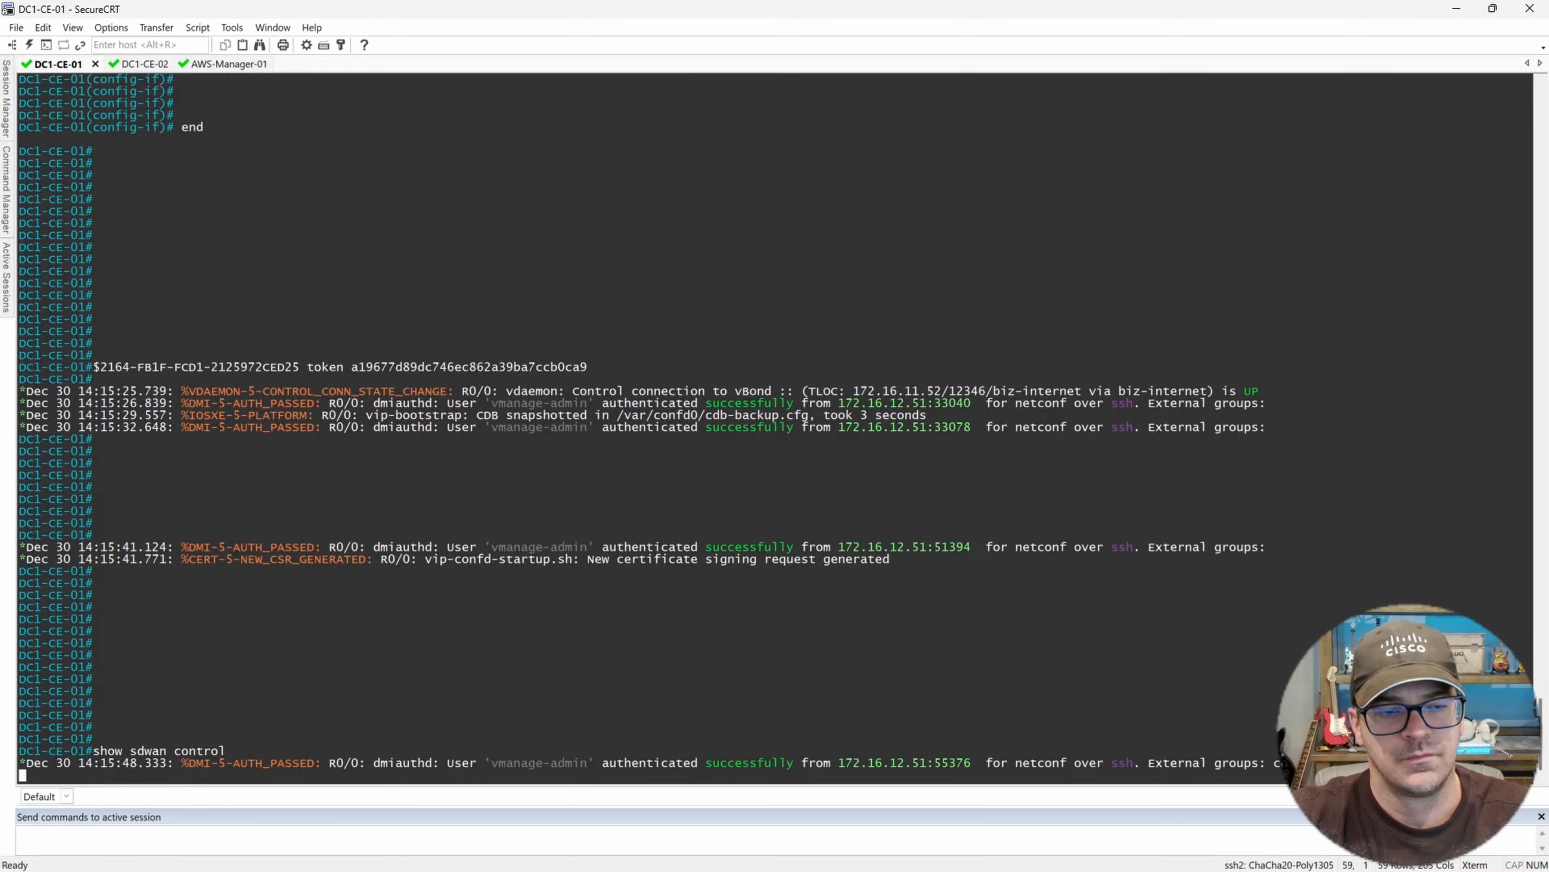
pyautogui.press('Return')
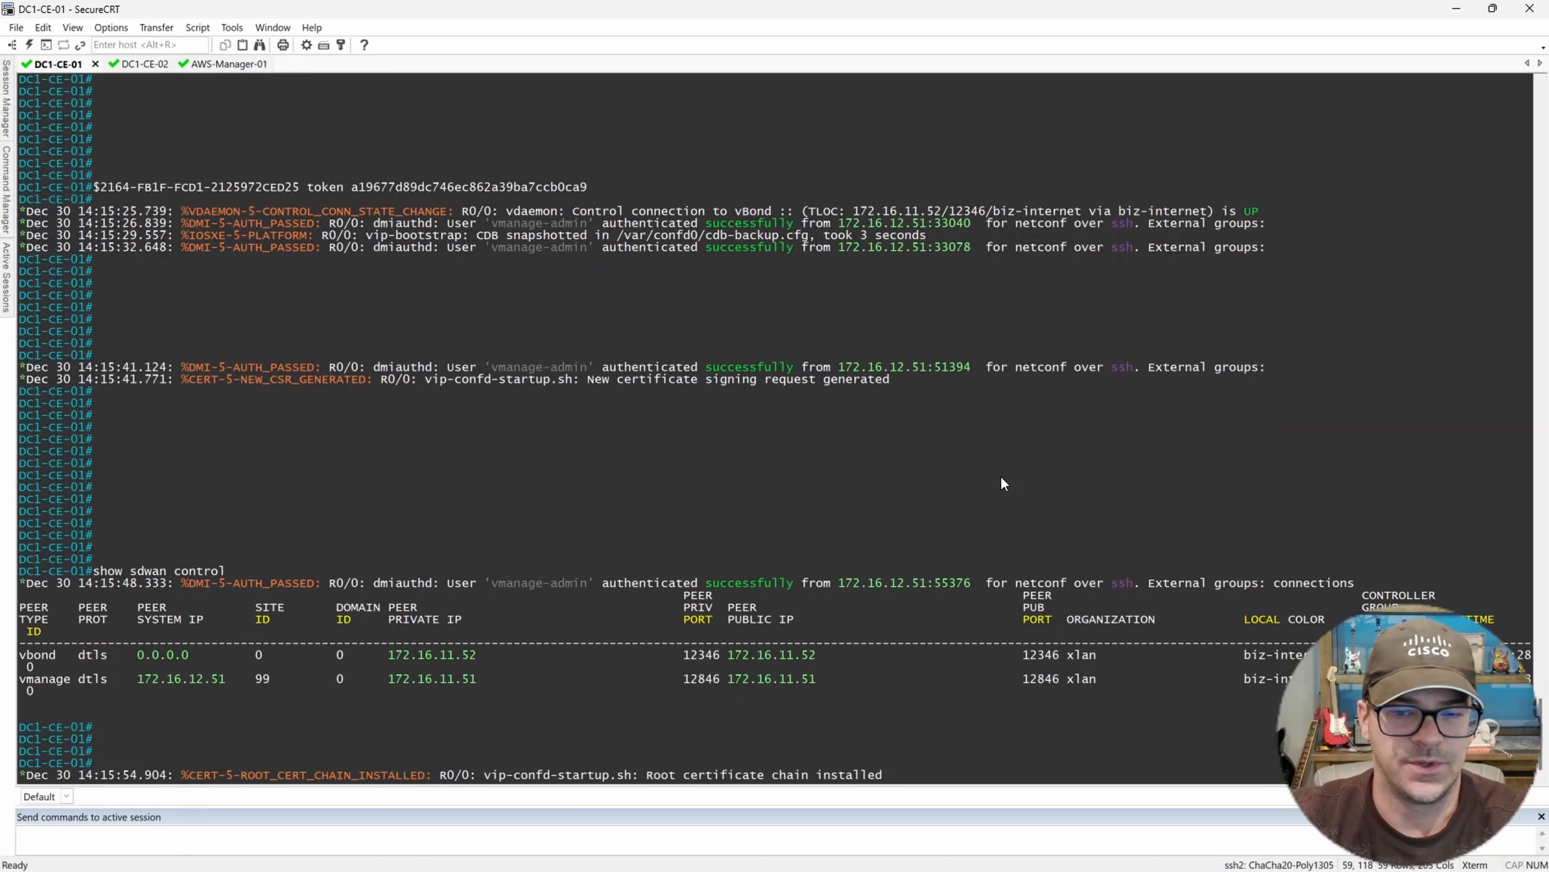
pyautogui.press('Return')
pyautogui.press('Return')
pyautogui.press('Return')
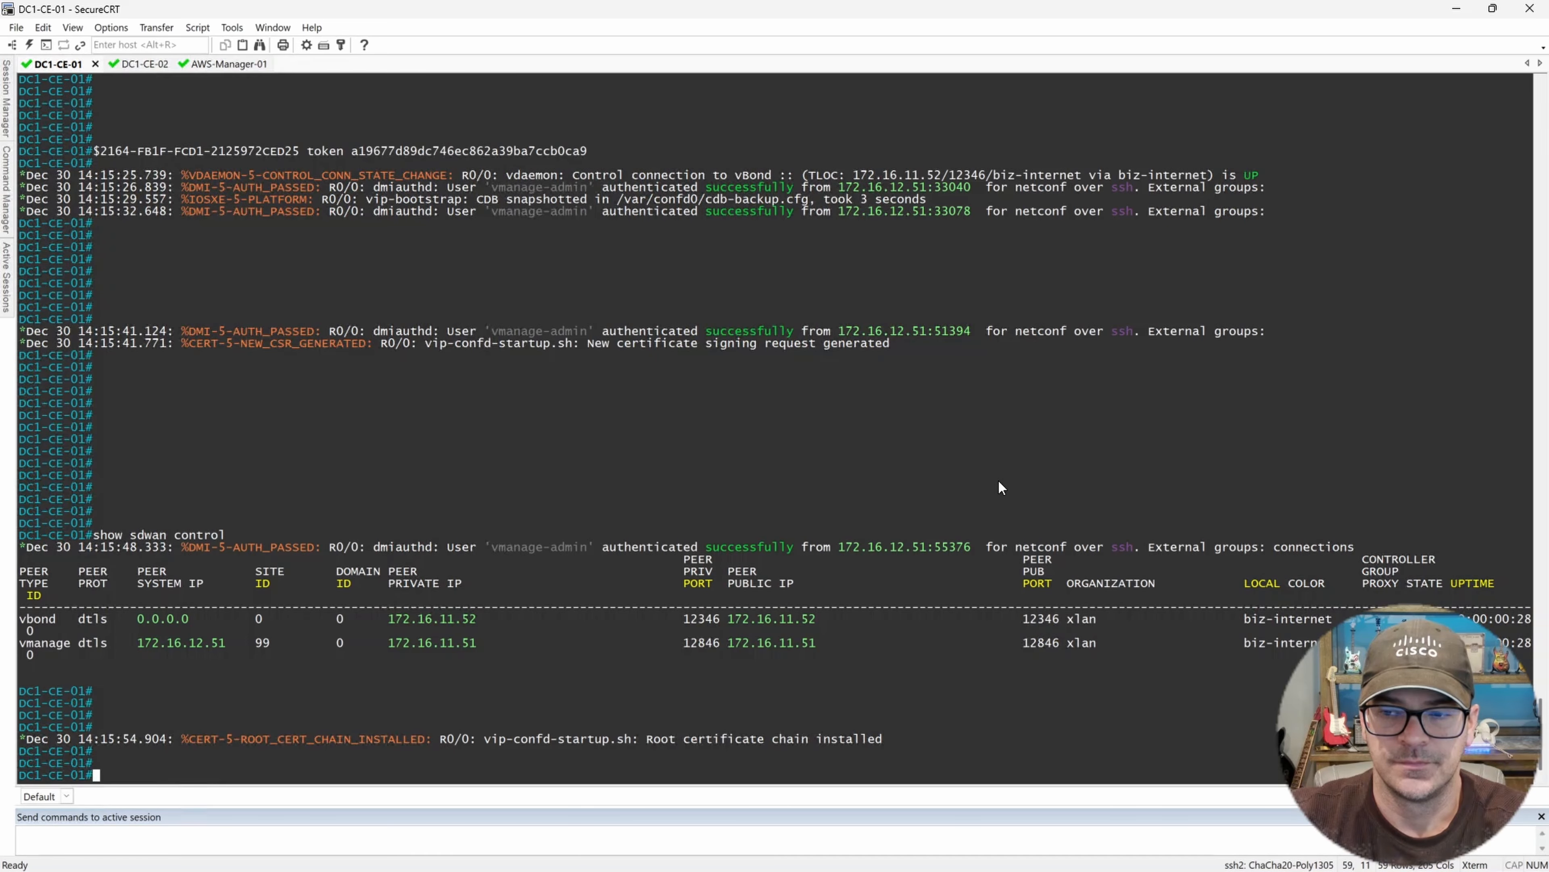
pyautogui.press('Return')
pyautogui.press('Return')
pyautogui.press('Return')
pyautogui.press('Return')
pyautogui.press('Return')
pyautogui.press('Return')
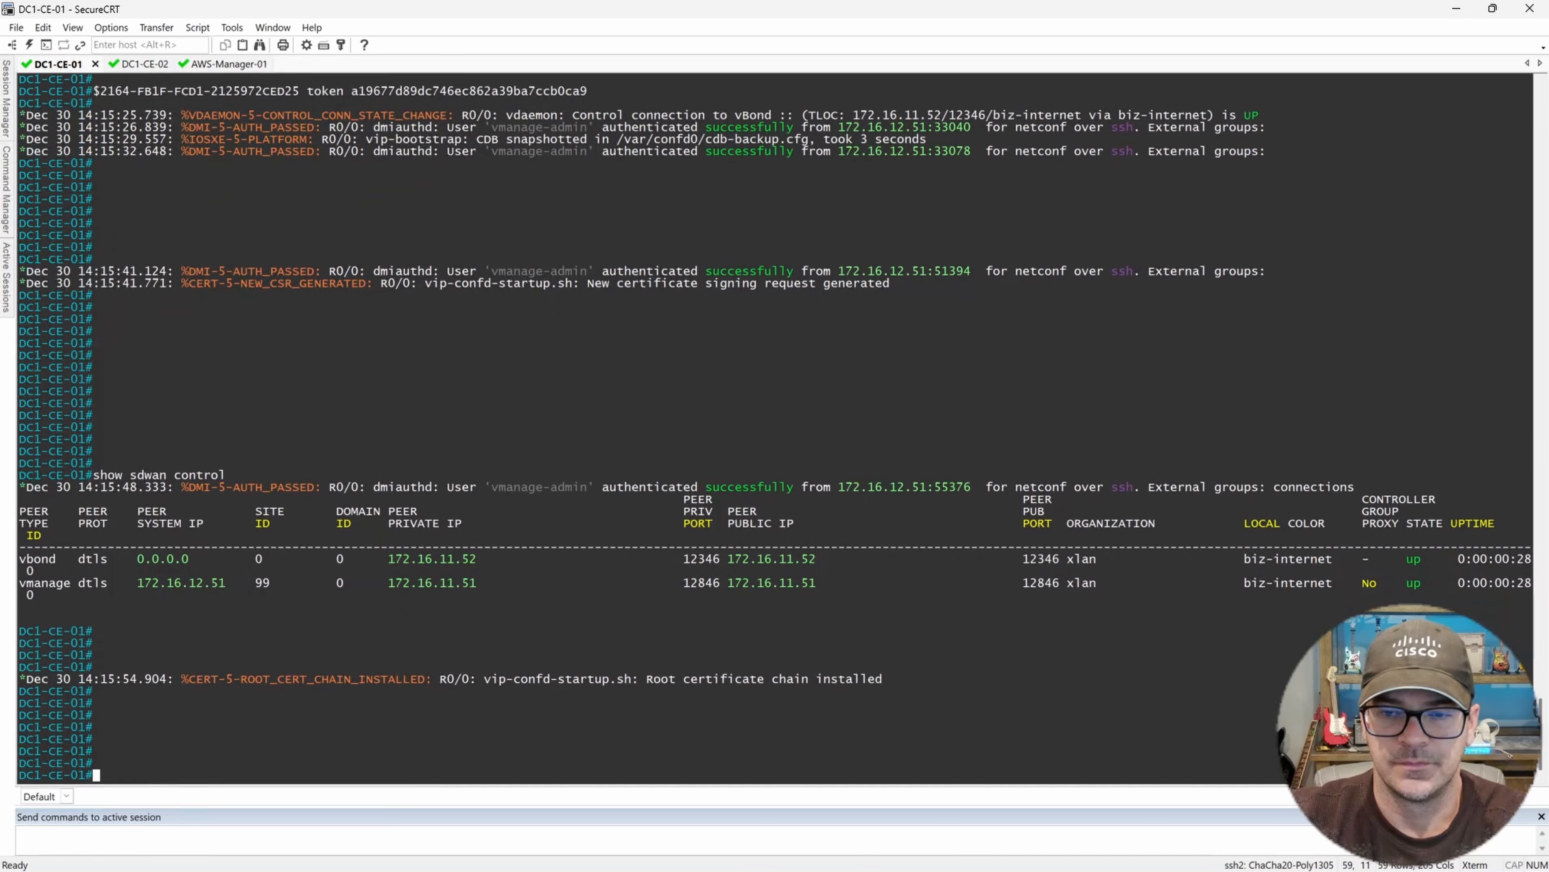
pyautogui.press('Up')
pyautogui.press('Return')
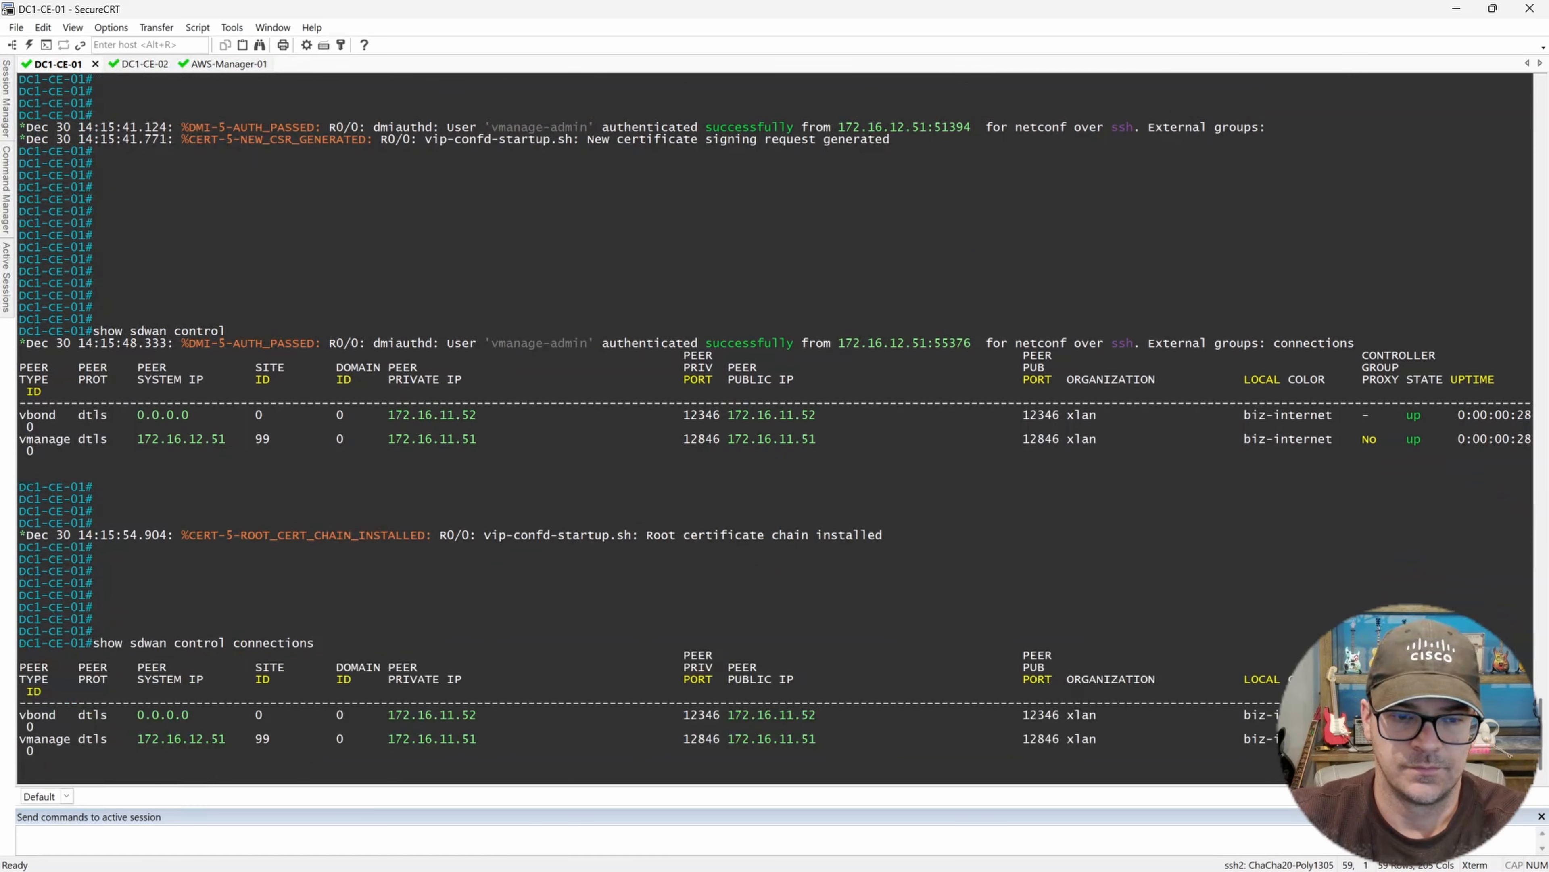
pyautogui.press('Return')
pyautogui.press('Return')
pyautogui.press('Return')
pyautogui.press('Return')
pyautogui.press('Return')
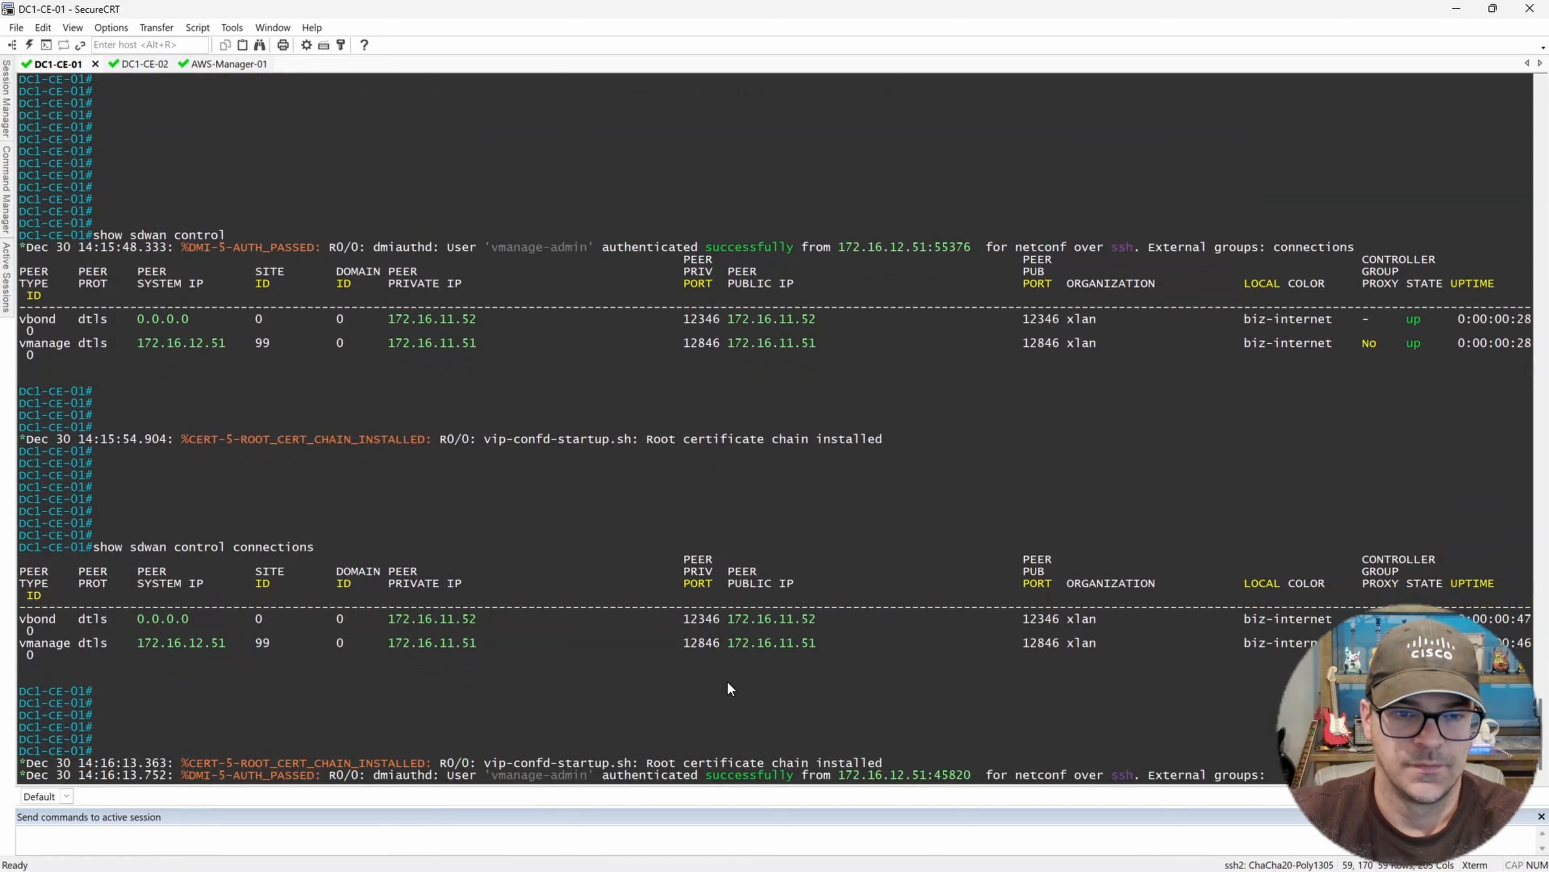
pyautogui.press('Return')
pyautogui.press('Return')
pyautogui.press('Return')
pyautogui.press('Return')
pyautogui.press('Return')
pyautogui.press('Return')
pyautogui.press('Return')
pyautogui.press('Return')
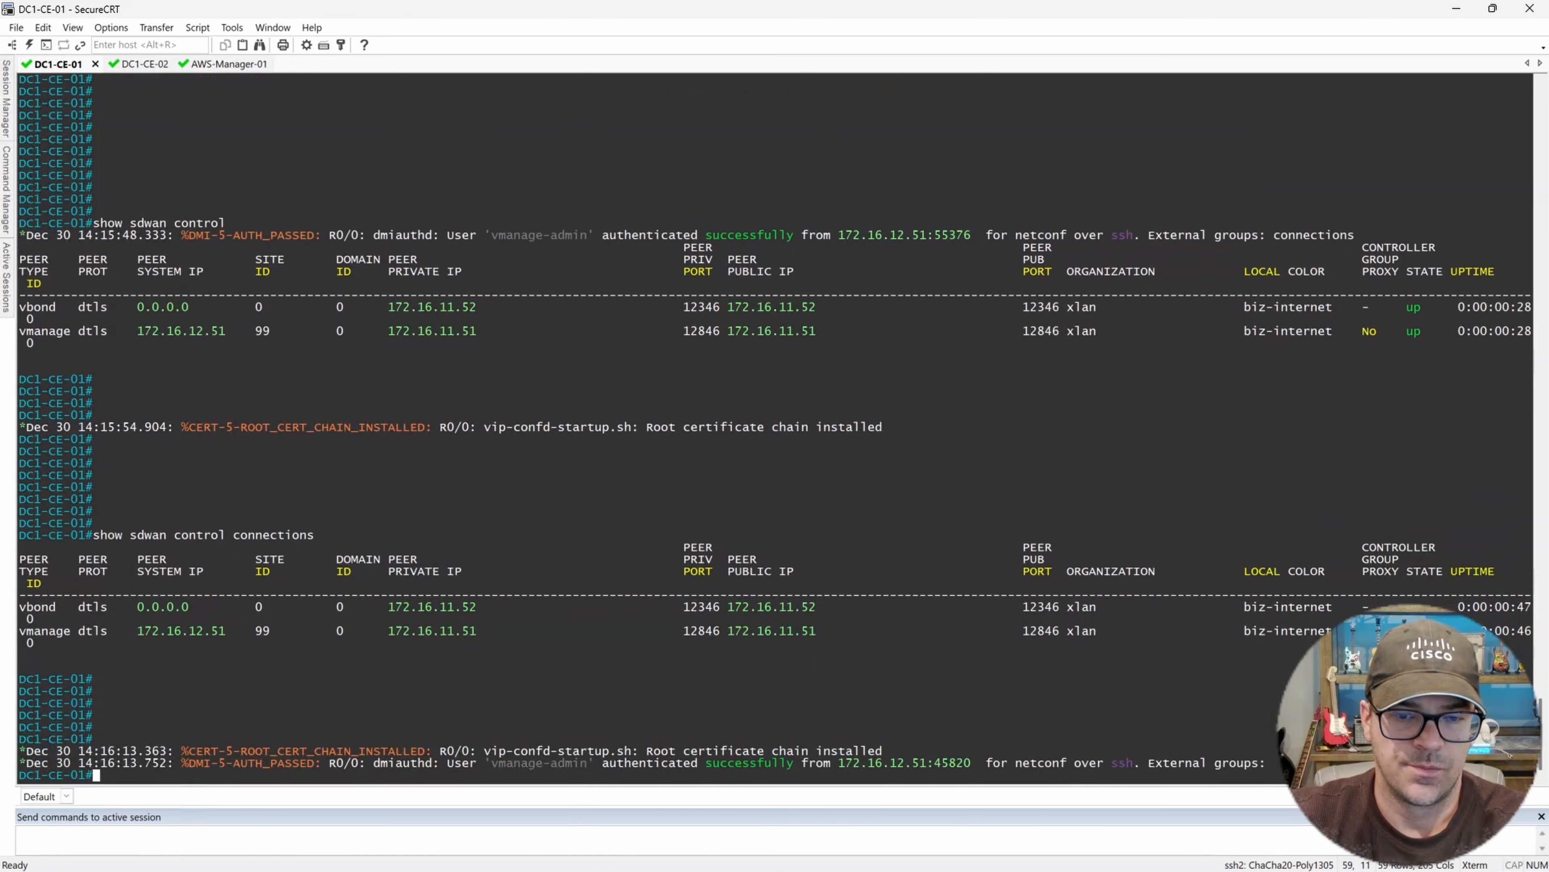
pyautogui.press('Return')
pyautogui.press('Return')
pyautogui.press('Return')
pyautogui.press('Return')
pyautogui.press('Return')
pyautogui.press('Return')
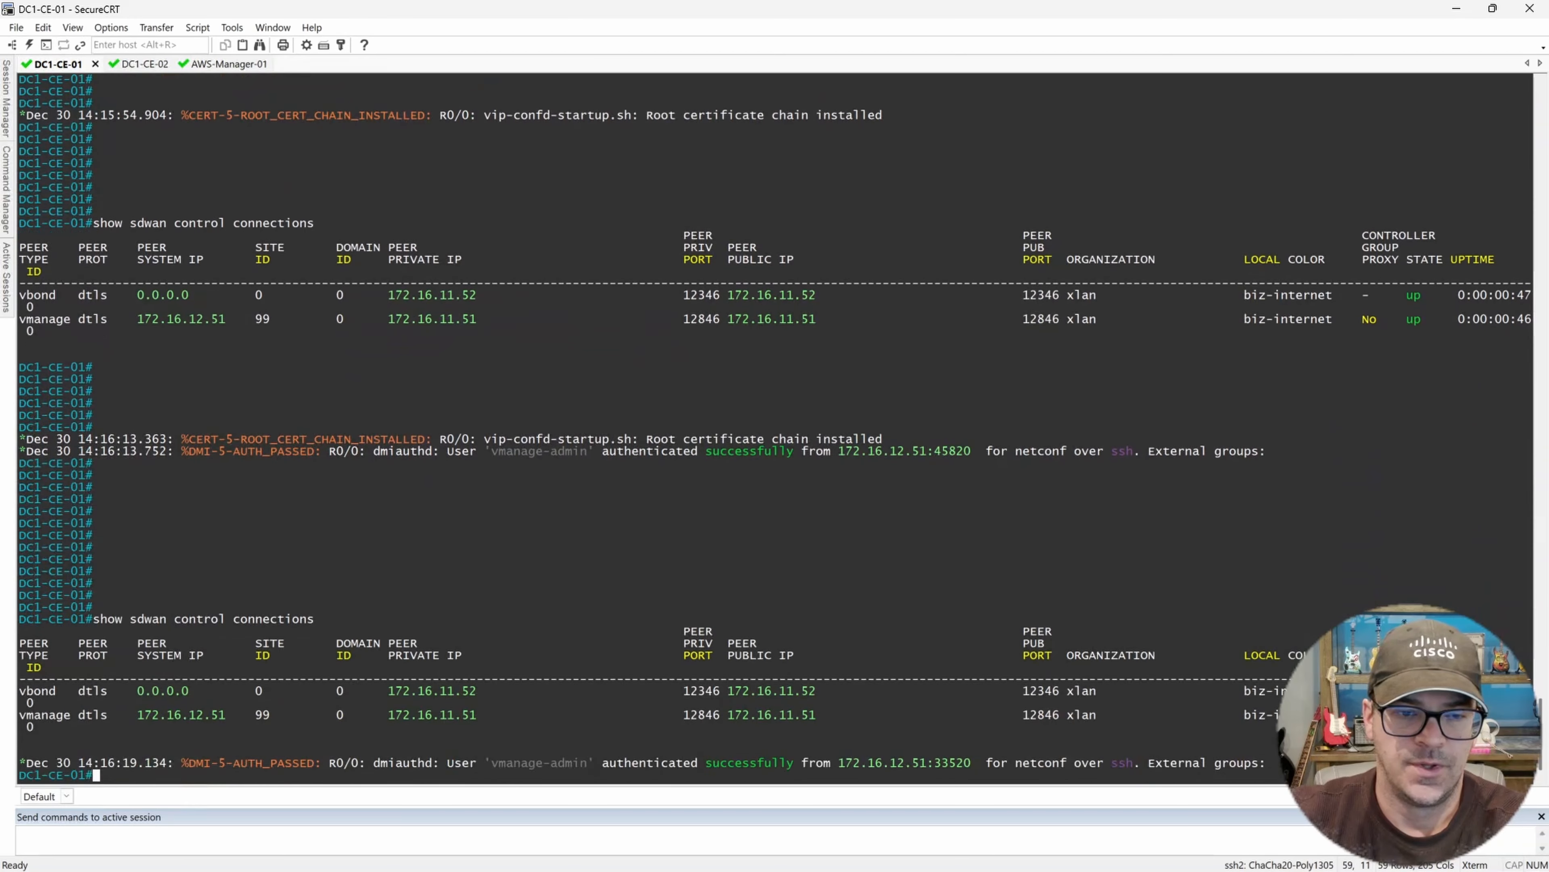
pyautogui.moveTo(923, 867)
pyautogui.press('Return')
pyautogui.press('Return')
# Open the WAN Edge device list in the SD-WAN Manager and refresh it to check the DC1-CE-01 entry.
pyautogui.click(820, 861)
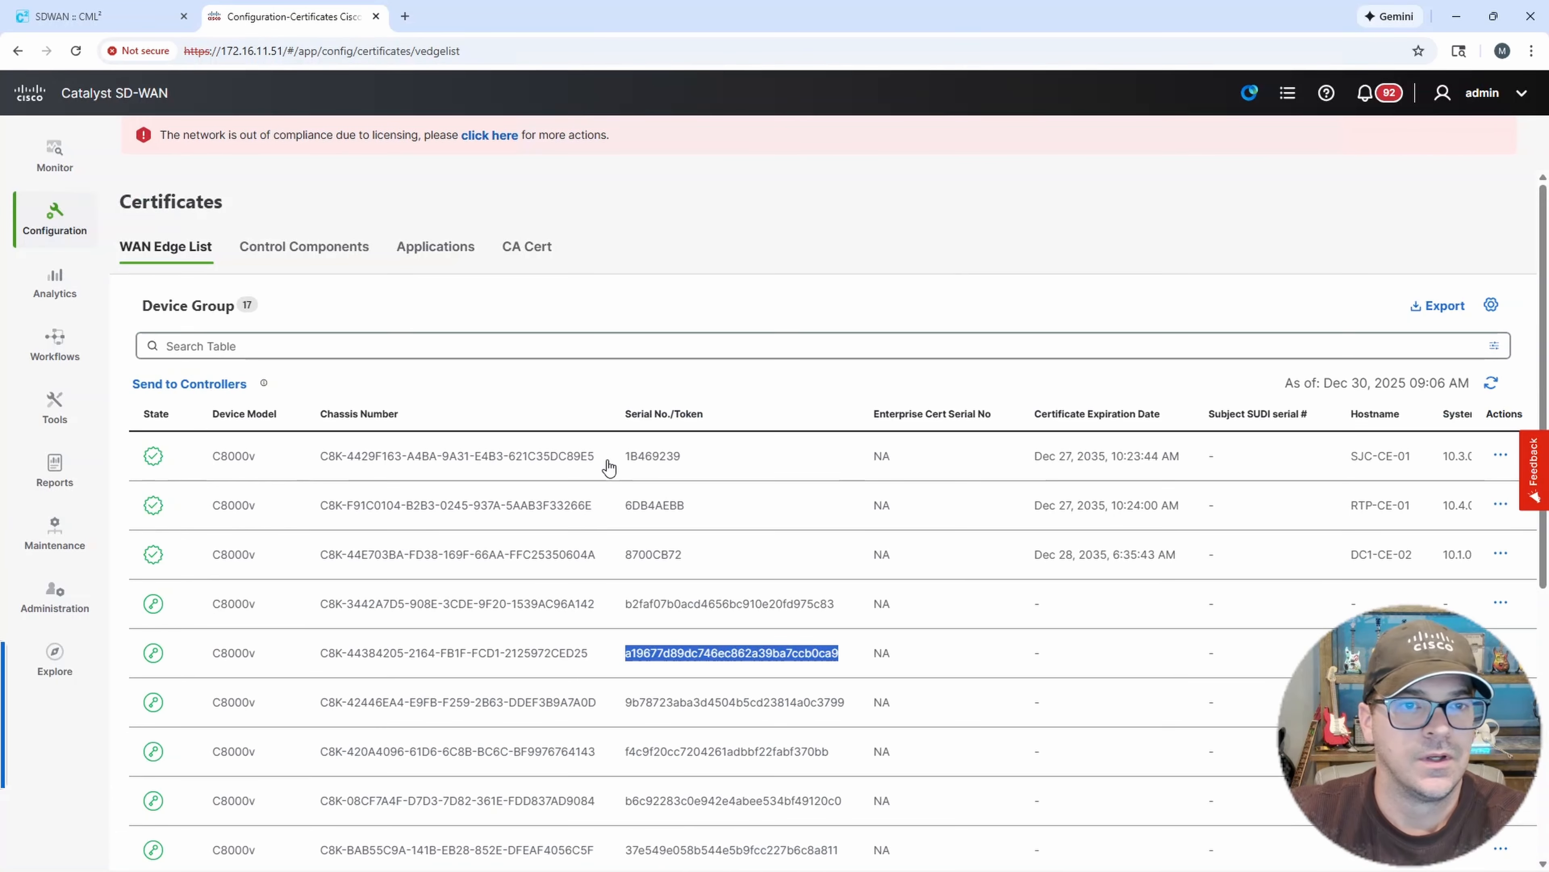
pyautogui.moveTo(56, 216)
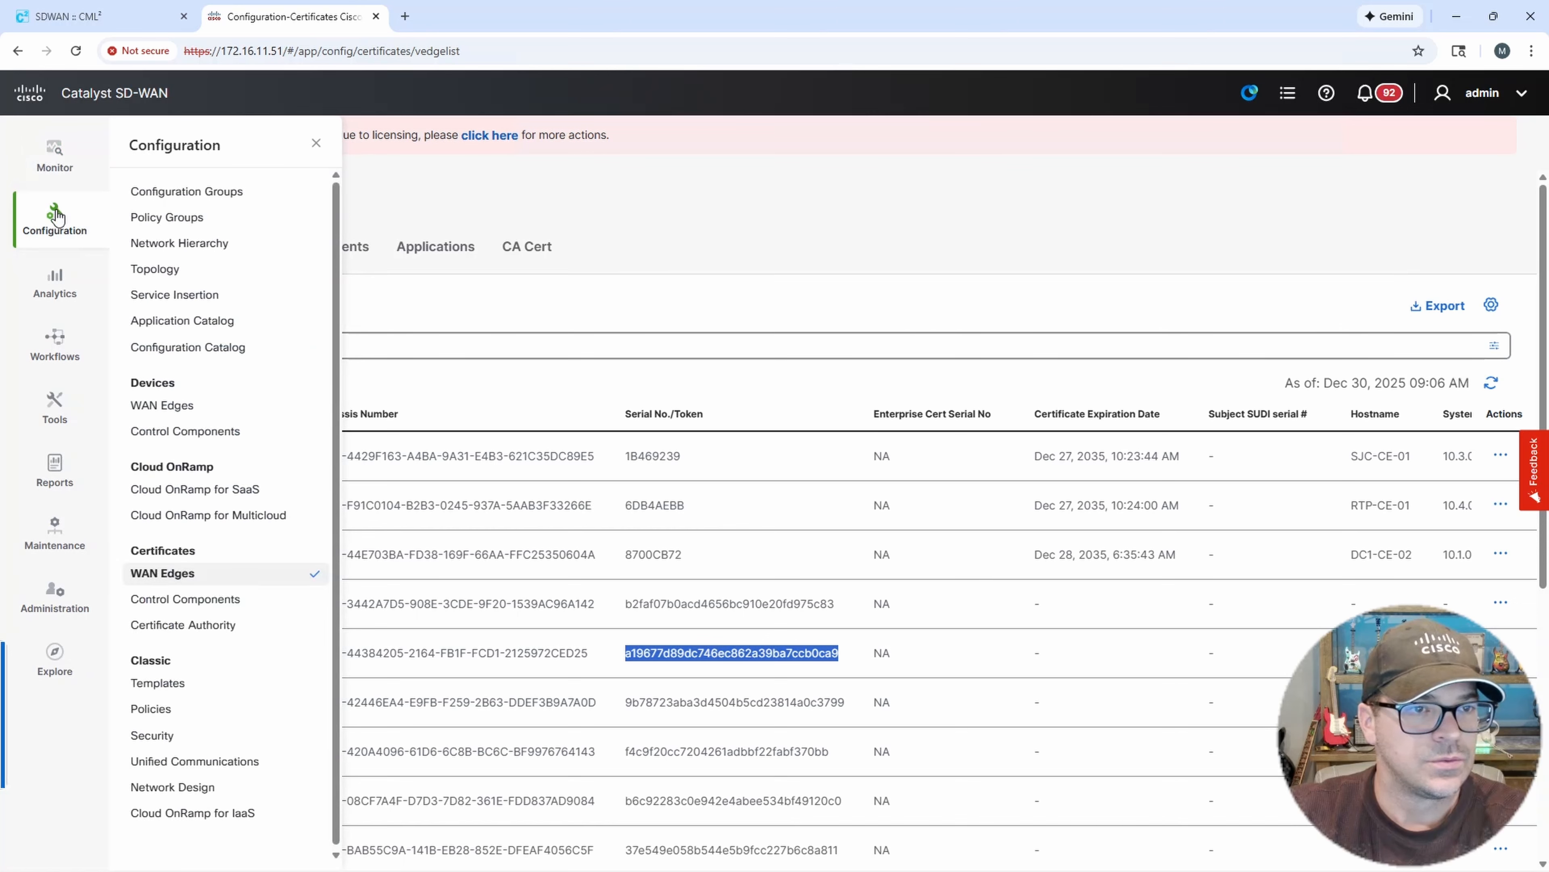
pyautogui.click(161, 405)
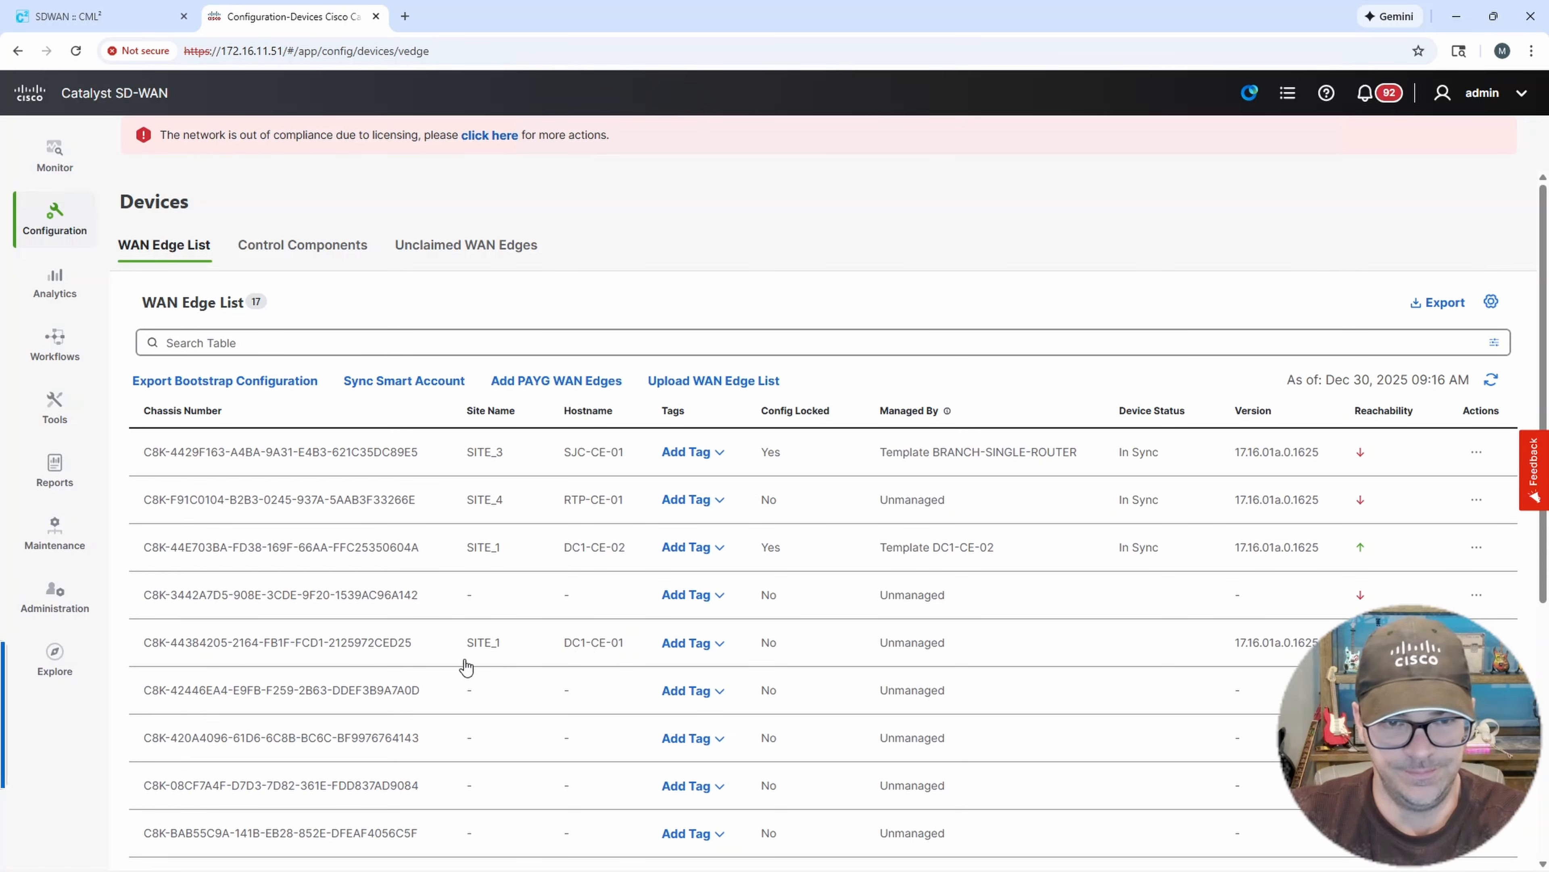
pyautogui.moveTo(565, 646); pyautogui.dragTo(621, 646)
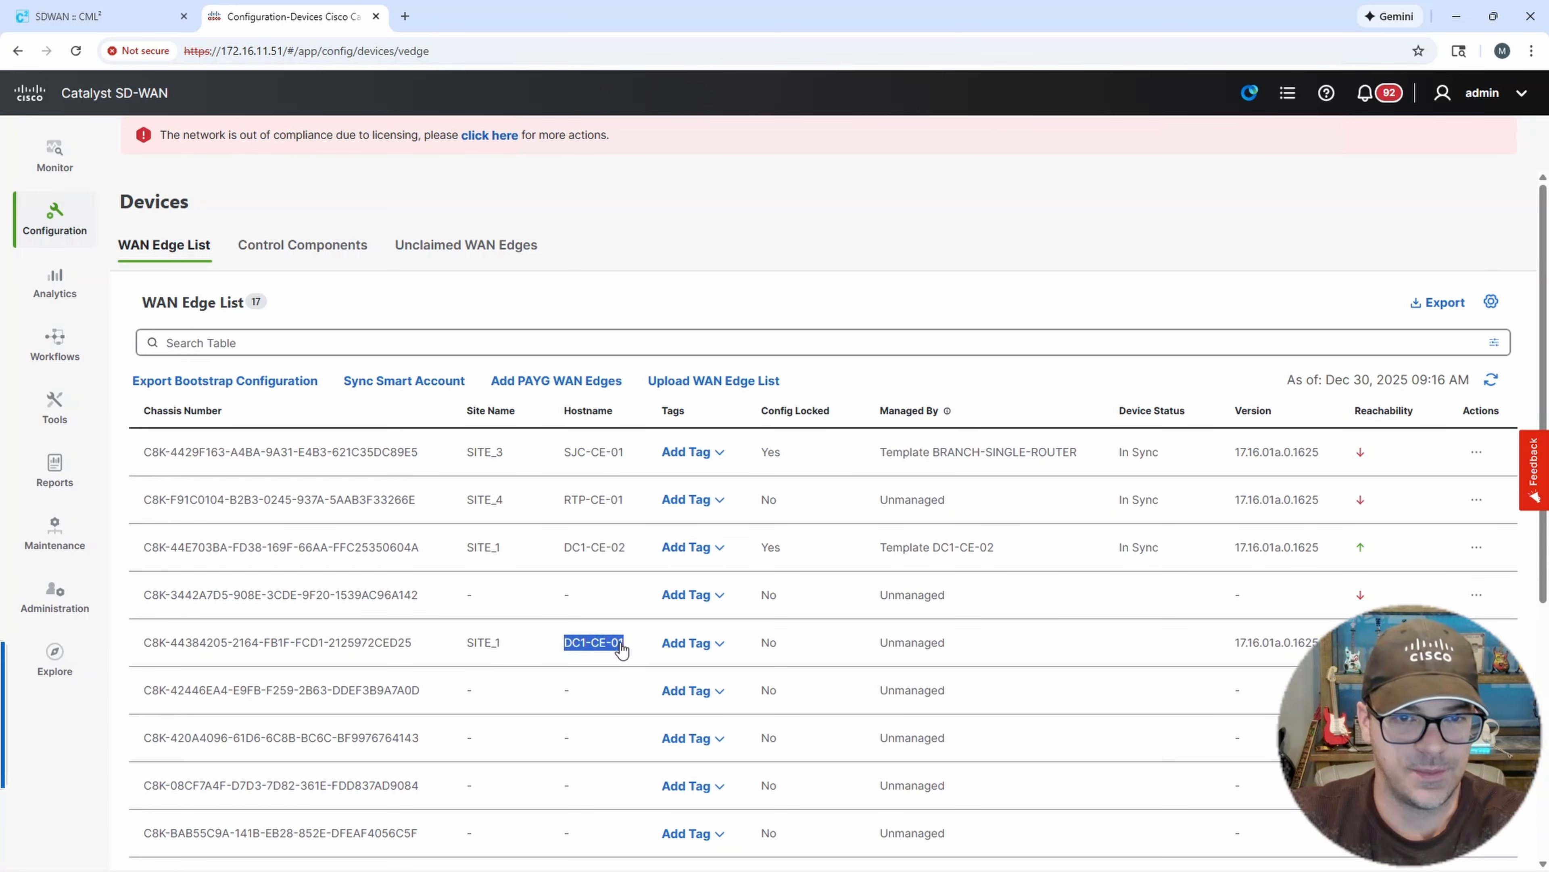
pyautogui.click(1492, 380)
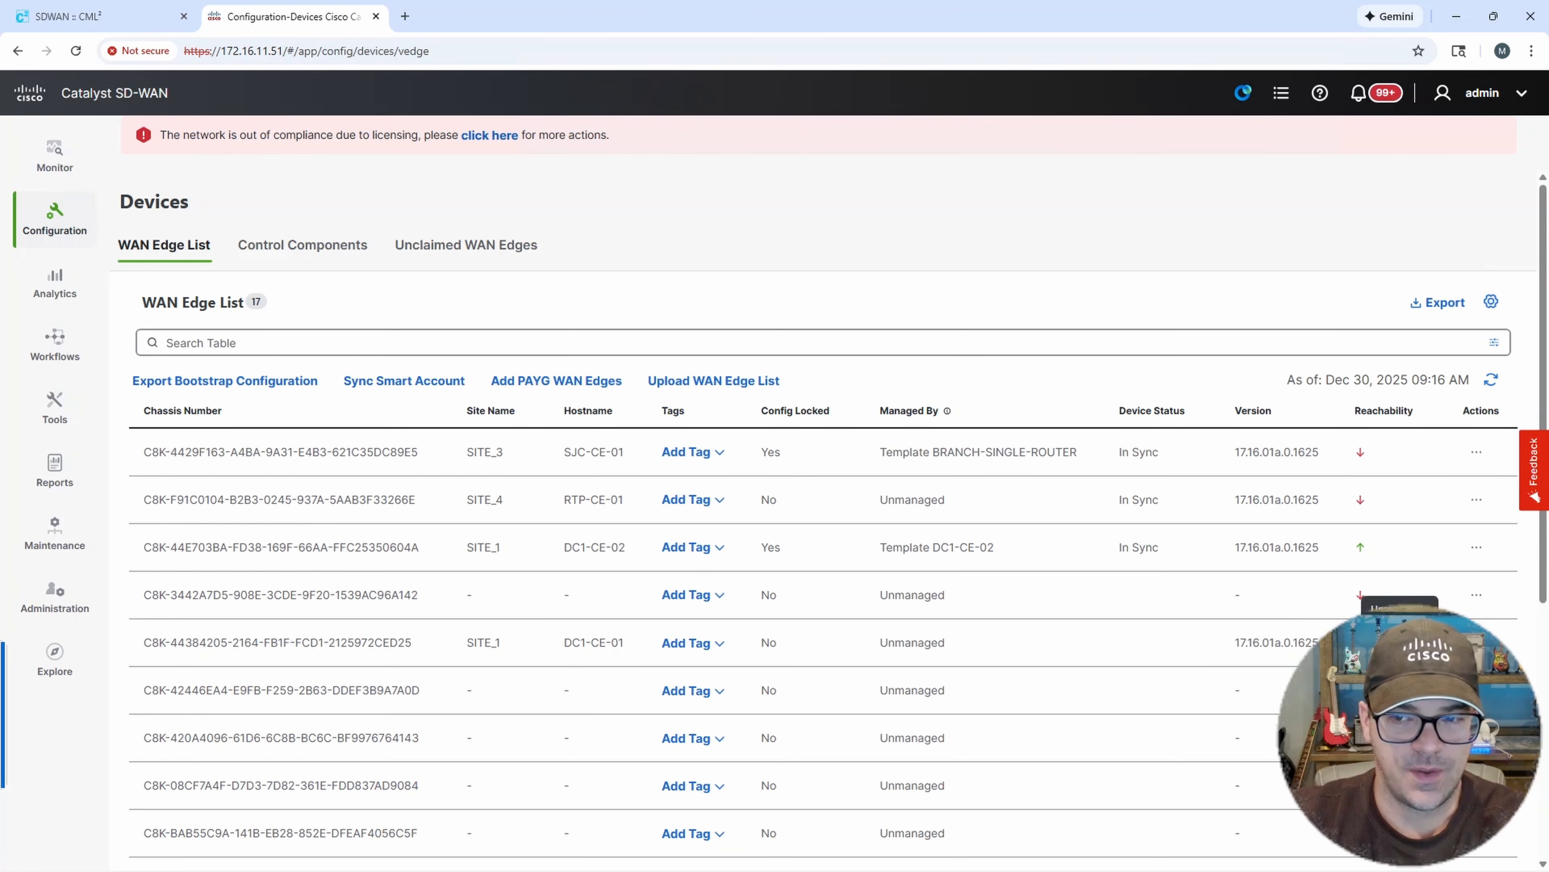
pyautogui.click(1491, 383)
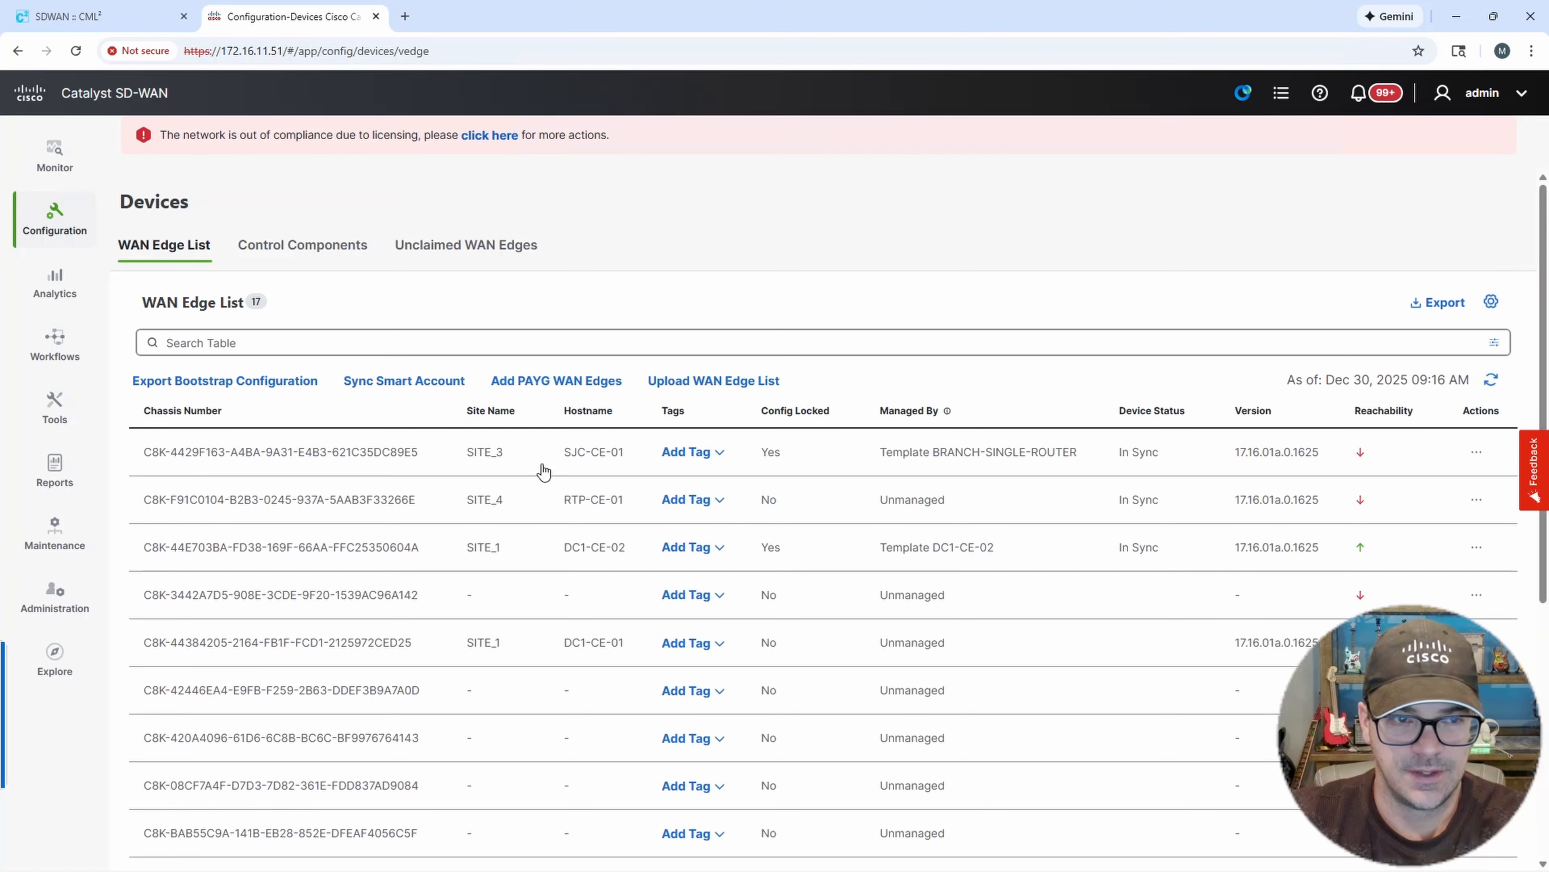
# Open the certificates WAN Edge List and sort it by serial/token, chassis number and certificate expiration date.
pyautogui.moveTo(54, 232)
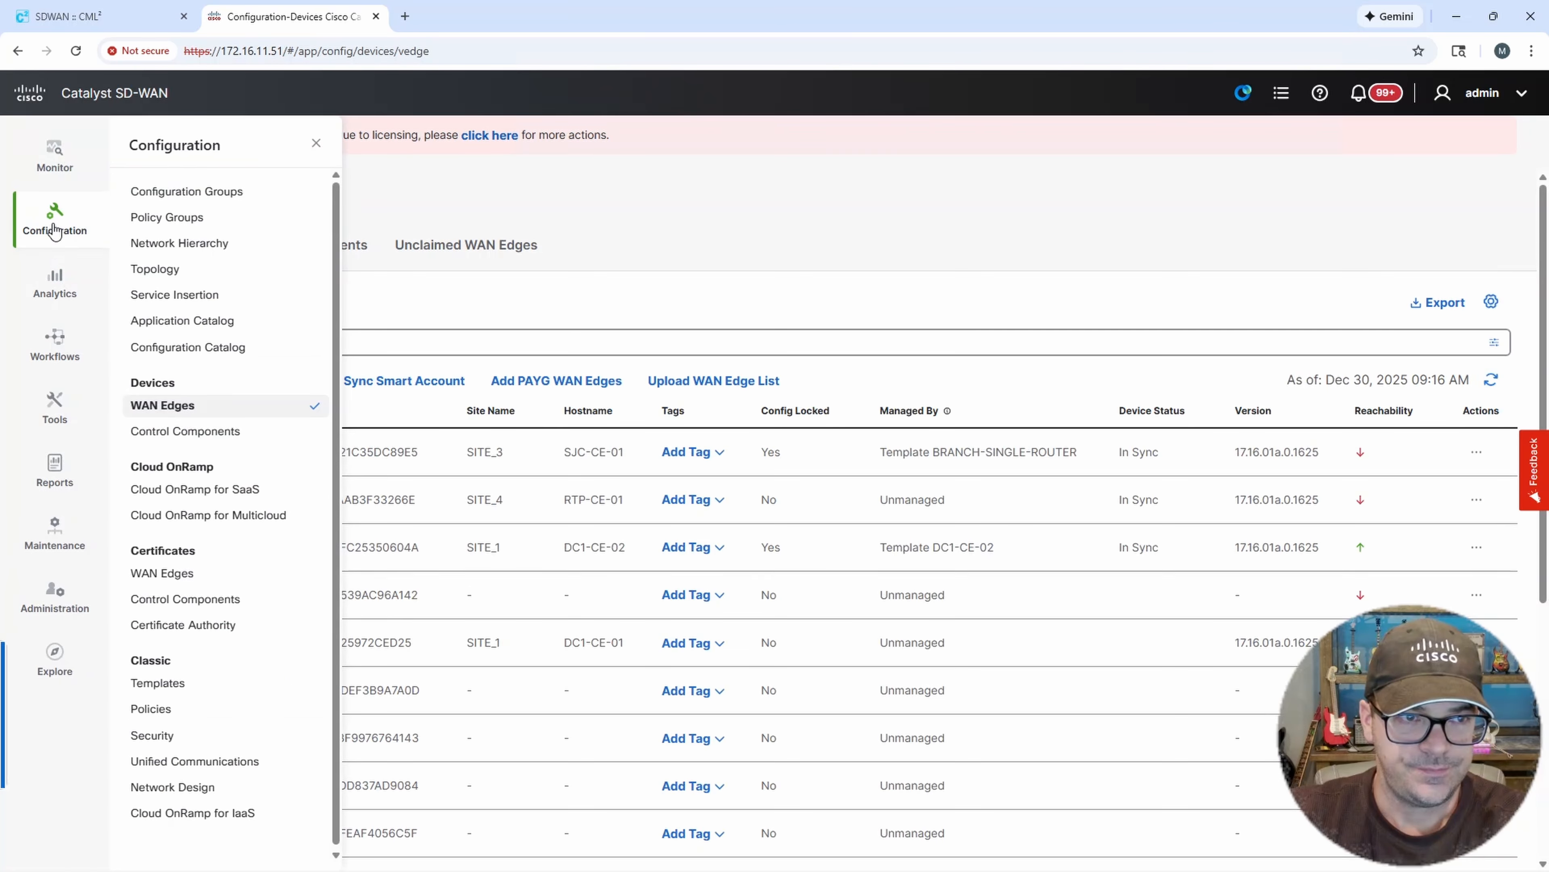
pyautogui.click(205, 580)
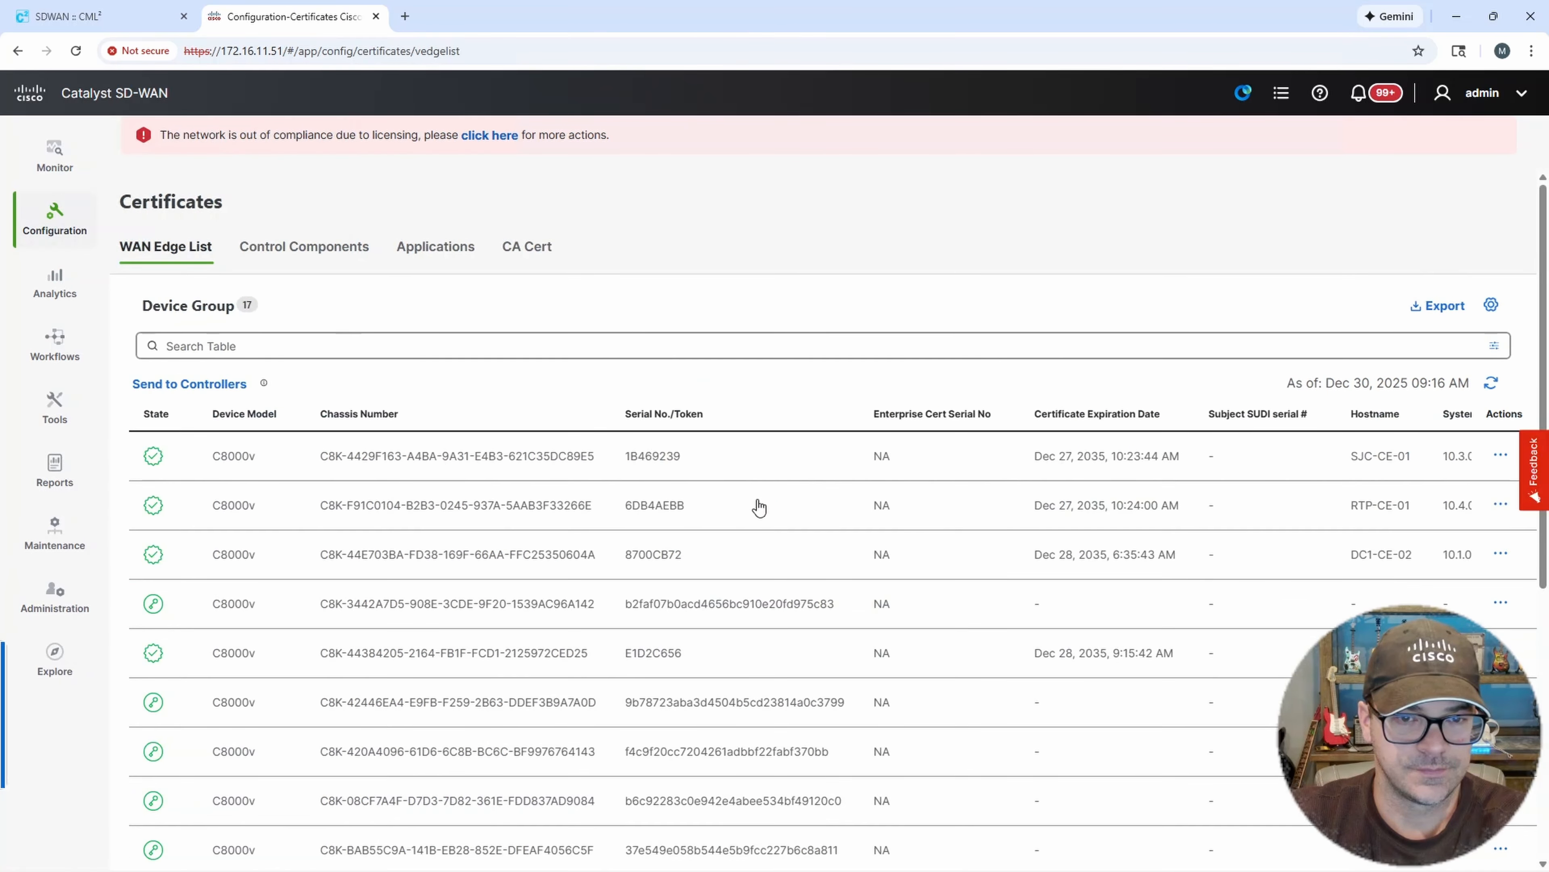
pyautogui.click(653, 415)
pyautogui.click(655, 415)
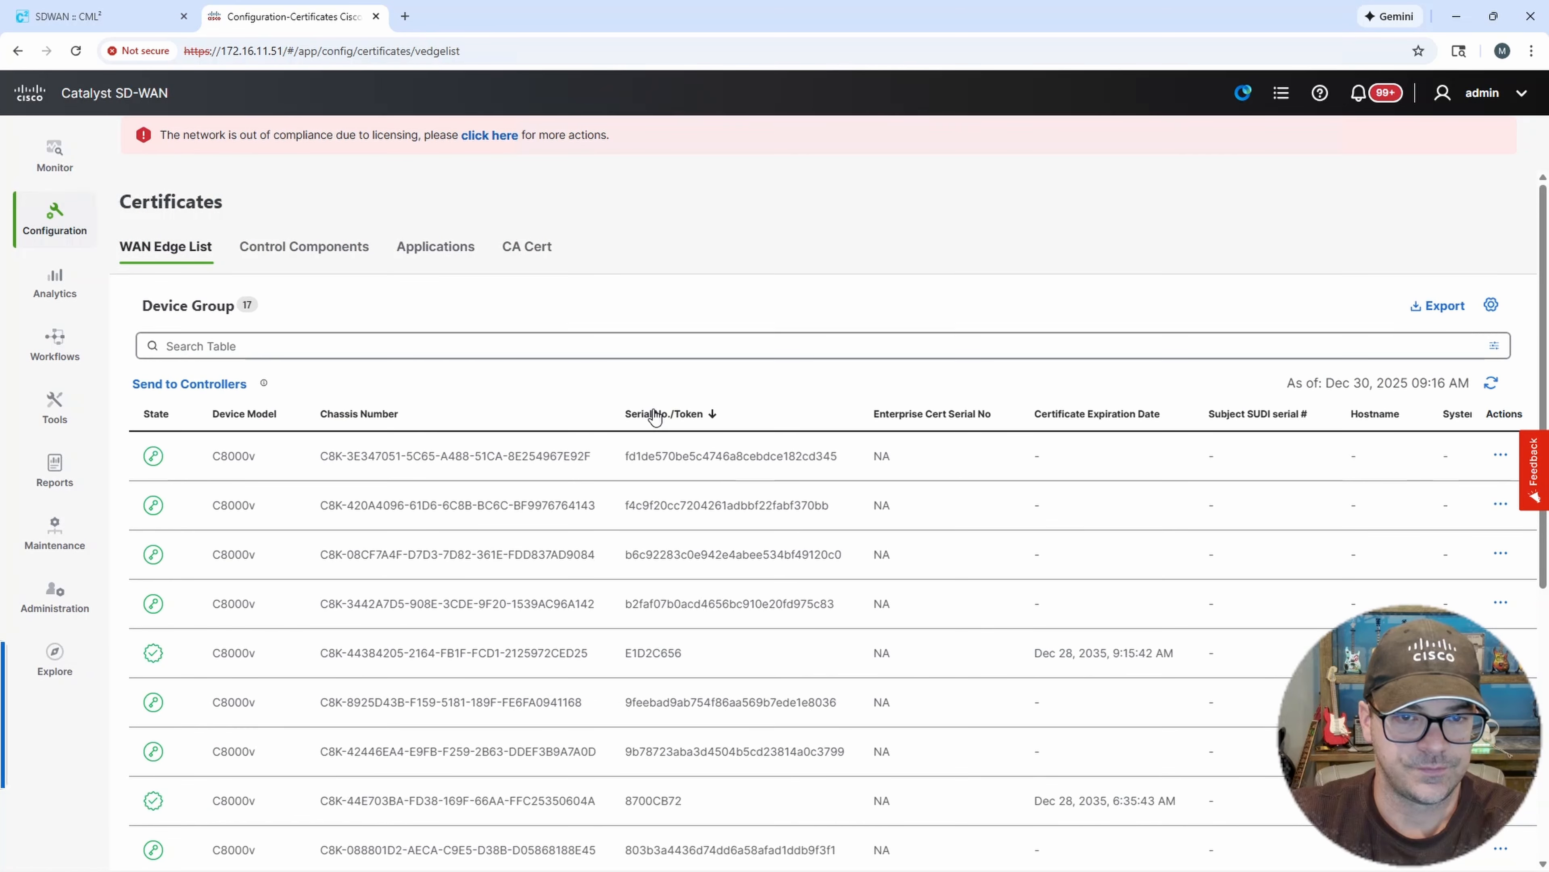
pyautogui.click(360, 416)
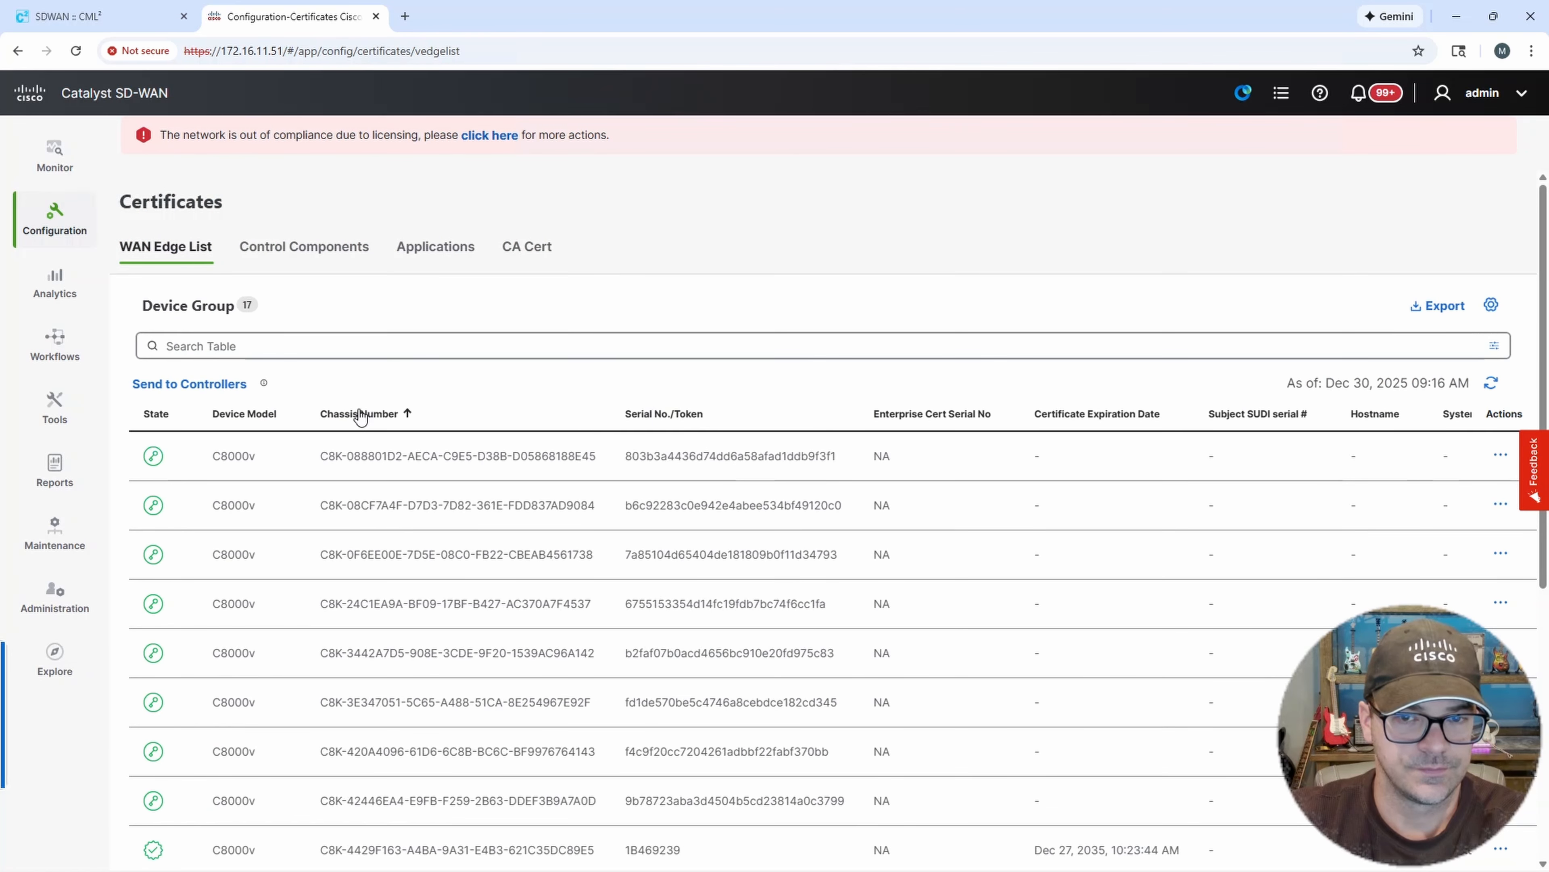
pyautogui.click(361, 415)
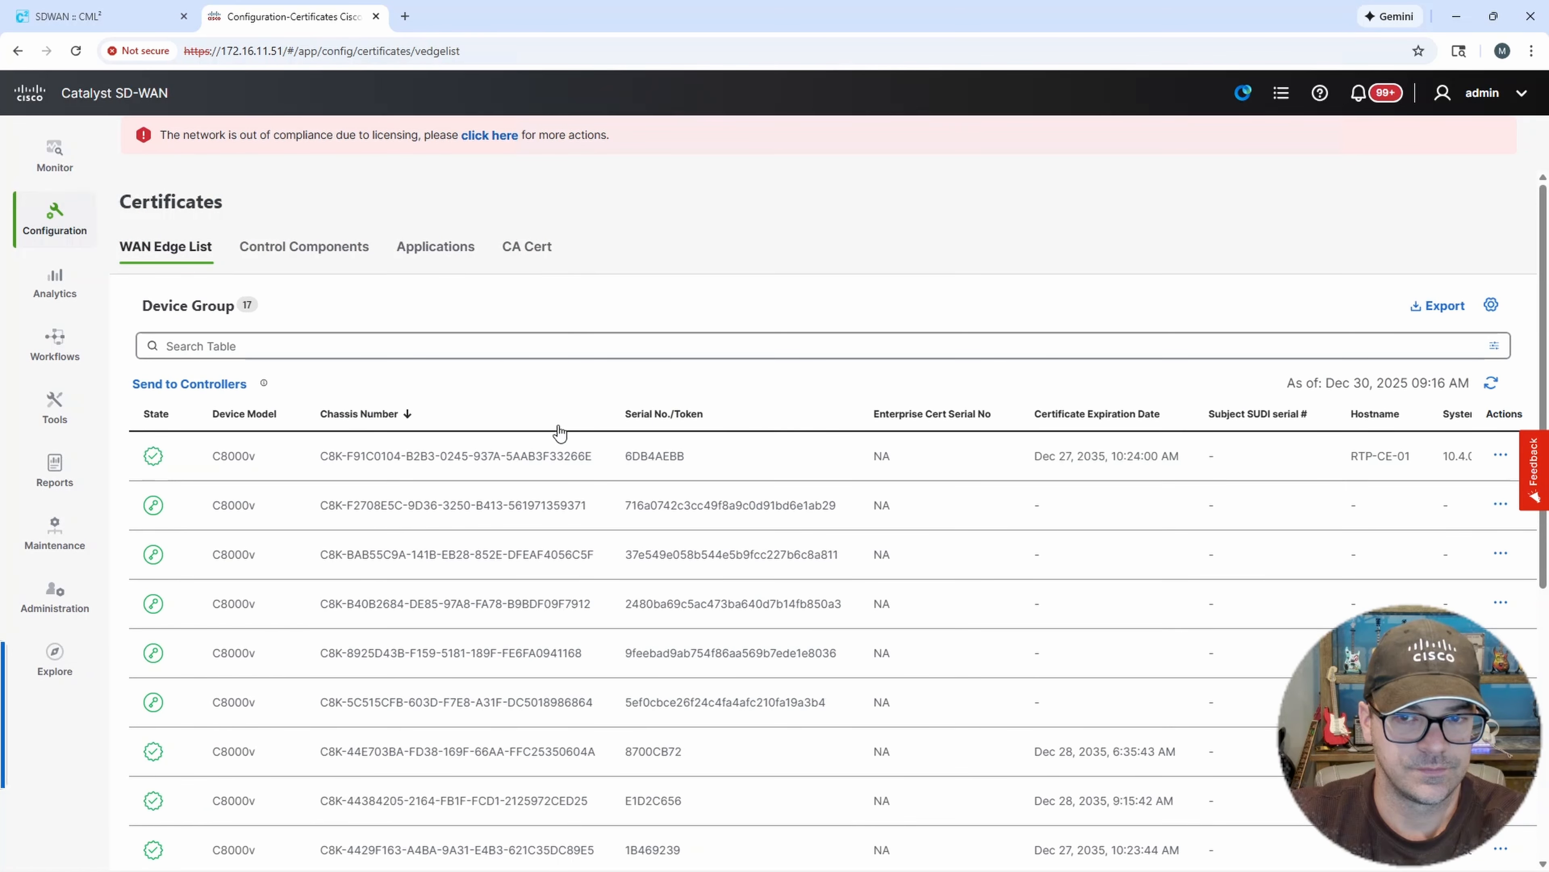
pyautogui.click(1061, 415)
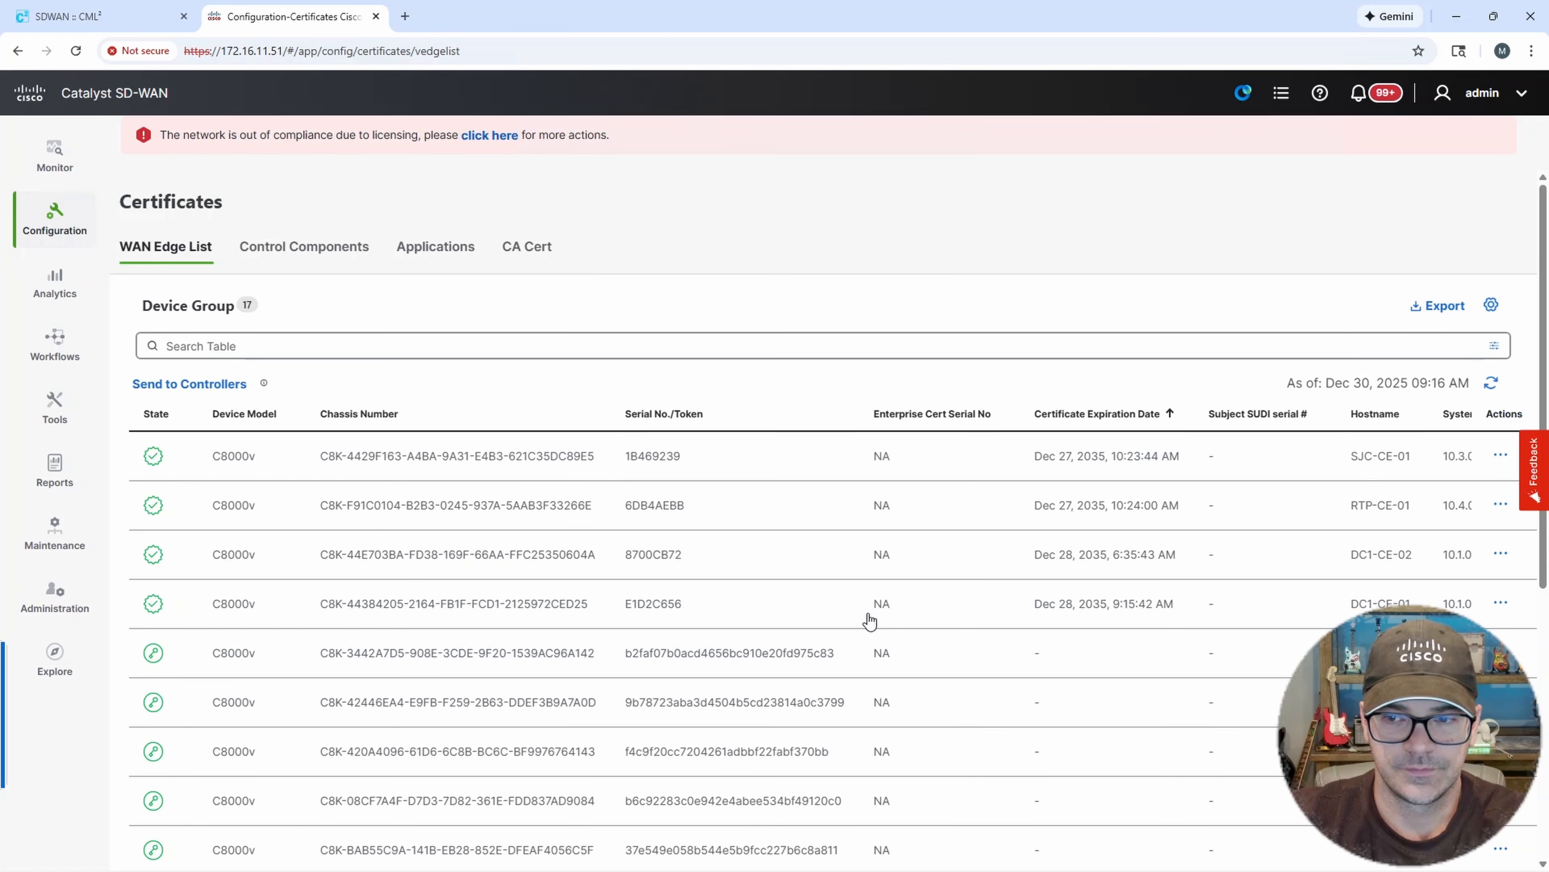
# Review DC1-CE-01 in the WAN Edge device list and in the Monitor device list sorted by reachability.
pyautogui.click(55, 220)
pyautogui.click(161, 406)
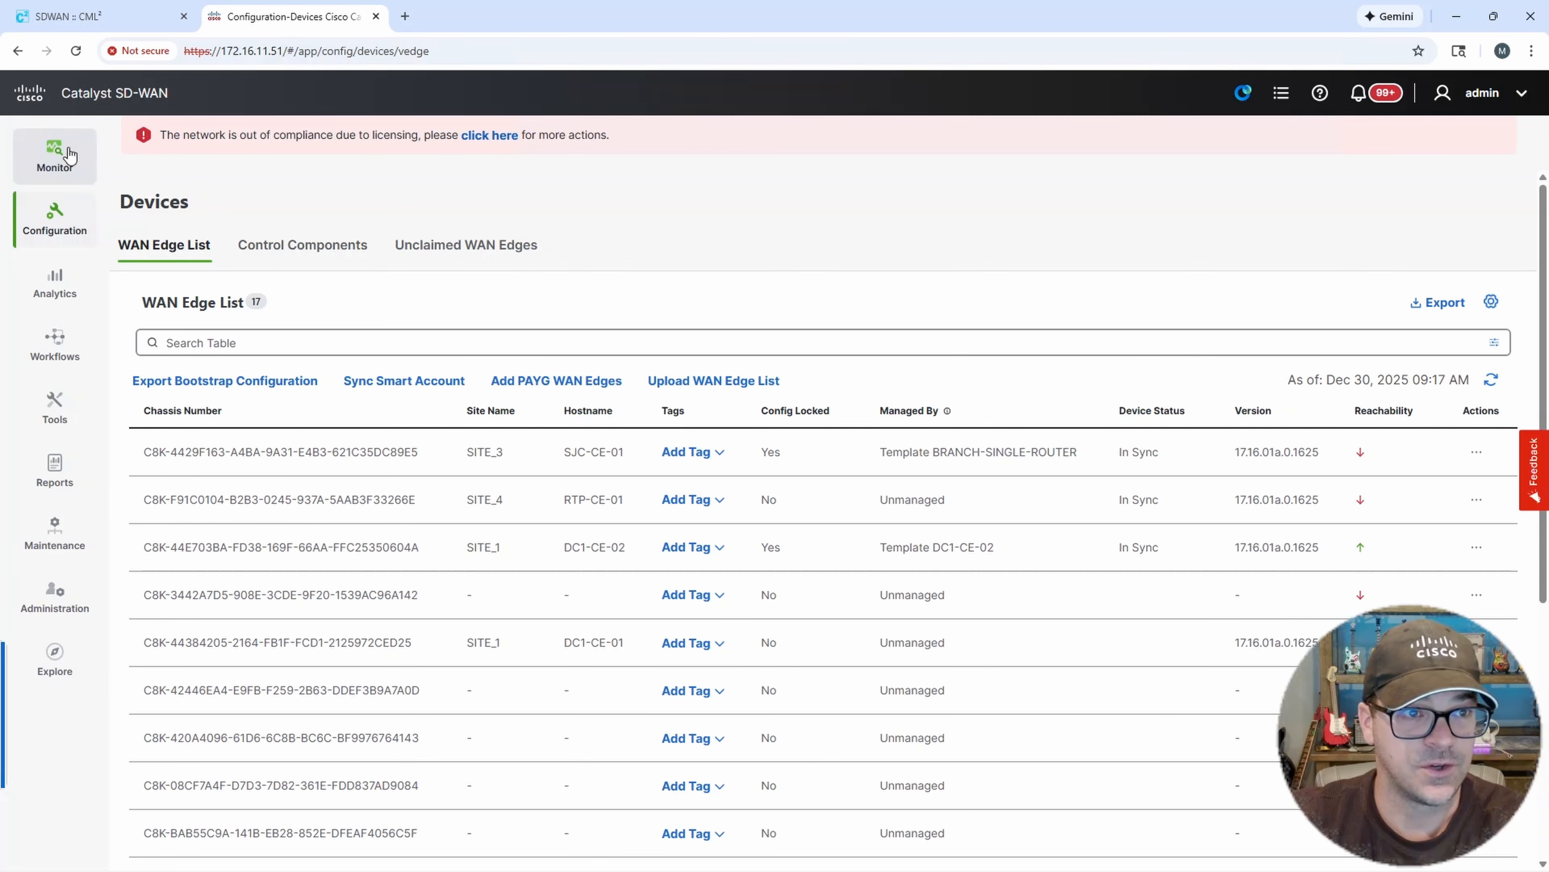
pyautogui.click(55, 154)
pyautogui.click(154, 193)
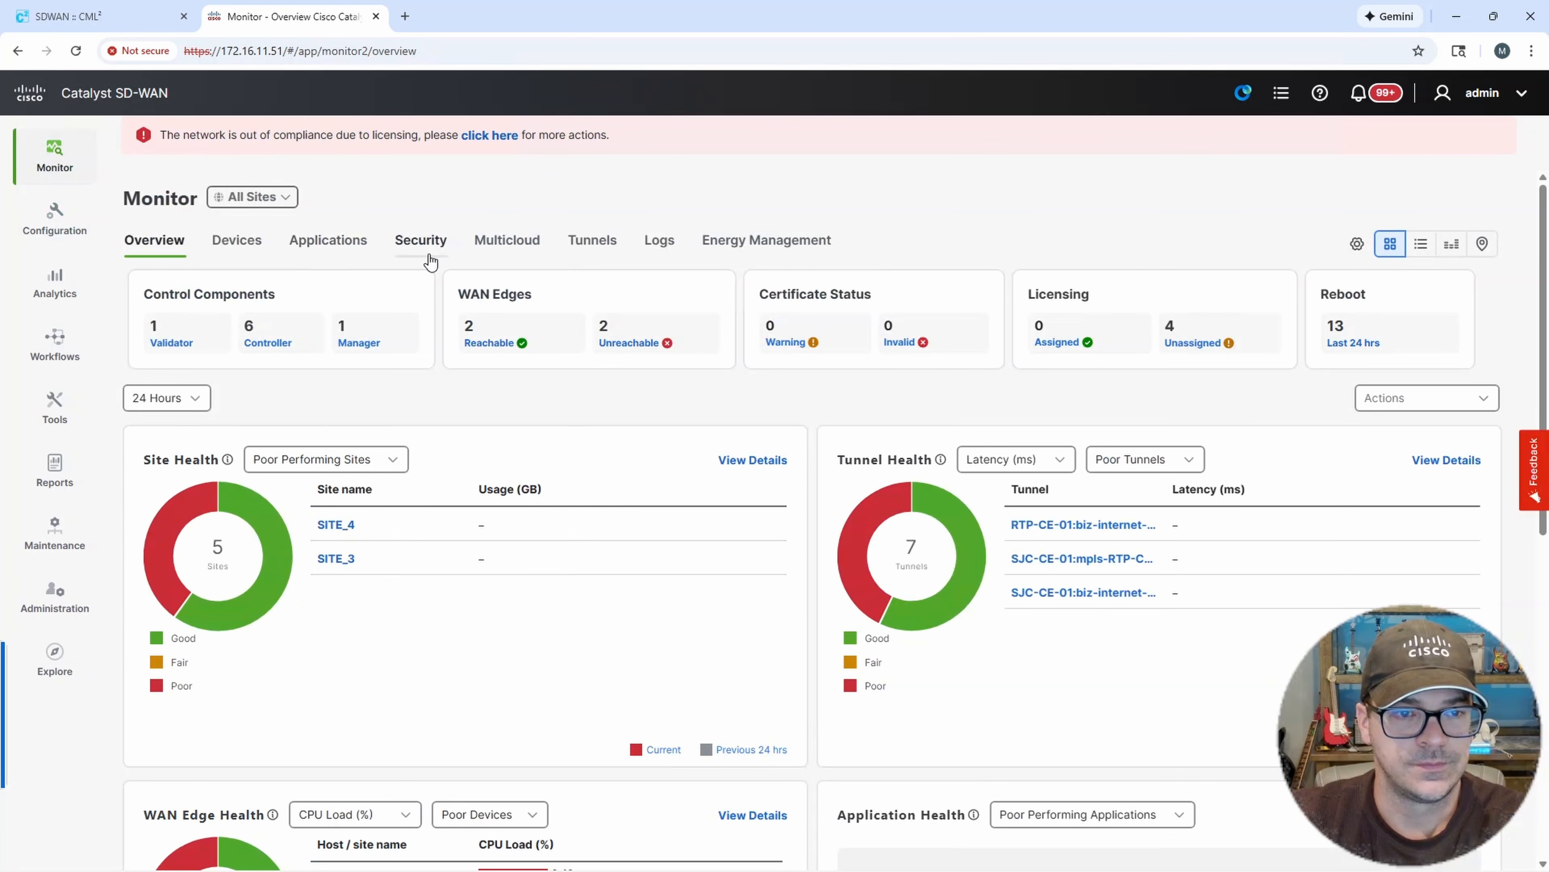
pyautogui.click(234, 247)
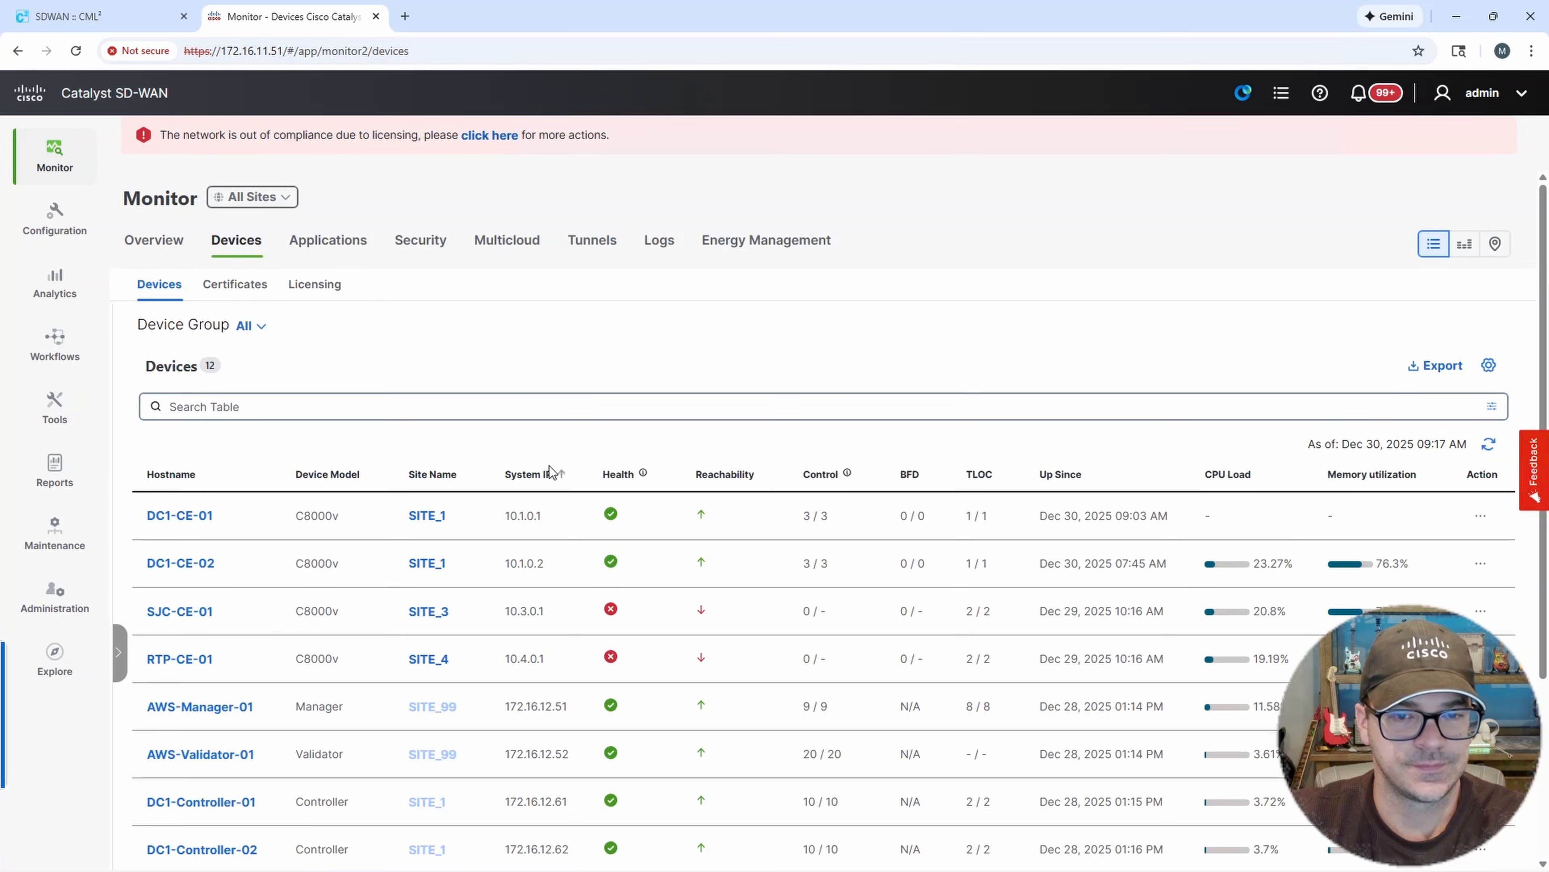
pyautogui.click(720, 481)
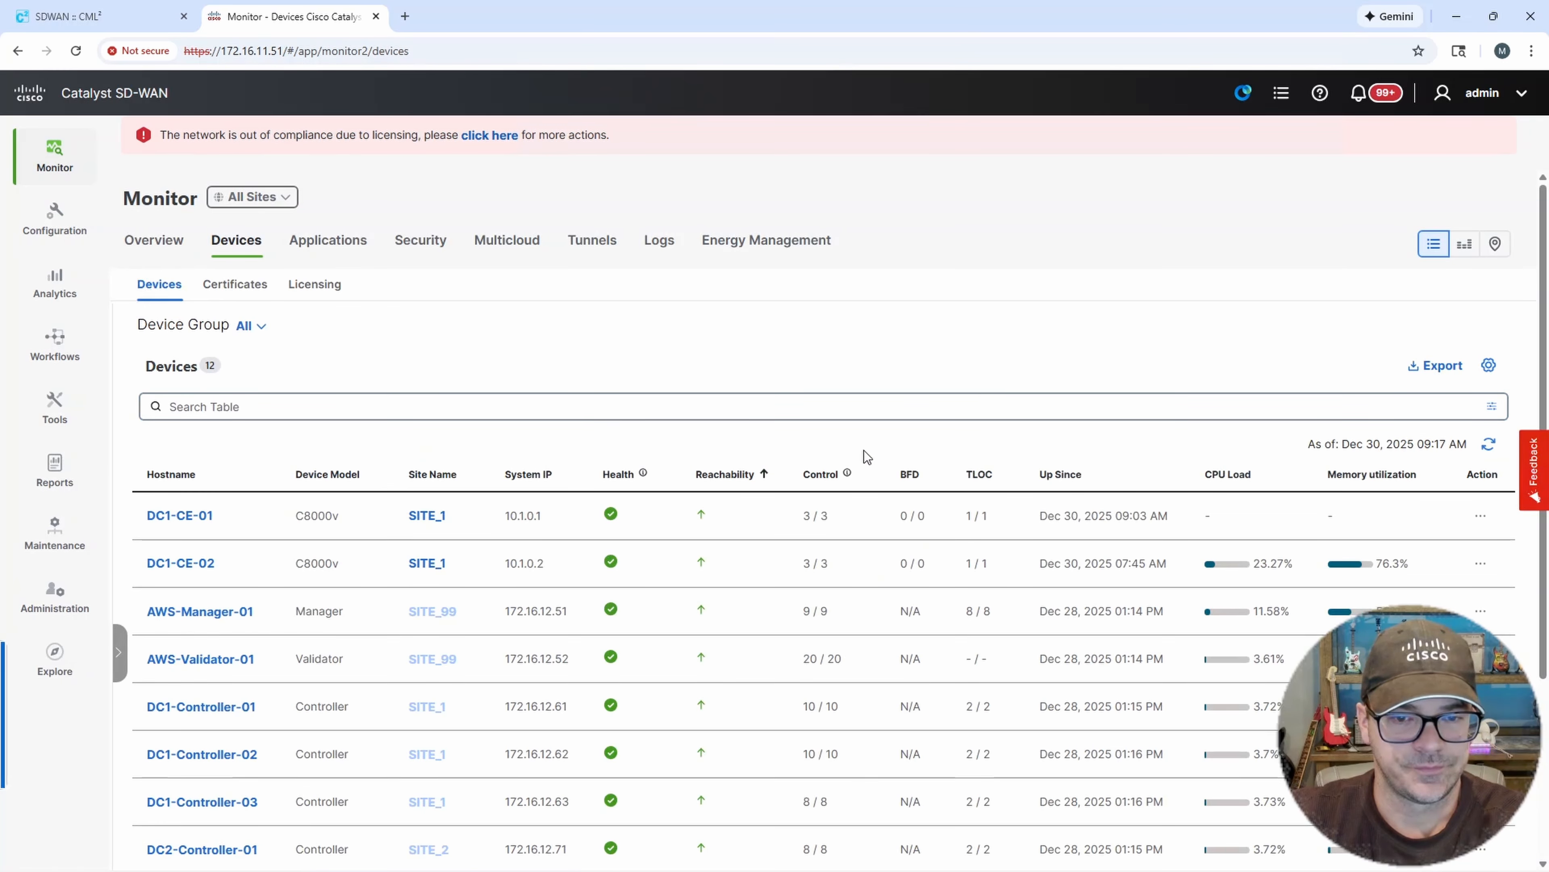
pyautogui.scroll(-2, 865, 454)
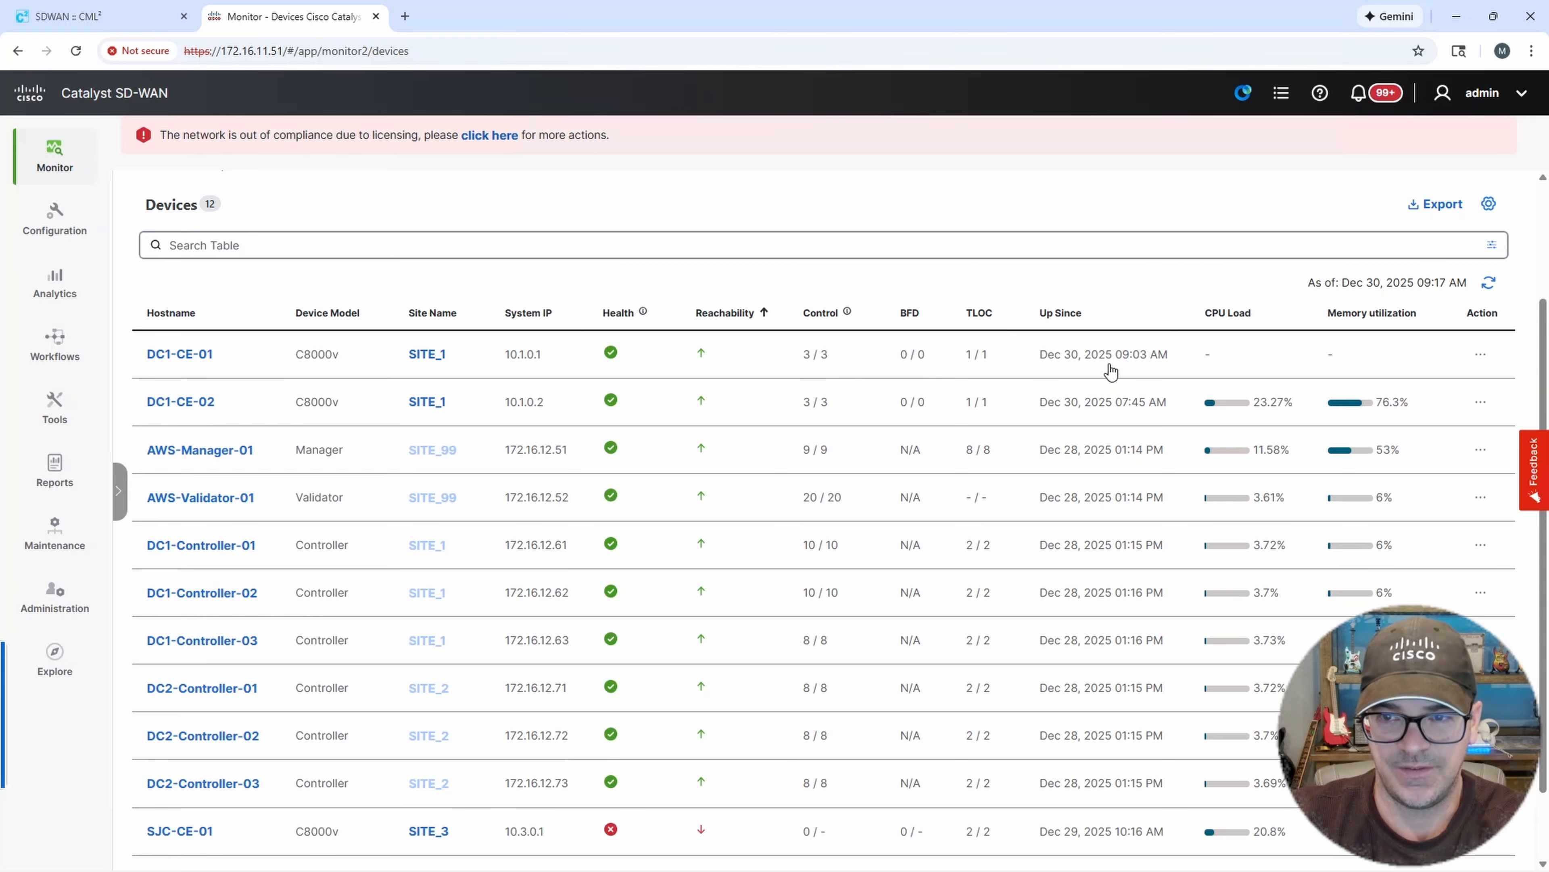
# Glance at the lab topology, then open the Feature Templates list in the SD-WAN Manager.
pyautogui.click(113, 24)
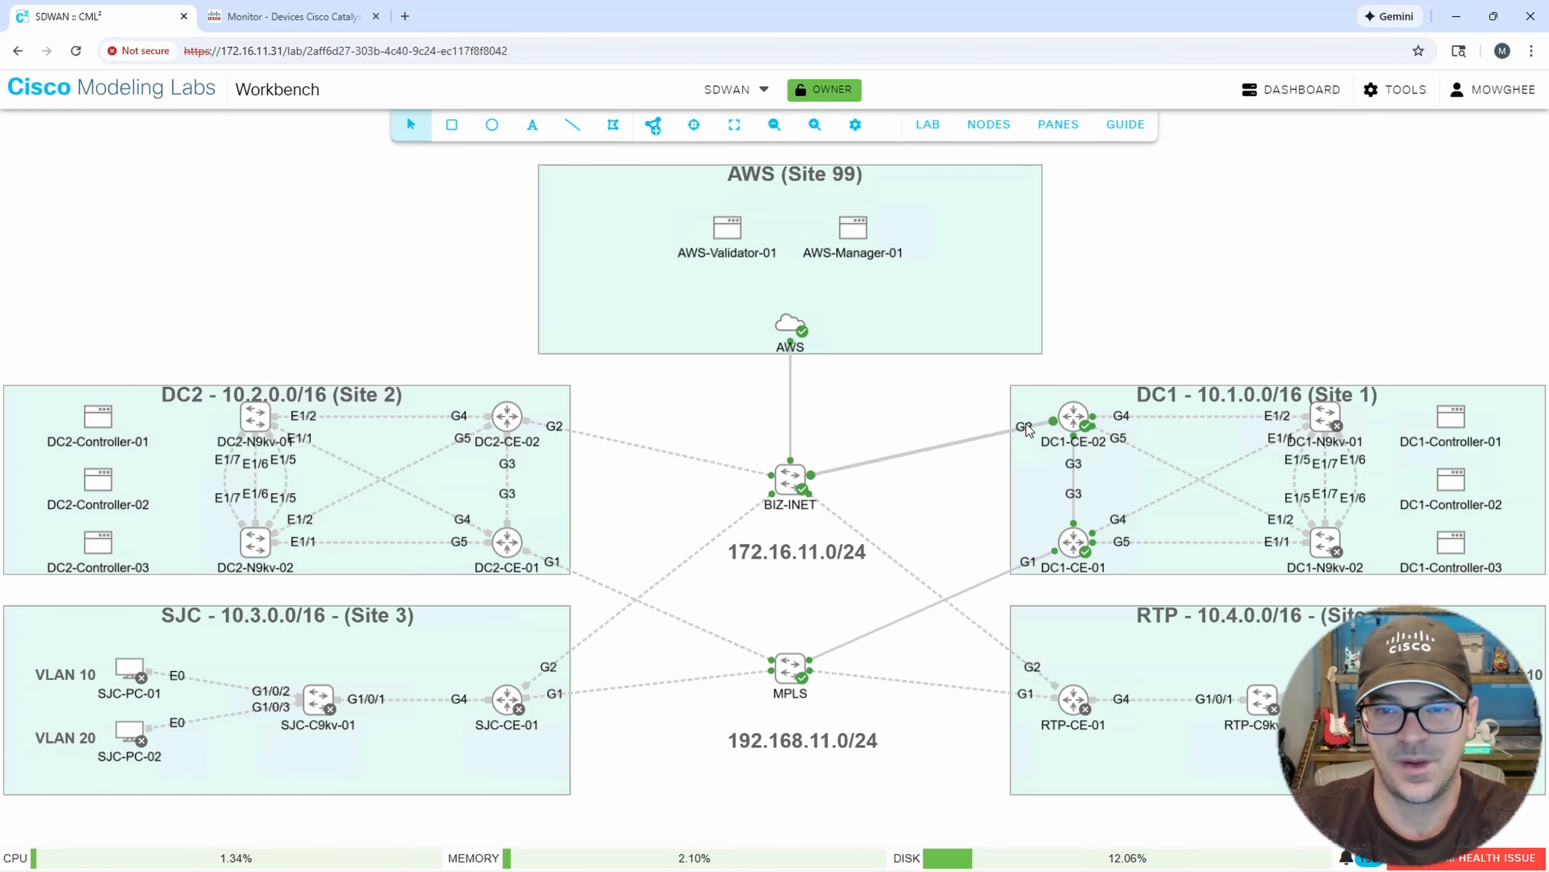
pyautogui.click(305, 17)
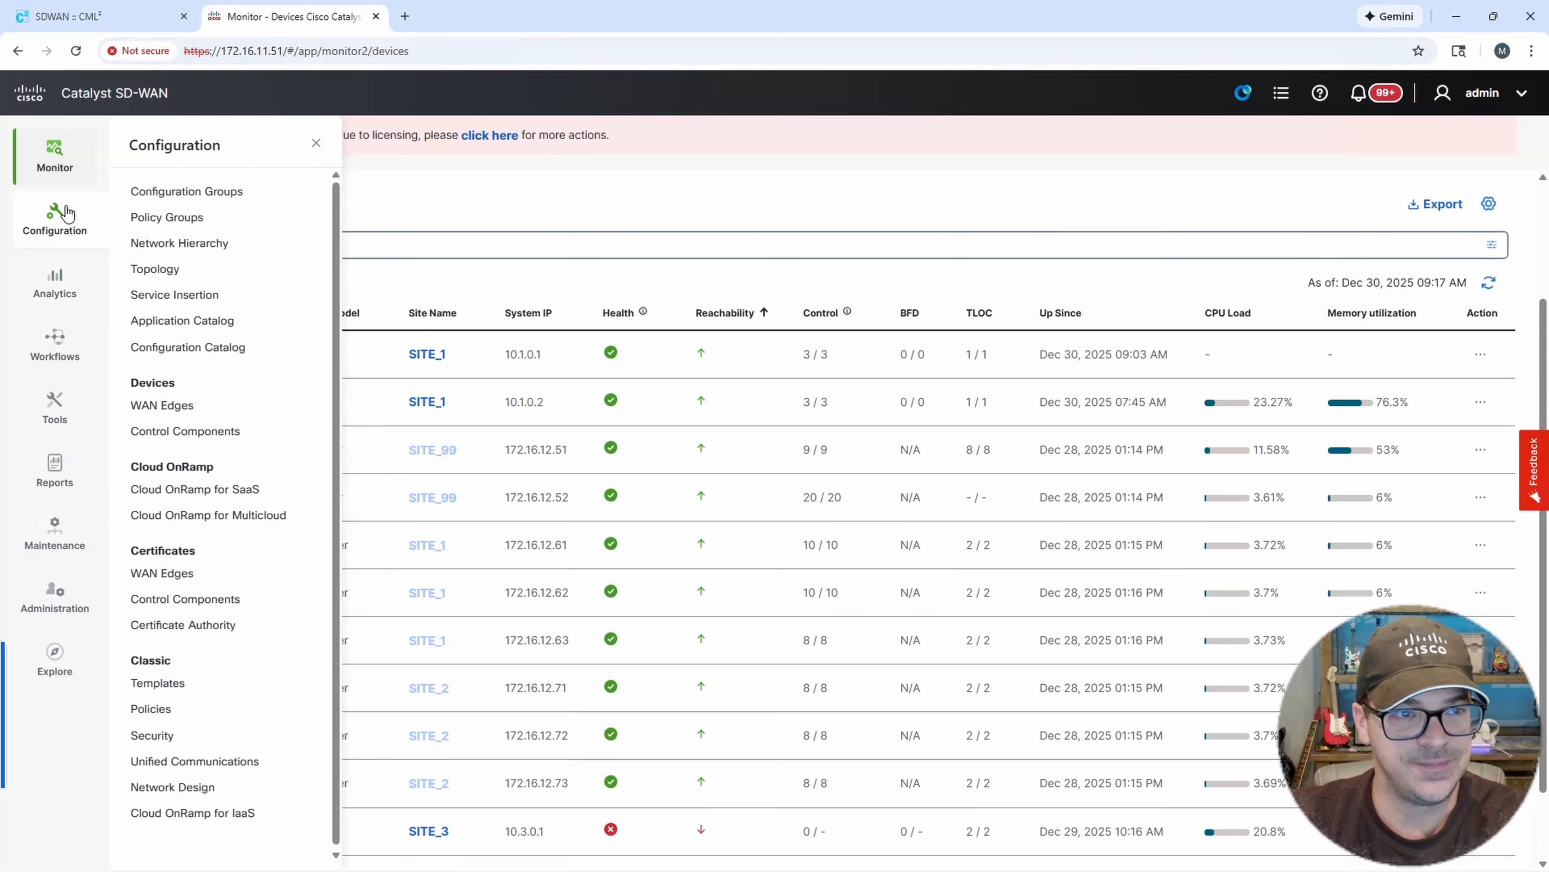
pyautogui.moveTo(60, 171)
pyautogui.moveTo(59, 223)
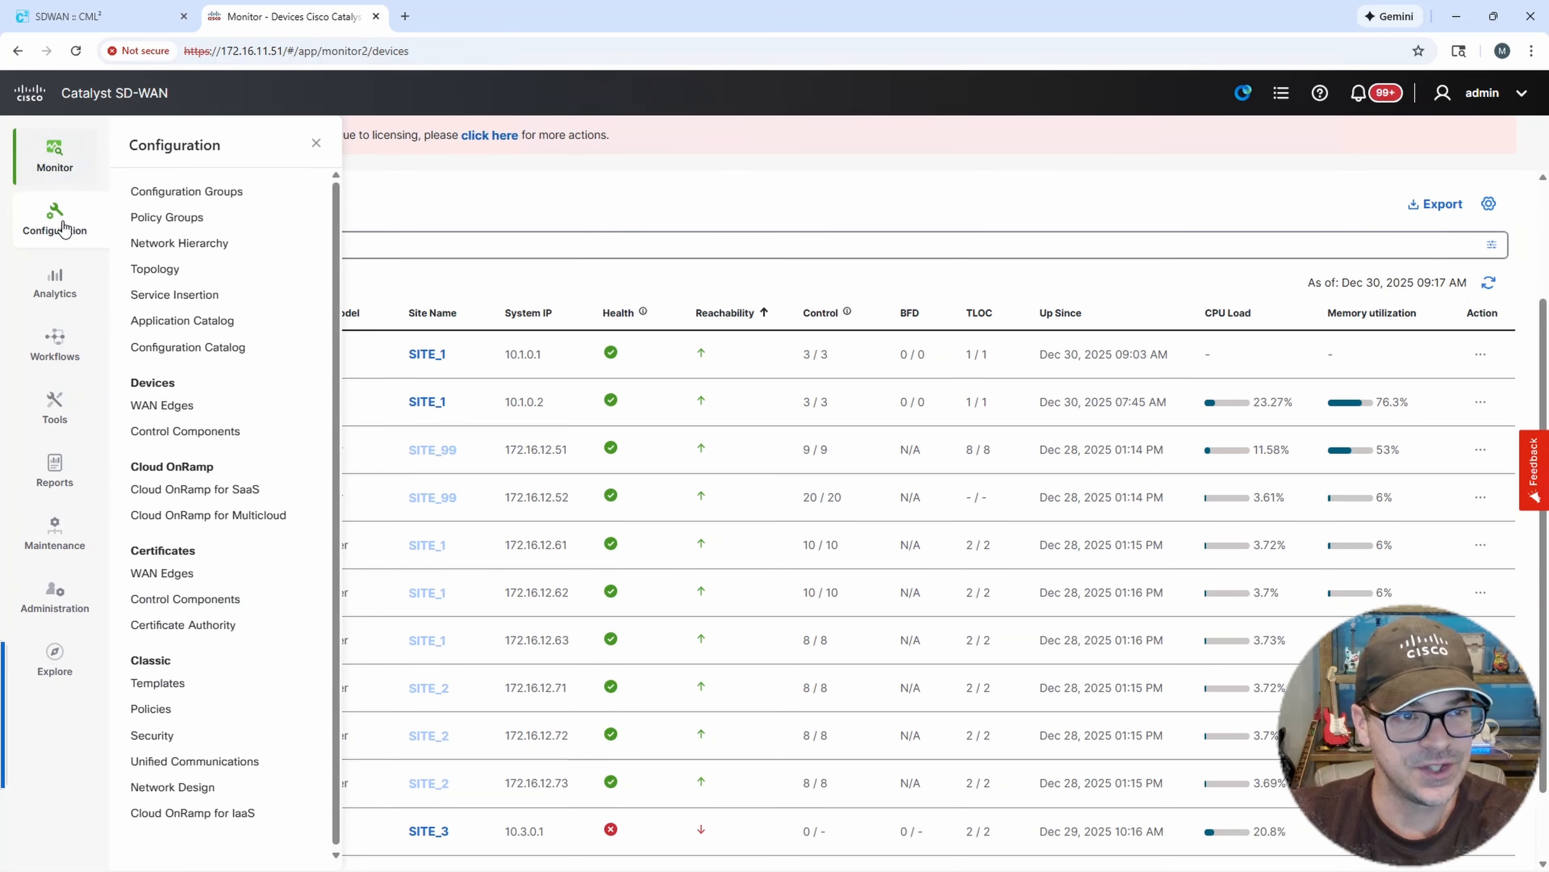
pyautogui.click(182, 689)
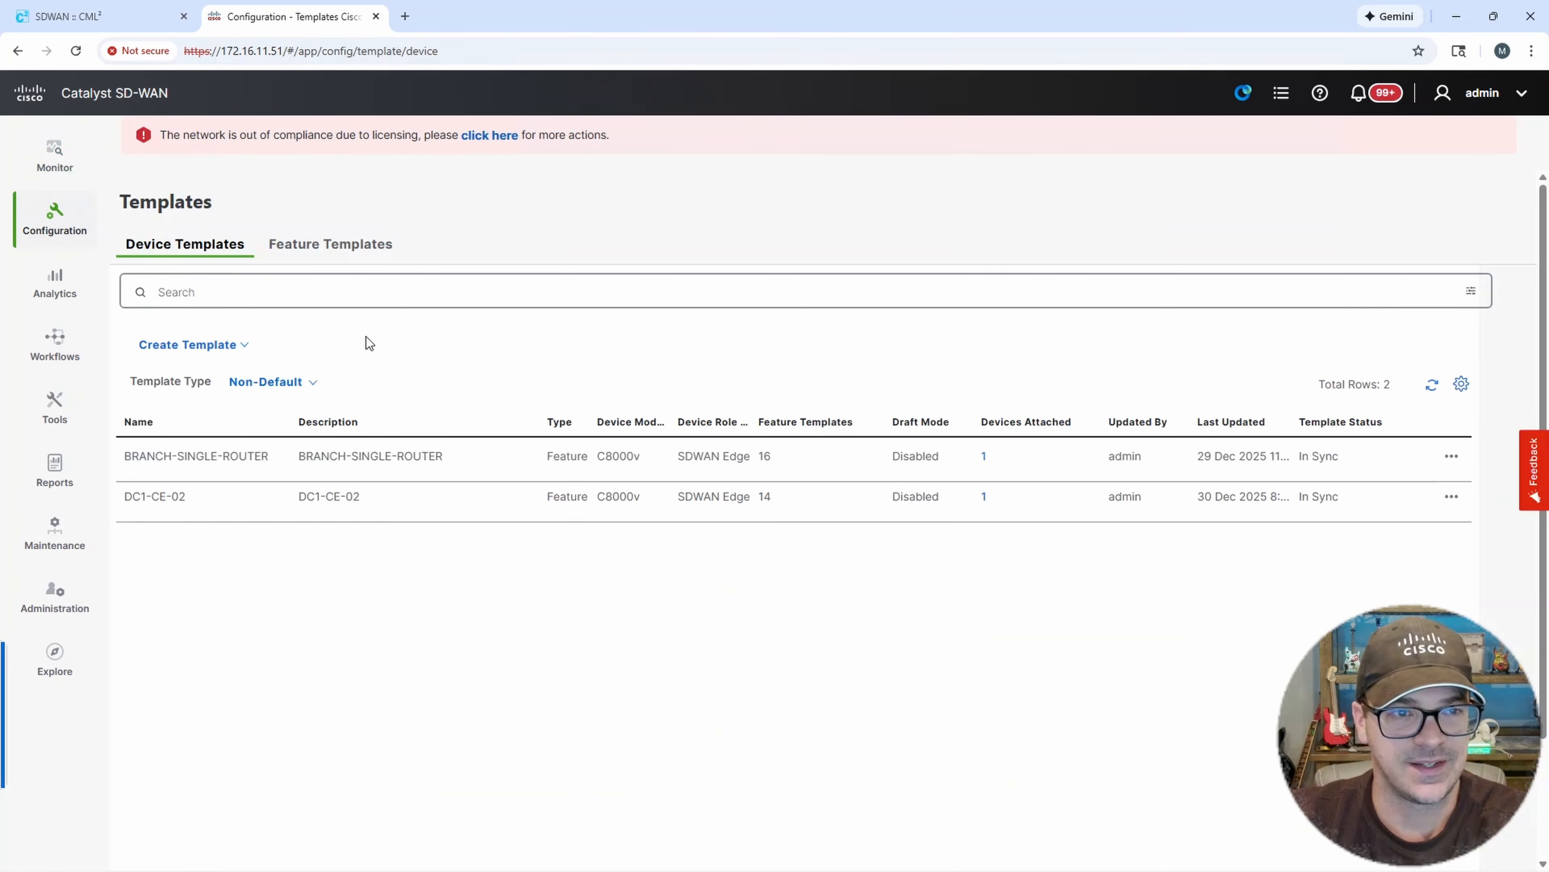
pyautogui.click(318, 256)
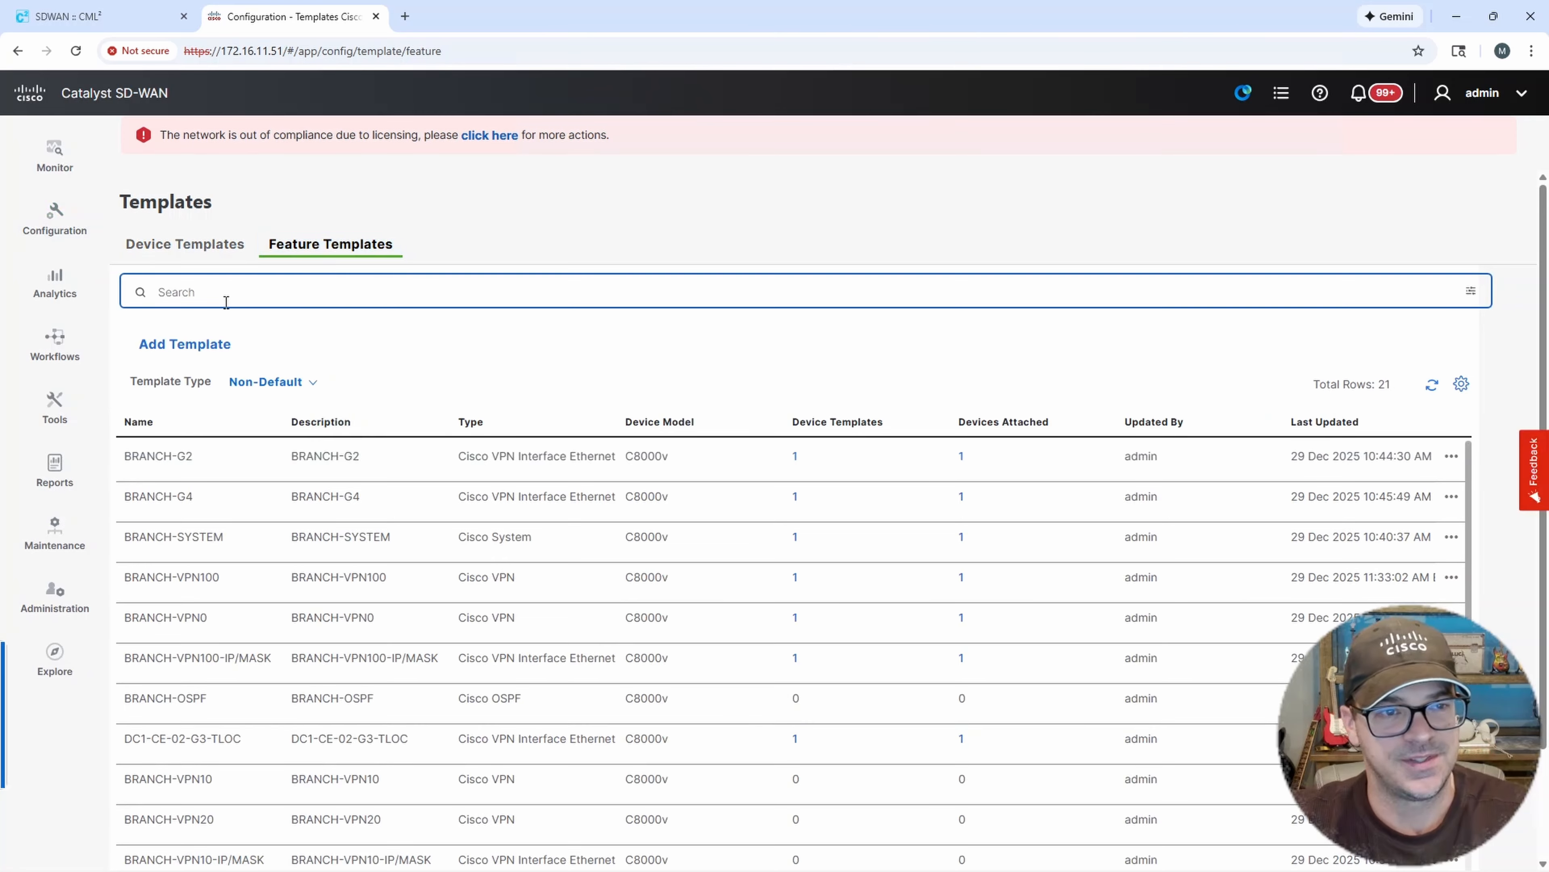
# Filter the feature templates by DC1 and examine the DC1-CE-02-G3-TLOC template name.
pyautogui.click(220, 295)
pyautogui.write('DC')
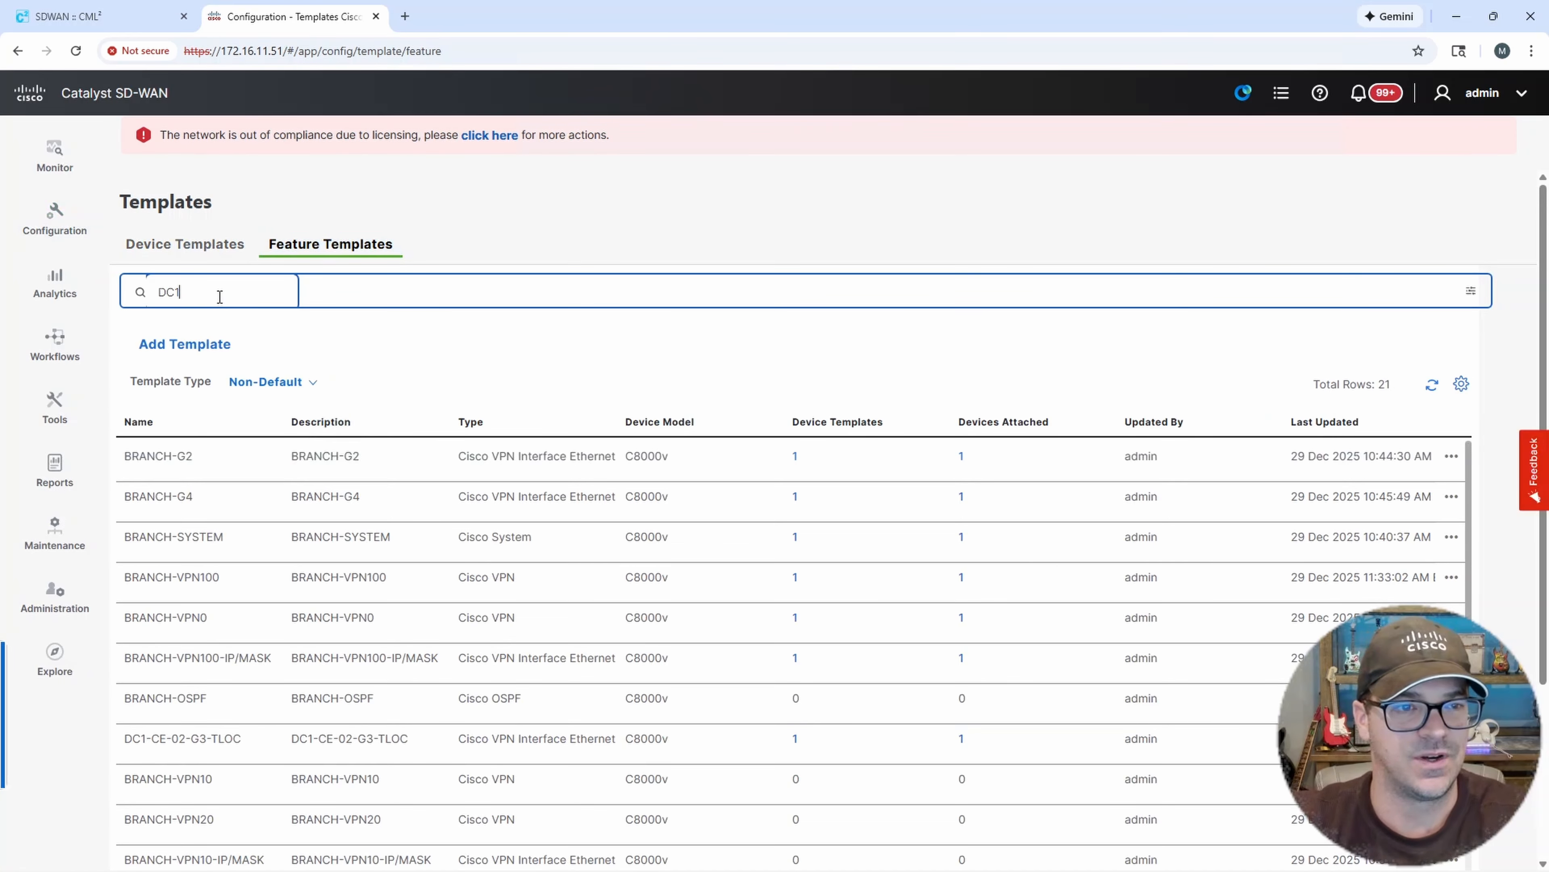
pyautogui.write('1')
pyautogui.press('Return')
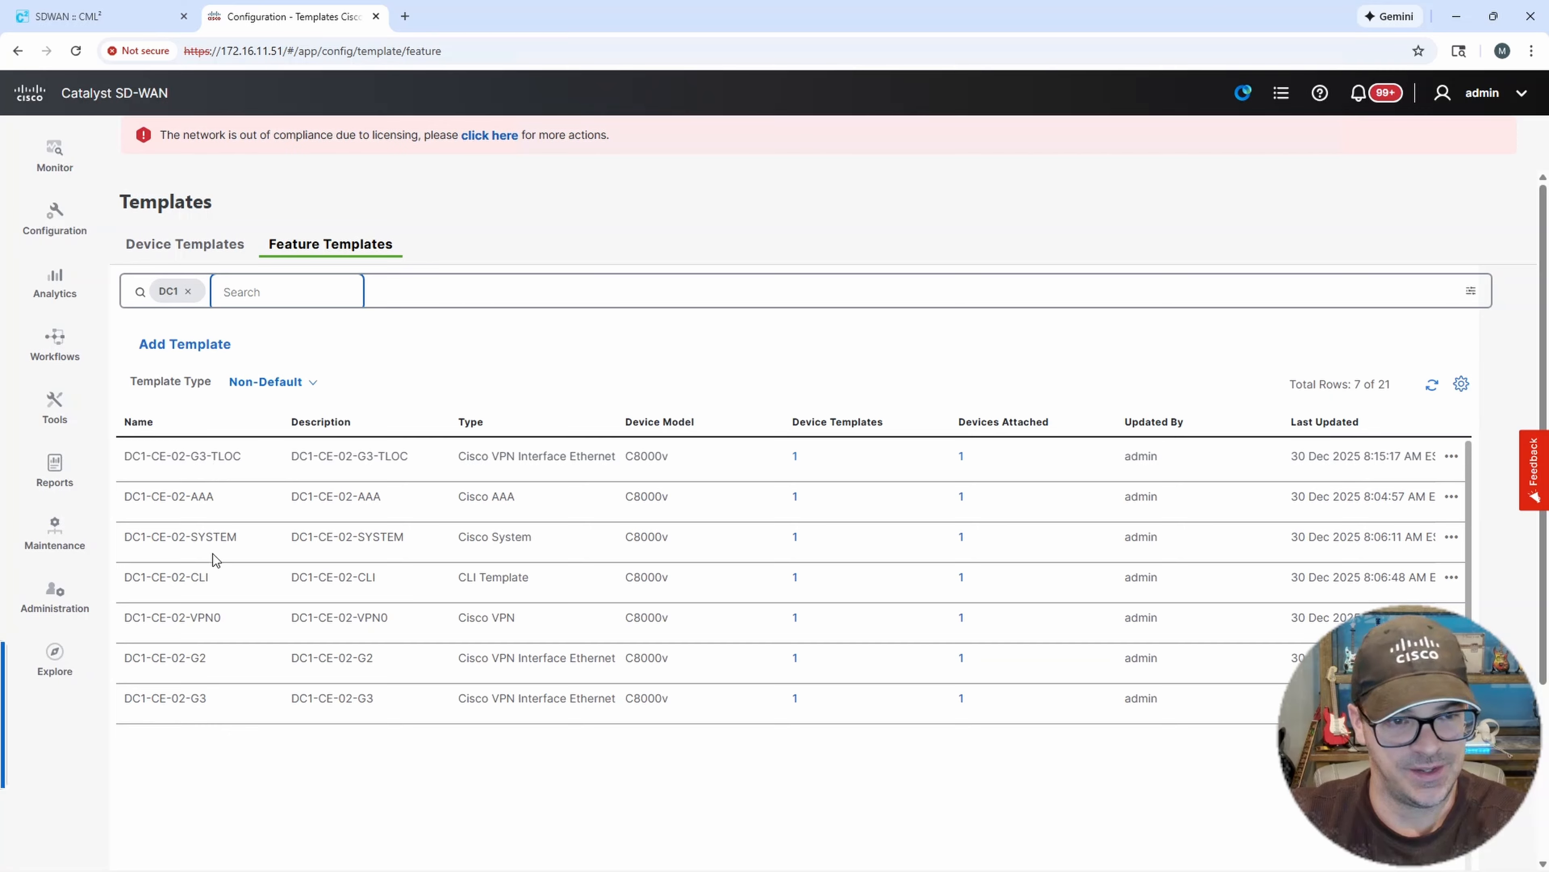
pyautogui.click(245, 460)
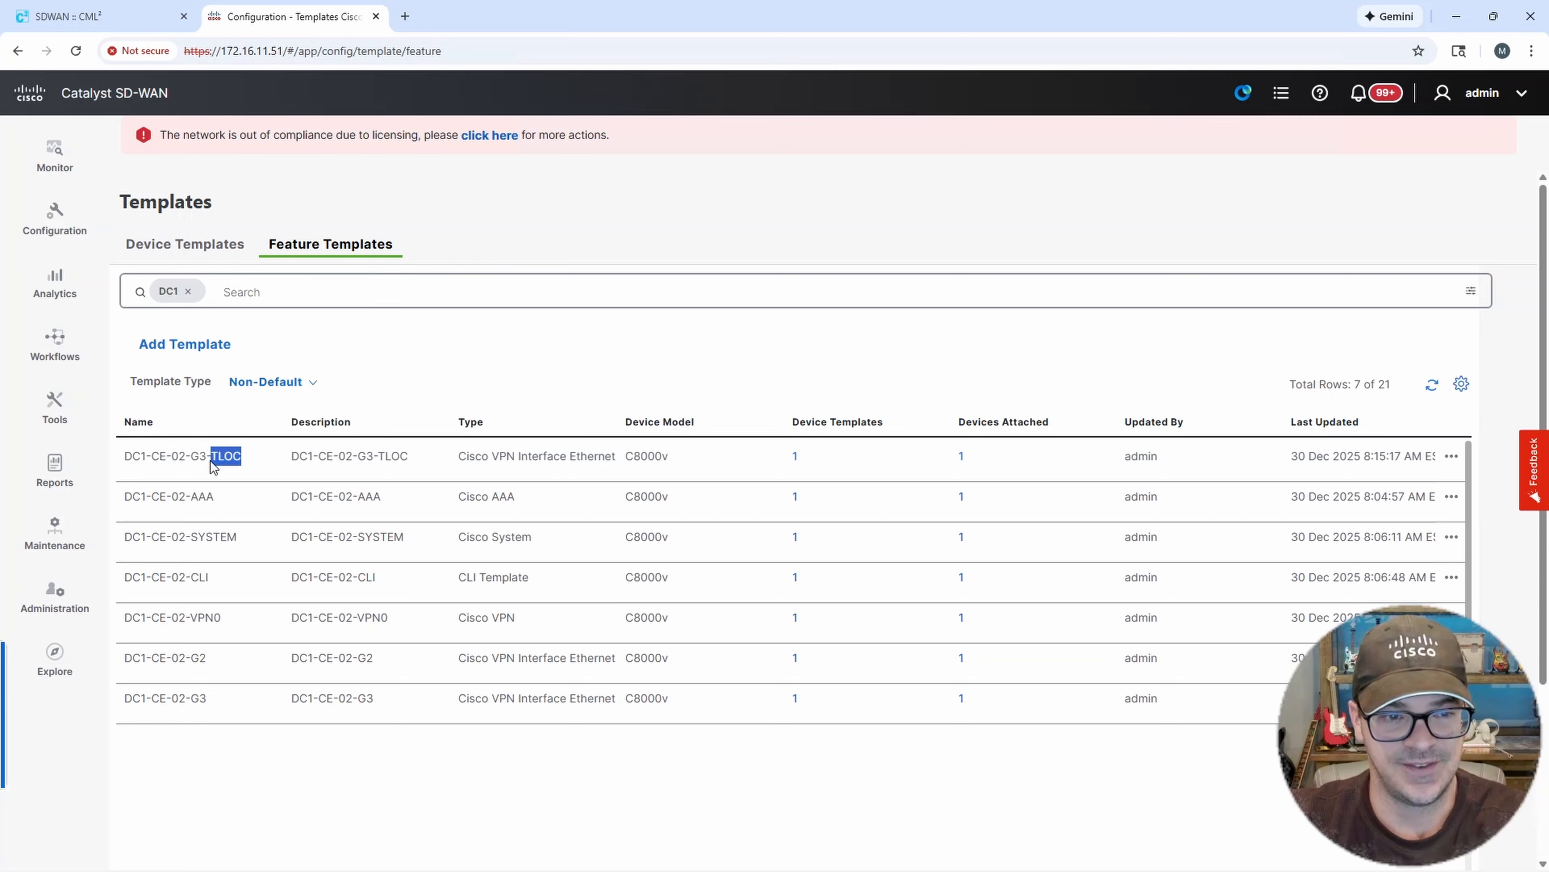